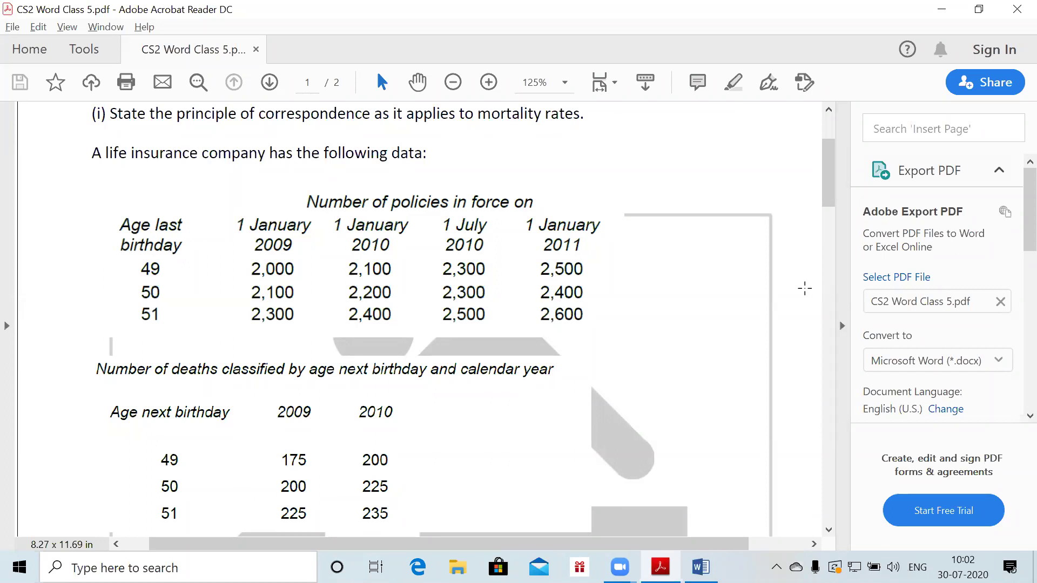
# Read through Question 1's policy and death data down to Question 2, then switch to Word
pyautogui.scroll(-2, 805, 289)
pyautogui.scroll(1, 799, 288)
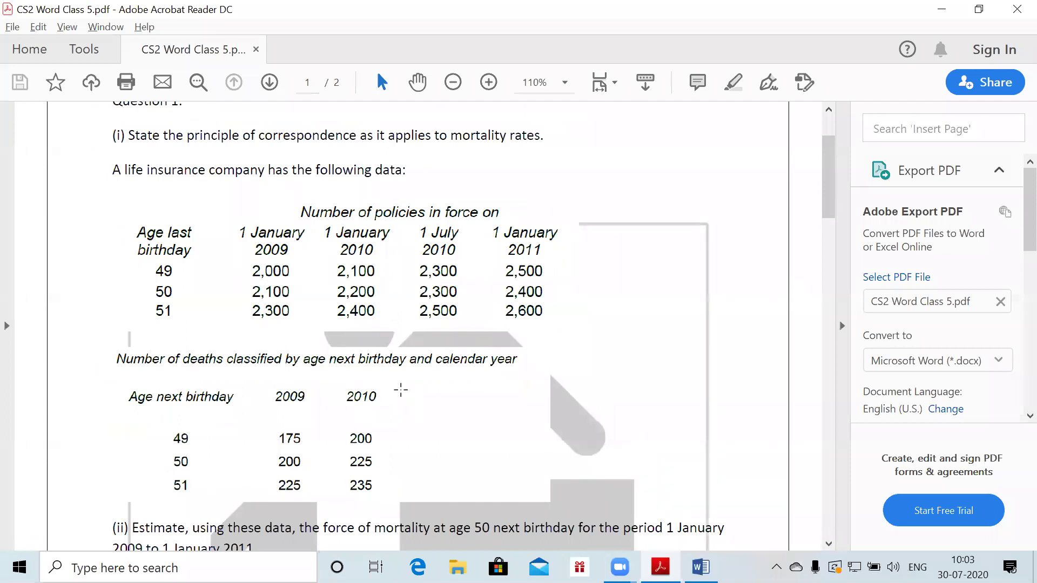
pyautogui.scroll(-3, 401, 389)
pyautogui.scroll(-2, 401, 389)
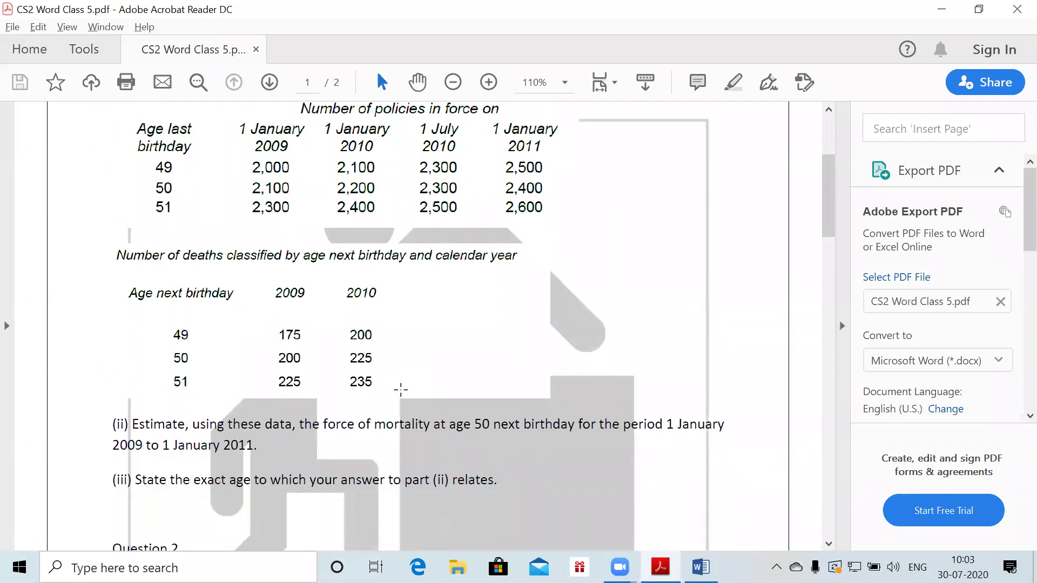
pyautogui.scroll(-1, 401, 390)
pyautogui.scroll(-1, 400, 389)
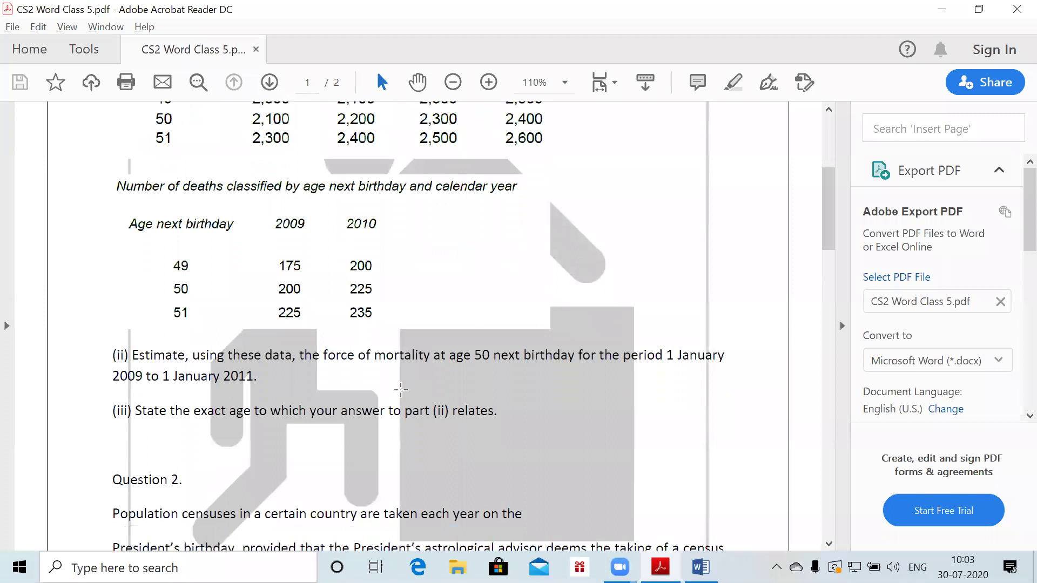
pyautogui.scroll(-1, 400, 390)
pyautogui.scroll(-1, 401, 390)
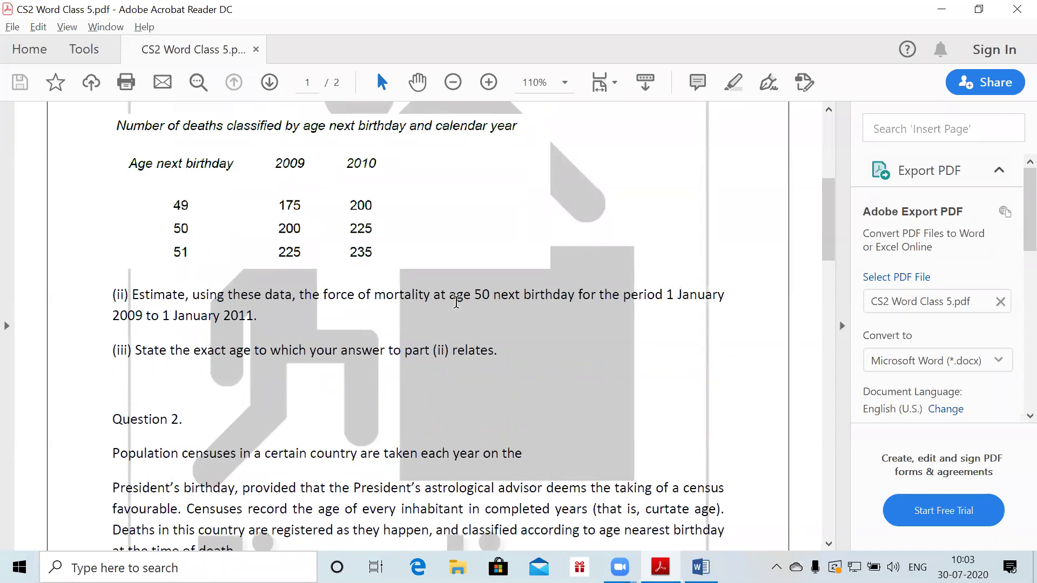
pyautogui.hotkey('alt', 'Tab')
pyautogui.hotkey('alt', 'Tab')
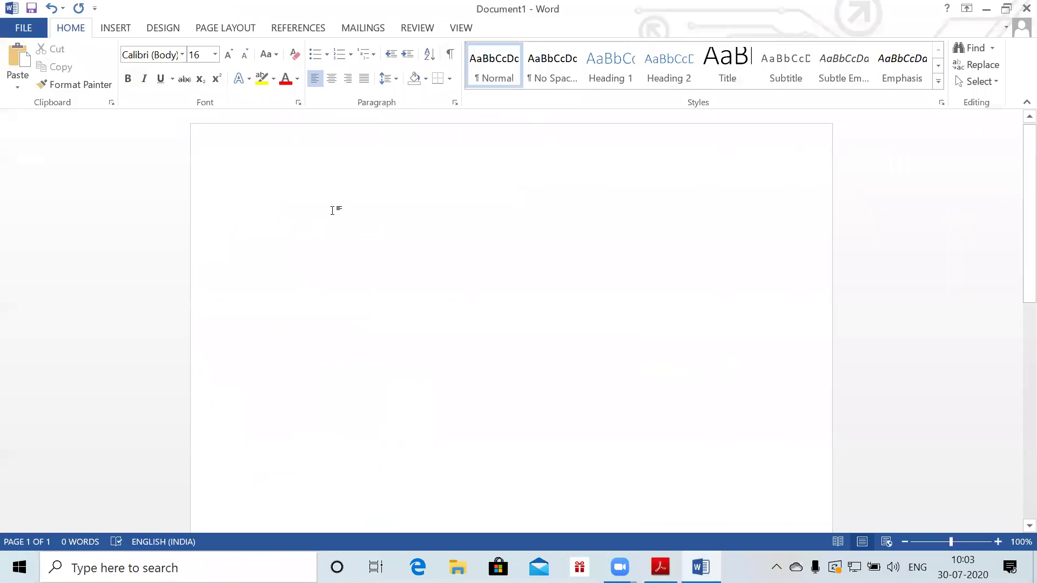
# Type the heading 'Q1. (ii)' and the line 'The estimate of force of mortality :'
pyautogui.write('Q1. ')
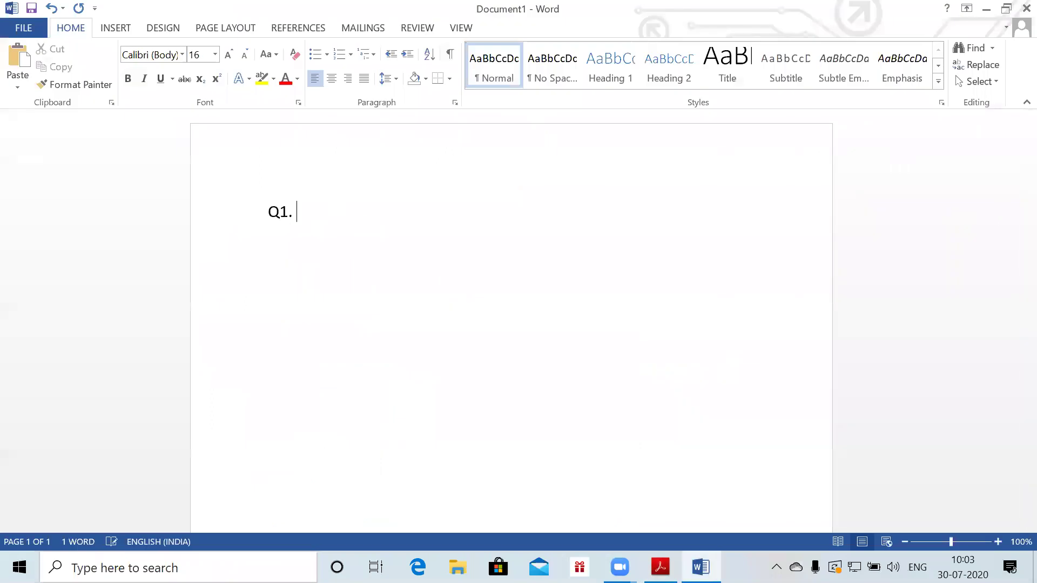
pyautogui.write('(ii)')
pyautogui.press('Return')
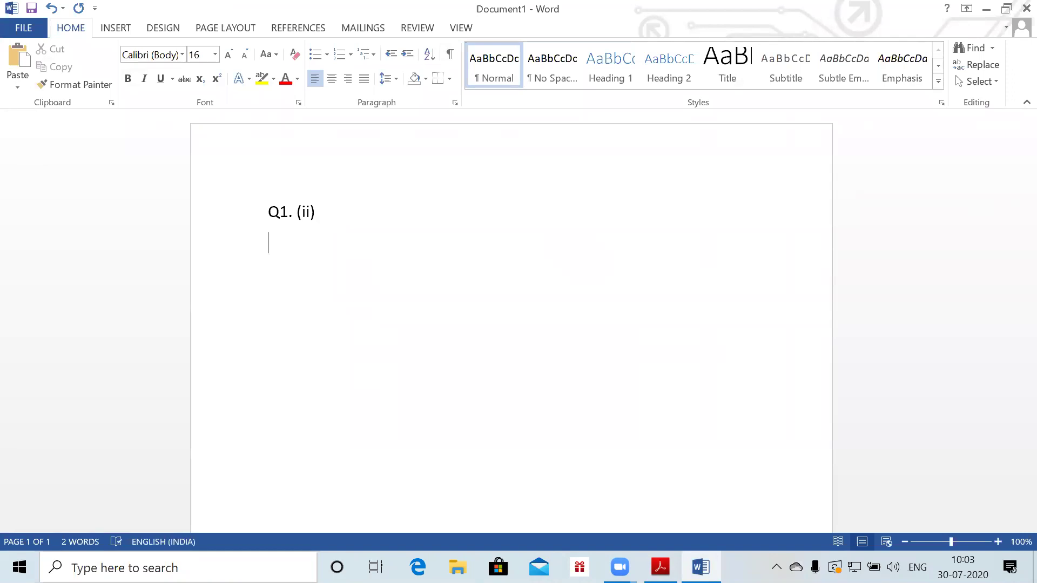
pyautogui.write('The estimate of force of mortality :')
# On a new line, start an equation with μ̂ (mu with a hat)
pyautogui.press('Return')
pyautogui.hotkey('alt', '=')
pyautogui.write('\\my')
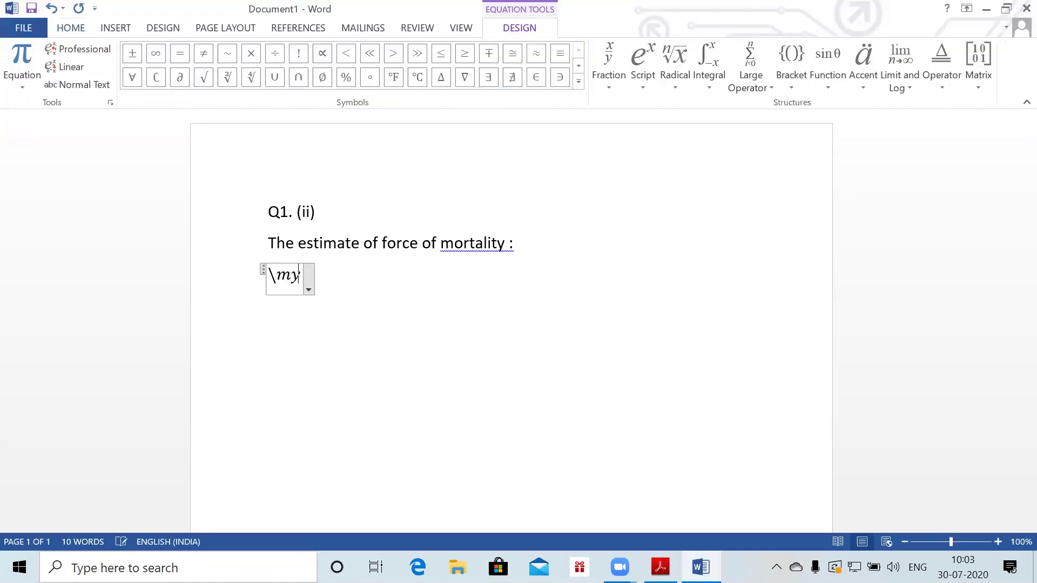
pyautogui.press('BackSpace')
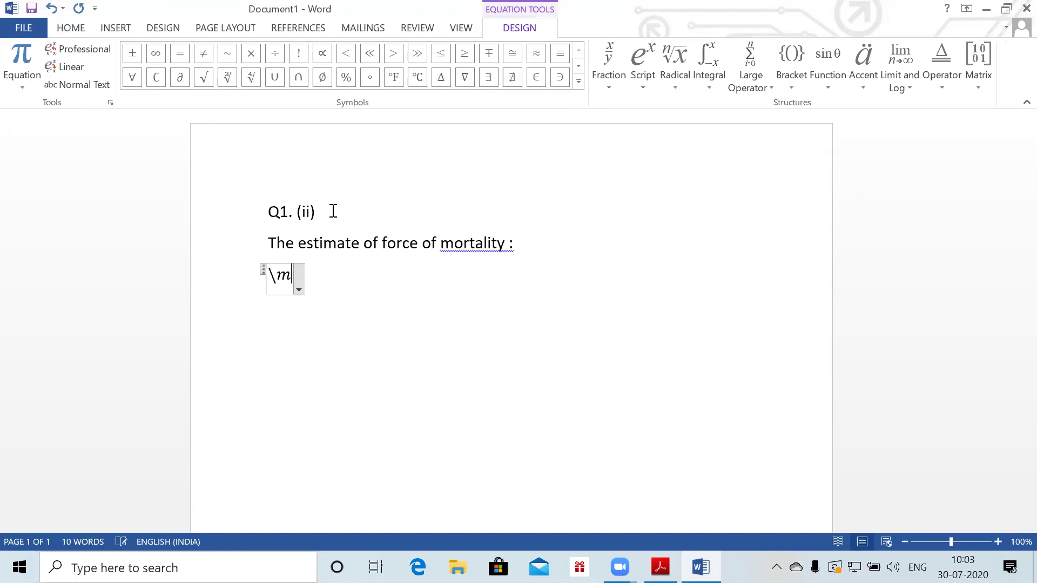
pyautogui.write('u')
pyautogui.press('space')
pyautogui.write('\\hat')
pyautogui.press('space')
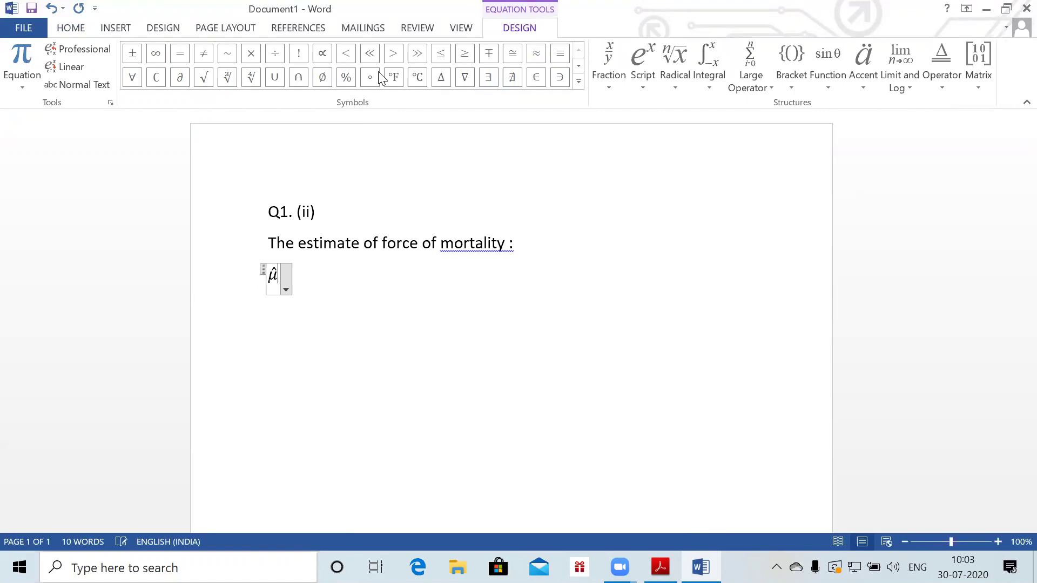
# Complete the equation as μ̂ₓ₊ₜ = θₓ / Eₓᶜ
pyautogui.write('_(x+t)')
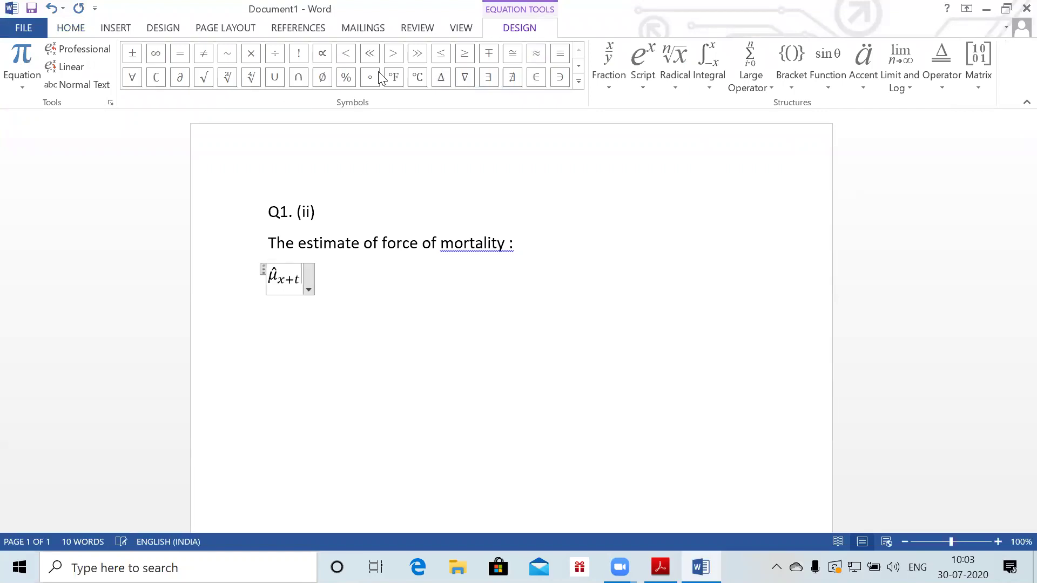
pyautogui.write(' =')
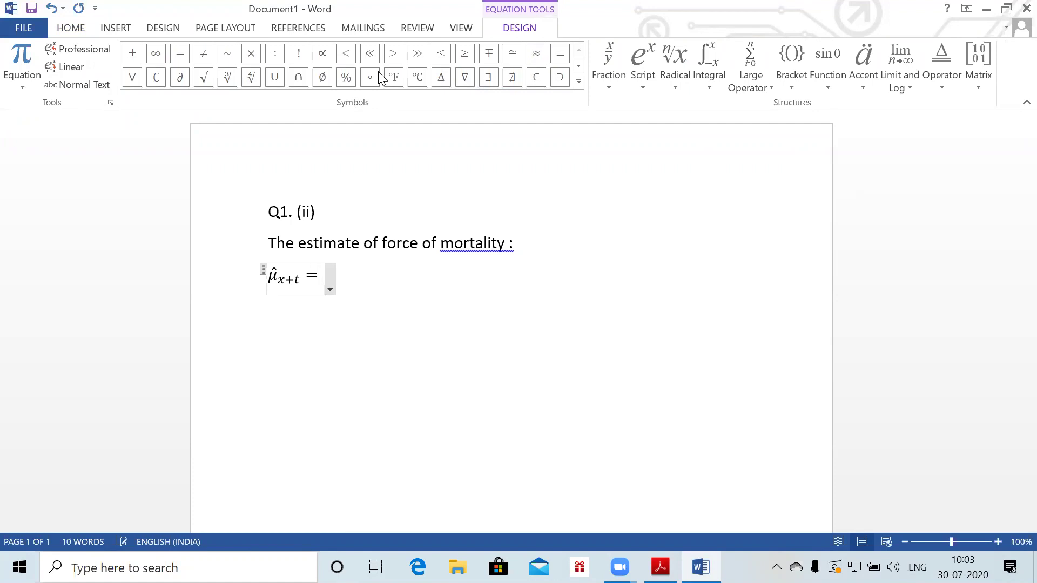
pyautogui.write('\\theta')
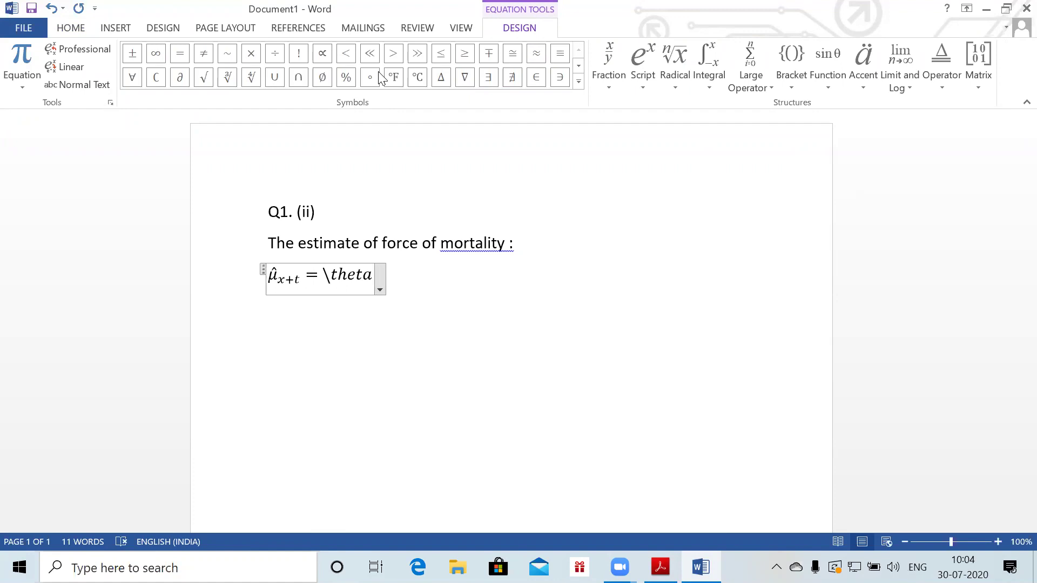
pyautogui.press('space')
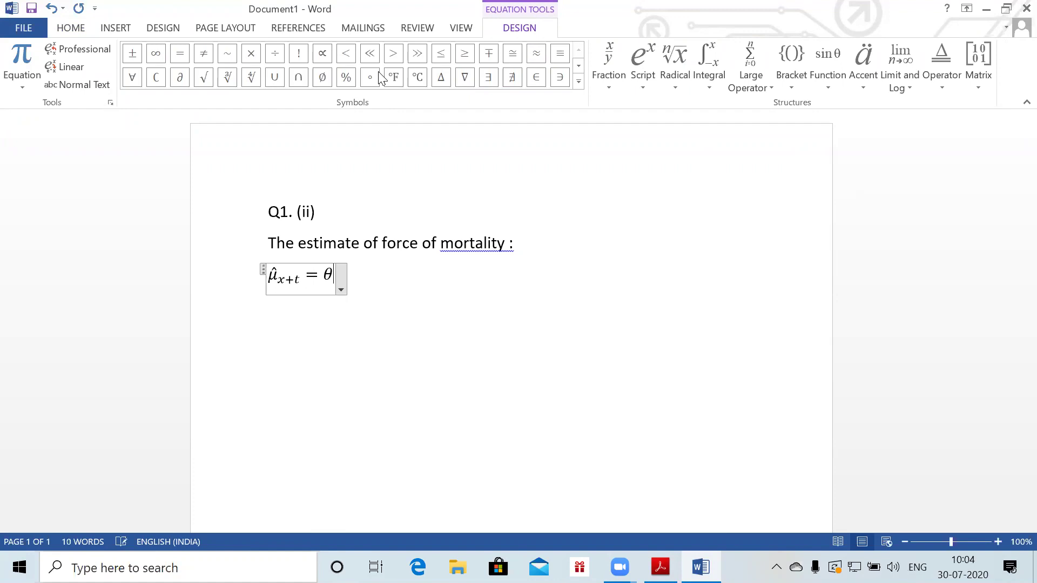
pyautogui.write('_x')
pyautogui.press('space')
pyautogui.write('/)(')
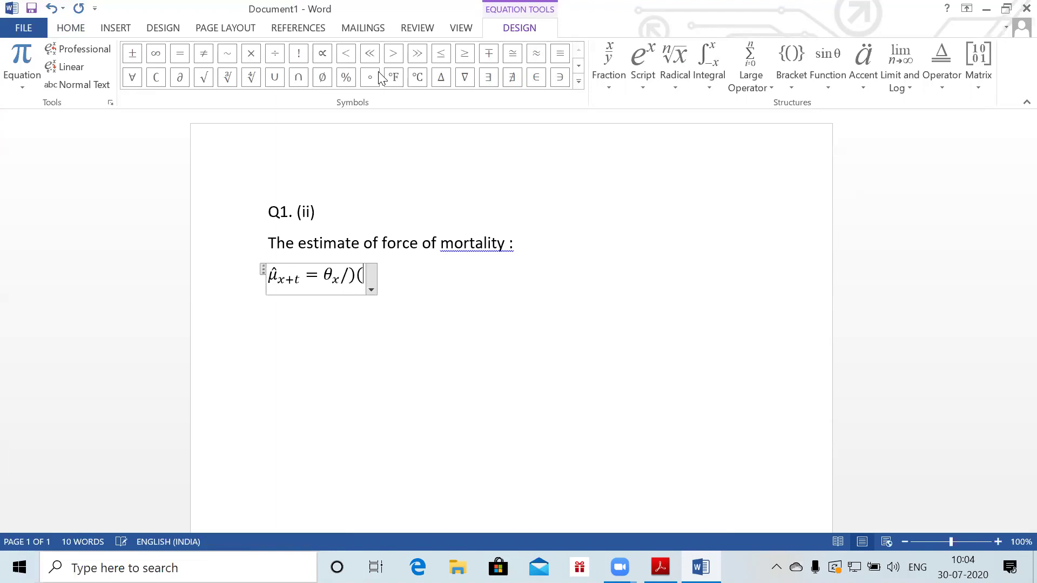
pyautogui.press('BackSpace')
pyautogui.press('BackSpace')
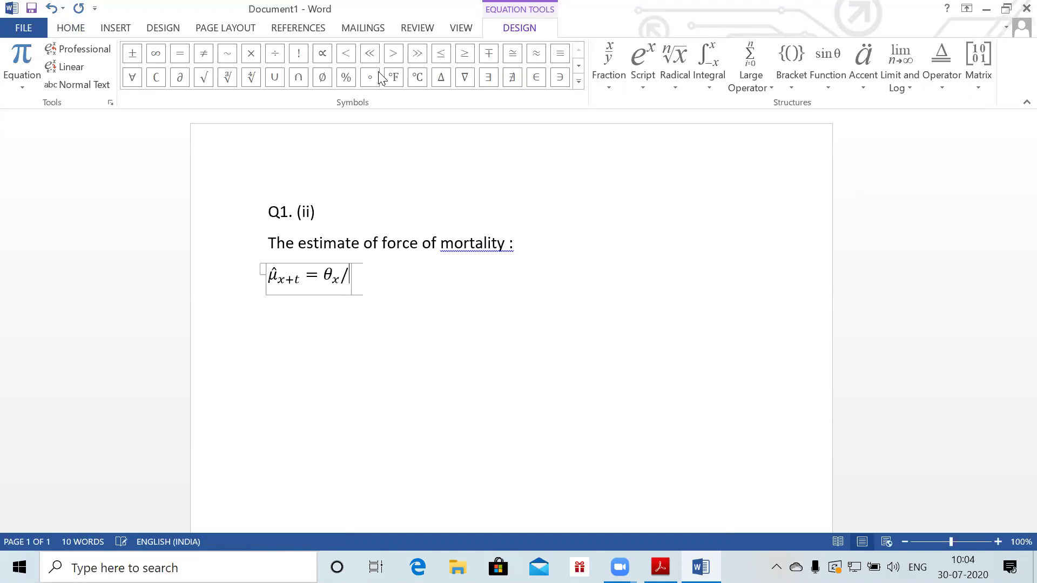
pyautogui.press('Return')
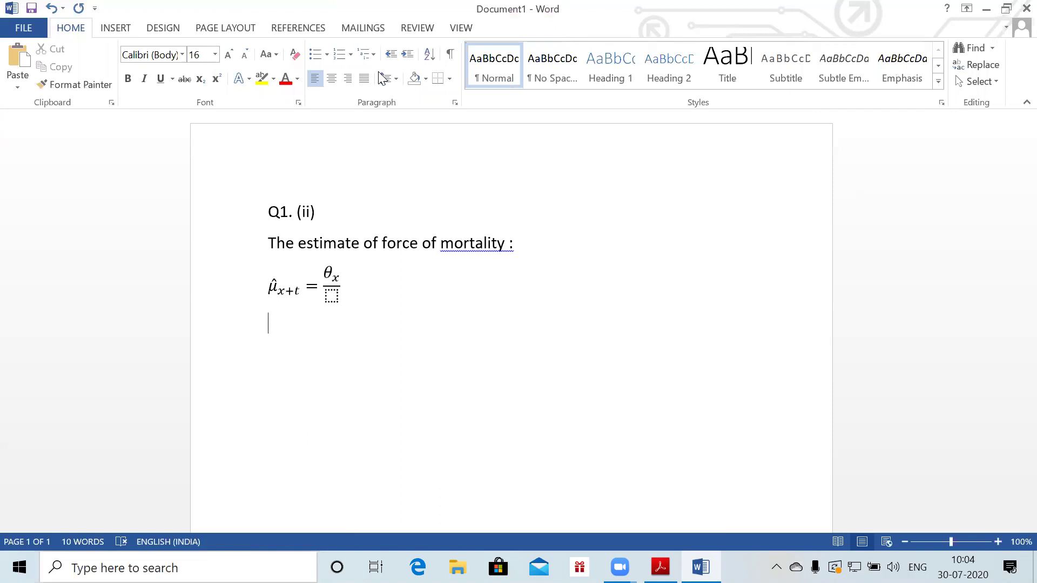
pyautogui.click(331, 296)
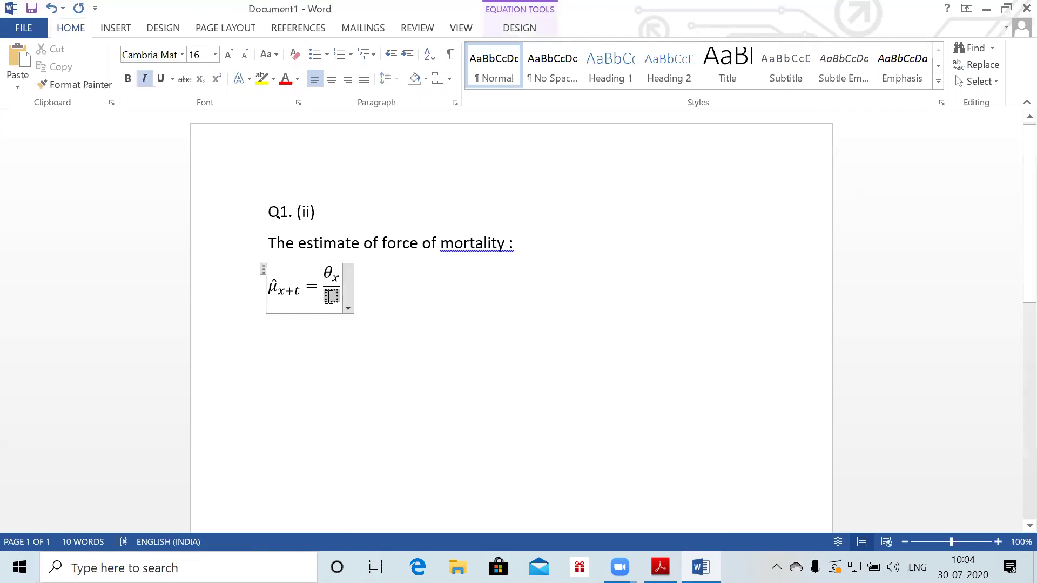
pyautogui.write('E_')
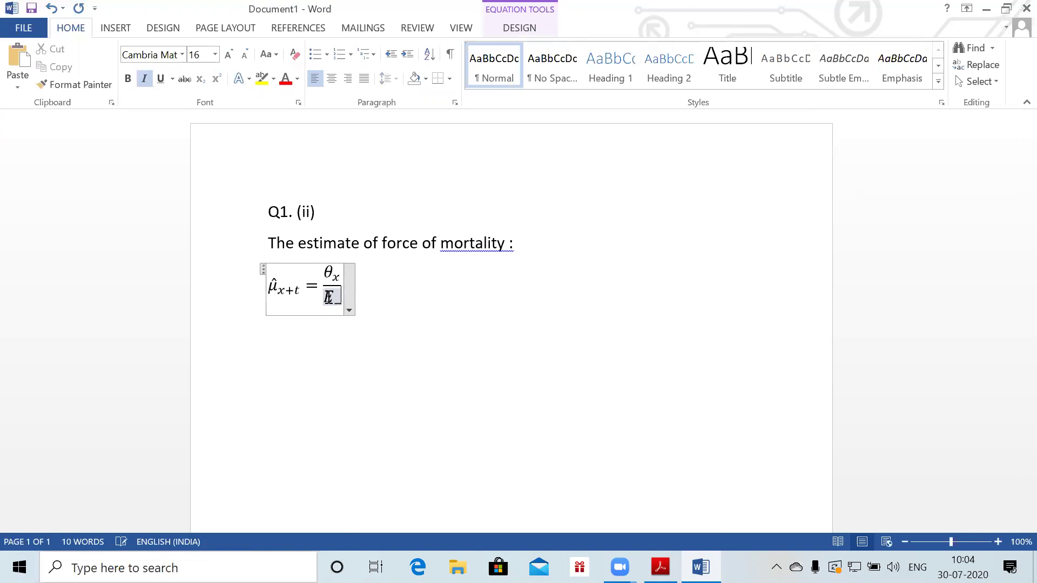
pyautogui.write('x^')
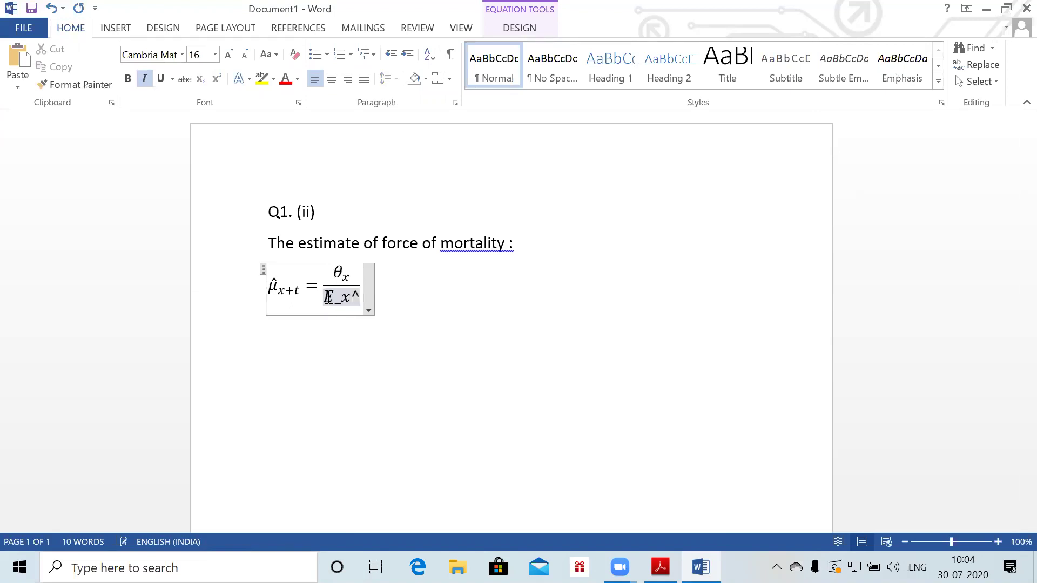
pyautogui.write('c')
pyautogui.press('space')
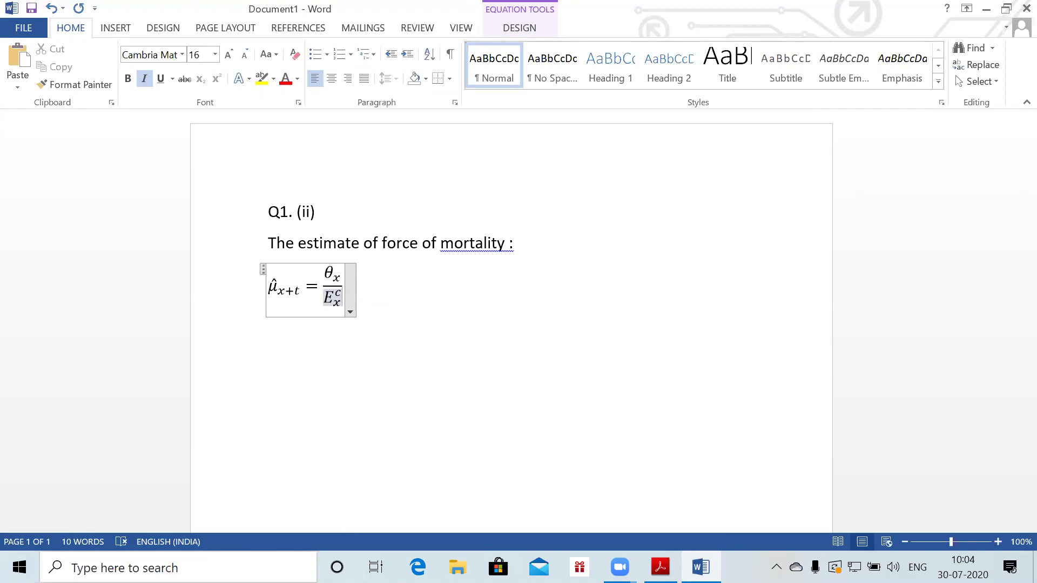
# Begin a new line with 'where' followed by an inline Eₓᶜ equation
pyautogui.press('Return')
pyautogui.write('where')
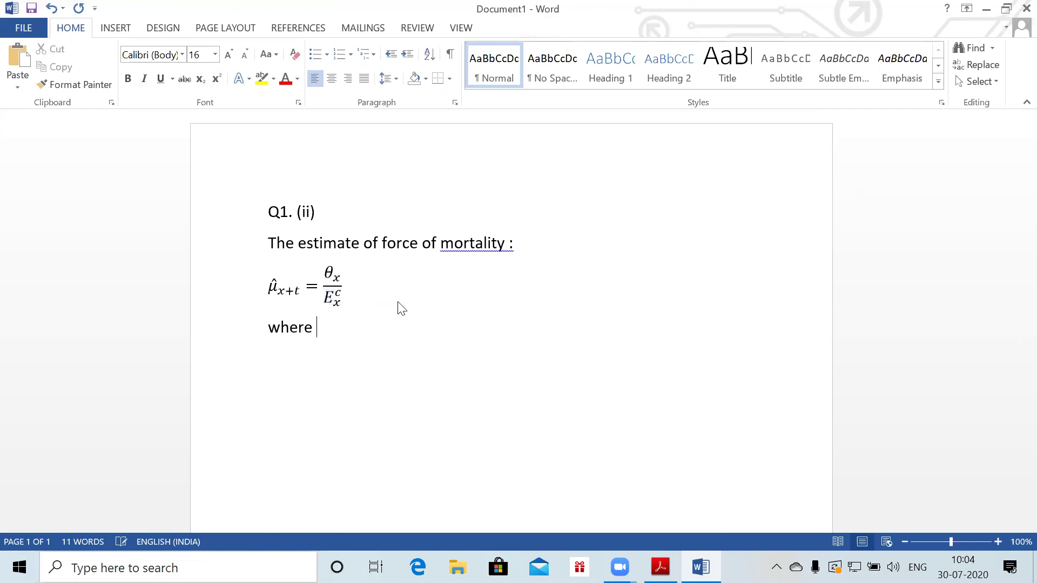
pyautogui.hotkey('alt', '=')
pyautogui.write('E_x^c is')
pyautogui.press('BackSpace')
pyautogui.press('BackSpace')
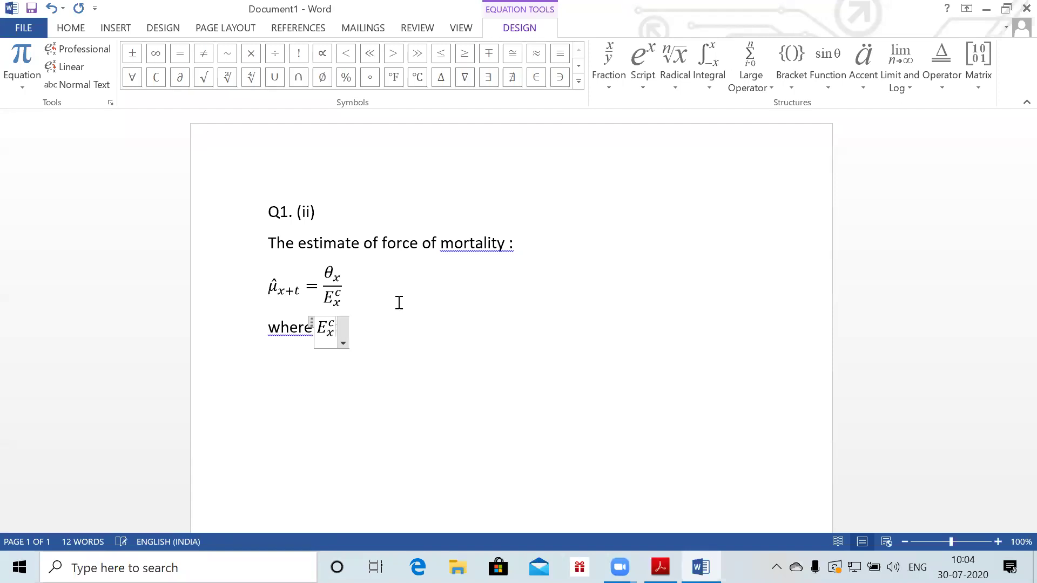
pyautogui.press('Right')
# Finish the sentence with 'is the cental exposed to risk corresponding to θₓ' and start a new line
pyautogui.write('is the cental exposed to risk corresponding to')
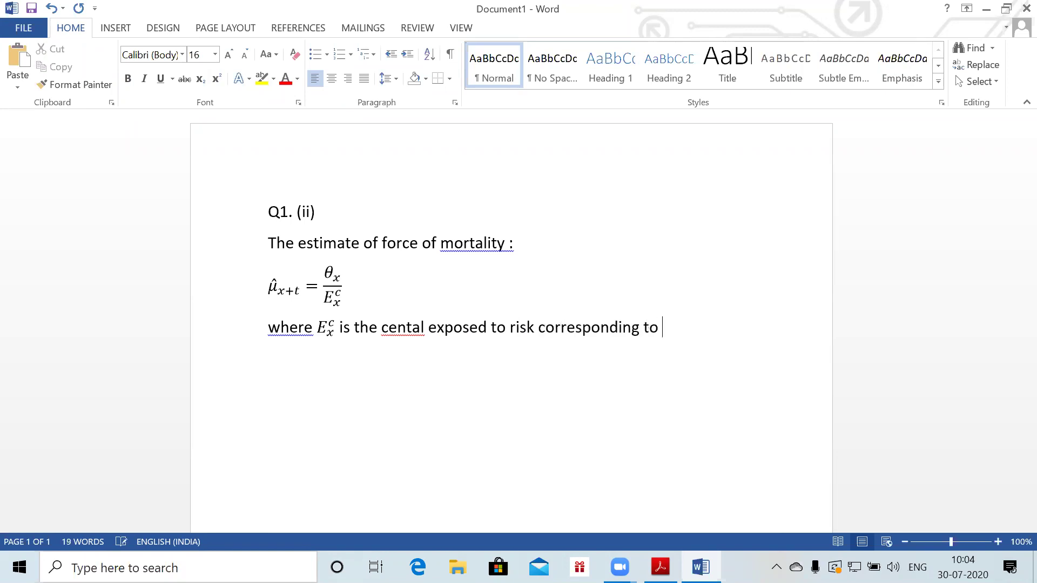
pyautogui.hotkey('alt', '=')
pyautogui.write('\\theta ')
pyautogui.write('_x')
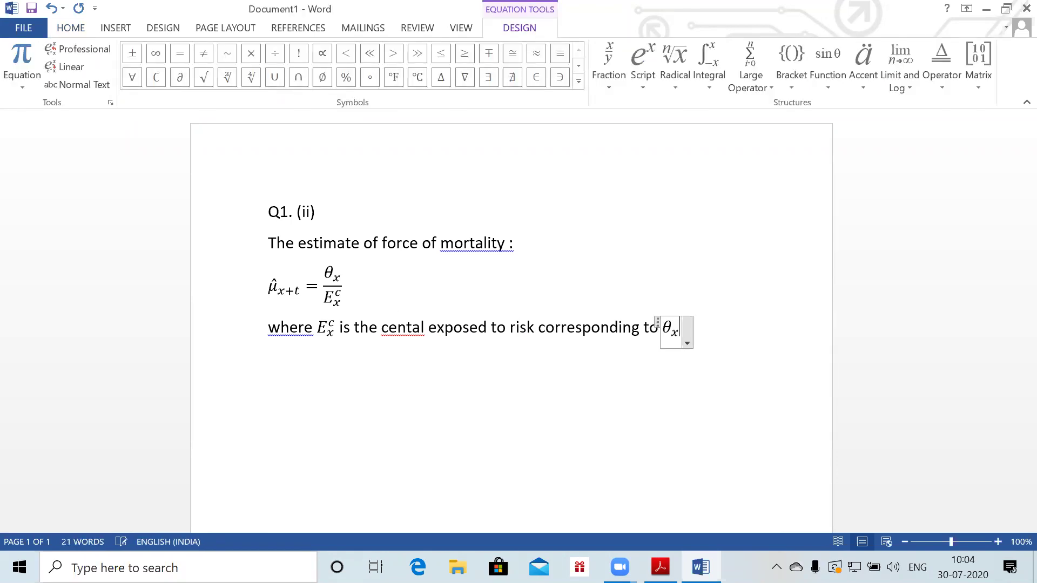
pyautogui.click(714, 334)
pyautogui.press('Return')
pyautogui.write('.')
pyautogui.press('BackSpace')
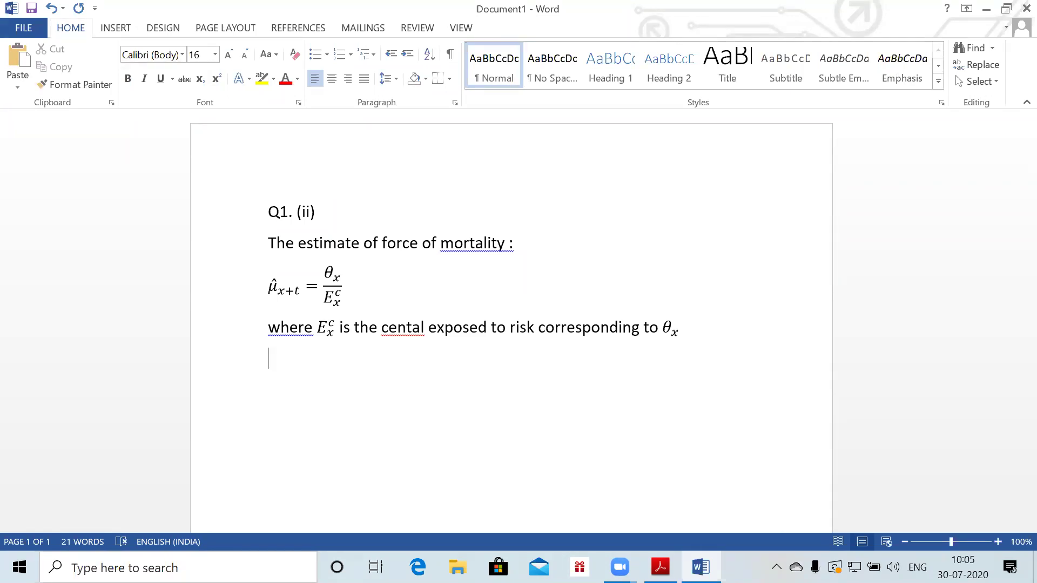
# Write 'Let Pₓ(t) denote the nimber of lives aged x', with Pₓ(t) as an inline equation
pyautogui.write('Let')
pyautogui.hotkey('alt', '=')
pyautogui.write('P_X(t')
pyautogui.press('BackSpace')
pyautogui.press('BackSpace')
pyautogui.press('space')
pyautogui.write('(t)')
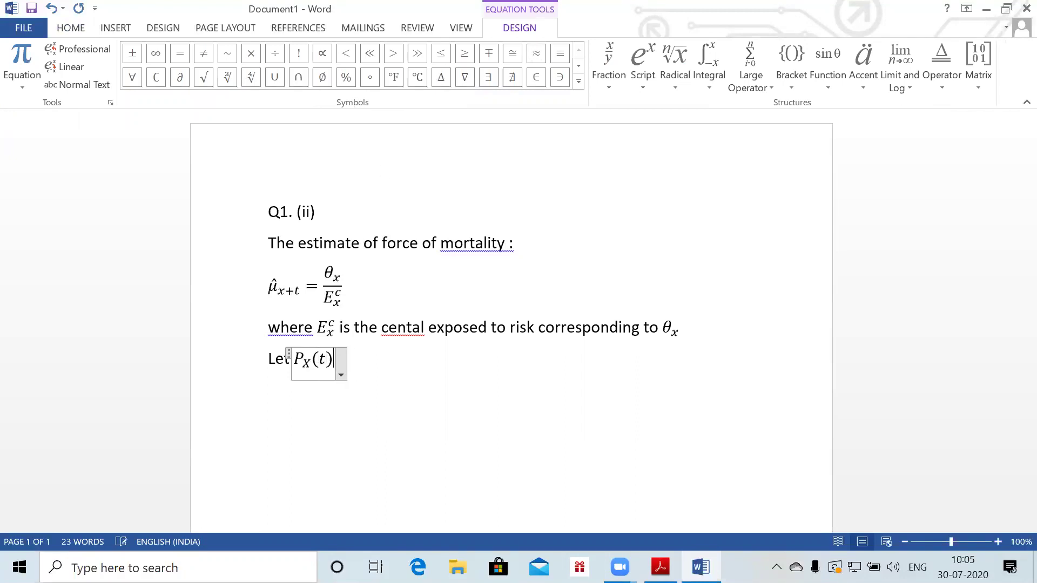
pyautogui.press('Right')
pyautogui.write('denot')
pyautogui.press('BackSpace')
pyautogui.write('te the nimber of lives ')
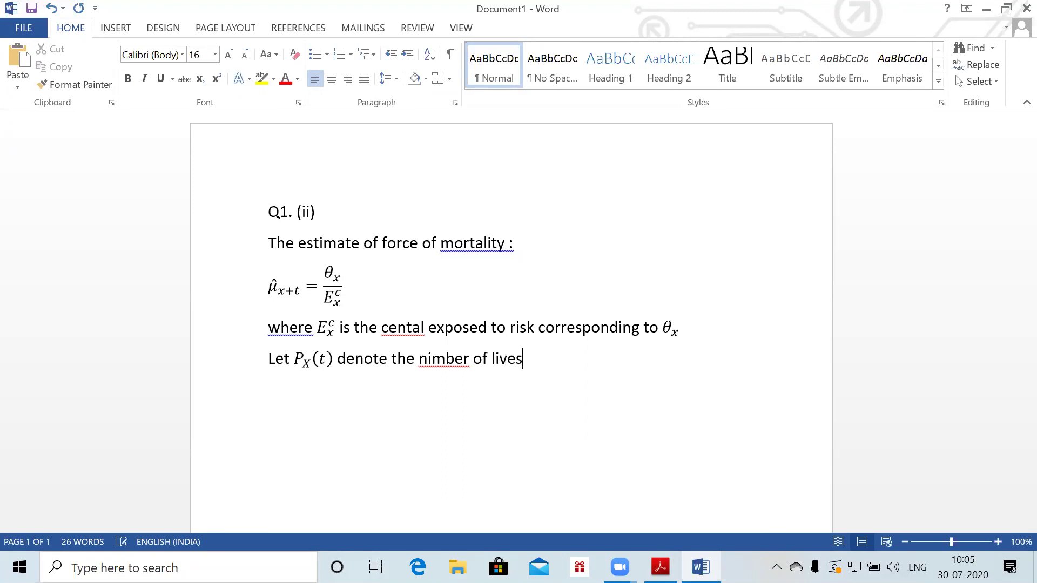
pyautogui.write('age')
pyautogui.write('d x')
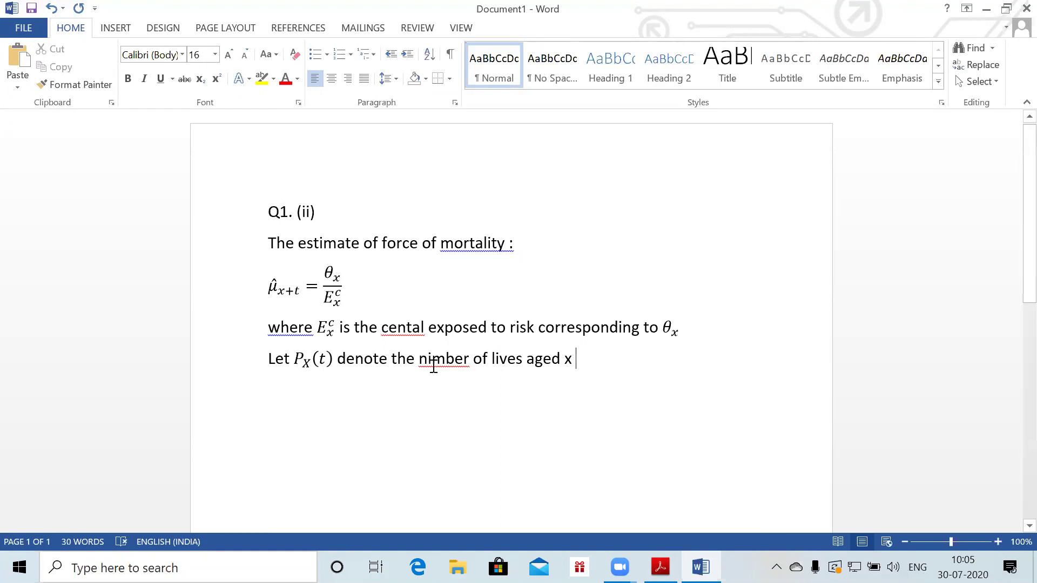
# Correct the misspellings 'nimber' to 'number' and 'cental' to 'central'
pyautogui.rightClick(433, 367)
pyautogui.click(497, 373)
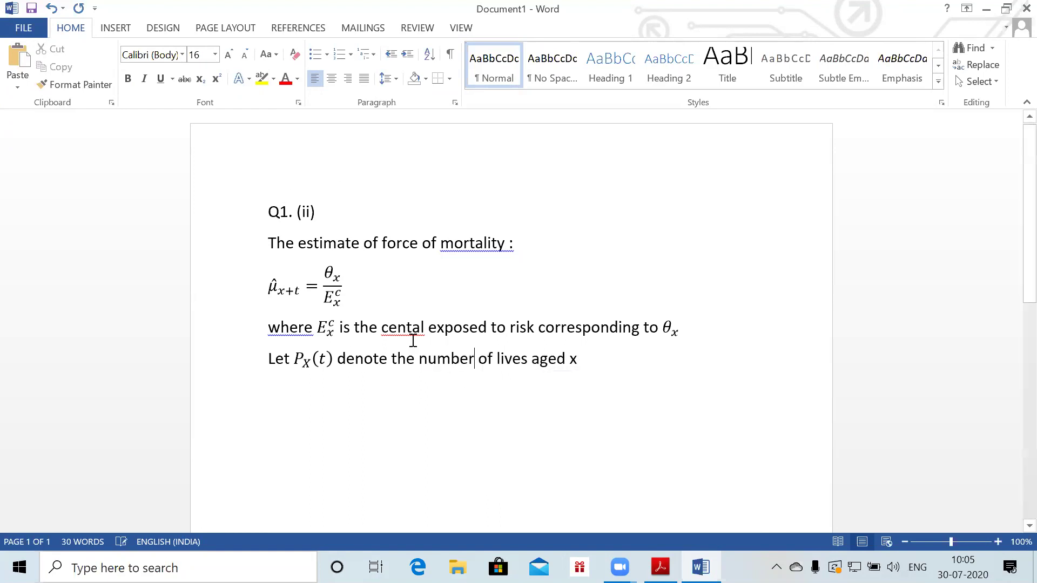
pyautogui.rightClick(406, 335)
pyautogui.click(477, 353)
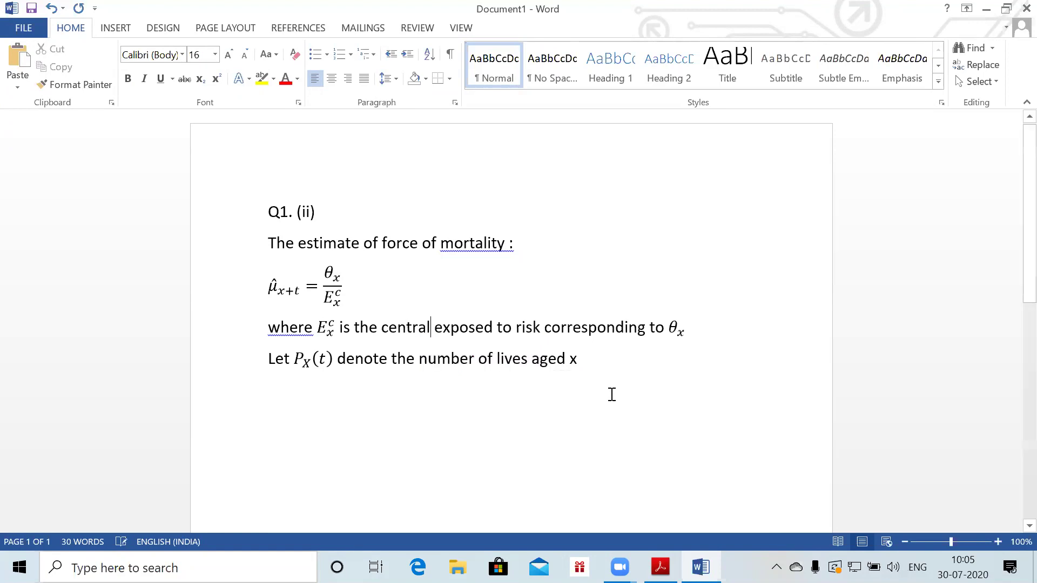
# Finish the definition with 'last birthday at time t.' and start a new paragraph
pyautogui.click(581, 356)
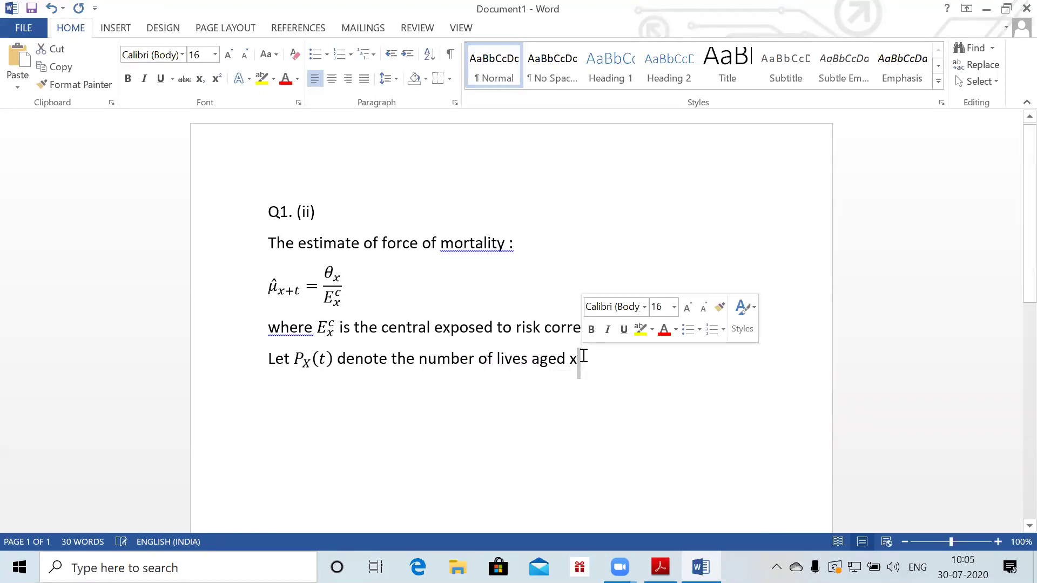
pyautogui.write('last birrhda')
pyautogui.press('BackSpace')
pyautogui.press('BackSpace')
pyautogui.press('BackSpace')
pyautogui.press('BackSpace')
pyautogui.press('BackSpace')
pyautogui.write('rthdat')
pyautogui.press('BackSpace')
pyautogui.press('BackSpace')
pyautogui.write('y at time t.')
pyautogui.press('Return')
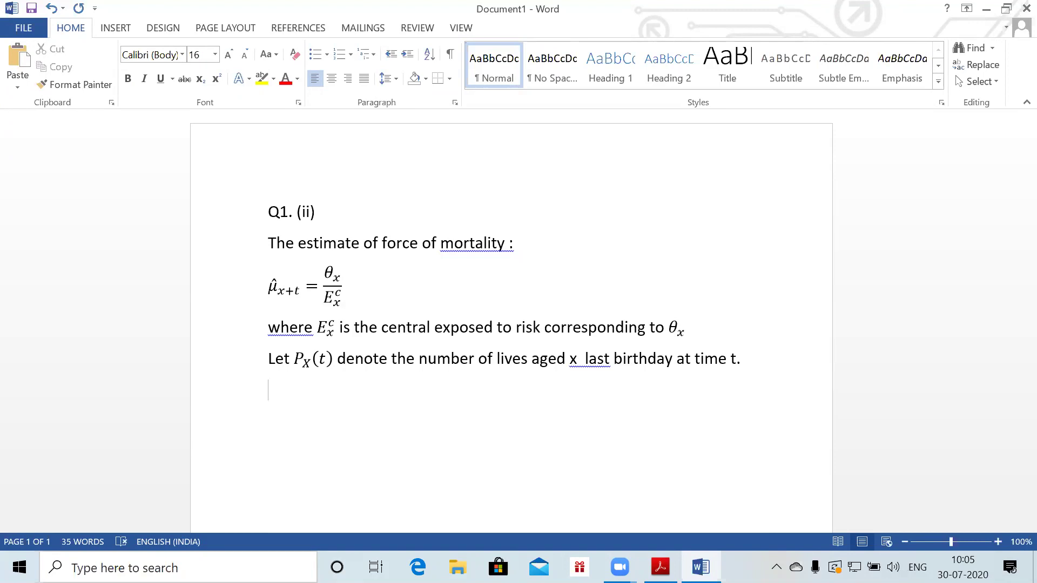
# Define θₓ(t) as the number of deaths aged x next birthday in calendar year t
pyautogui.hotkey('alt', '=')
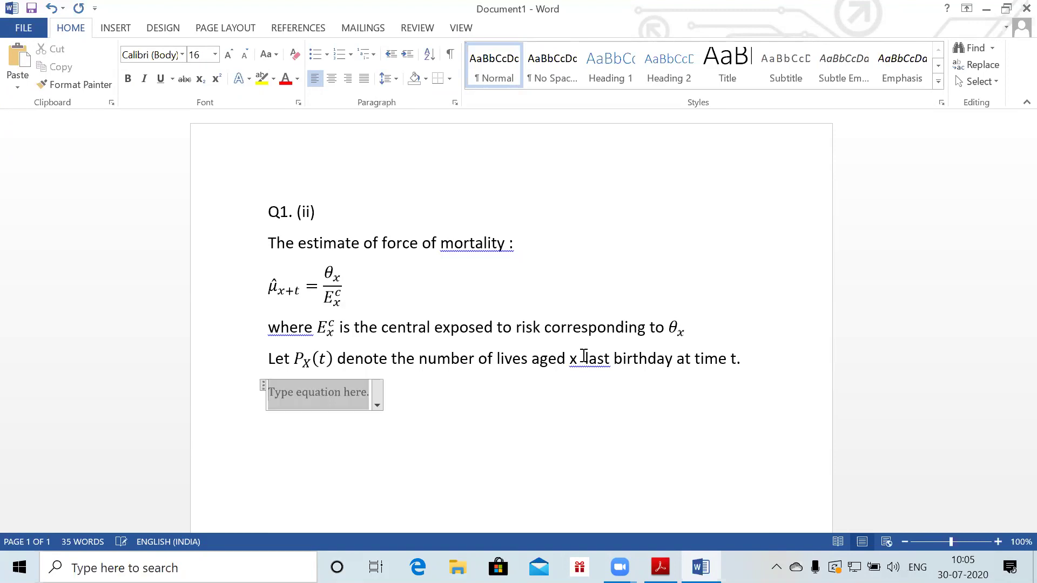
pyautogui.write('\\theta')
pyautogui.press('space')
pyautogui.write('_x')
pyautogui.press('space')
pyautogui.write('(t)')
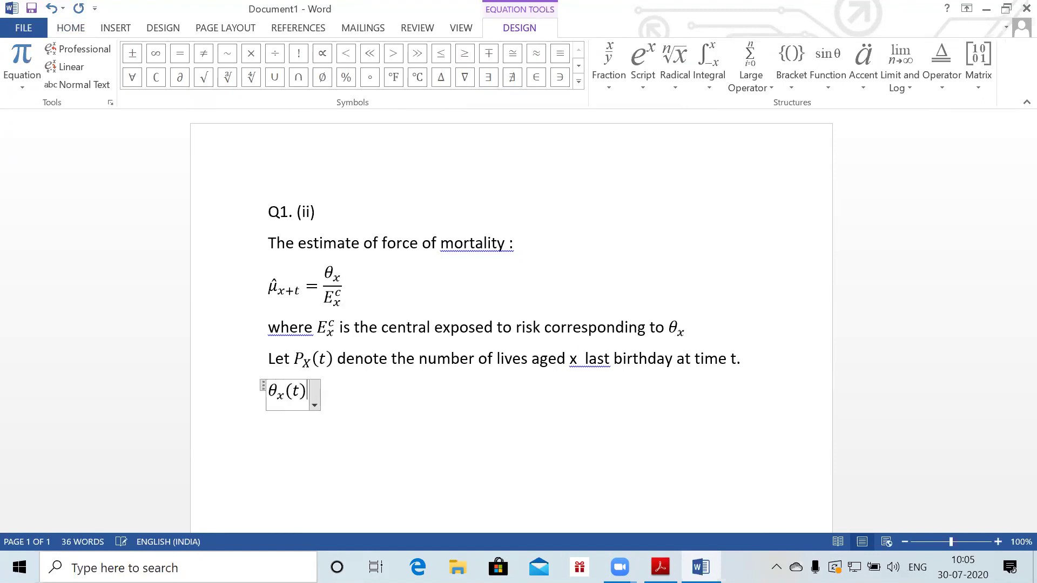
pyautogui.press('Right')
pyautogui.write('deb')
pyautogui.press('BackSpace')
pyautogui.write('note the ')
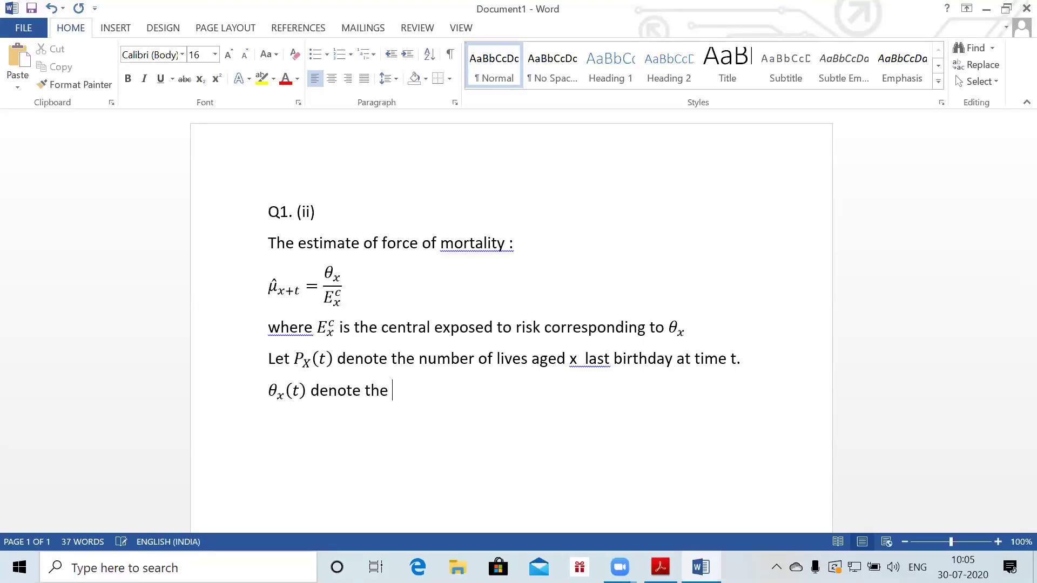
pyautogui.write('number of deaths ')
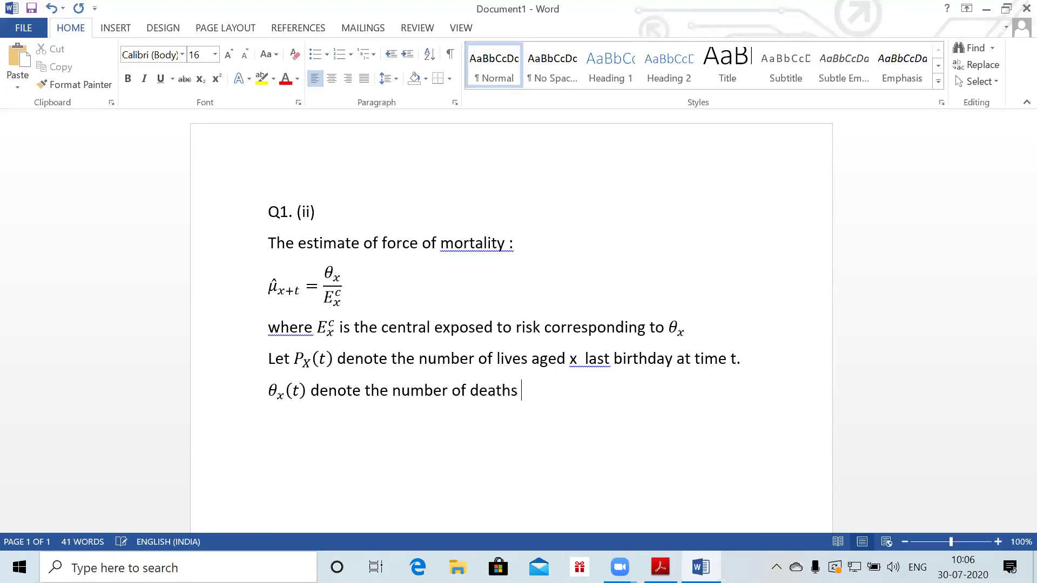
pyautogui.write('aged x n')
pyautogui.write('ext birthday ')
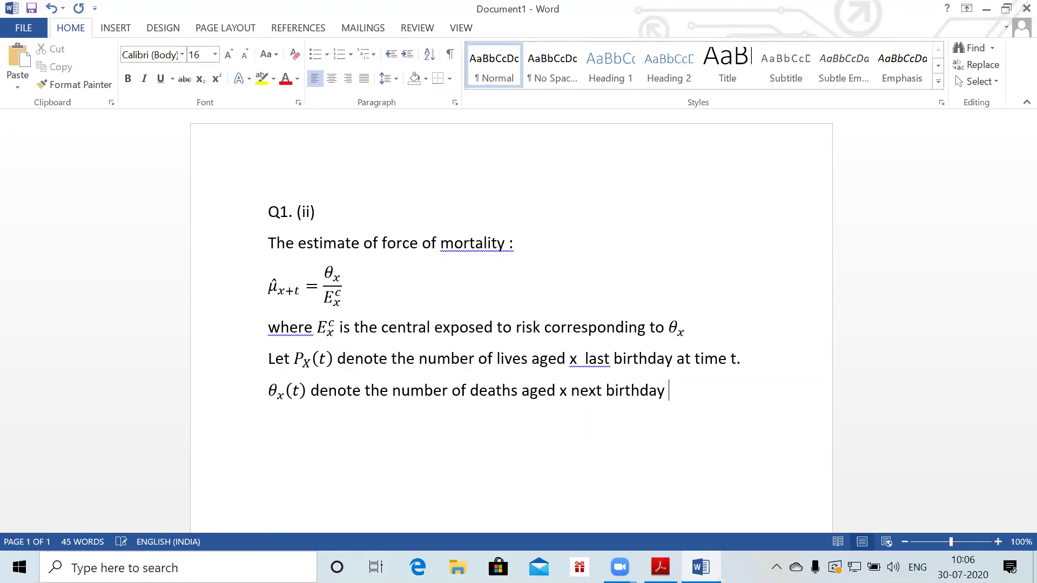
pyautogui.write('in calendar t')
pyautogui.press('BackSpace')
pyautogui.write('year t.')
pyautogui.press('Return')
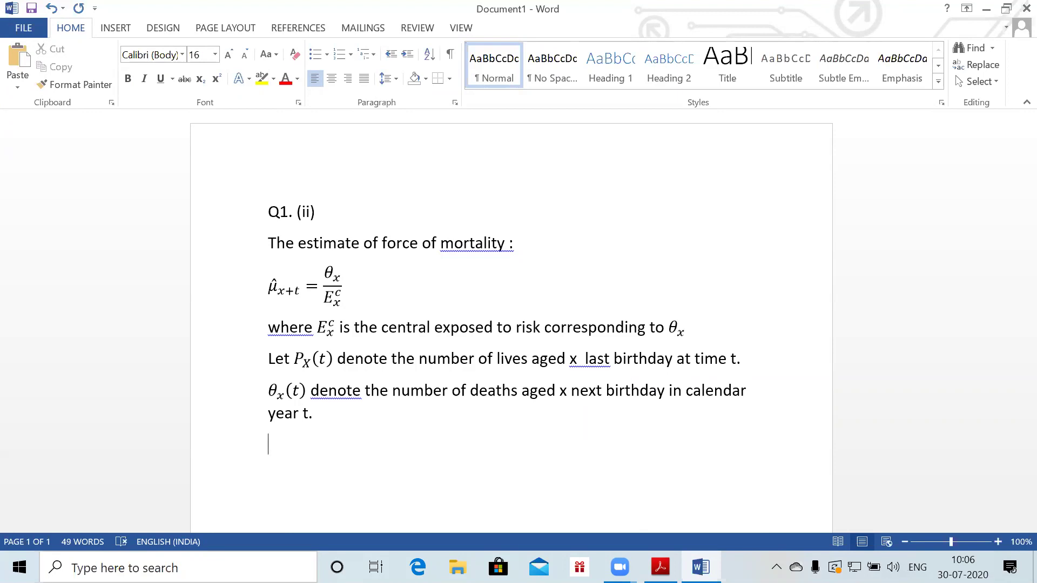
# Add 'Let P''ₓ(t) denote the number lives aged x next birthday at time t.'
pyautogui.write('Let')
pyautogui.hotkey('alt', '=')
pyautogui.write('P')
pyautogui.press('BackSpace')
pyautogui.press('BackSpace')
pyautogui.hotkey('alt', '=')
pyautogui.write('t P')
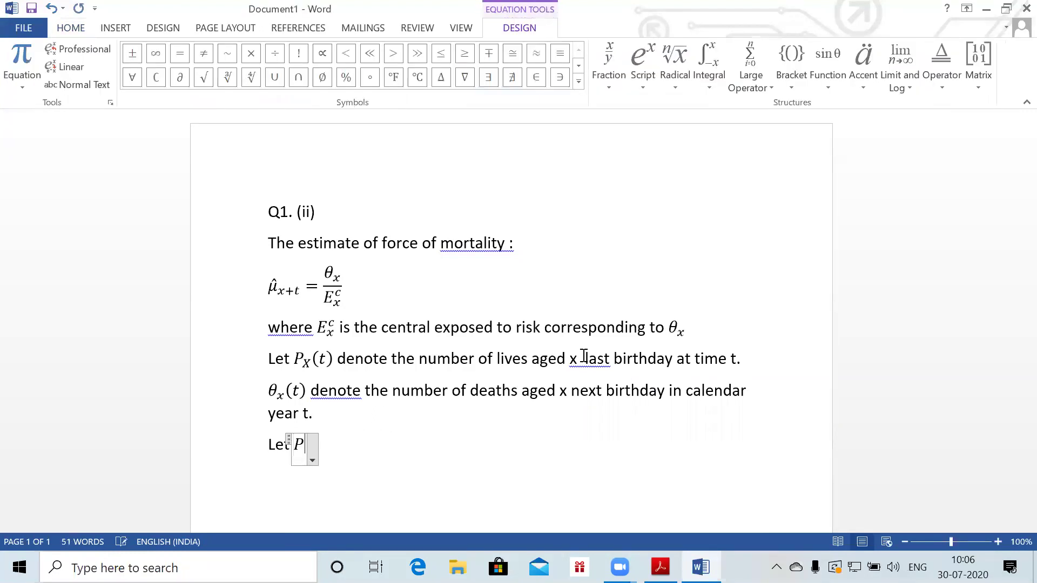
pyautogui.write("''_X(t")
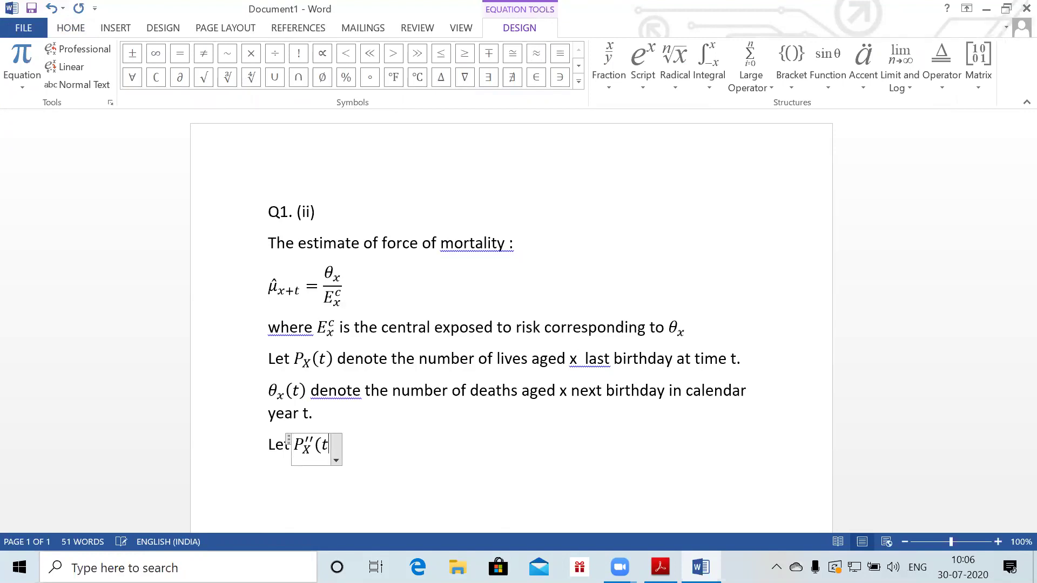
pyautogui.write(')')
pyautogui.press('Right')
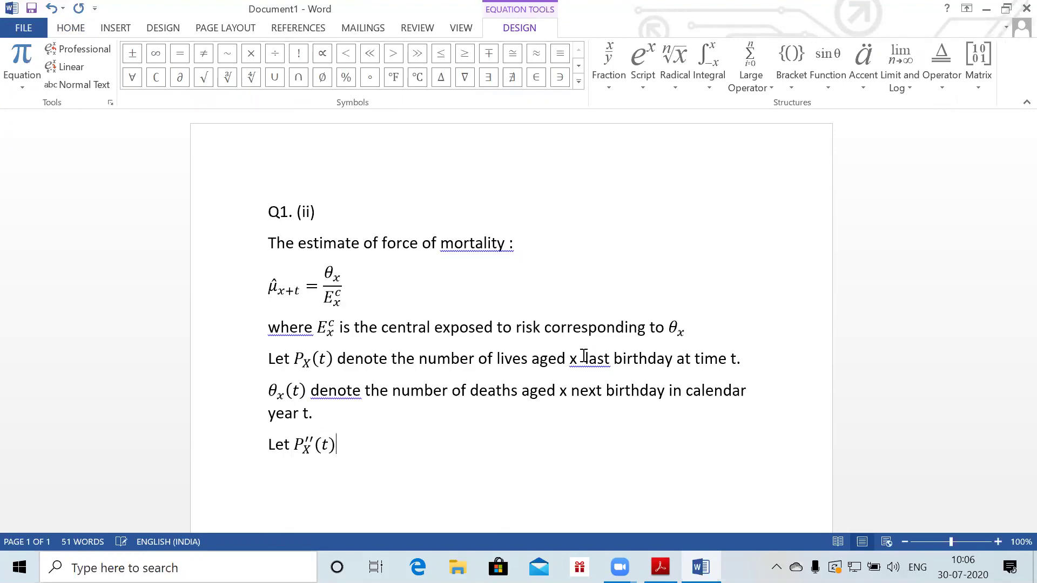
pyautogui.write(' denote the number lives ')
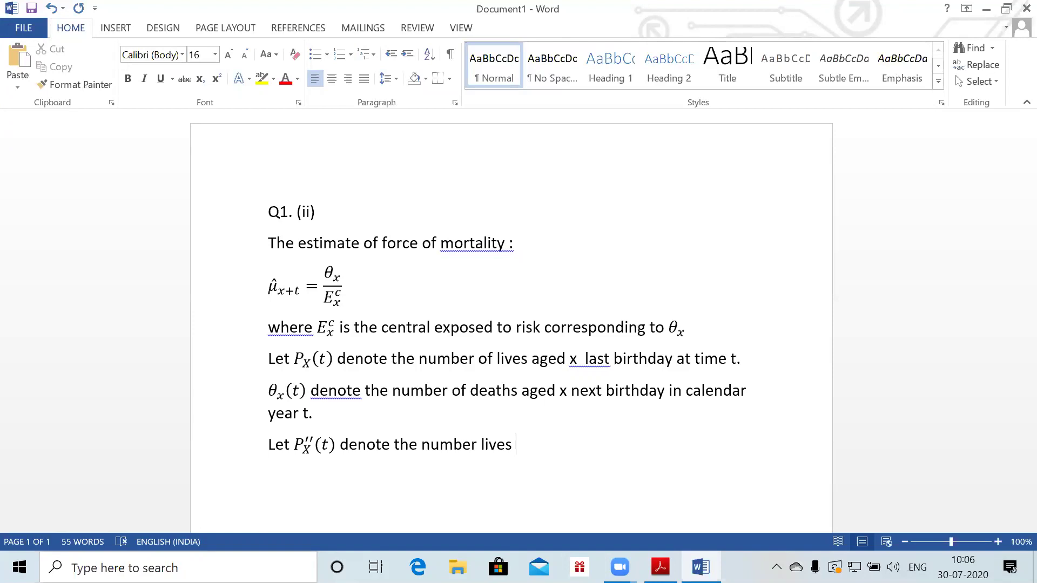
pyautogui.write('aged x next birthday at time t.')
pyautogui.press('Return')
# Type 'So.' and begin the equation P''ₓ(t) = Pₓ₋₁ on the next line
pyautogui.press('alt')
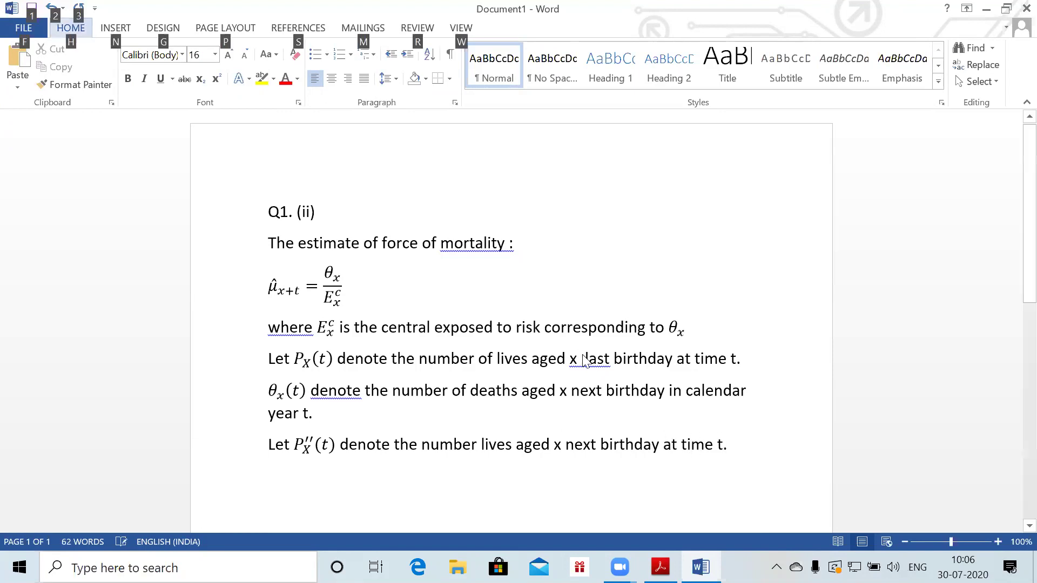
pyautogui.press('Escape')
pyautogui.write('So.')
pyautogui.press('Return')
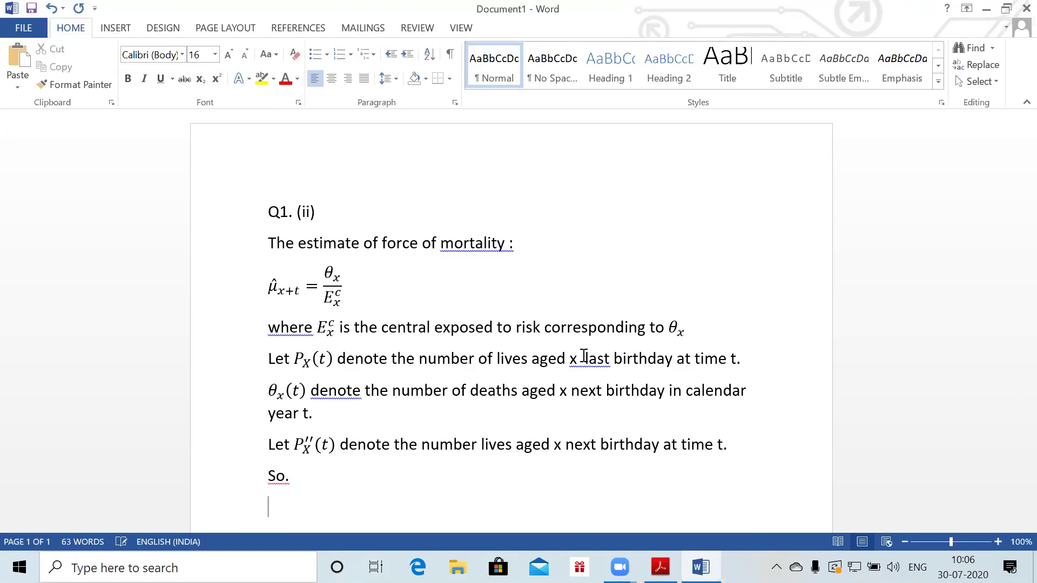
pyautogui.hotkey('alt', '=')
pyautogui.write('P')
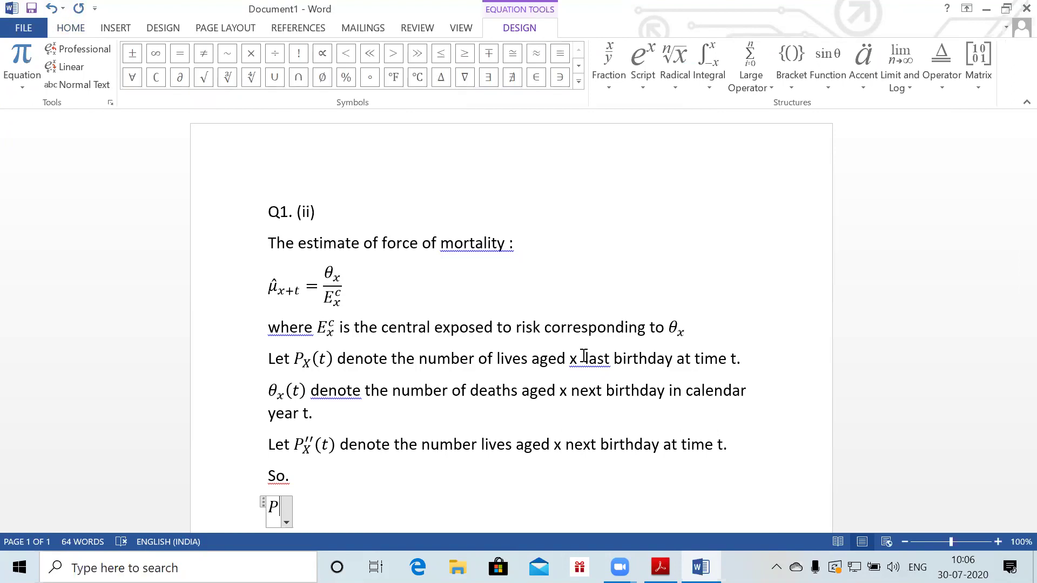
pyautogui.write("''")
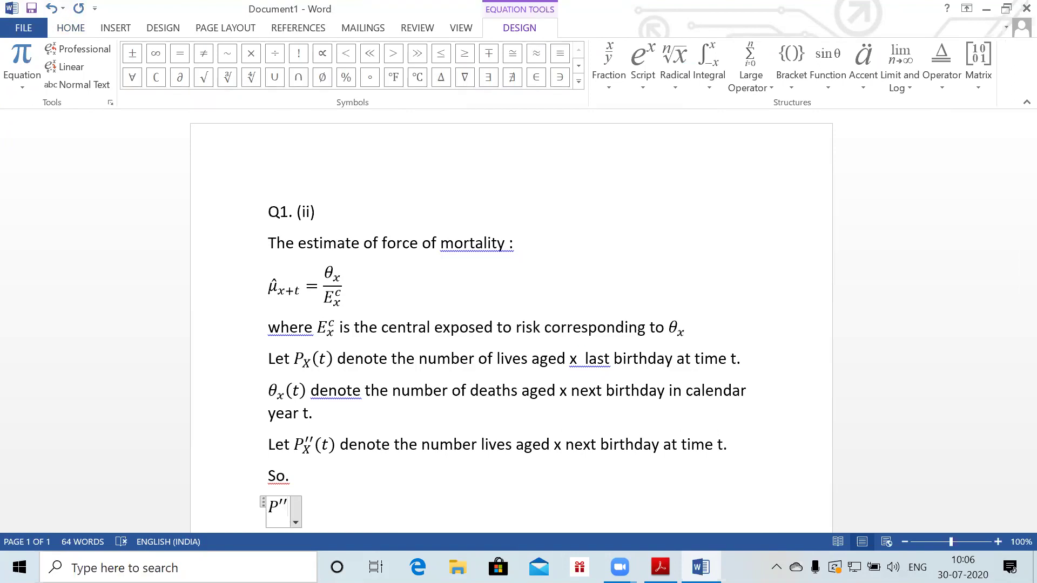
pyautogui.write('_X(t)')
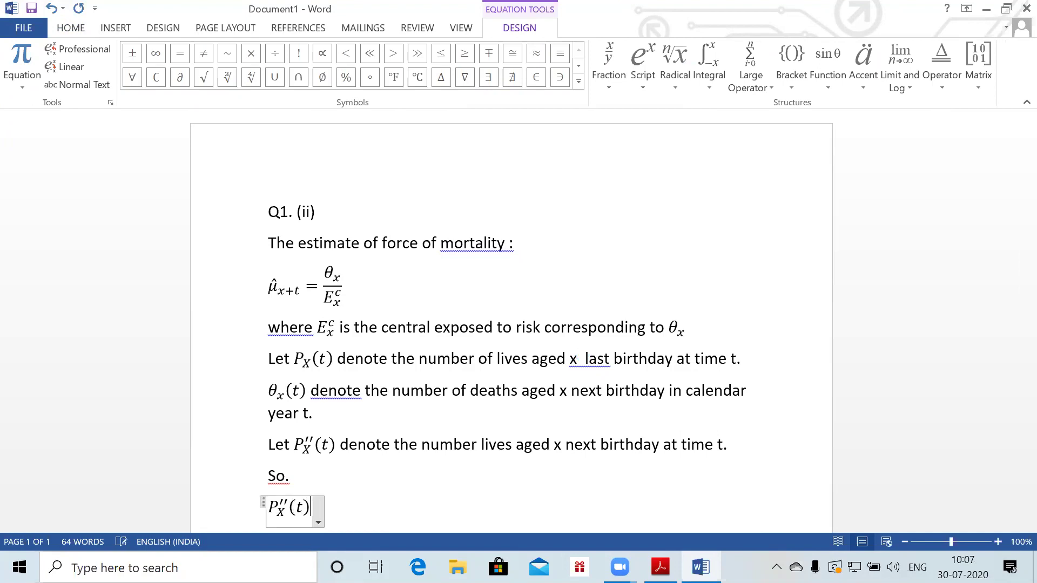
pyautogui.write('=')
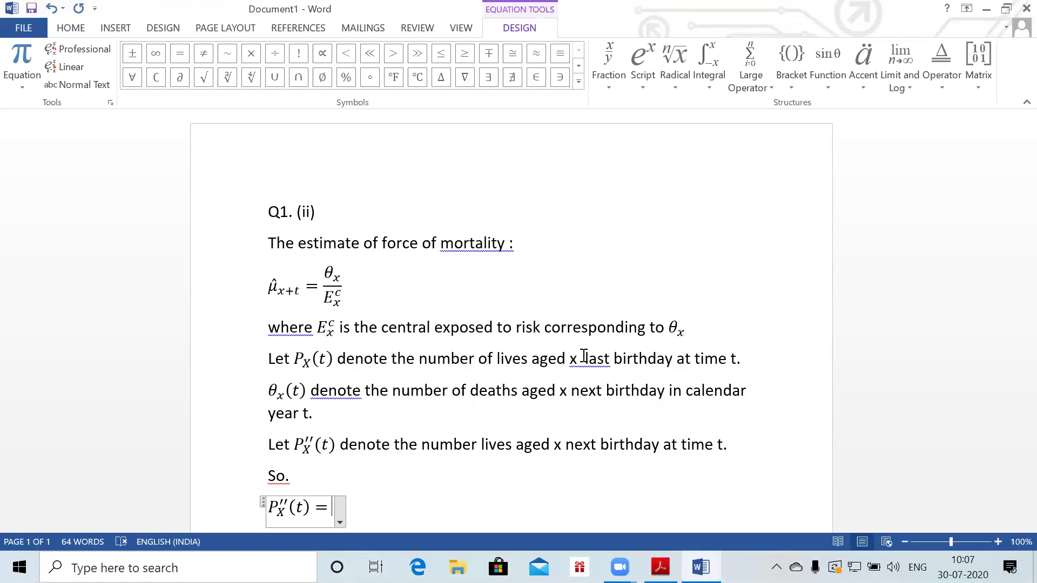
pyautogui.write('P_(')
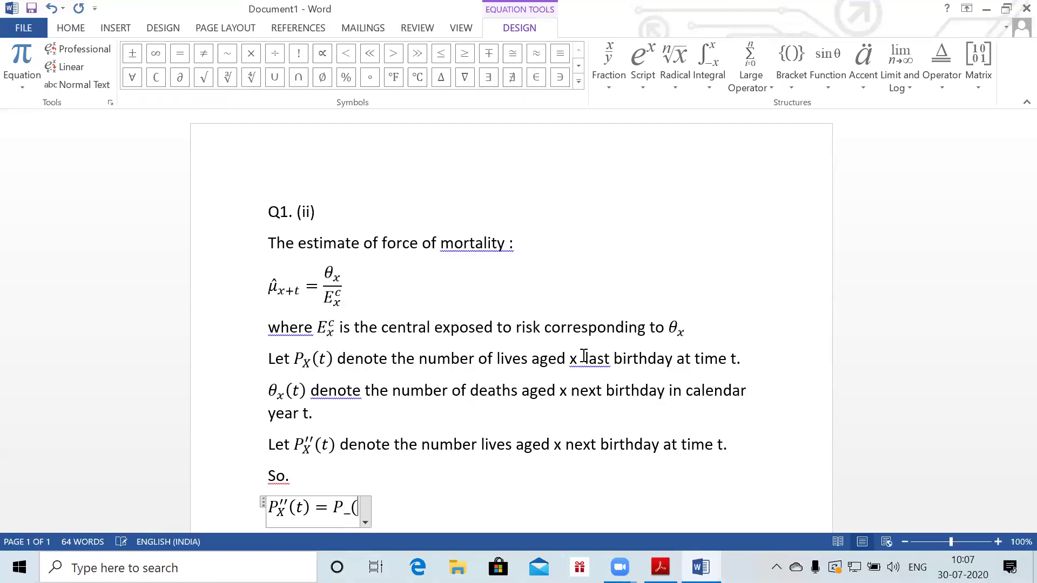
pyautogui.write('X=1)')
# Finish the equation as P''ₓ(t) = Pₓ₋₁(t)
pyautogui.press('space')
pyautogui.write('(t)')
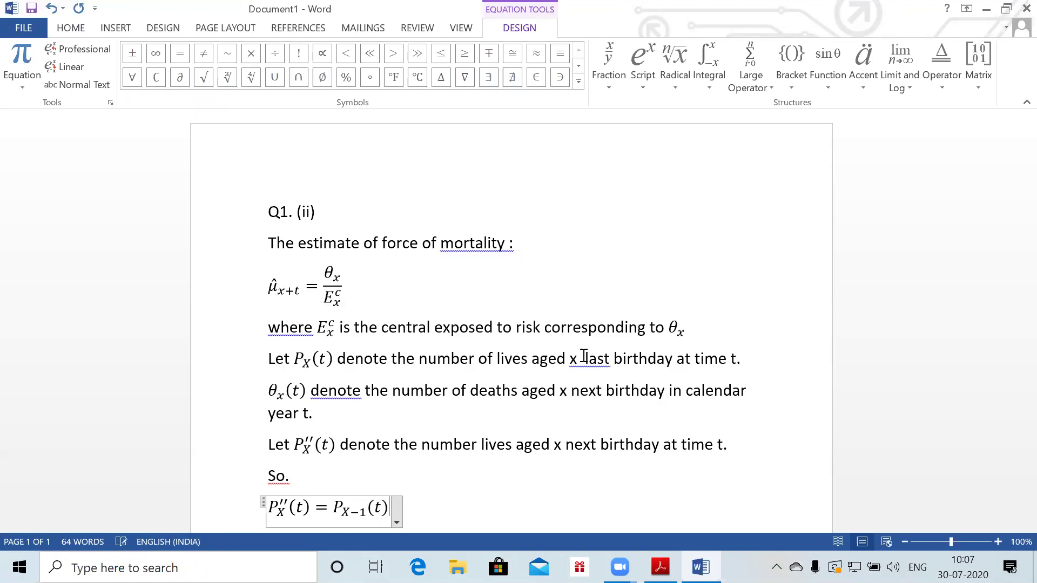
pyautogui.press('Return')
pyautogui.press('Return')
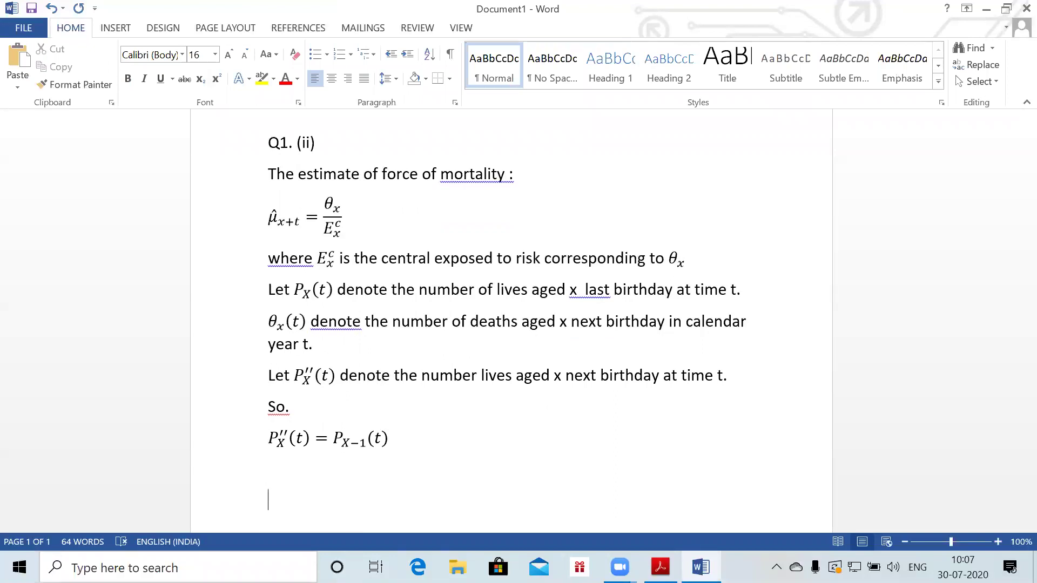
# Add the line 'Using the census method;' with an empty equation below it
pyautogui.write('Using the census method;')
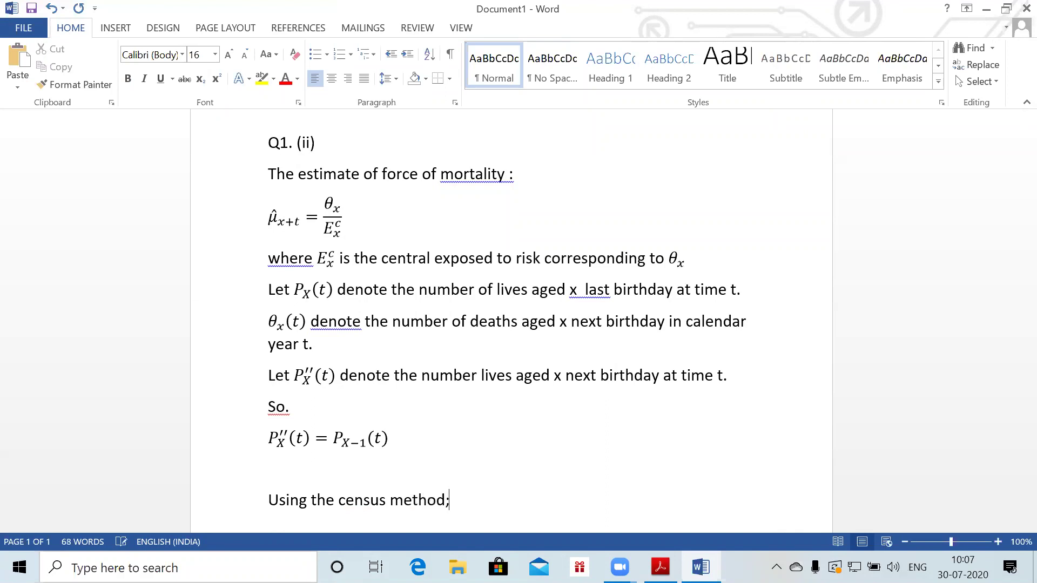
pyautogui.press('Return')
pyautogui.hotkey('alt', '=')
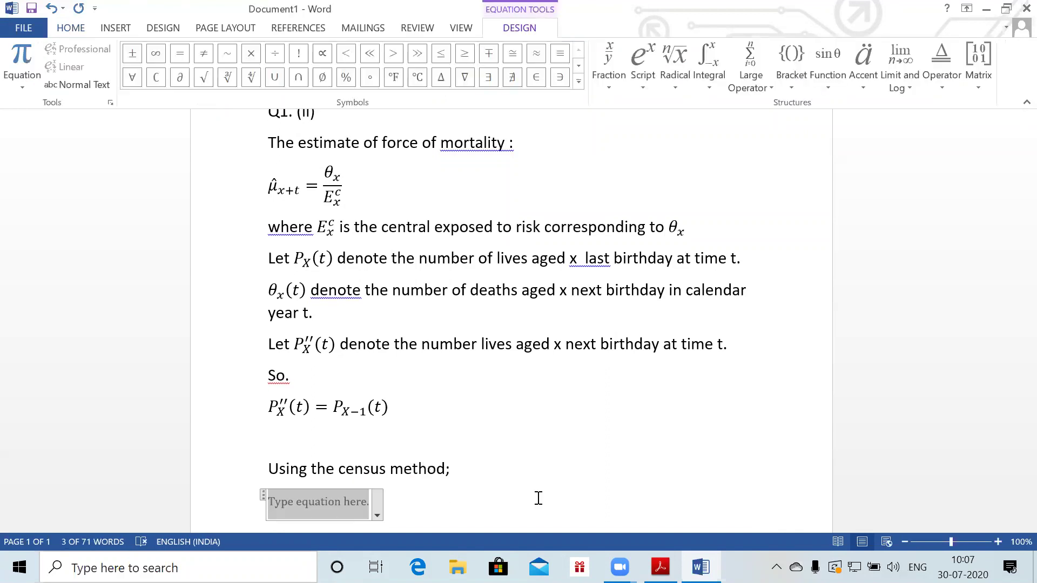
# Enter the equation Eₓᶜ = ∫₀² P''ₓ(t) dt and start a new line beneath it
pyautogui.write('E_')
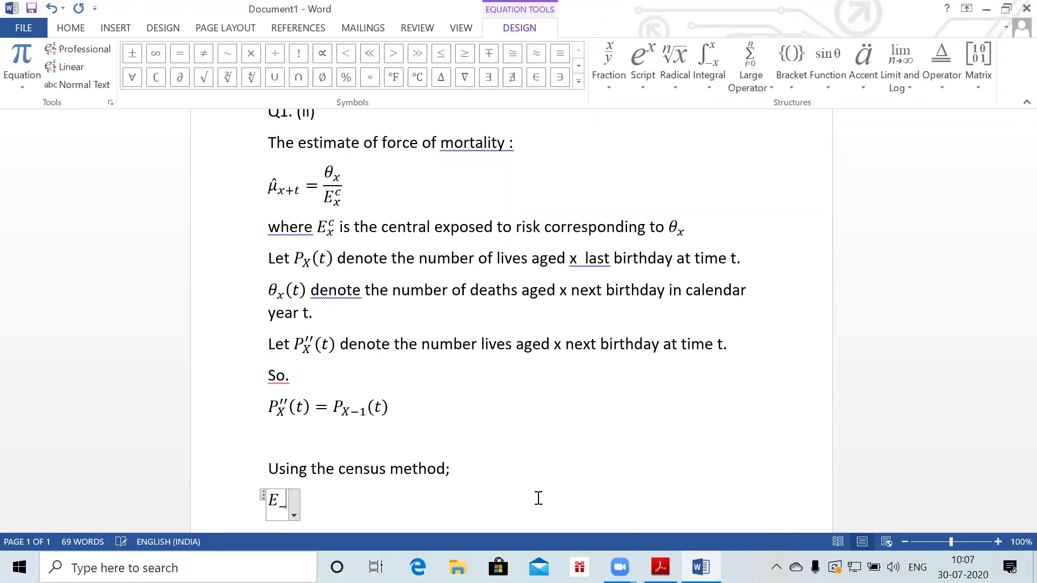
pyautogui.write('x^c =')
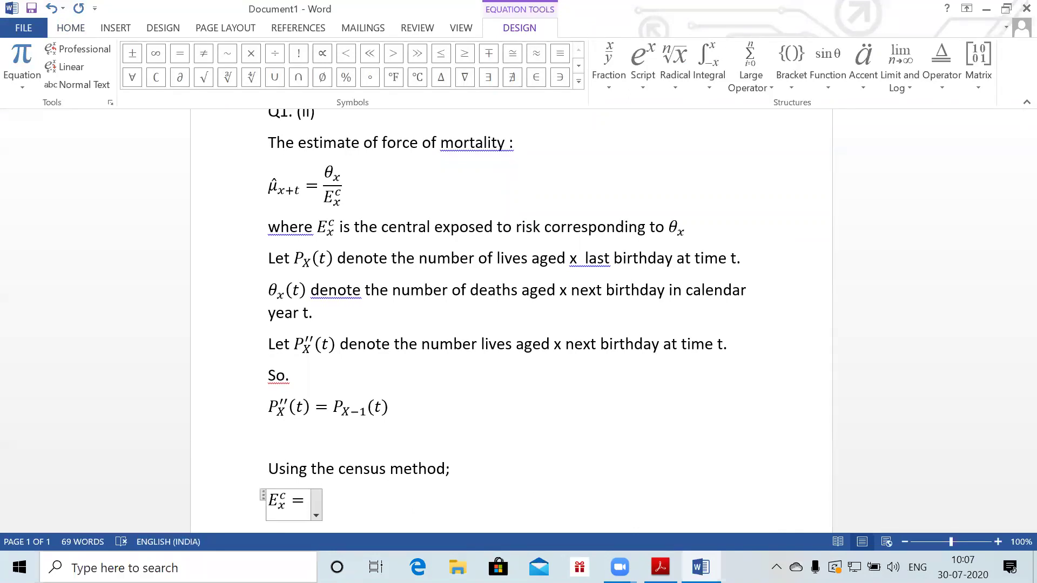
pyautogui.write(' \\')
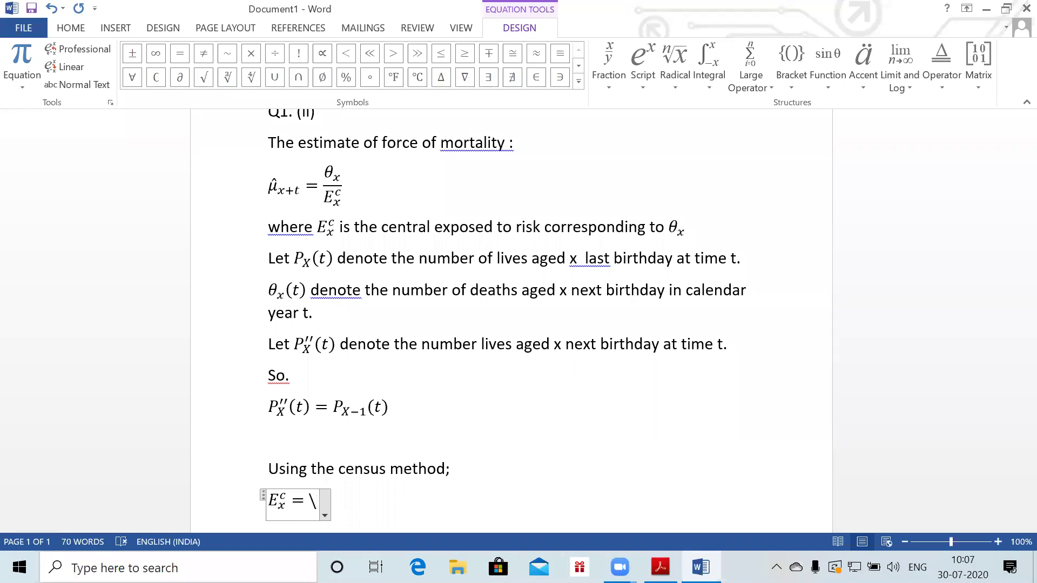
pyautogui.write('int _0^2')
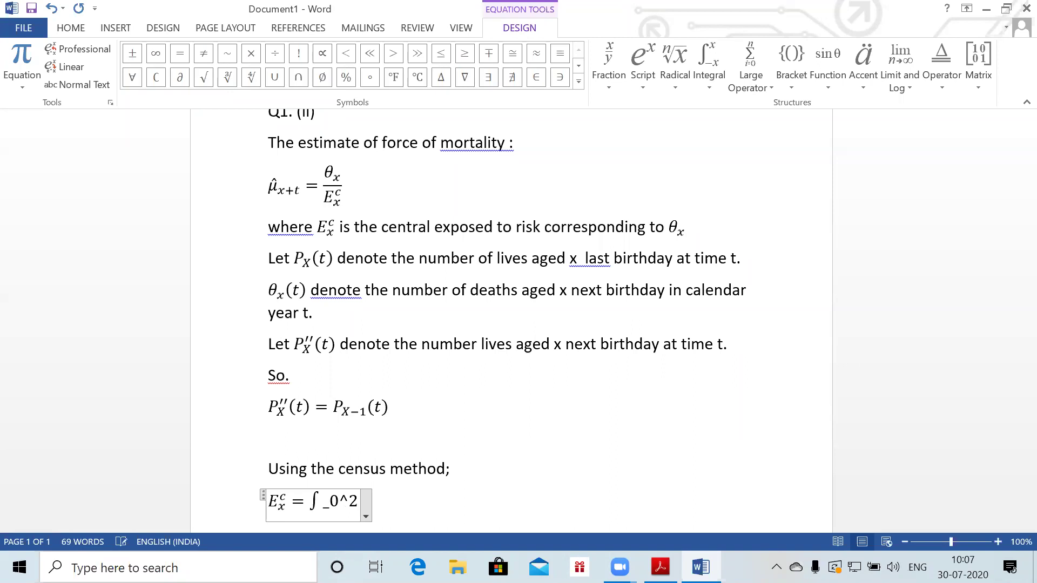
pyautogui.write(" P''_X (t)")
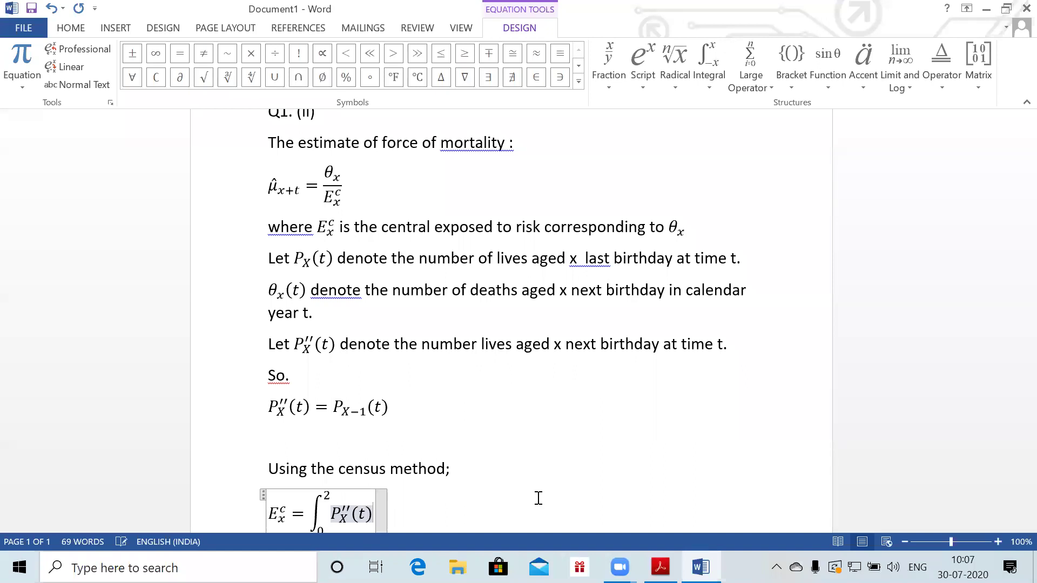
pyautogui.press('Right')
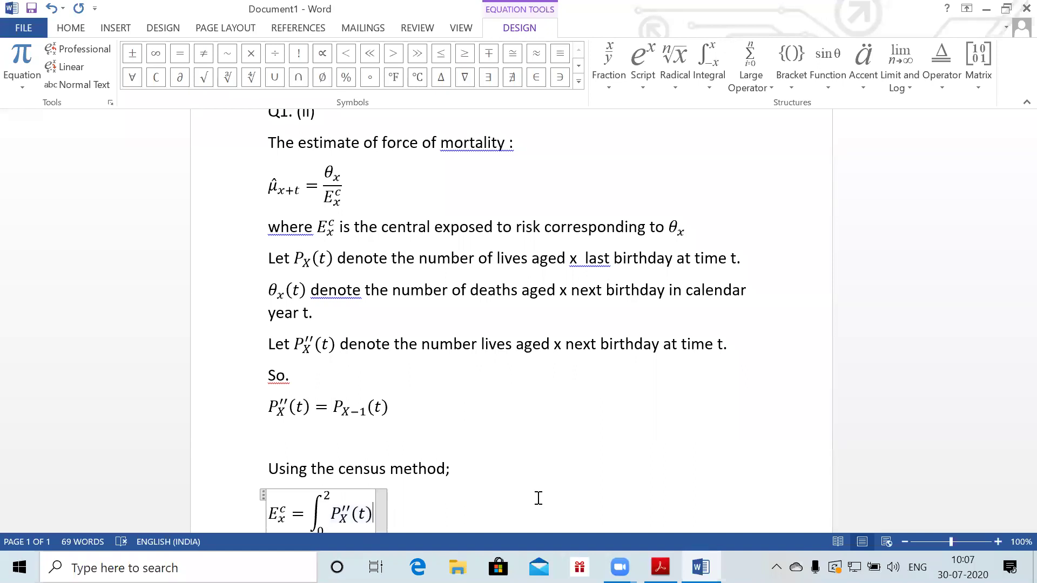
pyautogui.write(' dt')
pyautogui.press('Return')
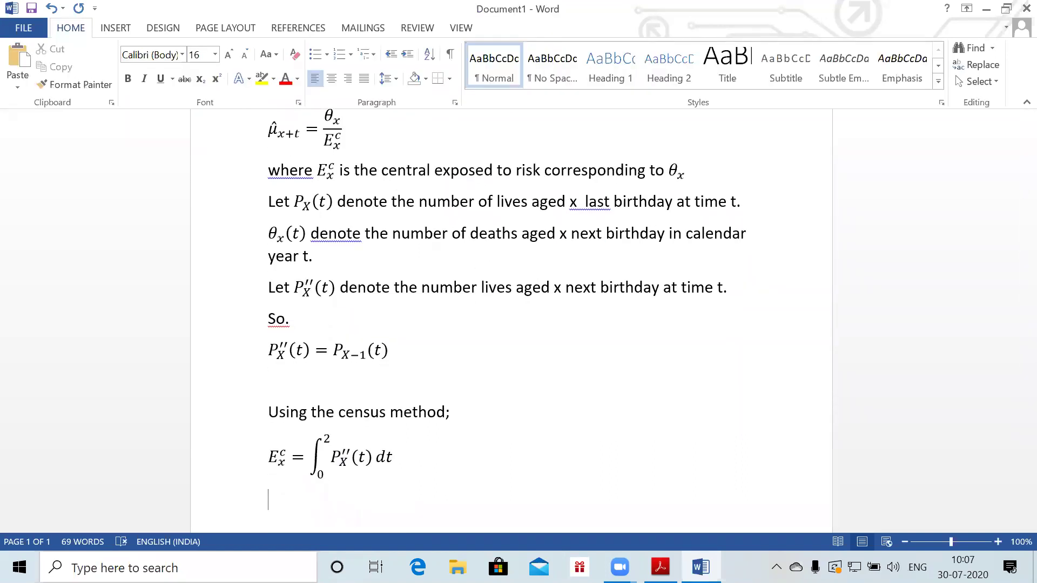
# Start a new equation Eₓᶜ = ∫₀¹ P''ₓ(t)dt
pyautogui.hotkey('alt', '=')
pyautogui.write('E_')
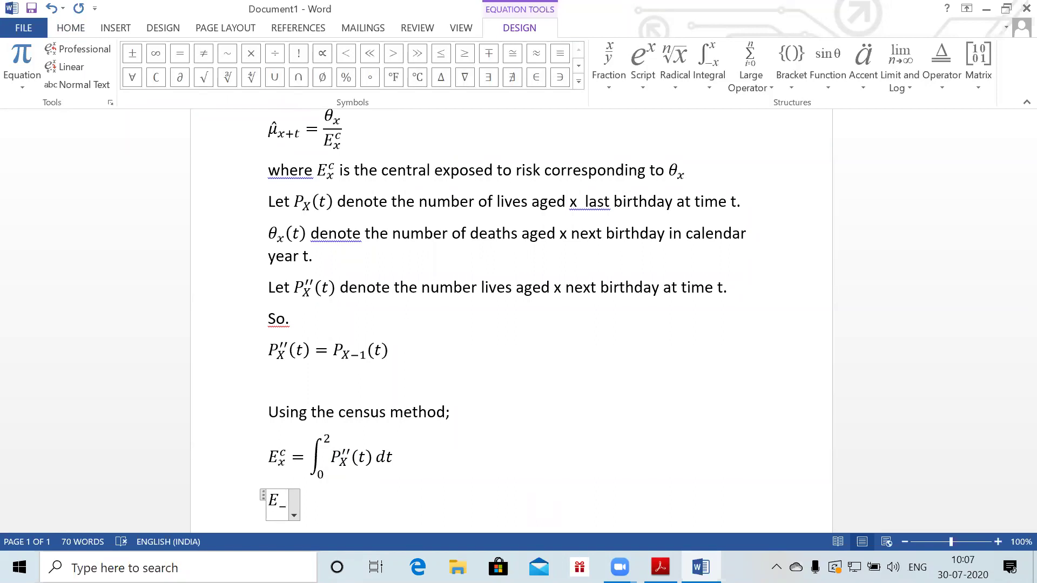
pyautogui.write('X')
pyautogui.press('BackSpace')
pyautogui.write('x^c =')
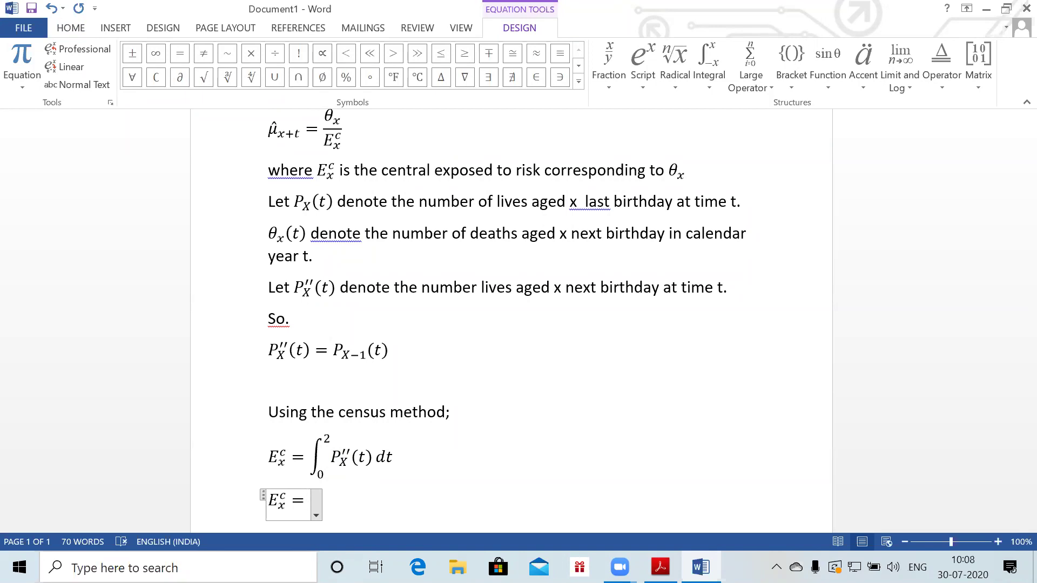
pyautogui.write('\\int ')
pyautogui.write('0^1 ')
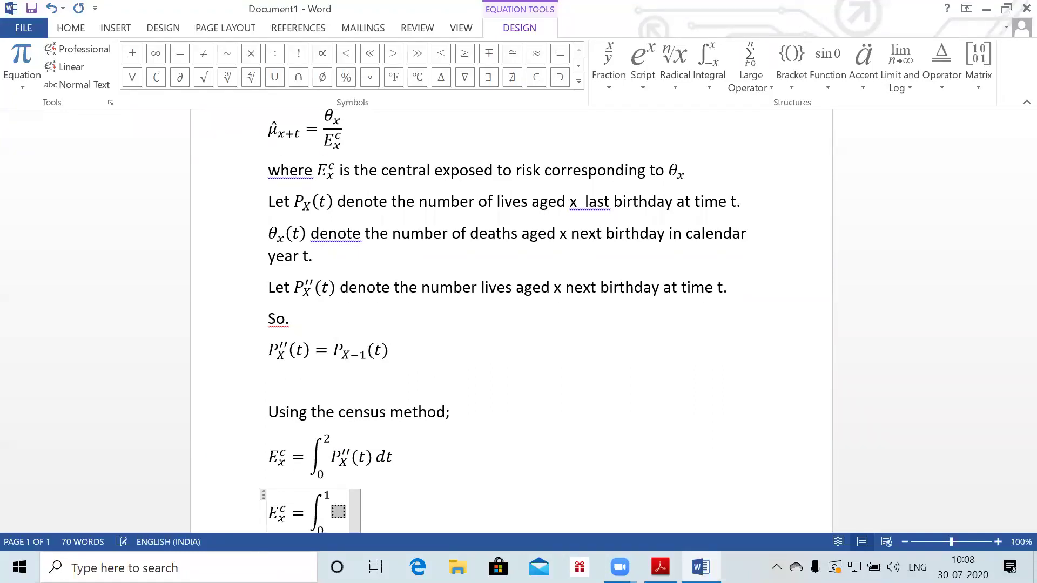
pyautogui.write("P''_X(")
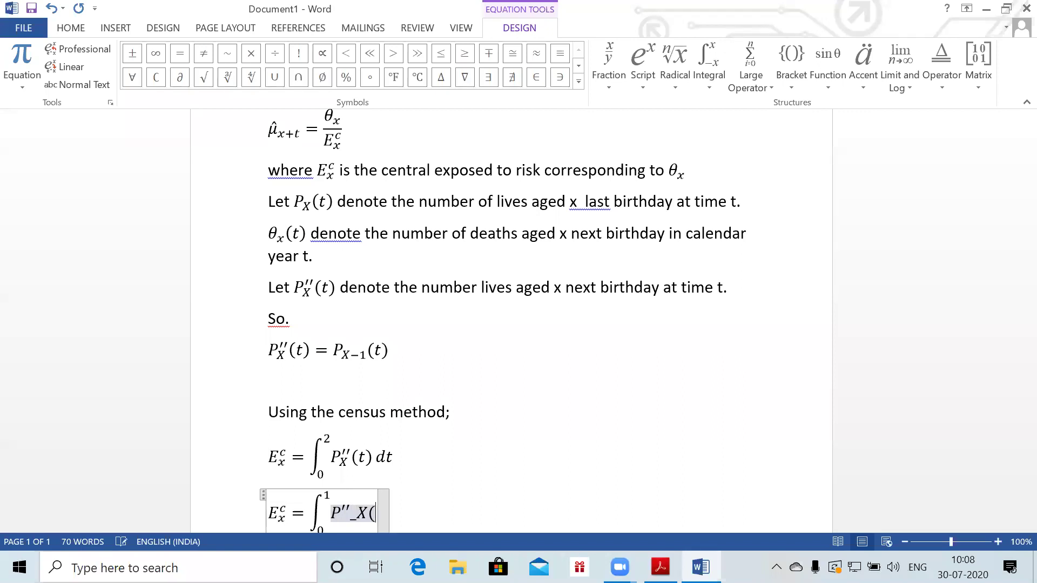
pyautogui.write('t)')
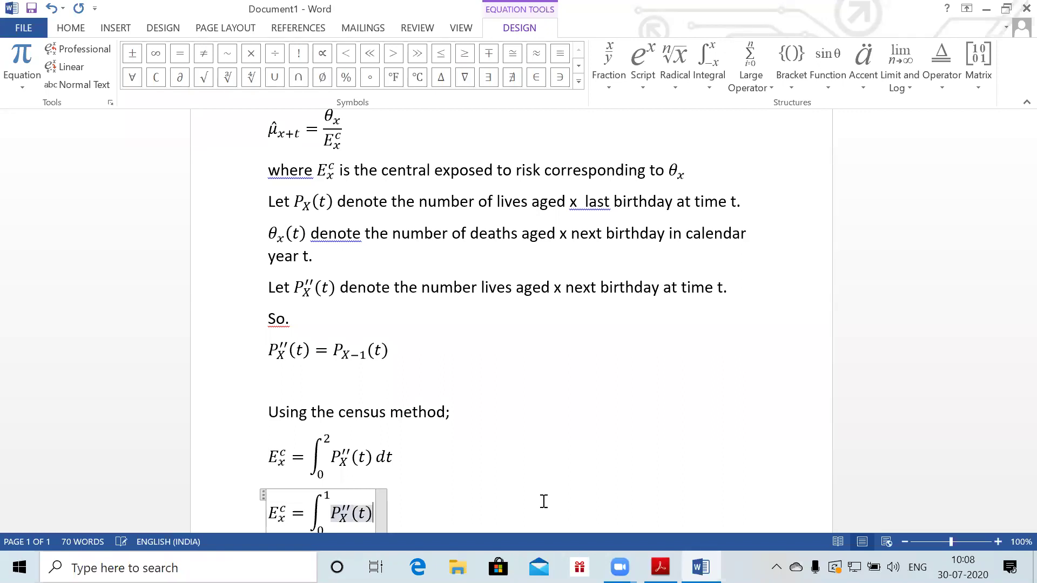
pyautogui.write('dt')
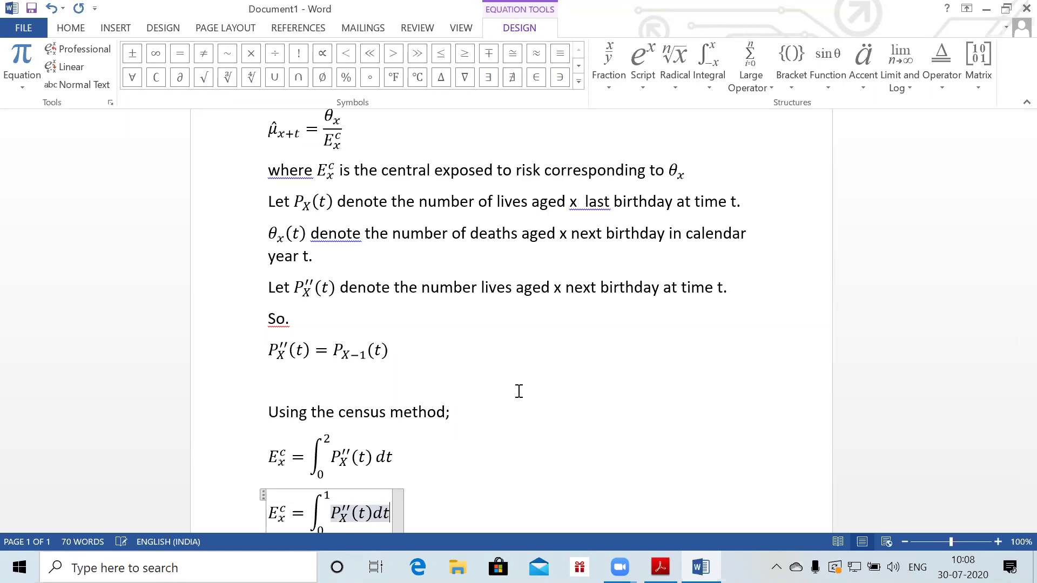
pyautogui.write('+')
pyautogui.press('BackSpace')
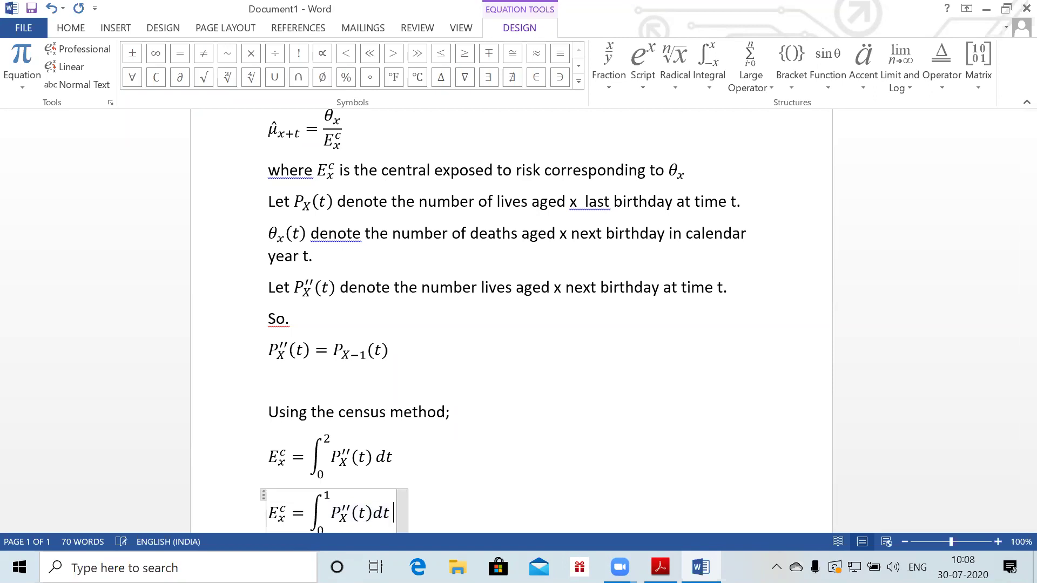
pyautogui.press('BackSpace')
# Add the second term + ∫₁¹·⁵ P''ₓ(t)dt
pyautogui.write('+\\')
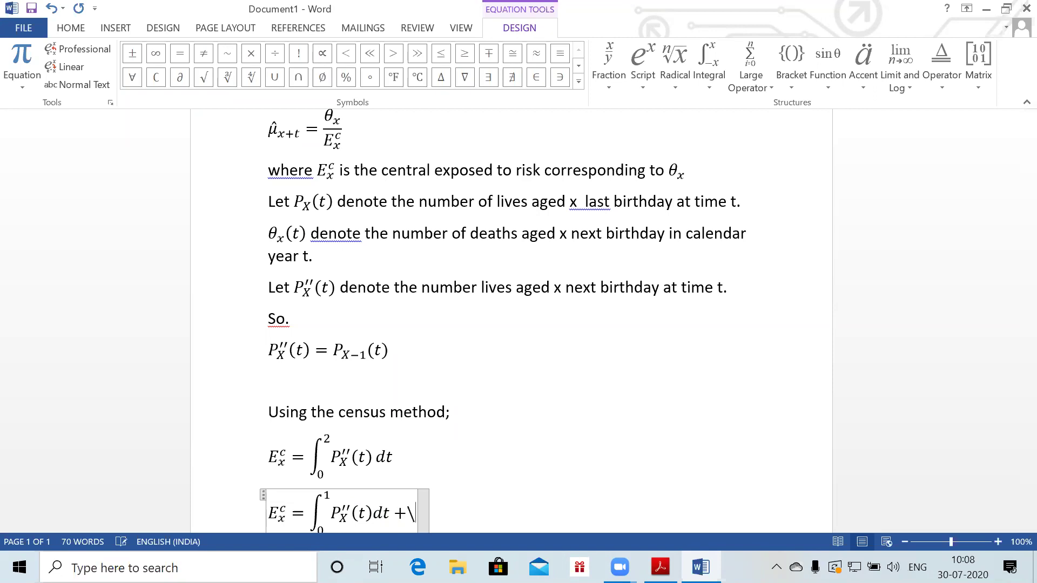
pyautogui.write('int ')
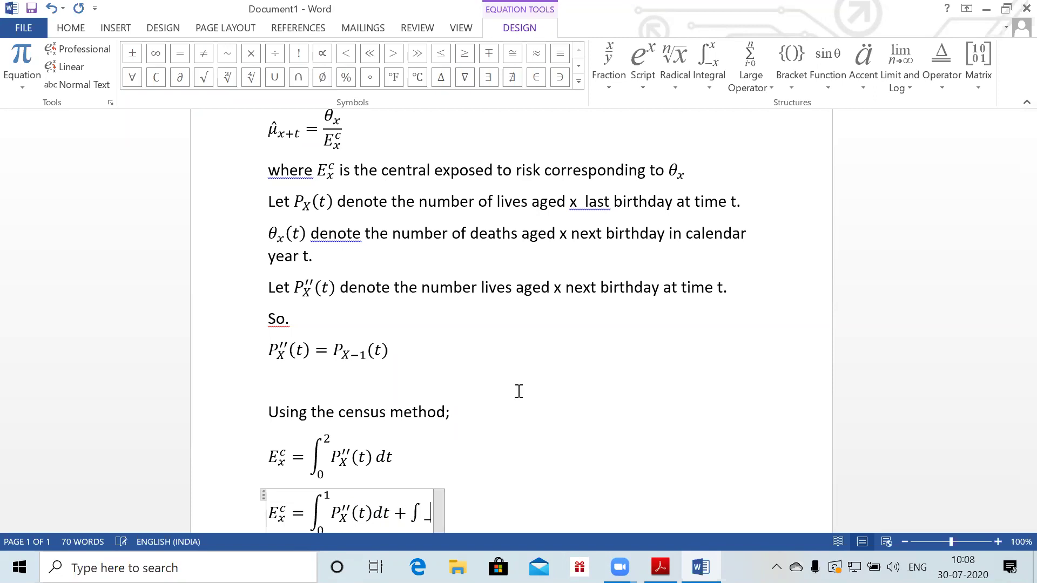
pyautogui.write('1^1.6')
pyautogui.press('BackSpace')
pyautogui.write('5')
pyautogui.press('space')
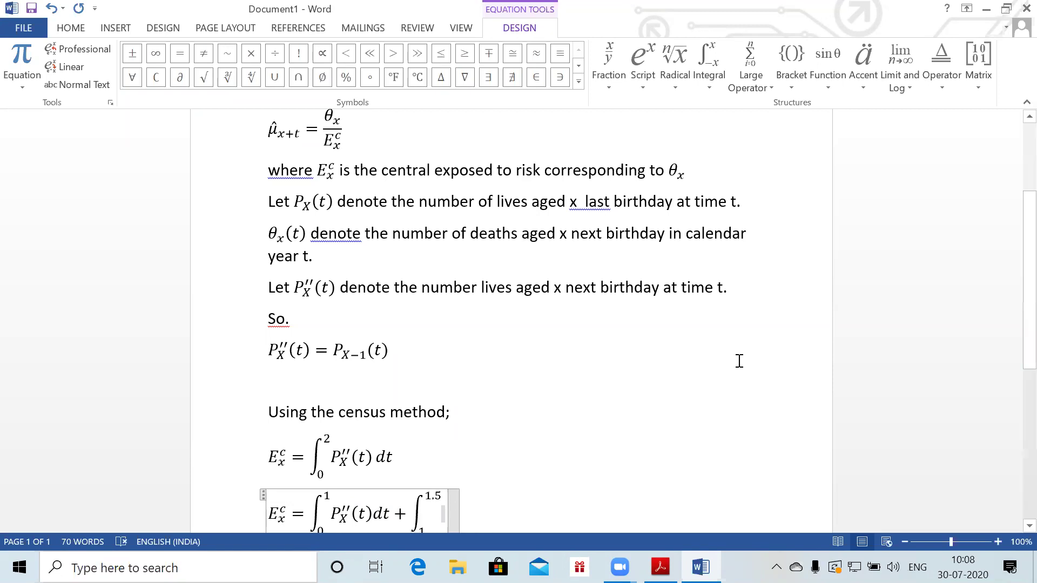
pyautogui.scroll(-5, 1016, 369)
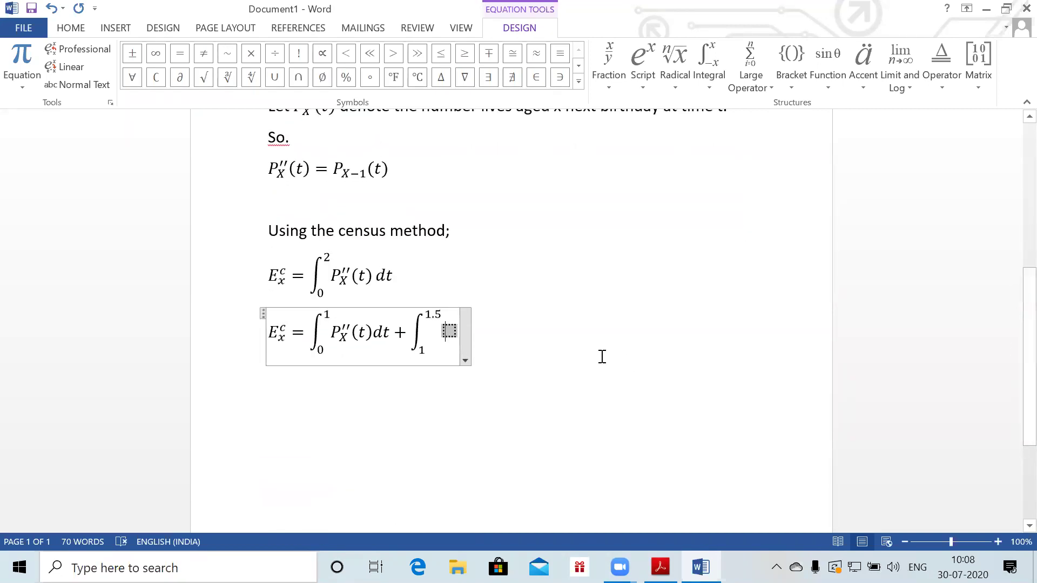
pyautogui.write("P''_")
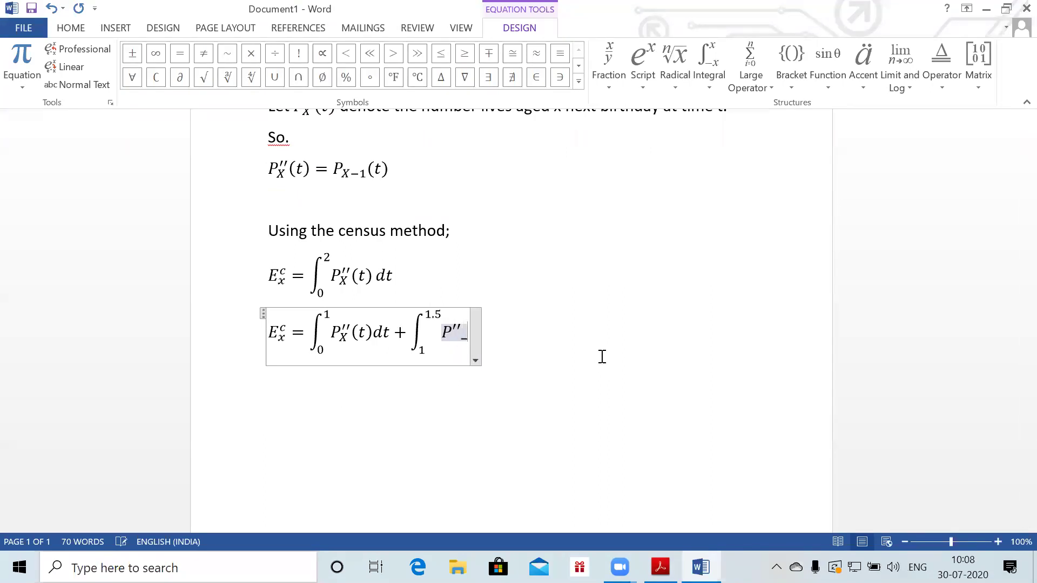
pyautogui.write('X(t)')
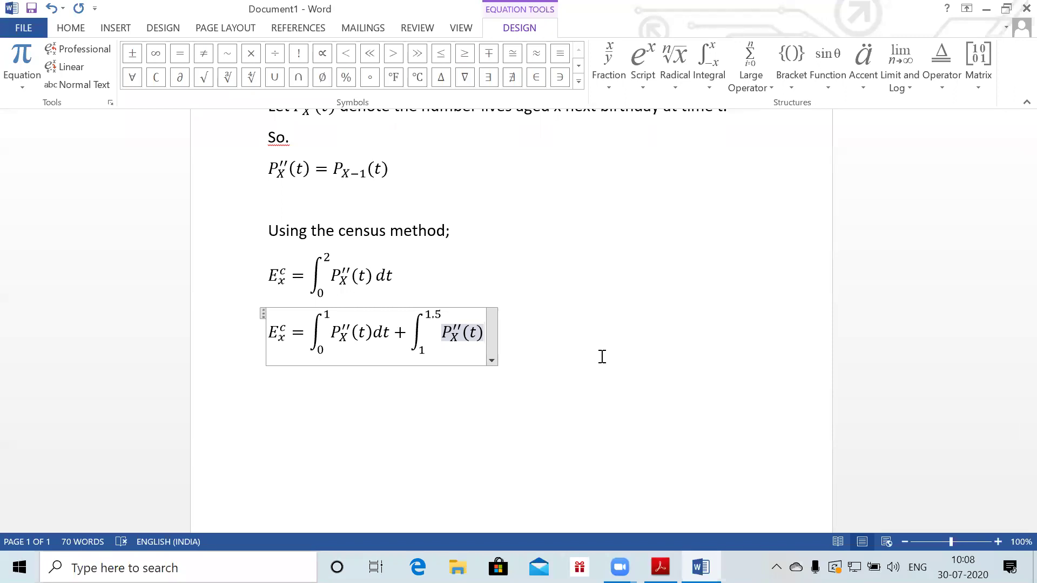
pyautogui.write('dt ')
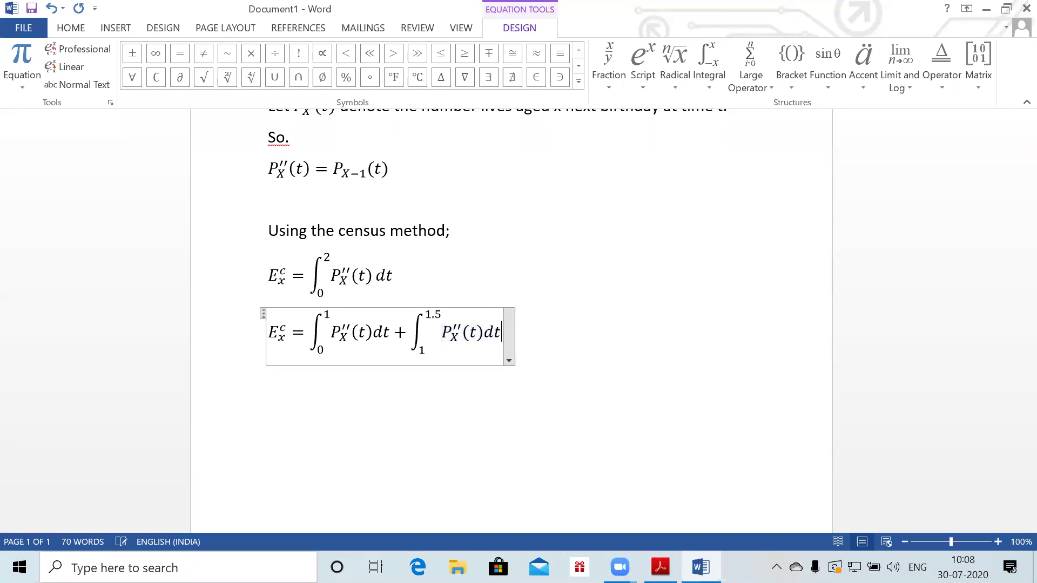
pyautogui.write('+')
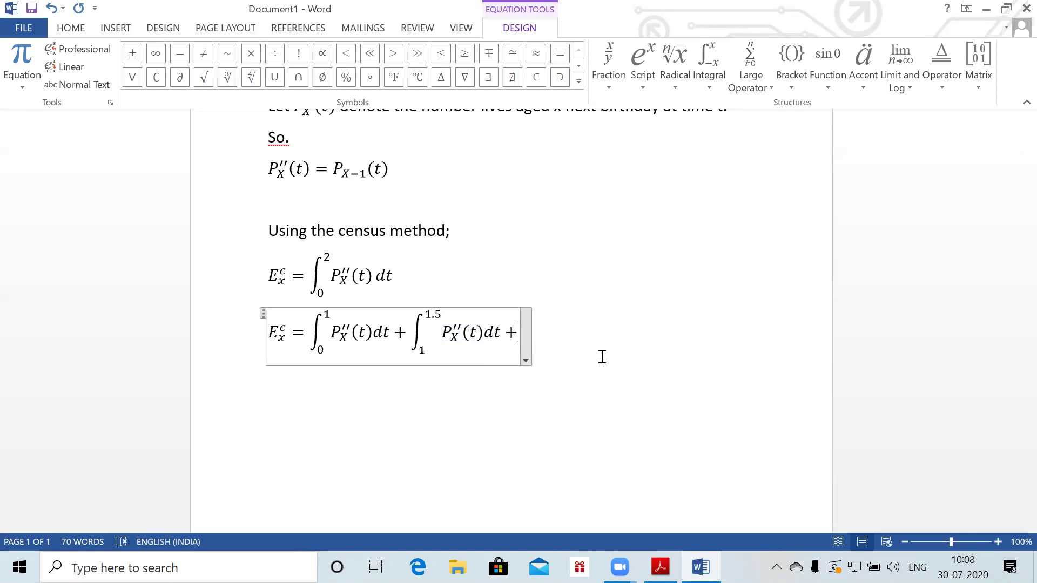
# Add the third term + ∫₁.₅² P''ₓ(t)dt and start a new line below
pyautogui.click(602, 356)
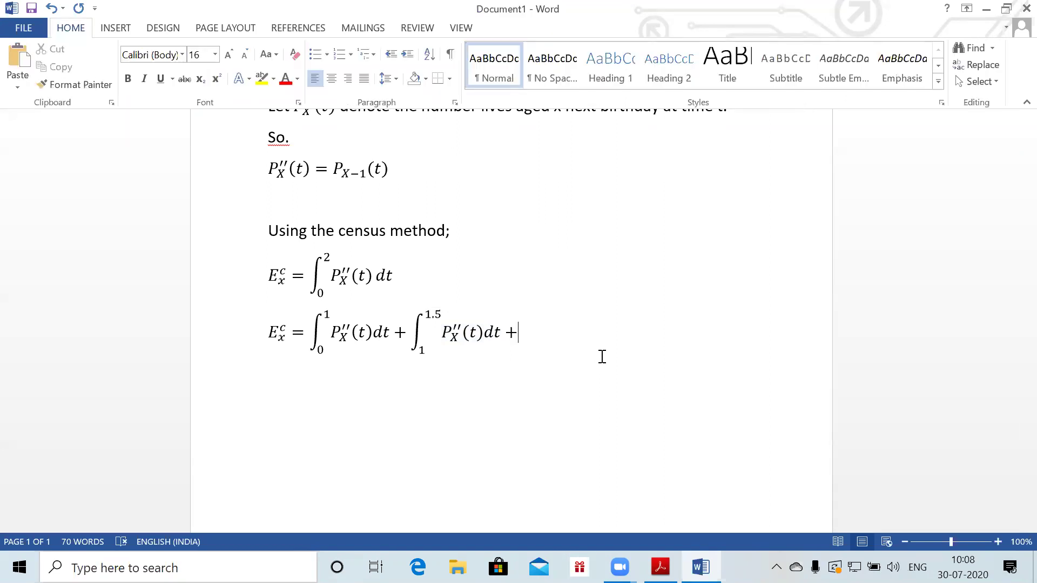
pyautogui.click(603, 356)
pyautogui.write('\\in')
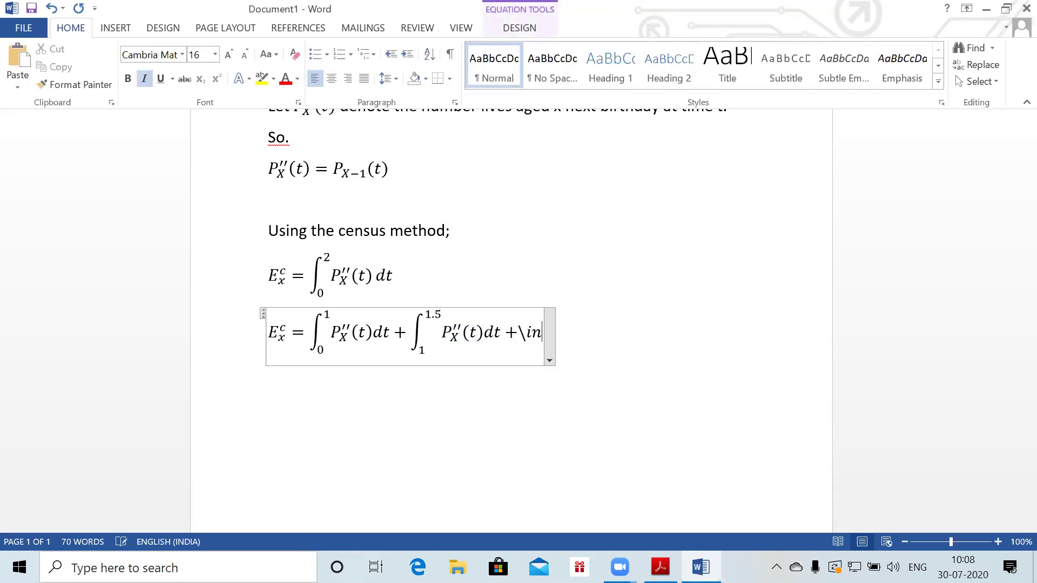
pyautogui.write('t')
pyautogui.press('space')
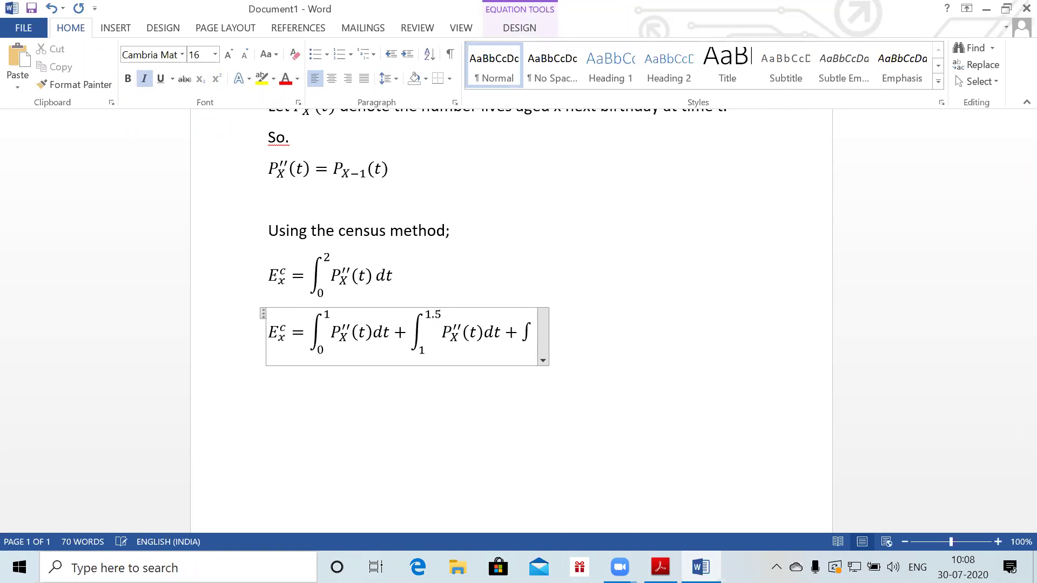
pyautogui.write('1.5^')
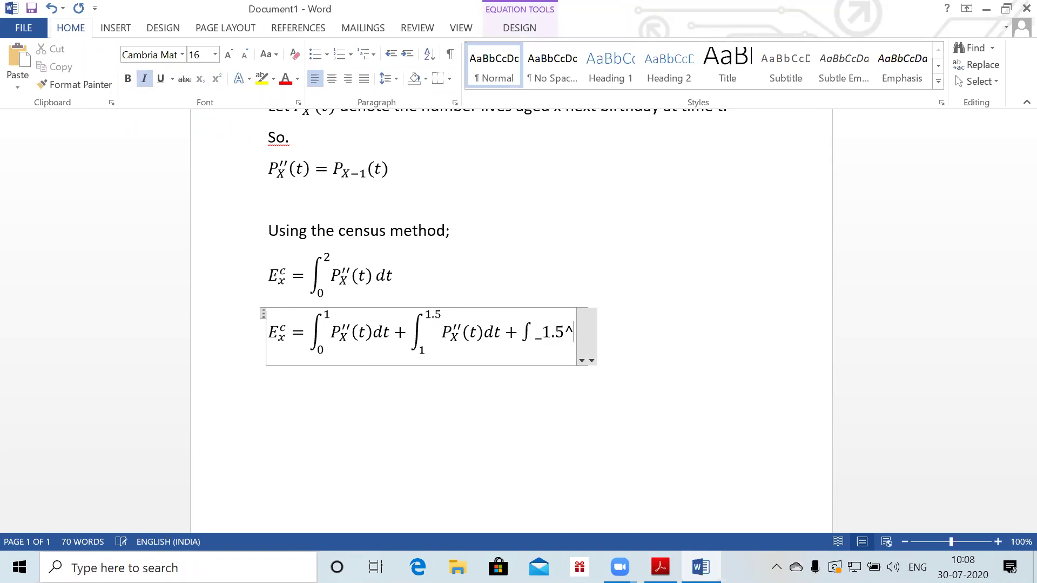
pyautogui.write('2')
pyautogui.press('space')
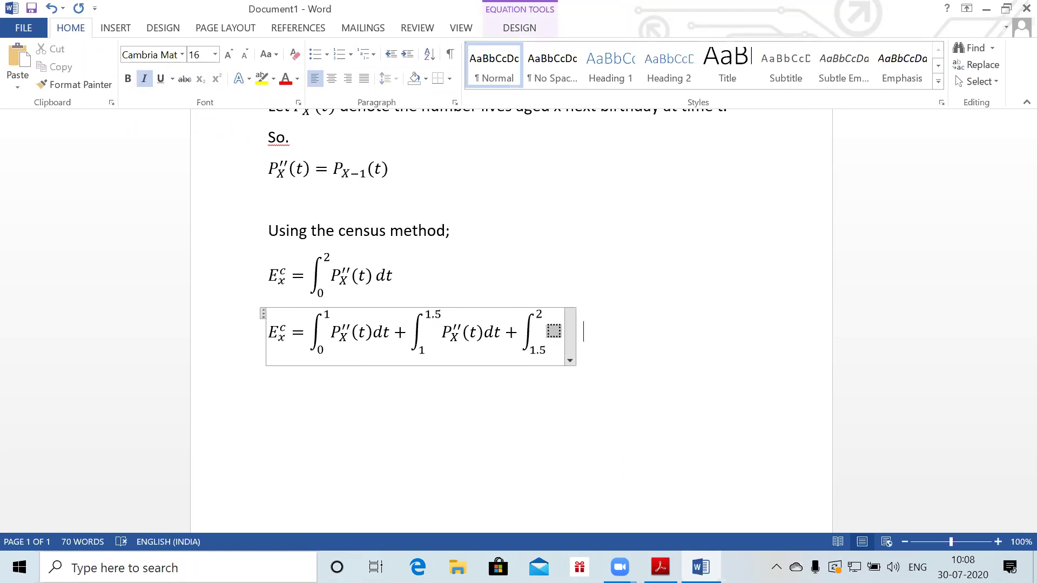
pyautogui.write('P')
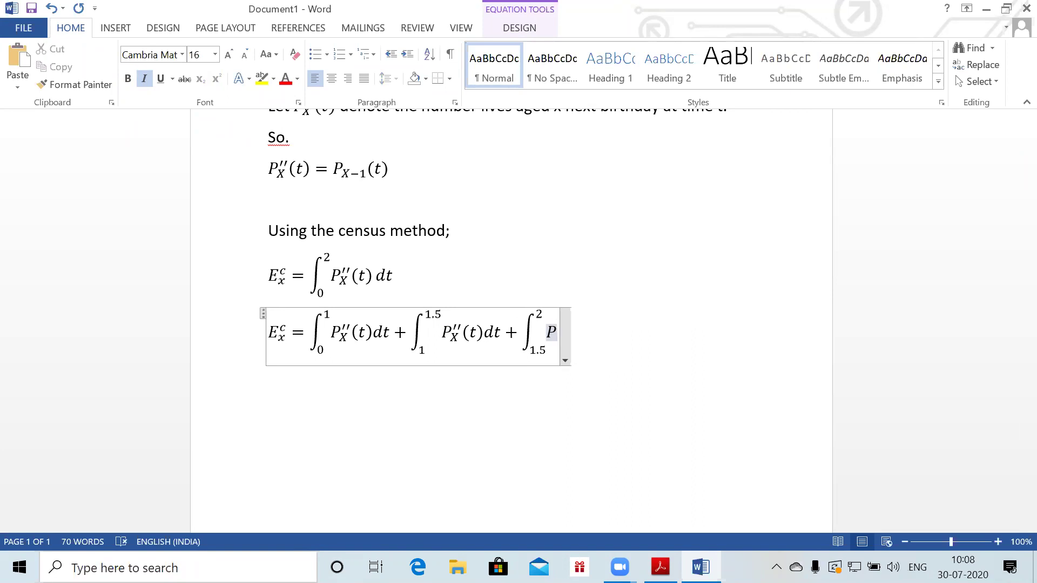
pyautogui.write("''_X")
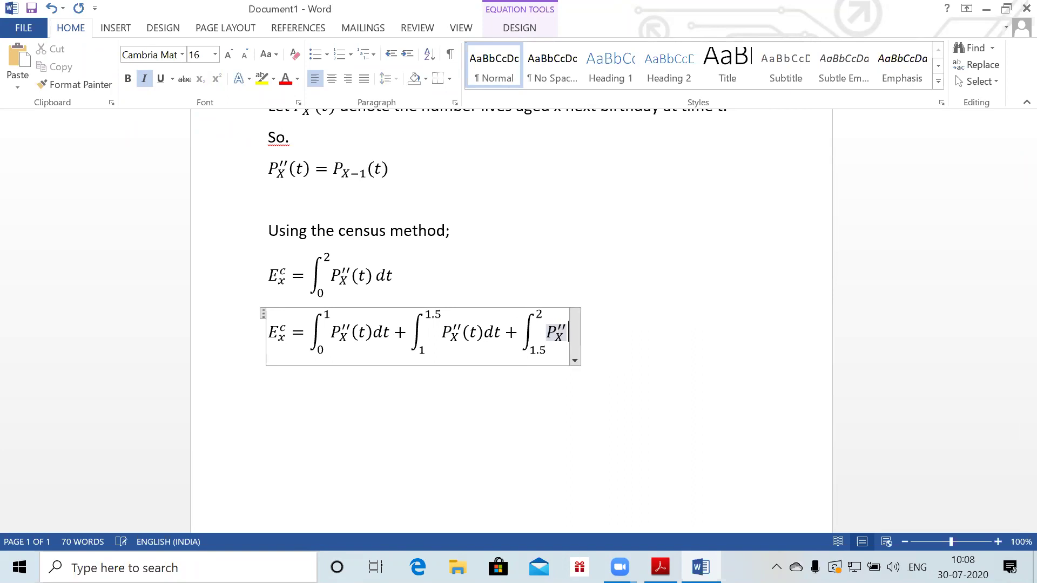
pyautogui.write('(t)')
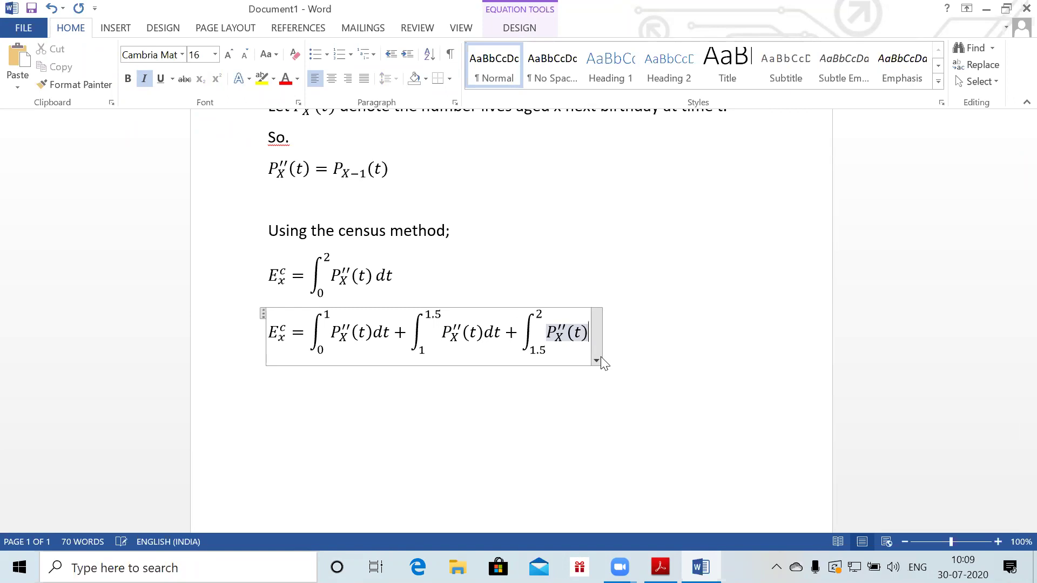
pyautogui.write('dt')
pyautogui.click(650, 341)
pyautogui.press('Return')
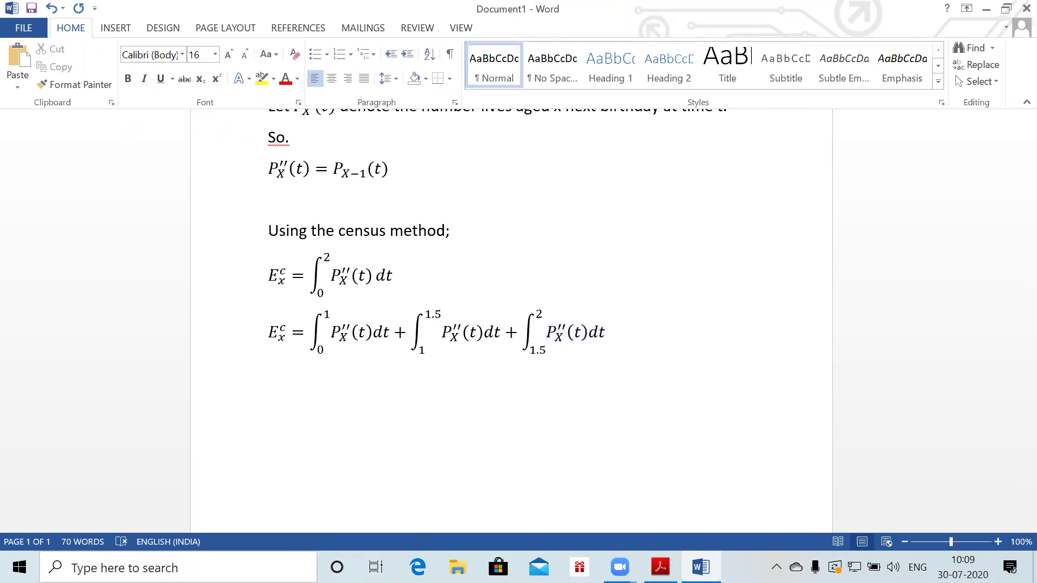
# Add the 'Using trapezium rule' line and begin the equation Eₓᶜ = ½[P''_X(0)+P''_X(1)] + ½*½[P
pyautogui.write('Using trapezium rule,')
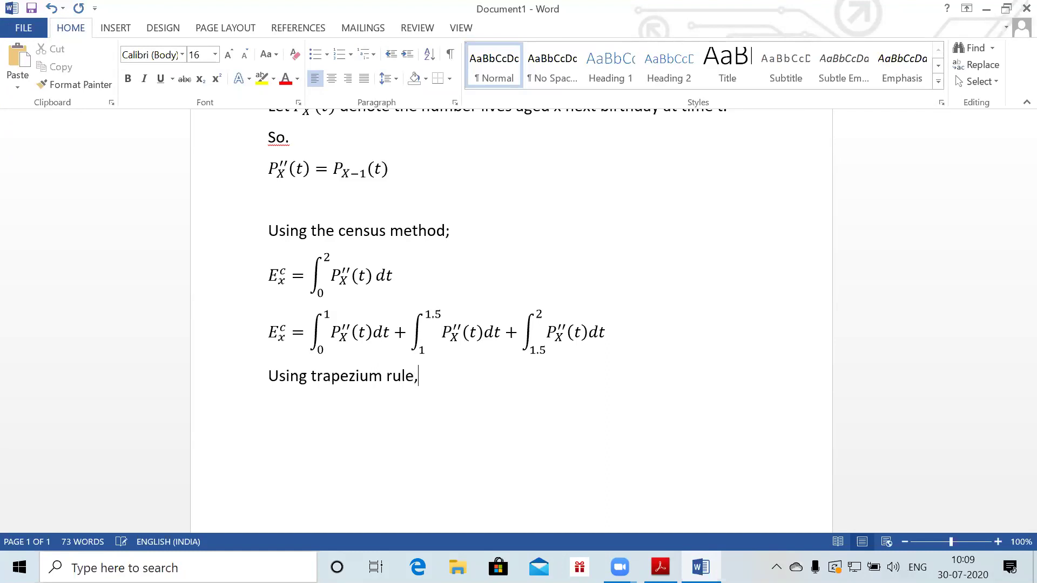
pyautogui.press('Return')
pyautogui.hotkey('alt', '=')
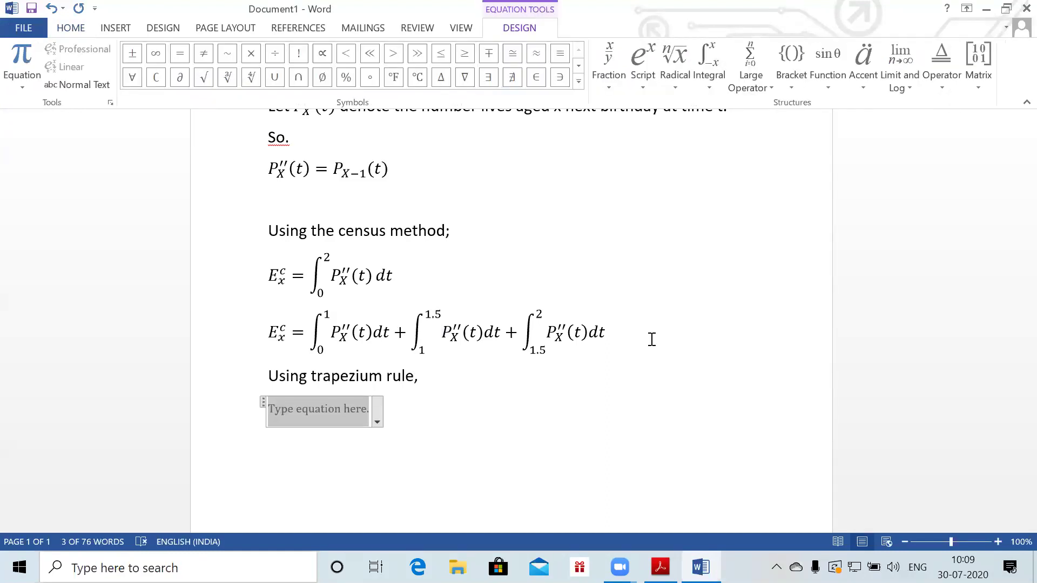
pyautogui.write('E_c')
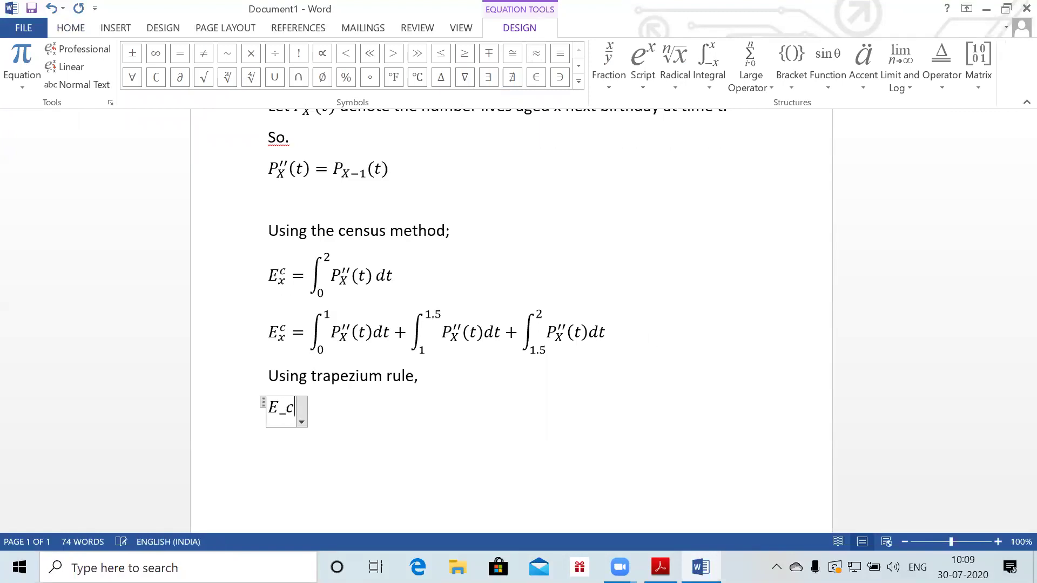
pyautogui.press('BackSpace')
pyautogui.write('x^c = ')
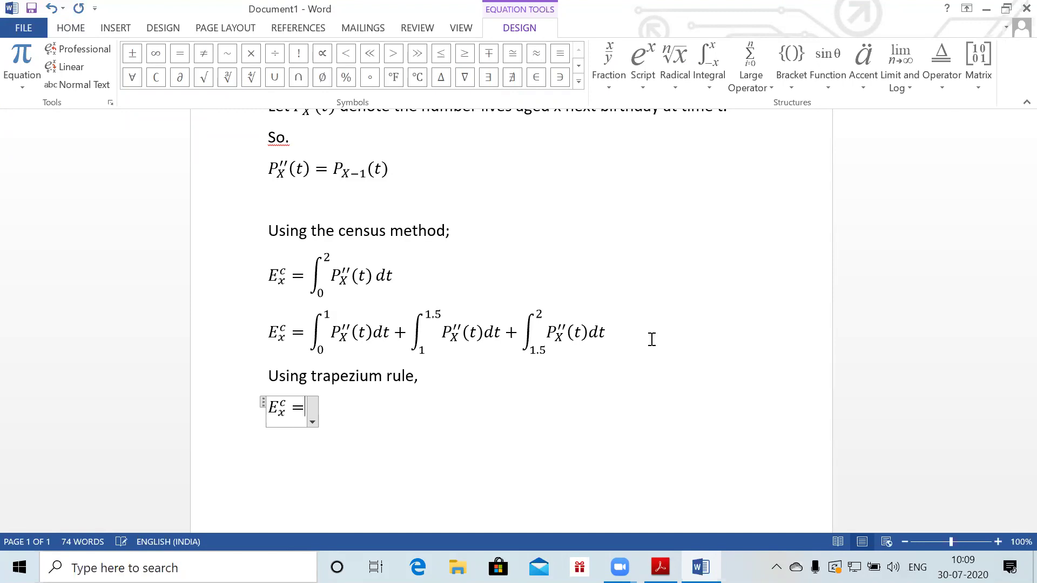
pyautogui.write('1/2 [')
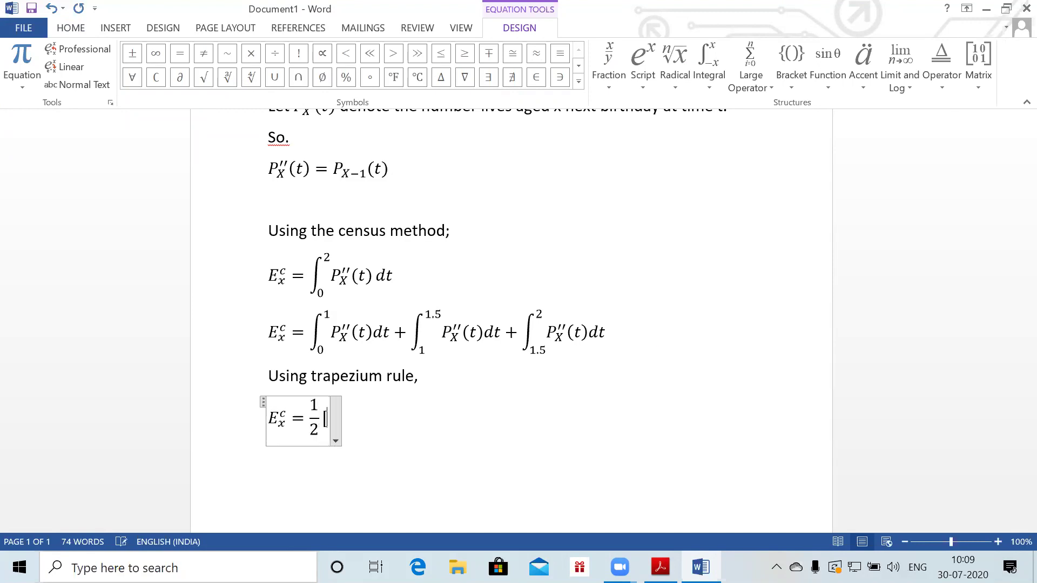
pyautogui.write("P''_X(")
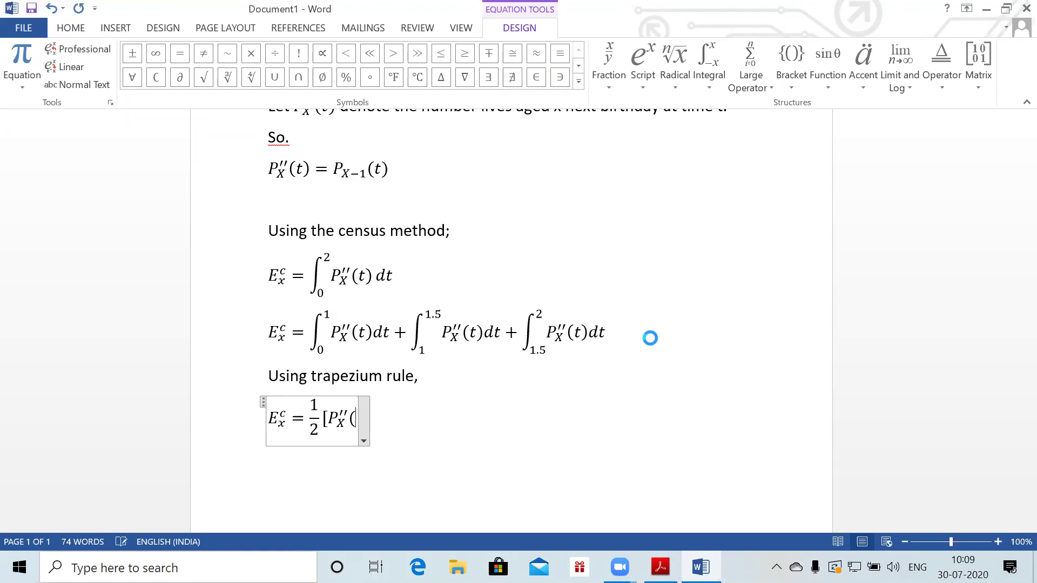
pyautogui.write('0)+')
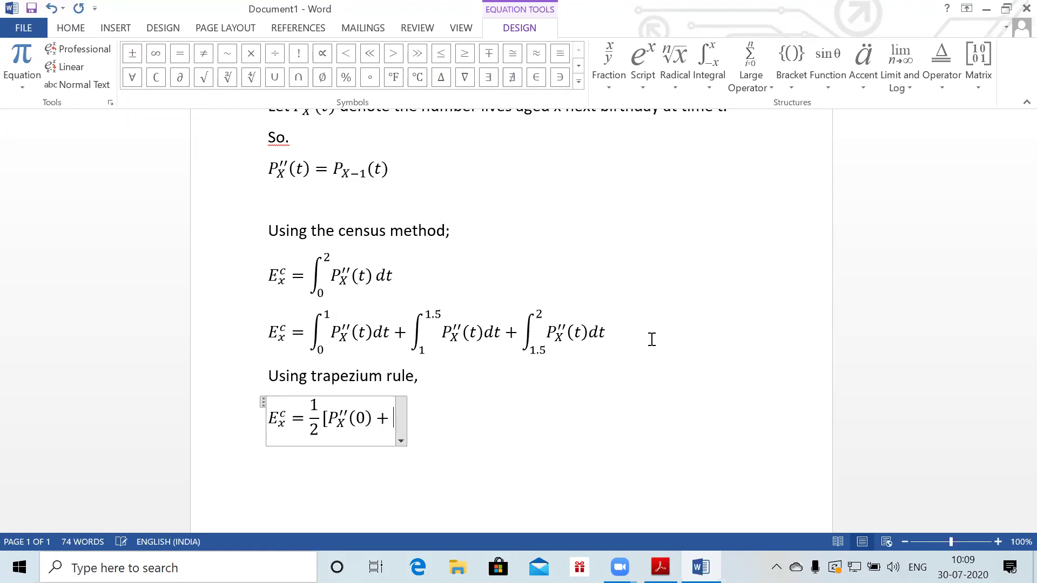
pyautogui.write("P''_X(1)]")
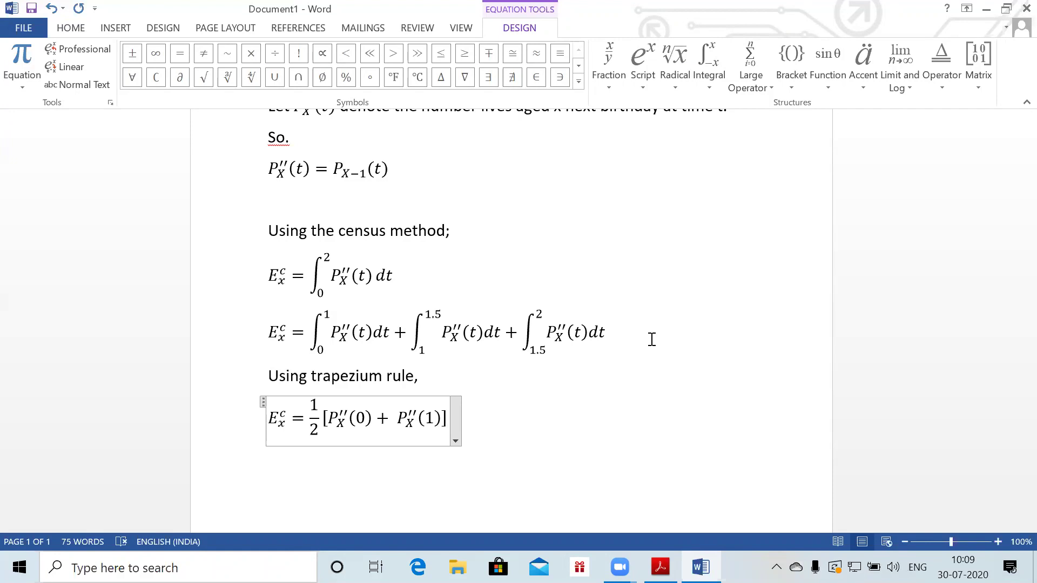
pyautogui.write('+1/2 ')
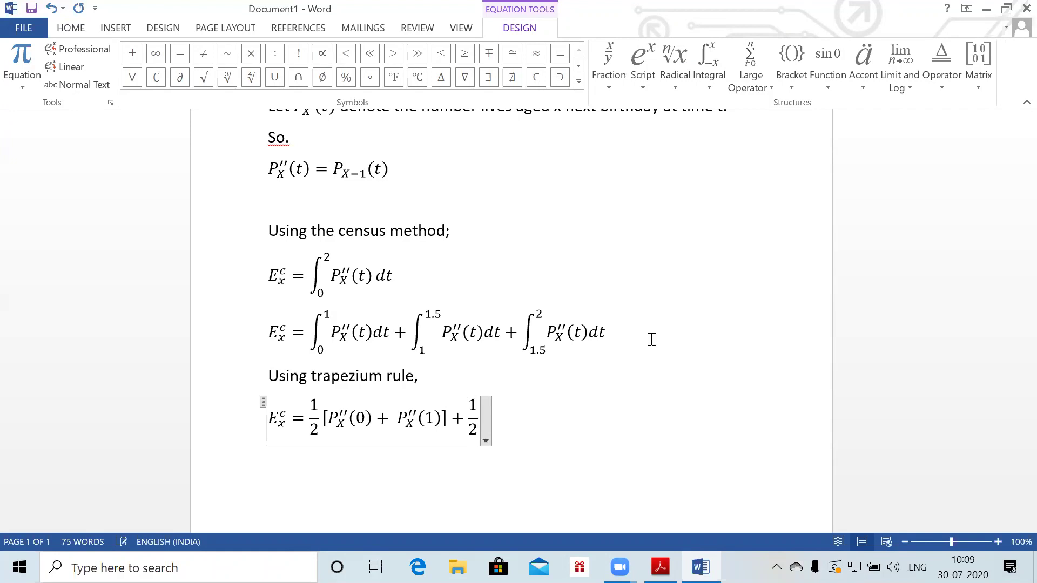
pyautogui.write('*1/2 [P')
# Complete the second pair as ½*½[P''_X(1)+P''_X(1.5)], correcting the subscript to capital X
pyautogui.press('BackSpace')
pyautogui.write("P''")
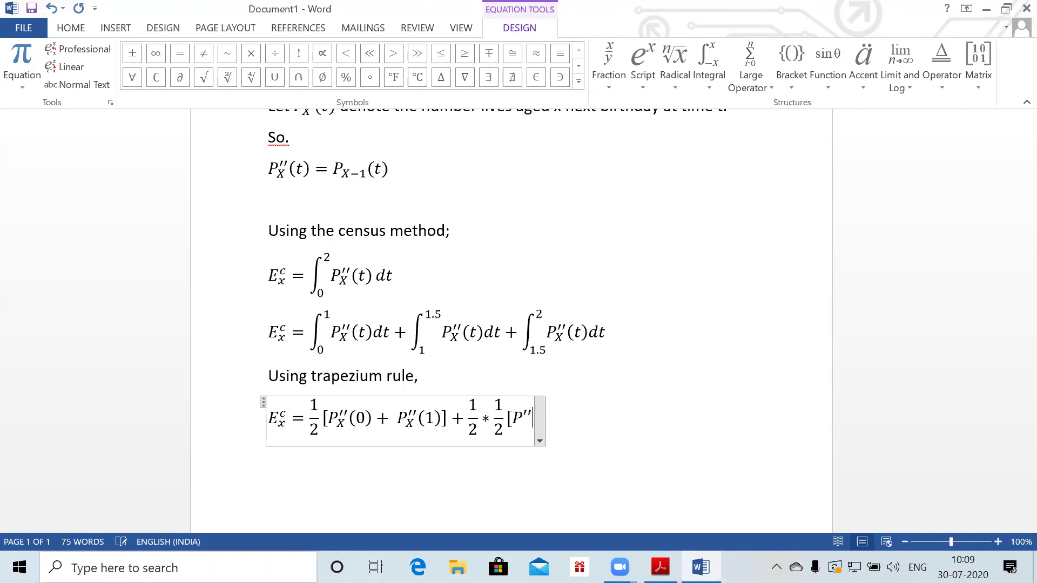
pyautogui.write('_X')
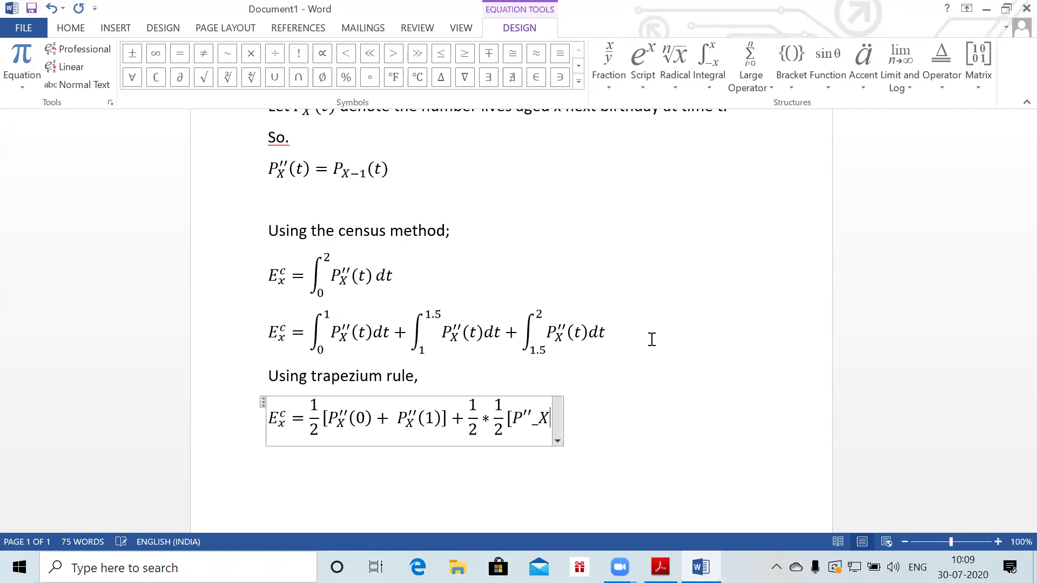
pyautogui.write(' (1')
pyautogui.write(")+ P''_x")
pyautogui.hotkey('shift', 'Left')
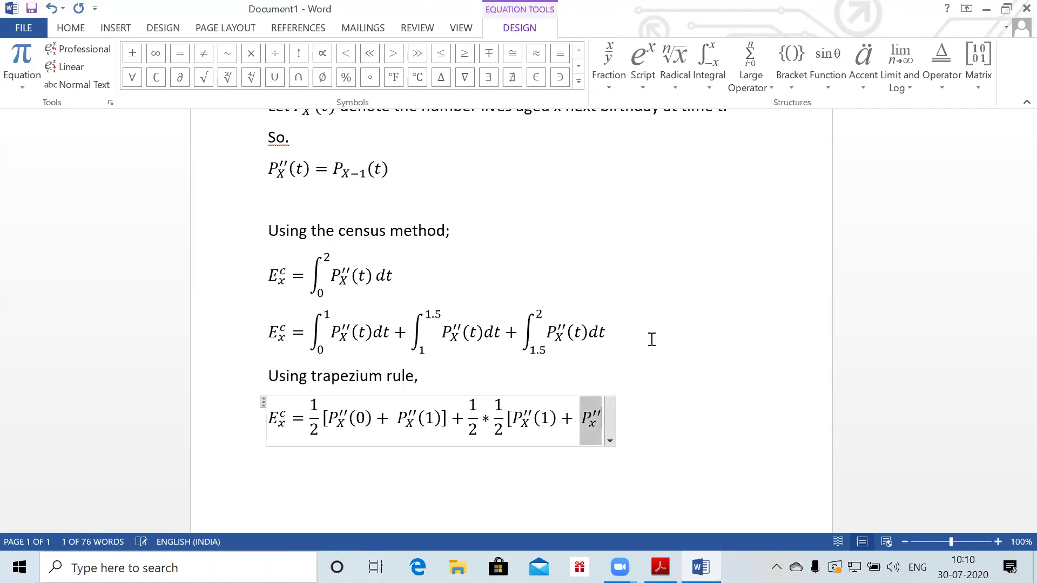
pyautogui.press('Down')
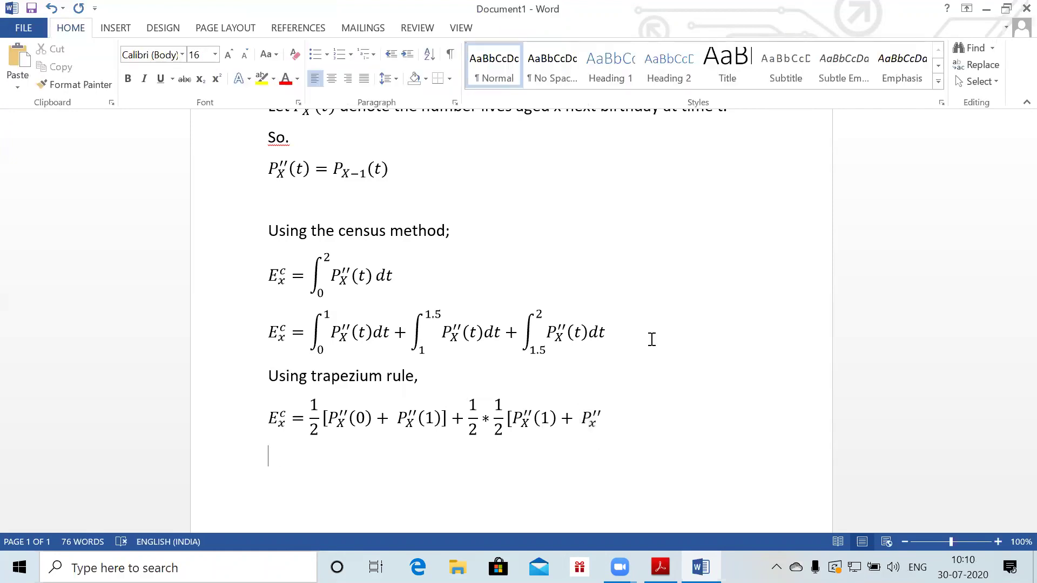
pyautogui.press('Left')
pyautogui.press('Left')
pyautogui.press('BackSpace')
pyautogui.write('X')
pyautogui.press('Left')
pyautogui.press('Right')
pyautogui.write('(1.5)')
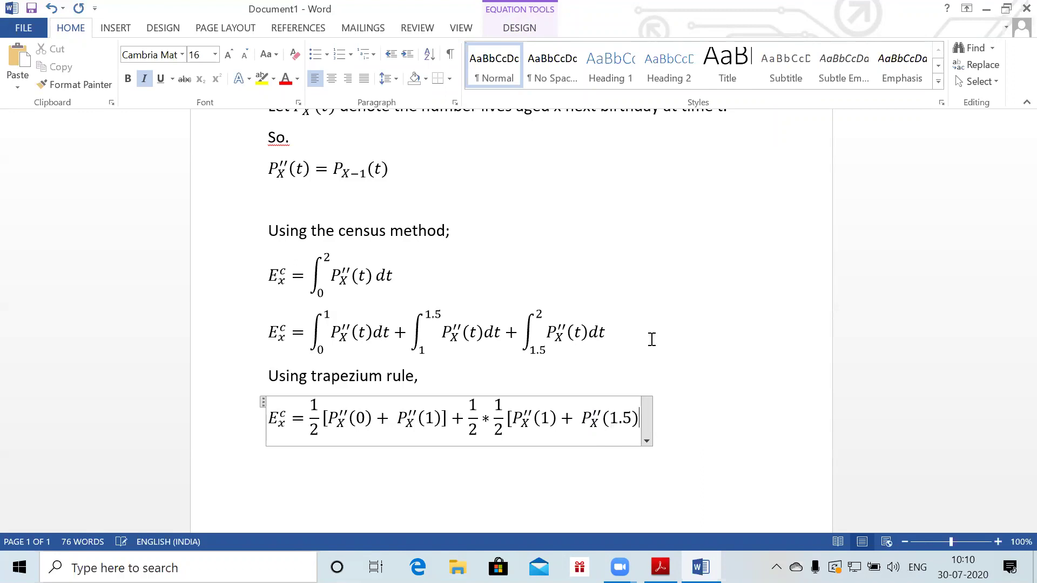
pyautogui.write('] +')
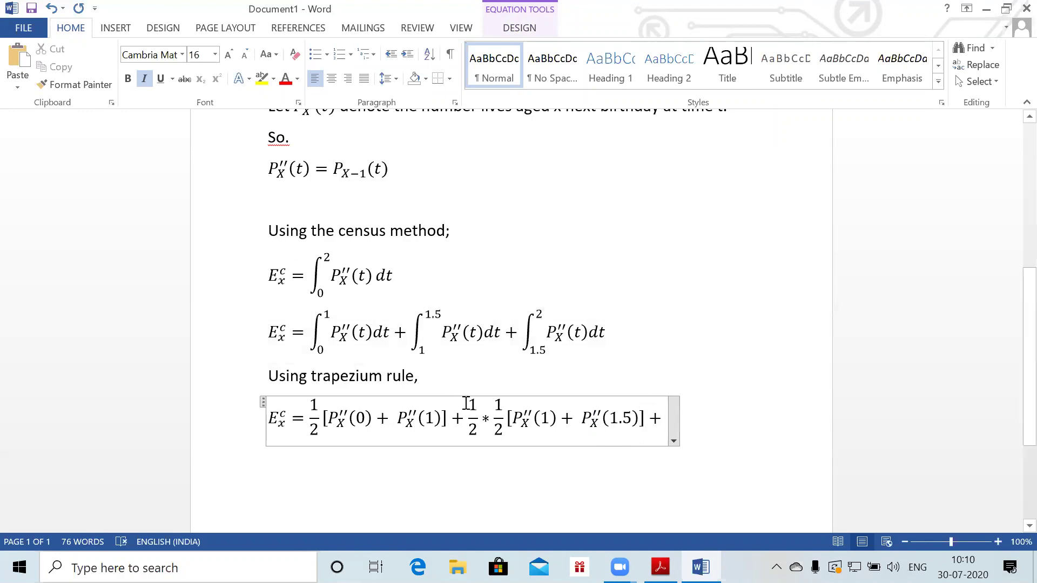
# Copy the ½*½[...] pair to the end and change its arguments toward 1.5 and 2
pyautogui.moveTo(466, 405); pyautogui.dragTo(606, 426)
pyautogui.hotkey('ctrl', 'c')
pyautogui.press('End')
pyautogui.hotkey('ctrl', 'v')
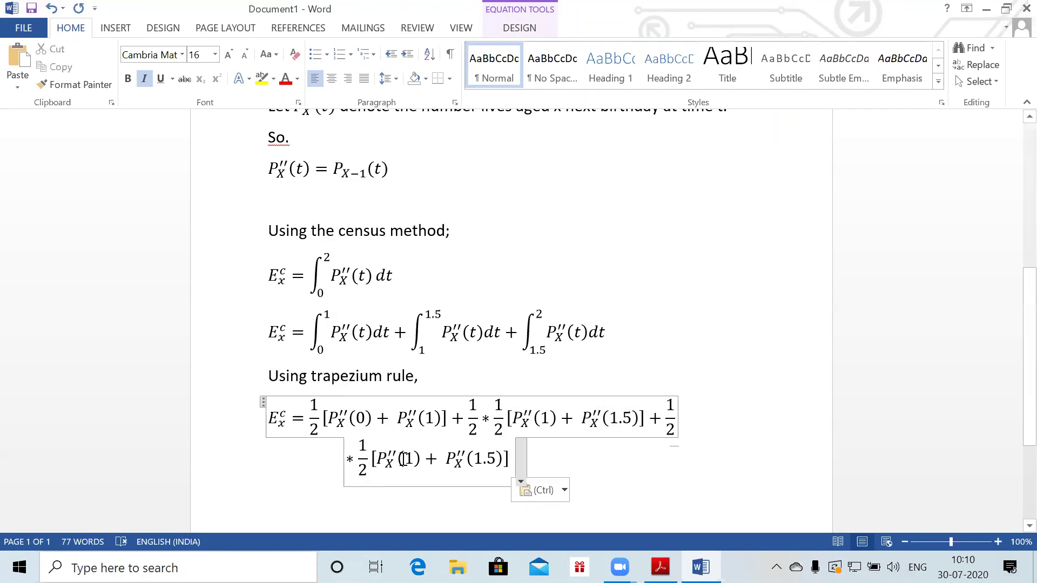
pyautogui.click(414, 458)
pyautogui.write('.5')
pyautogui.click(509, 458)
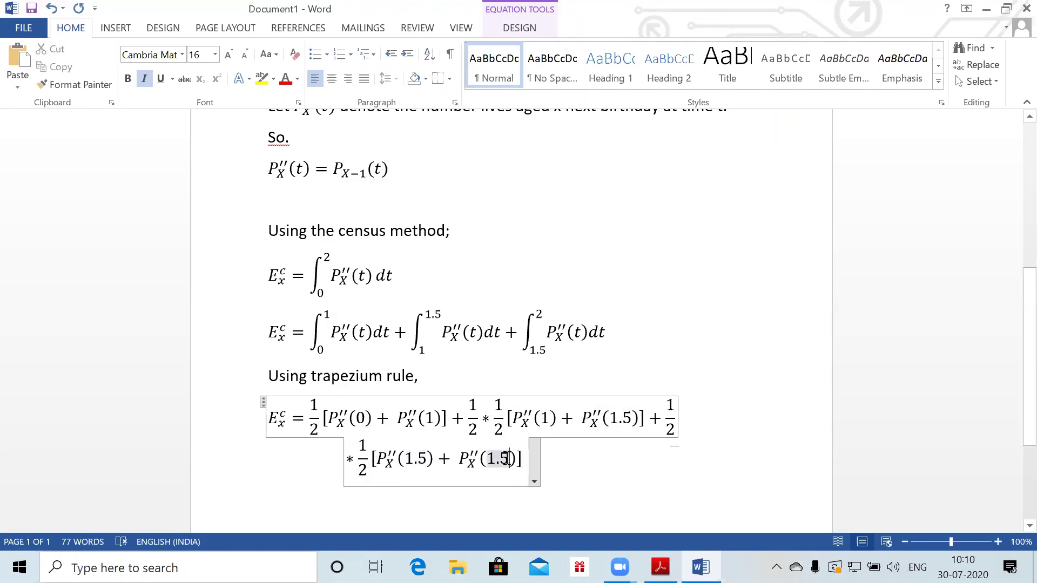
pyautogui.press('BackSpace')
pyautogui.press('BackSpace')
pyautogui.press('BackSpace')
# Finish the last argument as 2, shrink the trapezium equation to 12 pt, and add a line below
pyautogui.write('2')
pyautogui.click(590, 471)
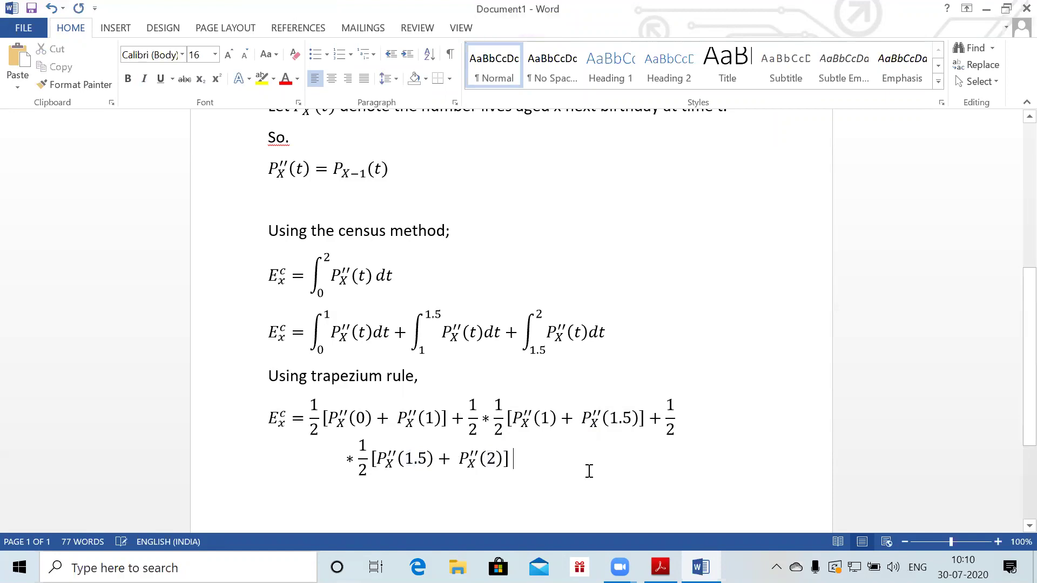
pyautogui.hotkey('shift', 'Up')
pyautogui.hotkey('shift', 'Up')
pyautogui.hotkey('ctrl', 'shift', ',')
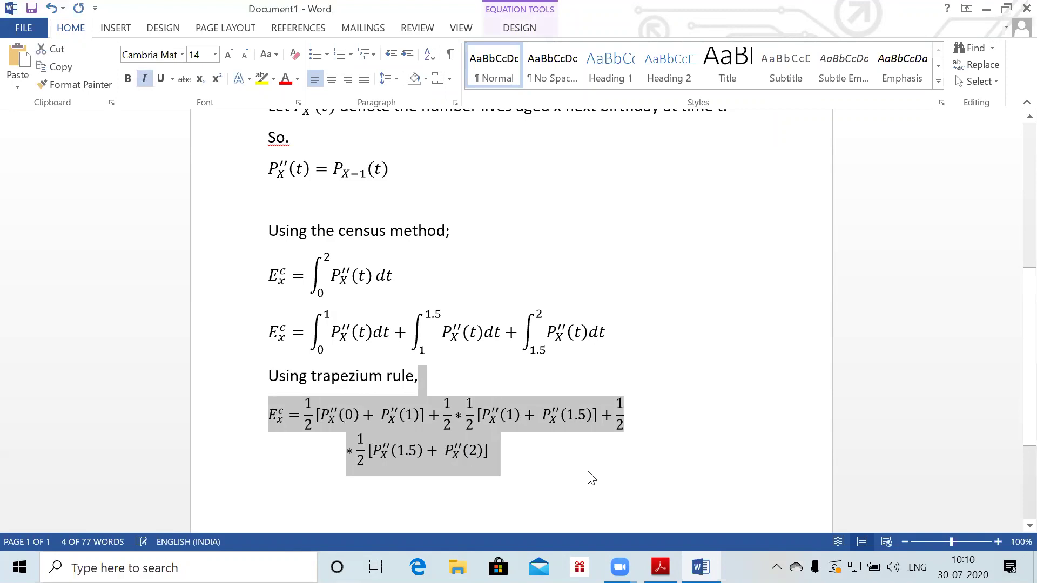
pyautogui.hotkey('ctrl', 'shift', ',')
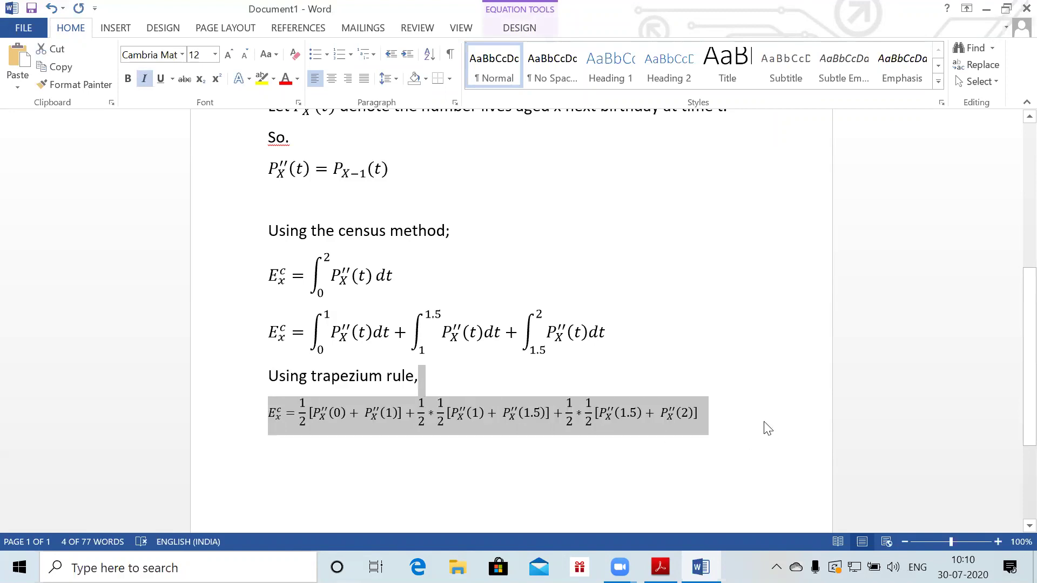
pyautogui.click(750, 421)
pyautogui.press('Return')
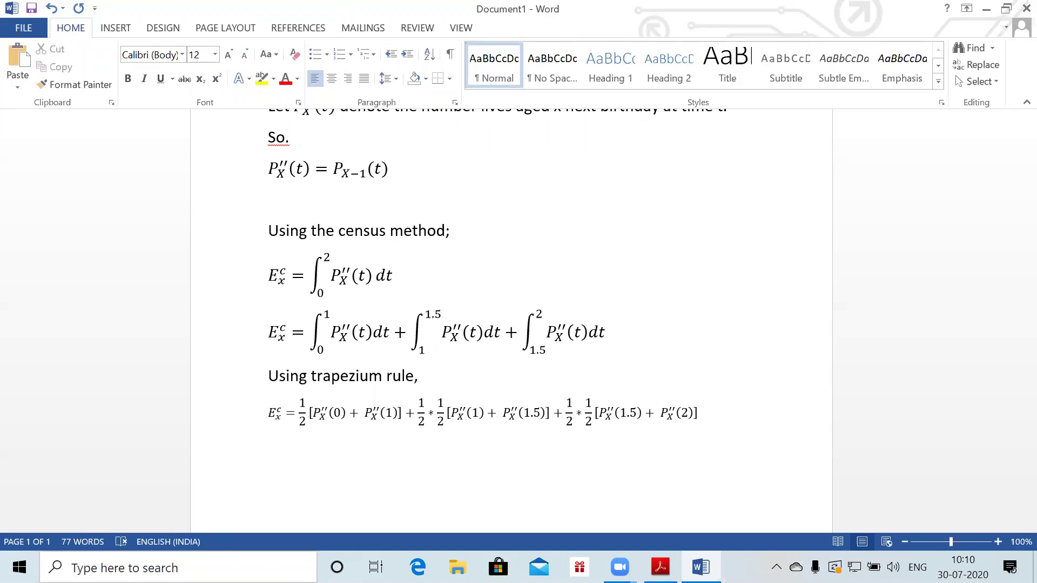
# Start the simplified equation Eₓᶜ = ½P''_X(0) + ¾P''_X with built-up fractions
pyautogui.hotkey('alt', '=')
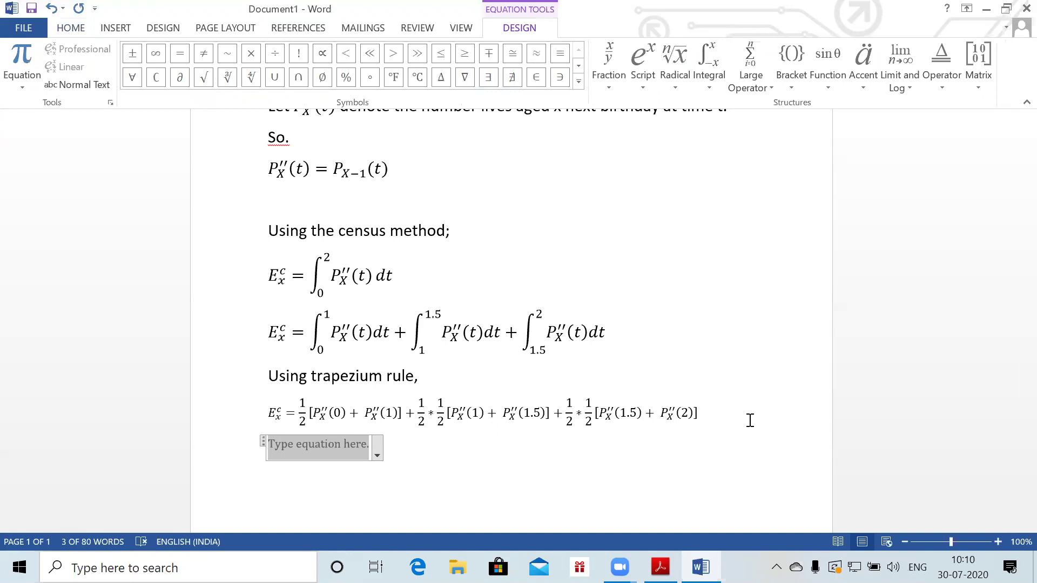
pyautogui.write('E')
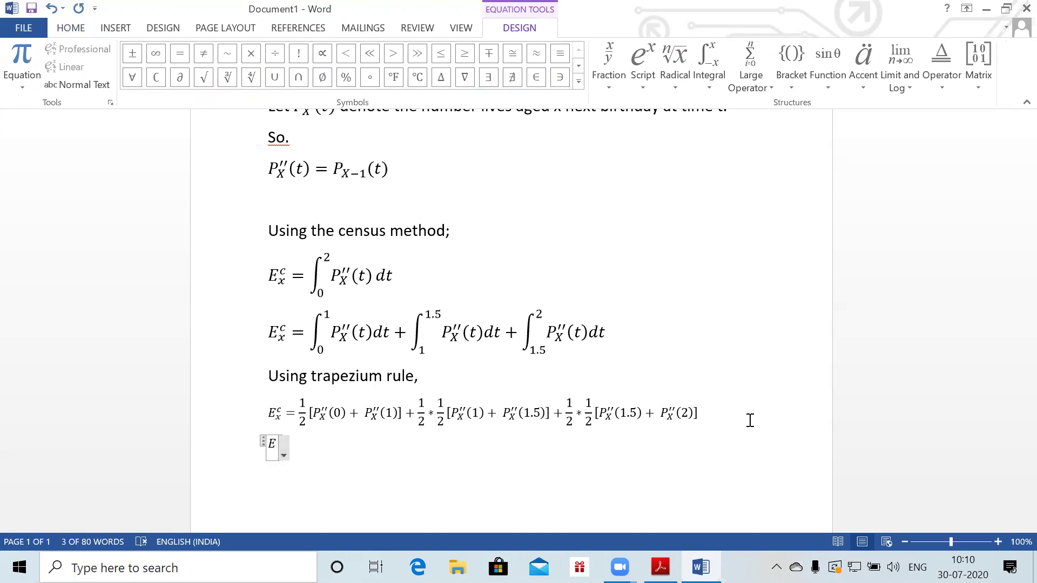
pyautogui.write('_X^')
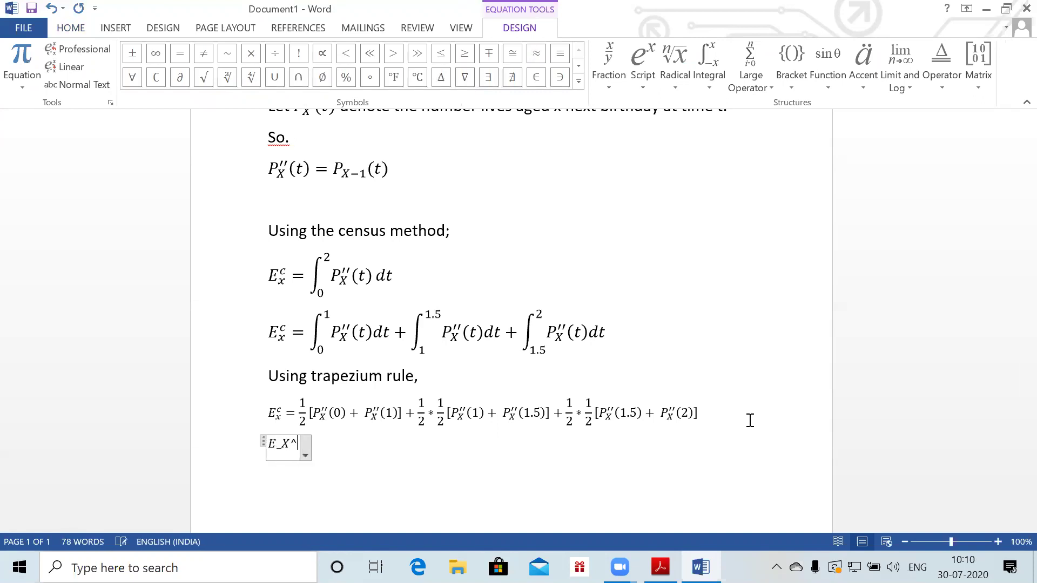
pyautogui.press('BackSpace')
pyautogui.press('BackSpace')
pyautogui.write('x^c=')
pyautogui.write('1/')
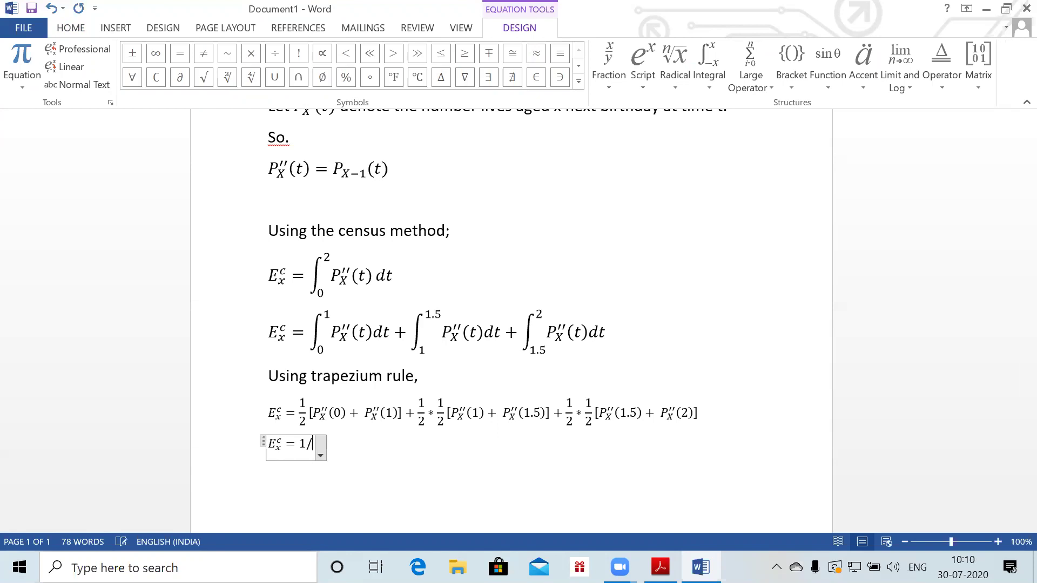
pyautogui.write('2 ')
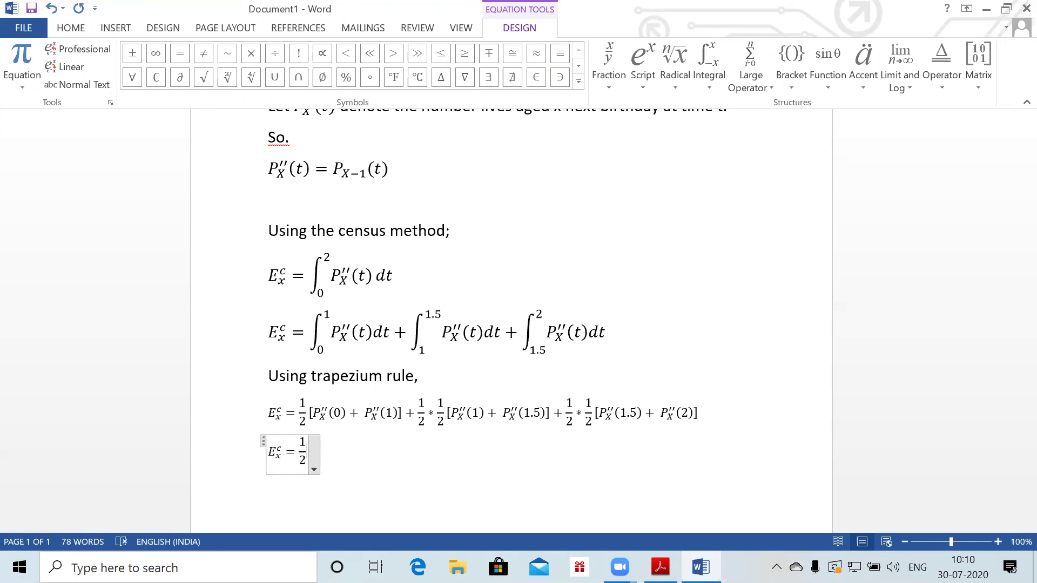
pyautogui.write("P''_X(0")
pyautogui.press('BackSpace')
pyautogui.press('BackSpace')
pyautogui.write('(0)+')
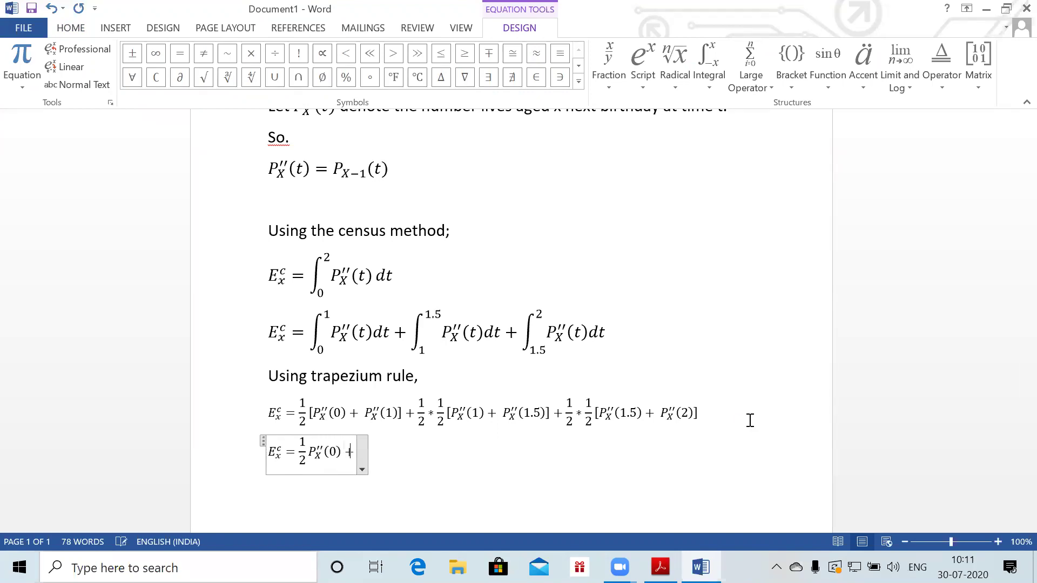
pyautogui.write("3/4P''_X")
pyautogui.press('space')
# Complete it with (1) + ½P''_X(1.5) + ¼P''_X(2)
pyautogui.write('(')
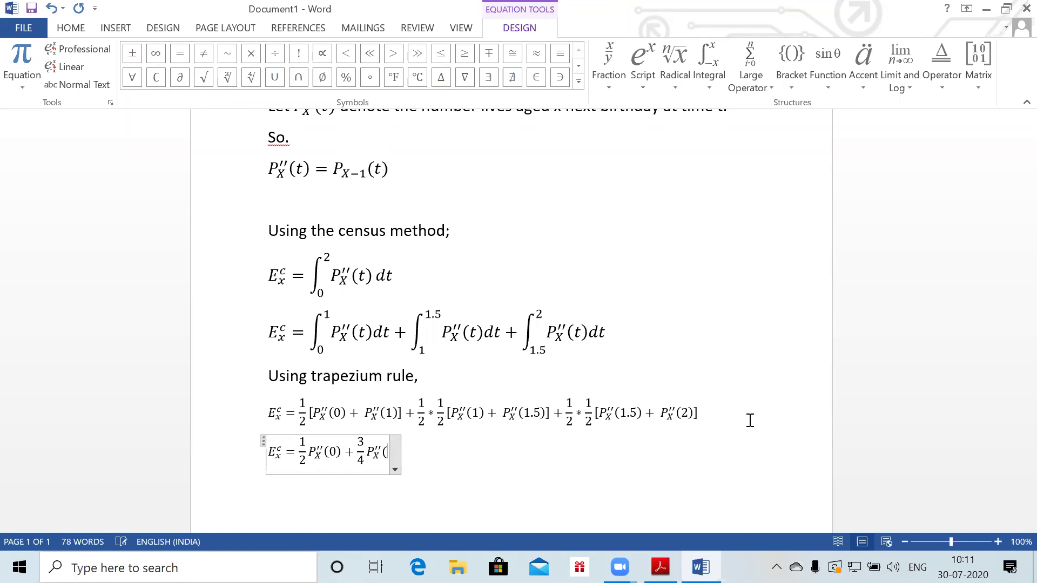
pyautogui.write('1)+')
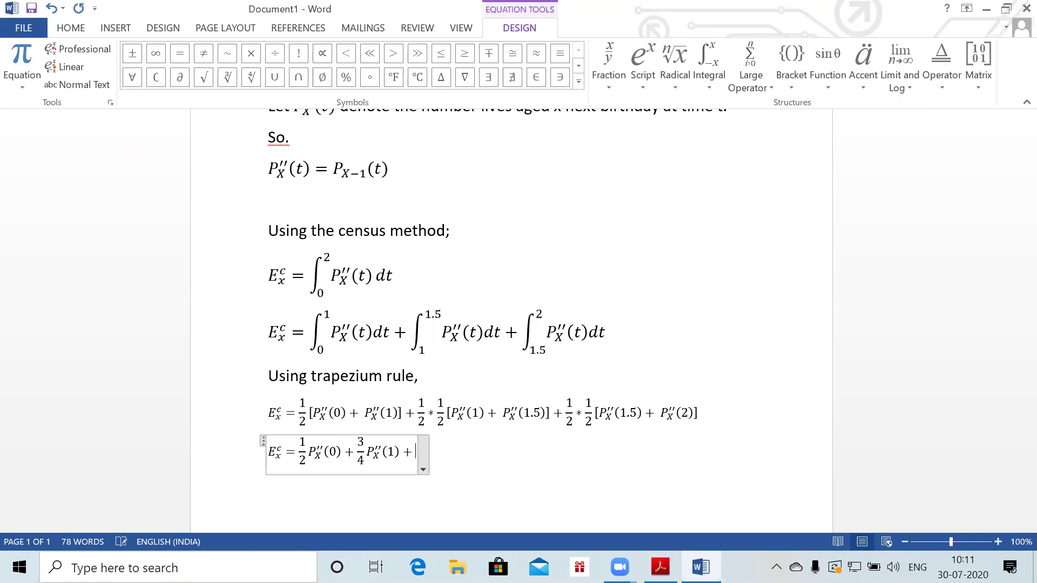
pyautogui.write('1/2')
pyautogui.press('space')
pyautogui.write("P''_X(")
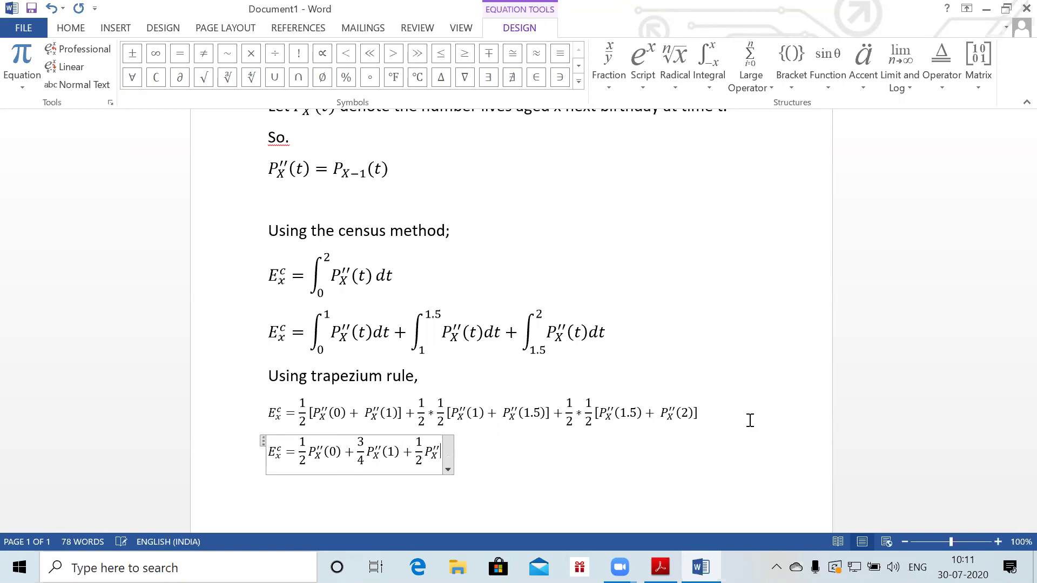
pyautogui.write('1.5) + 1/4')
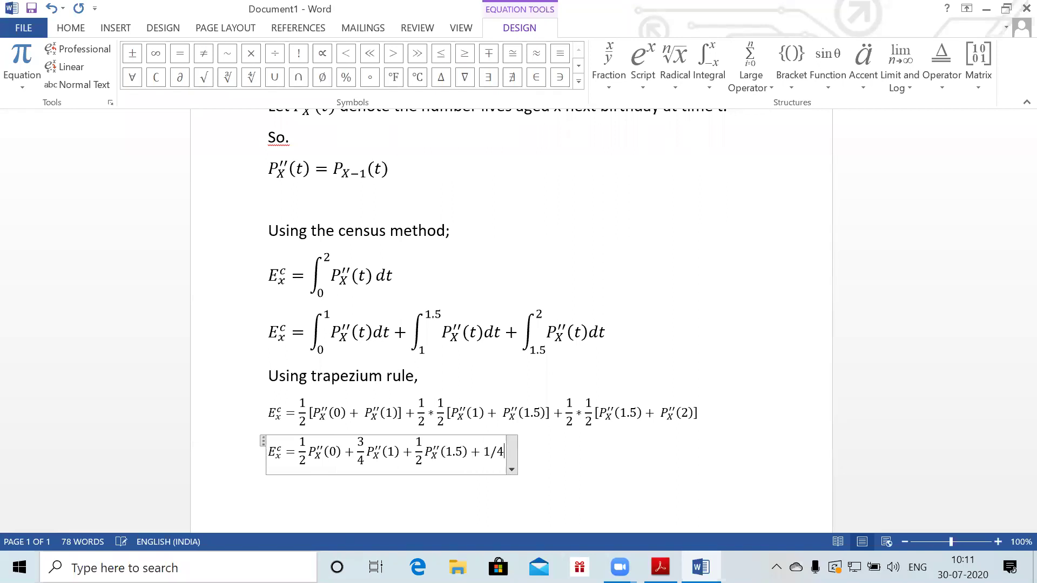
pyautogui.press('space')
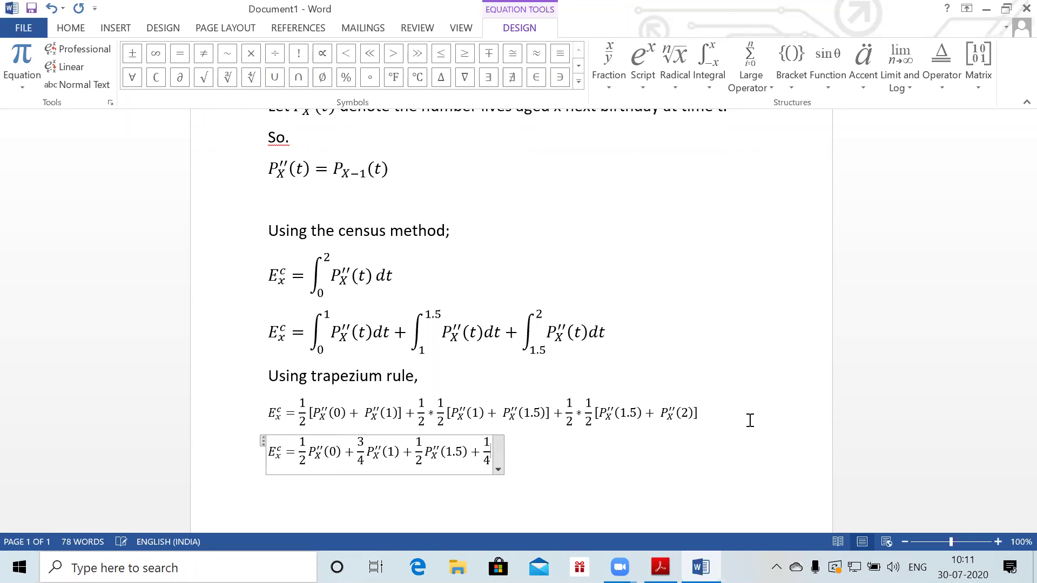
pyautogui.write("P''_X")
pyautogui.press('space')
pyautogui.write('(2)')
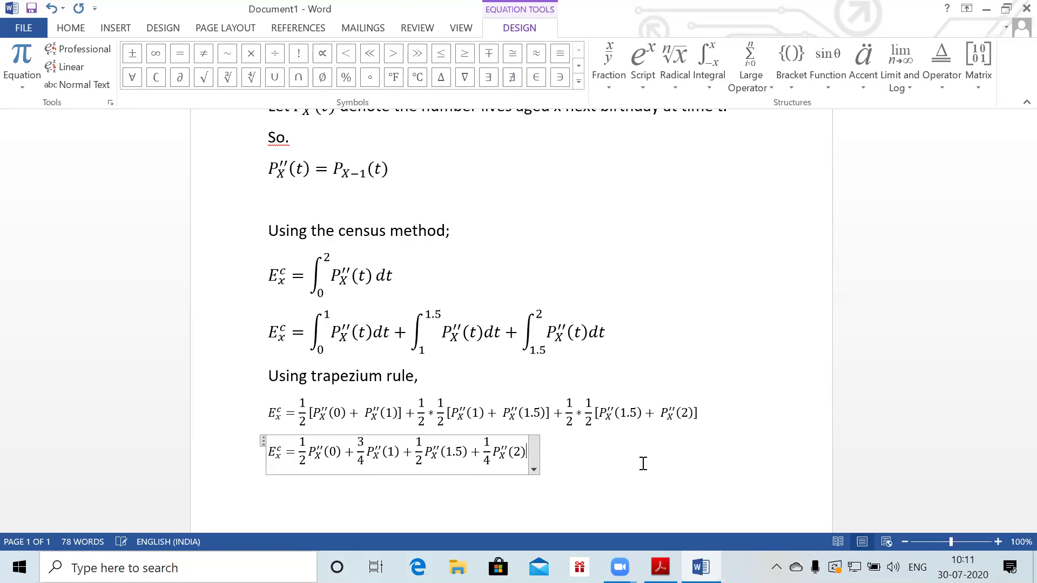
pyautogui.press('Return')
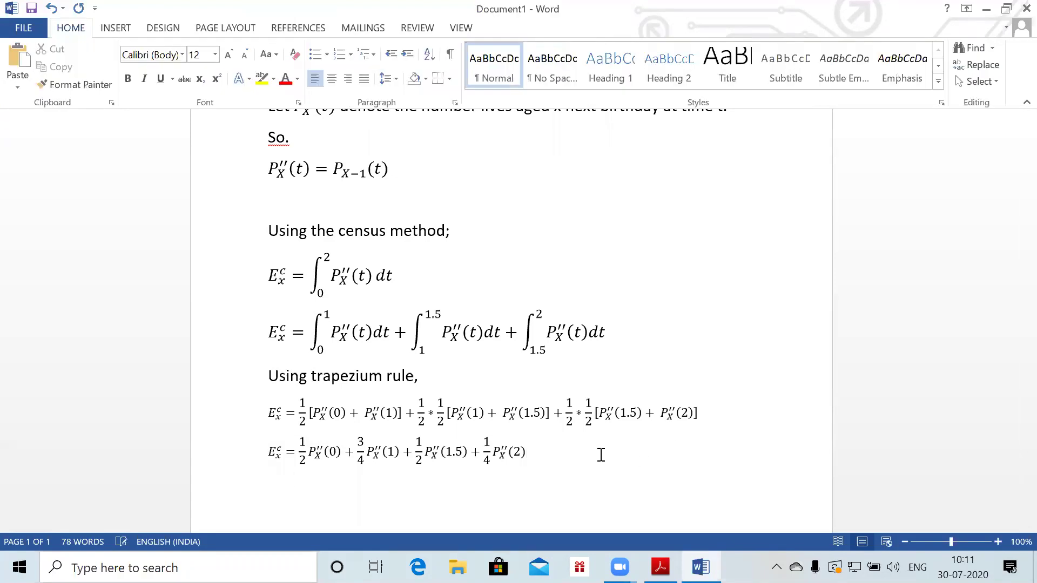
pyautogui.hotkey('alt', '=')
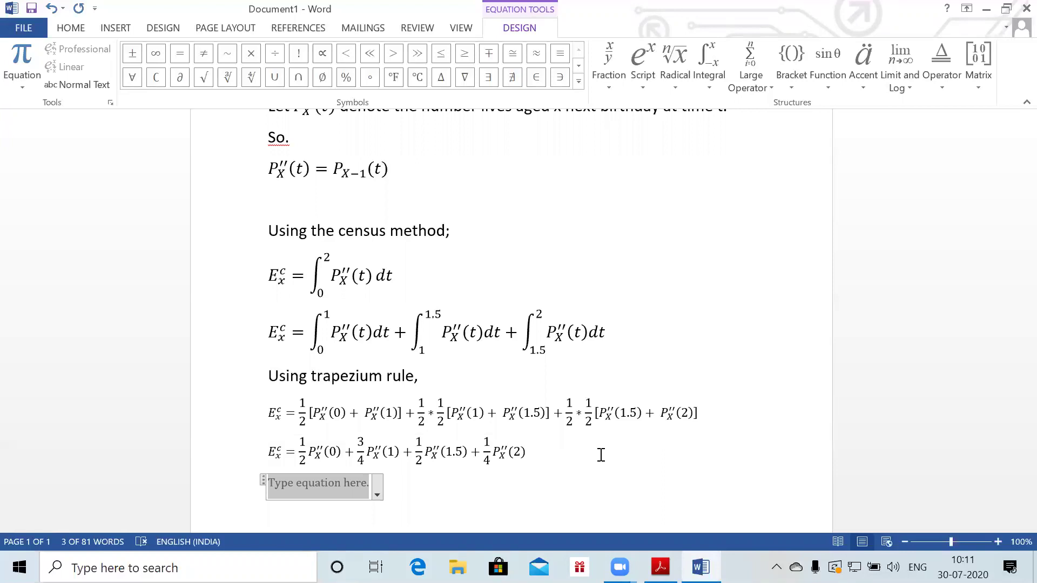
# Begin the ⇒ line with ½P_{X−1}(0) + ¾P_{X−1}
pyautogui.write('=>')
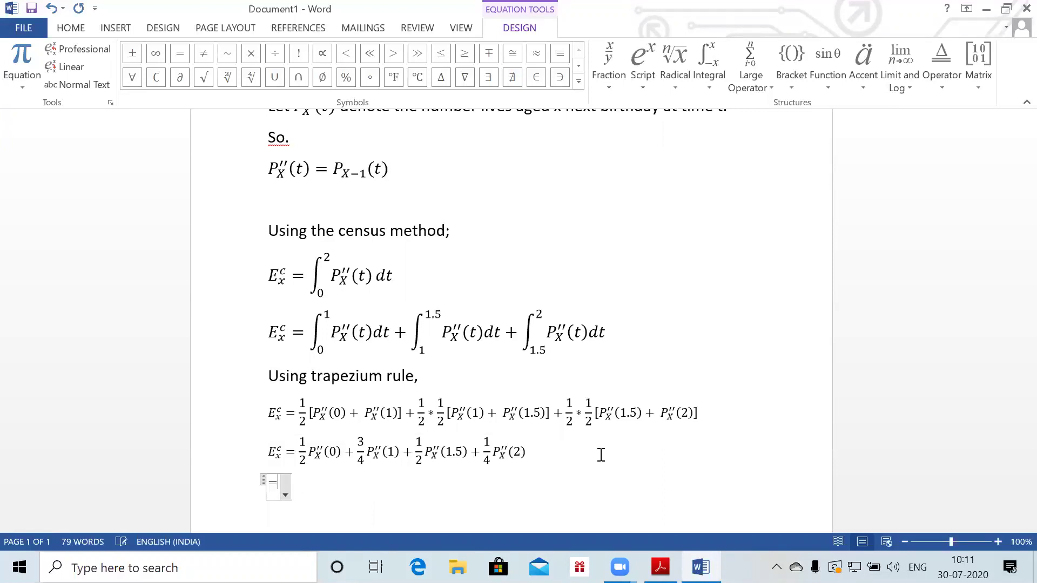
pyautogui.press('BackSpace')
pyautogui.write('1/2')
pyautogui.press('space')
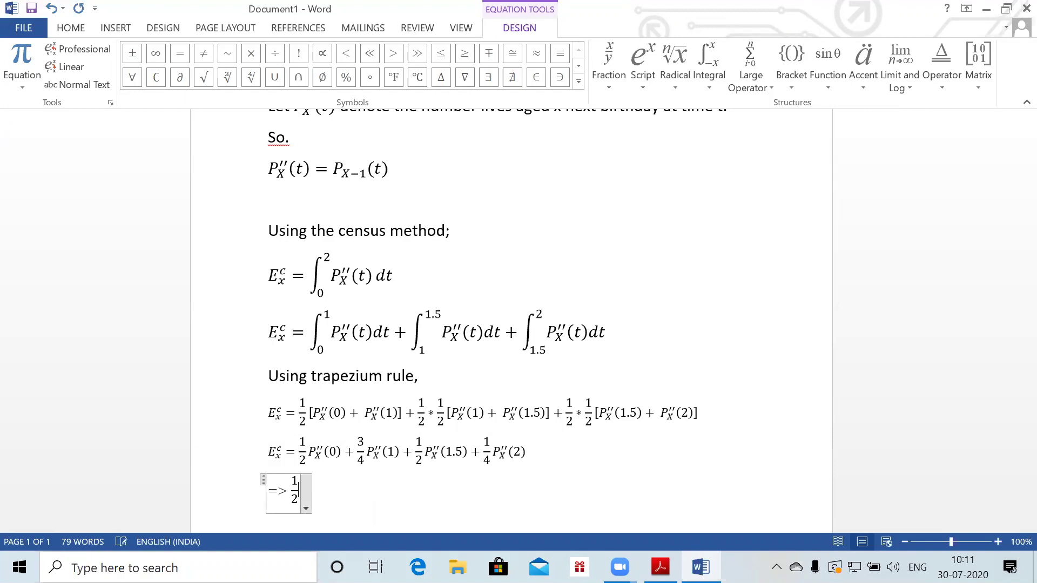
pyautogui.write('P_(X-1)')
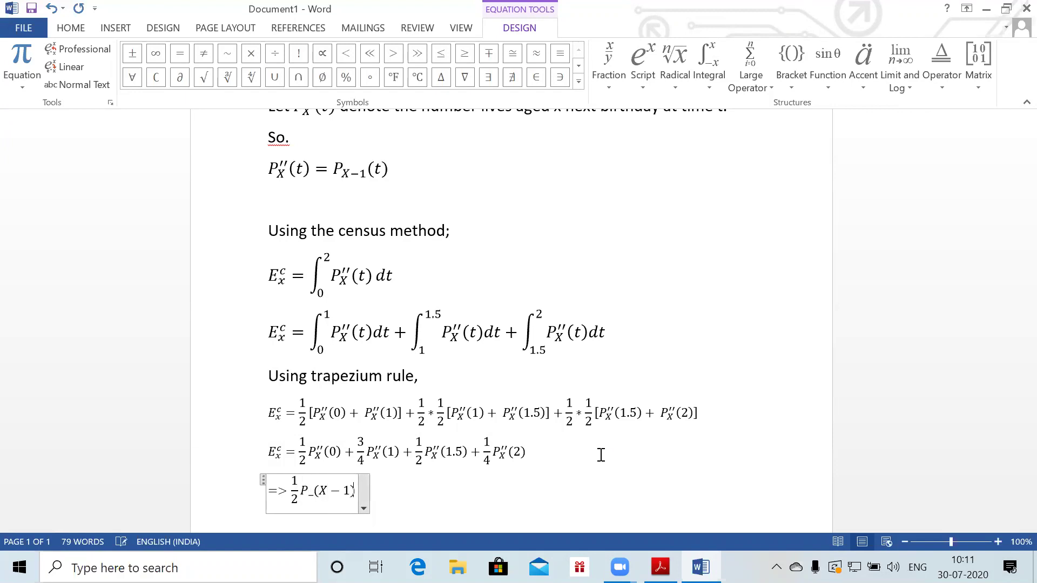
pyautogui.press('space')
pyautogui.write('(0) + ')
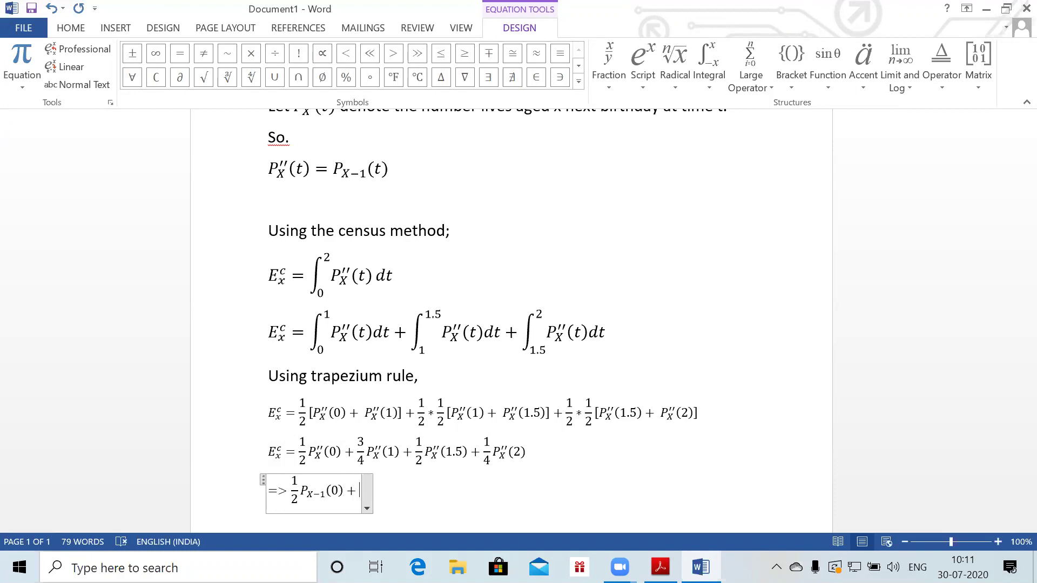
pyautogui.write('3/4')
pyautogui.press('space')
pyautogui.write(' P')
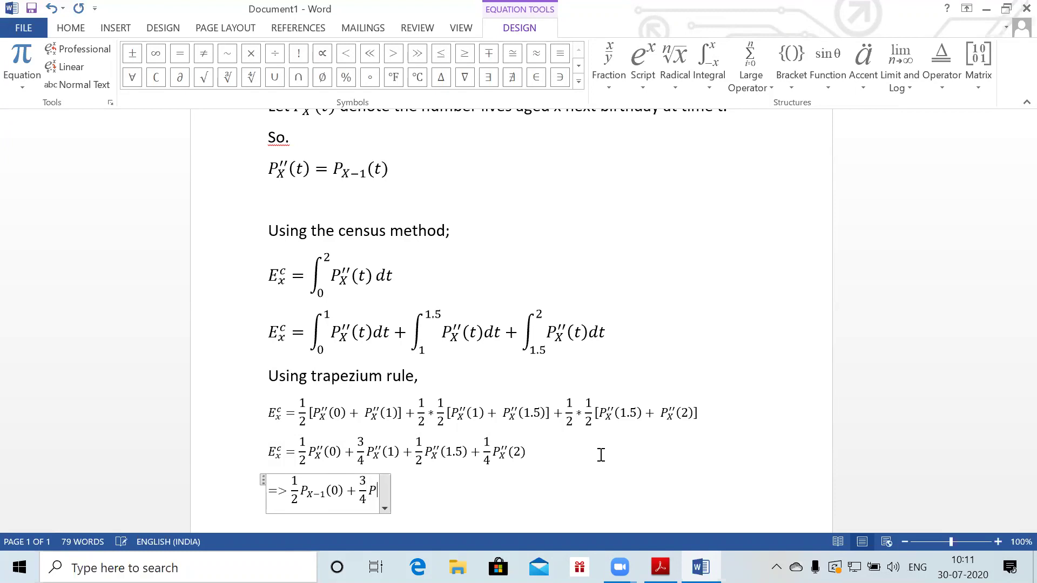
pyautogui.write(')')
pyautogui.press('BackSpace')
pyautogui.write('_(X-1)')
pyautogui.press('space')
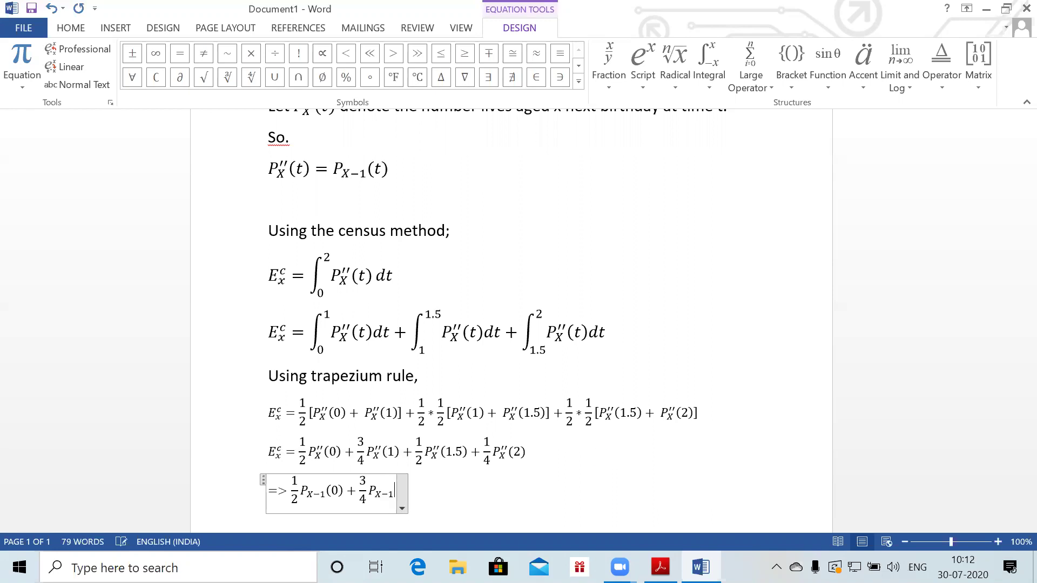
# Complete the ⇒ line with (1) + ½P_{X−1}(1.5) + ¼P_{X−1}(2)
pyautogui.write('(1) + 1/2 P')
pyautogui.press('BackSpace')
pyautogui.write('P_')
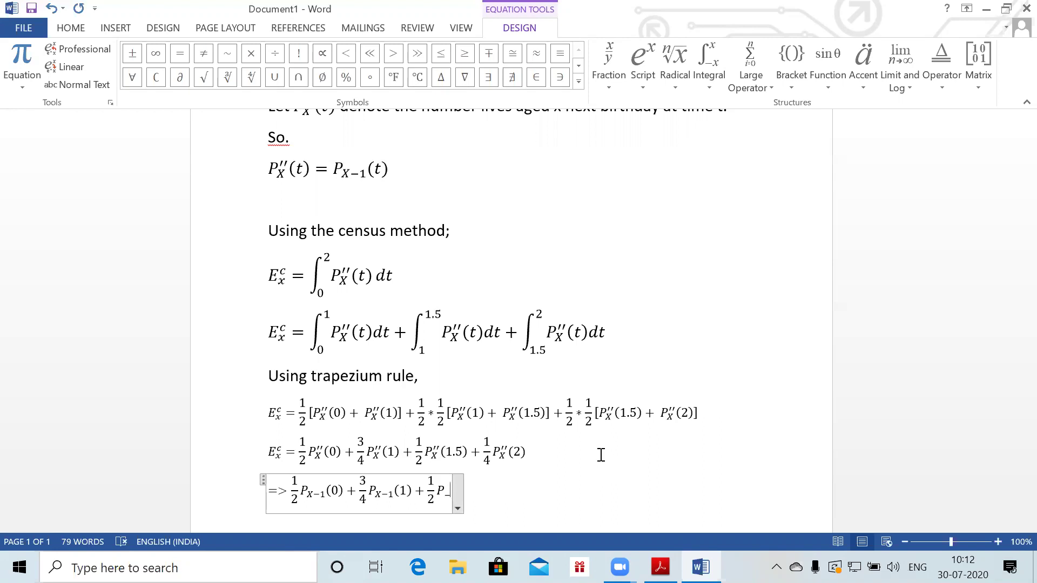
pyautogui.write('(X-1)')
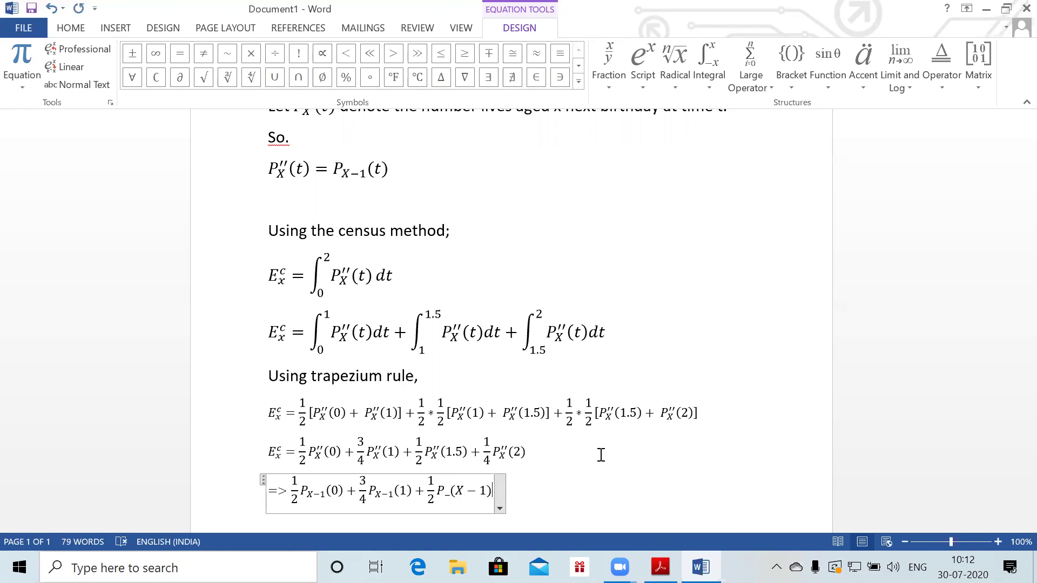
pyautogui.press('space')
pyautogui.write('(1.5)')
pyautogui.write('+1/')
pyautogui.write('4 P_(X-1) (5')
pyautogui.write(')')
pyautogui.press('BackSpace')
pyautogui.press('BackSpace')
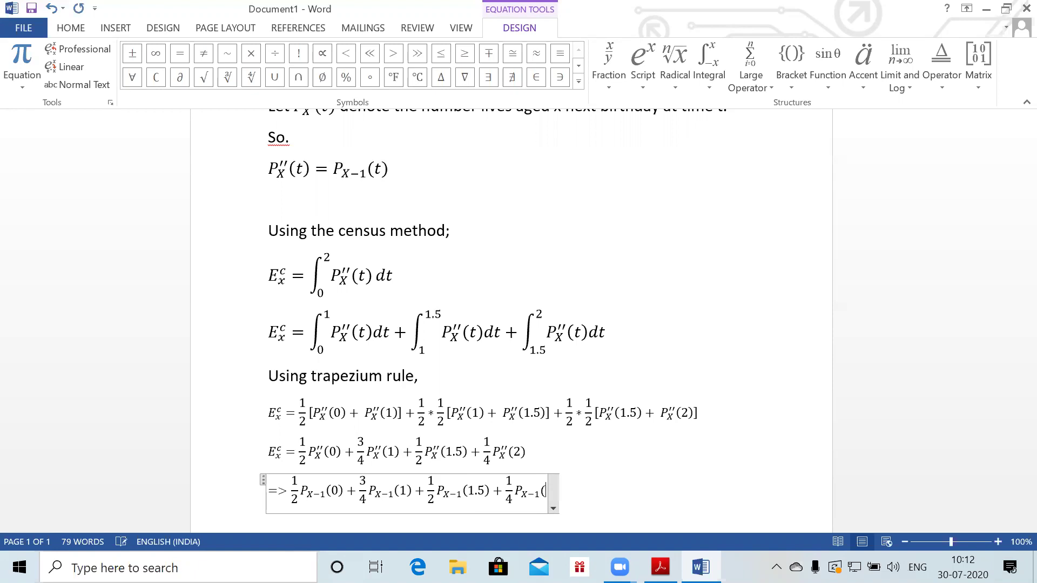
pyautogui.write('2)')
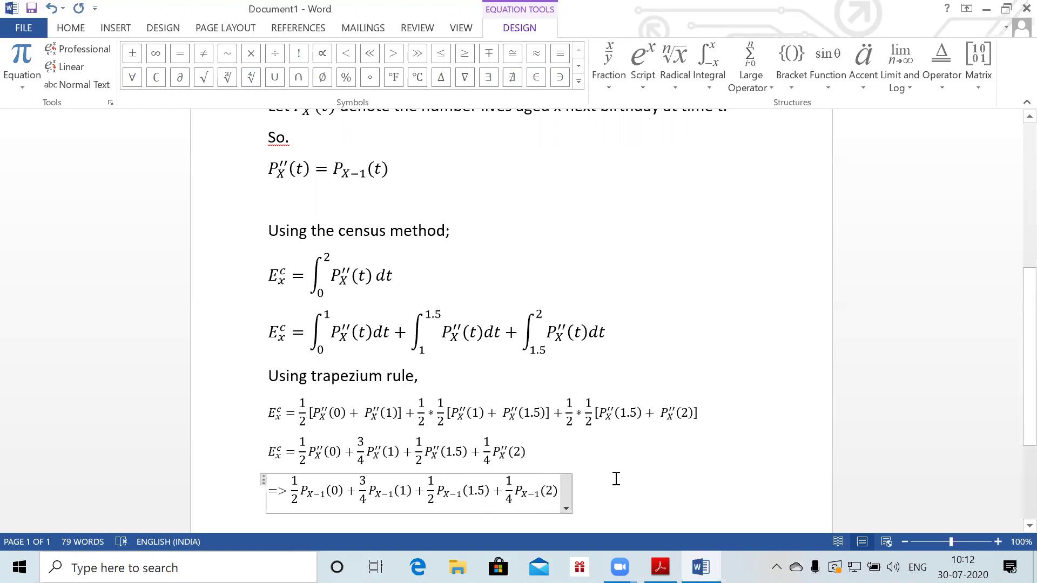
pyautogui.click(616, 481)
# Add two blank lines below the ⇒ expansion equation
pyautogui.scroll(-3, 1016, 335)
pyautogui.scroll(-2, 1015, 378)
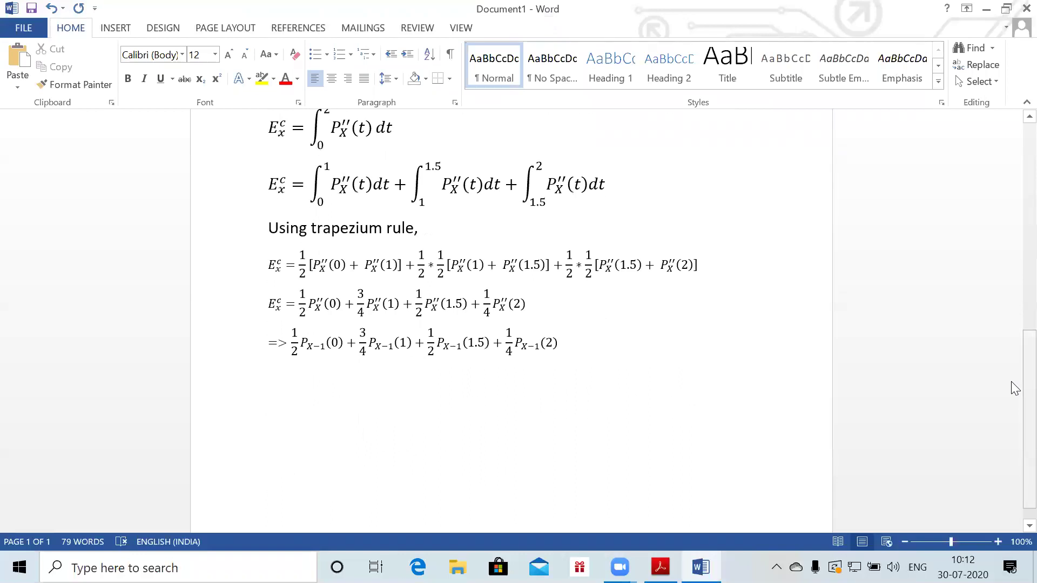
pyautogui.keyDown('ctrl'); pyautogui.scroll(3, 1015, 389); pyautogui.keyUp('ctrl')
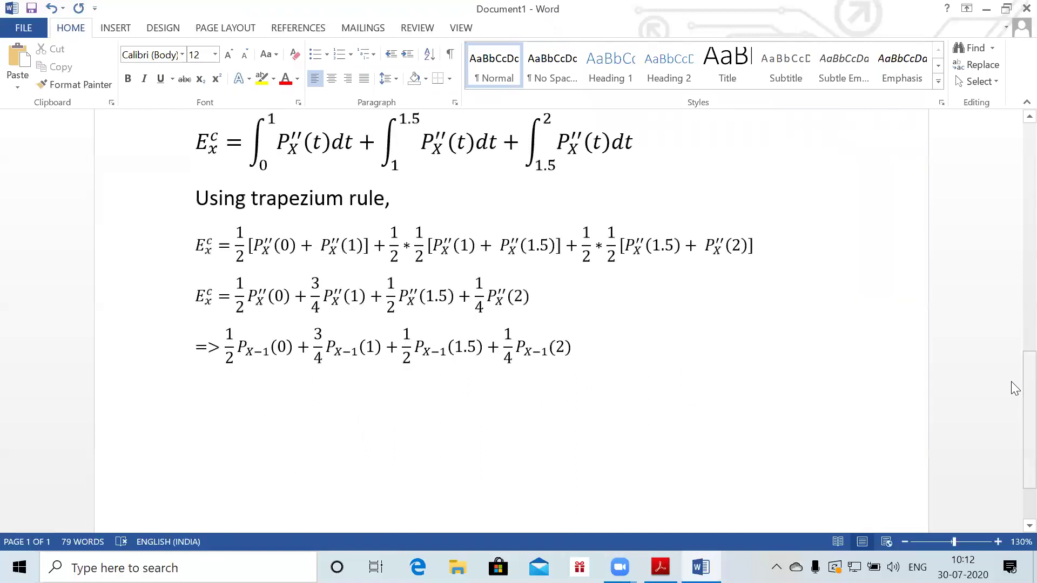
pyautogui.keyDown('ctrl'); pyautogui.scroll(2, 1015, 389); pyautogui.keyUp('ctrl')
pyautogui.press('Return')
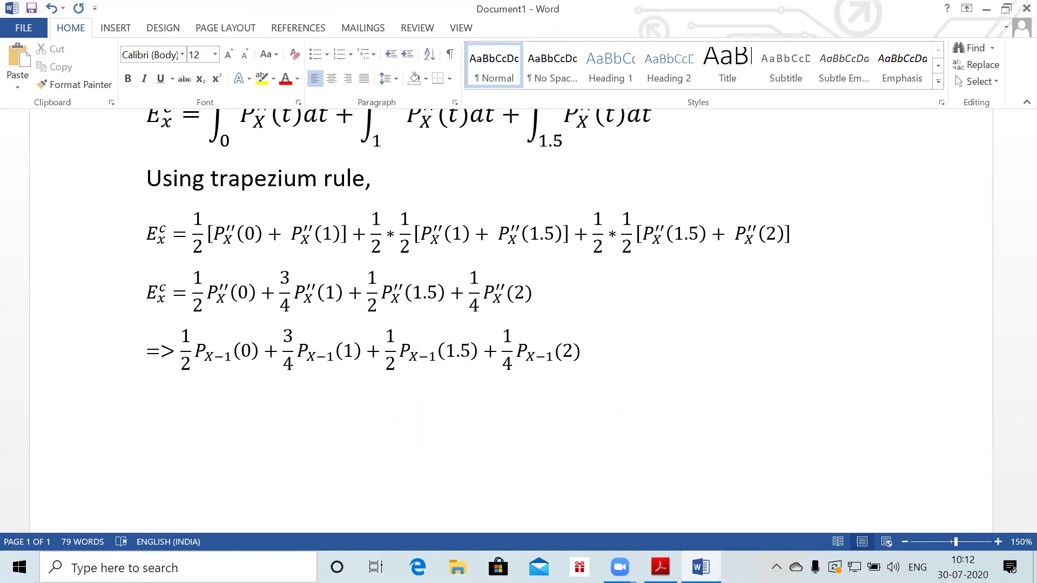
pyautogui.press('Return')
# Insert a new equation μ̂₅₀₊ₜ = θ₅₀(200) + θ₅₀ with built-up symbols and subscripts
pyautogui.hotkey('alt', '=')
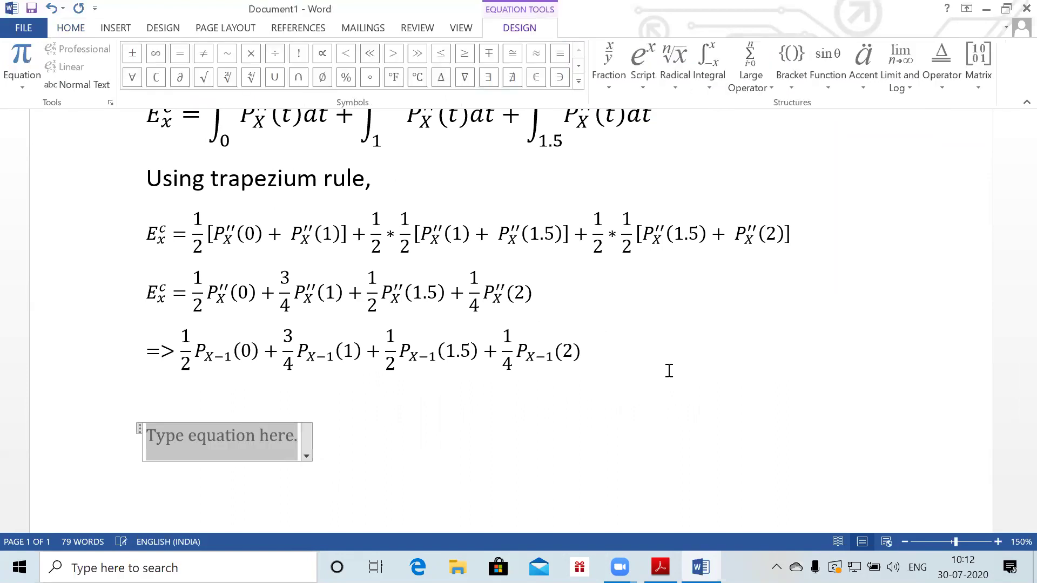
pyautogui.write('\\')
pyautogui.write('\\hat ')
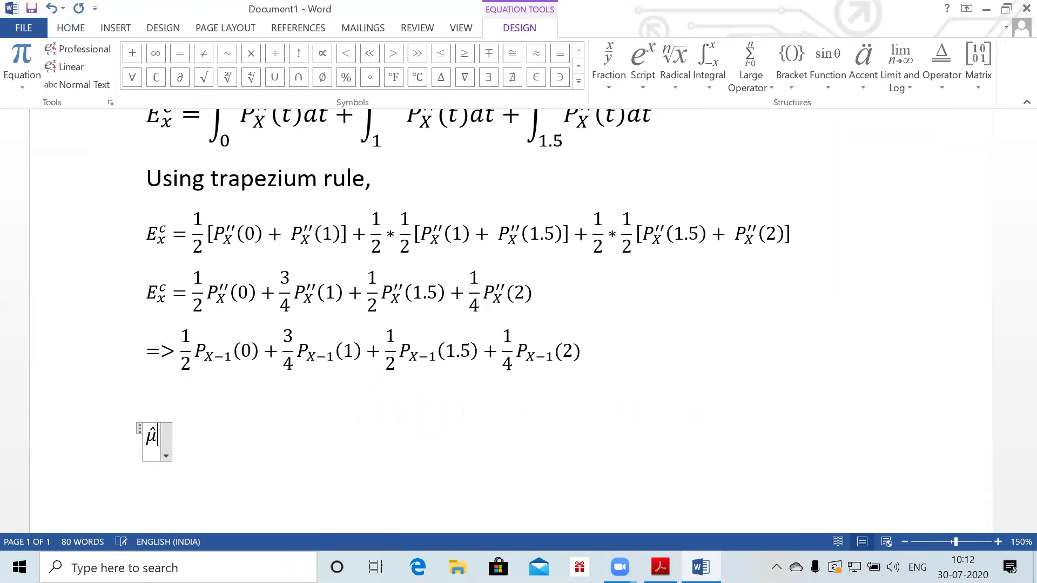
pyautogui.write('_(50')
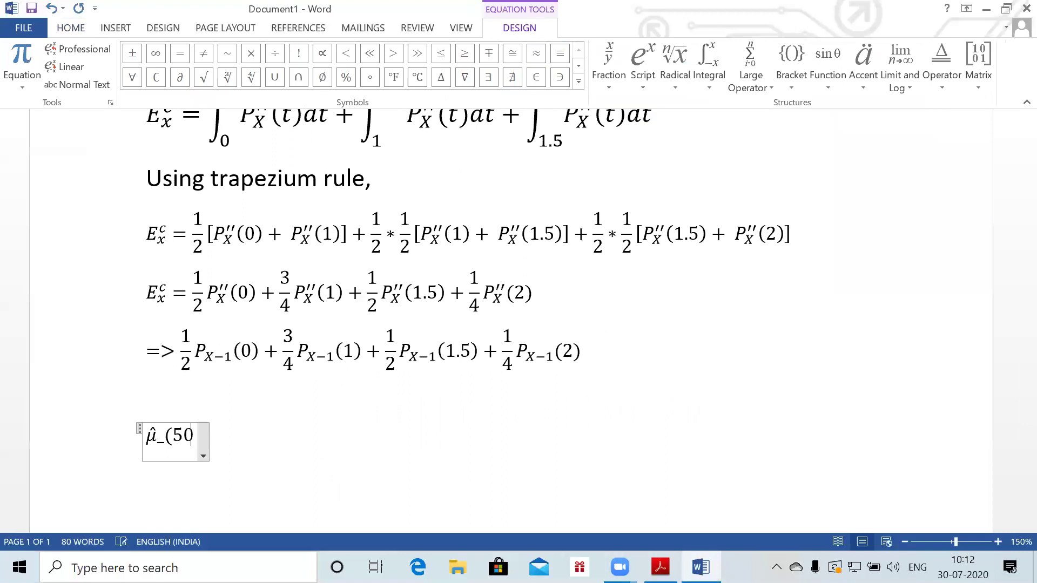
pyautogui.write('+t)')
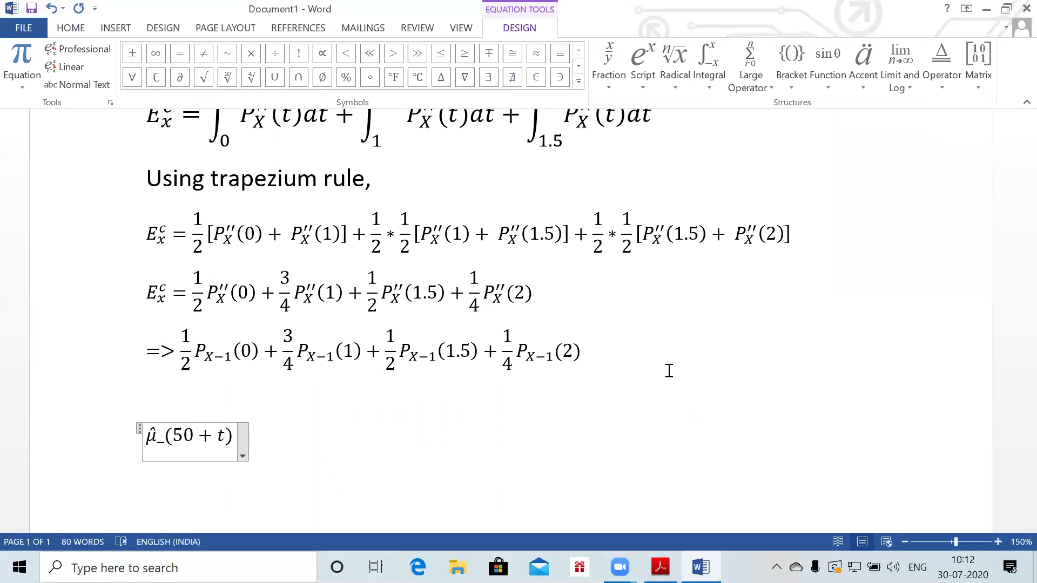
pyautogui.press('space')
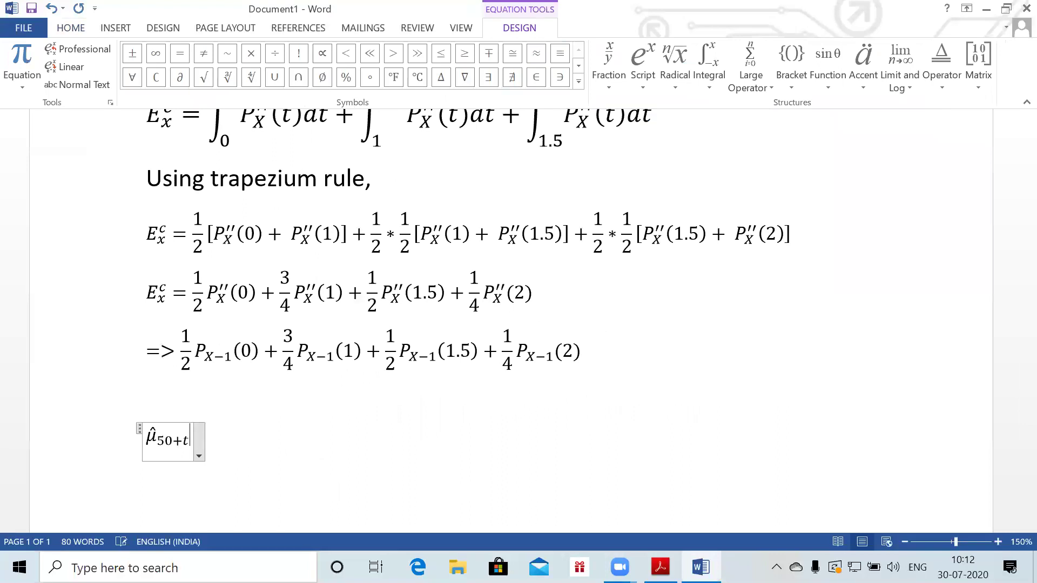
pyautogui.write(' =')
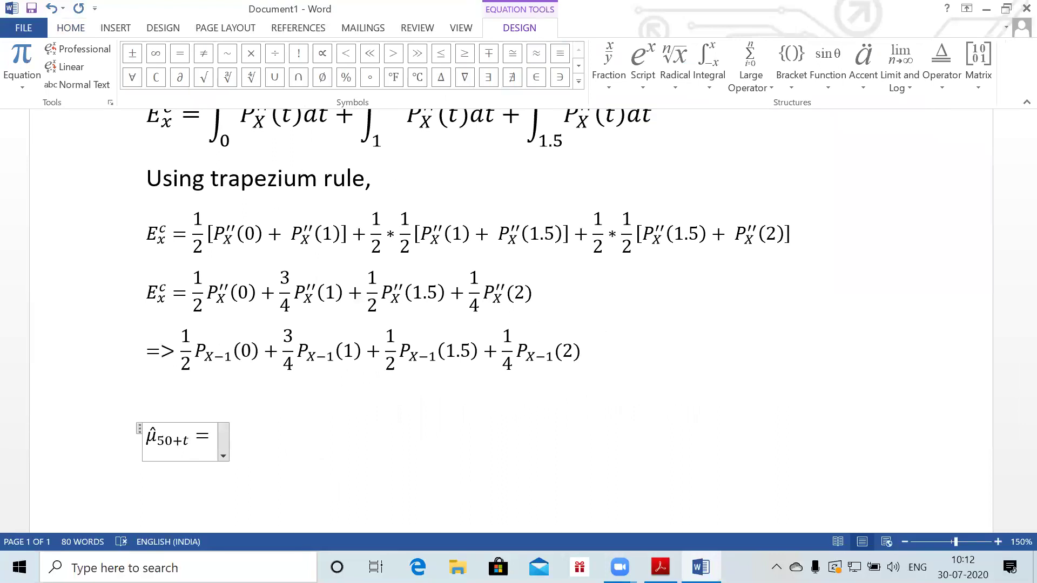
pyautogui.write('\\th')
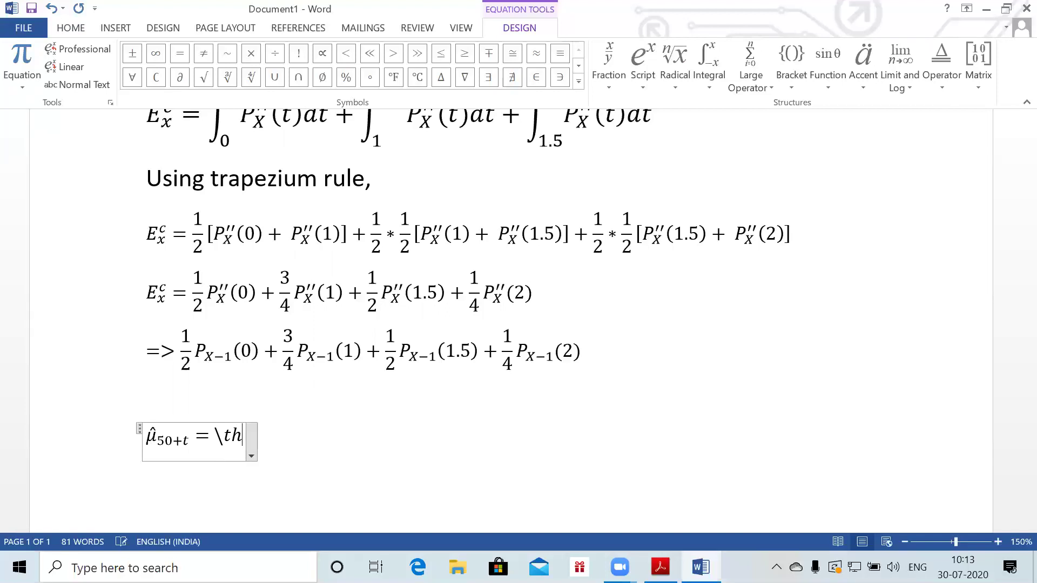
pyautogui.write('eta')
pyautogui.press('space')
pyautogui.write('_50')
pyautogui.press('space')
pyautogui.write('(200)')
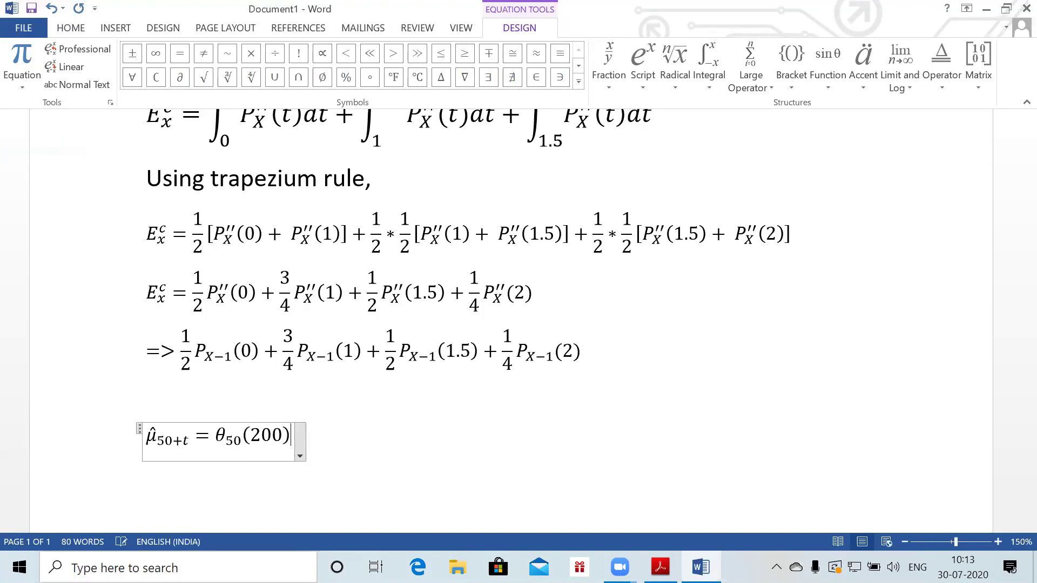
pyautogui.write('+')
pyautogui.write('\theta')
pyautogui.press('space')
pyautogui.write('_')
pyautogui.write('50')
pyautogui.press('space')
# Finish the numerator (θ₅₀(200)+θ₅₀(2010)), start the denominator '/(', and select the ⇒ expansion terms
pyautogui.write('(2')
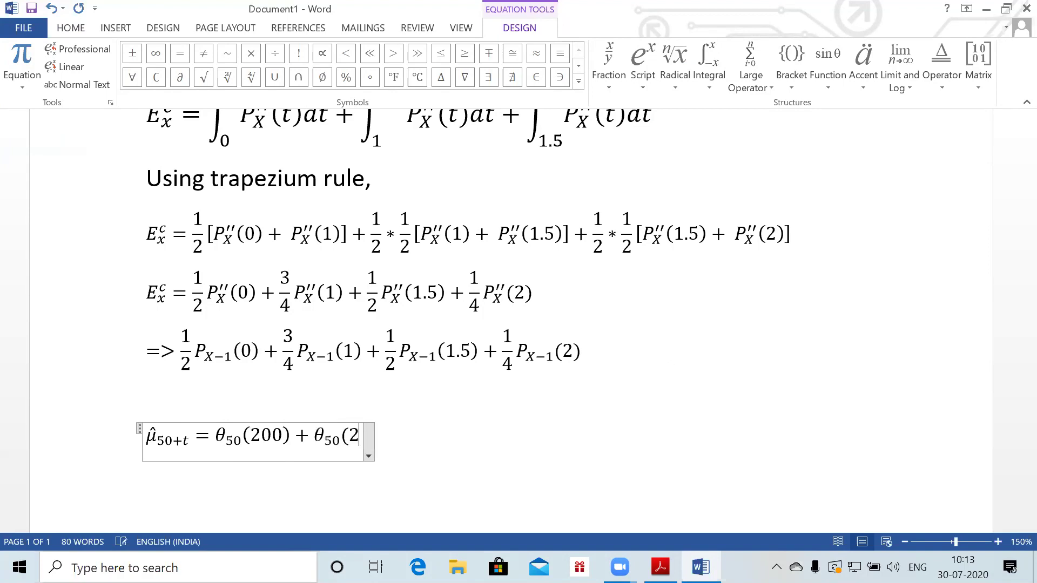
pyautogui.write('010))')
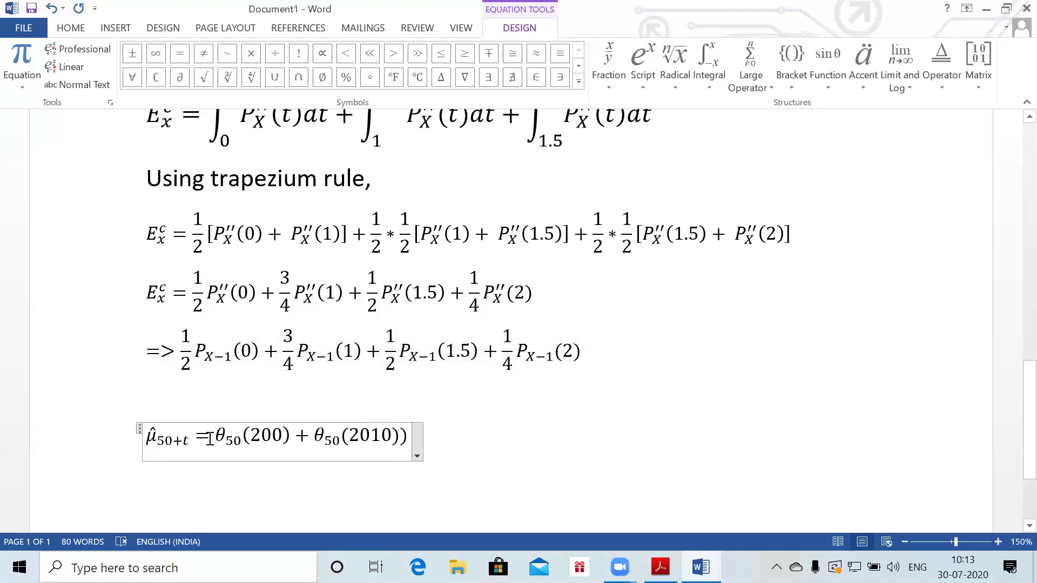
pyautogui.write('(')
pyautogui.press('Right')
pyautogui.press('Right')
pyautogui.press('Right')
pyautogui.press('Right')
pyautogui.press('End')
pyautogui.press('Left')
pyautogui.hotkey('ctrl', 'Left')
pyautogui.hotkey('ctrl', 'Left')
pyautogui.press('Right')
pyautogui.press('BackSpace')
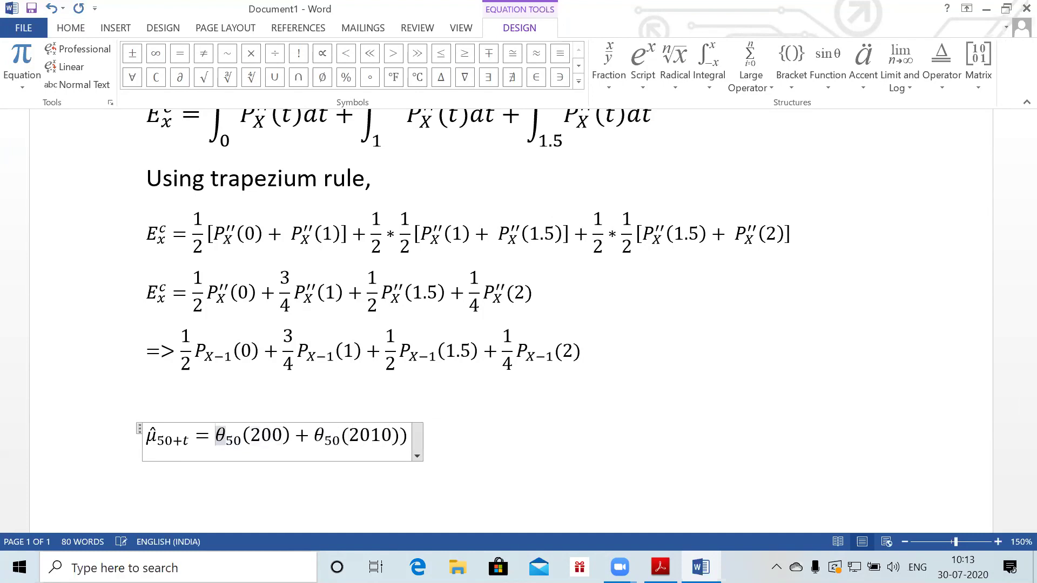
pyautogui.write('(')
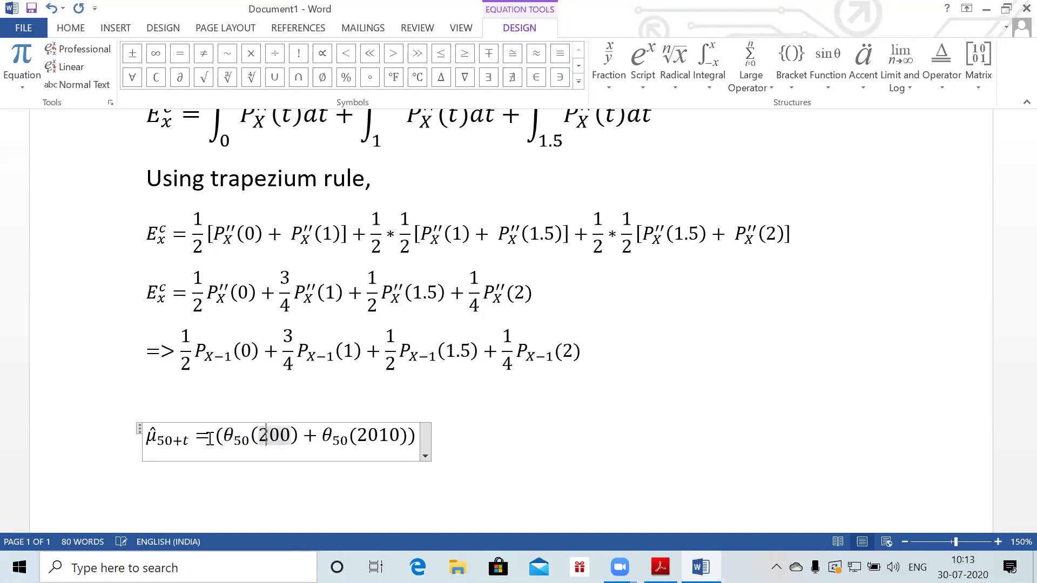
pyautogui.press('End')
pyautogui.press('Right')
pyautogui.press('Left')
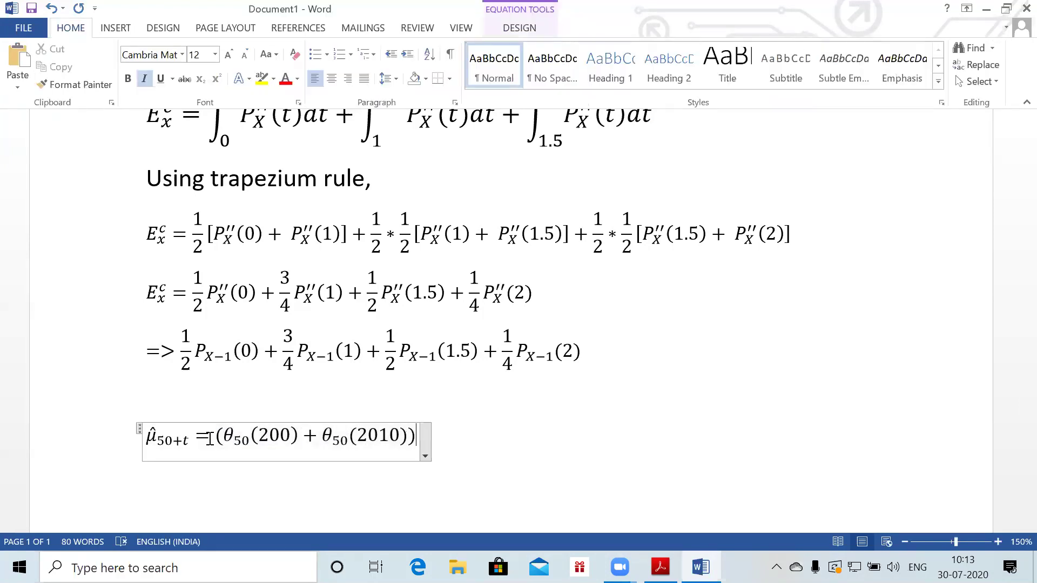
pyautogui.write('/(1')
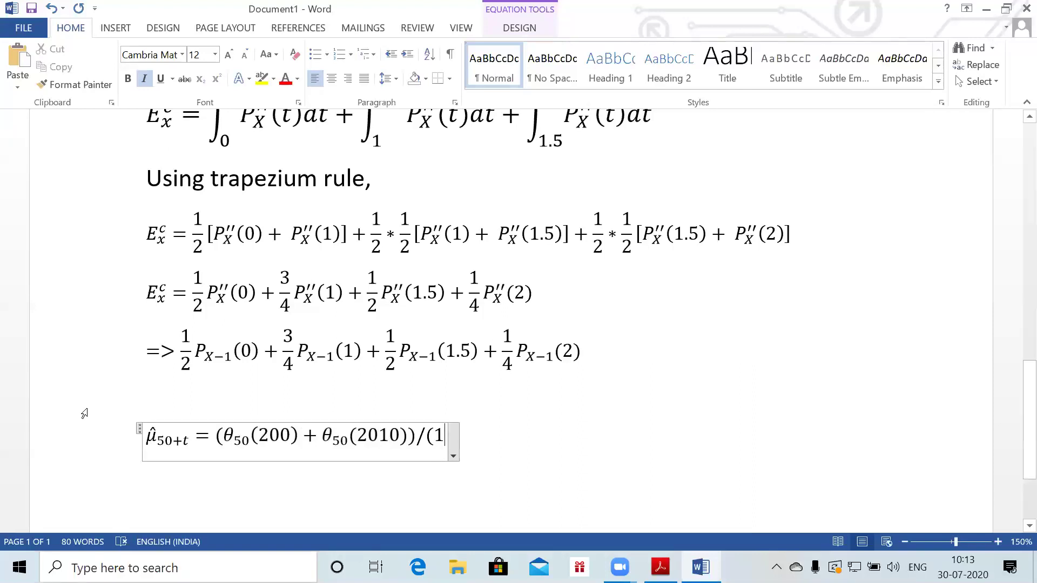
pyautogui.click(196, 341)
pyautogui.moveTo(185, 339); pyautogui.dragTo(579, 364)
# Paste the expansion as the μ̂ denominator, close the bracket, and build up the stacked fraction
pyautogui.click(444, 438)
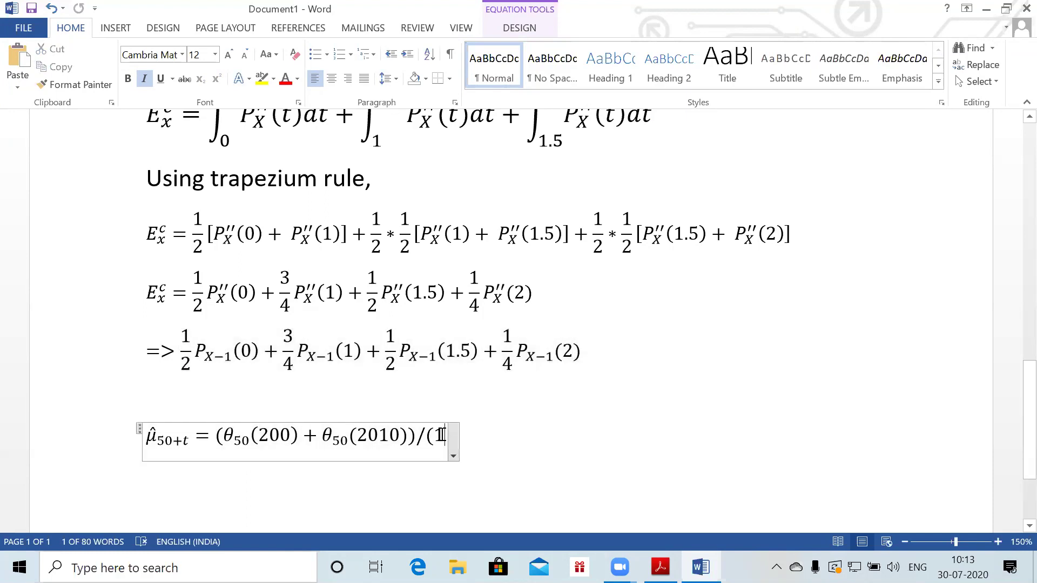
pyautogui.press('BackSpace')
pyautogui.hotkey('ctrl', 'v')
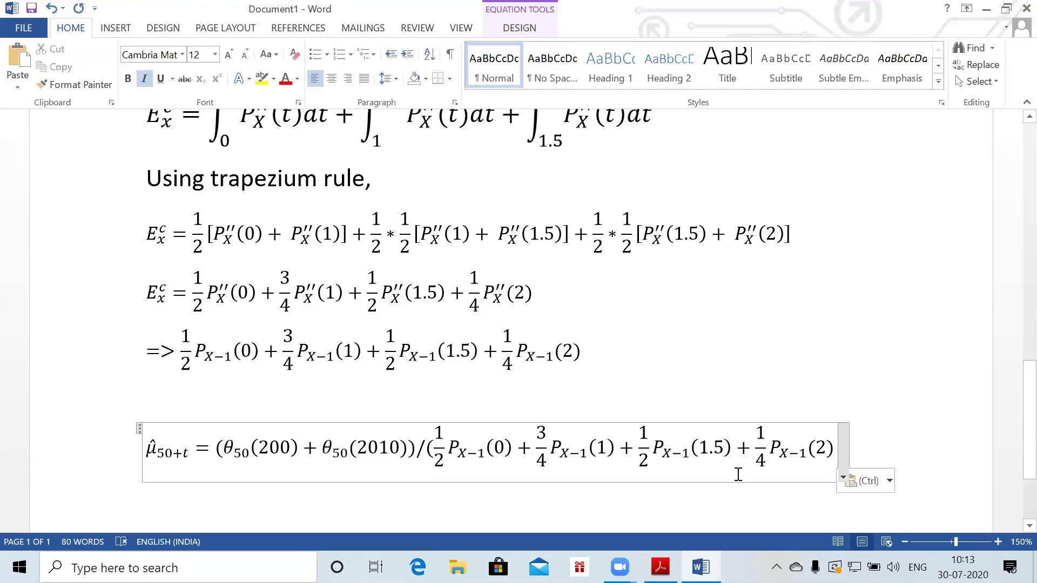
pyautogui.write(')')
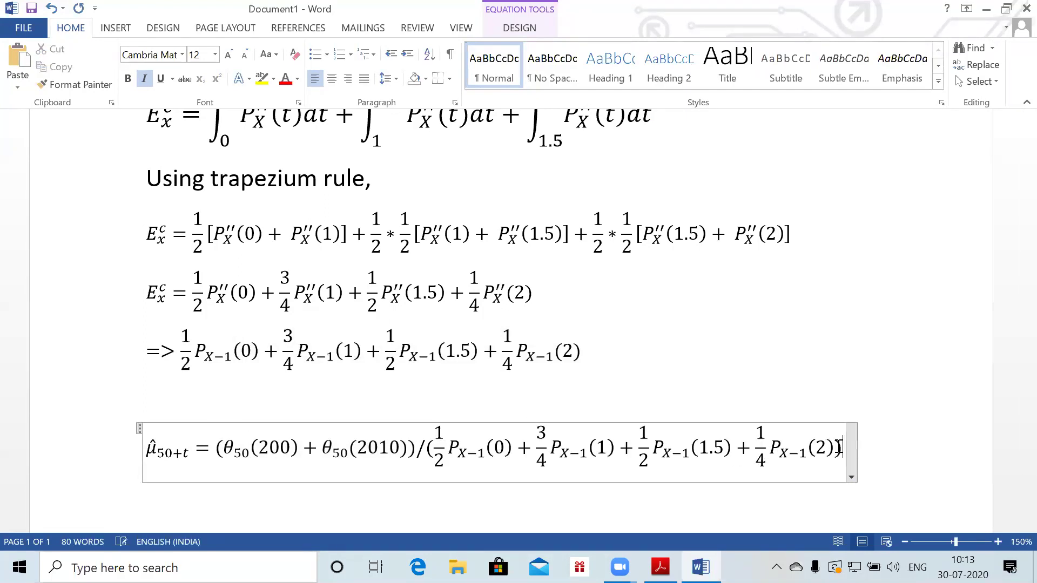
pyautogui.press('space')
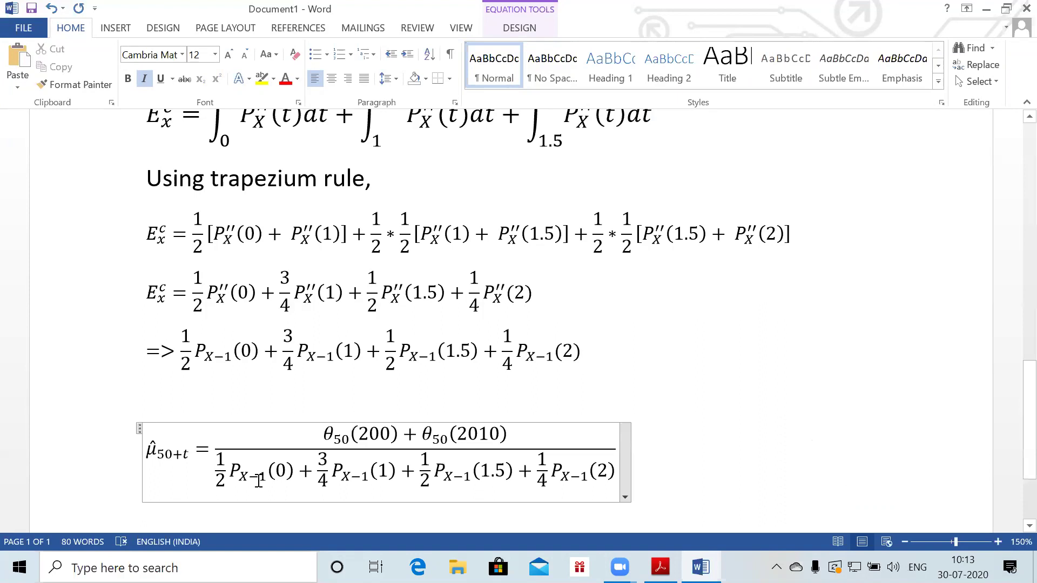
# Replace all four X−1 subscripts in the denominator with 49 and add lines below
pyautogui.doubleClick(251, 476)
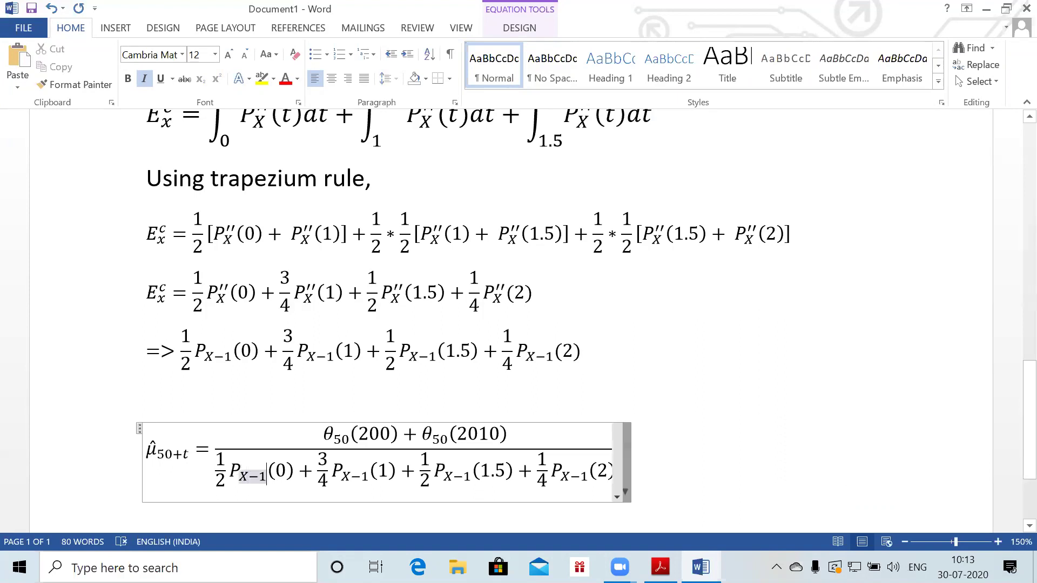
pyautogui.press('BackSpace')
pyautogui.write('49')
pyautogui.press('Right')
pyautogui.press('Right')
pyautogui.press('Right')
pyautogui.press('Right')
pyautogui.press('Right')
pyautogui.press('Right')
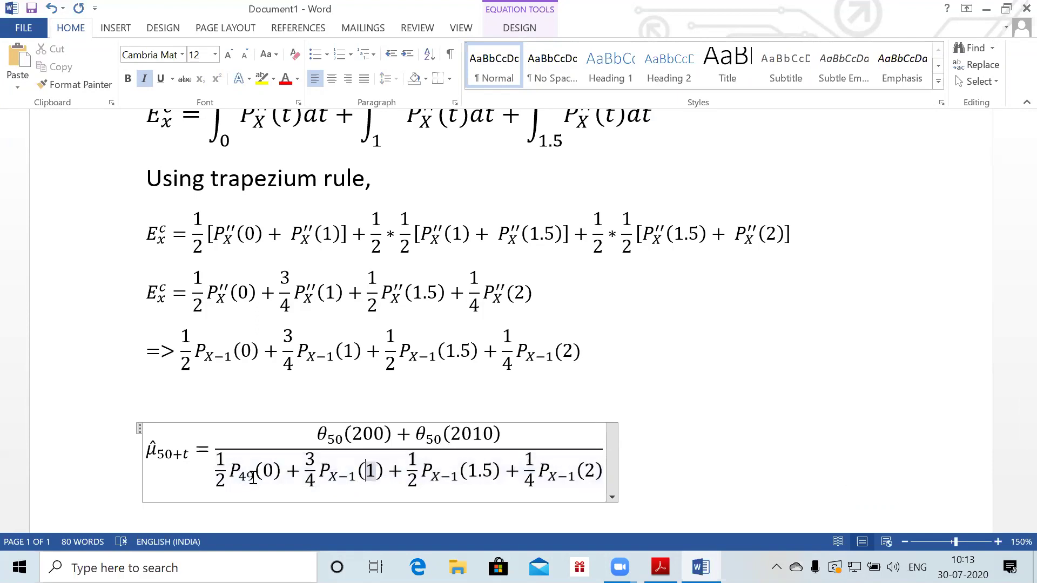
pyautogui.press('BackSpace')
pyautogui.press('BackSpace')
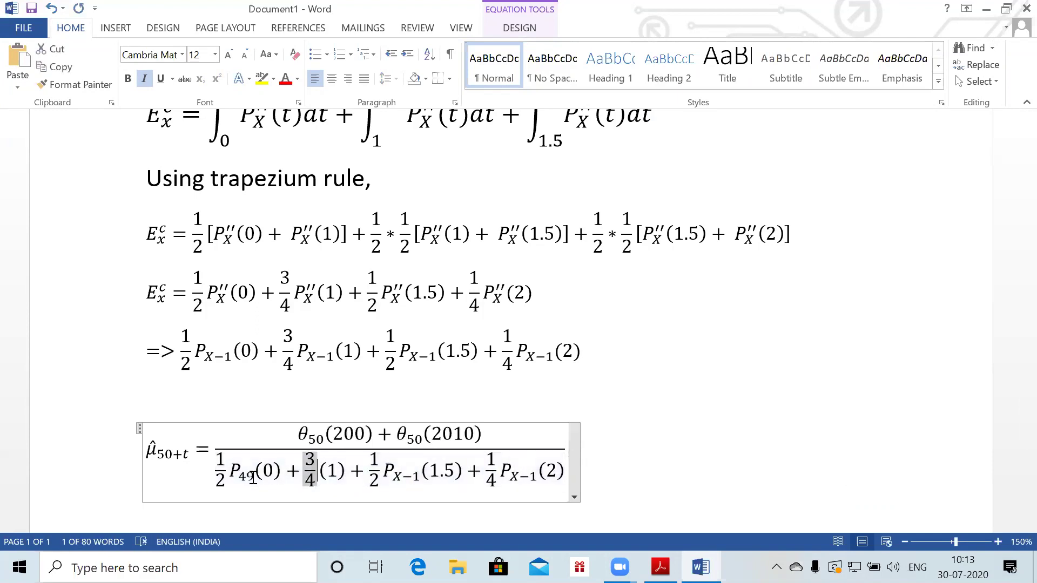
pyautogui.hotkey('ctrl', 'z')
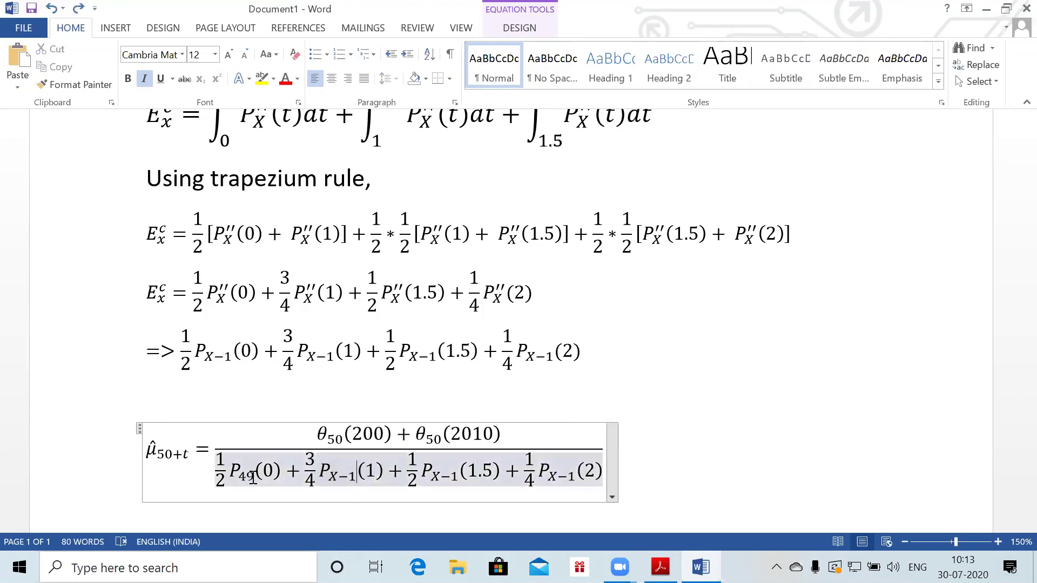
pyautogui.press('BackSpace')
pyautogui.press('BackSpace')
pyautogui.press('BackSpace')
pyautogui.write('49')
pyautogui.doubleClick(443, 481)
pyautogui.press('BackSpace')
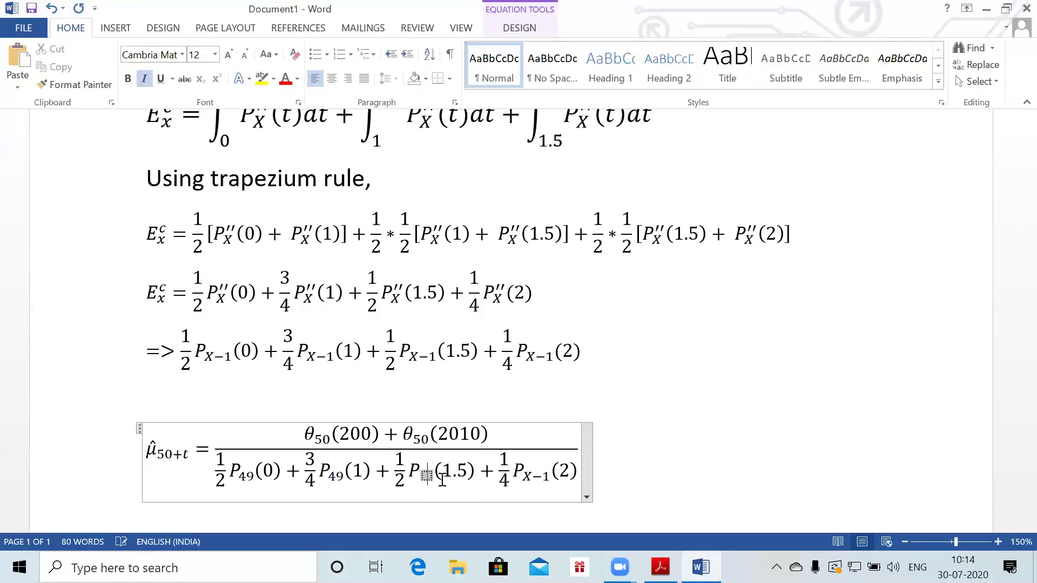
pyautogui.write('49')
pyautogui.doubleClick(550, 475)
pyautogui.press('BackSpace')
pyautogui.write('49')
pyautogui.click(683, 440)
pyautogui.press('Return')
pyautogui.press('Return')
pyautogui.press('Return')
pyautogui.press('Return')
pyautogui.press('Return')
pyautogui.press('Return')
pyautogui.press('Return')
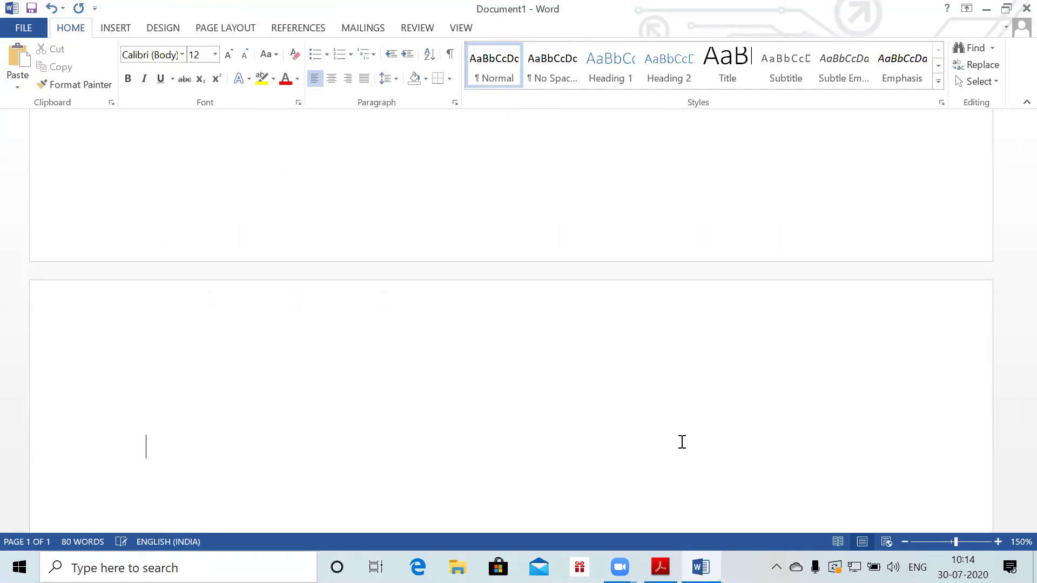
# Add an indented line = (200+225)/(½·2000+¾·2100+½·2300+¼·2500) as an equation
pyautogui.press('Up')
pyautogui.press('Up')
pyautogui.press('Up')
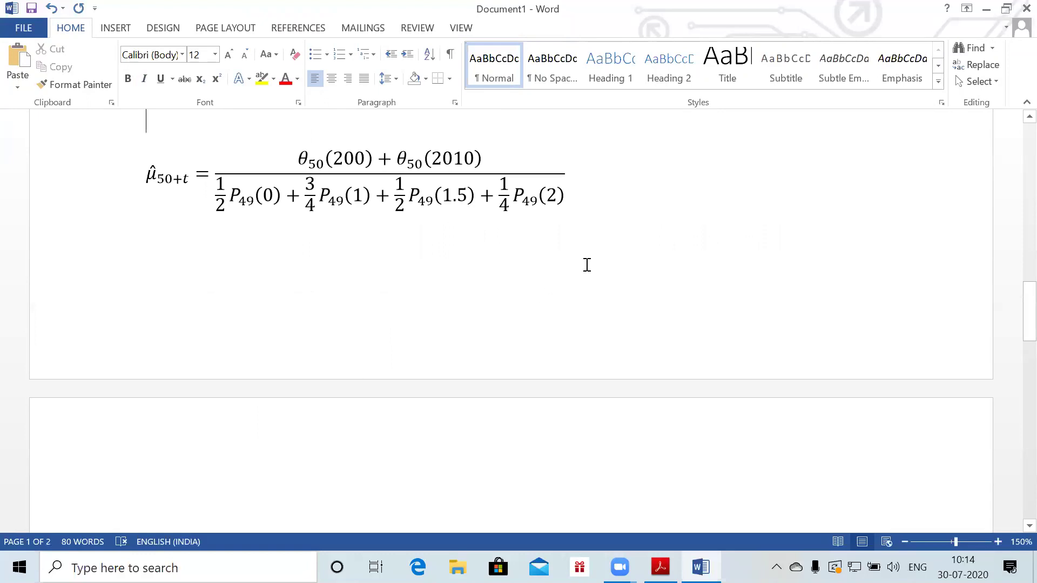
pyautogui.press('Down')
pyautogui.press('Down')
pyautogui.press('Tab')
pyautogui.write('=')
pyautogui.hotkey('alt', '=')
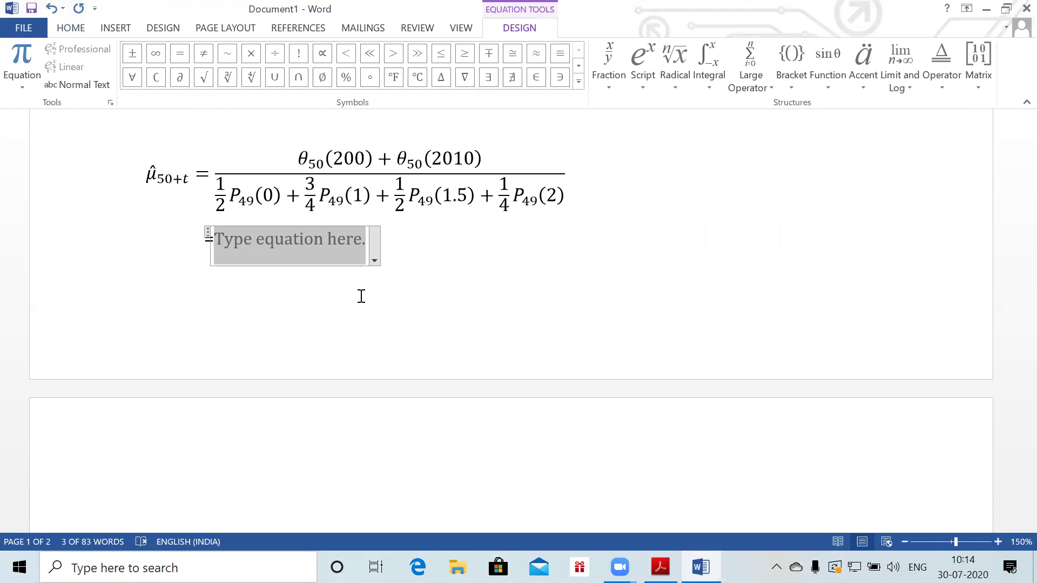
pyautogui.write('(200 + 225')
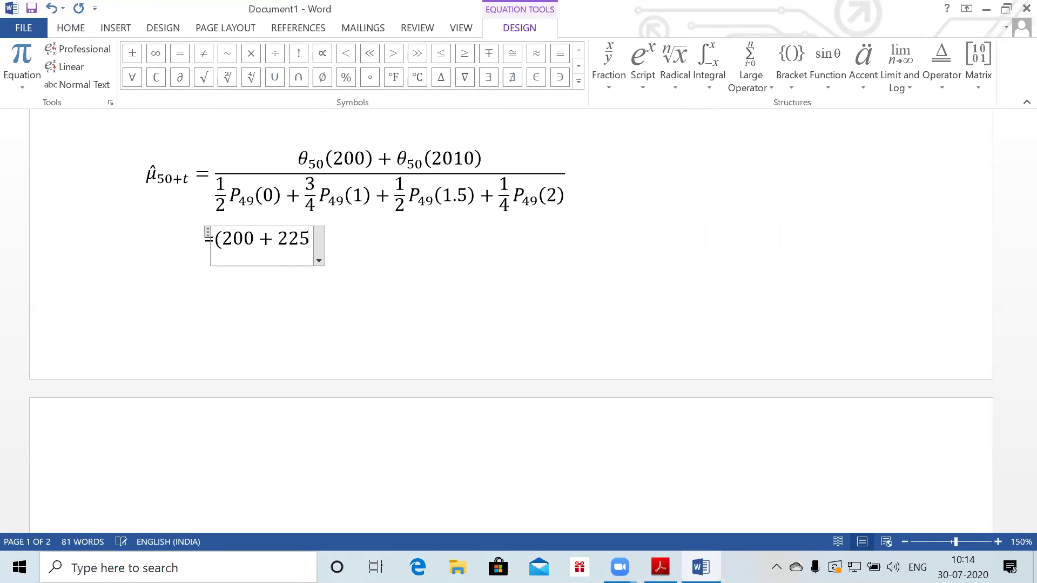
pyautogui.write(')/(')
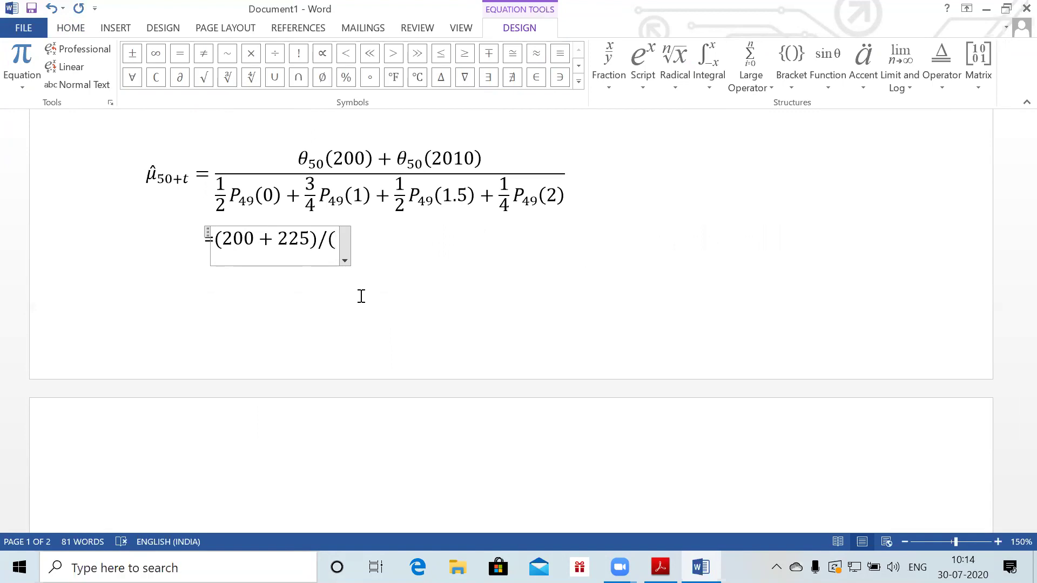
pyautogui.write('1')
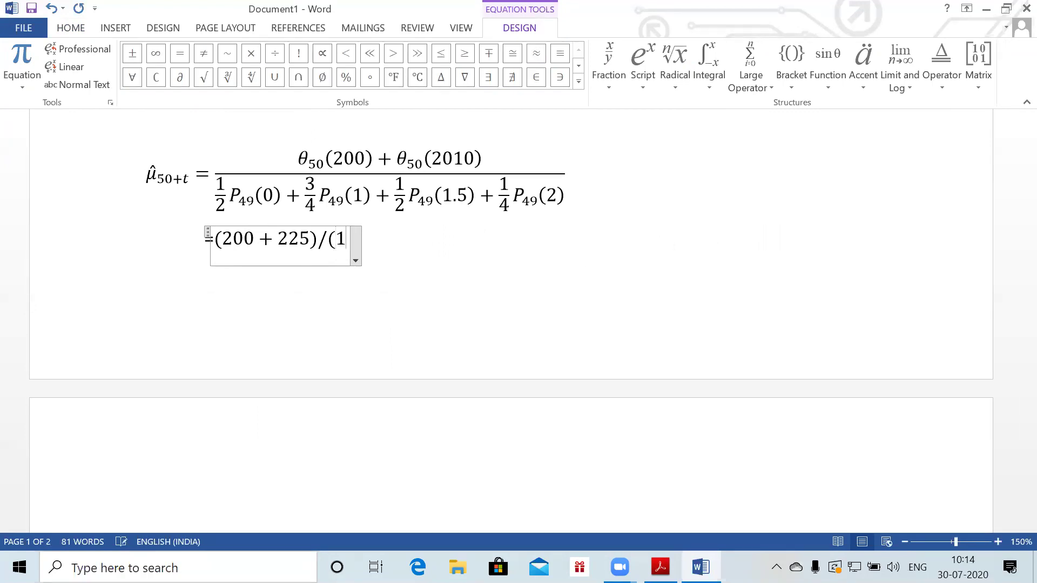
pyautogui.write('/2 ')
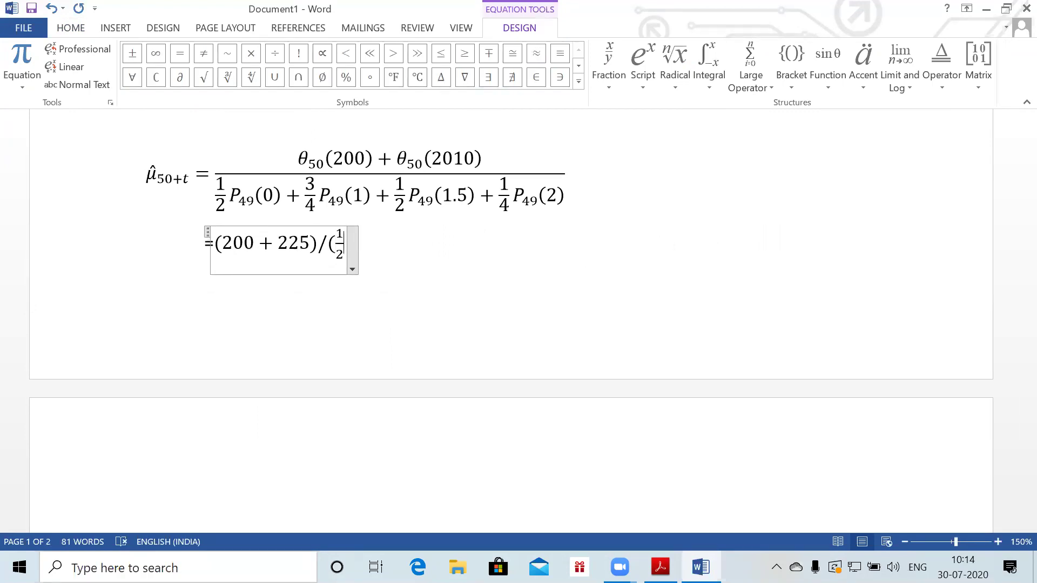
pyautogui.write('*2000')
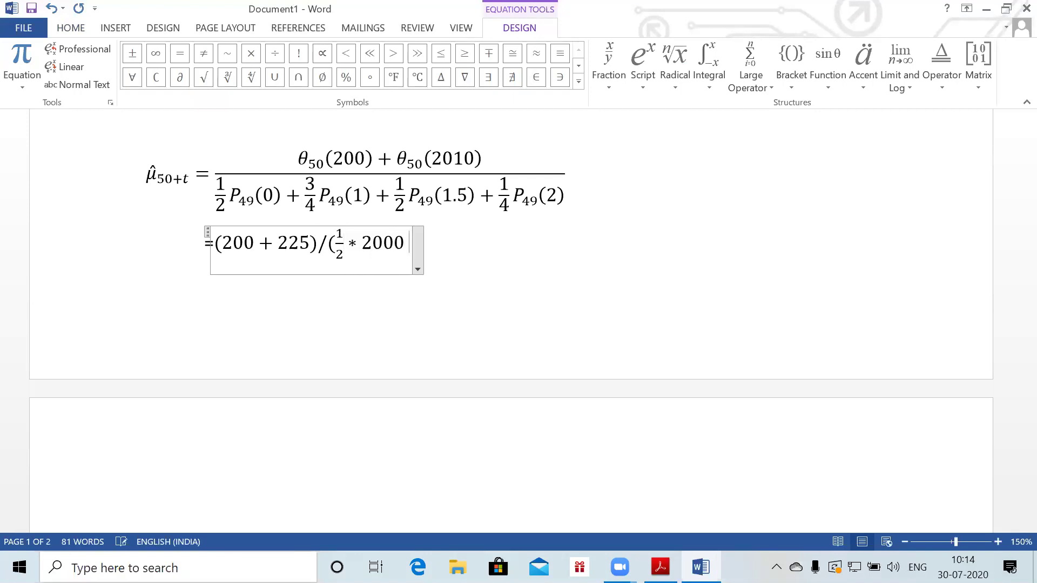
pyautogui.write(' +3/4 ')
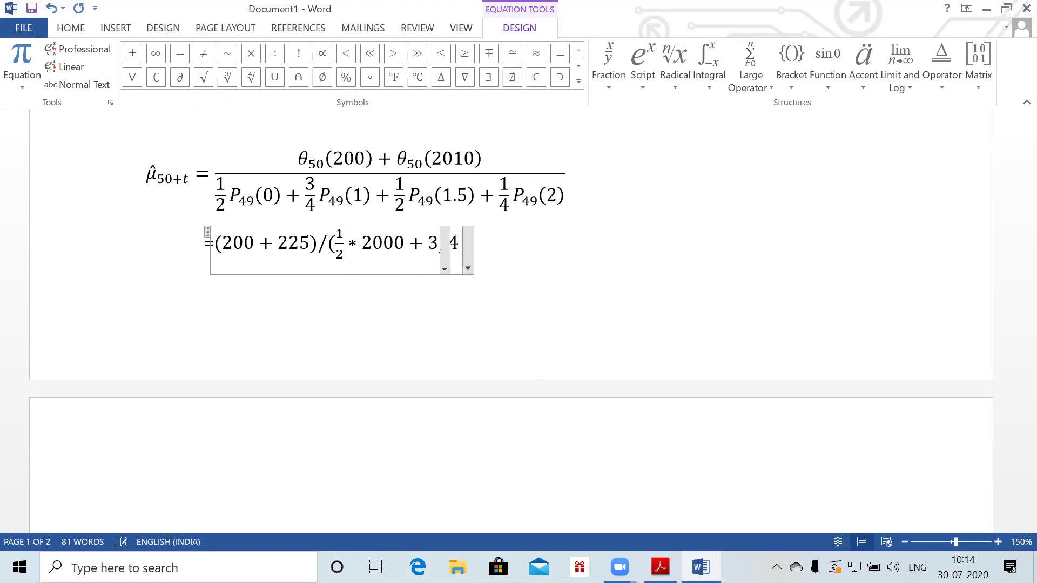
pyautogui.write('*')
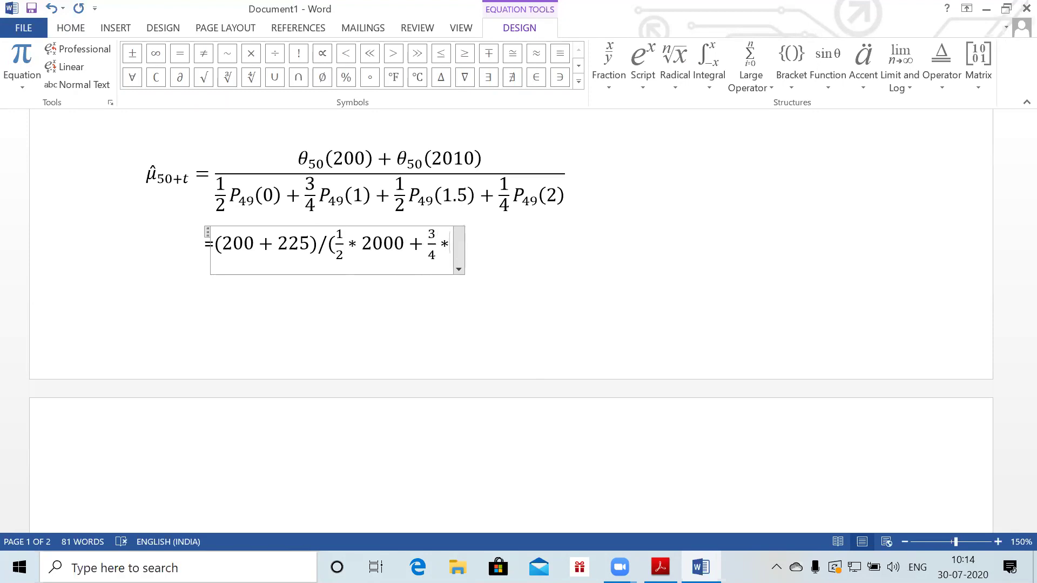
pyautogui.write('2100+ ')
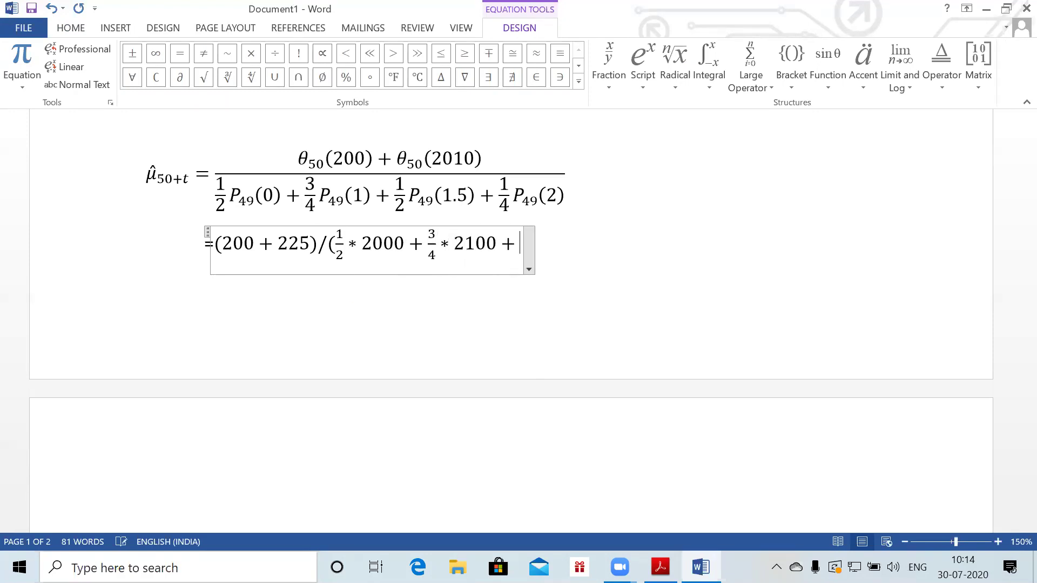
pyautogui.write('1/2 *')
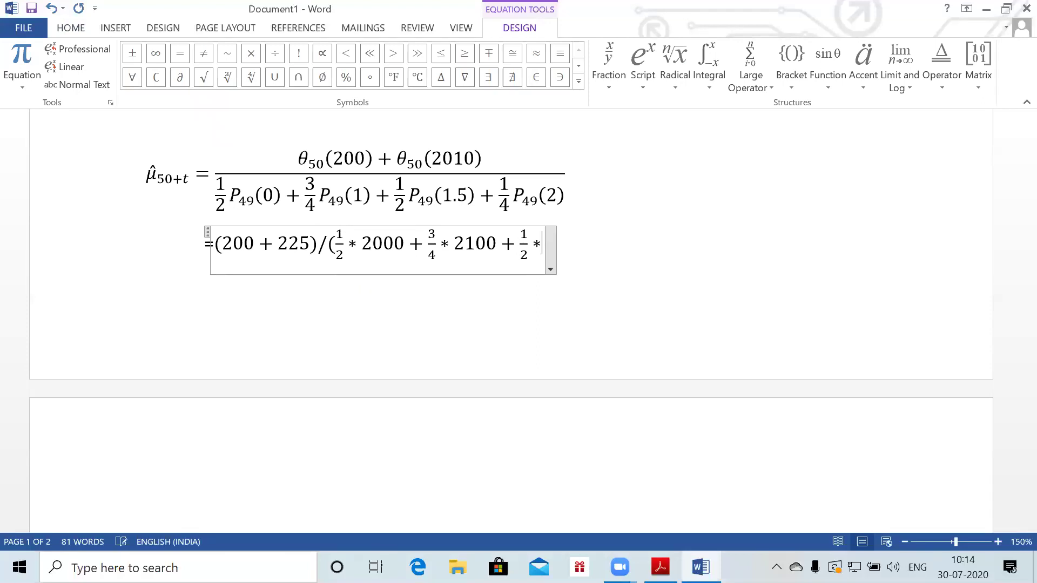
pyautogui.write('2300 ')
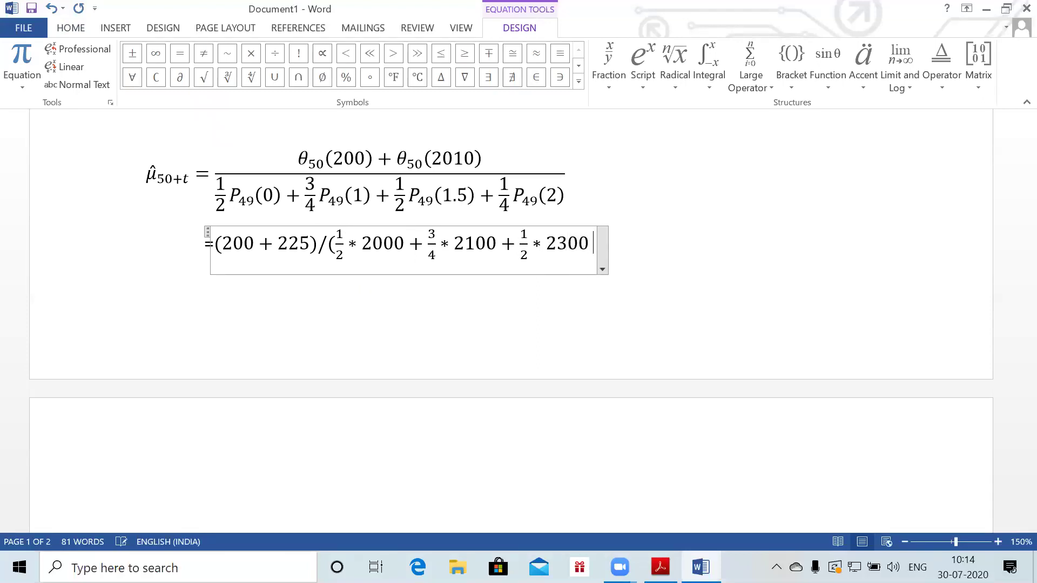
pyautogui.write('+ 1/')
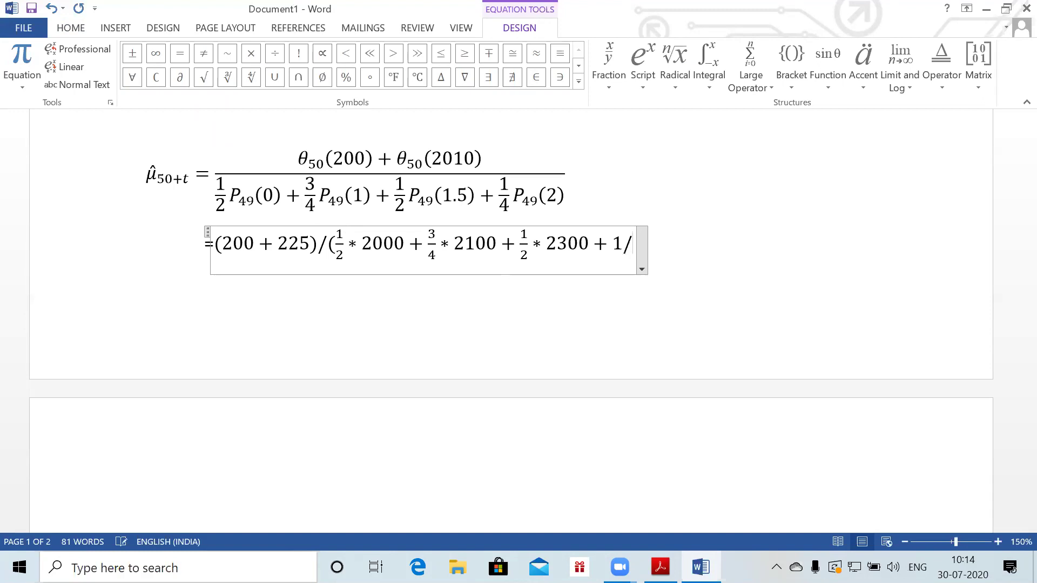
pyautogui.write('4 *2500)')
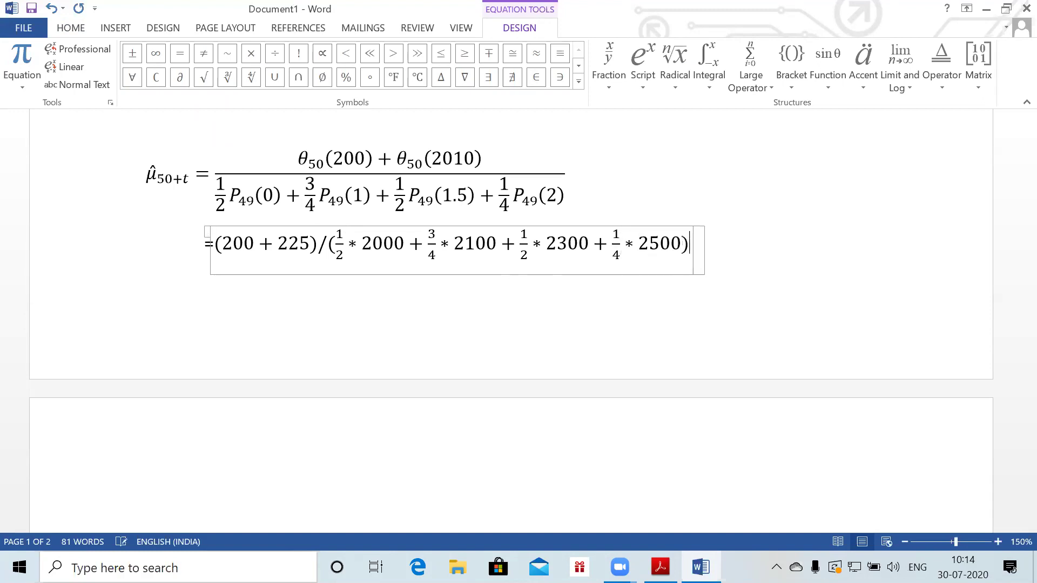
pyautogui.moveTo(1030, 324)
pyautogui.mouseDown()
pyautogui.moveTo(1015, 342)
pyautogui.moveTo(561, 405)
pyautogui.mouseUp()
# Write the result '= 0.097701' on an indented line beneath it
pyautogui.click(545, 420)
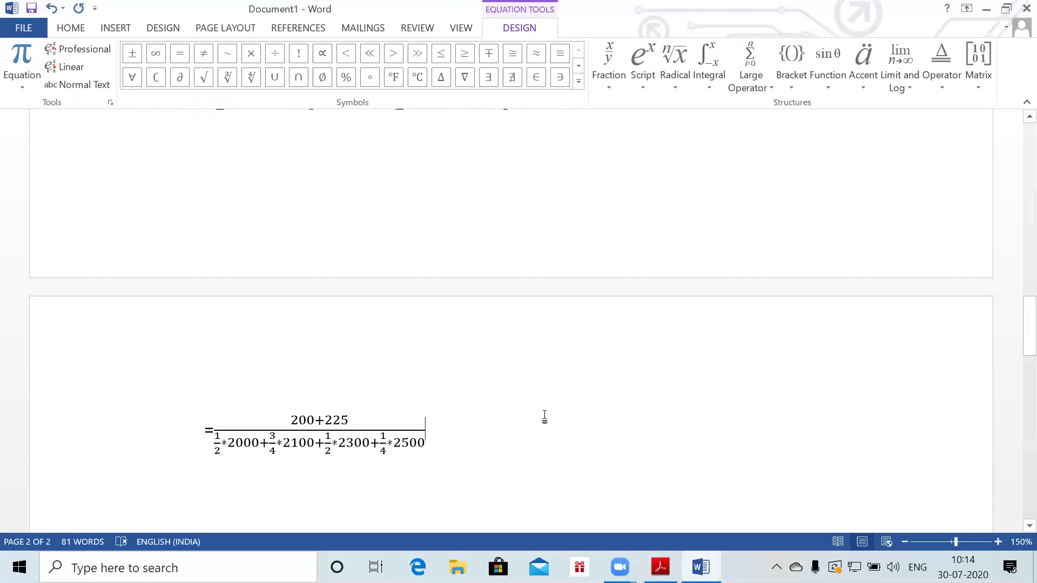
pyautogui.press('Tab')
pyautogui.write('= ')
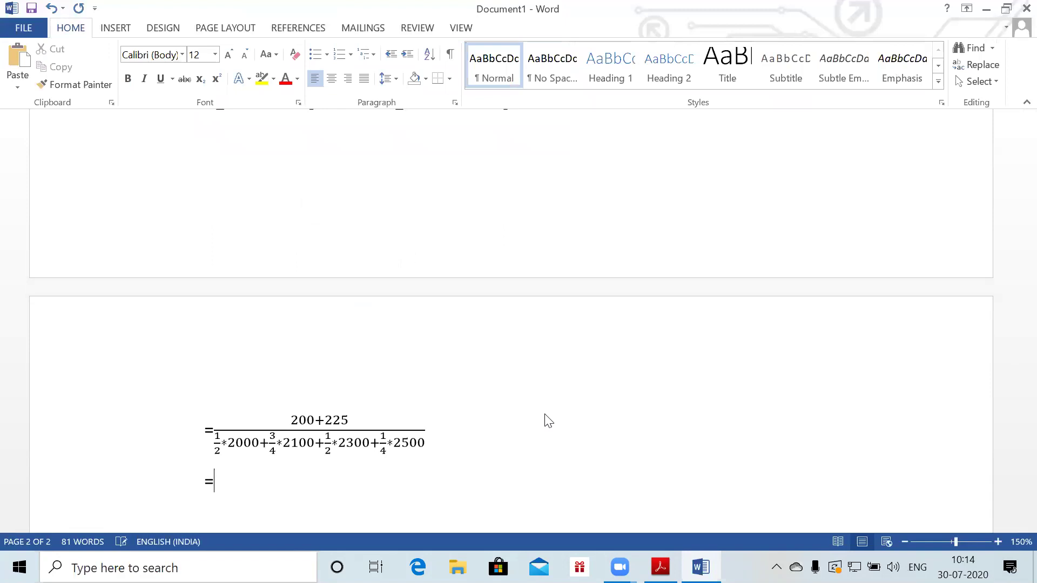
pyautogui.write('0.097701')
pyautogui.press('Return')
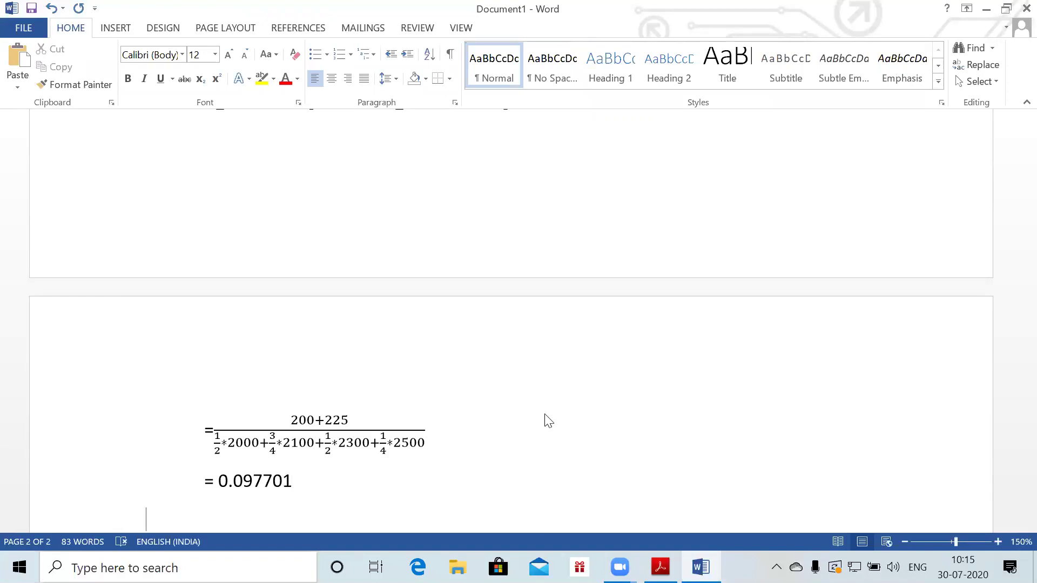
pyautogui.keyDown('ctrl'); pyautogui.scroll(-3, 549, 420); pyautogui.keyUp('ctrl')
pyautogui.keyDown('ctrl'); pyautogui.scroll(-2, 547, 416); pyautogui.keyUp('ctrl')
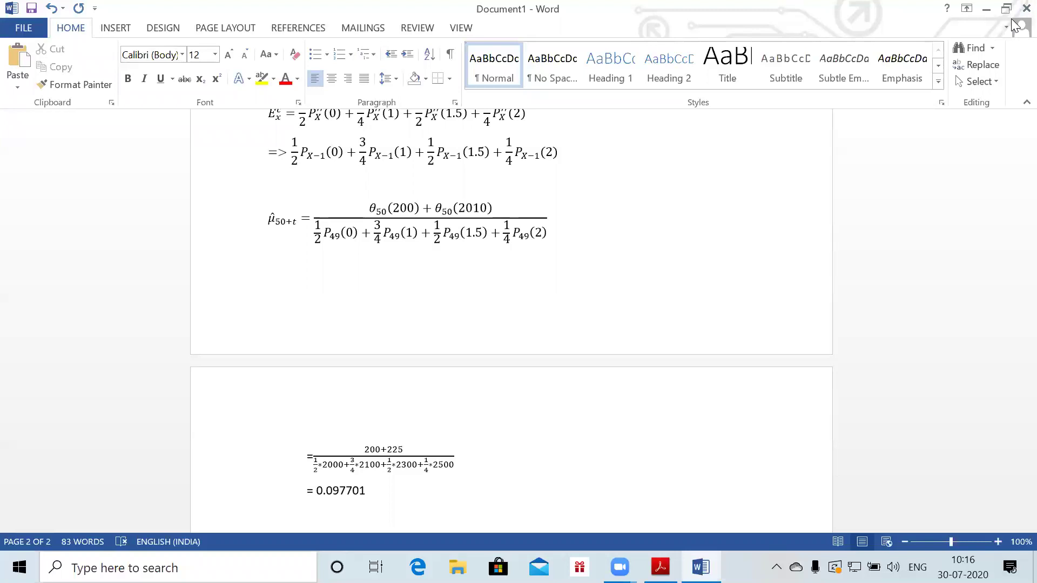
pyautogui.keyDown('ctrl'); pyautogui.scroll(4, 490, 449); pyautogui.keyUp('ctrl')
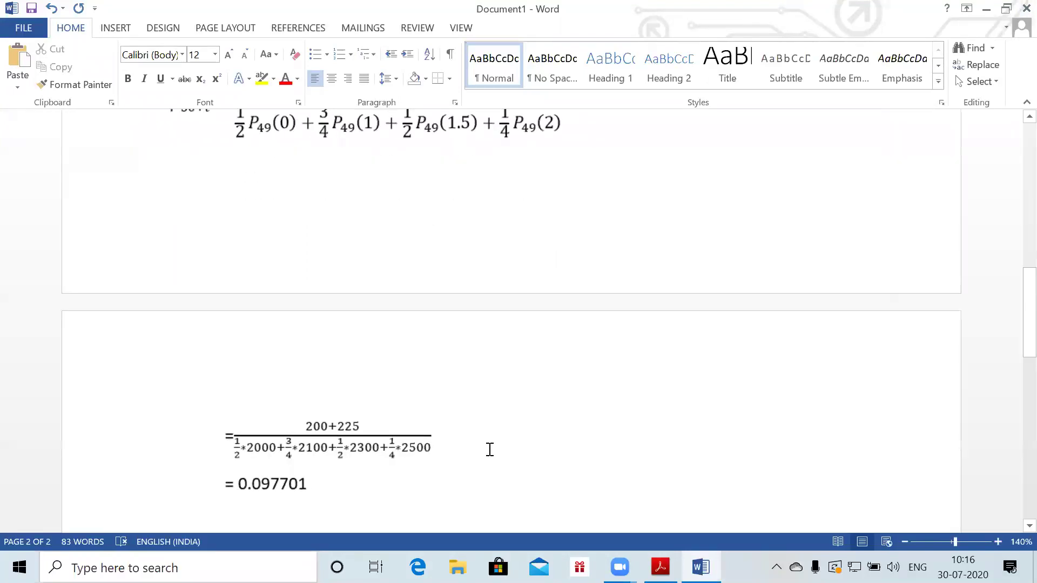
pyautogui.scroll(-1, 490, 449)
pyautogui.scroll(-3, 490, 450)
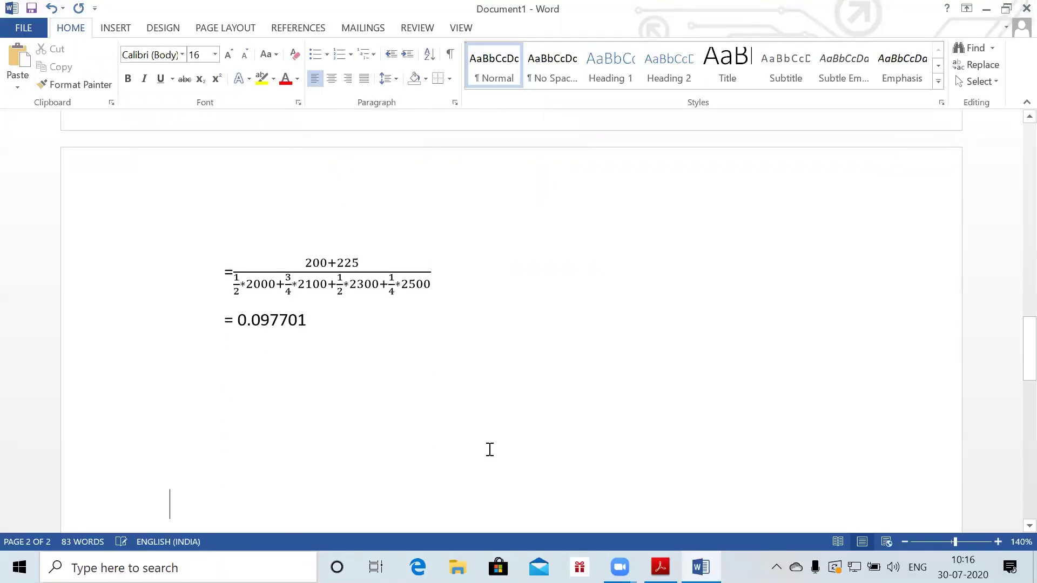
pyautogui.press('BackSpace')
pyautogui.press('BackSpace')
pyautogui.press('Up')
pyautogui.press('Up')
pyautogui.press('Up')
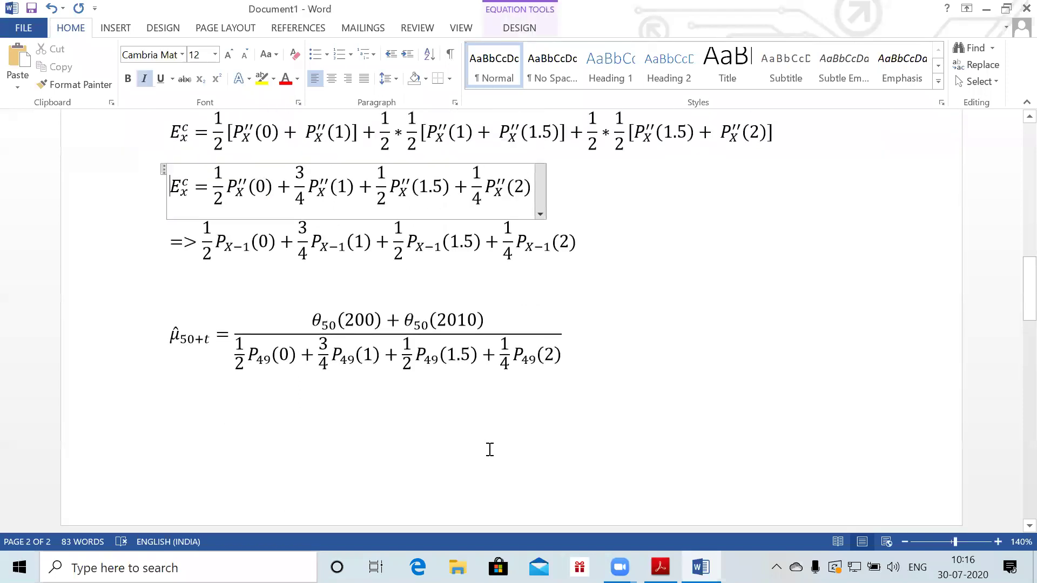
pyautogui.keyDown('ctrl'); pyautogui.scroll(-2, 490, 449); pyautogui.keyUp('ctrl')
pyautogui.keyDown('ctrl'); pyautogui.scroll(-1, 490, 449); pyautogui.keyUp('ctrl')
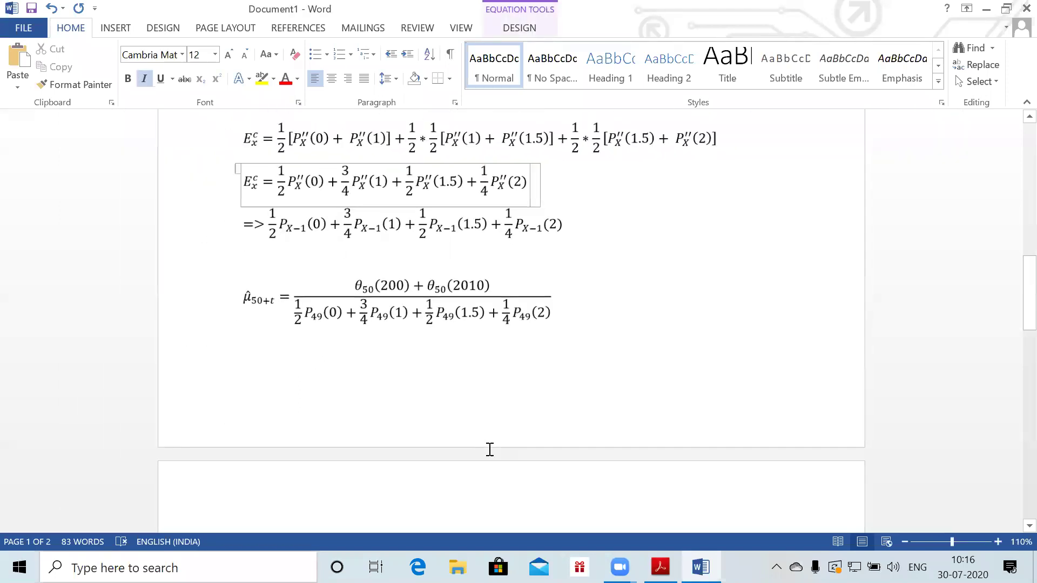
pyautogui.keyDown('ctrl'); pyautogui.scroll(-1, 489, 449); pyautogui.keyUp('ctrl')
pyautogui.keyDown('ctrl'); pyautogui.scroll(-1, 488, 448); pyautogui.keyUp('ctrl')
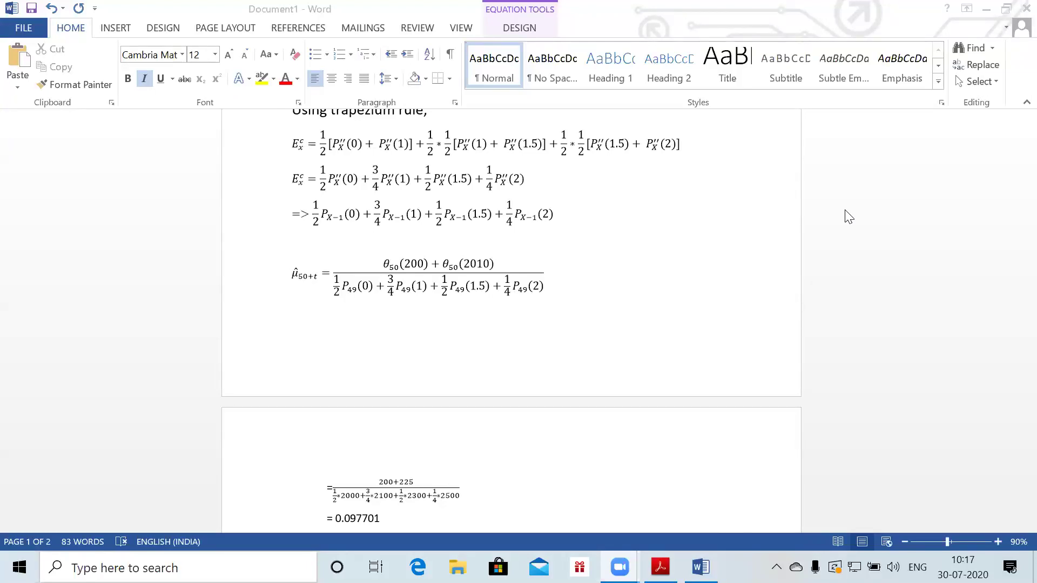
pyautogui.scroll(1, 848, 216)
pyautogui.keyDown('ctrl'); pyautogui.scroll(2, 849, 216); pyautogui.keyUp('ctrl')
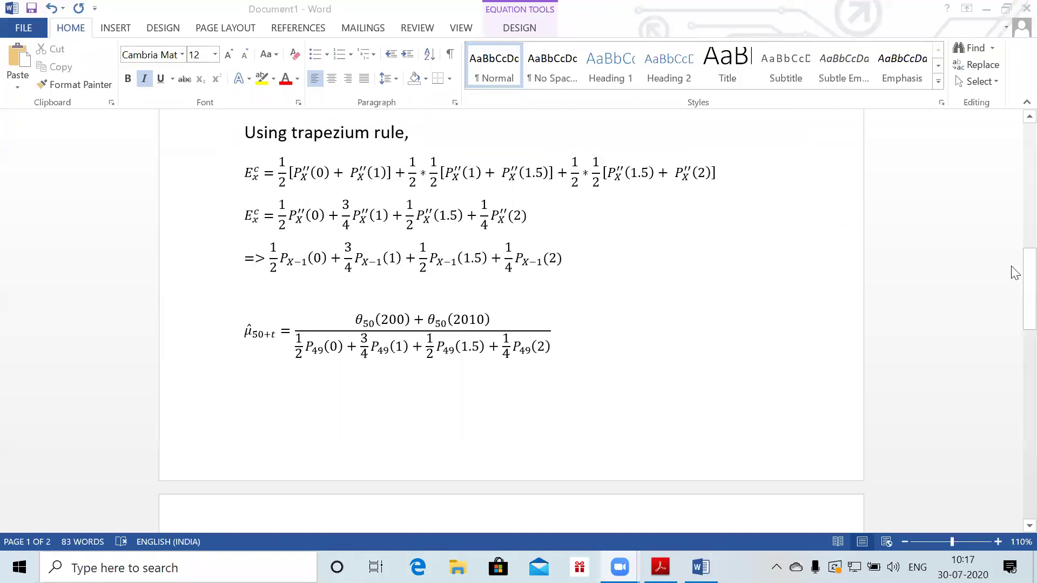
pyautogui.moveTo(1014, 273); pyautogui.dragTo(1014, 304)
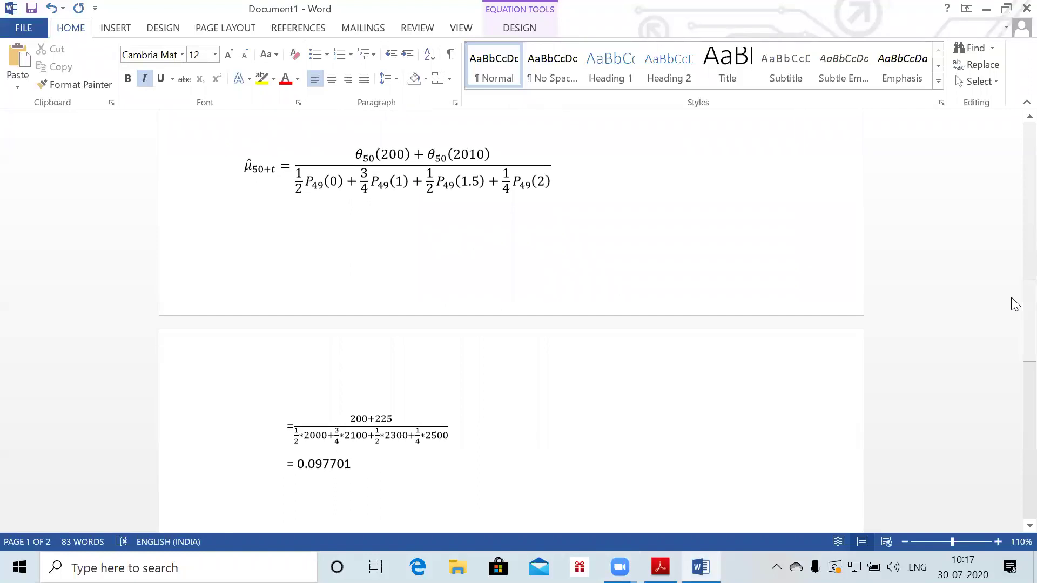
pyautogui.keyDown('ctrl'); pyautogui.scroll(1, 1015, 304); pyautogui.keyUp('ctrl')
pyautogui.keyDown('ctrl'); pyautogui.scroll(1, 1015, 304); pyautogui.keyUp('ctrl')
pyautogui.moveTo(1014, 304); pyautogui.dragTo(1015, 319)
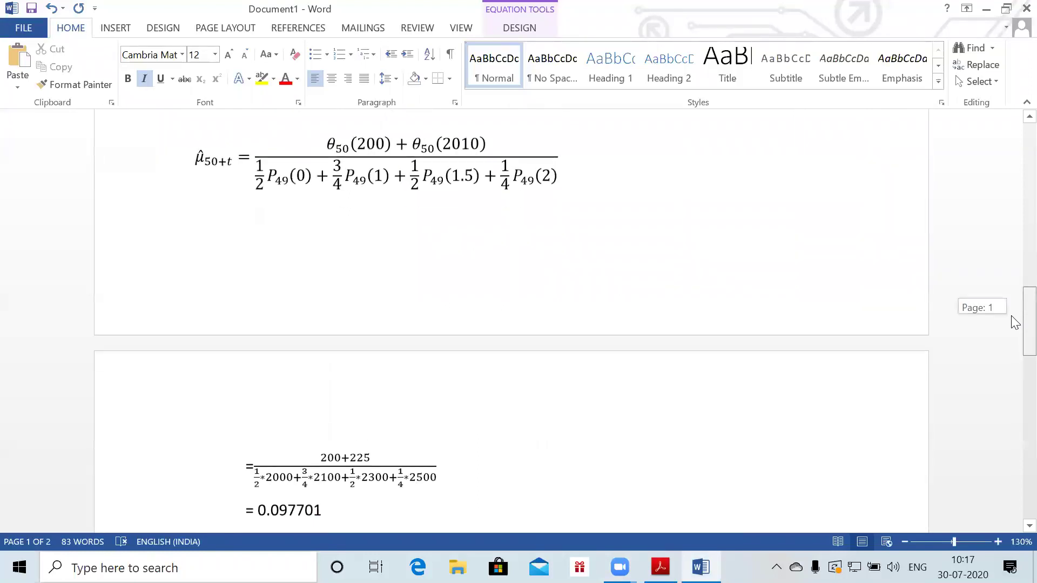
pyautogui.scroll(1, 1015, 320)
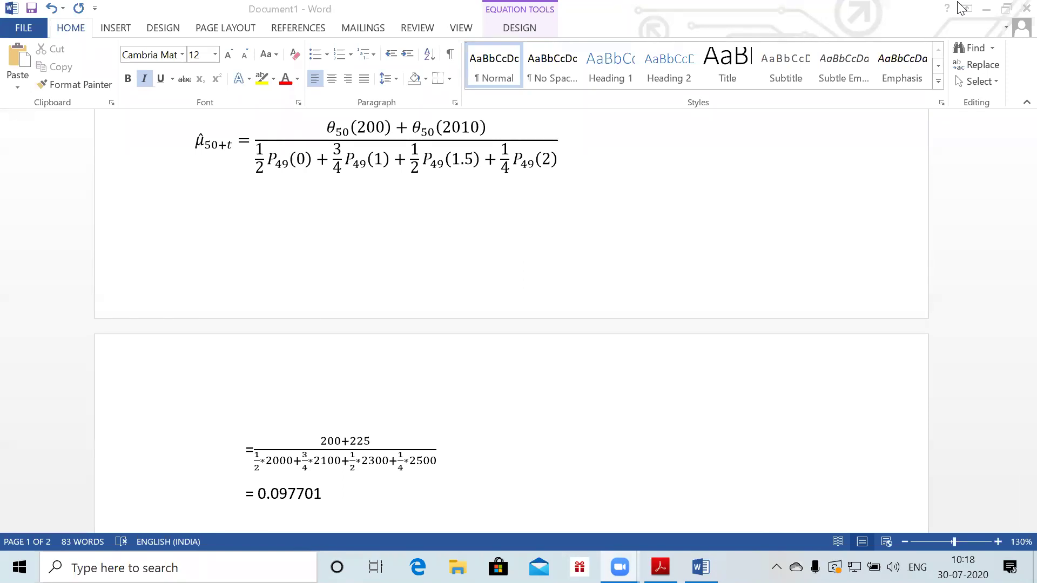
# Add blank lines after 0.097701 and switch to the question PDF in Acrobat Reader
pyautogui.click(387, 493)
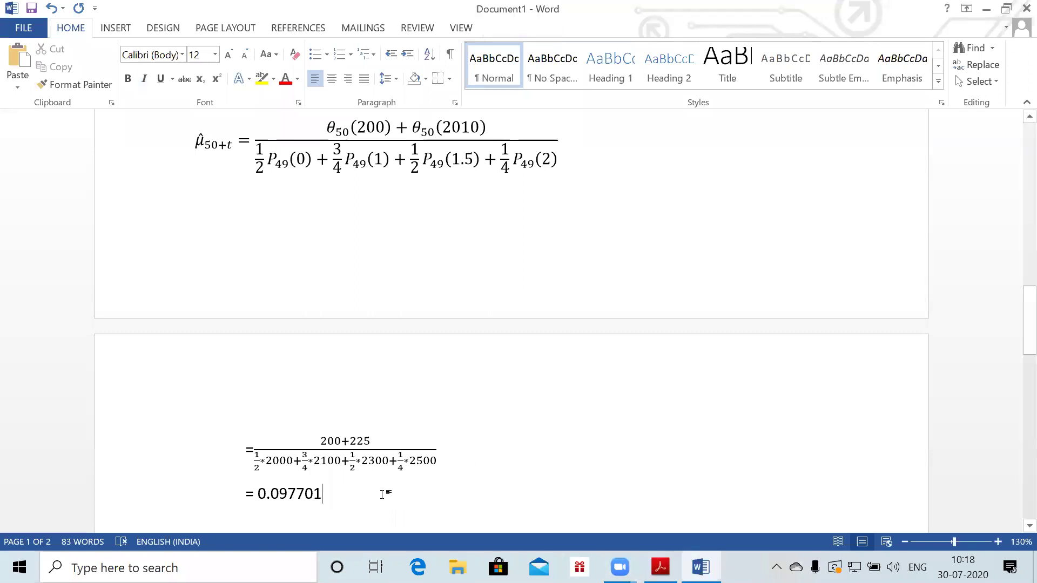
pyautogui.press('Return')
pyautogui.press('Return')
pyautogui.press('Return')
pyautogui.press('Return')
pyautogui.press('Return')
pyautogui.press('Return')
pyautogui.press('Return')
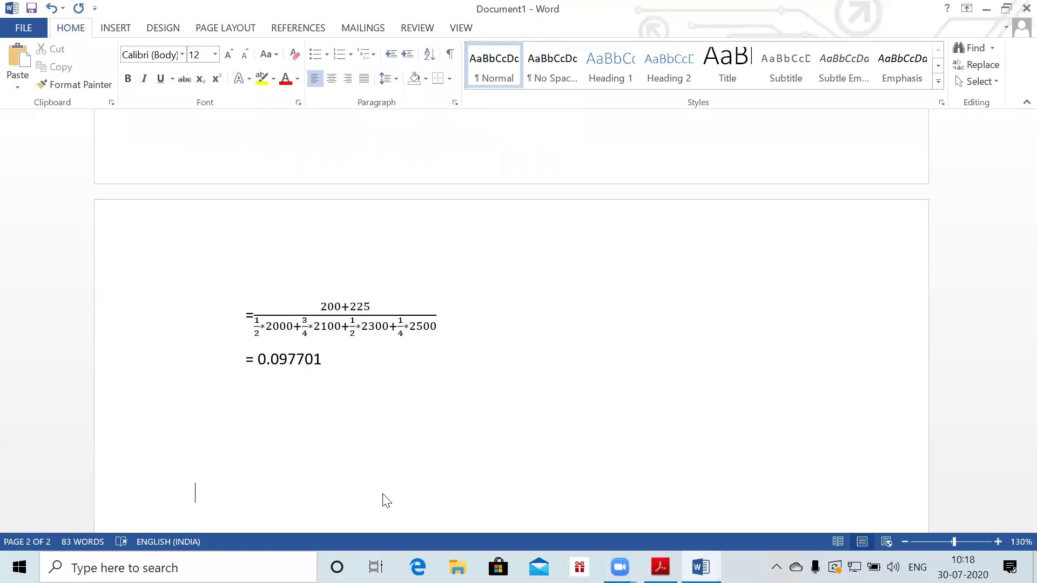
pyautogui.hotkey('alt', 'Tab')
pyautogui.hotkey('alt', 'Tab')
pyautogui.hotkey('alt', 'Tab')
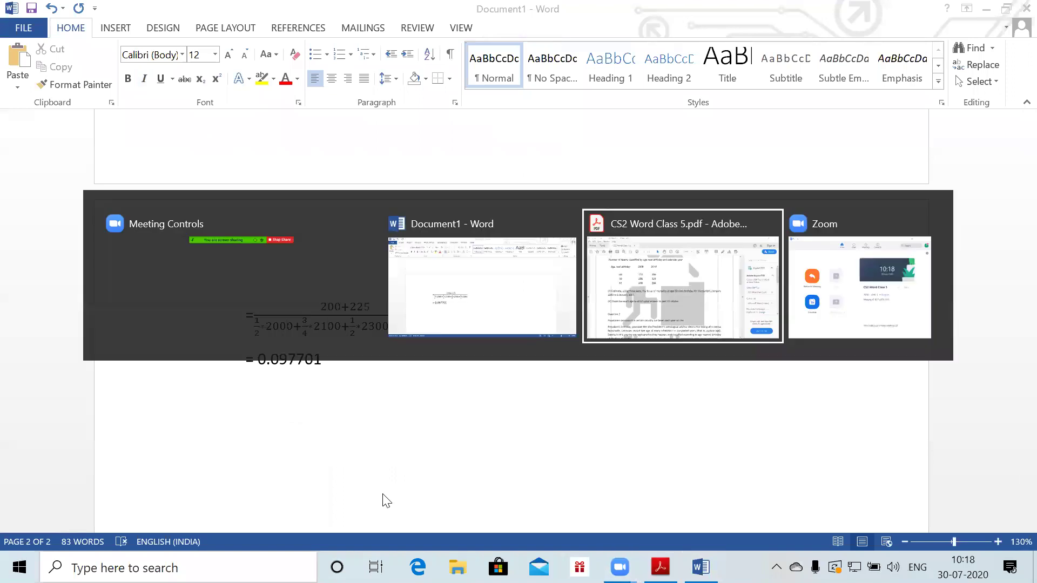
pyautogui.scroll(-2, 381, 493)
pyautogui.scroll(-1, 382, 493)
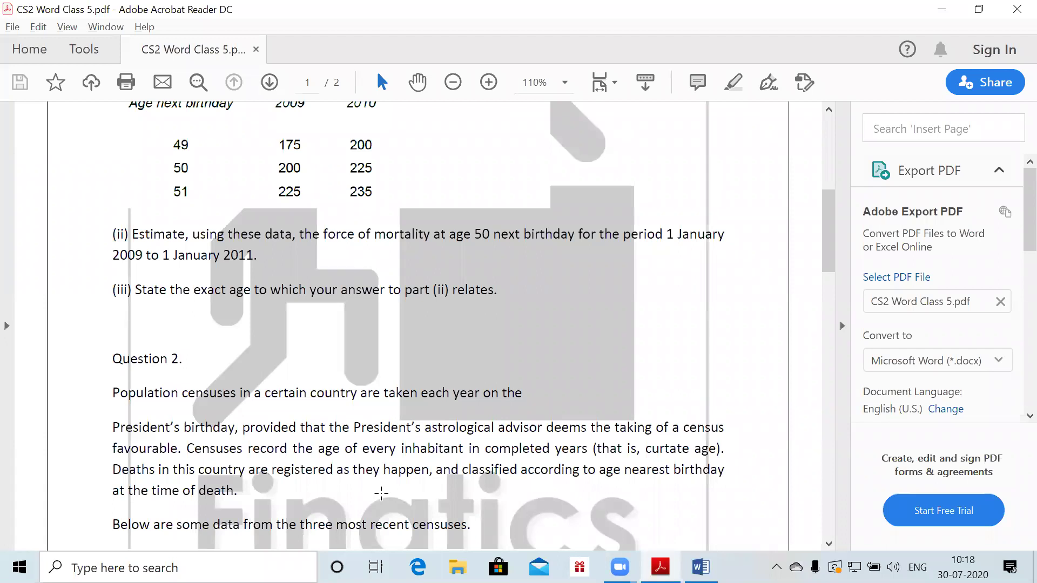
# Scroll the question PDF past the census table to page 2's Question 2 parts (i) and (ii)
pyautogui.scroll(-2, 381, 492)
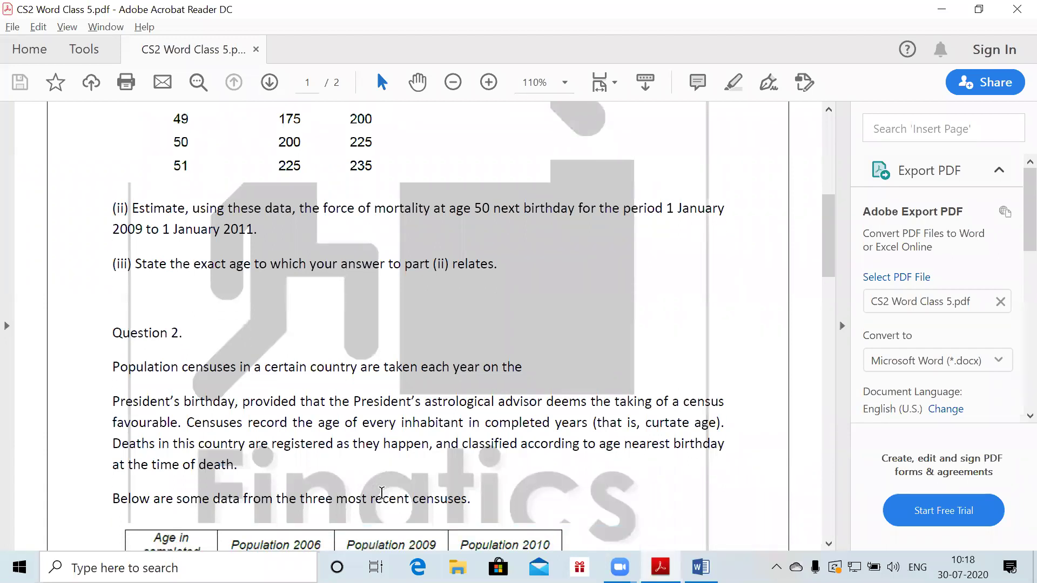
pyautogui.scroll(-1, 381, 493)
pyautogui.scroll(-1, 381, 493)
pyautogui.scroll(-1, 381, 492)
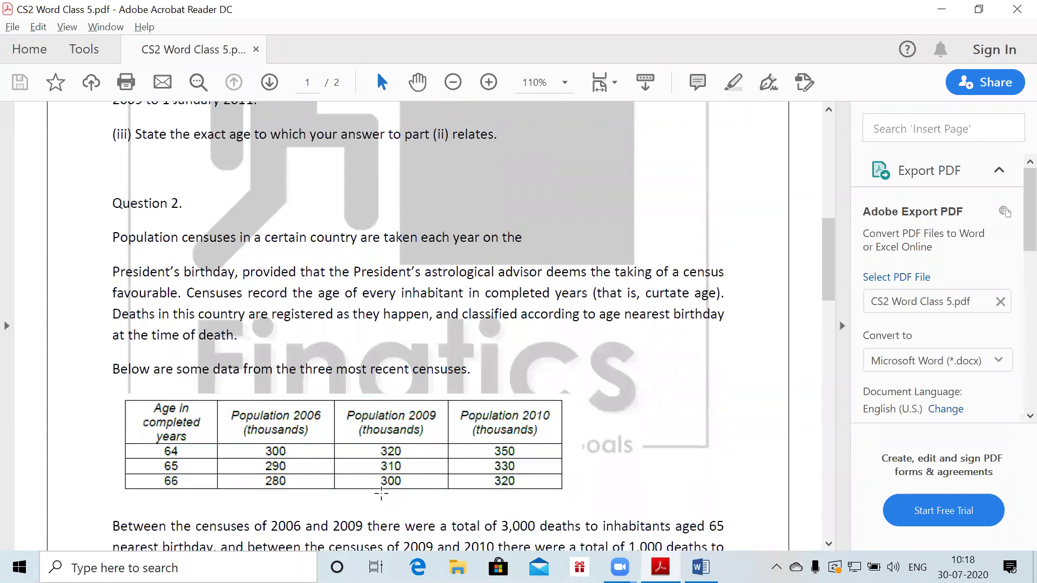
pyautogui.scroll(-1, 381, 492)
pyautogui.scroll(-1, 382, 493)
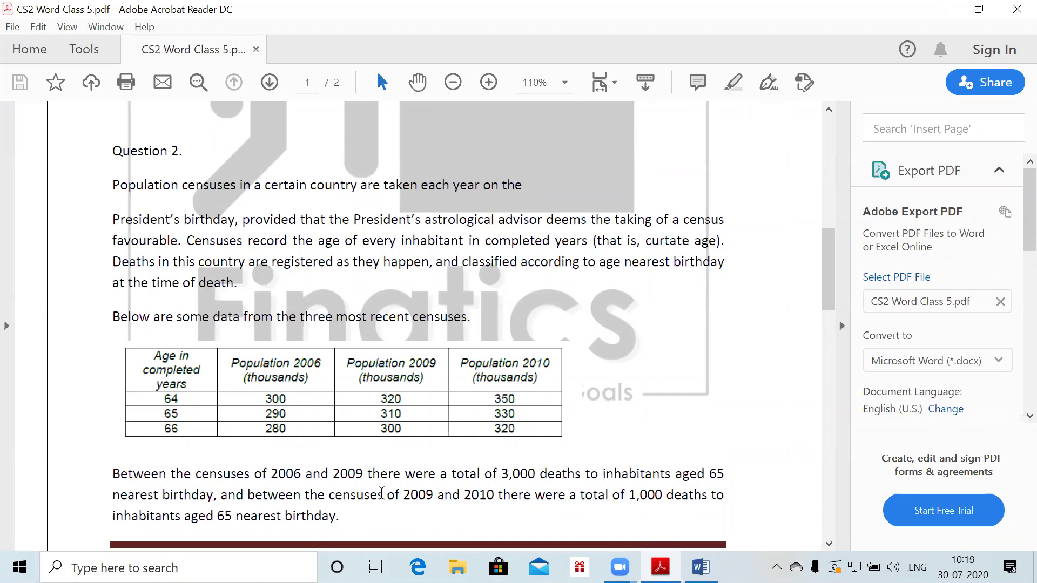
pyautogui.scroll(-2, 381, 493)
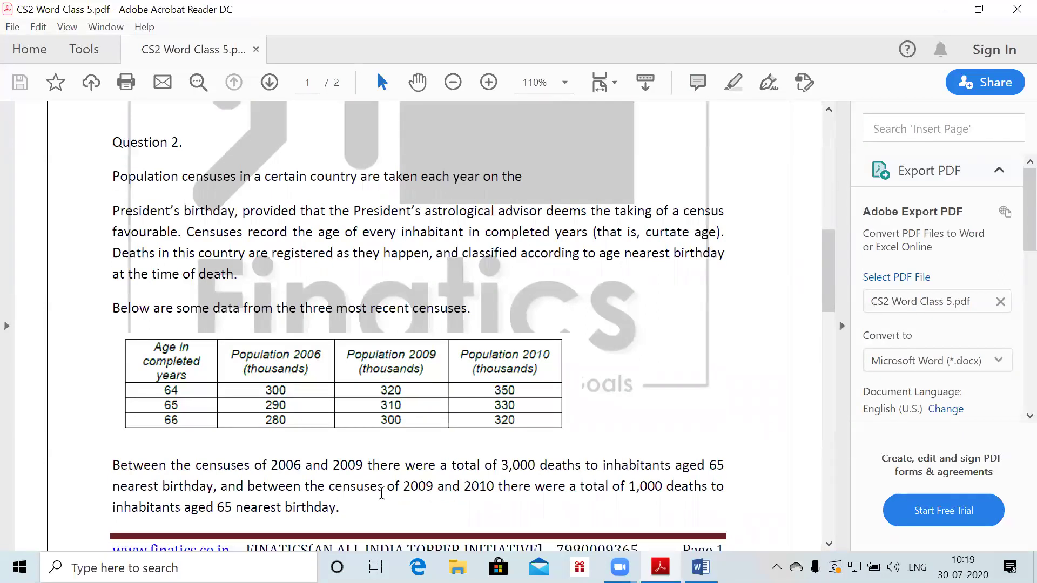
pyautogui.scroll(-3, 382, 493)
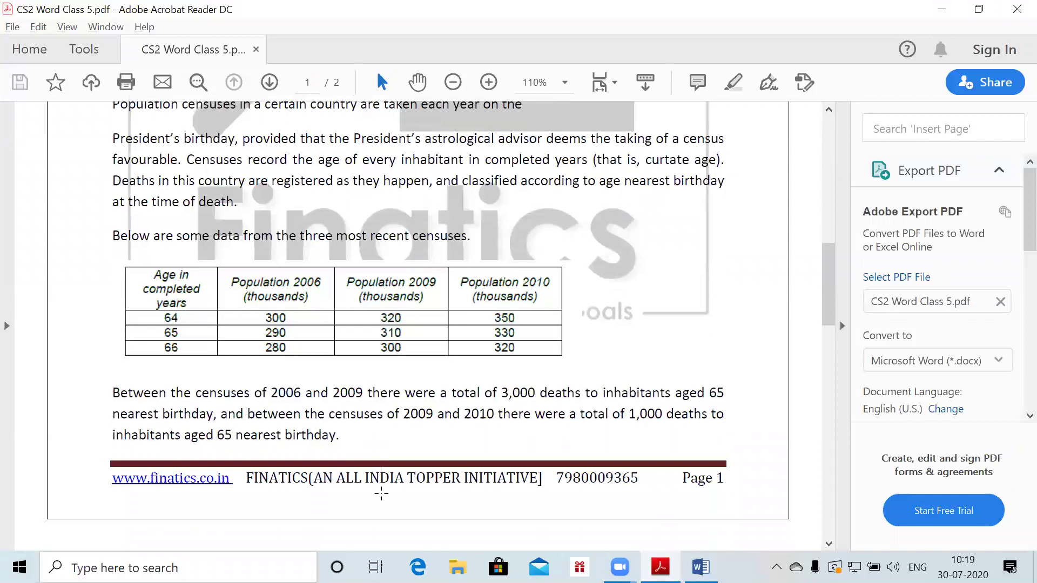
pyautogui.scroll(2, 382, 493)
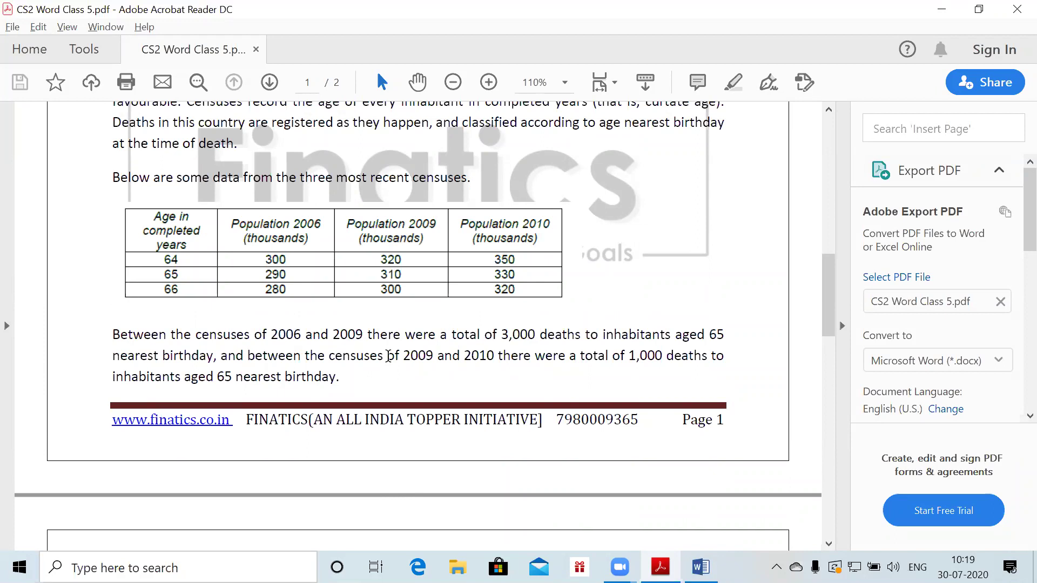
pyautogui.scroll(-2, 388, 355)
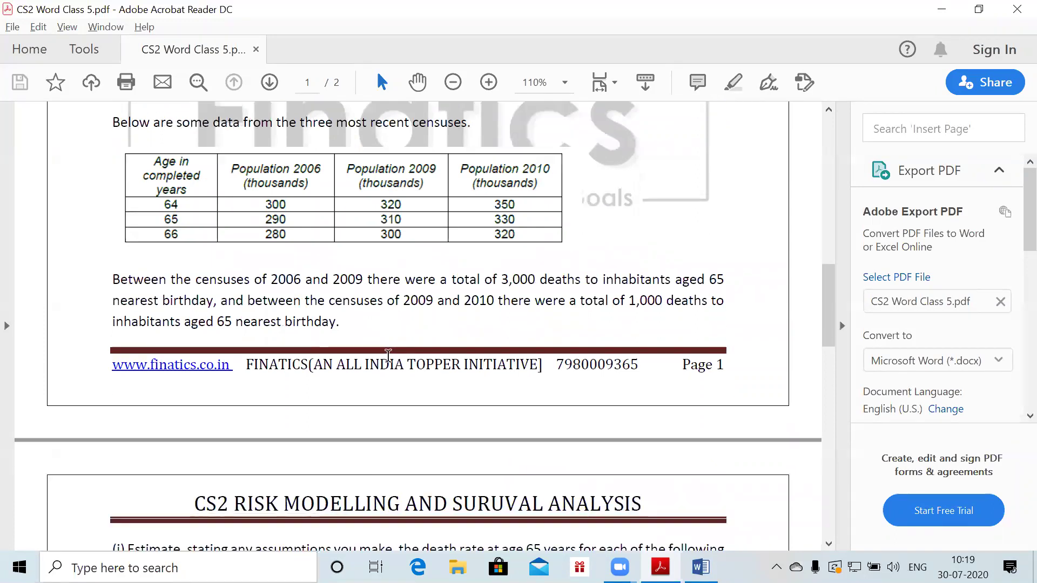
pyautogui.scroll(-3, 390, 359)
pyautogui.scroll(-1, 389, 360)
pyautogui.scroll(-1, 389, 360)
pyautogui.scroll(-1, 389, 358)
pyautogui.scroll(-1, 388, 357)
pyautogui.scroll(-1, 388, 357)
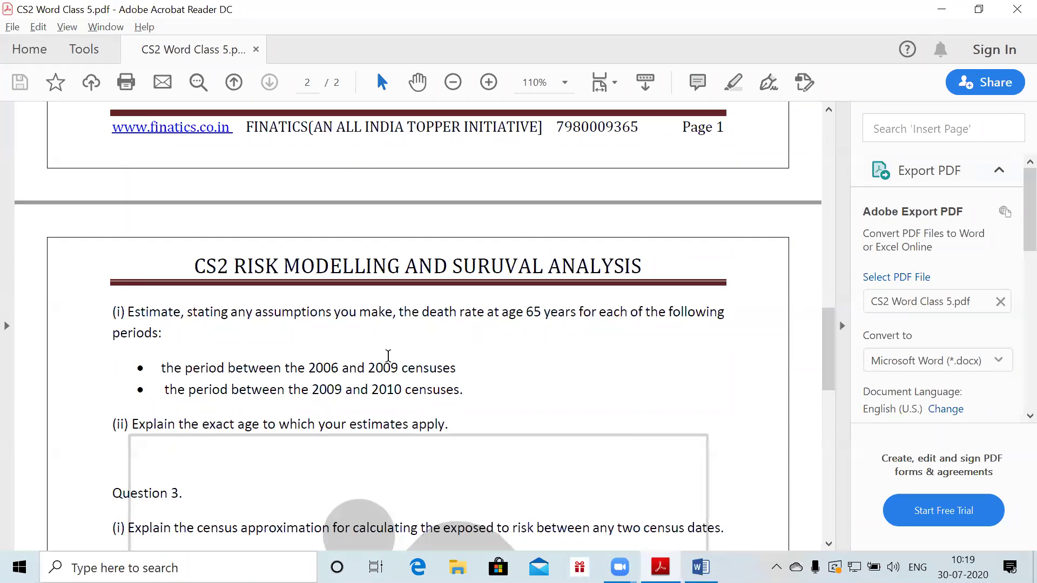
pyautogui.scroll(-2, 388, 356)
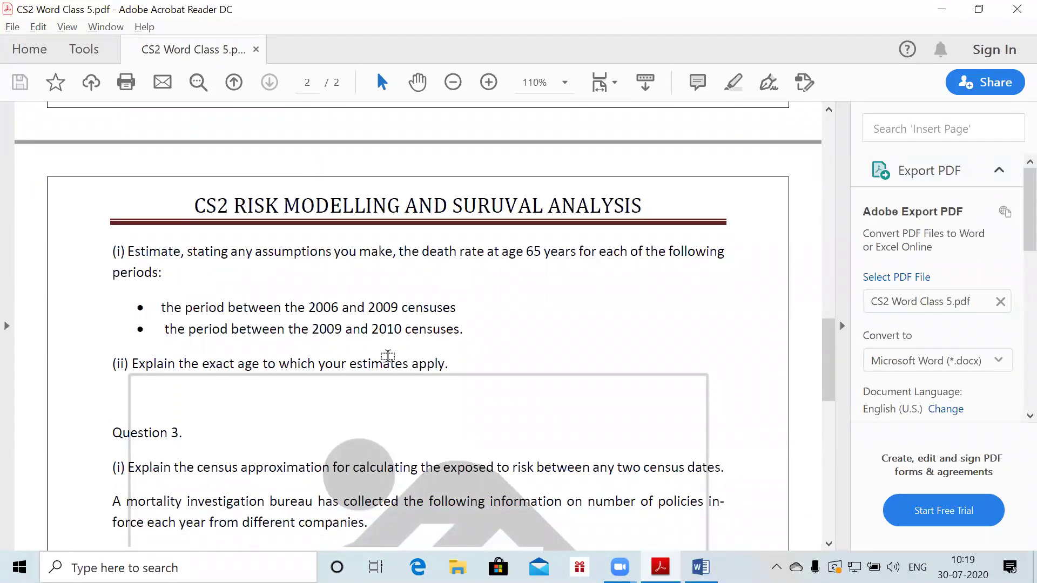
# Back in Word, type the heading 'Question 2.' on page 3
pyautogui.hotkey('alt', 'Tab')
pyautogui.hotkey('alt', 'Tab')
pyautogui.scroll(-3, 390, 359)
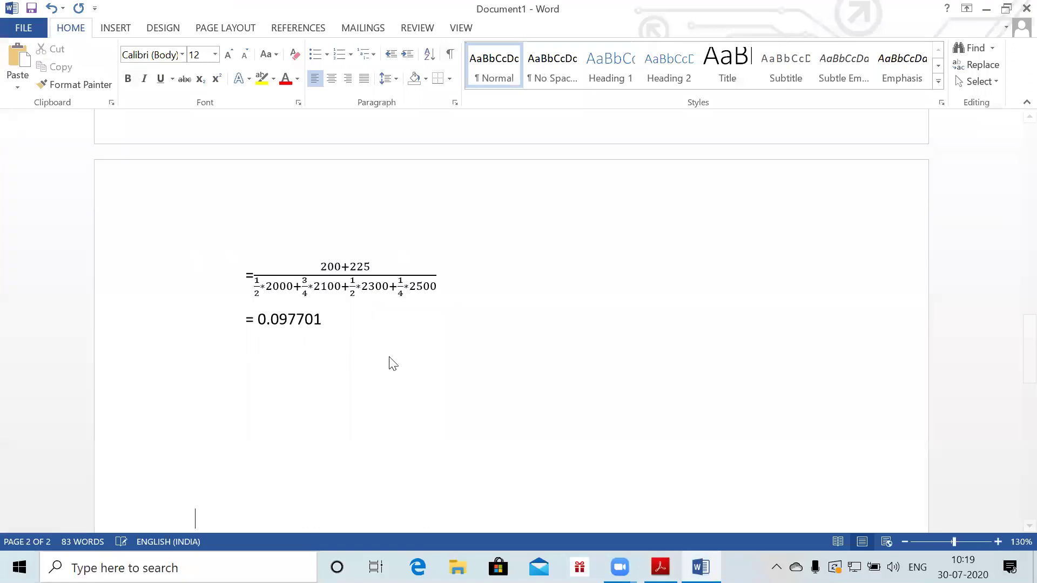
pyautogui.scroll(-10, 389, 357)
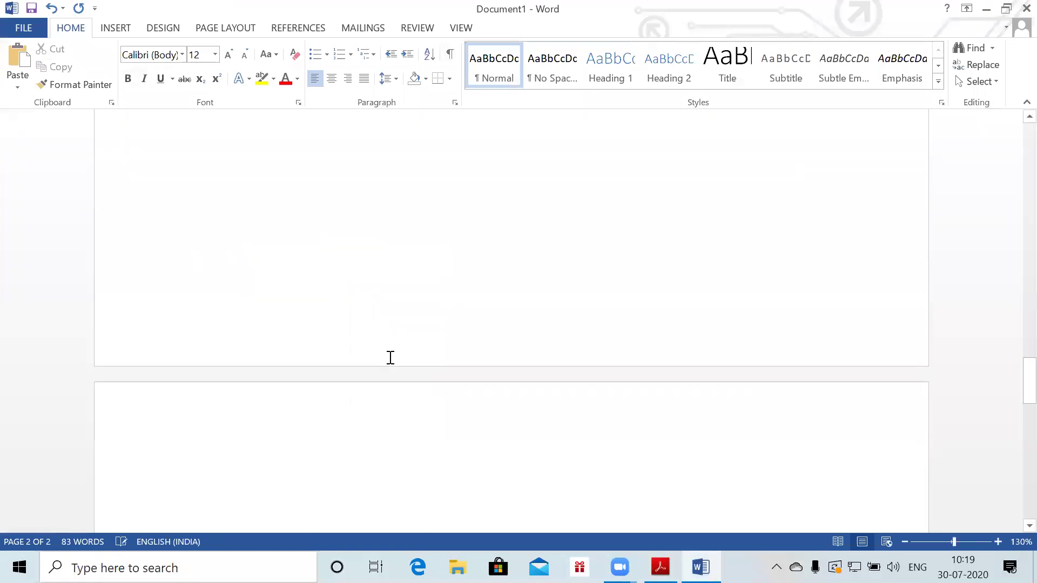
pyautogui.write('Question 2.')
pyautogui.press('Return')
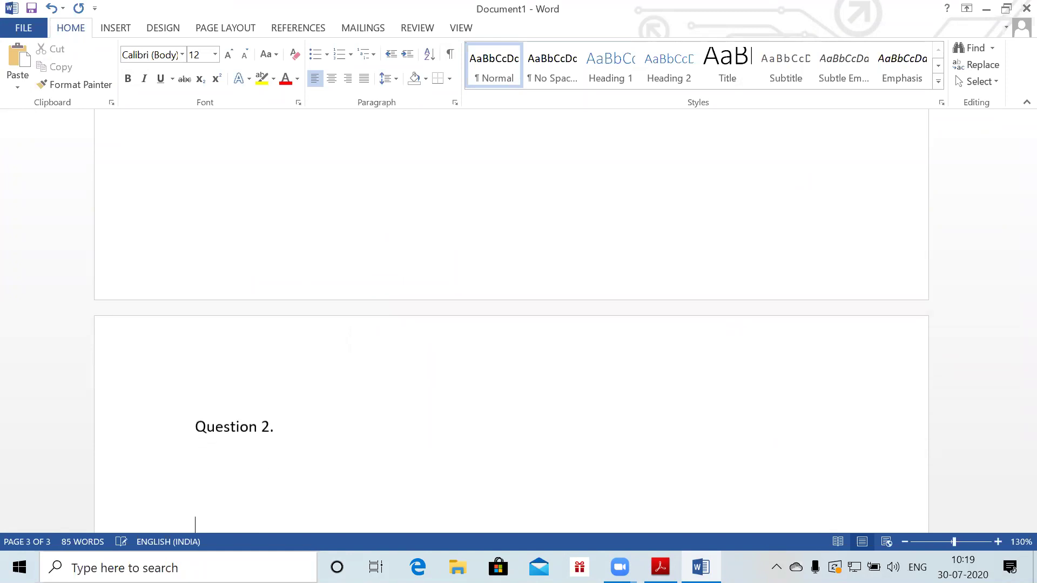
# Add an auto-numbered '(i)' part label below the heading, discarding an empty equation
pyautogui.write('(i)')
pyautogui.press('Return')
pyautogui.press('Return')
pyautogui.press('Return')
pyautogui.press('Return')
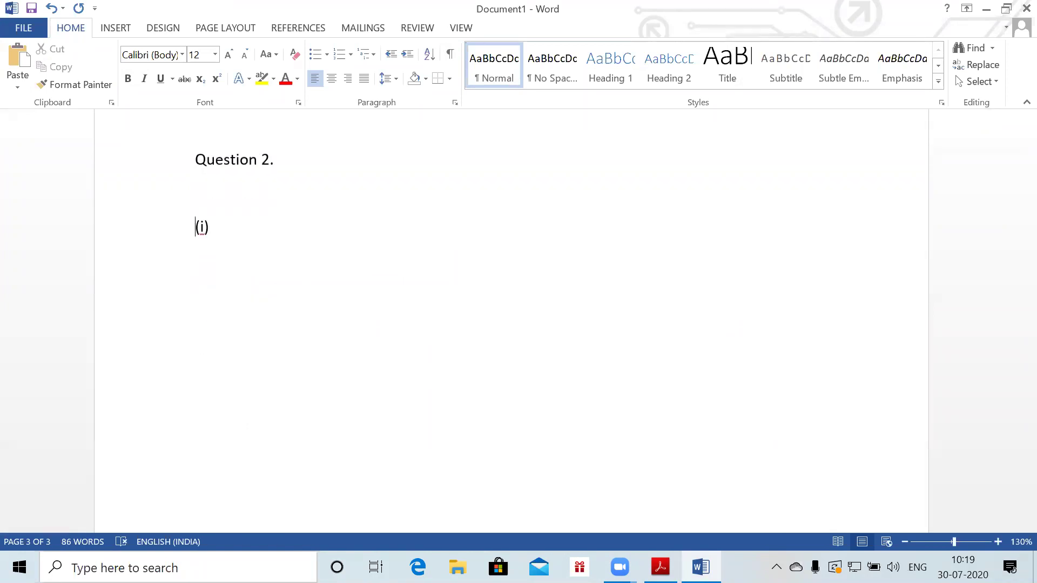
pyautogui.press('space')
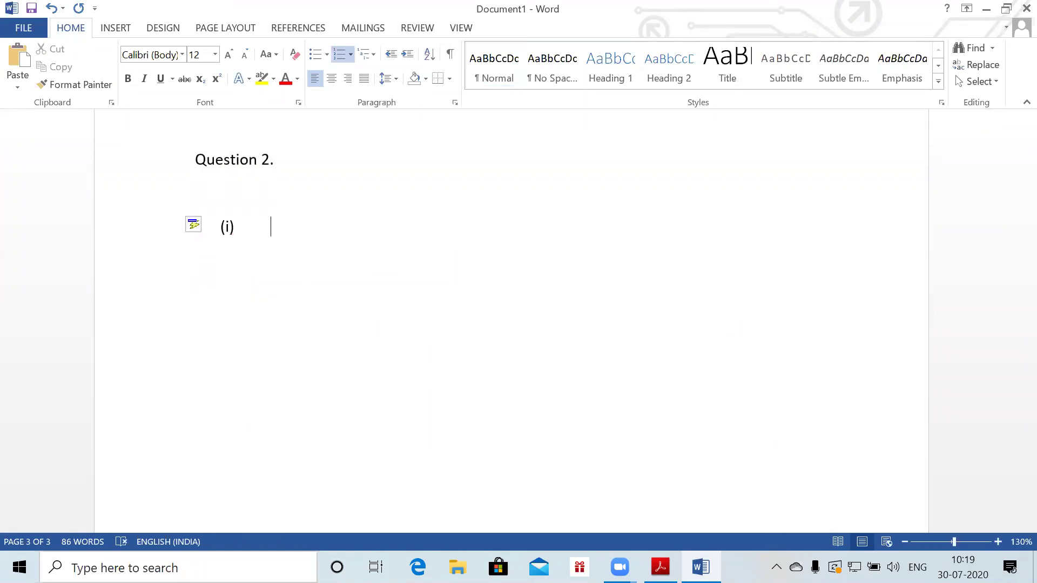
pyautogui.hotkey('alt', '=')
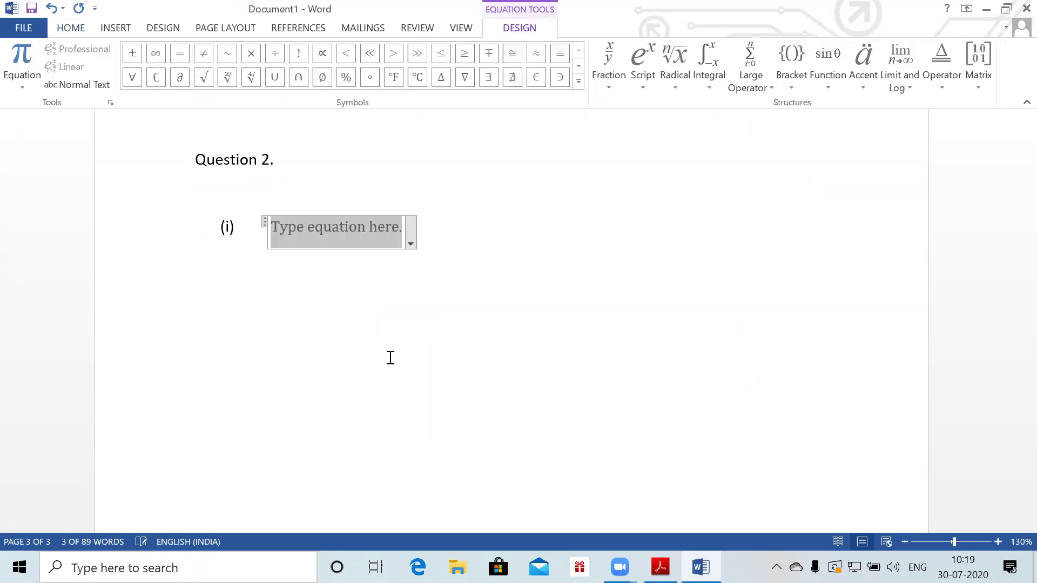
pyautogui.press('BackSpace')
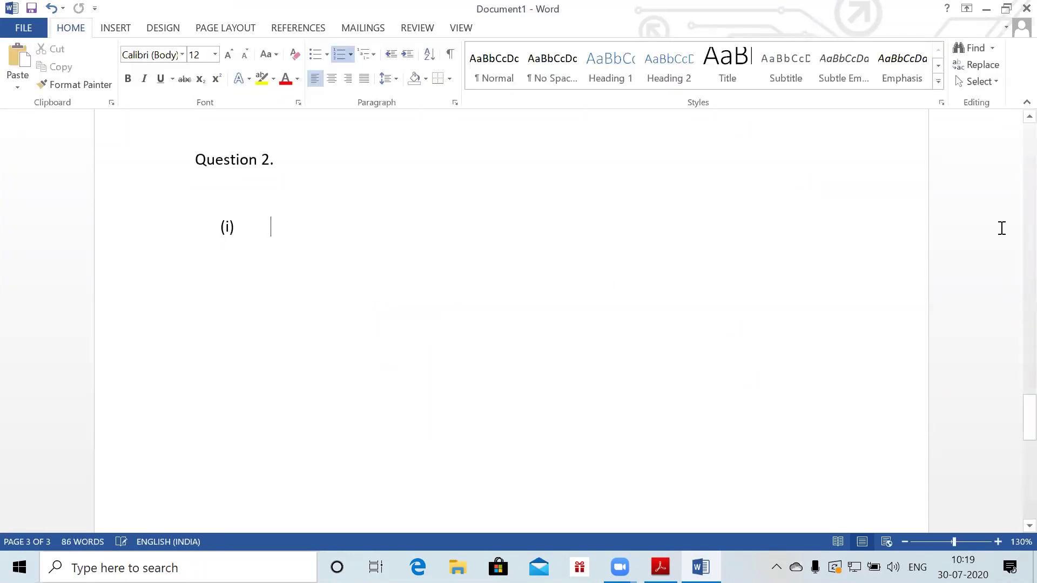
pyautogui.moveTo(1014, 422); pyautogui.dragTo(1019, 168)
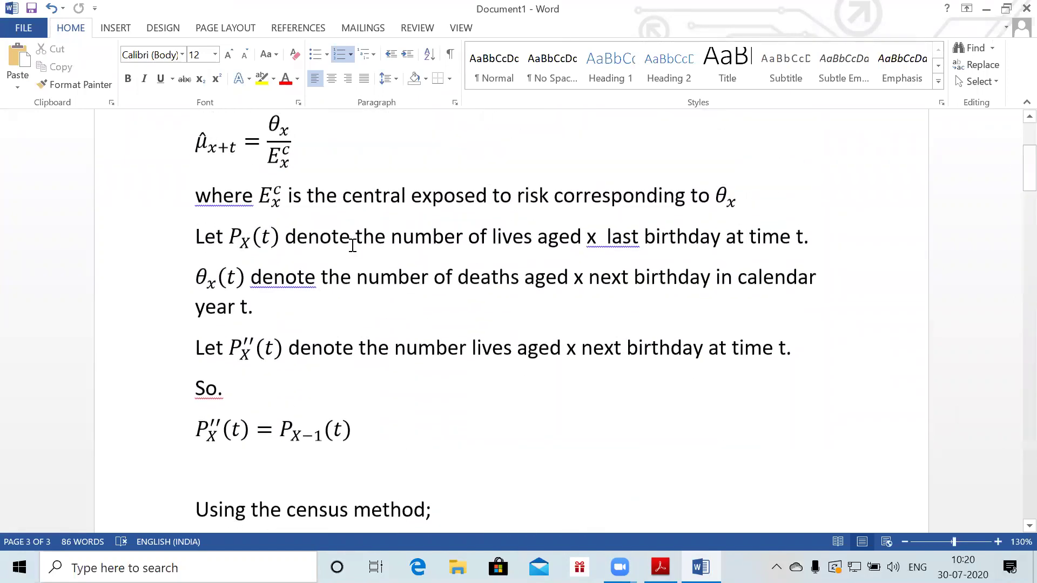
# Paste the copied P''x(t) definition line into part (i) and remove the empty (ii) item
pyautogui.click(174, 351)
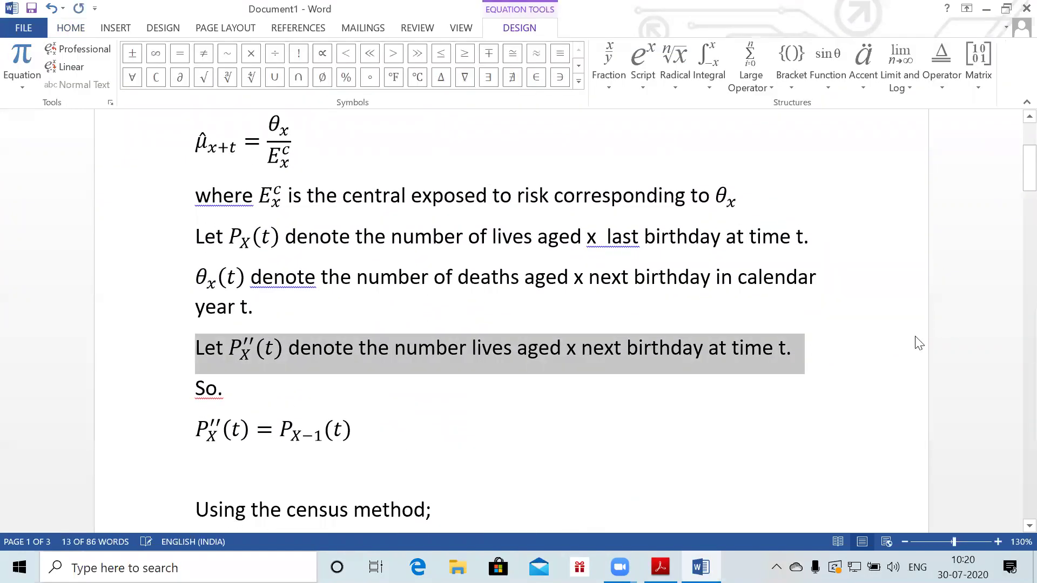
pyautogui.moveTo(1020, 167); pyautogui.dragTo(1013, 406)
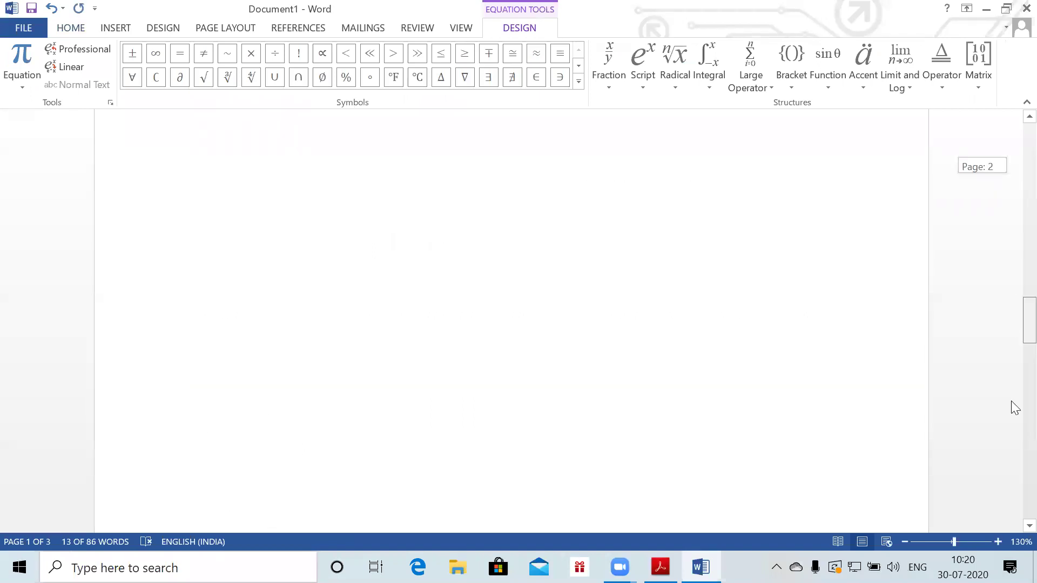
pyautogui.click(331, 336)
pyautogui.hotkey('ctrl', 'v')
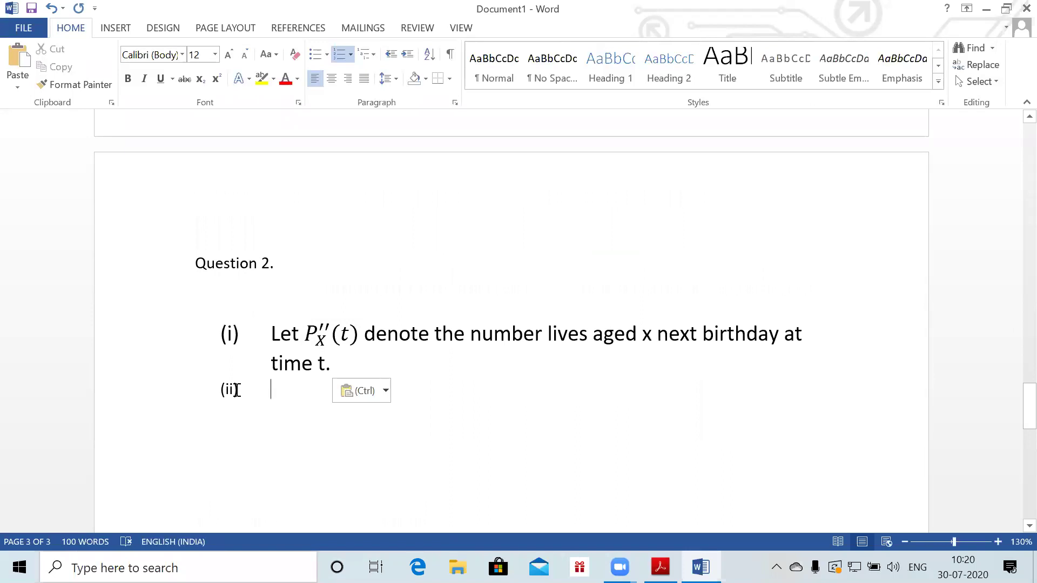
pyautogui.press('BackSpace')
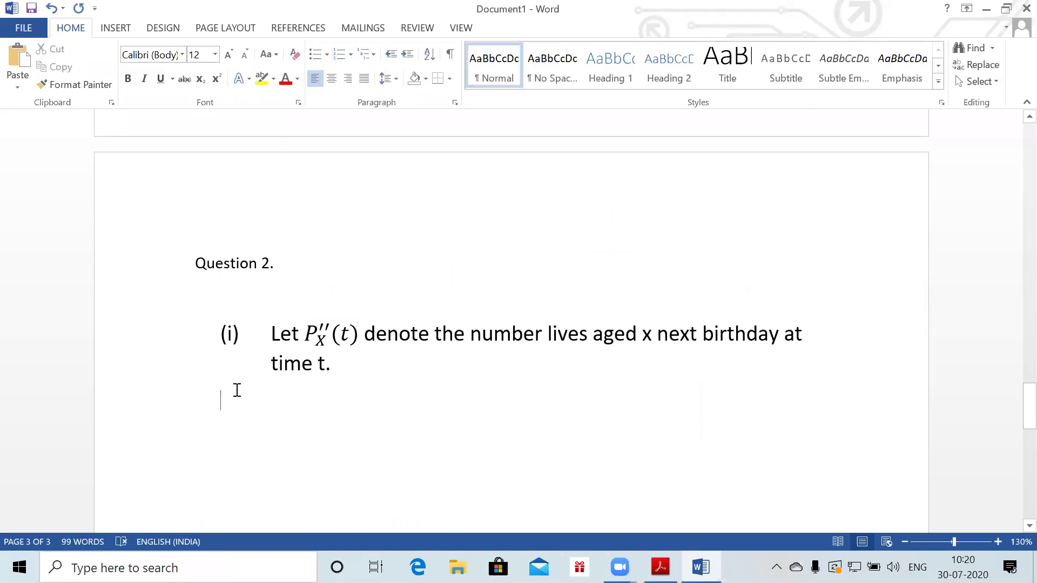
# Change 'next' to 'nearest', append ', measured in years from President's birthday in 2006.', and start an unnumbered line
pyautogui.click(700, 338)
pyautogui.press('BackSpace')
pyautogui.press('BackSpace')
pyautogui.press('BackSpace')
pyautogui.write('arest')
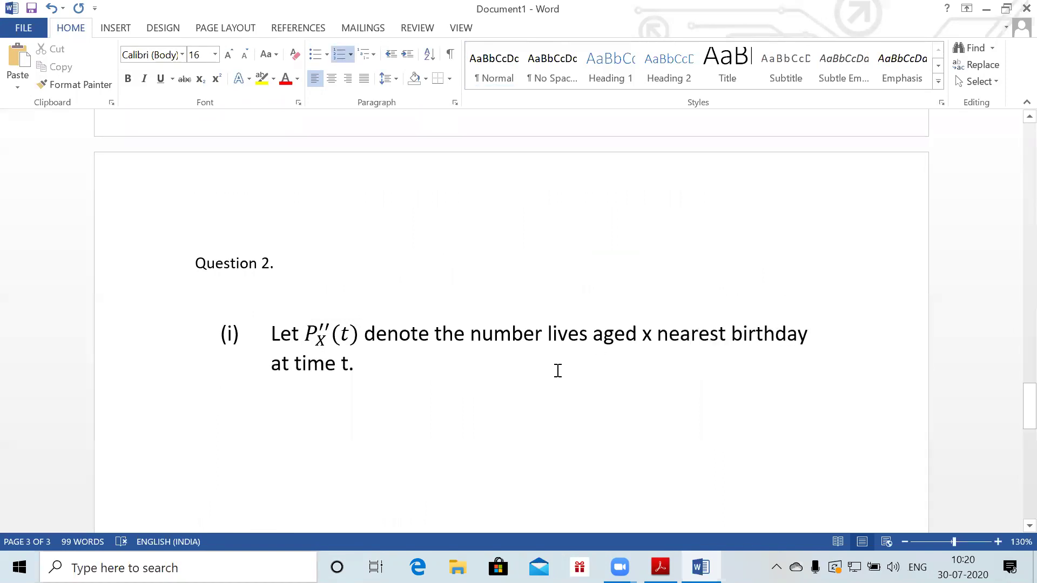
pyautogui.press('BackSpace')
pyautogui.write(', measured in years ')
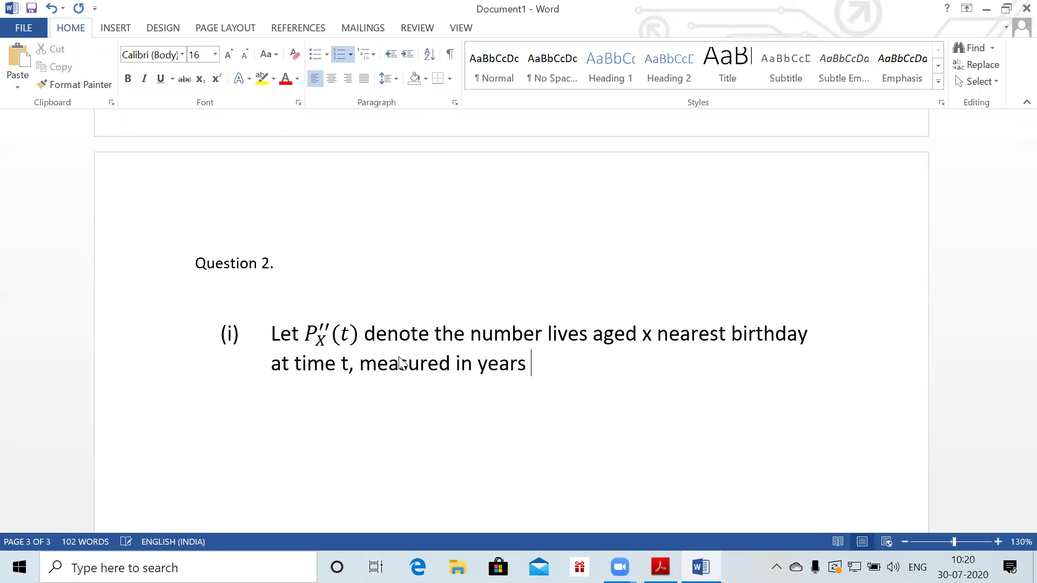
pyautogui.write("fromPresident's birthdaty")
pyautogui.press('BackSpace')
pyautogui.press('BackSpace')
pyautogui.press('BackSpace')
pyautogui.write('ay in 2006.')
pyautogui.press('Return')
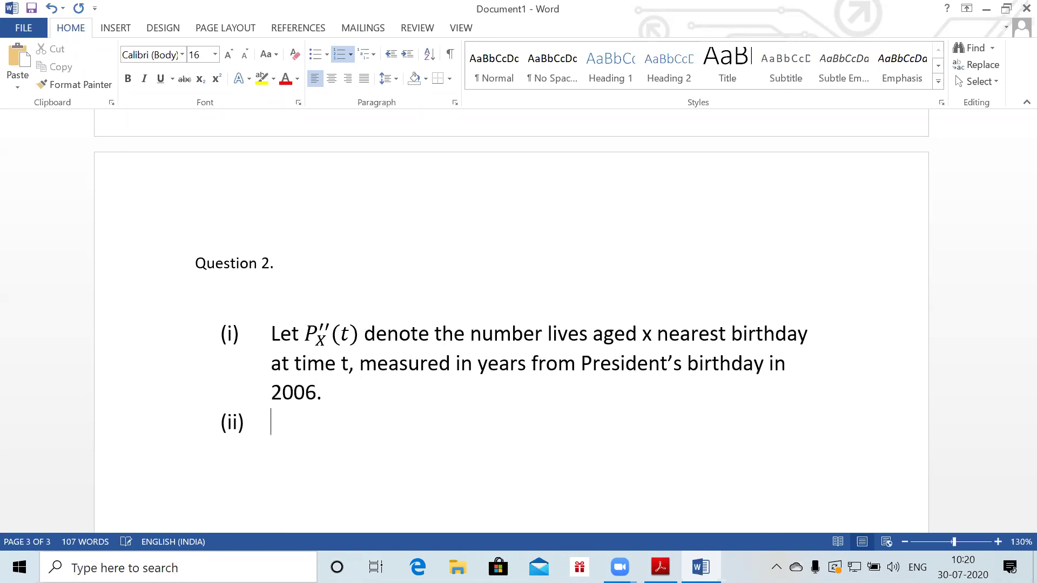
pyautogui.press('BackSpace')
pyautogui.press('BackSpace')
# Type 'The central exposed to risk for age x for each of the two periods' at the left margin
pyautogui.write('The')
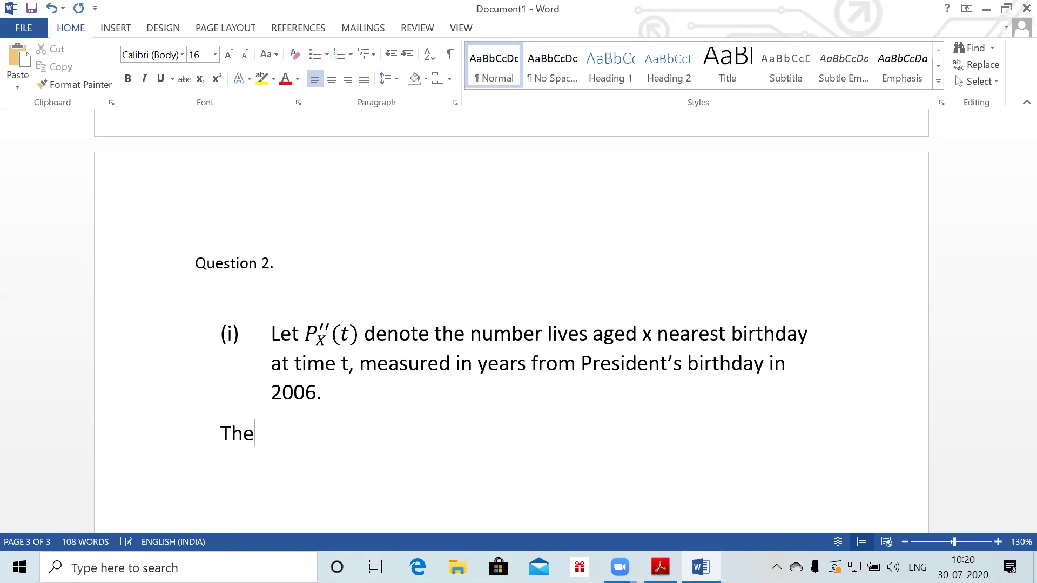
pyautogui.press('BackSpace')
pyautogui.write('e central exposed to risk for age x ')
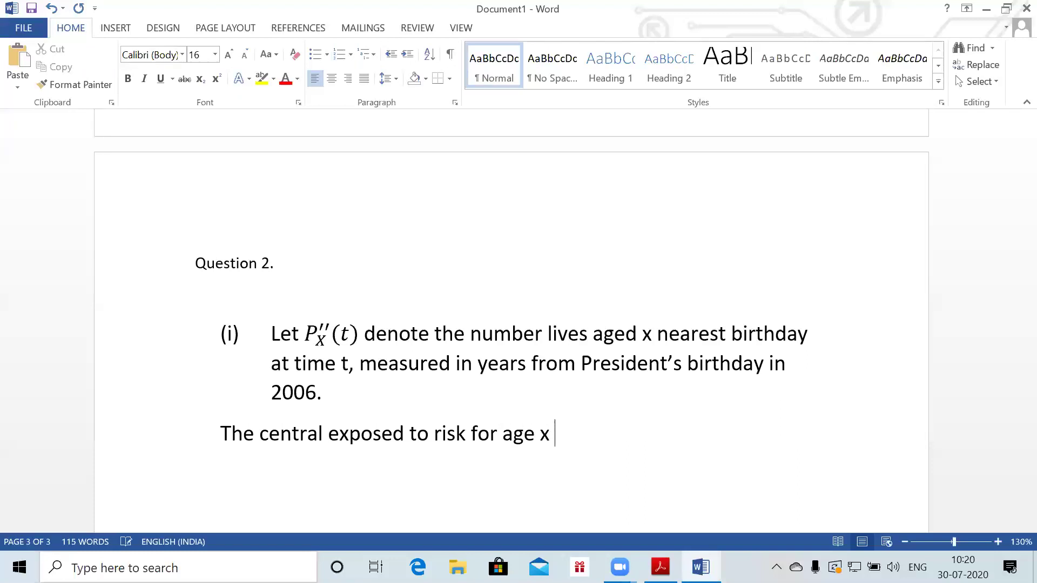
pyautogui.write('for each of the two periods')
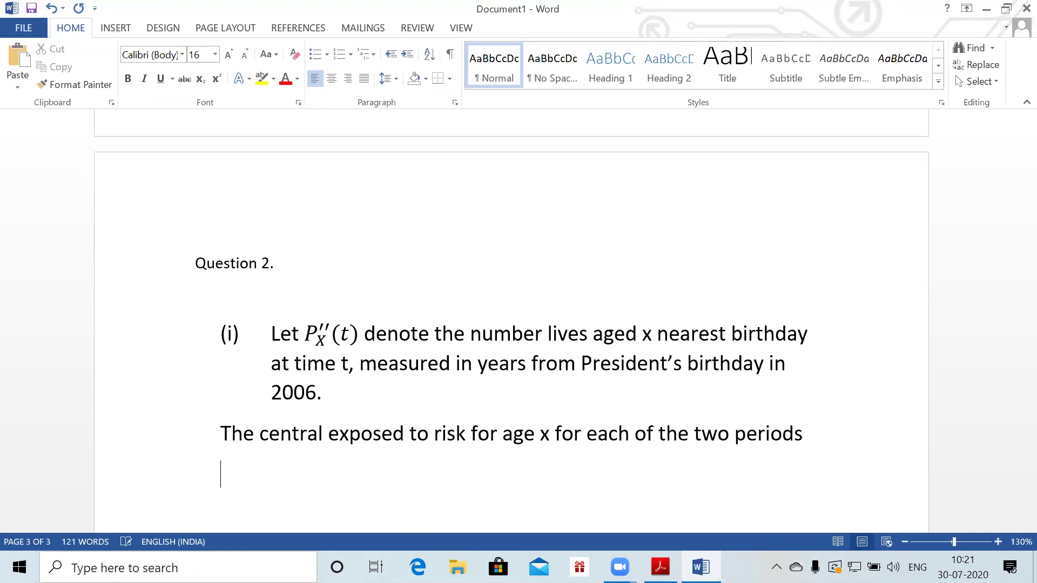
# On a new line, insert the equation E_x^c = ∫₀³ P''_X(t)dt followed by the word 'and'
pyautogui.press('Return')
pyautogui.hotkey('alt', '=')
pyautogui.write('E')
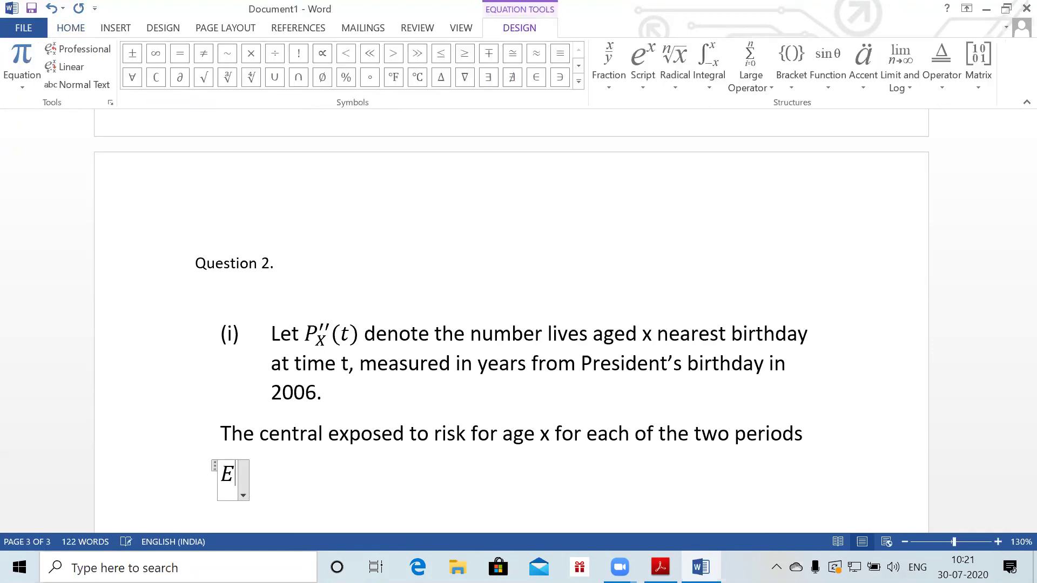
pyautogui.write('_x')
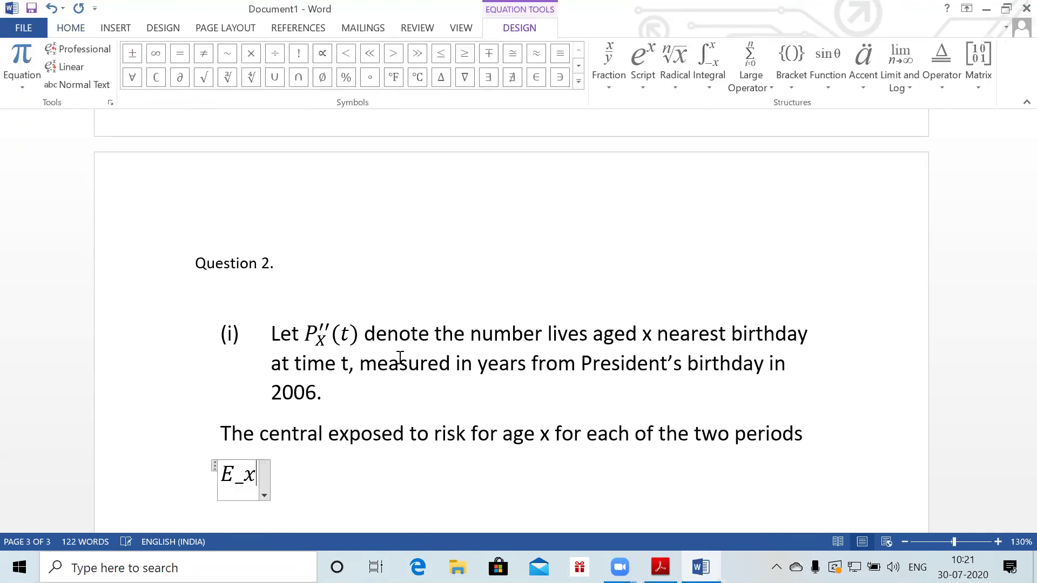
pyautogui.write('^')
pyautogui.write('c =')
pyautogui.write('\\int _0^3 ')
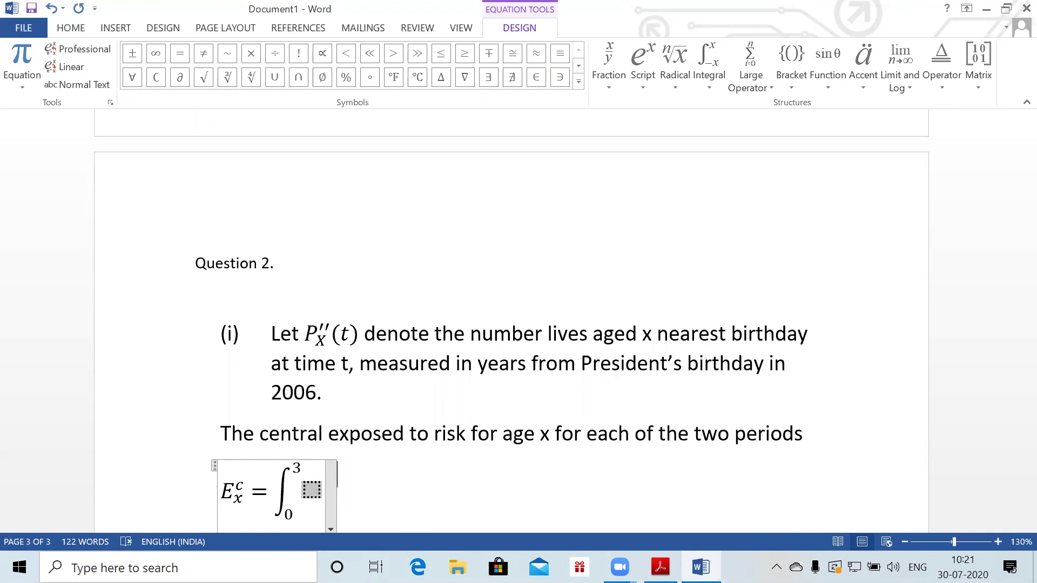
pyautogui.write("P''")
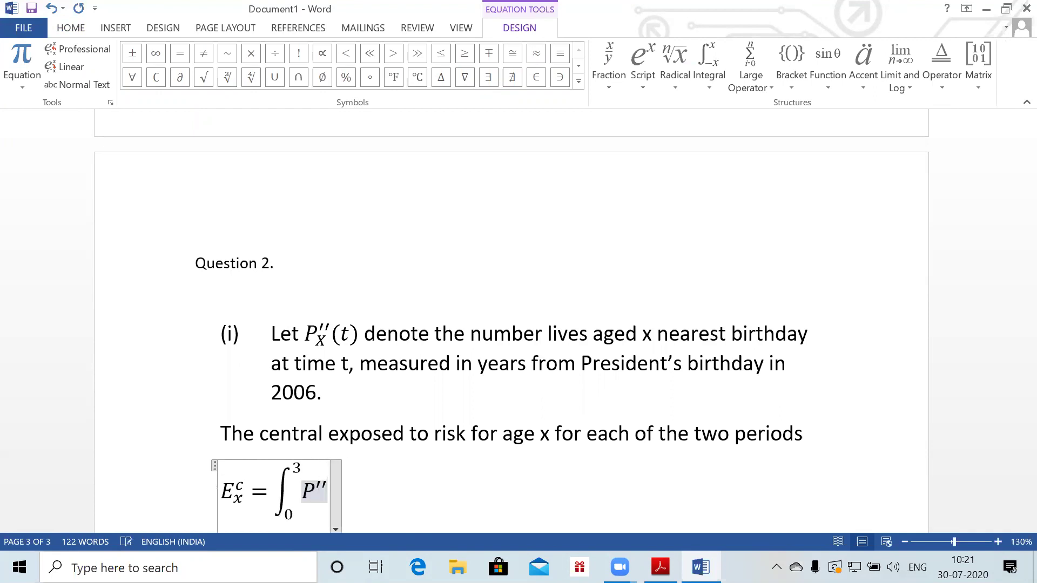
pyautogui.write('_X')
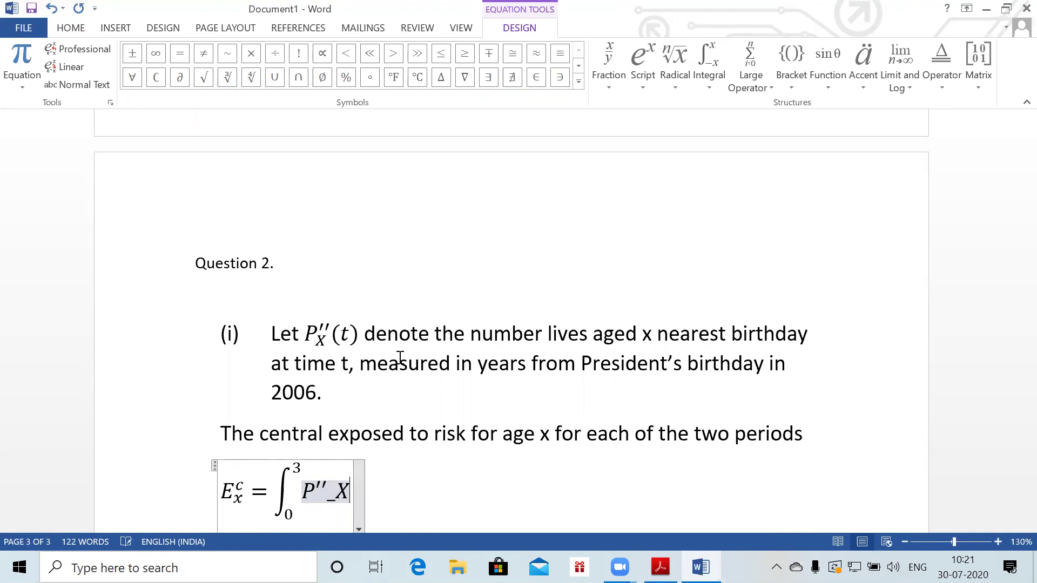
pyautogui.write(' (t)dt')
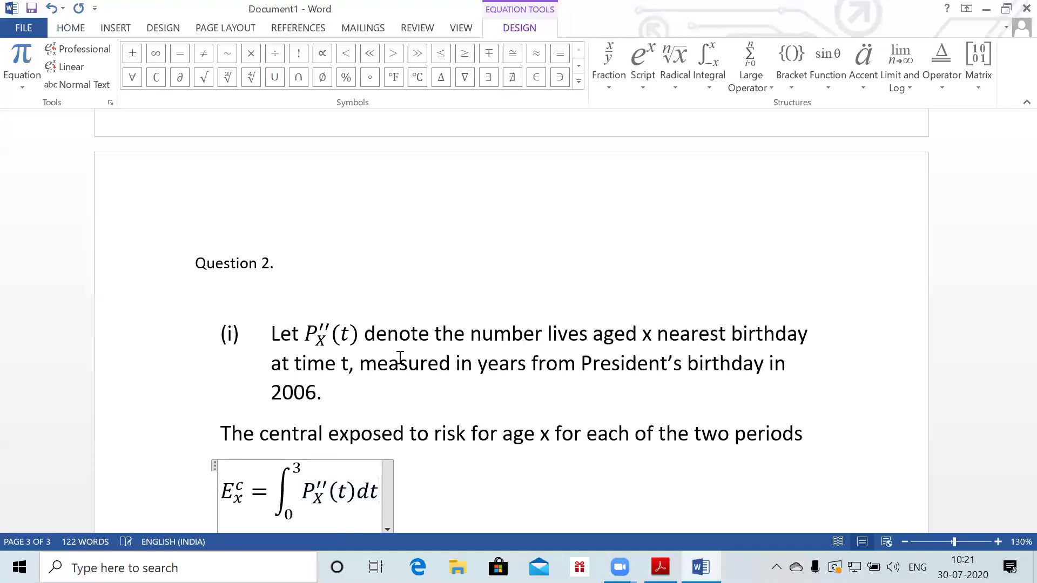
pyautogui.click(390, 496)
pyautogui.write('and')
# Add a copy of the integral after 'and' with its limits changed to 3 and 4
pyautogui.hotkey('alt', '=')
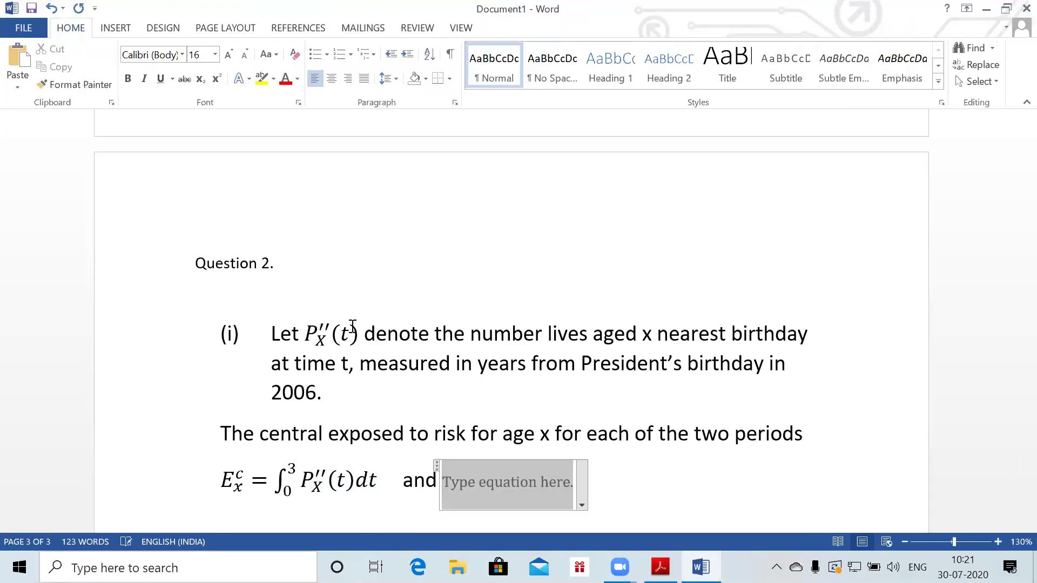
pyautogui.moveTo(223, 479)
pyautogui.mouseDown()
pyautogui.moveTo(303, 490)
pyautogui.moveTo(379, 483)
pyautogui.mouseUp()
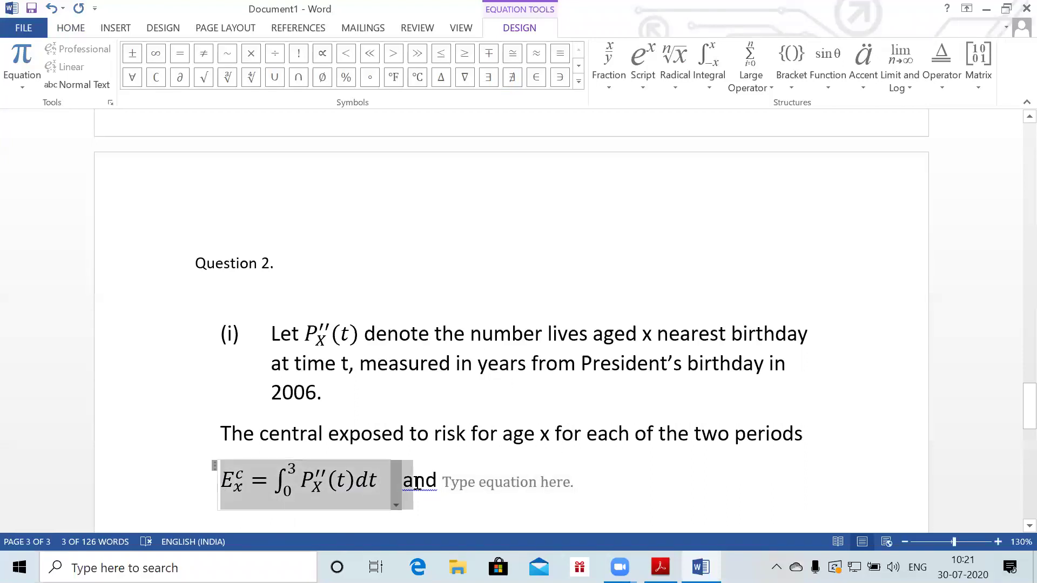
pyautogui.hotkey('ctrl', 'c')
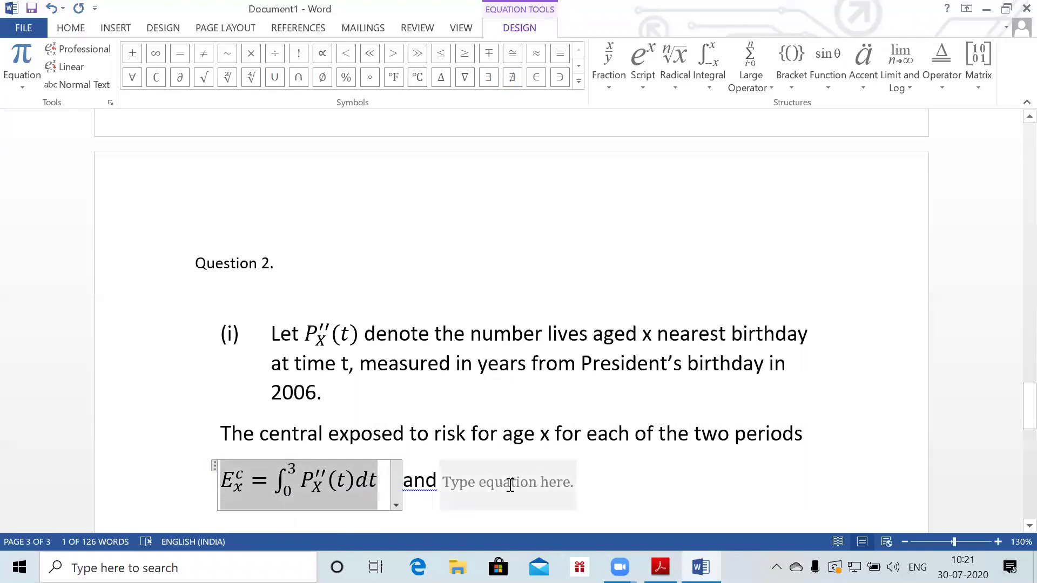
pyautogui.click(509, 484)
pyautogui.hotkey('ctrl', 'v')
pyautogui.doubleClick(517, 468)
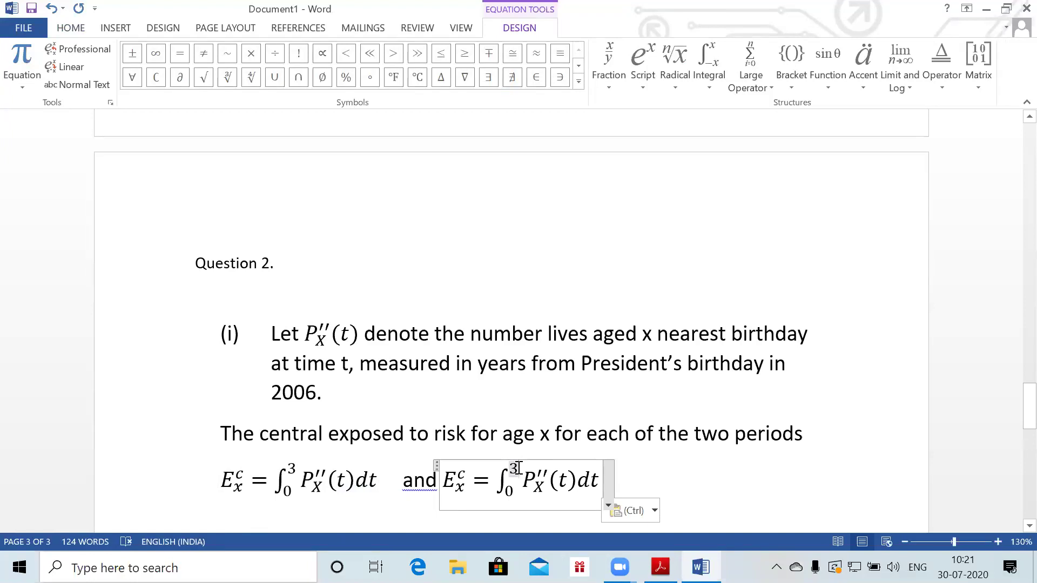
pyautogui.press('BackSpace')
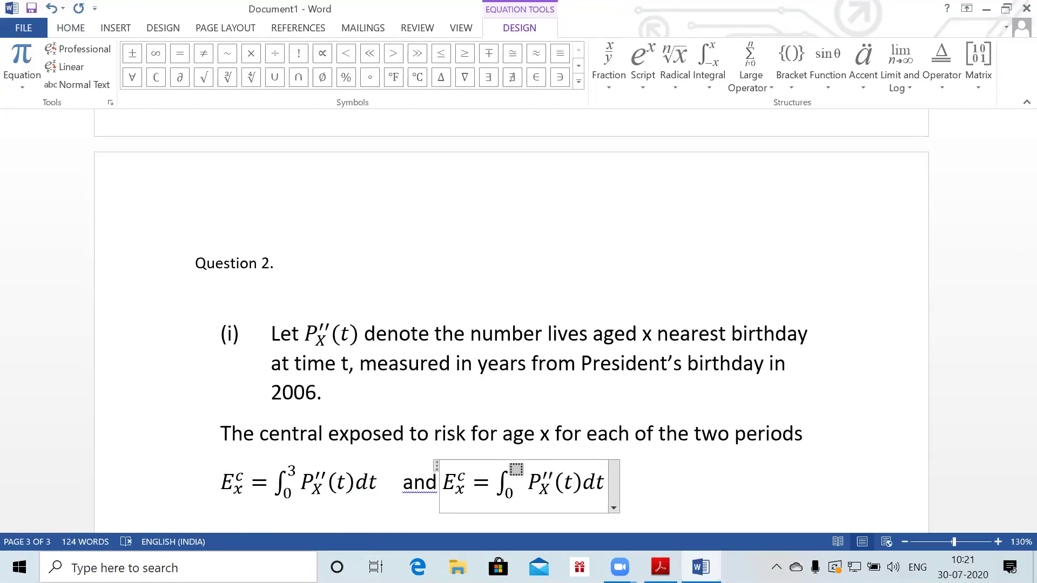
pyautogui.write('4')
pyautogui.doubleClick(509, 490)
pyautogui.write('3')
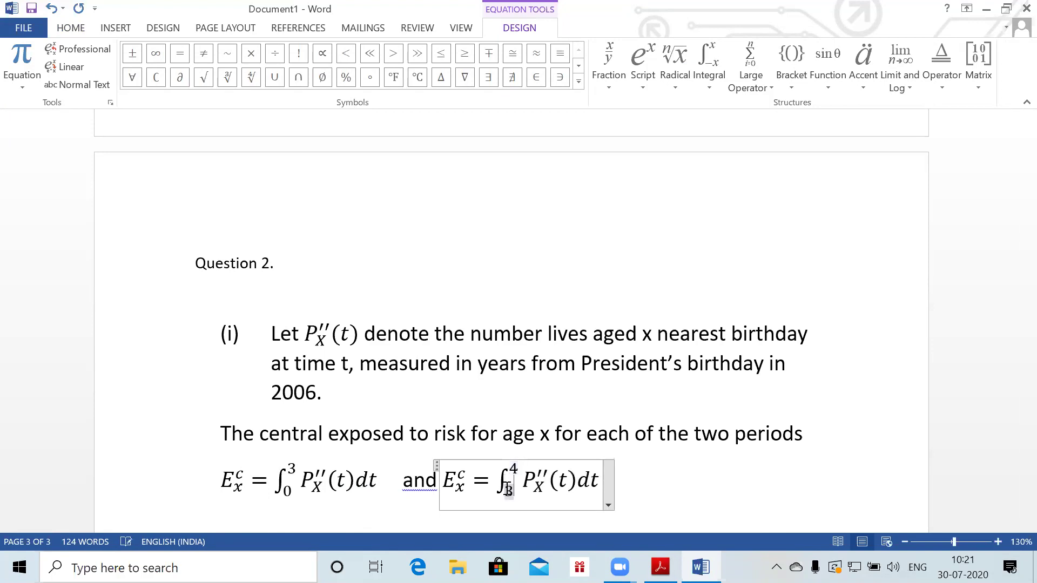
# Label the two exposures E_x^c(1) and E_x^c(2), then start a new line below
pyautogui.click(248, 481)
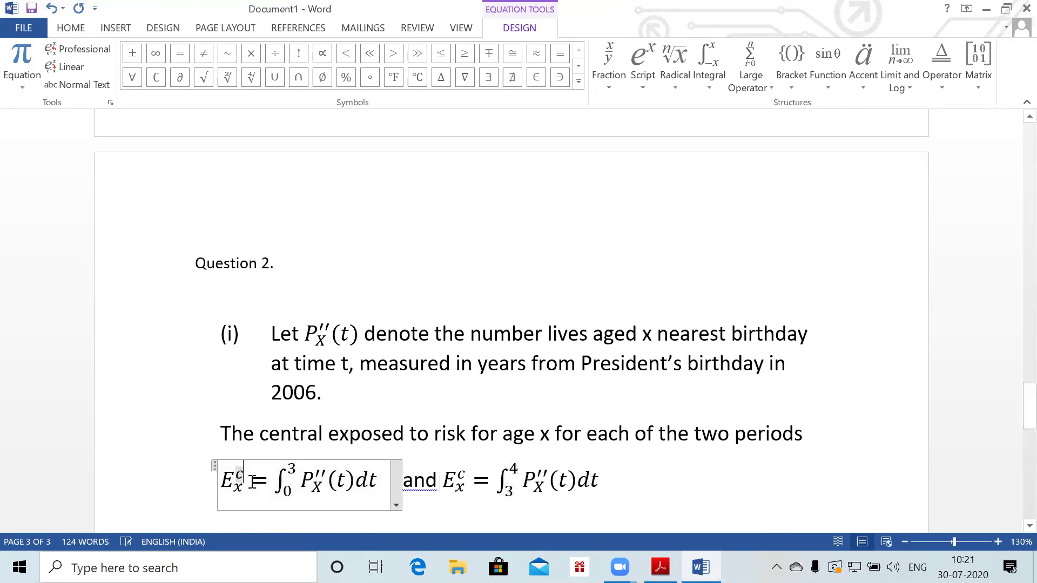
pyautogui.write('(1)')
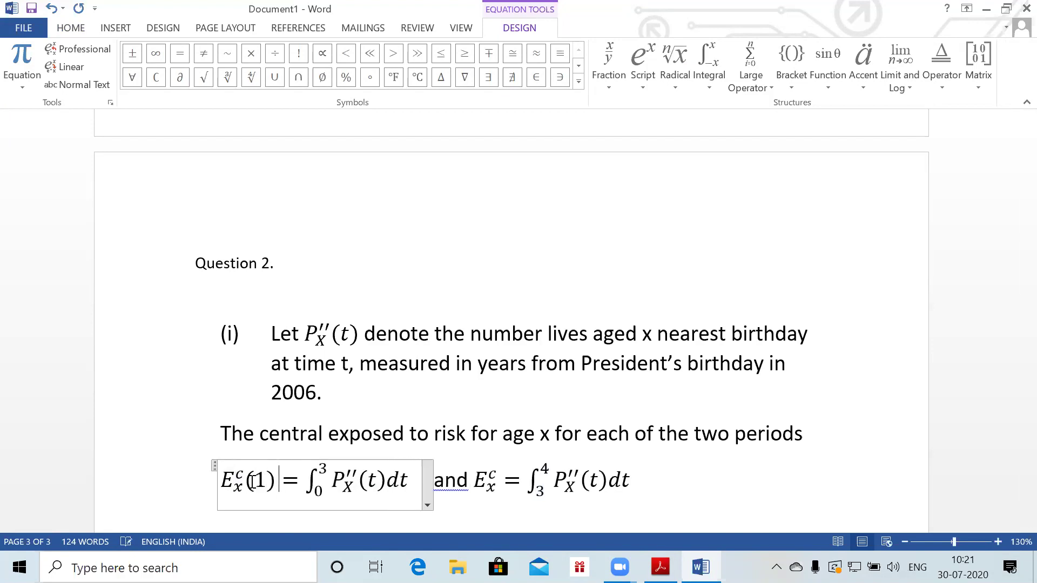
pyautogui.click(493, 476)
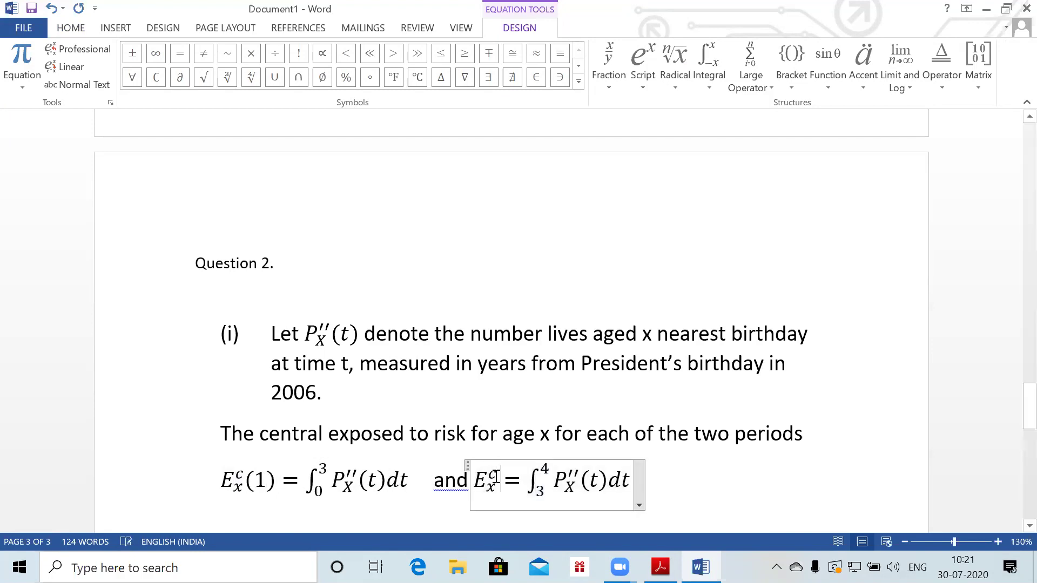
pyautogui.write('(2)')
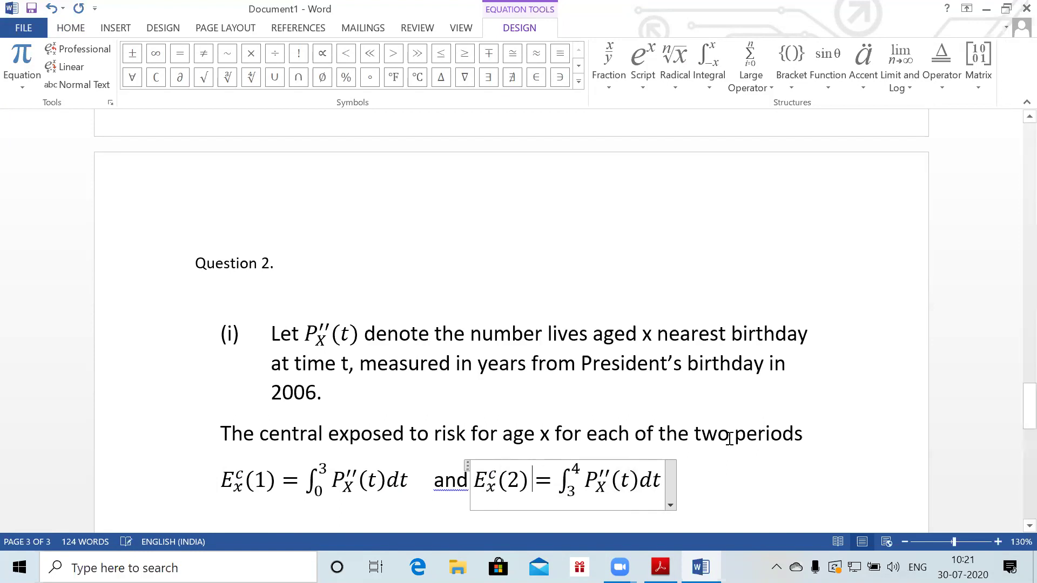
pyautogui.click(720, 488)
pyautogui.press('Return')
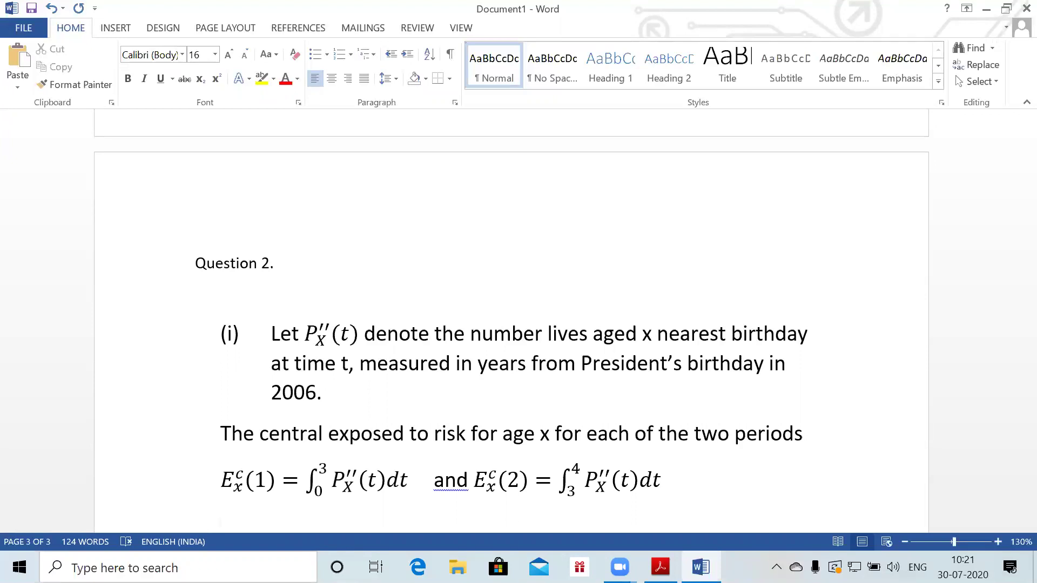
# On a new line, type 'Assuming population census varies linearly, (Using trapezium rule)'
pyautogui.press('Return')
pyautogui.scroll(-2, 512, 335)
pyautogui.write('Assuming population census varies linearly,')
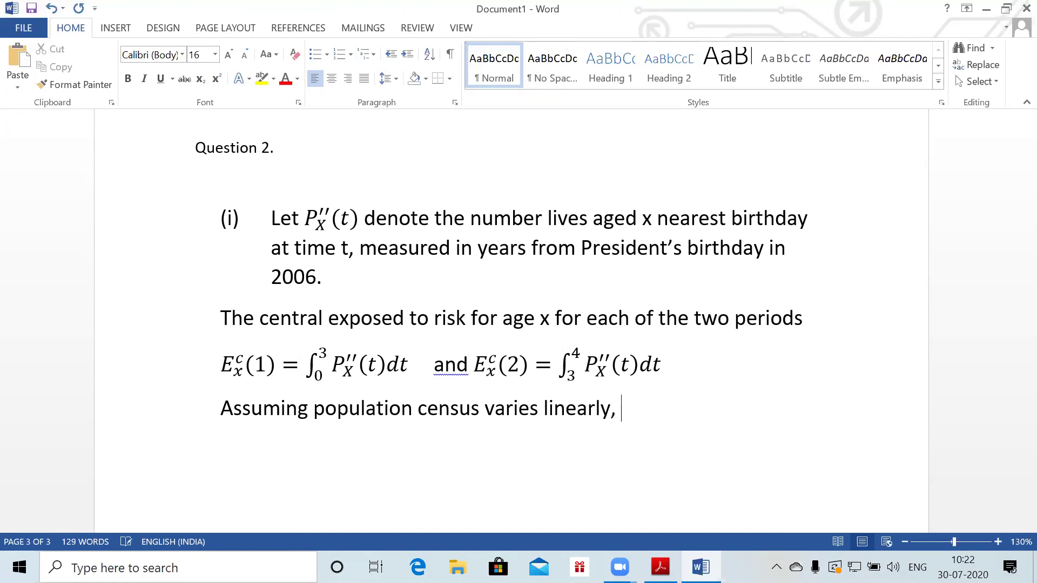
pyautogui.write('(Using trapze')
pyautogui.press('BackSpace')
pyautogui.write('ium rule)')
# Start a new equation reading E_x^c(1) = 3 * 1/2
pyautogui.hotkey('alt', '=')
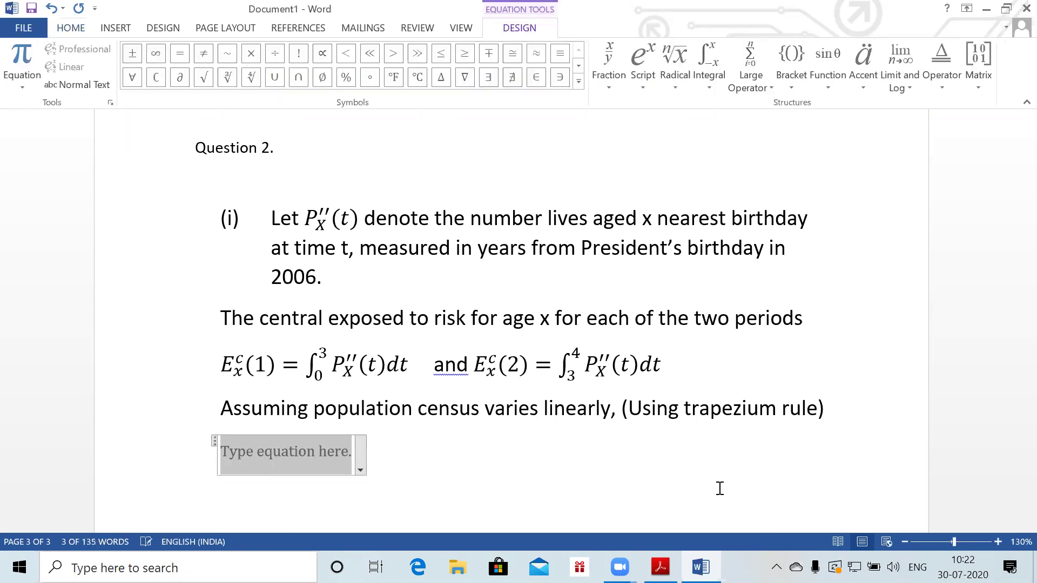
pyautogui.write('E')
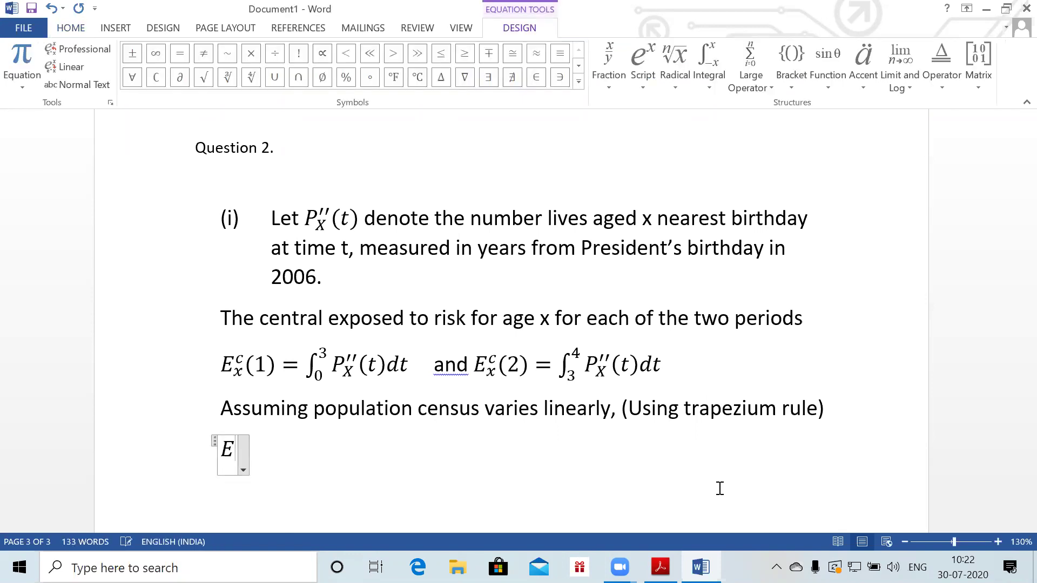
pyautogui.write('_')
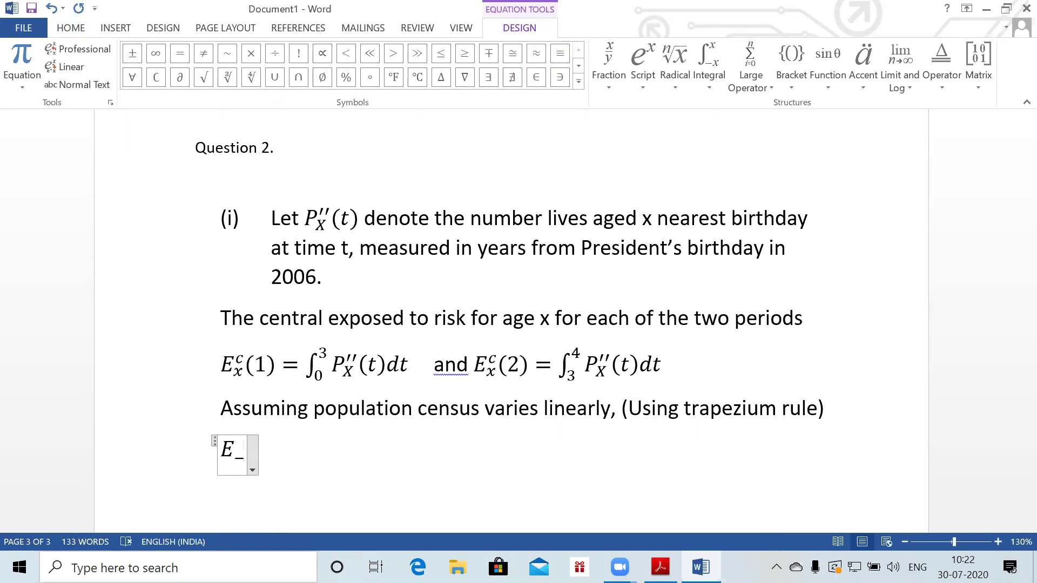
pyautogui.write('x^xc')
pyautogui.press('BackSpace')
pyautogui.press('BackSpace')
pyautogui.write('c')
pyautogui.press('space')
pyautogui.write(' =')
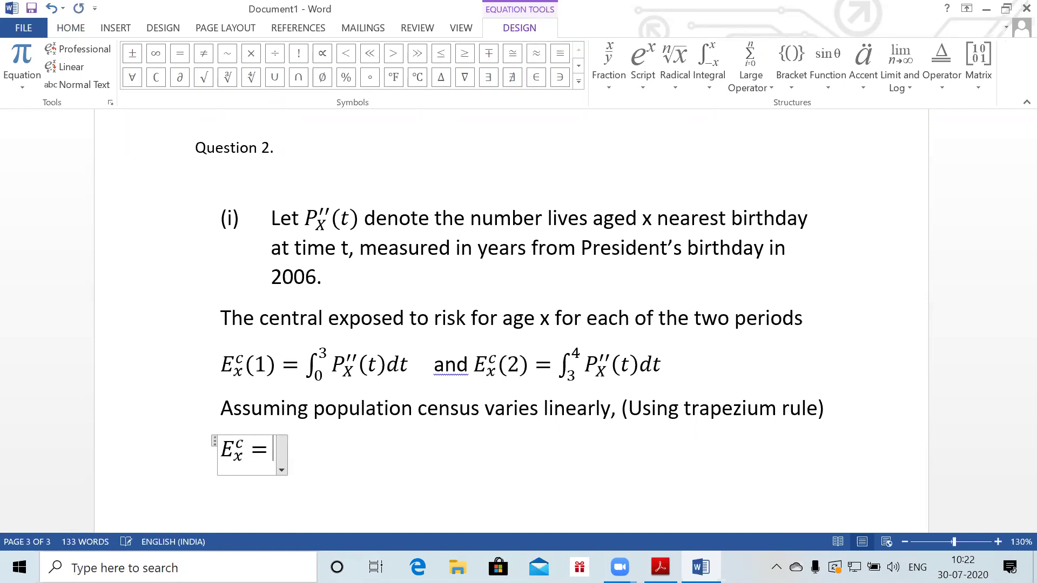
pyautogui.press('BackSpace')
pyautogui.press('BackSpace')
pyautogui.write('(!) =')
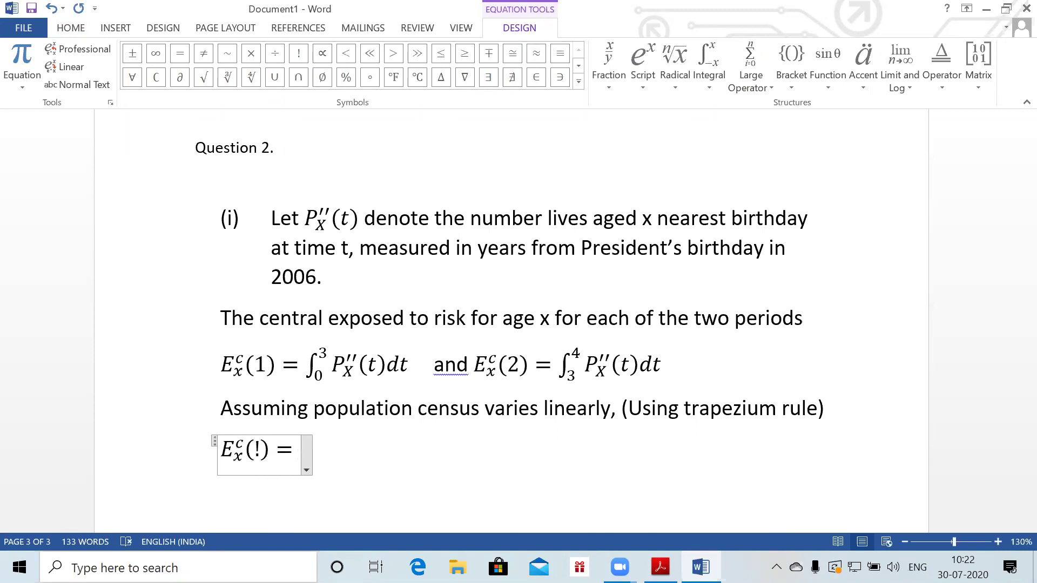
pyautogui.write('3')
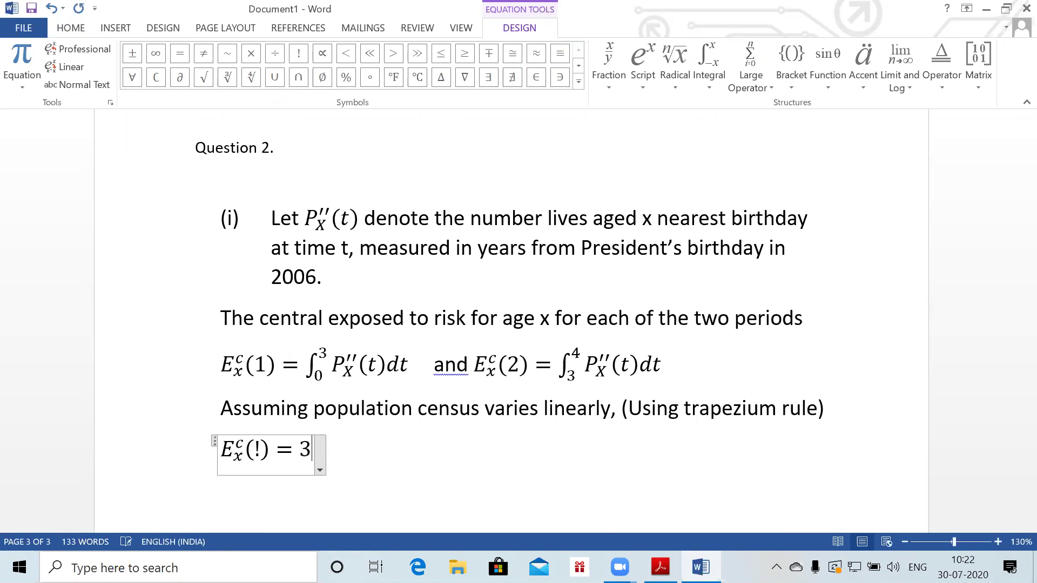
pyautogui.write('*1/2')
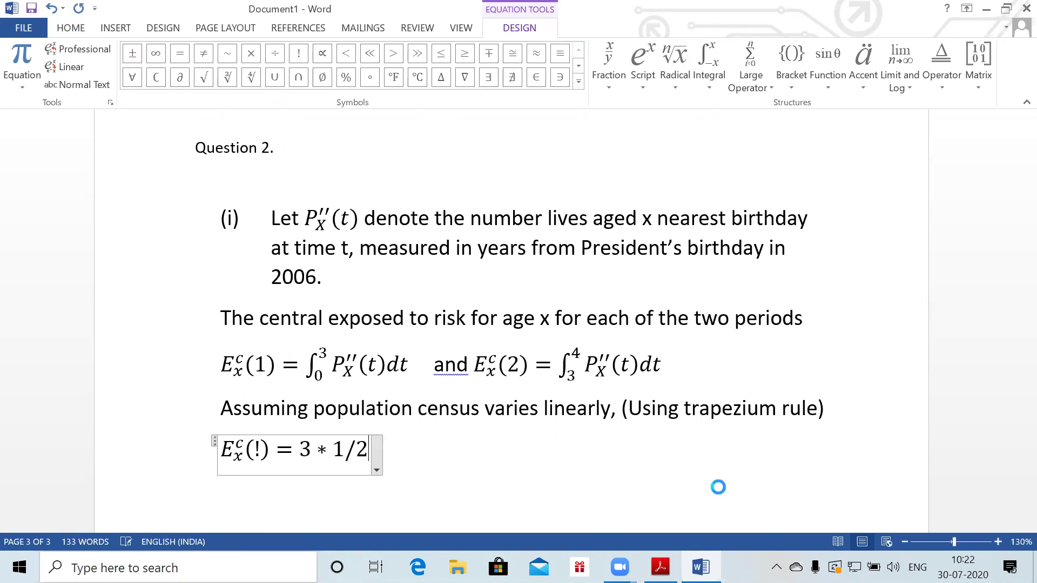
pyautogui.click(261, 461)
pyautogui.press('BackSpace')
pyautogui.write('1')
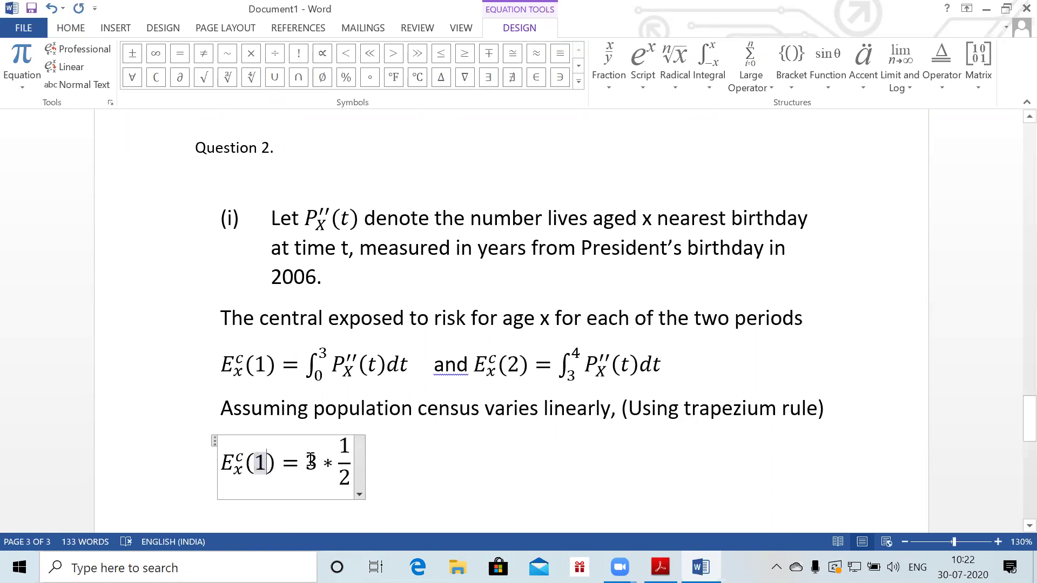
pyautogui.click(355, 460)
pyautogui.click(355, 458)
# Complete the equation with [P''_X(0) + P''_x(3)] after the fraction, then select it
pyautogui.press('Right')
pyautogui.click(349, 459)
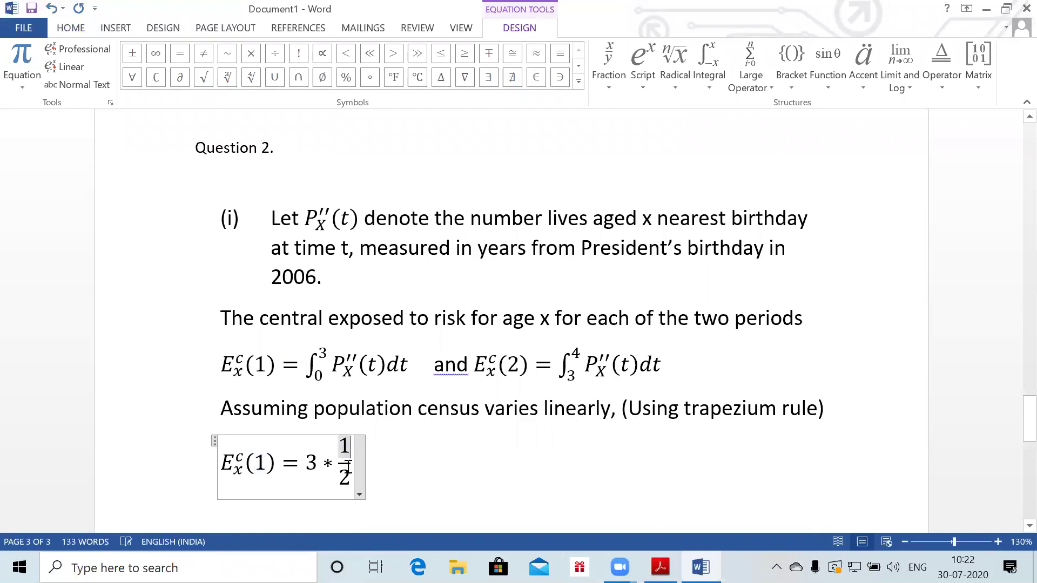
pyautogui.press('Down')
pyautogui.press('Up')
pyautogui.press('Down')
pyautogui.press('Right')
pyautogui.write('[')
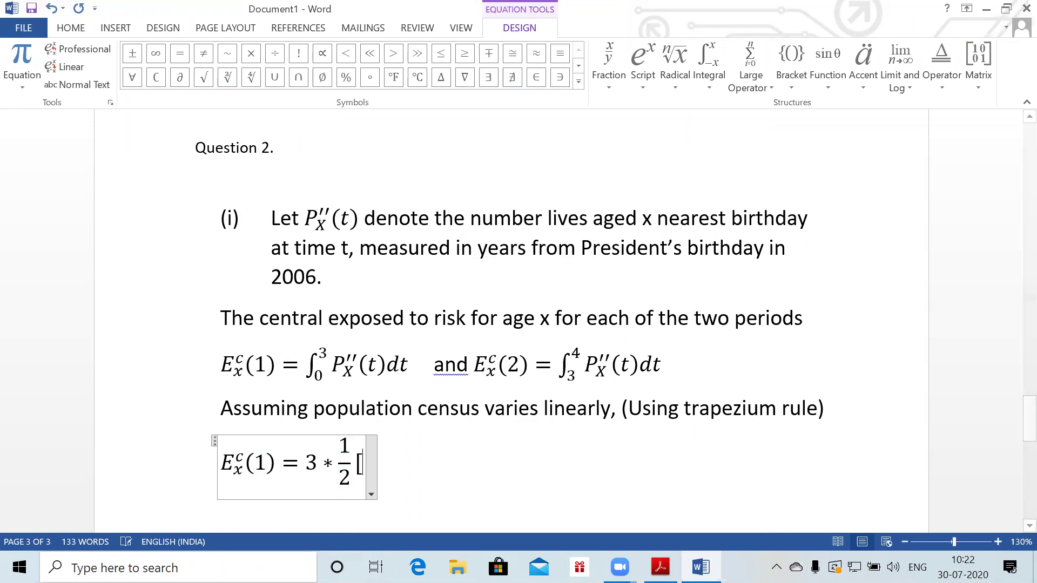
pyautogui.write("P''_X (0")
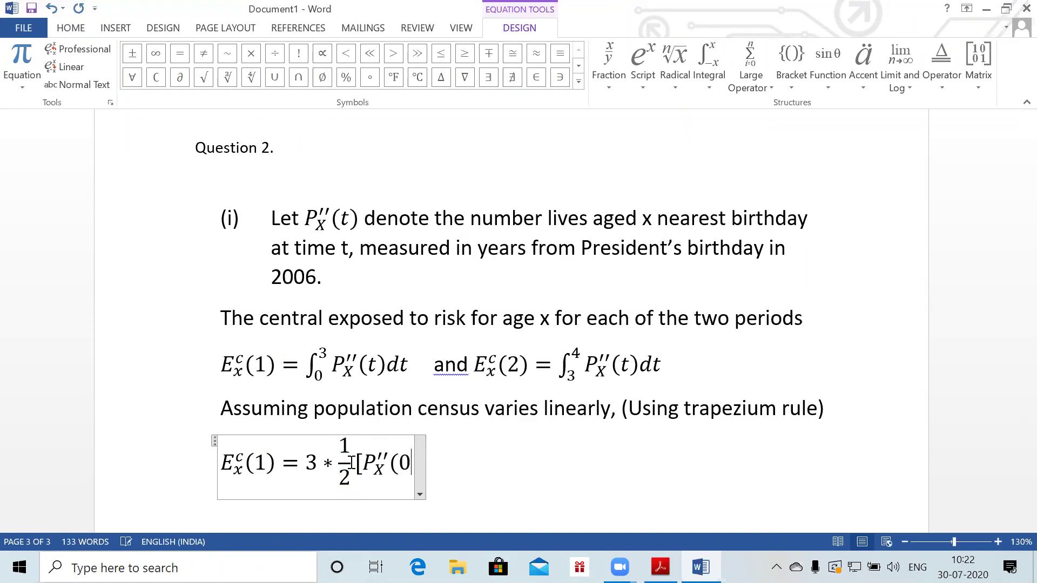
pyautogui.write(')')
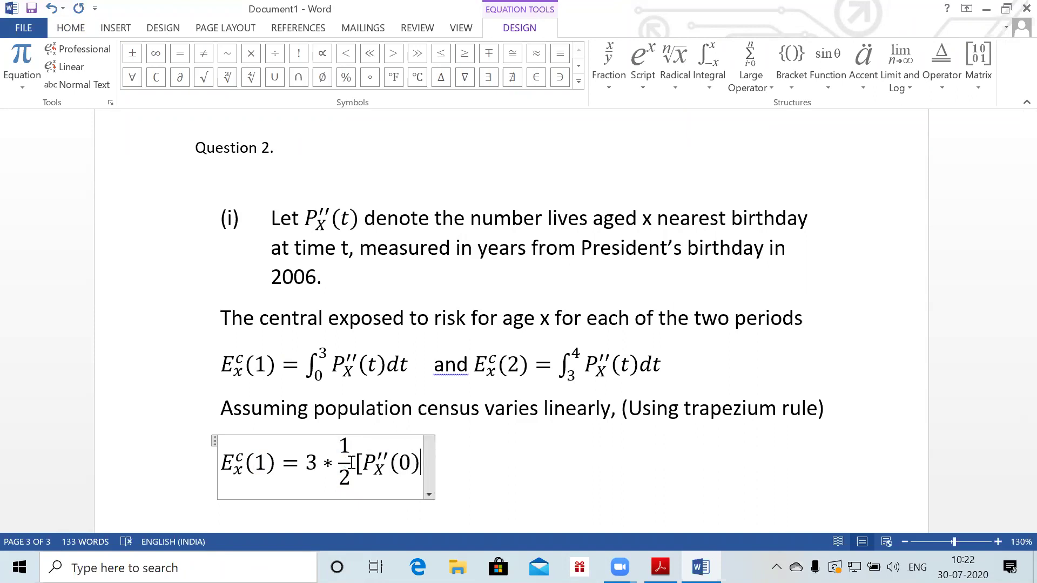
pyautogui.write('+P')
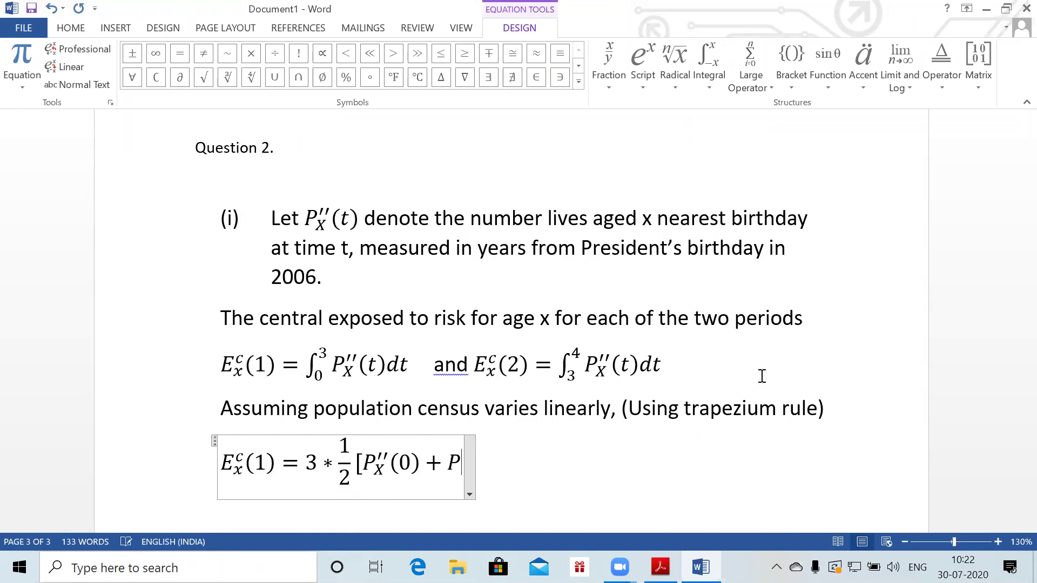
pyautogui.write("''_x")
pyautogui.press('space')
pyautogui.write('(1')
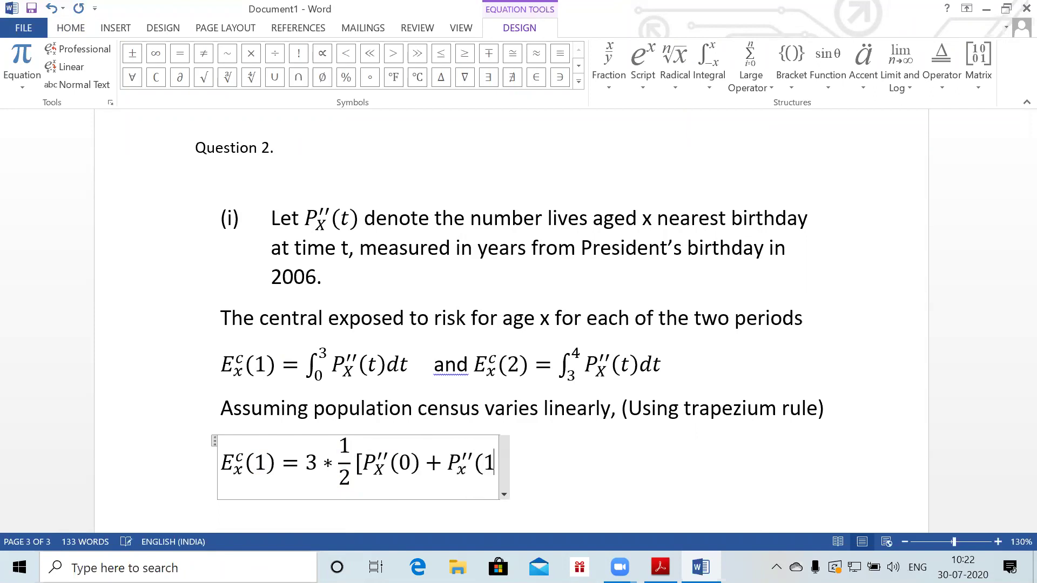
pyautogui.write(')')
pyautogui.press('BackSpace')
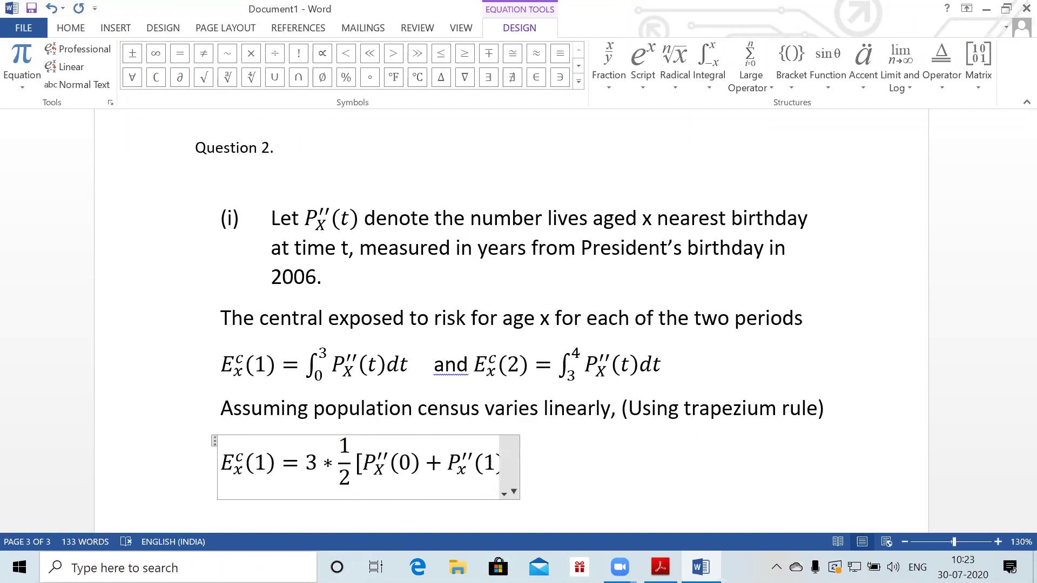
pyautogui.press('BackSpace')
pyautogui.write('3)]')
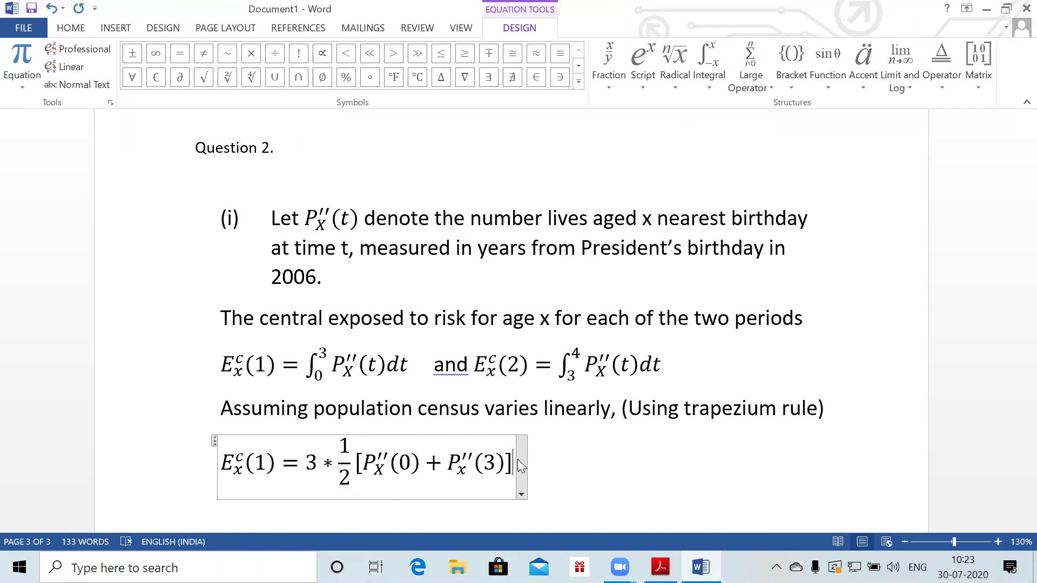
pyautogui.moveTo(274, 464); pyautogui.dragTo(208, 505)
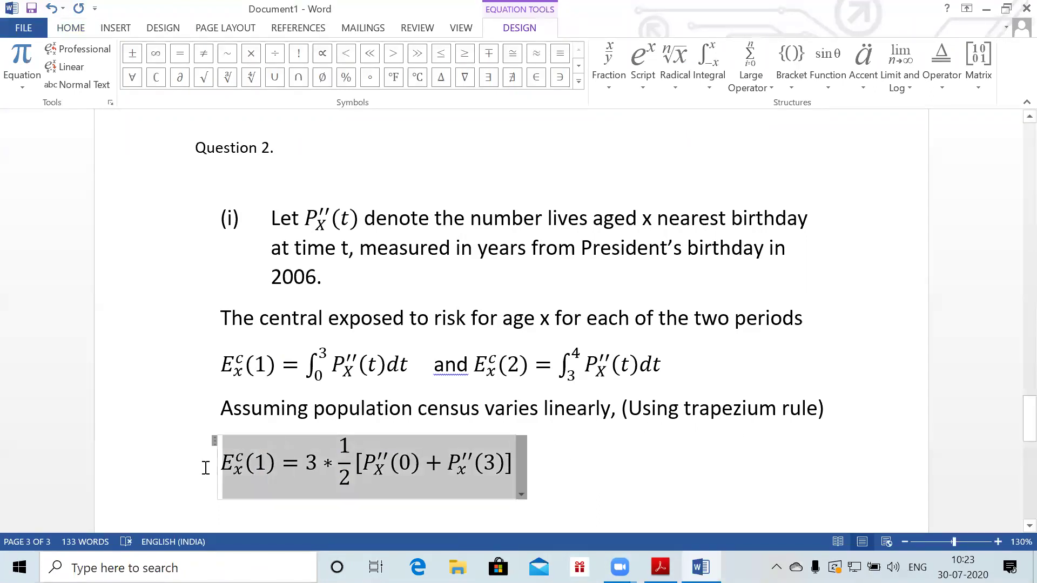
# Paste a copy of the E(1) equation into a new equation below it
pyautogui.click(540, 463)
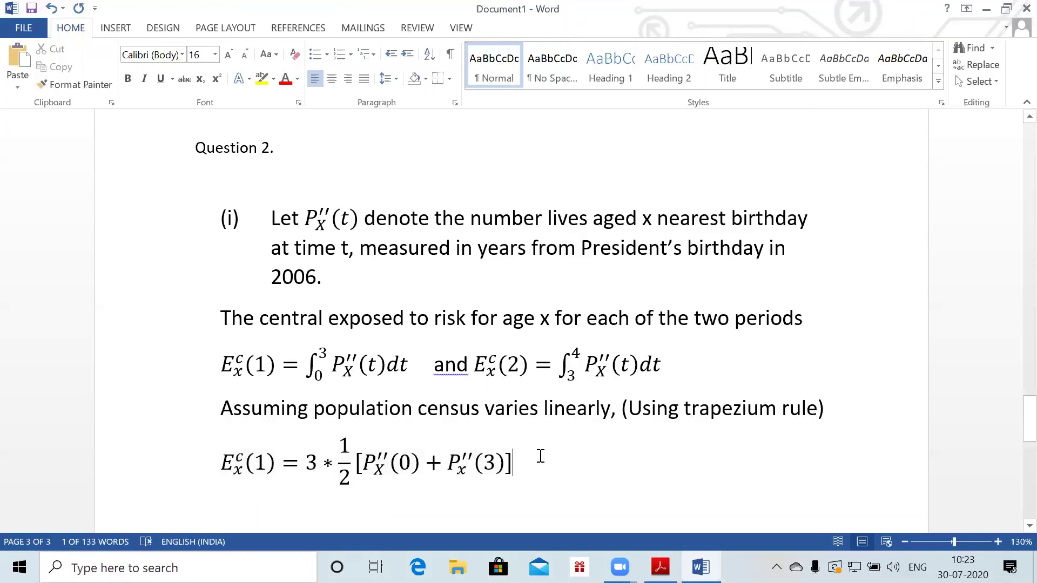
pyautogui.press('Return')
pyautogui.hotkey('alt', '=')
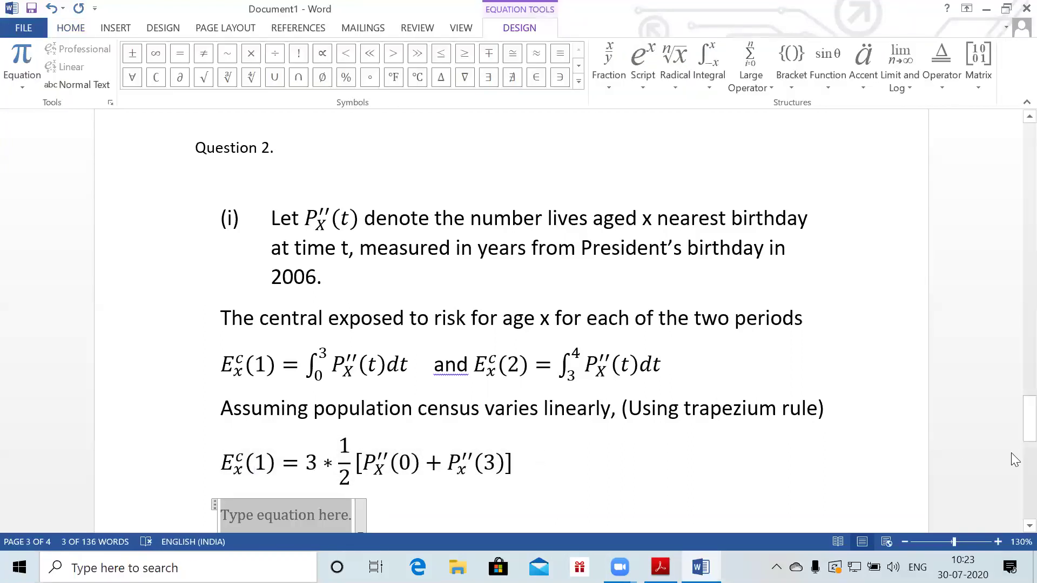
pyautogui.scroll(-6, 1016, 459)
pyautogui.scroll(-1, 1016, 454)
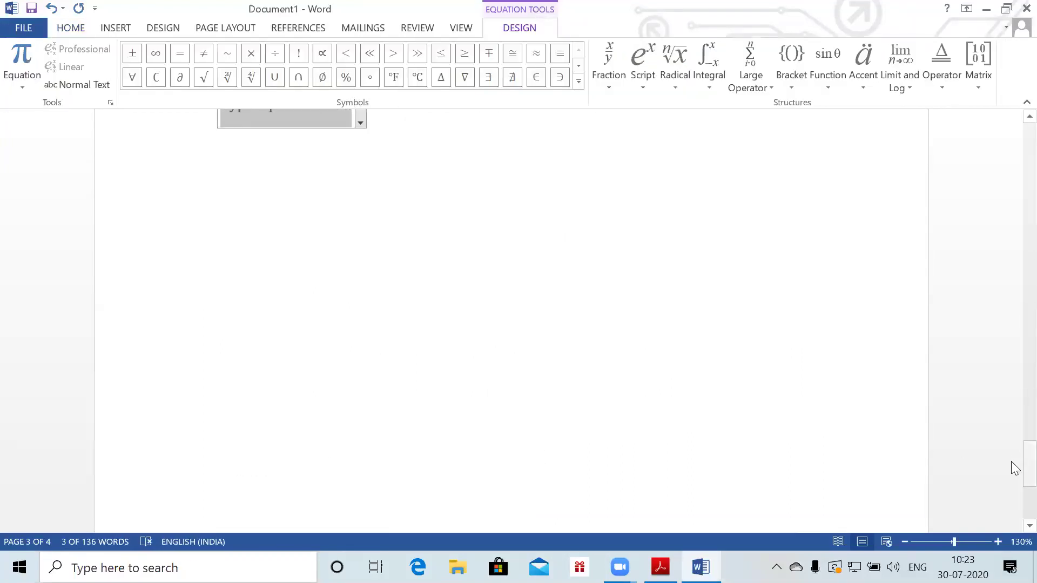
pyautogui.moveTo(1030, 463); pyautogui.dragTo(1029, 443)
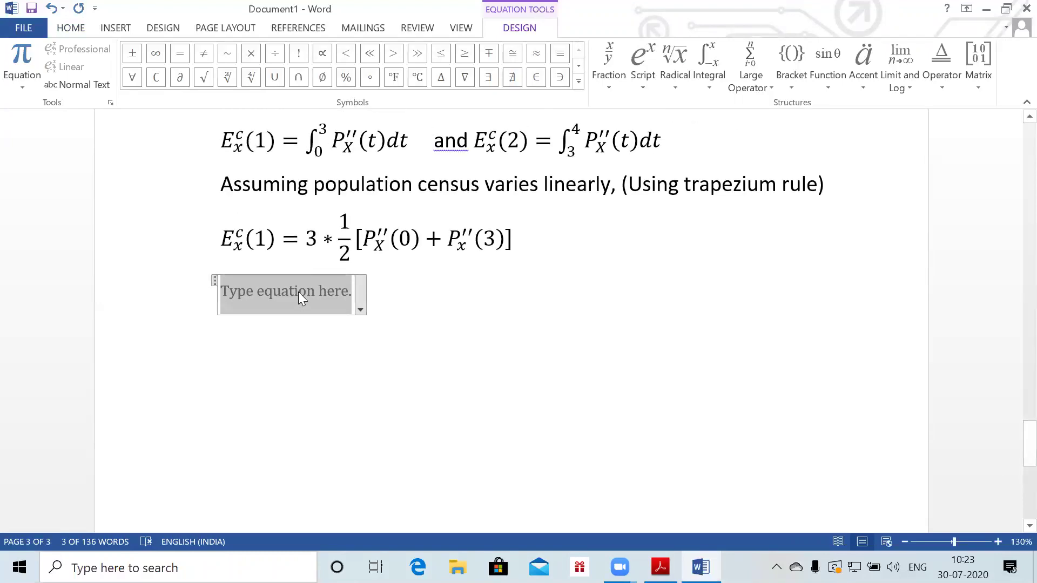
pyautogui.hotkey('ctrl', 'v')
# Edit the copy to read E_x^c(2) = 1 * 1/2 [P''_X(3) + P''_x(4)]
pyautogui.click(262, 301)
pyautogui.doubleClick(261, 301)
pyautogui.write('2')
pyautogui.click(317, 303)
pyautogui.press('BackSpace')
pyautogui.write('1')
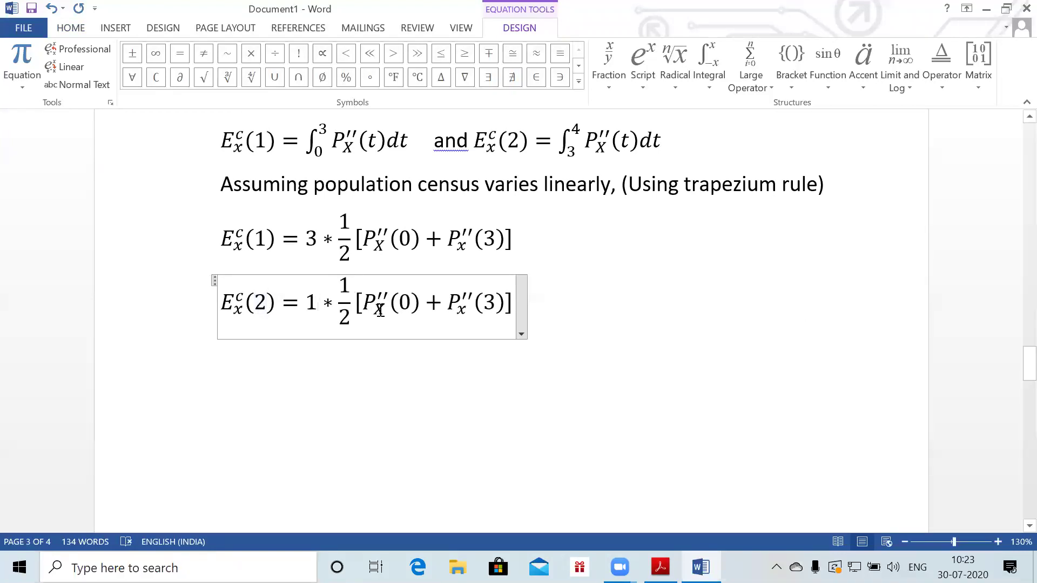
pyautogui.click(388, 311)
pyautogui.doubleClick(411, 306)
pyautogui.write('3')
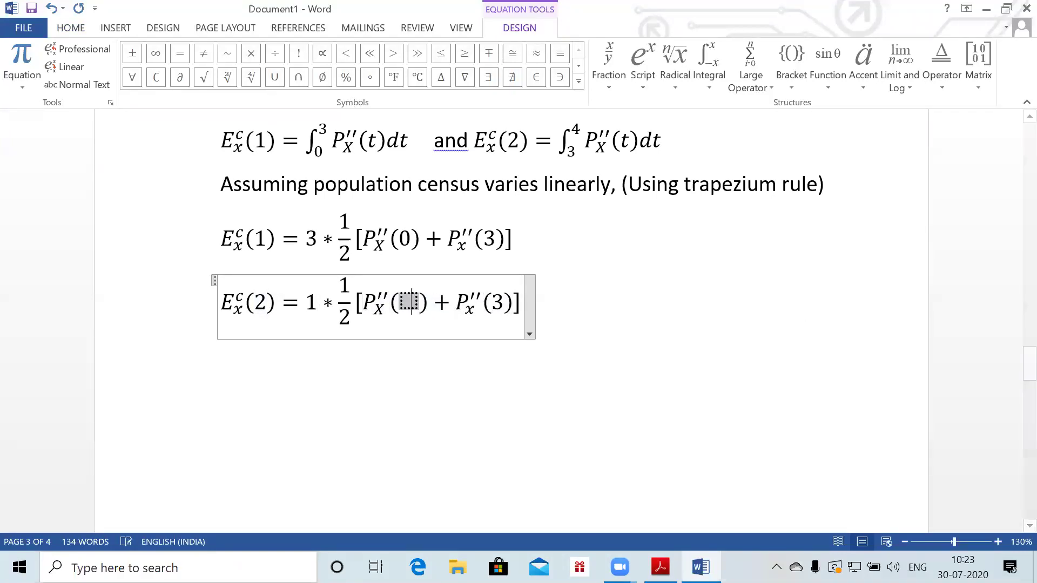
pyautogui.click(491, 303)
pyautogui.doubleClick(491, 303)
pyautogui.write('4')
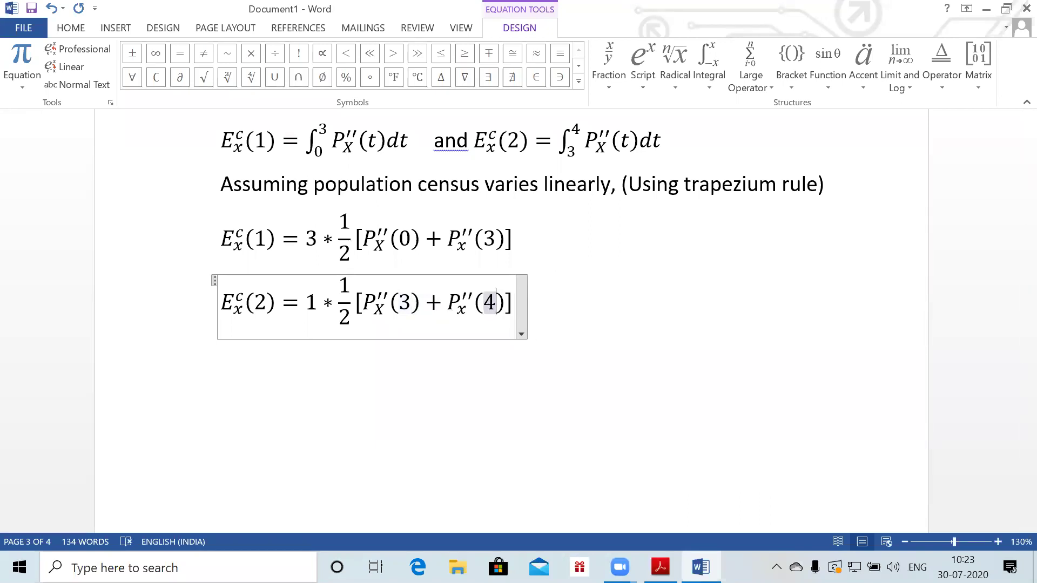
pyautogui.press('Down')
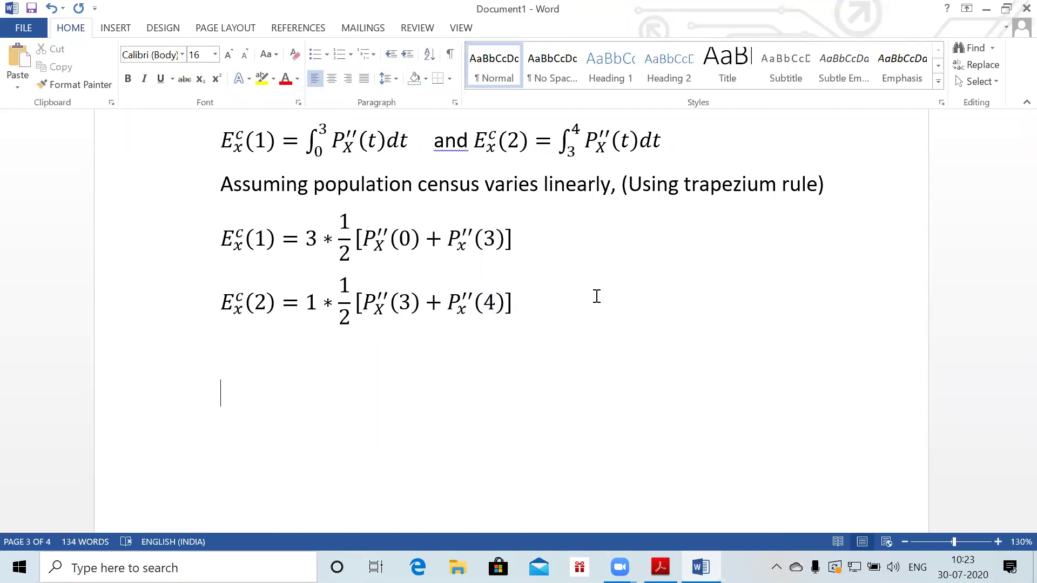
# Paste the sentence 'Let P_X(t) denote the number of lives aged x last birthday at time t.' below E(2)
pyautogui.write('Le')
pyautogui.press('BackSpace')
pyautogui.press('BackSpace')
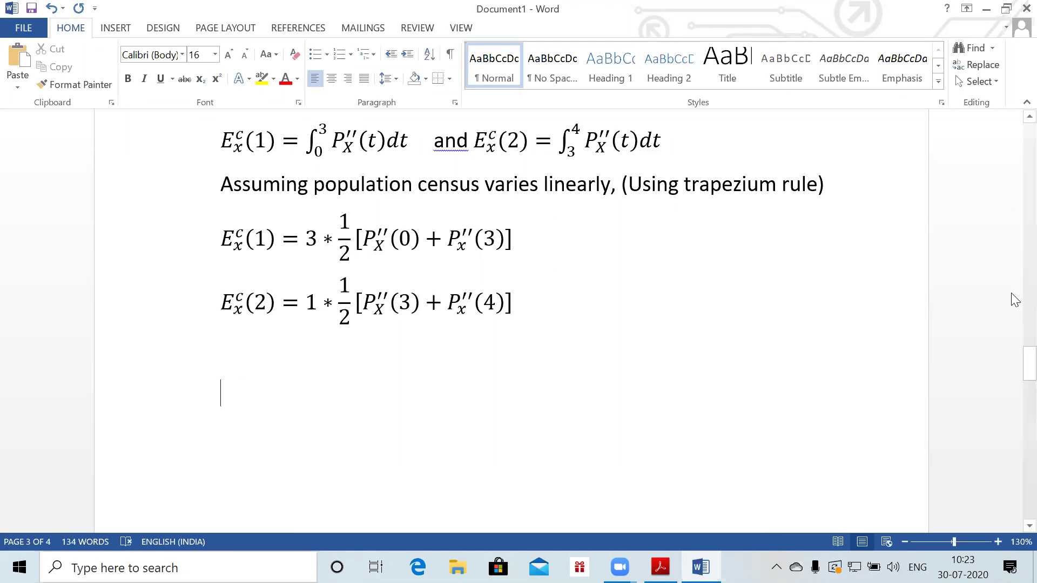
pyautogui.moveTo(1029, 362)
pyautogui.mouseDown()
pyautogui.moveTo(1012, 336)
pyautogui.moveTo(1016, 137)
pyautogui.mouseUp()
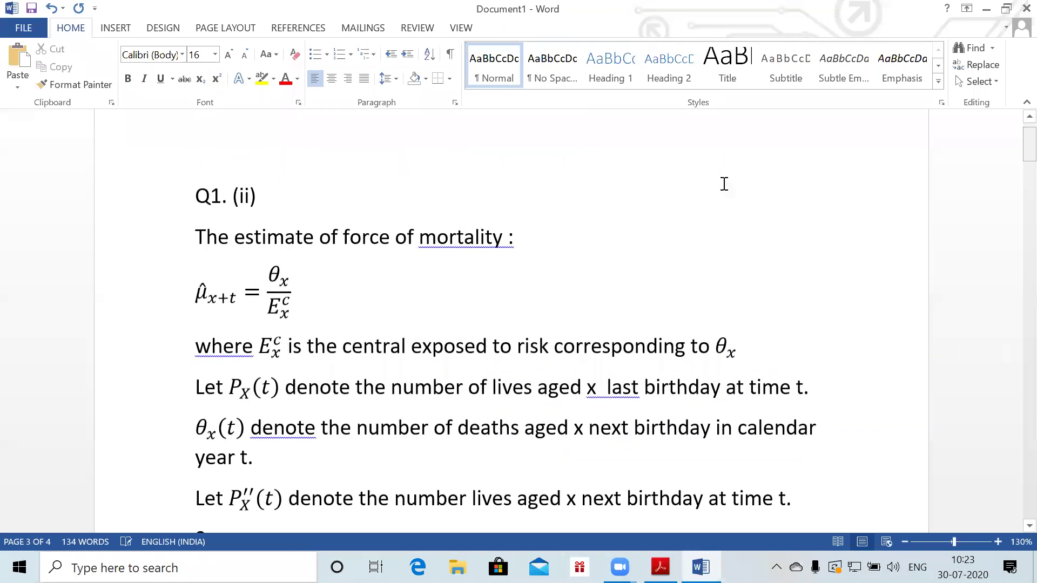
pyautogui.moveTo(194, 385)
pyautogui.mouseDown()
pyautogui.moveTo(260, 423)
pyautogui.moveTo(292, 462)
pyautogui.mouseUp()
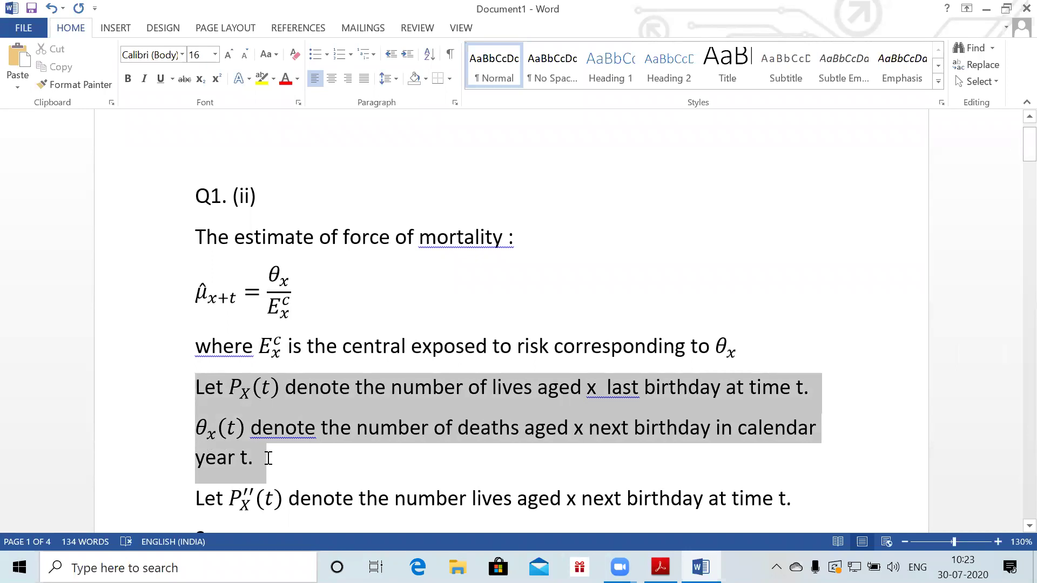
pyautogui.moveTo(268, 452)
pyautogui.mouseDown()
pyautogui.moveTo(263, 424)
pyautogui.moveTo(282, 407)
pyautogui.moveTo(838, 386)
pyautogui.moveTo(841, 395)
pyautogui.mouseUp()
pyautogui.hotkey('ctrl', 'c')
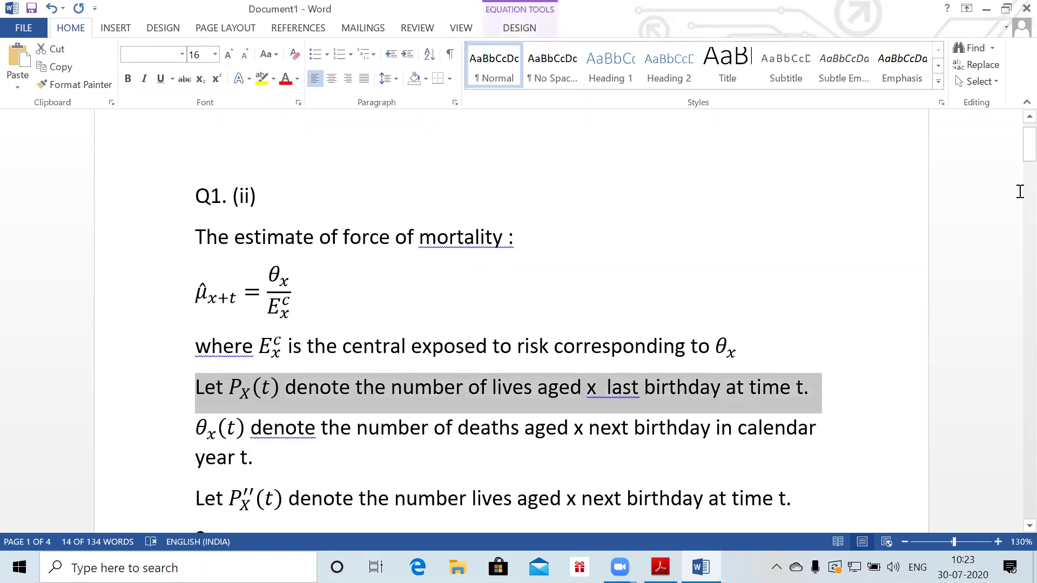
pyautogui.moveTo(1029, 143)
pyautogui.mouseDown()
pyautogui.moveTo(1012, 273)
pyautogui.moveTo(1012, 231)
pyautogui.moveTo(1012, 367)
pyautogui.mouseUp()
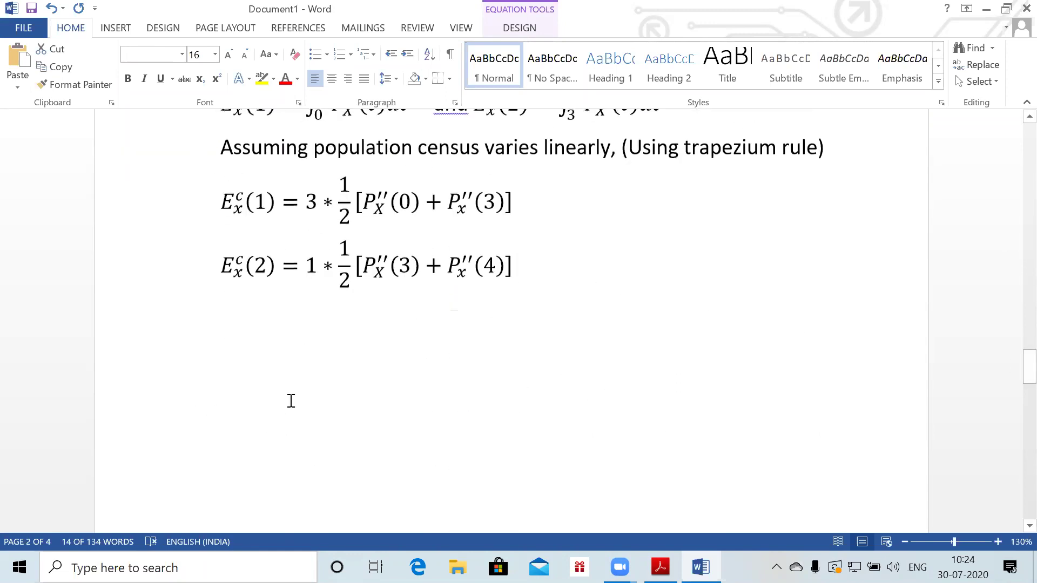
pyautogui.click(280, 356)
pyautogui.hotkey('ctrl', 'v')
pyautogui.click(699, 356)
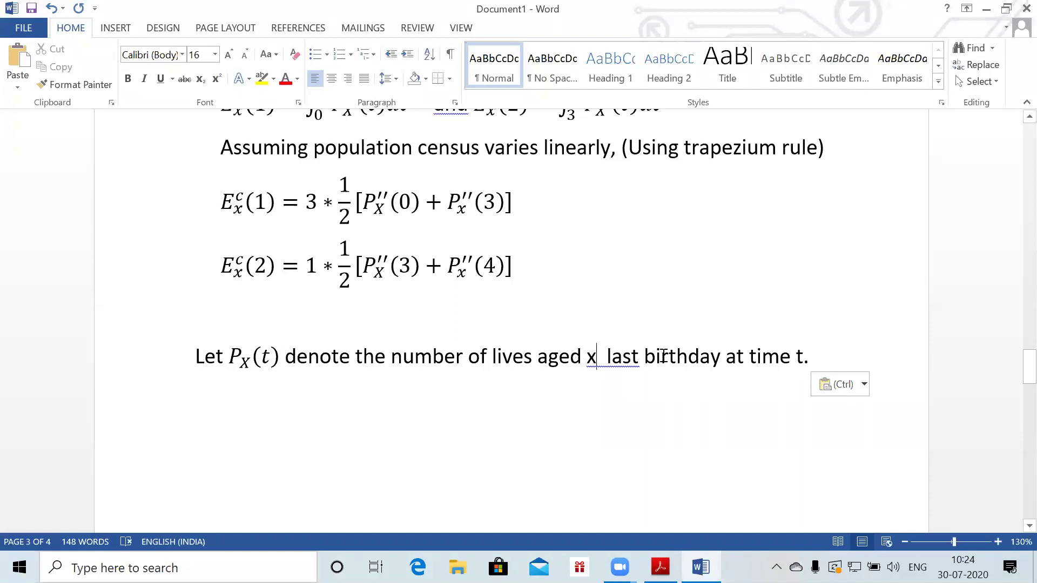
# End the Px(t) sentence with ', measured in years from President's birthday in 2006.'
pyautogui.press('BackSpace')
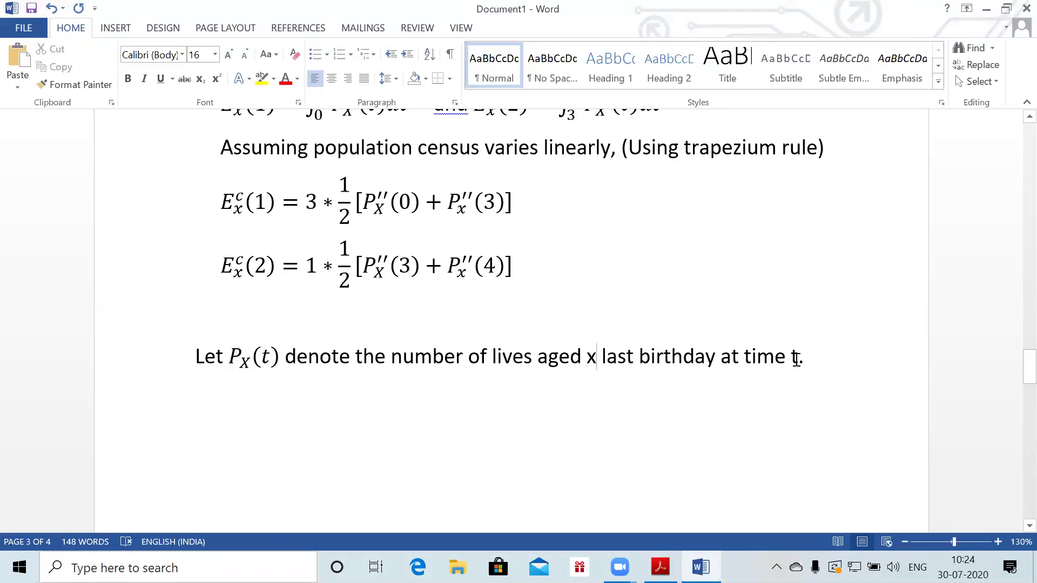
pyautogui.click(811, 359)
pyautogui.press('BackSpace')
pyautogui.write(', m')
pyautogui.write('asu')
pyautogui.press('BackSpace')
pyautogui.press('BackSpace')
pyautogui.press('BackSpace')
pyautogui.write('easured i years')
pyautogui.press('BackSpace')
pyautogui.press('BackSpace')
pyautogui.press('BackSpace')
pyautogui.press('BackSpace')
pyautogui.press('BackSpace')
pyautogui.press('BackSpace')
pyautogui.write('in years fromPres')
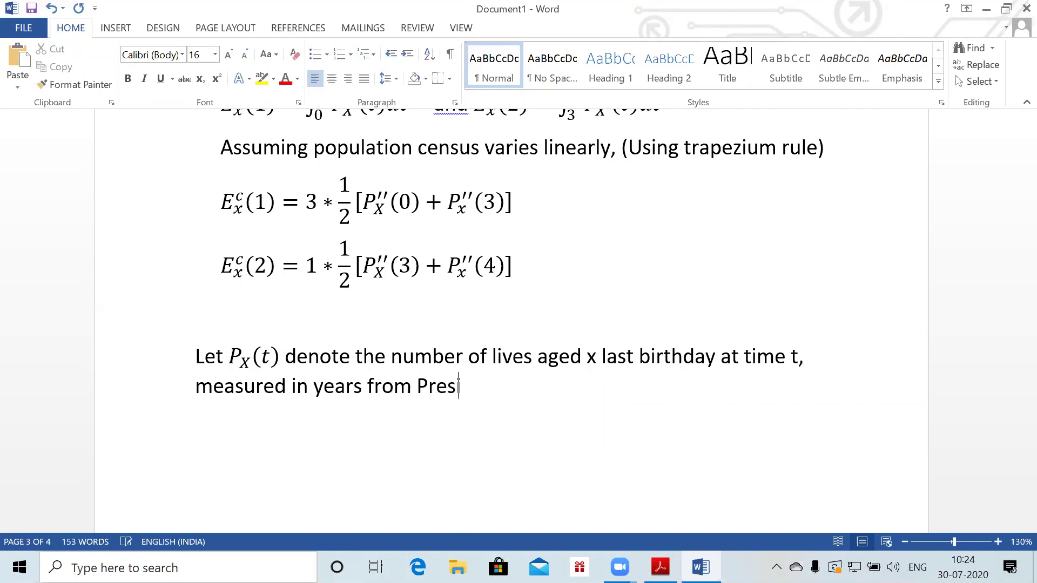
pyautogui.write("ident'sbirthday ")
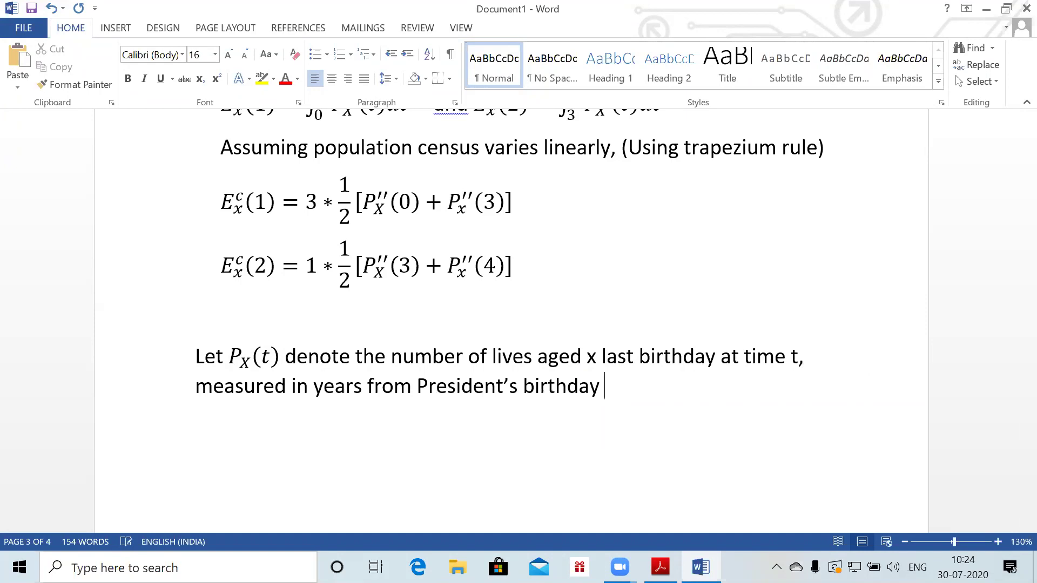
pyautogui.write('I')
pyautogui.press('BackSpace')
pyautogui.write('in 2006.')
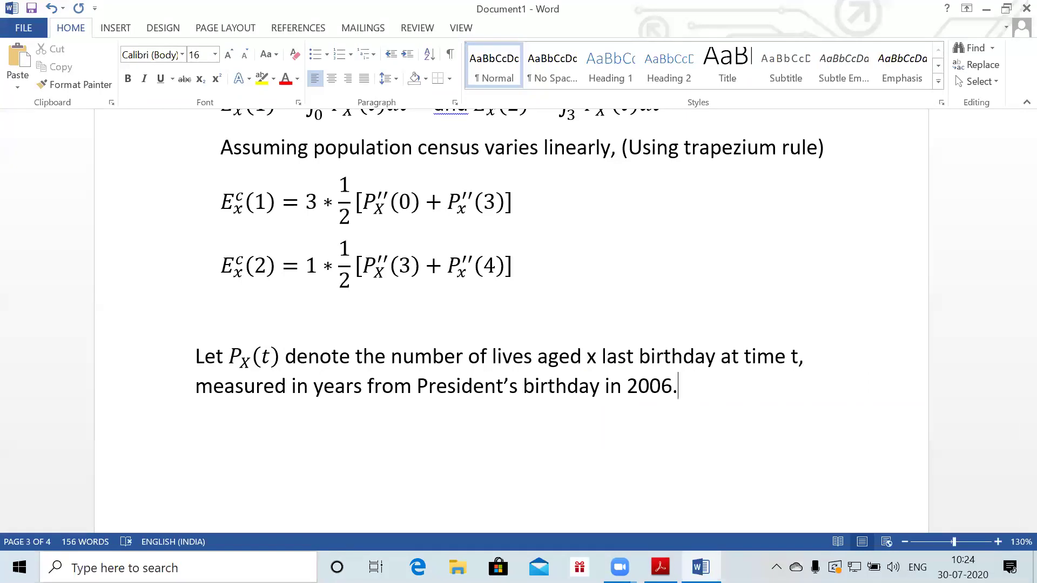
pyautogui.write('\\')
pyautogui.press('BackSpace')
# Add the line 'By census approach:' below the definition
pyautogui.write('Census')
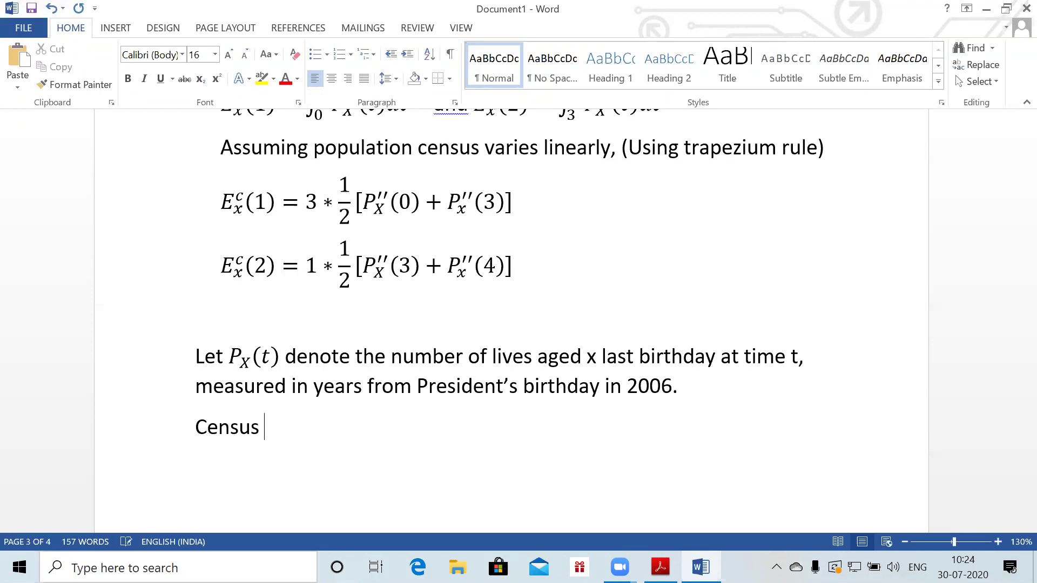
pyautogui.press('BackSpace')
pyautogui.press('BackSpace')
pyautogui.press('BackSpace')
pyautogui.press('BackSpace')
pyautogui.press('BackSpace')
pyautogui.press('BackSpace')
pyautogui.write('By census approach:')
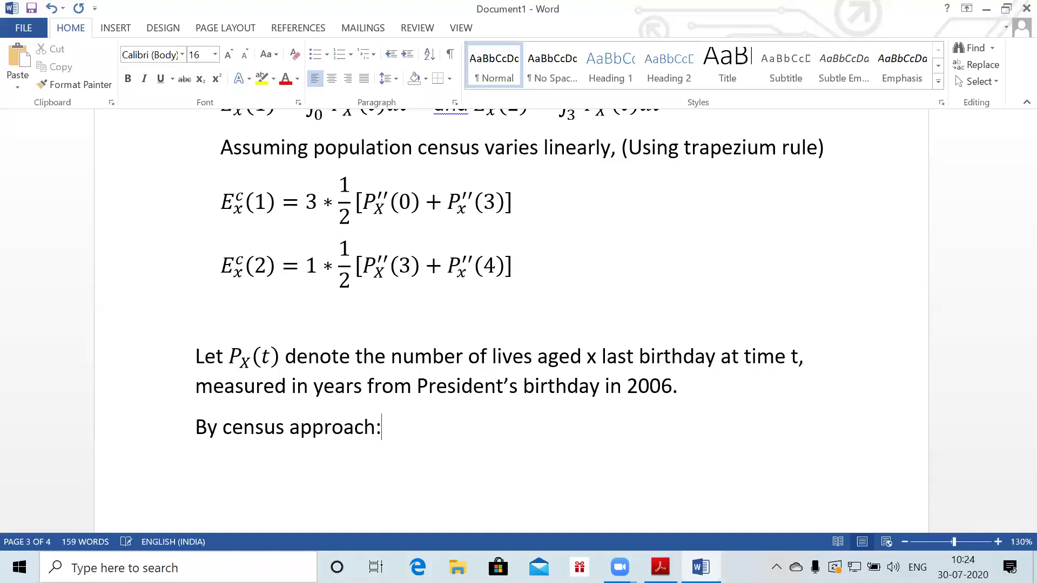
# Enter the equation P''_X(t) = 1/2 [P_{X-1}(t) + P_X(t)] and start a new line below
pyautogui.hotkey('alt', '=')
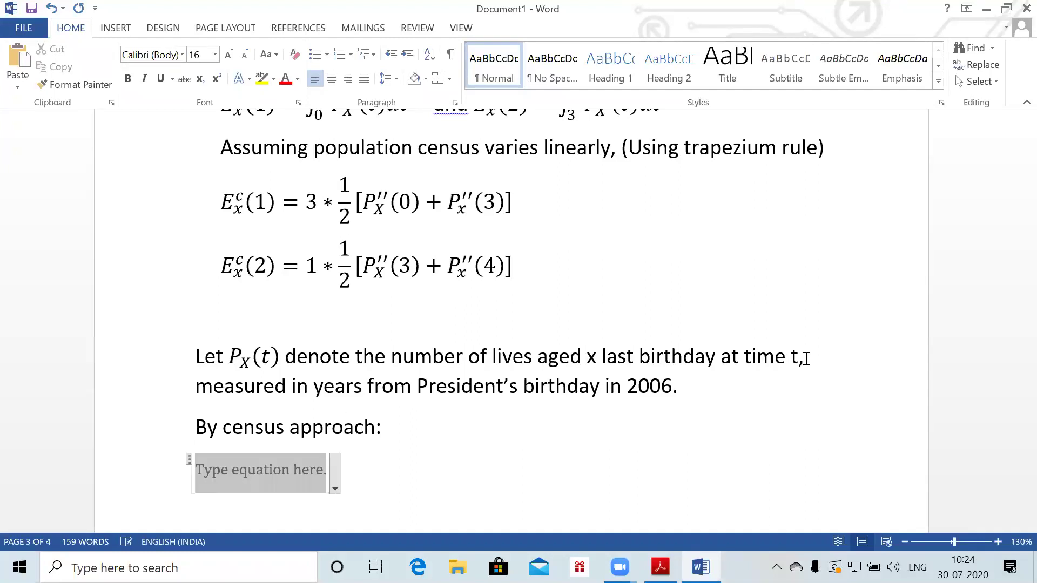
pyautogui.write("P''")
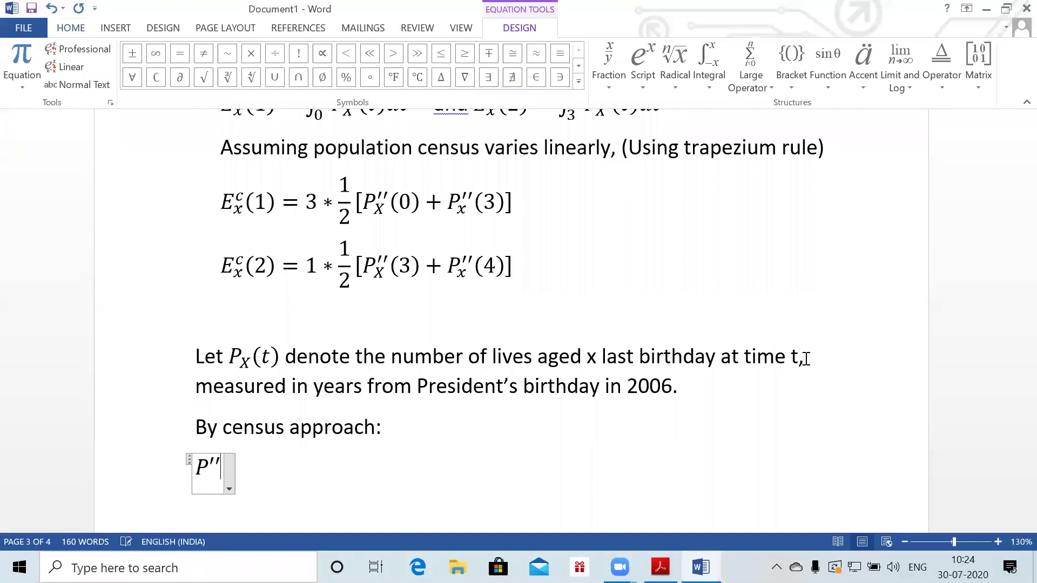
pyautogui.write('_X (t)')
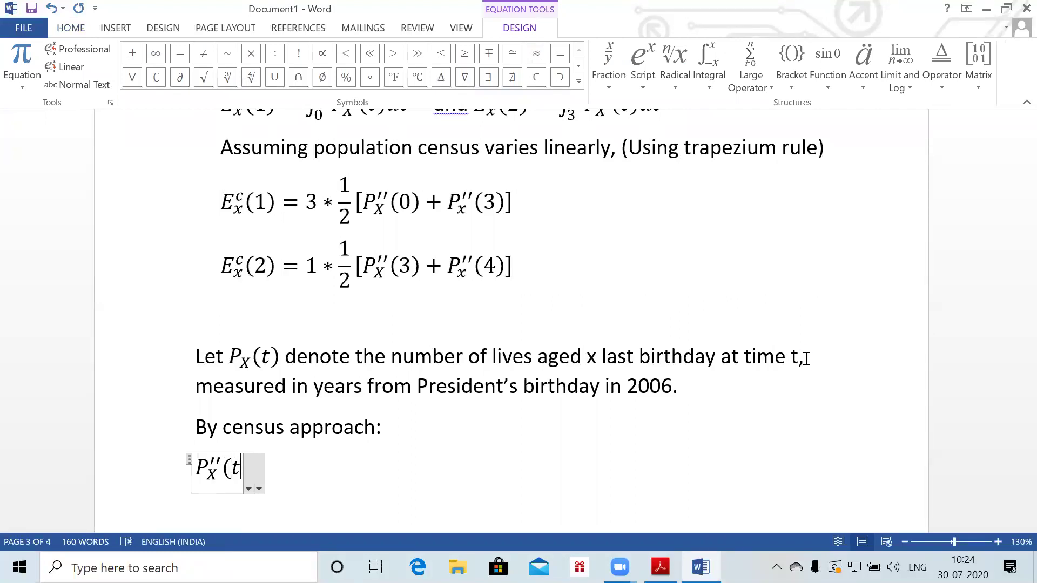
pyautogui.write(' =1/2 P')
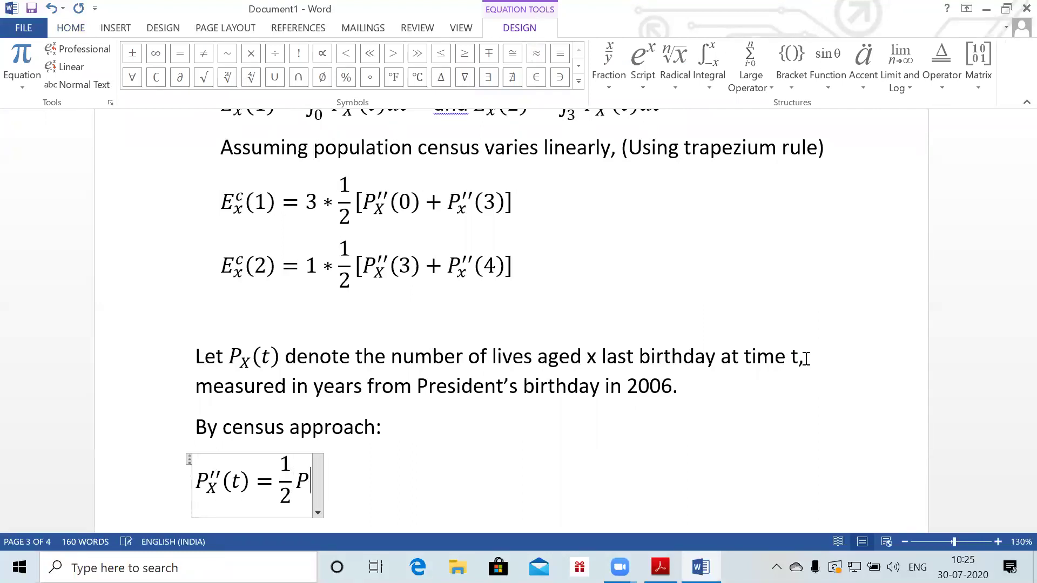
pyautogui.press('BackSpace')
pyautogui.write('[P_')
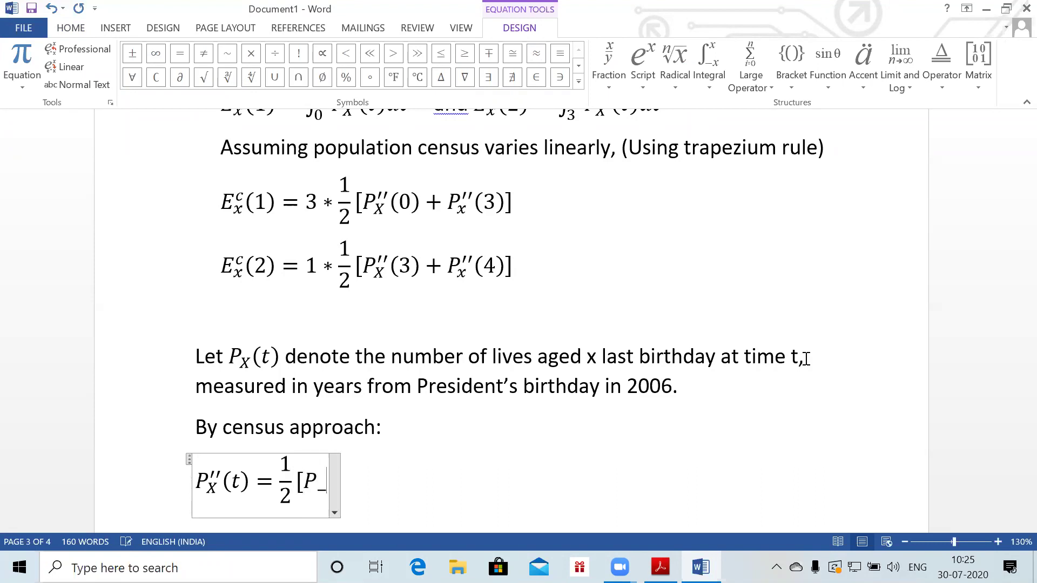
pyautogui.write('X')
pyautogui.press('BackSpace')
pyautogui.write('(X-1')
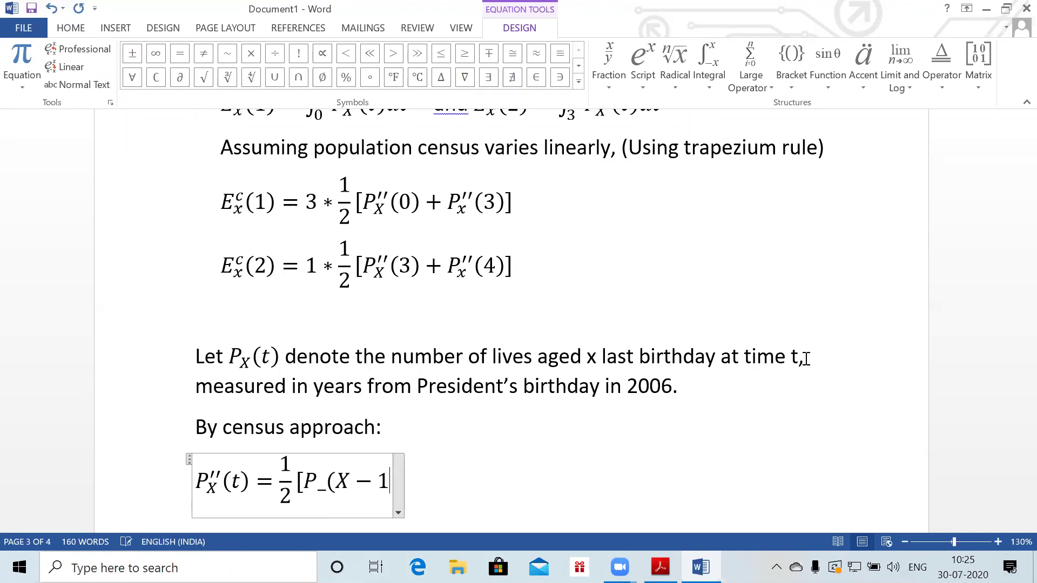
pyautogui.write(') ')
pyautogui.write('(t')
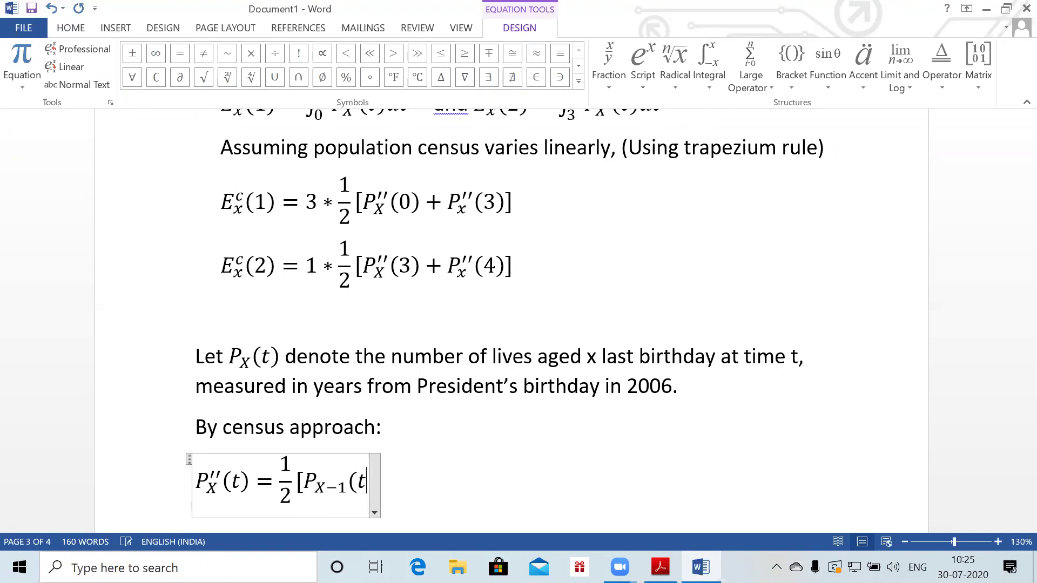
pyautogui.write(')+1/')
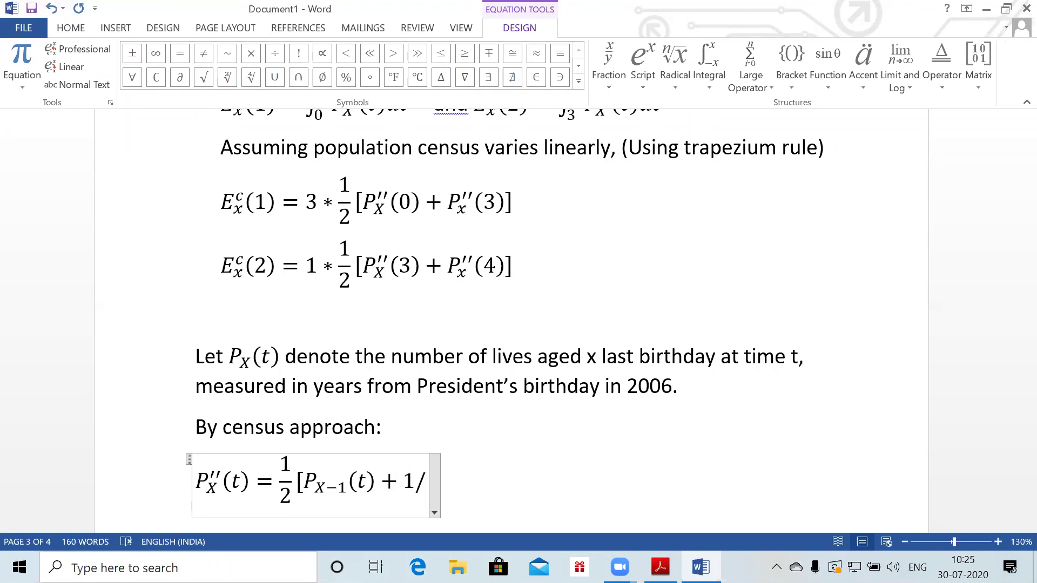
pyautogui.press('BackSpace')
pyautogui.press('BackSpace')
pyautogui.write('(')
pyautogui.press('BackSpace')
pyautogui.write('P_X(t)]')
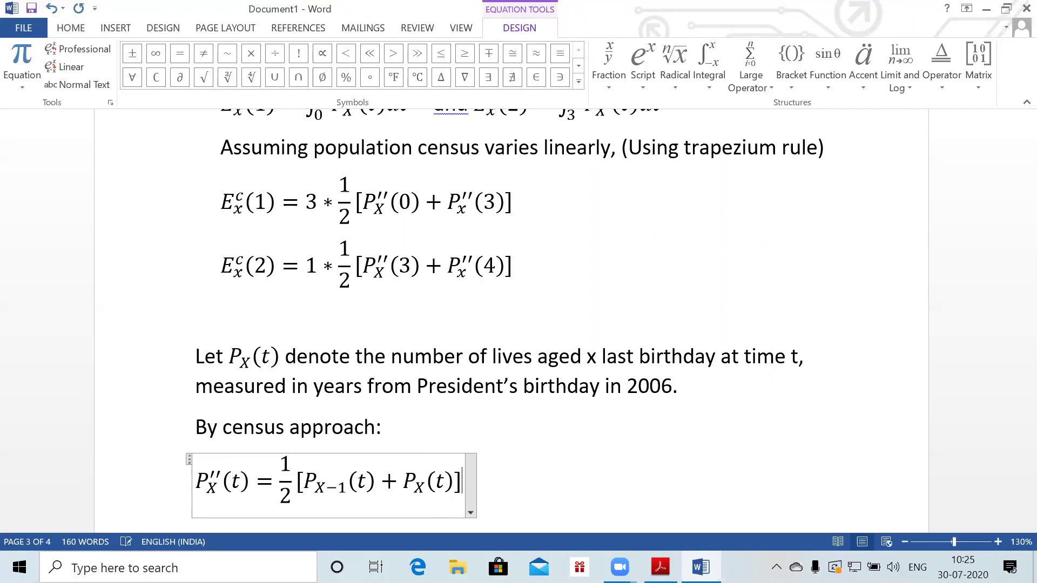
pyautogui.press('Right')
pyautogui.press('Return')
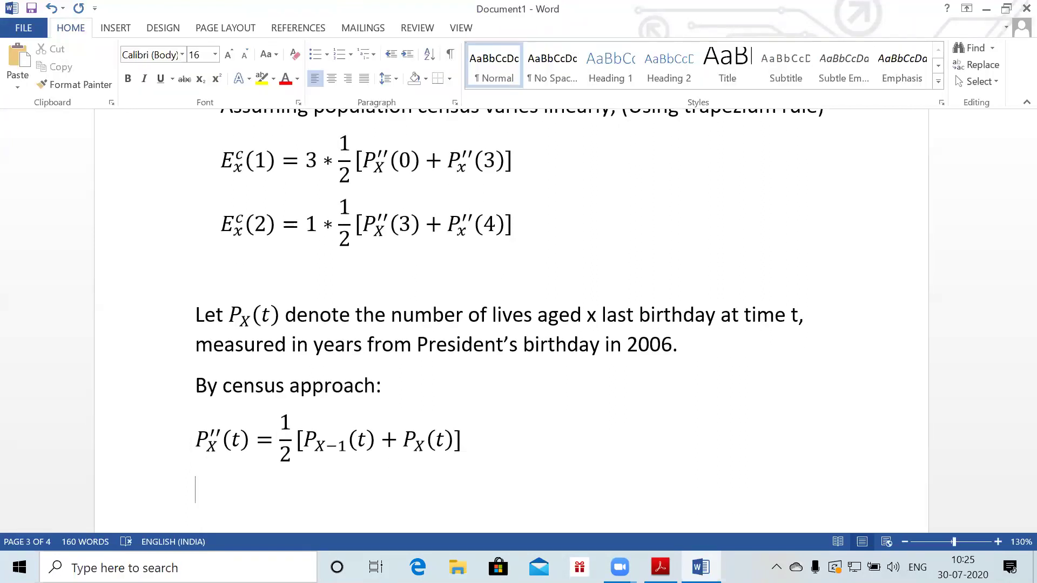
# Add the line 'Hence substituting:' with an empty equation below, fixing the spelling of 'substituting'
pyautogui.write('Hence subsitituting:')
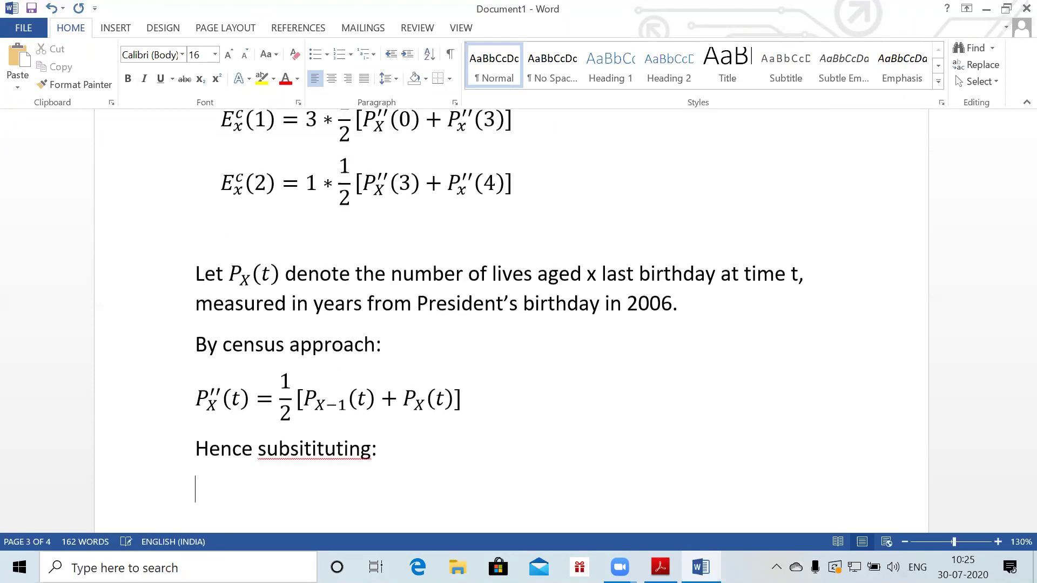
pyautogui.hotkey('alt', '=')
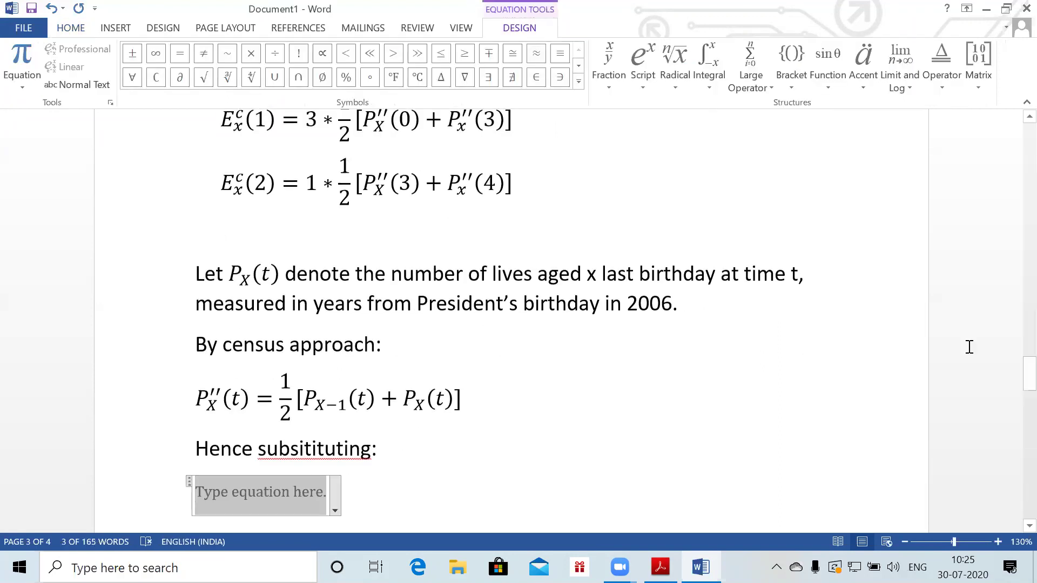
pyautogui.rightClick(273, 441)
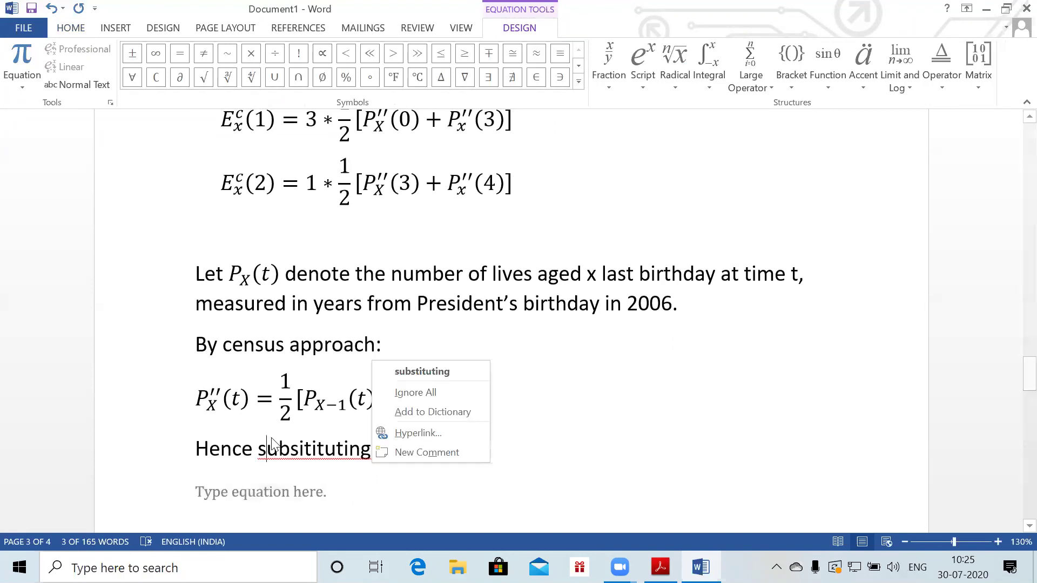
pyautogui.click(393, 370)
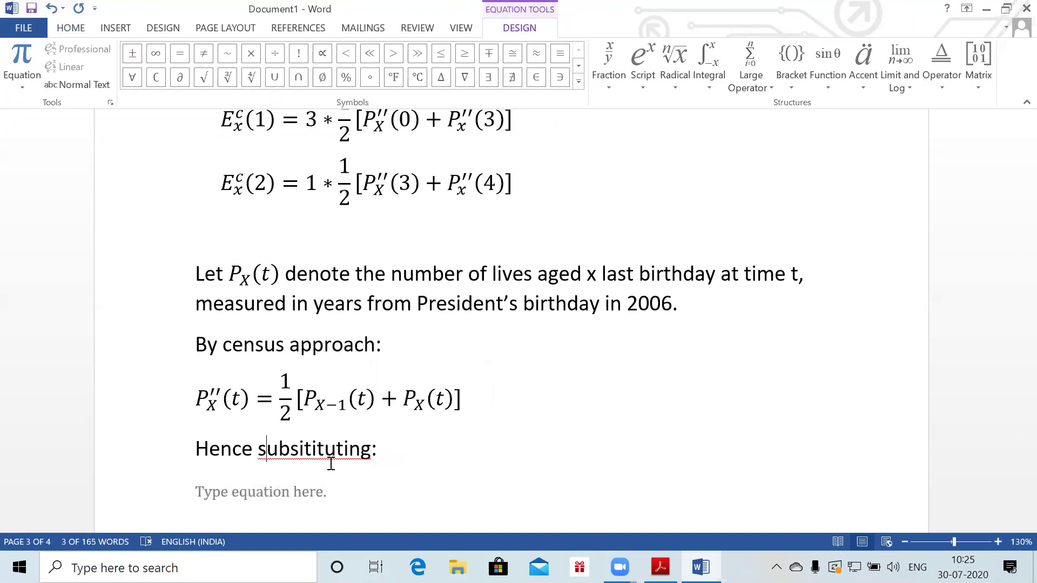
# Copy the E(1) equation for reuse in the empty equation placeholder
pyautogui.click(233, 494)
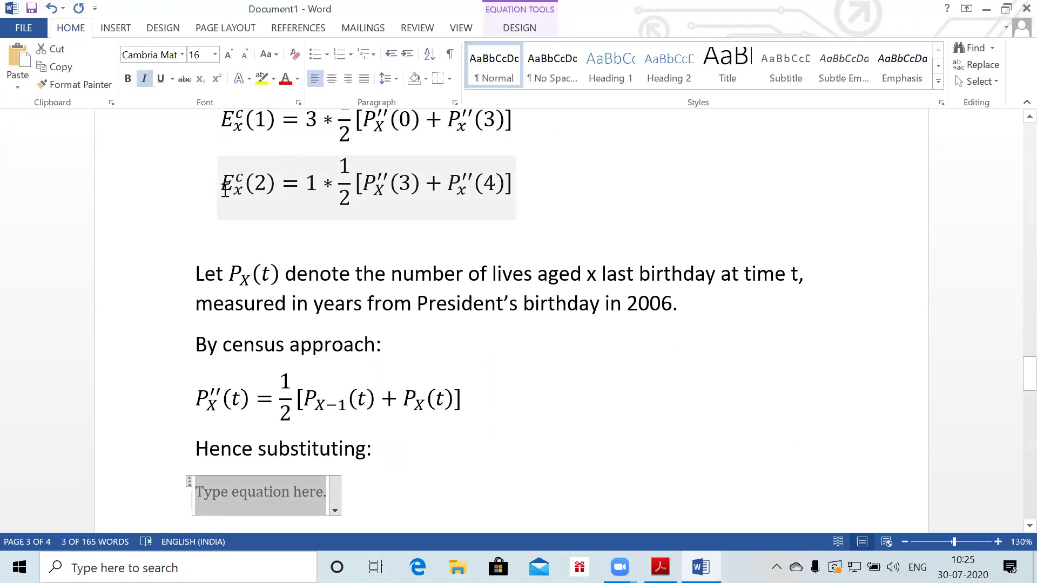
pyautogui.moveTo(223, 184); pyautogui.dragTo(322, 184)
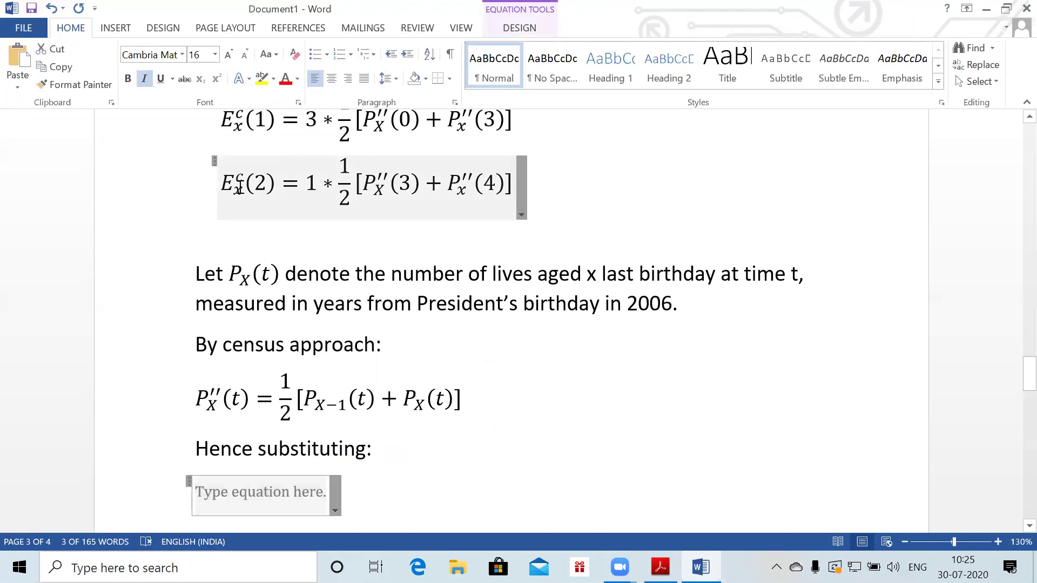
pyautogui.click(223, 495)
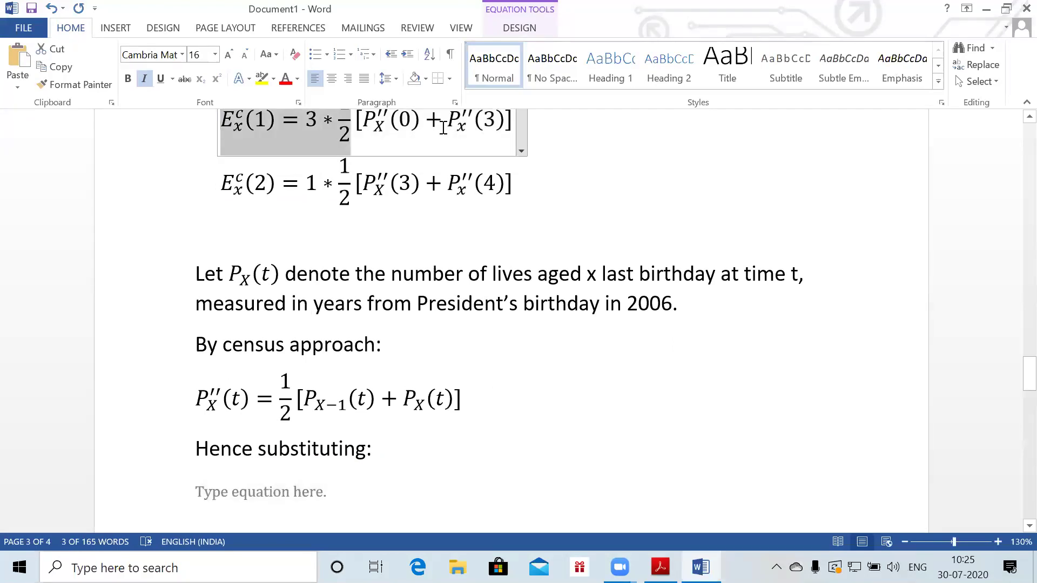
pyautogui.moveTo(225, 116); pyautogui.dragTo(466, 128)
pyautogui.hotkey('ctrl', 'c')
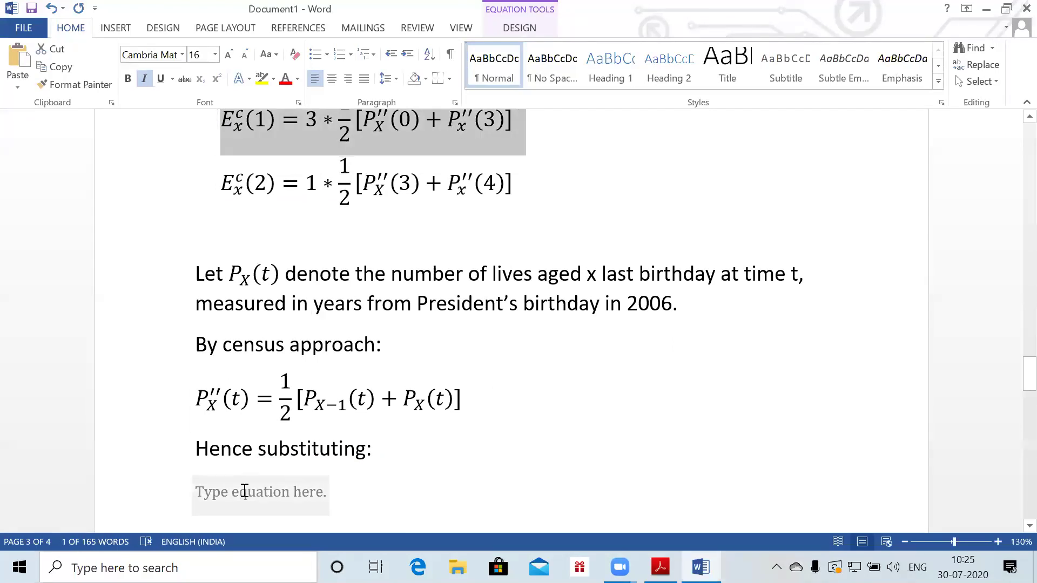
pyautogui.click(243, 491)
# Paste E(1) and replace P''(0) with 1/2[P_{X-1}(0) + P_X(0)]
pyautogui.hotkey('ctrl', 'v')
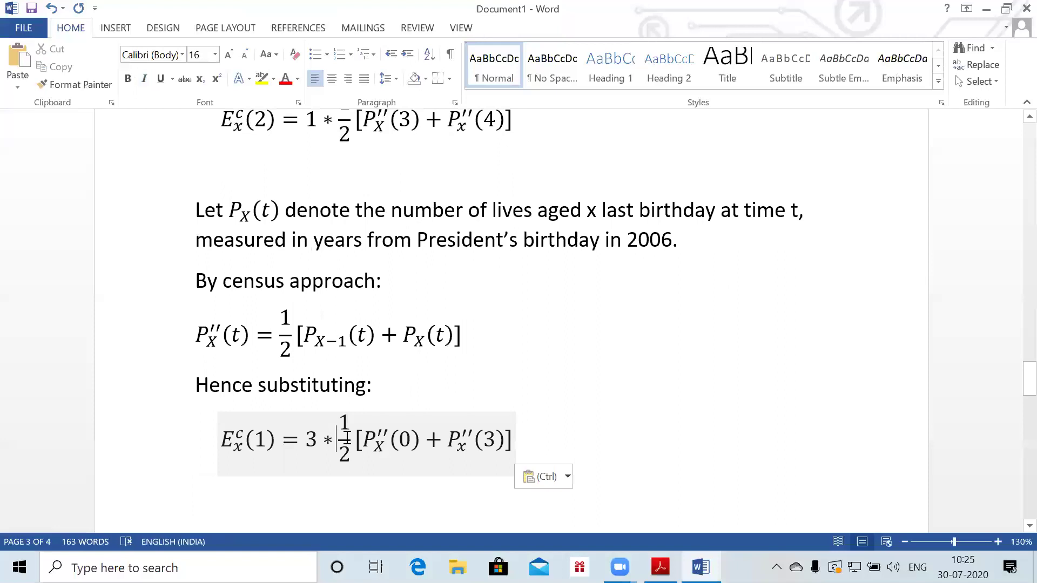
pyautogui.moveTo(346, 438); pyautogui.dragTo(512, 439)
pyautogui.click(386, 439)
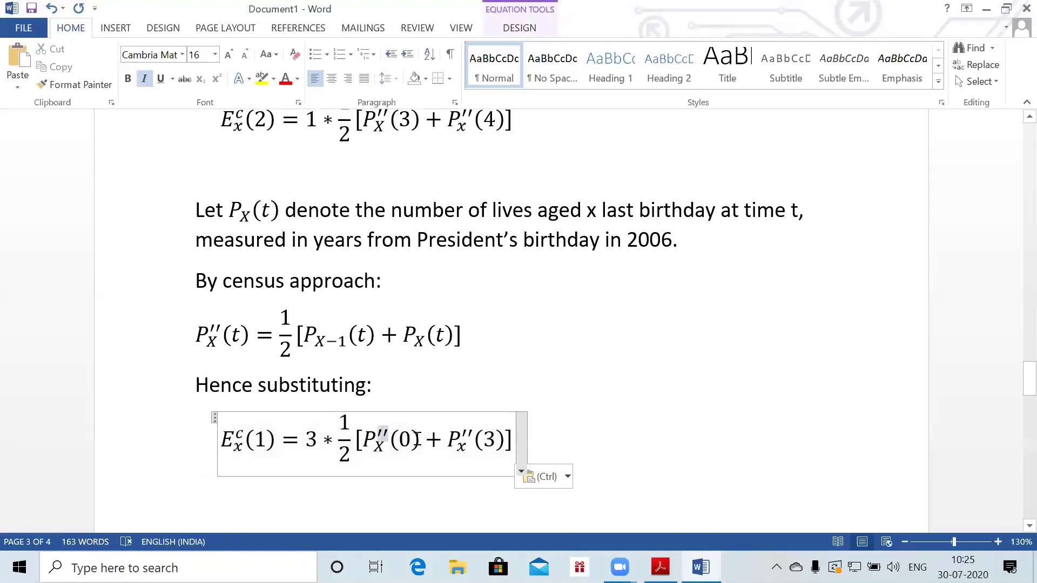
pyautogui.moveTo(421, 439); pyautogui.dragTo(361, 440)
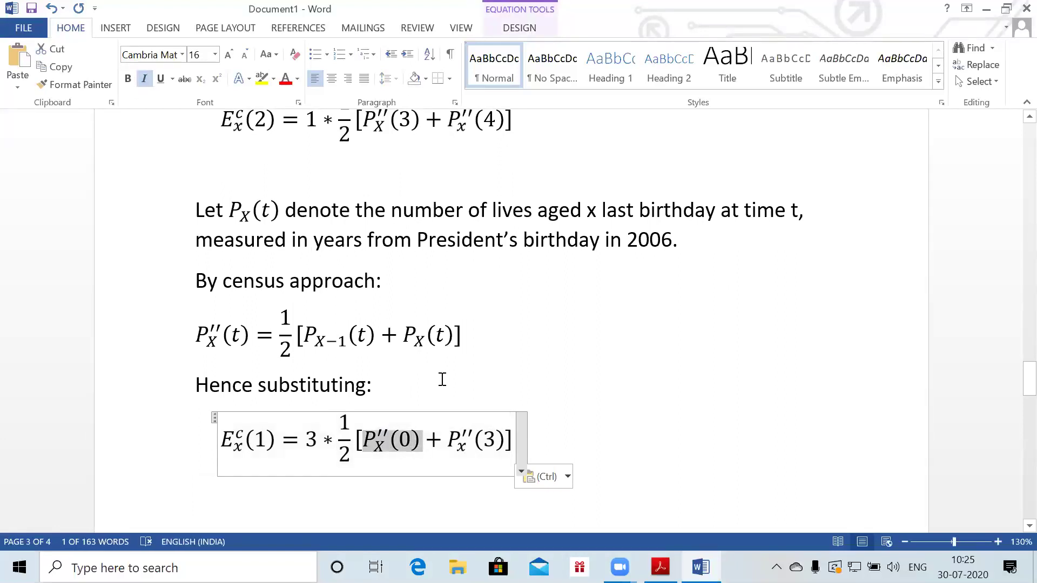
pyautogui.press('Delete')
pyautogui.moveTo(277, 329); pyautogui.dragTo(460, 336)
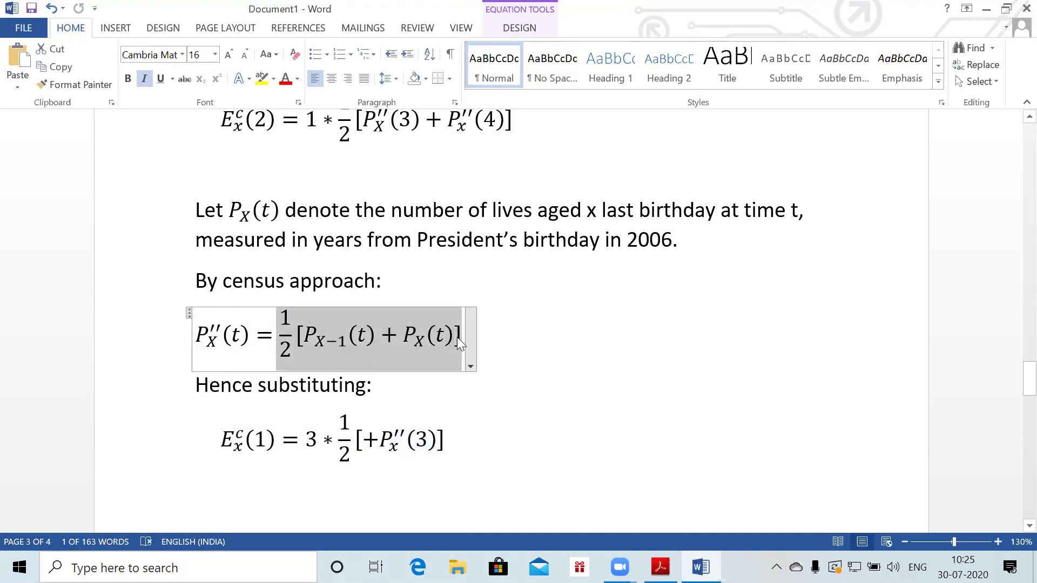
pyautogui.click(370, 440)
pyautogui.hotkey('ctrl', 'v')
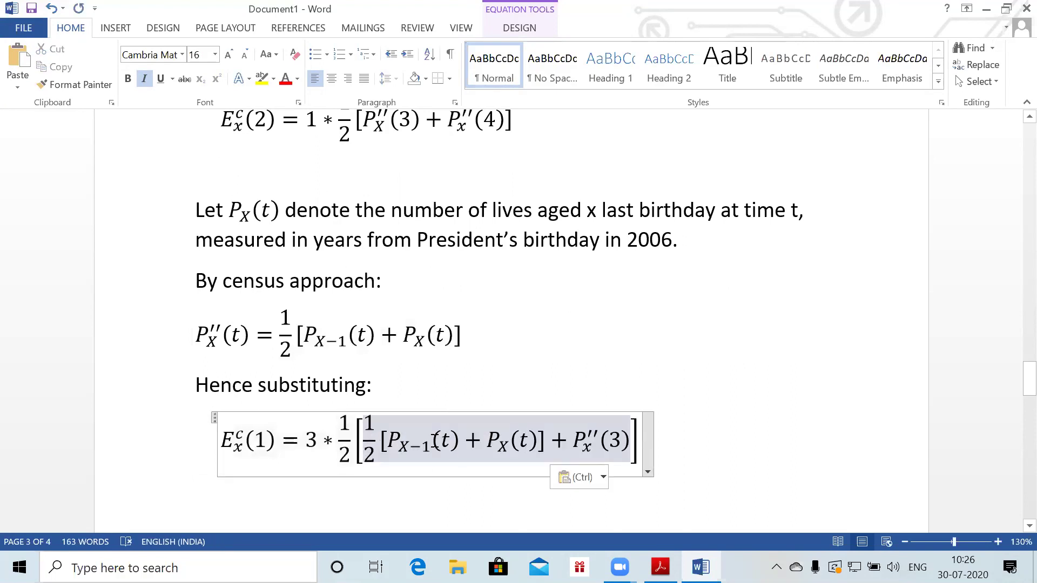
pyautogui.click(449, 440)
pyautogui.press('BackSpace')
pyautogui.write('0')
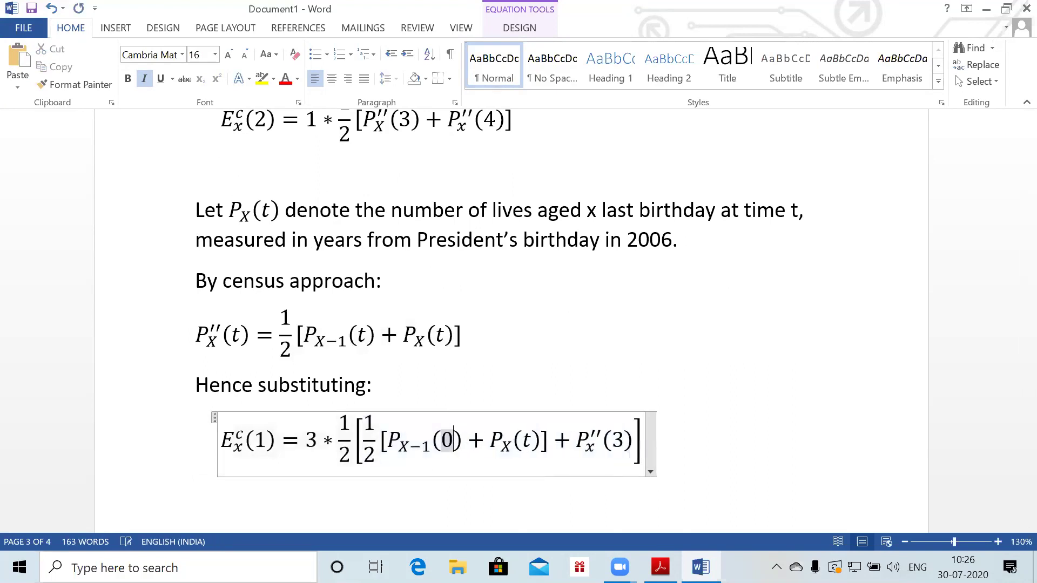
pyautogui.click(532, 440)
pyautogui.press('BackSpace')
pyautogui.write('0')
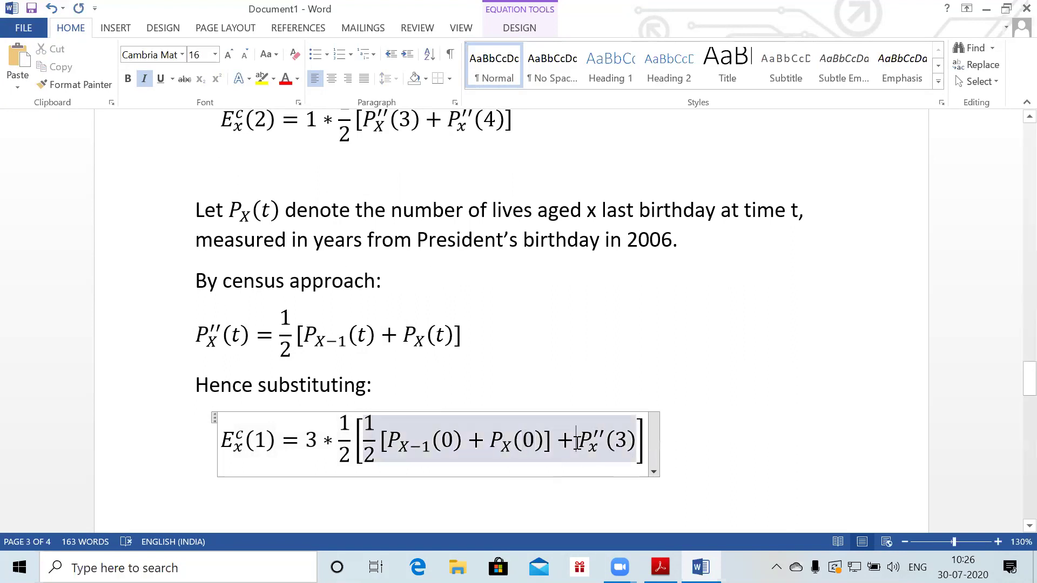
# Replace P''(3) with 1/2[P_{X-1}(3) + P_X(3)] and start a new line below
pyautogui.moveTo(577, 443); pyautogui.dragTo(626, 453)
pyautogui.press('Delete')
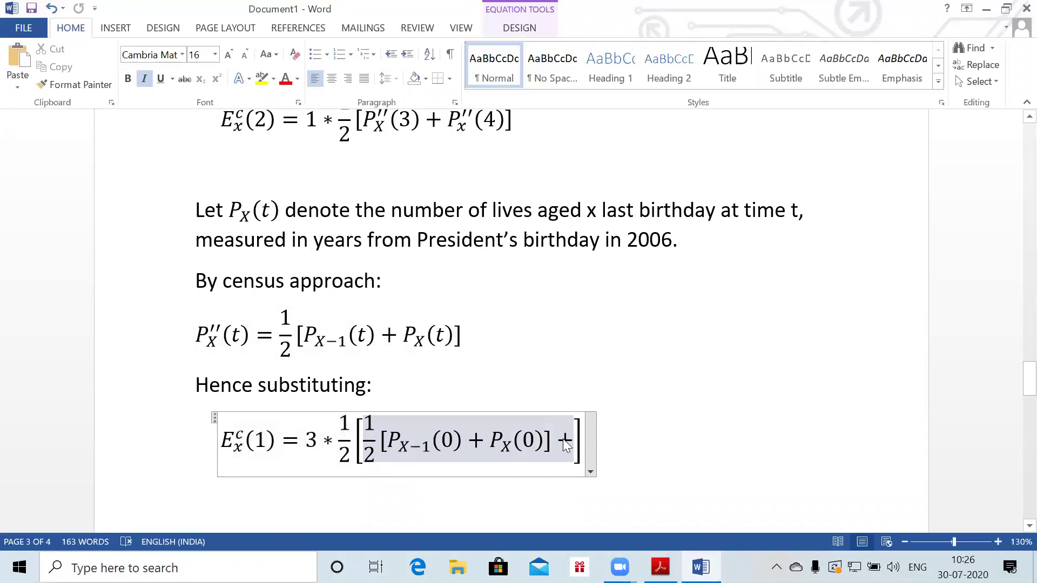
pyautogui.hotkey('ctrl', 'v')
pyautogui.doubleClick(662, 440)
pyautogui.write('3')
pyautogui.doubleClick(743, 440)
pyautogui.write('3')
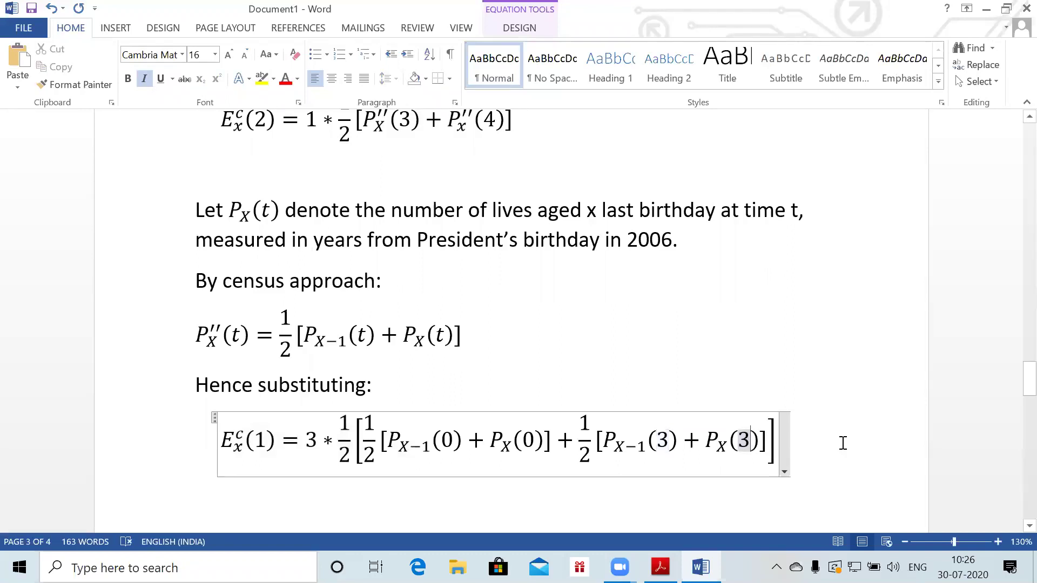
pyautogui.click(843, 443)
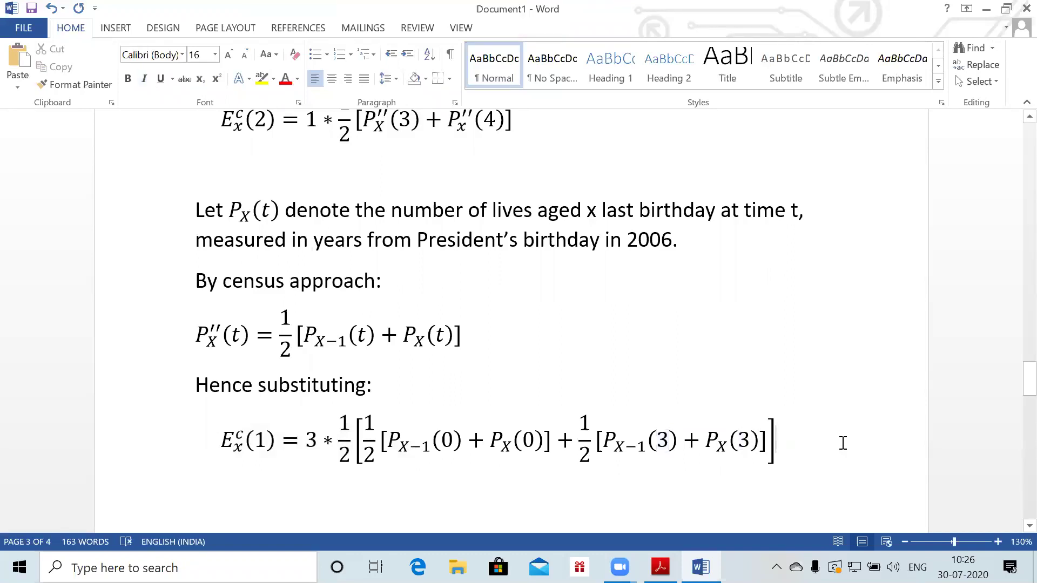
pyautogui.press('Return')
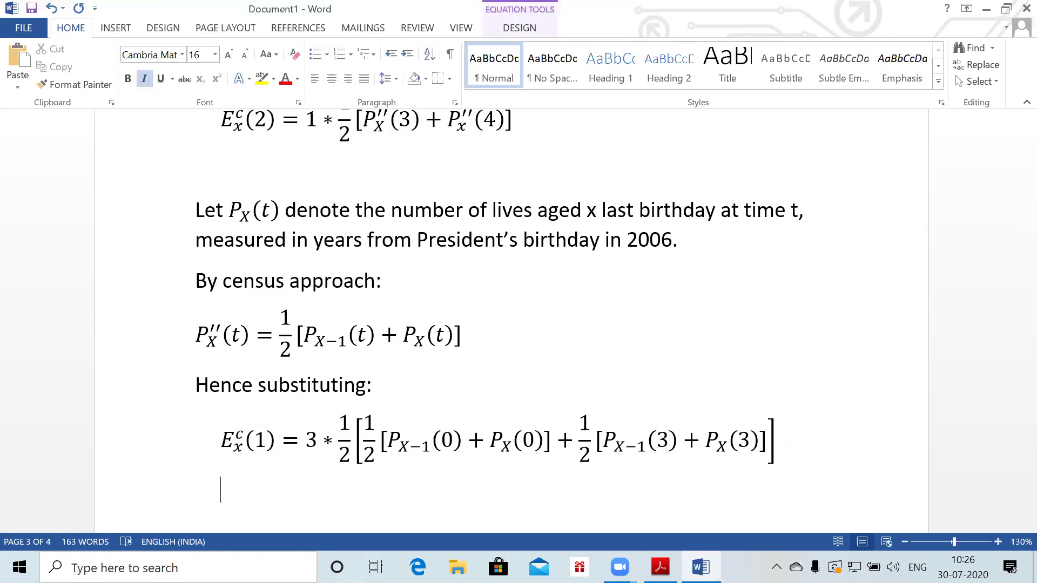
pyautogui.moveTo(216, 424); pyautogui.dragTo(691, 491)
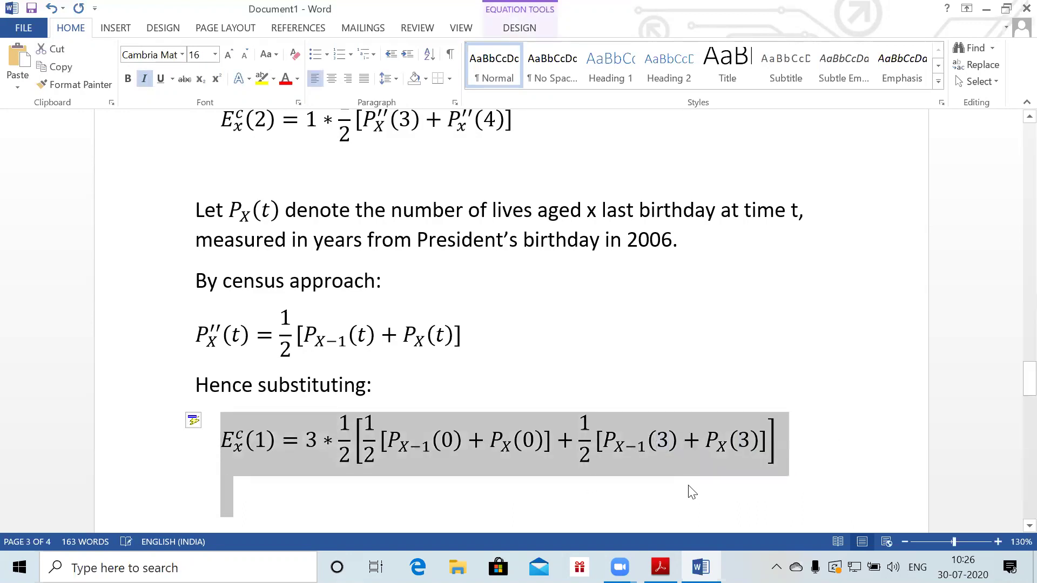
# Paste a copy of the E(1) equation below, relabel it E(2) and remove the 3 multiplier
pyautogui.click(272, 513)
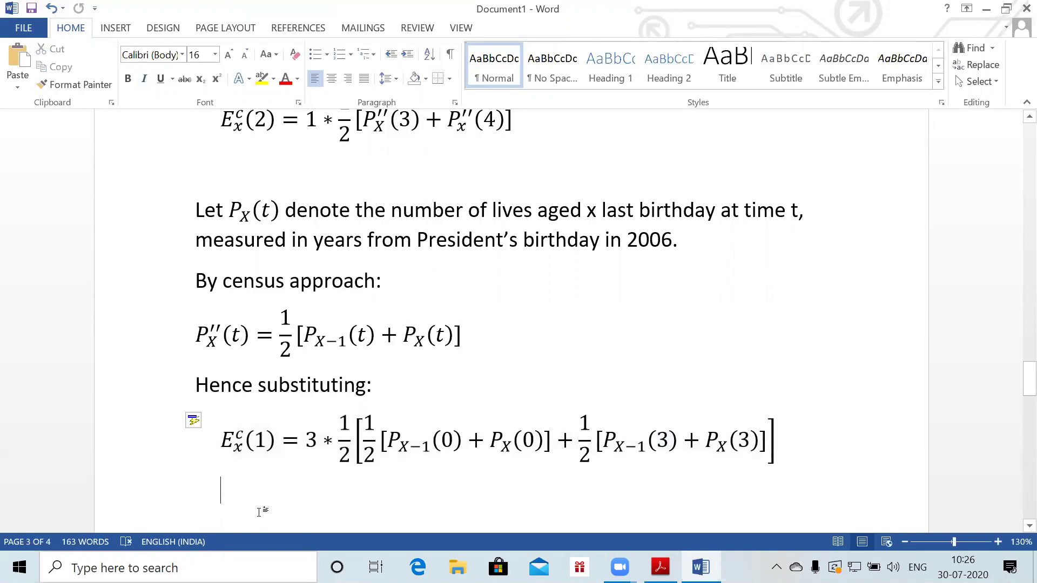
pyautogui.hotkey('ctrl', 'v')
pyautogui.doubleClick(260, 398)
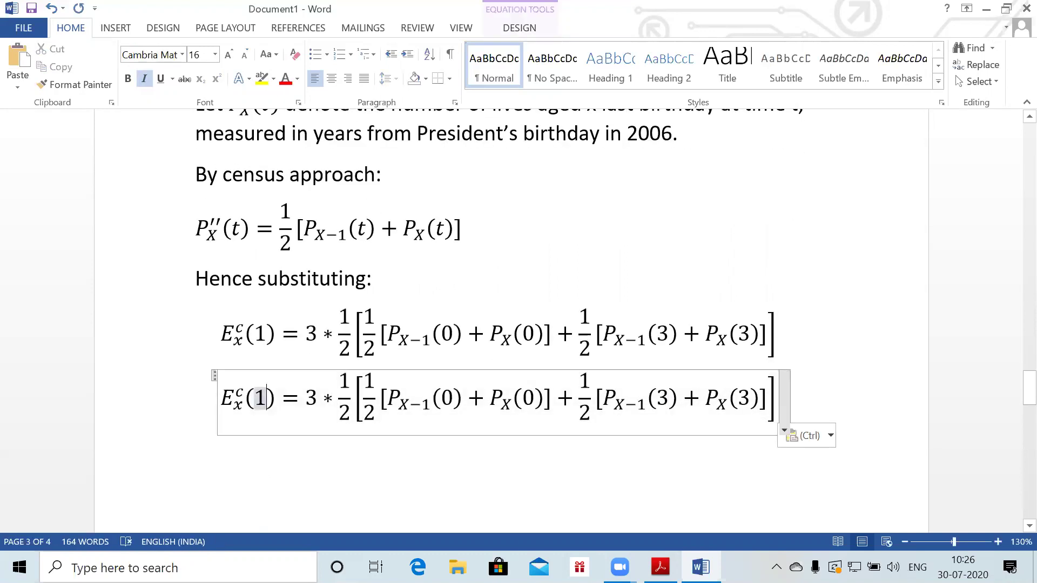
pyautogui.write('2')
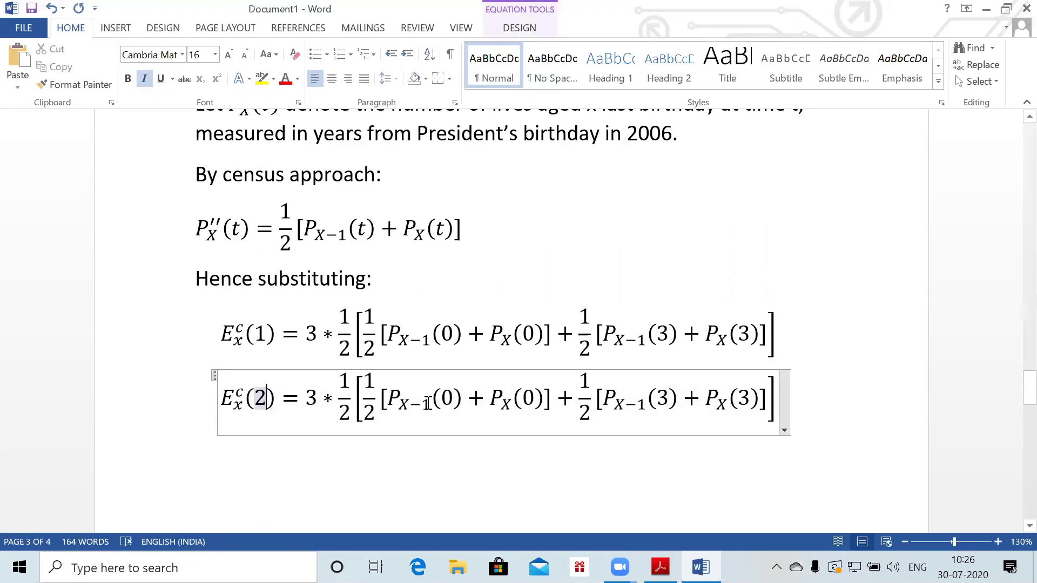
pyautogui.click(318, 399)
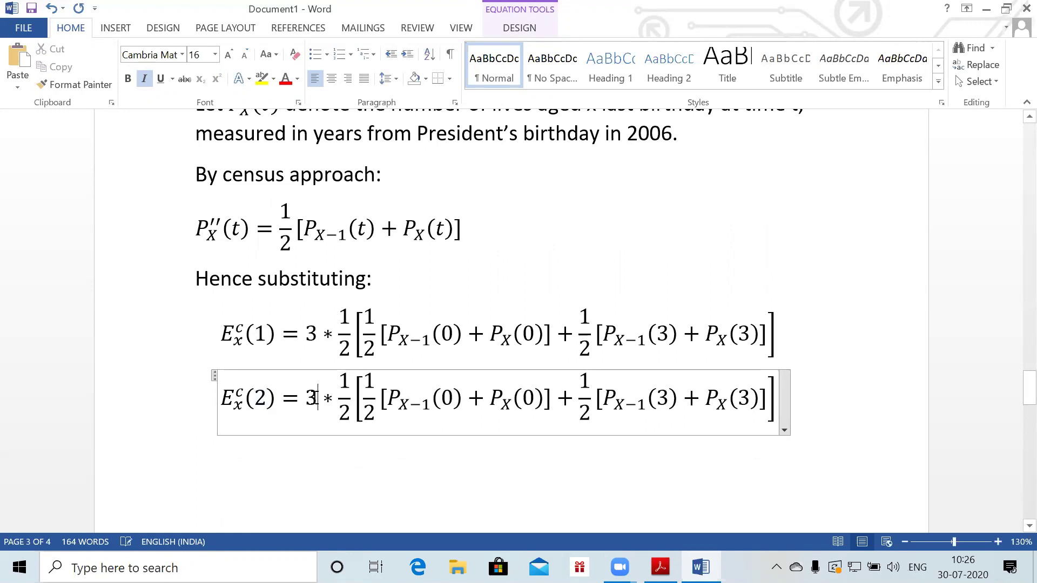
pyautogui.press('BackSpace')
# Change the census times in the E(2) terms to 3 and 4, then start a new line
pyautogui.click(429, 399)
pyautogui.press('BackSpace')
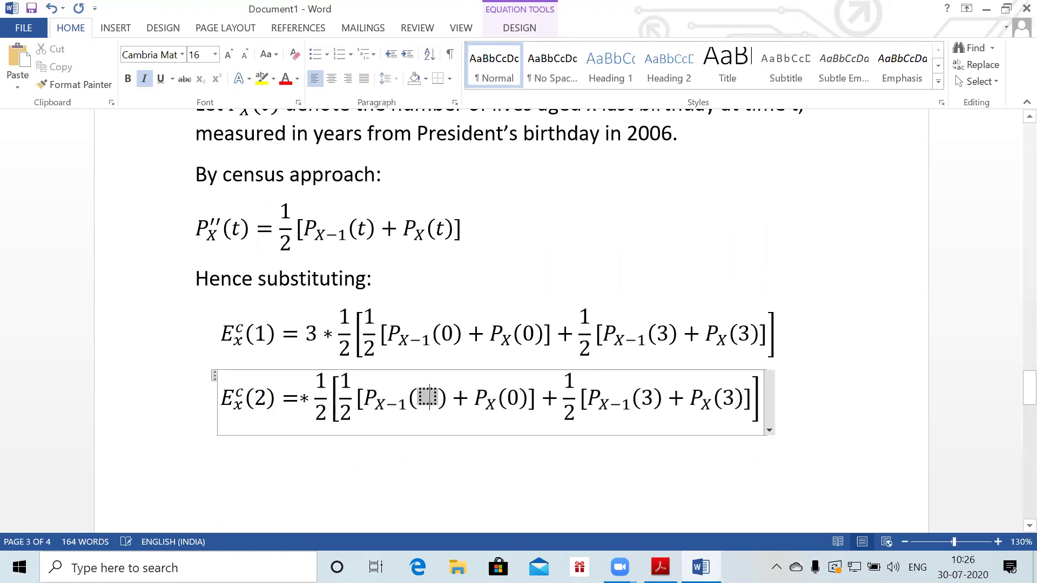
pyautogui.write('3')
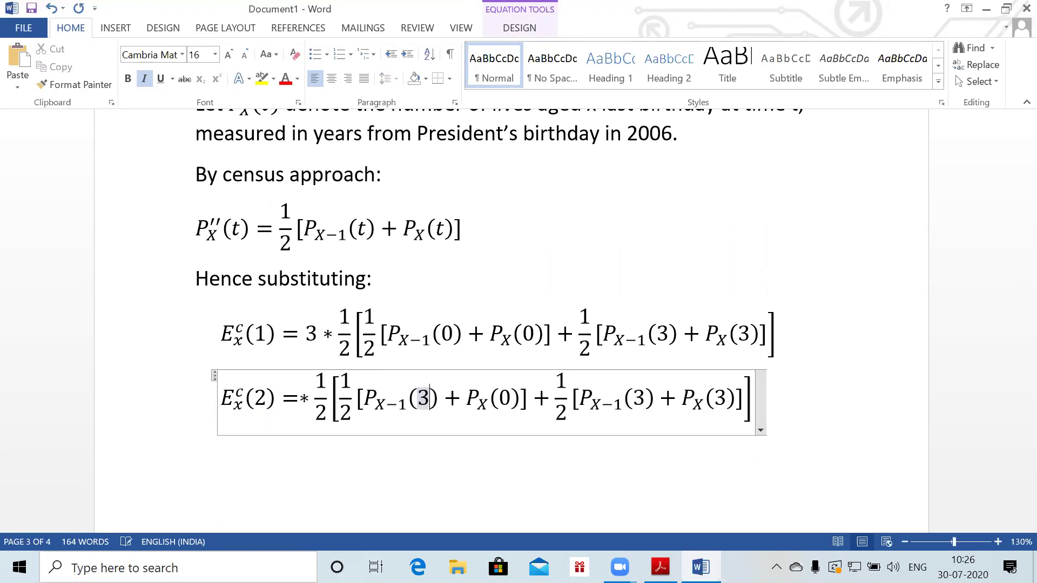
pyautogui.press('Right')
pyautogui.press('Right')
pyautogui.press('Right')
pyautogui.write('3')
pyautogui.press('Right')
pyautogui.press('Right')
pyautogui.press('Right')
pyautogui.press('Right')
pyautogui.press('Right')
pyautogui.press('Right')
pyautogui.press('Right')
pyautogui.press('Right')
pyautogui.press('BackSpace')
pyautogui.write('4')
pyautogui.press('Right')
pyautogui.press('Right')
pyautogui.press('Right')
pyautogui.press('Right')
pyautogui.press('Right')
pyautogui.press('BackSpace')
pyautogui.write('4')
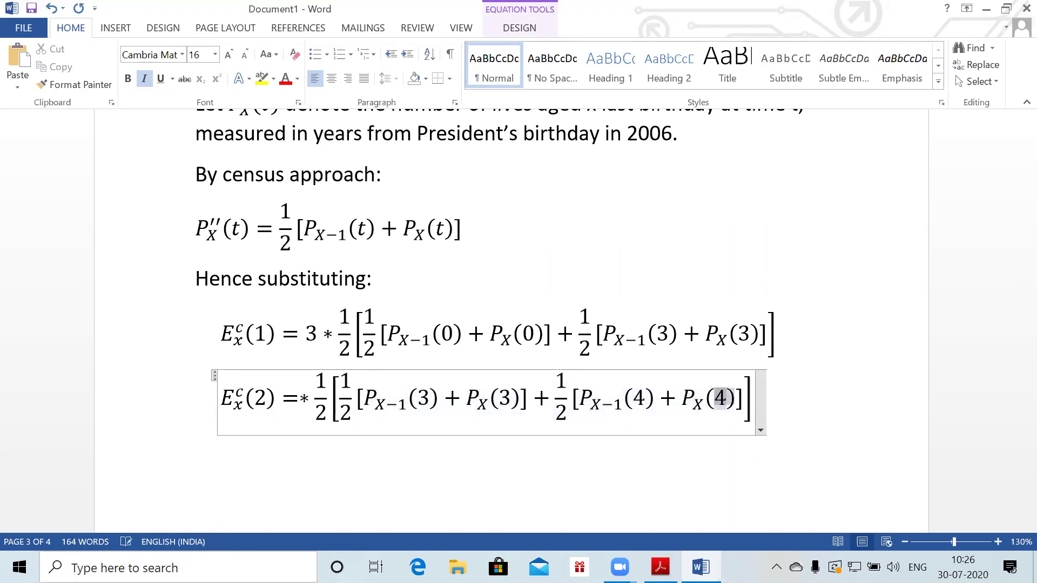
pyautogui.click(814, 402)
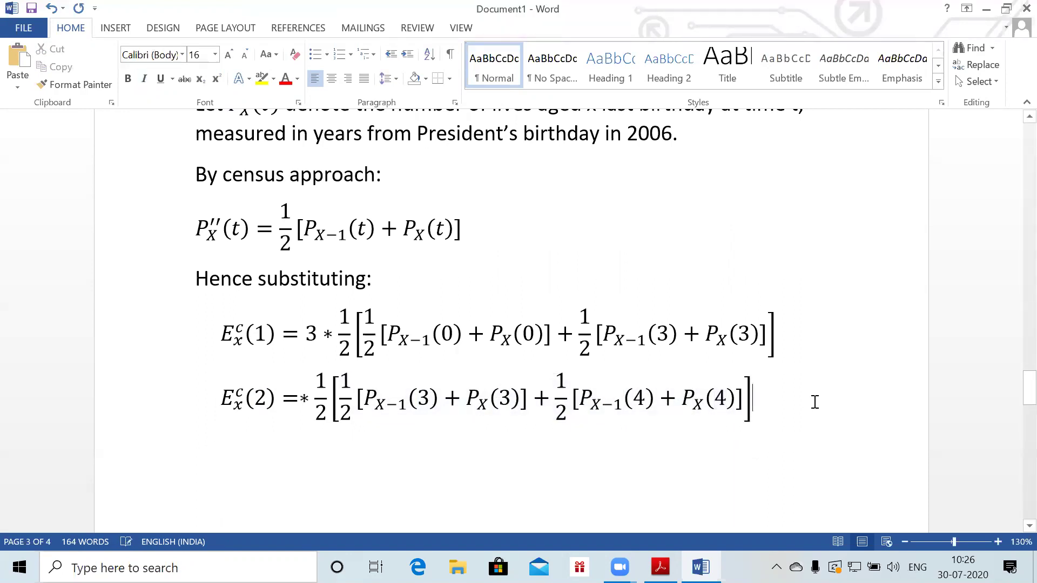
pyautogui.press('Return')
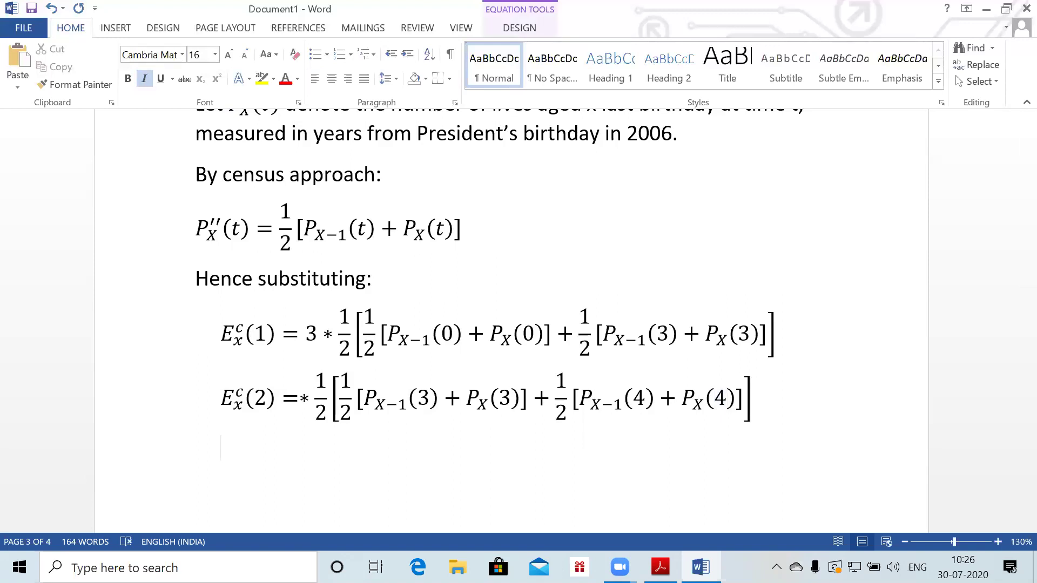
# Create an E_65^c(1) equation and paste the E(1) right-hand side into it
pyautogui.hotkey('alt', '=')
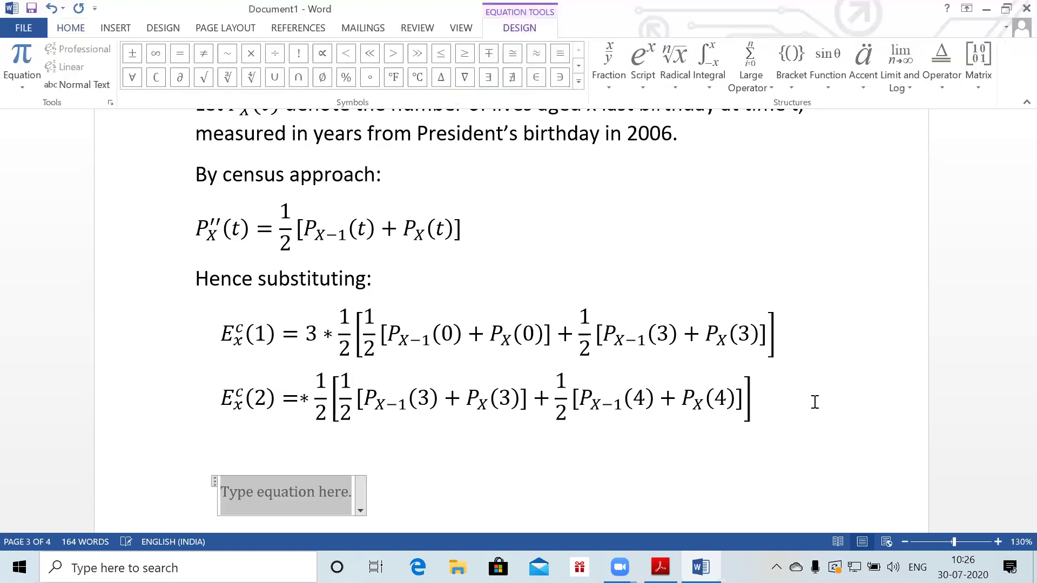
pyautogui.write('E_65')
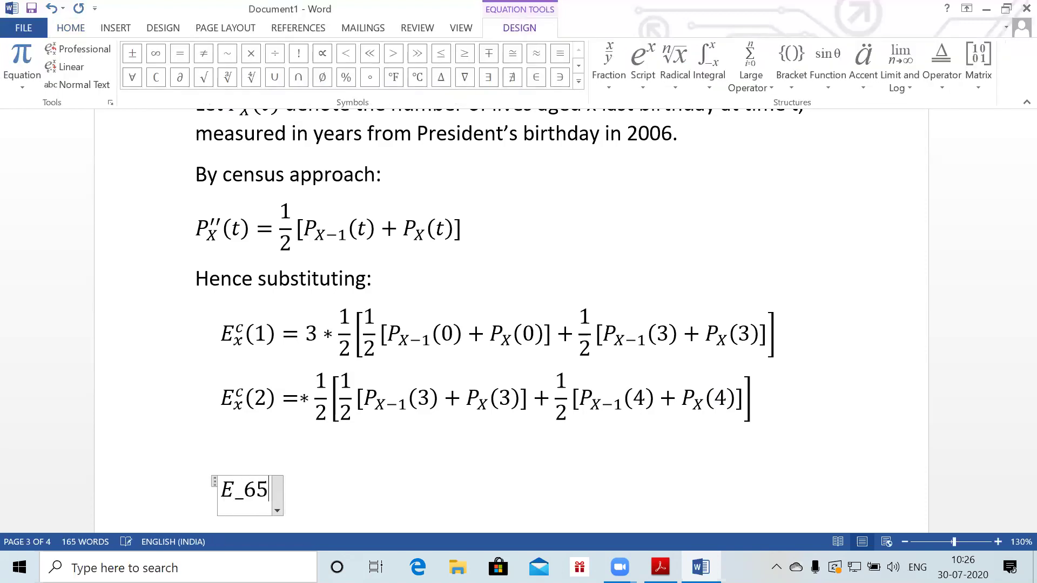
pyautogui.write('^c ')
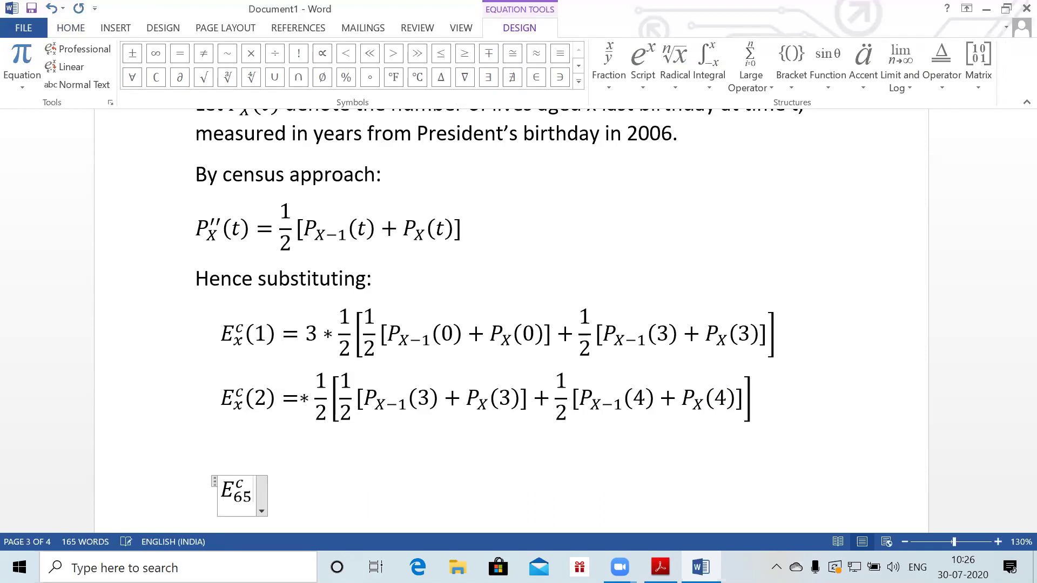
pyautogui.write('=')
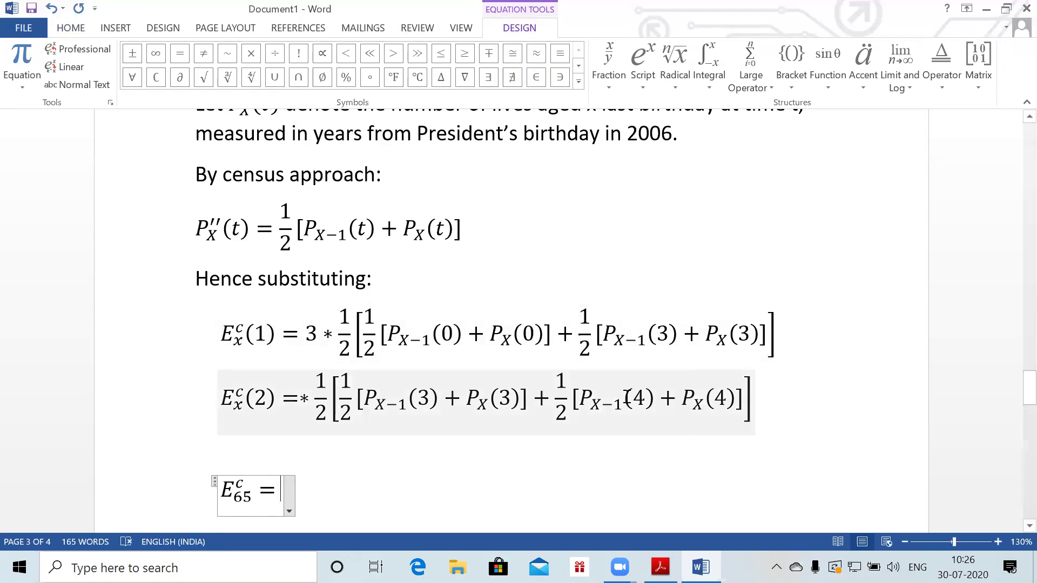
pyautogui.click(254, 488)
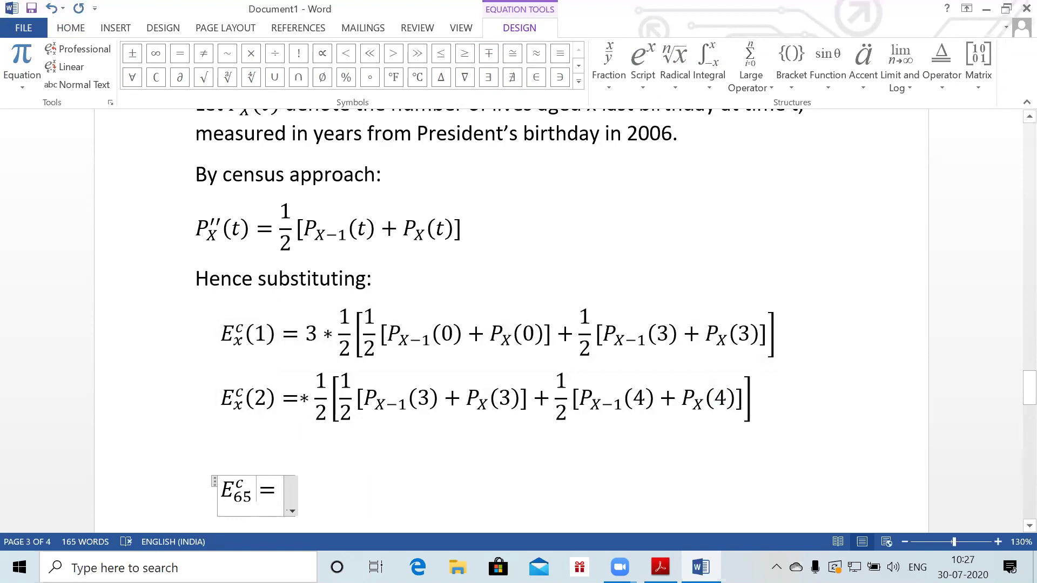
pyautogui.write('(1)')
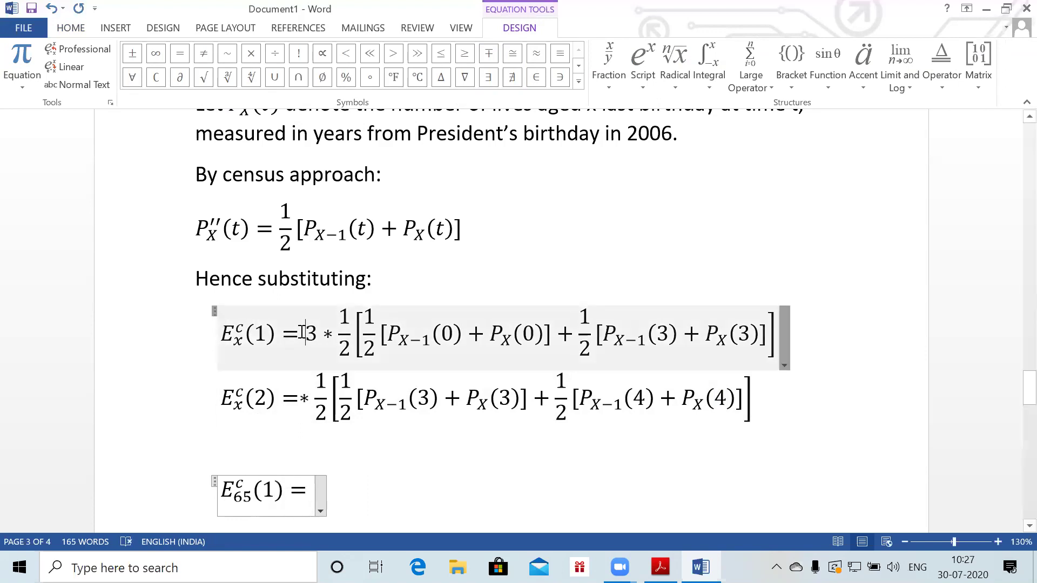
pyautogui.moveTo(304, 335); pyautogui.dragTo(729, 335)
pyautogui.hotkey('ctrl', 'c')
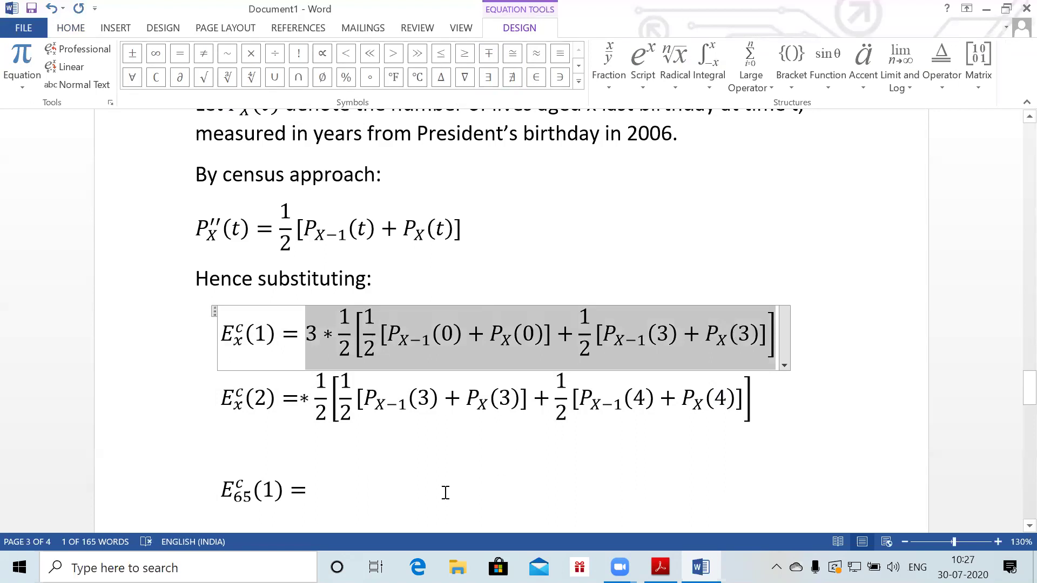
pyautogui.click(313, 490)
pyautogui.hotkey('ctrl', 'v')
# Replace the four P subscripts with 64, 65, 64 and 65
pyautogui.moveTo(444, 510); pyautogui.dragTo(410, 511)
pyautogui.press('BackSpace')
pyautogui.write('64')
pyautogui.doubleClick(510, 510)
pyautogui.press('BackSpace')
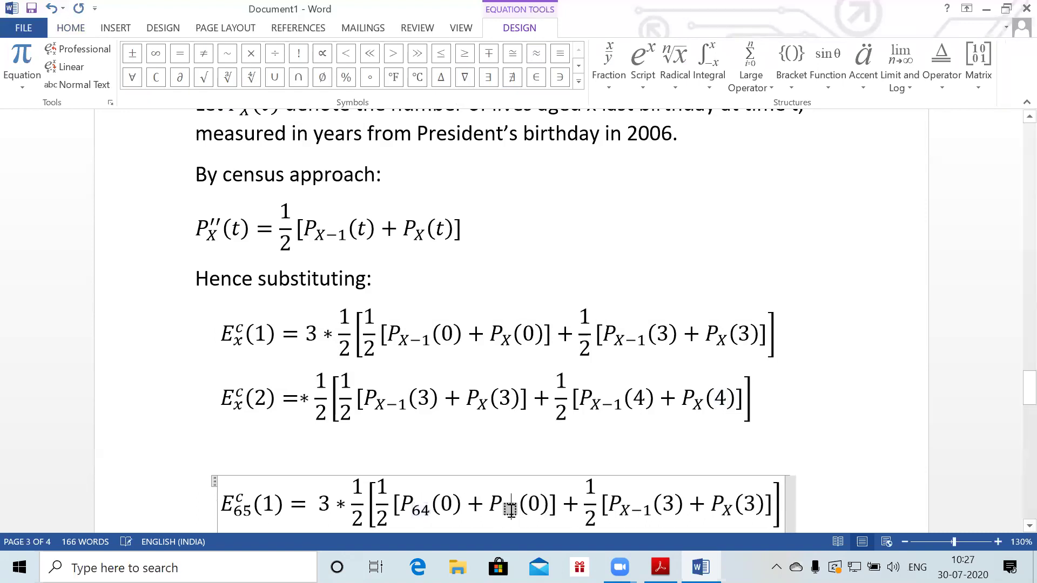
pyautogui.write('65')
pyautogui.doubleClick(652, 512)
pyautogui.press('BackSpace')
pyautogui.write('64')
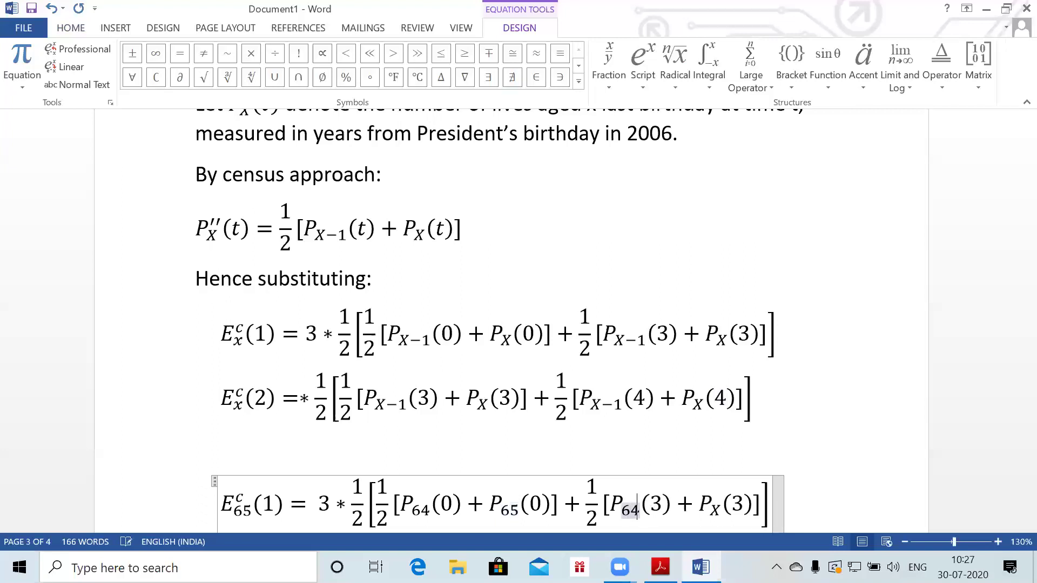
pyautogui.doubleClick(717, 511)
pyautogui.press('BackSpace')
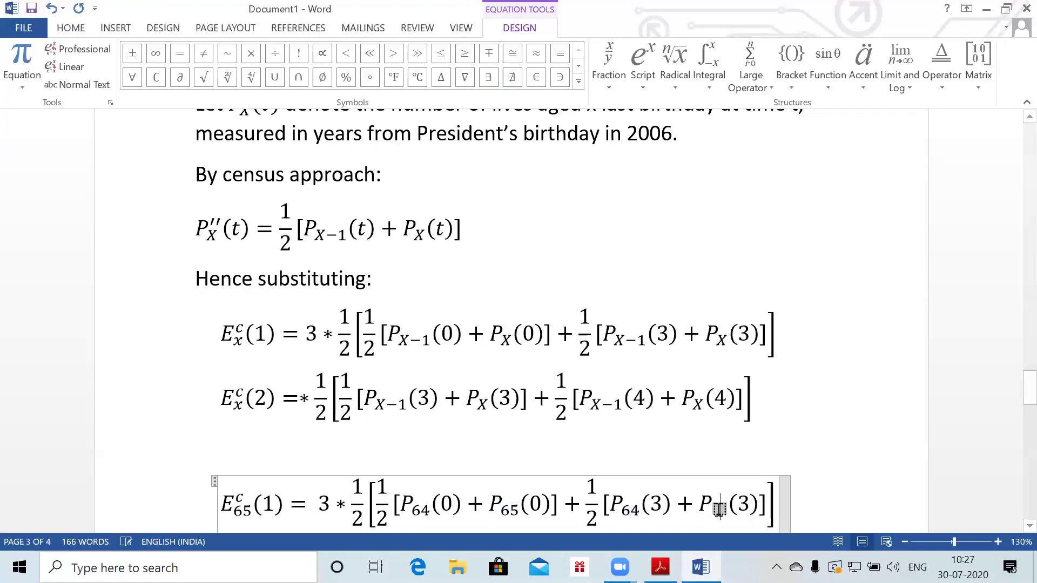
pyautogui.write('65')
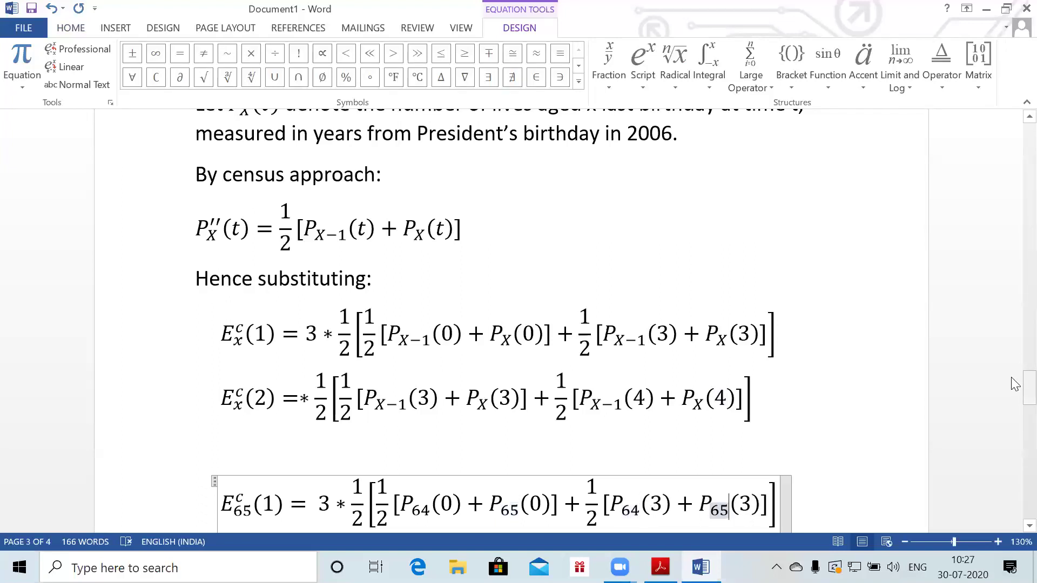
# Exit the E65 equation and leave a left-aligned empty line below it
pyautogui.moveTo(1029, 387); pyautogui.dragTo(1030, 401)
pyautogui.click(816, 348)
pyautogui.press('Return')
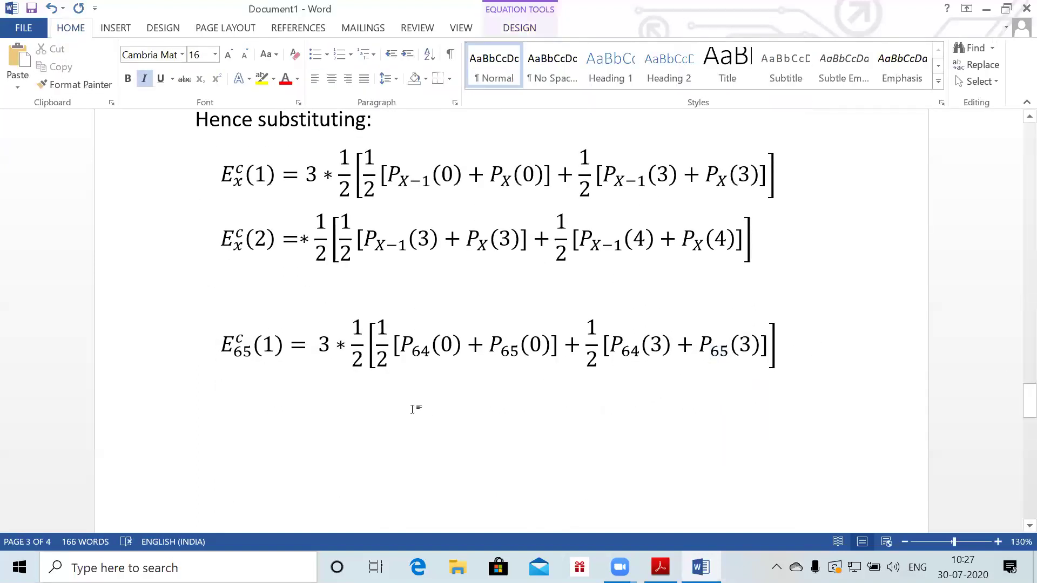
pyautogui.press('BackSpace')
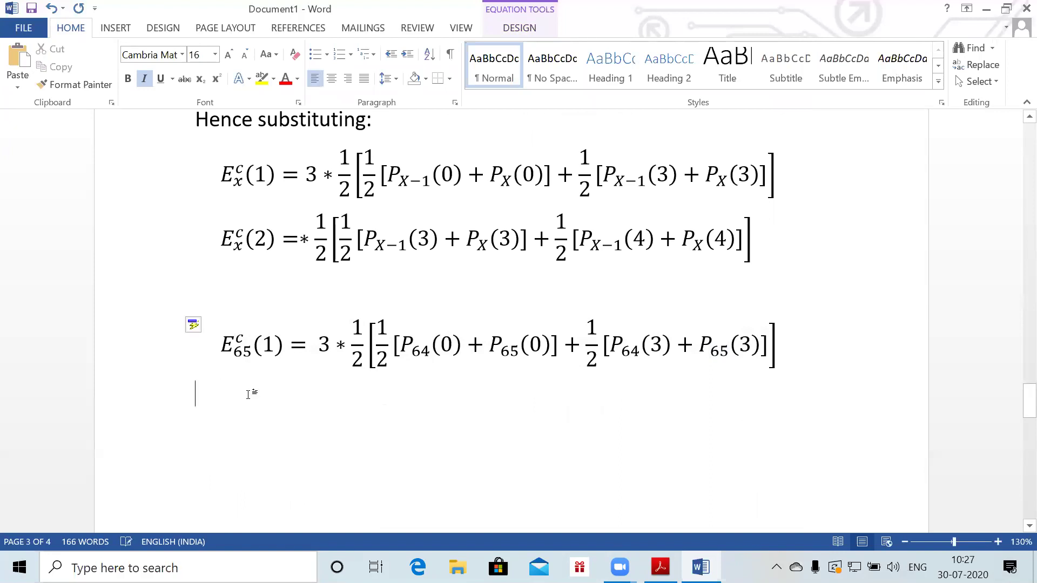
pyautogui.hotkey('alt', '=')
pyautogui.press('BackSpace')
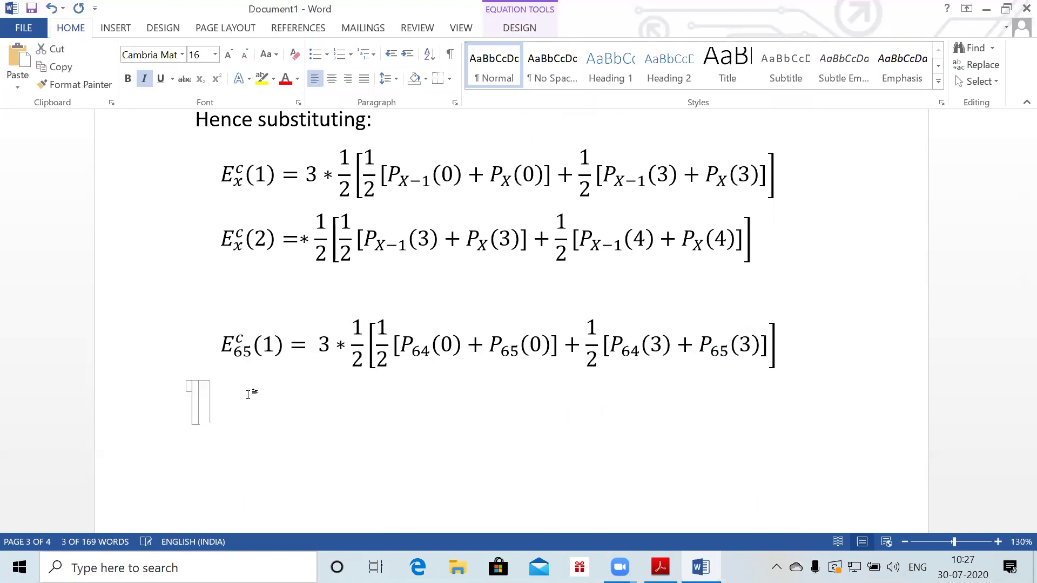
pyautogui.press('BackSpace')
pyautogui.hotkey('alt', '=')
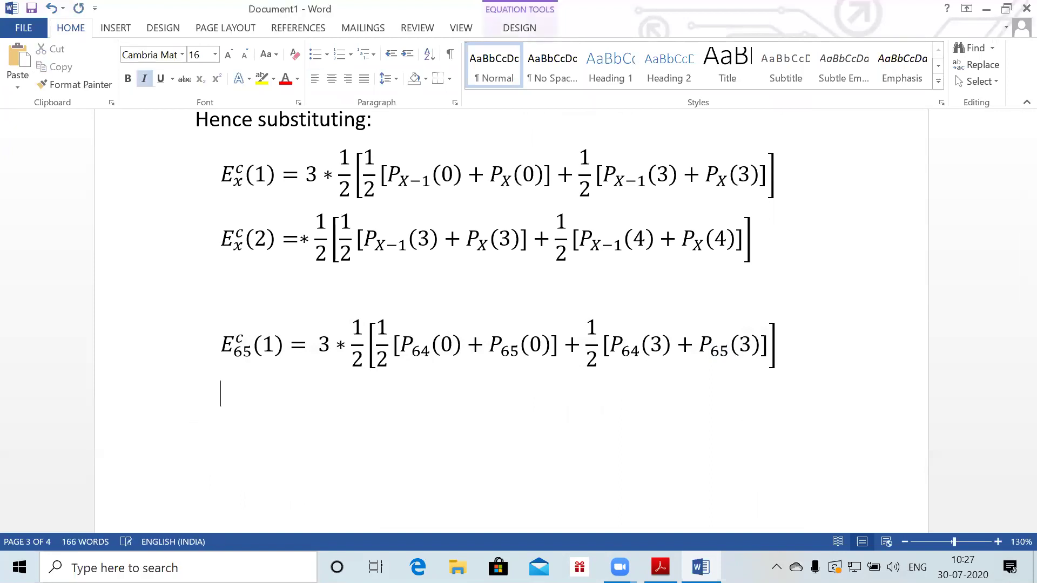
pyautogui.press('BackSpace')
pyautogui.press('BackSpace')
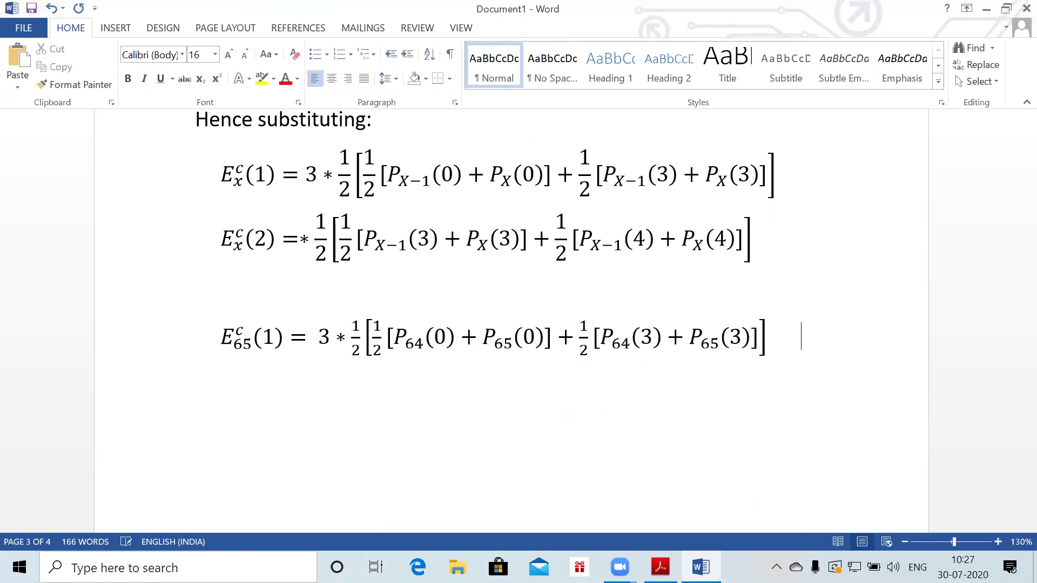
pyautogui.hotkey('ctrl', 'z')
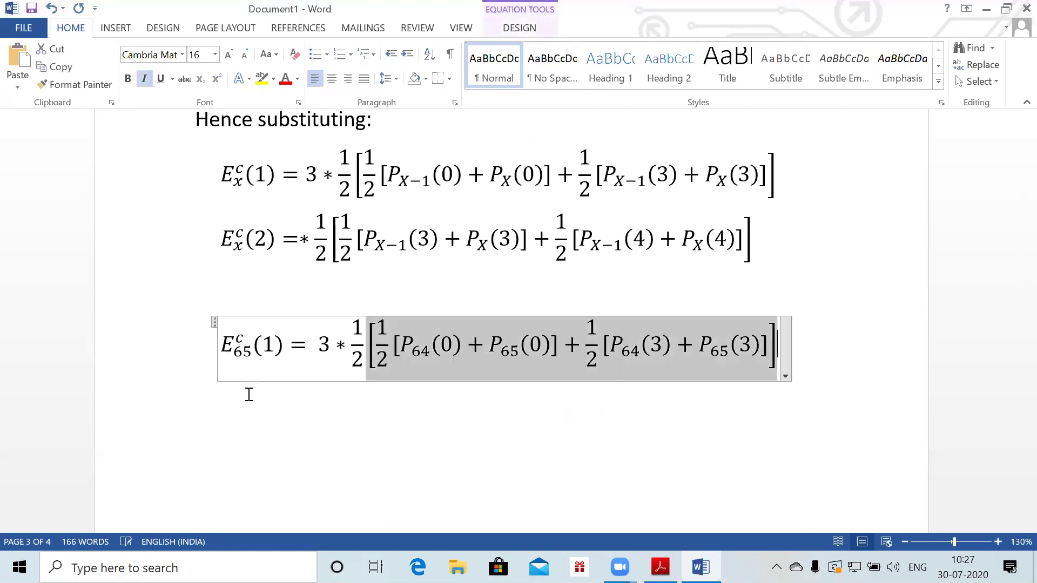
pyautogui.click(803, 339)
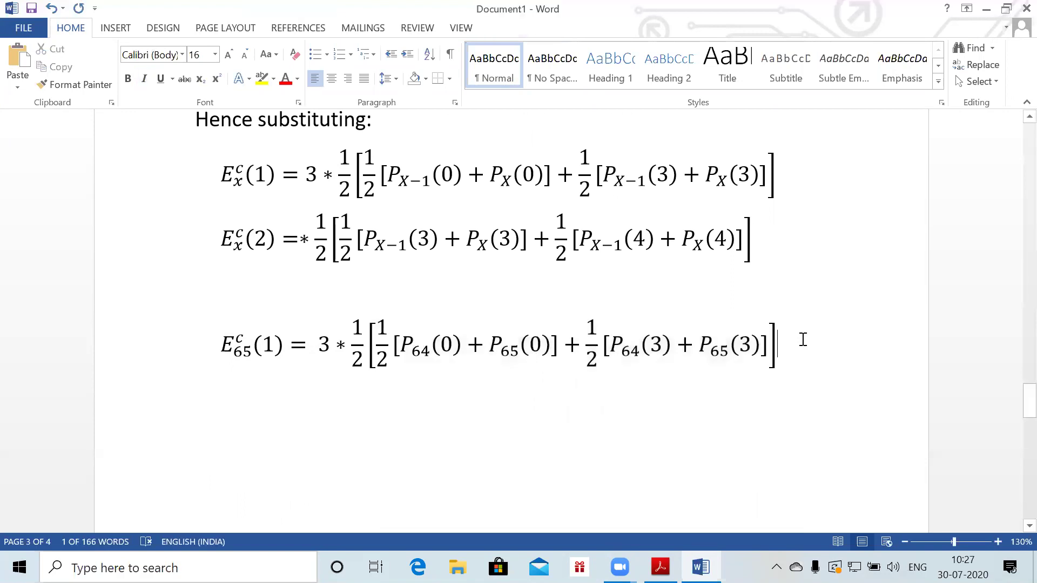
pyautogui.press('Return')
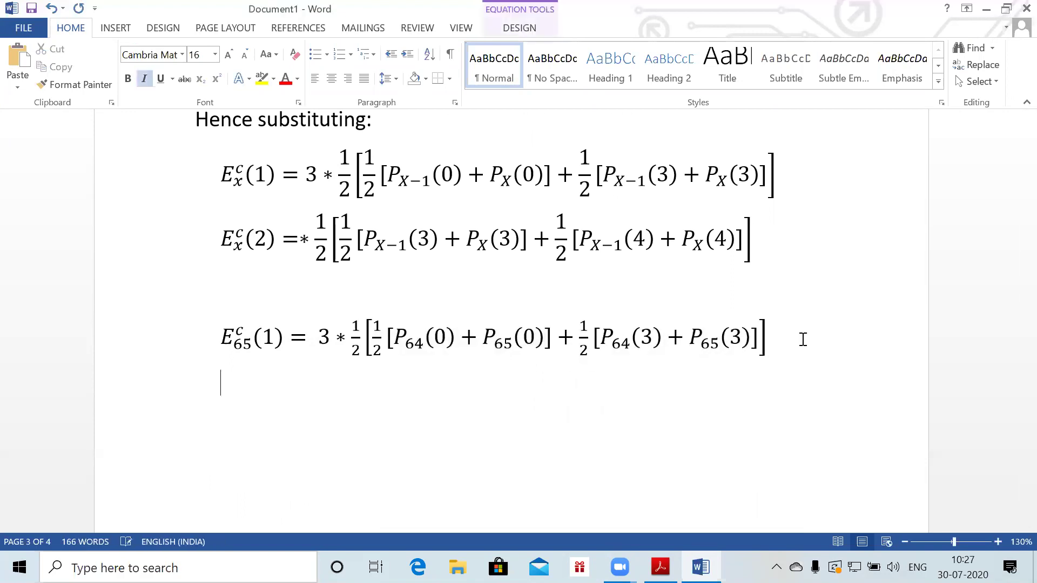
pyautogui.hotkey('ctrl', 'l')
pyautogui.press('BackSpace')
pyautogui.press('Return')
# Enter the substitution equation 3*1/2[1/2*(300+290)+1/2(320+310)] under E_65^c(1)
pyautogui.hotkey('ctrl', 'l')
pyautogui.hotkey('alt', '=')
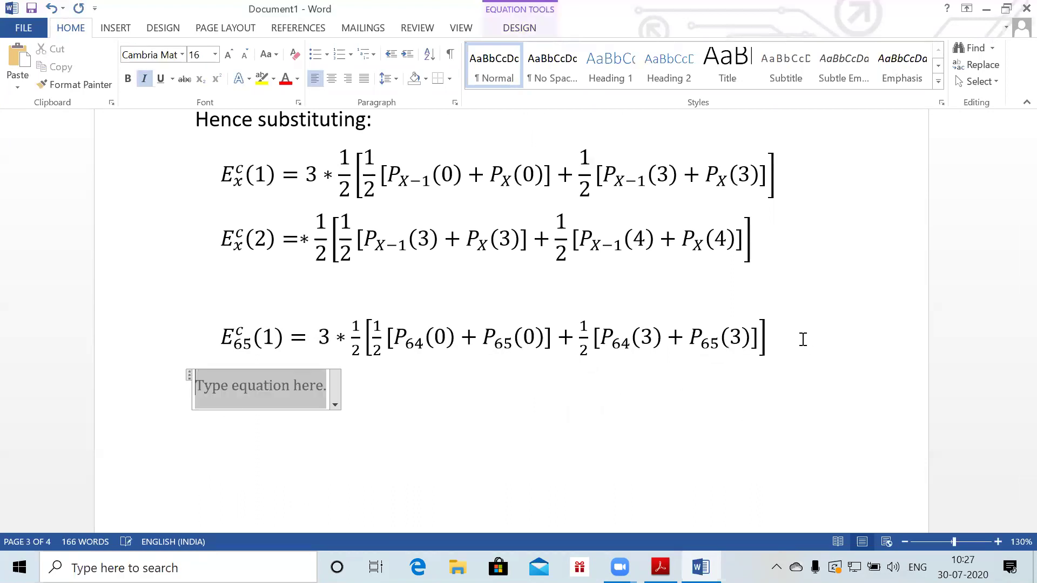
pyautogui.hotkey('ctrl', 'z')
pyautogui.hotkey('ctrl', 'z')
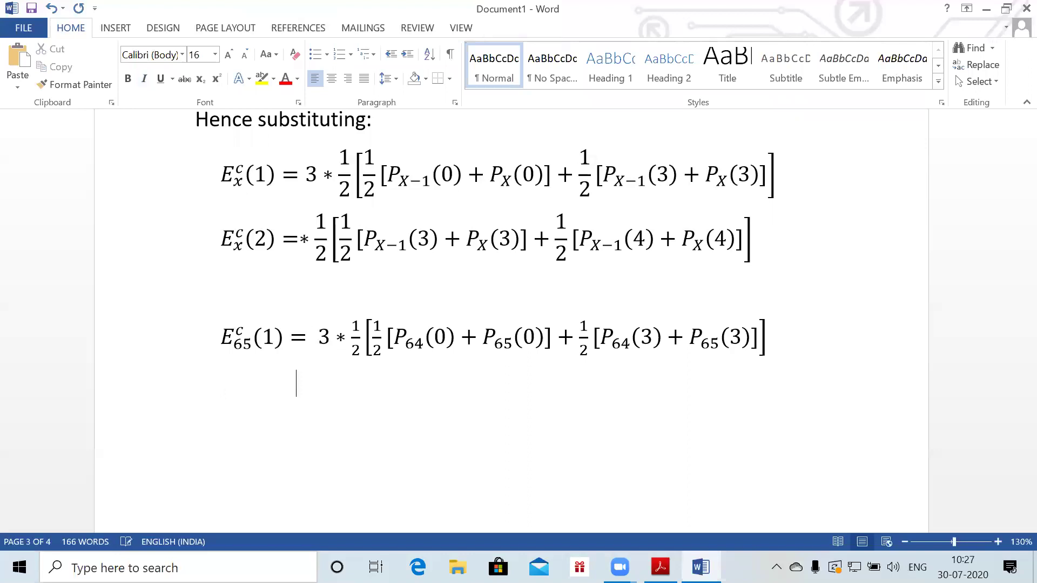
pyautogui.write('=')
pyautogui.hotkey('alt', '=')
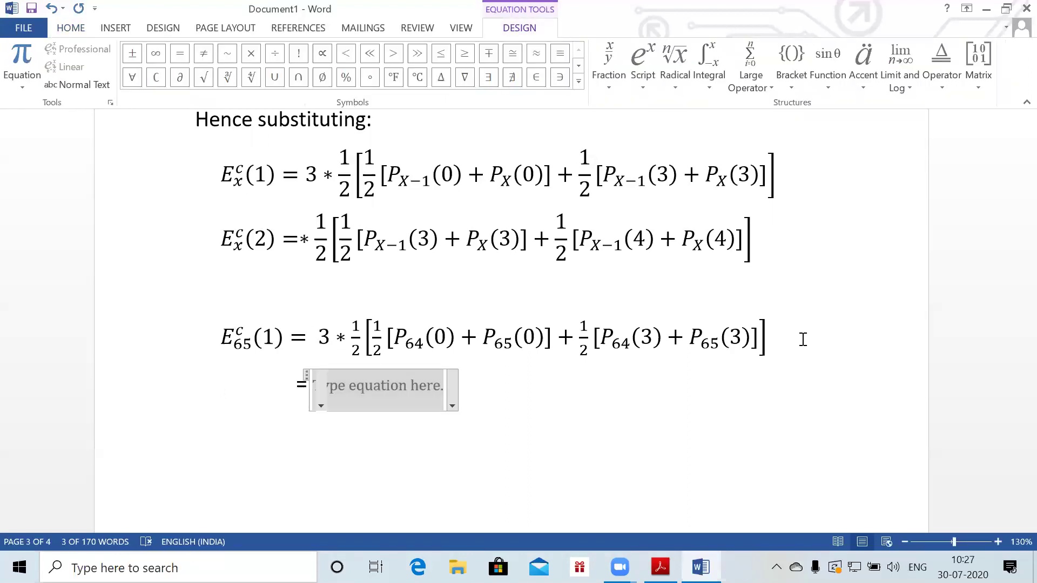
pyautogui.write('3*1/2')
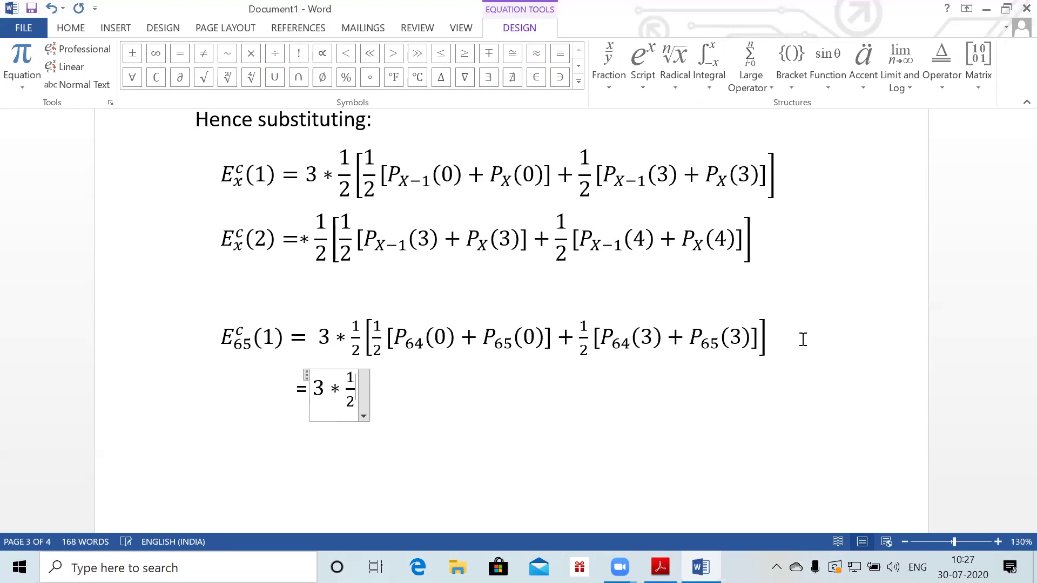
pyautogui.hotkey('shift', 'Left')
pyautogui.press('BackSpace')
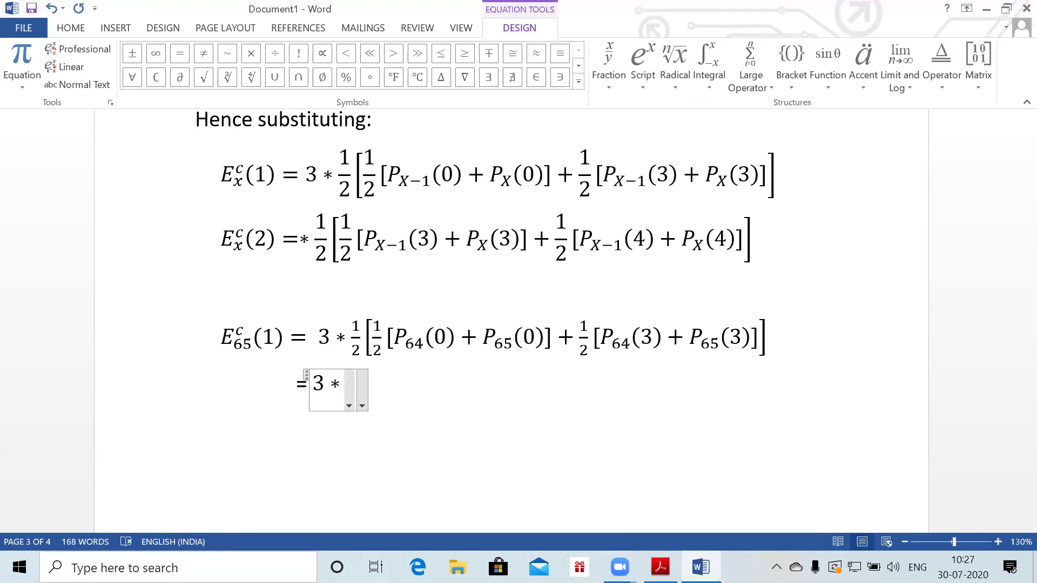
pyautogui.write(' 1/2')
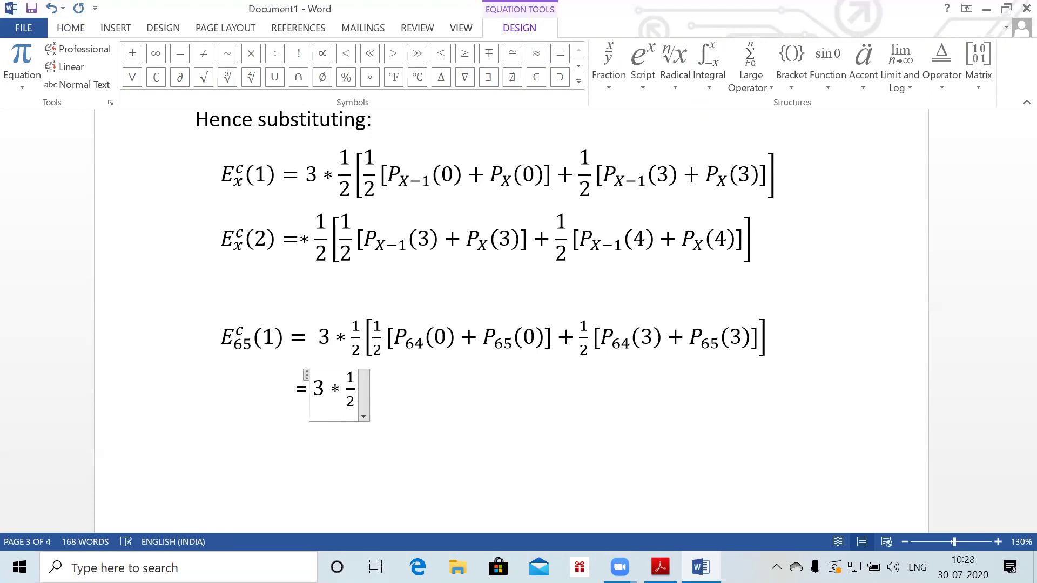
pyautogui.write('[1/2*(300+')
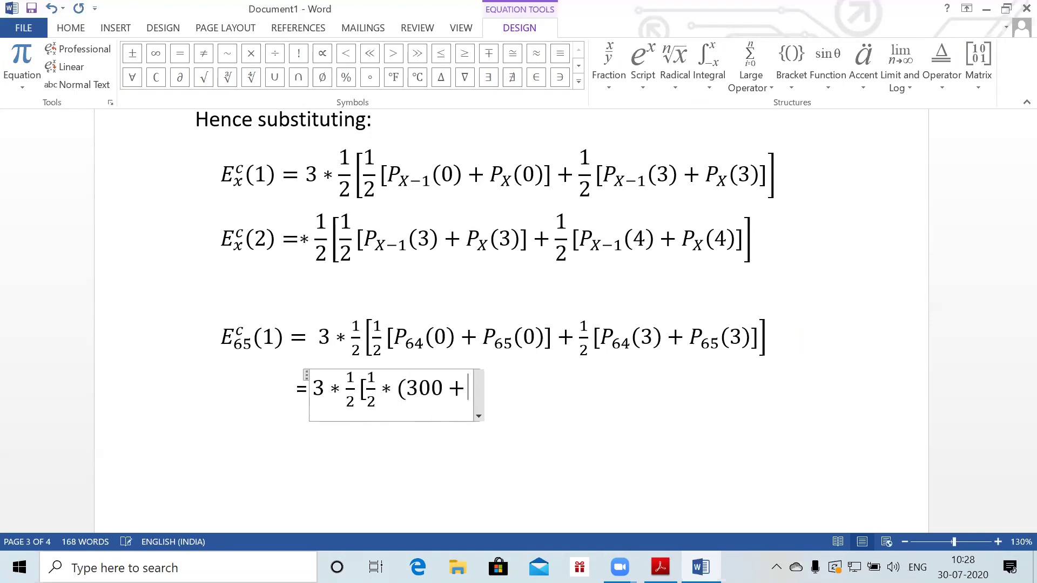
pyautogui.write('290')
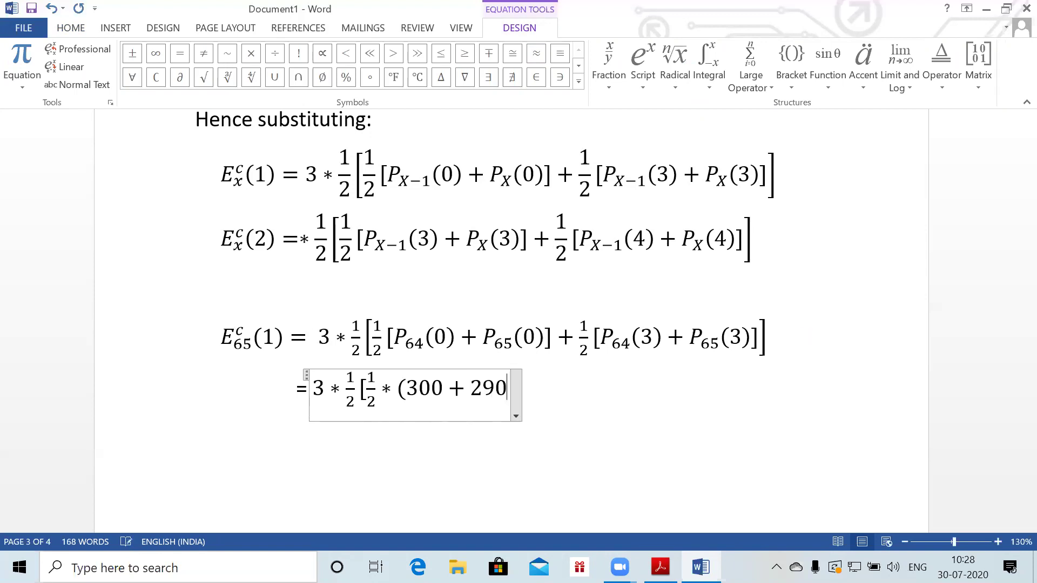
pyautogui.write(')')
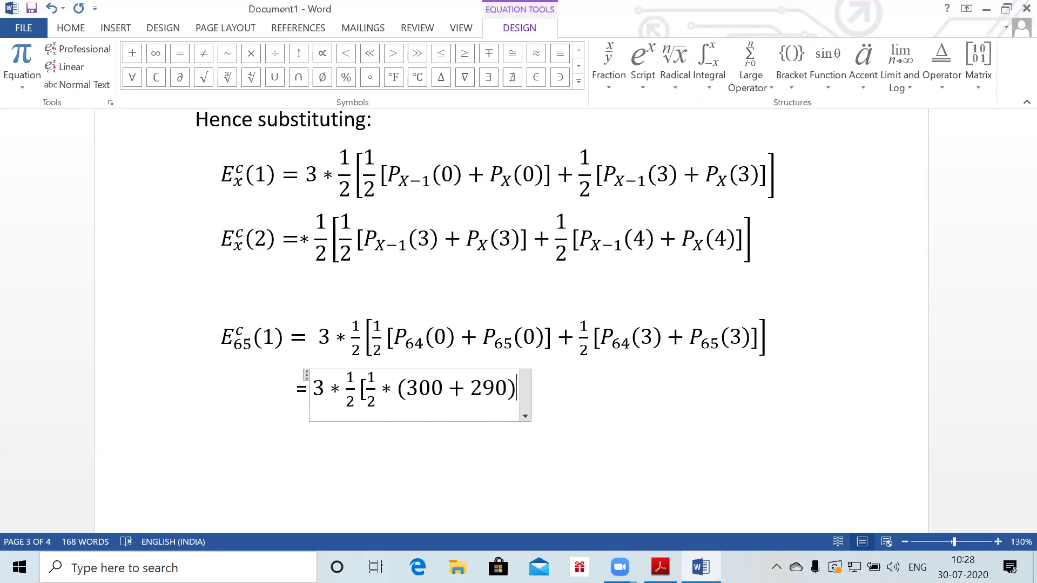
pyautogui.write('+1/2 ')
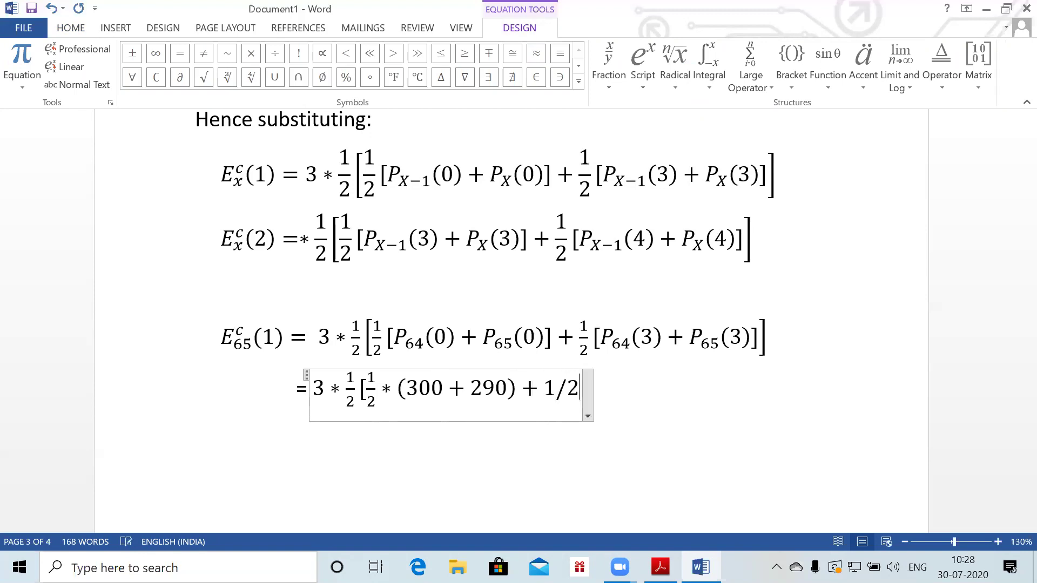
pyautogui.write('(')
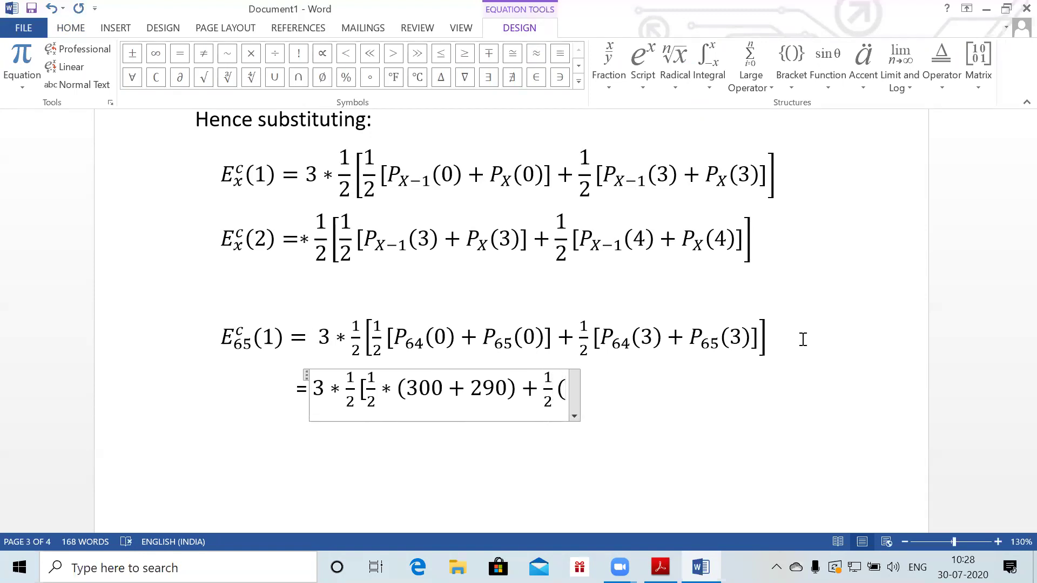
pyautogui.write('320+310')
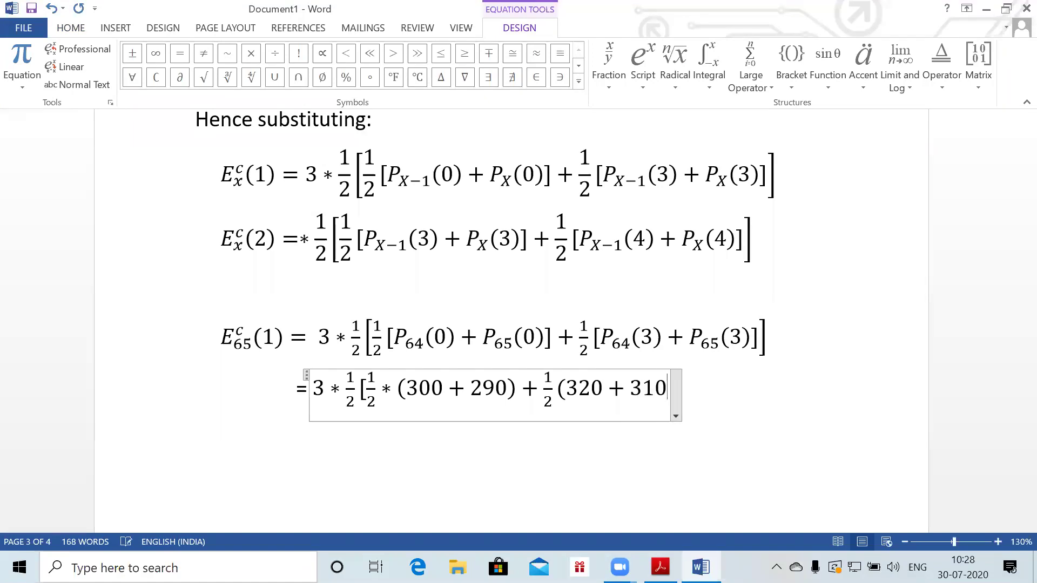
pyautogui.write(')]')
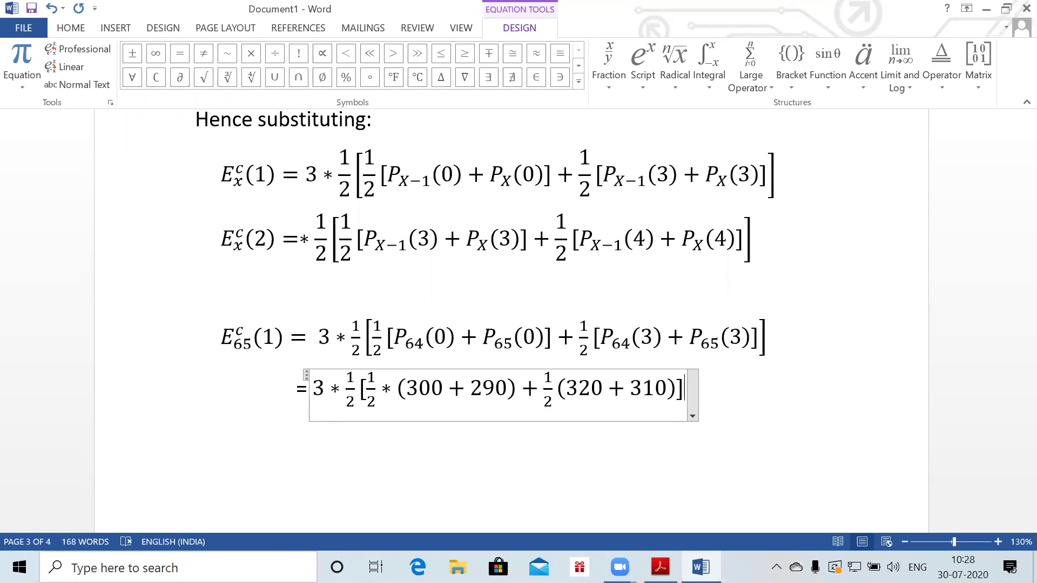
pyautogui.click(775, 394)
# Add the line 3 * 1/2 * (295 + 315) = 915 and start a blank line below
pyautogui.press('Return')
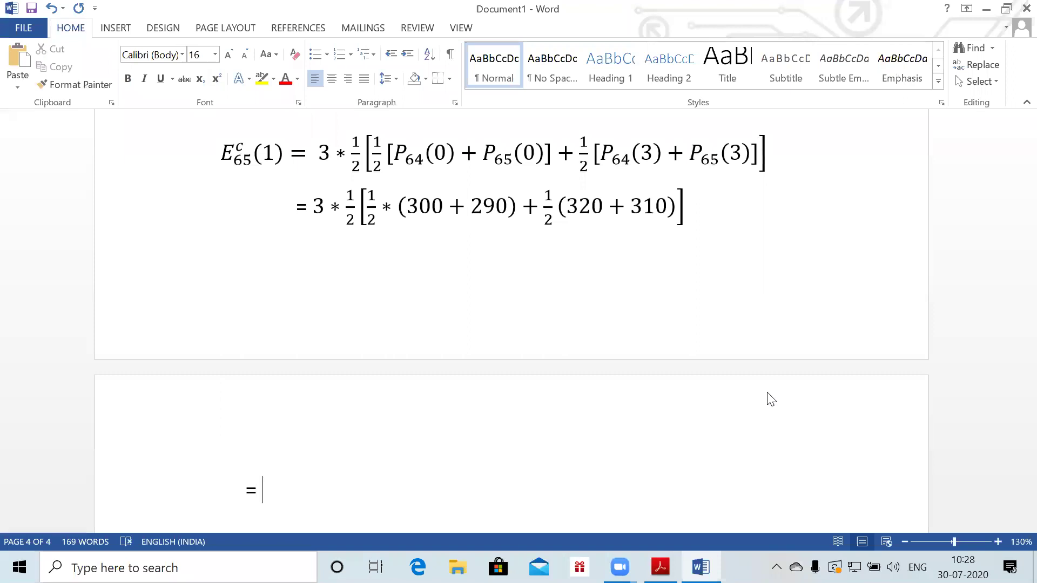
pyautogui.hotkey('alt', '=')
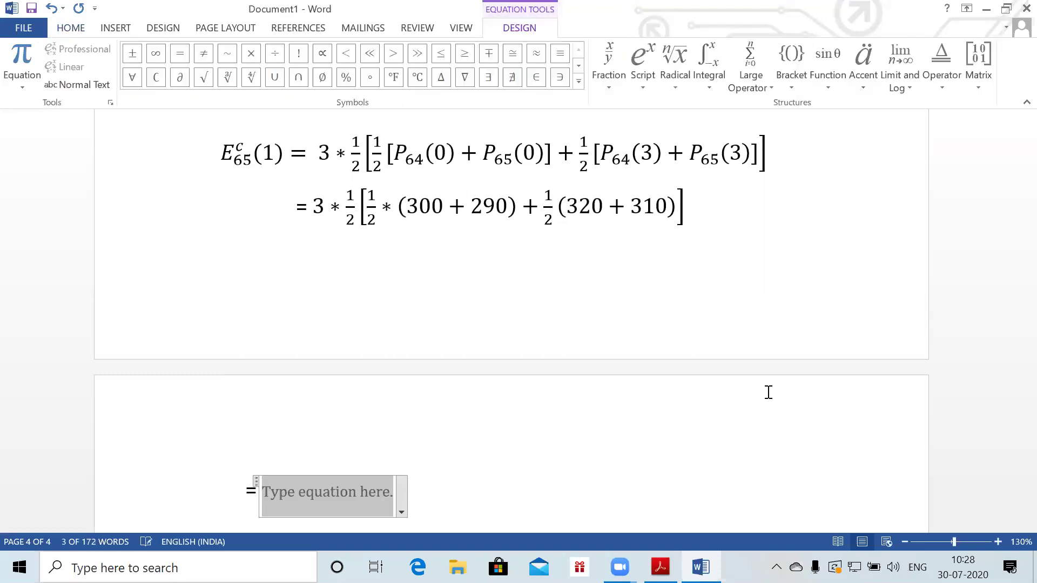
pyautogui.write('3 * 1/2 ')
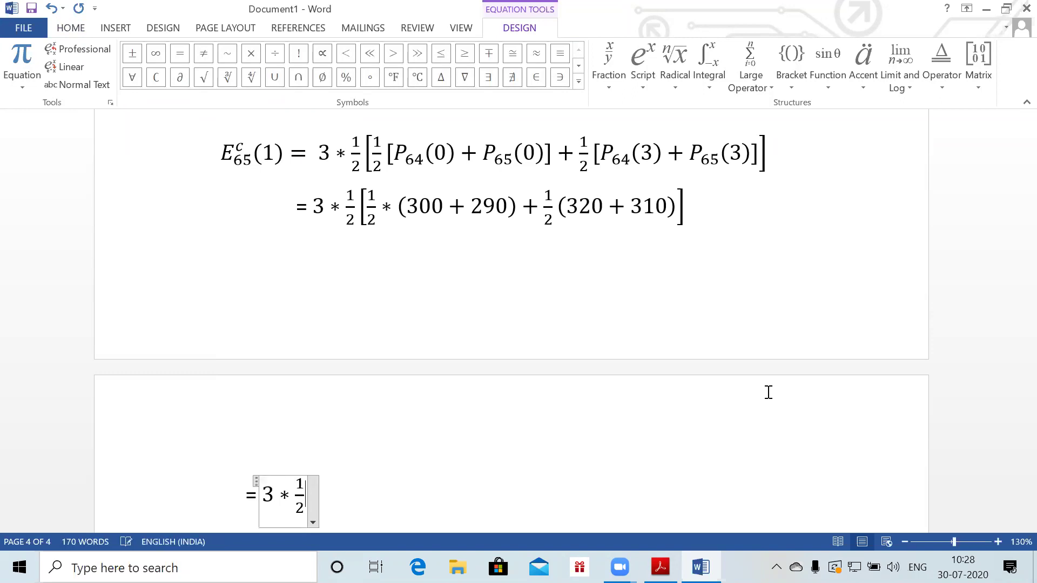
pyautogui.write('* ')
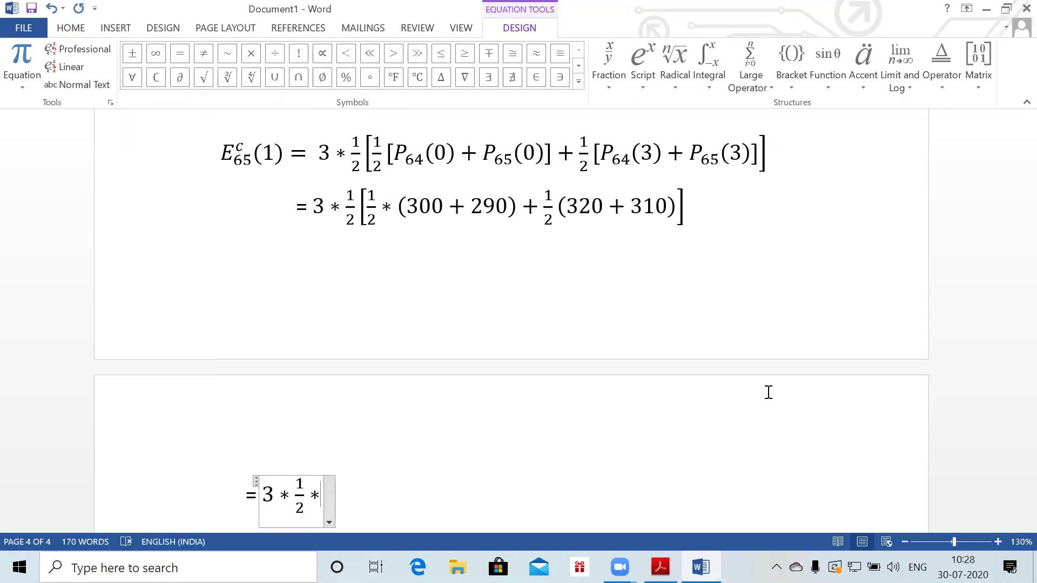
pyautogui.write('(2')
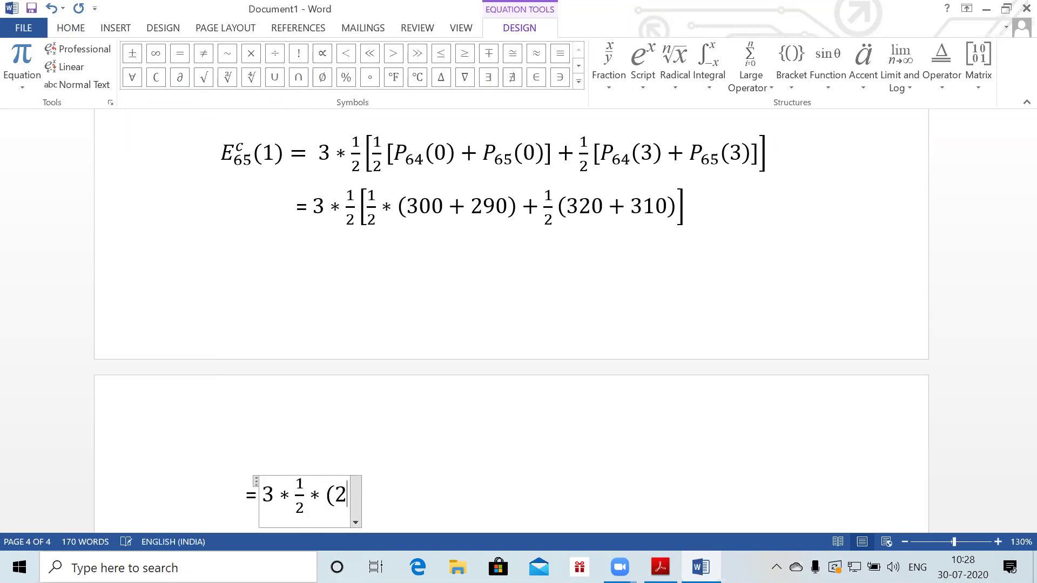
pyautogui.write('95 + ')
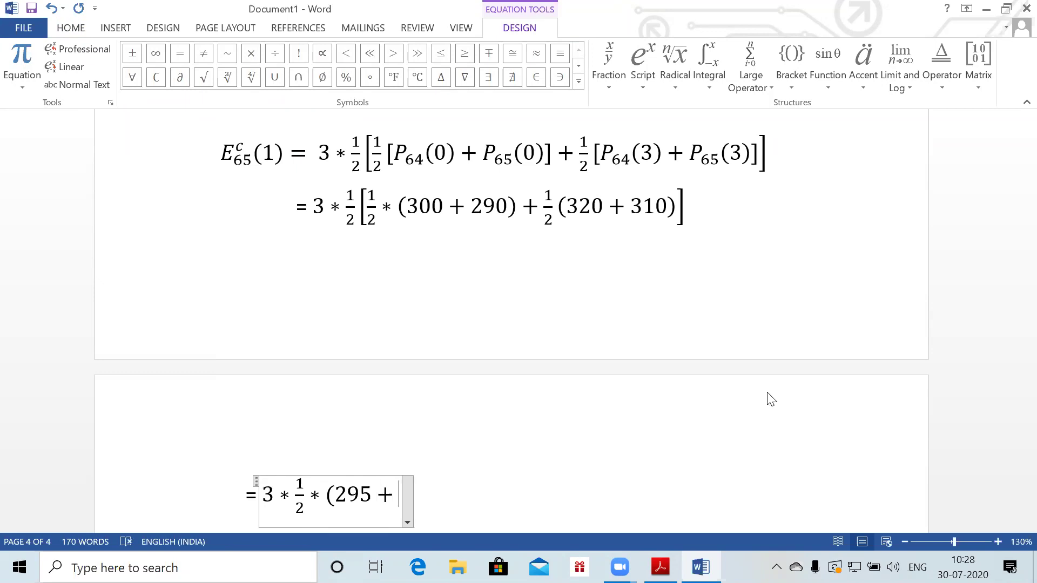
pyautogui.write('315)')
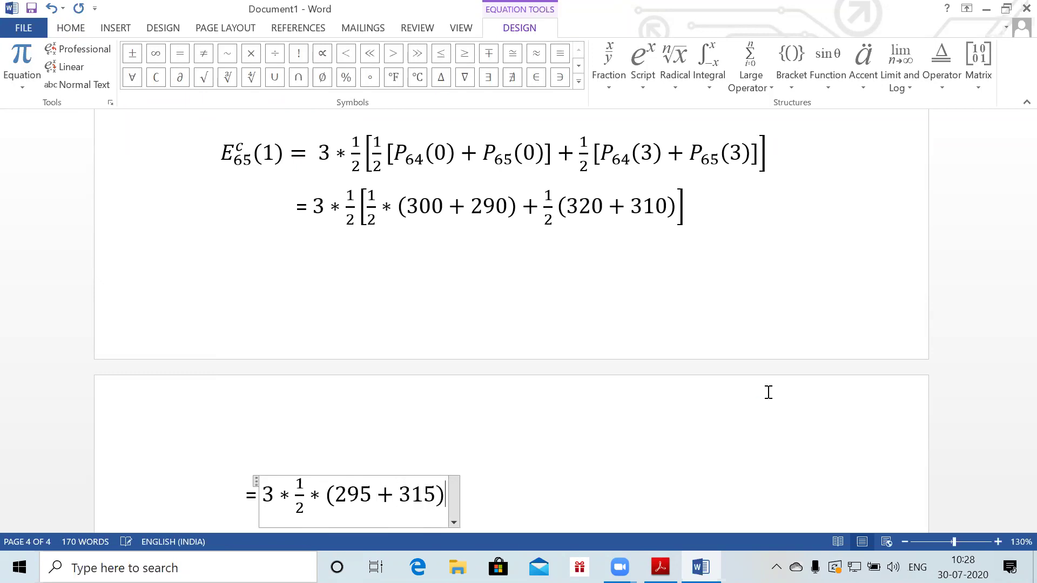
pyautogui.press('Right')
pyautogui.write('= ')
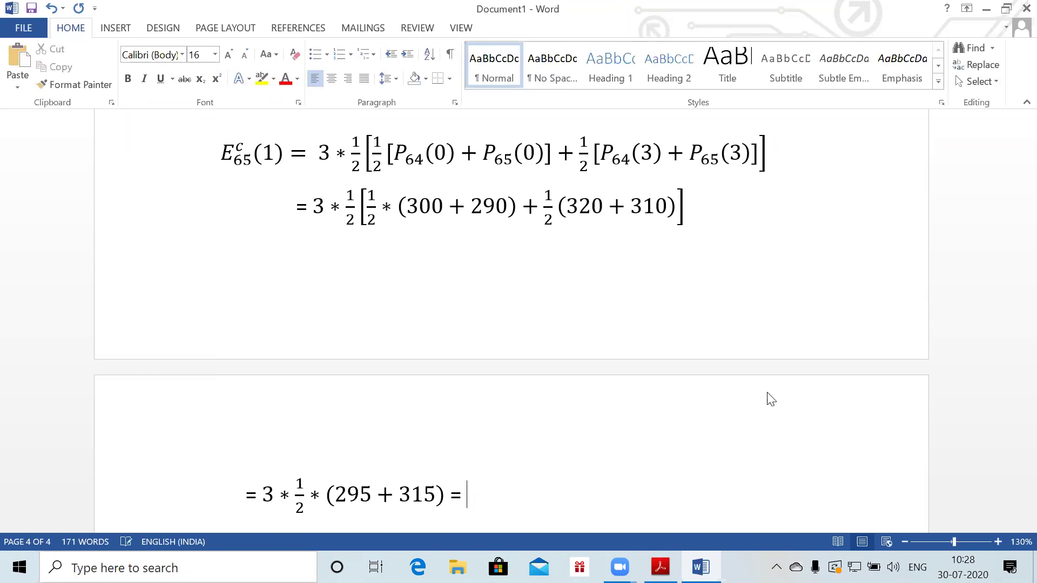
pyautogui.write('915')
pyautogui.press('Return')
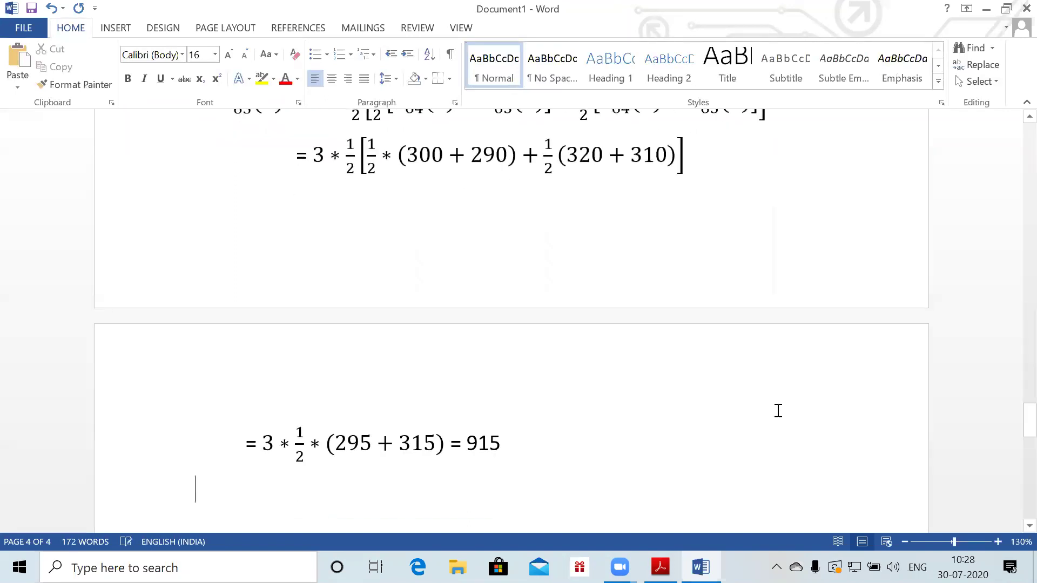
pyautogui.scroll(-2, 778, 410)
# Paste a copy of the two E65(1) equation lines below the 915 result
pyautogui.moveTo(250, 160); pyautogui.dragTo(664, 214)
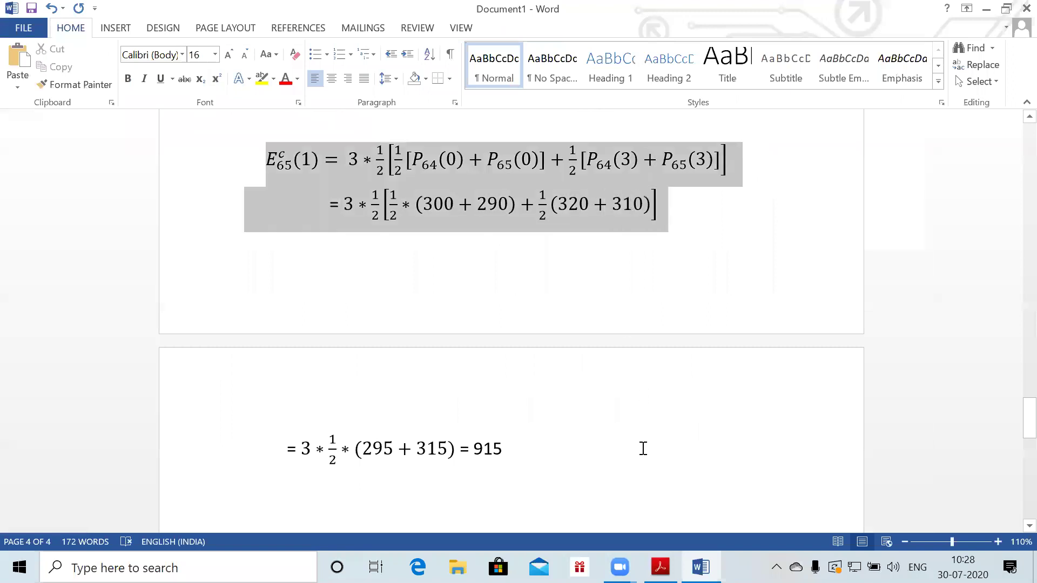
pyautogui.click(643, 449)
pyautogui.press('Return')
pyautogui.press('Return')
pyautogui.press('Return')
pyautogui.hotkey('ctrl', 'v')
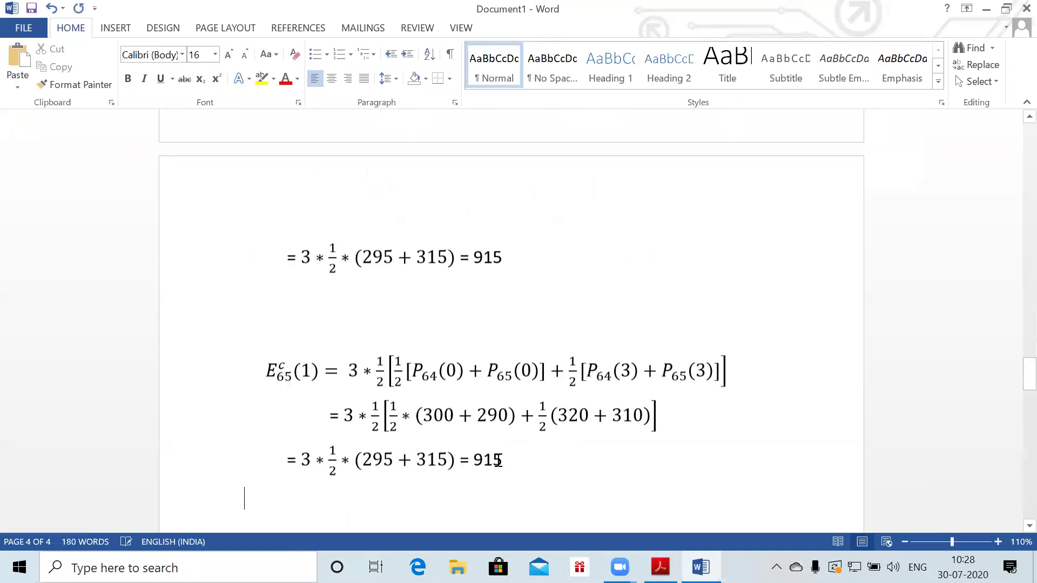
# Relabel the copy E65(2) and change its census times to 3 and 4
pyautogui.doubleClick(308, 370)
pyautogui.write('2')
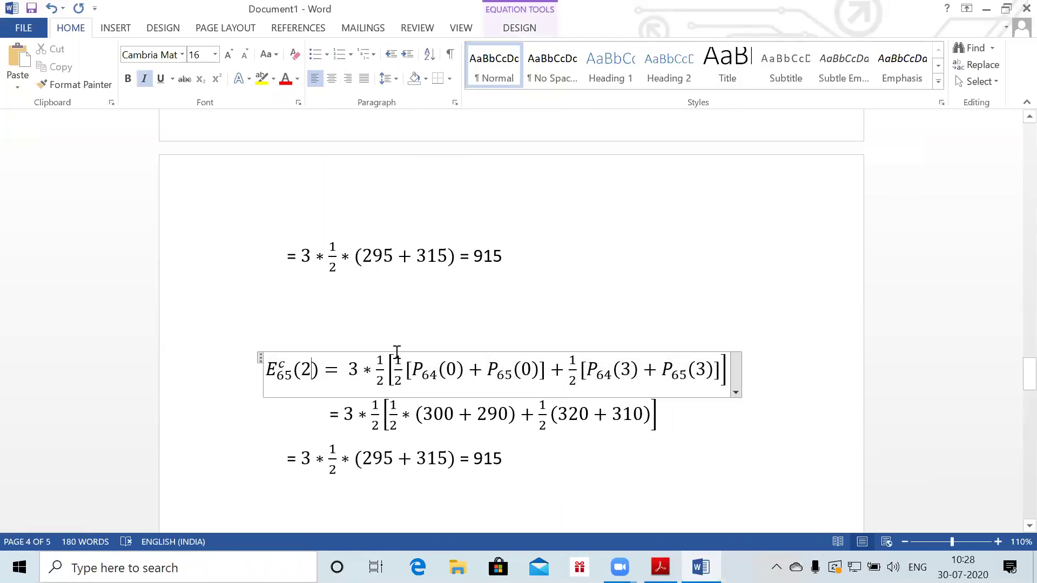
pyautogui.doubleClick(451, 370)
pyautogui.write('3')
pyautogui.doubleClick(531, 370)
pyautogui.write('3')
pyautogui.doubleClick(625, 370)
pyautogui.write('4')
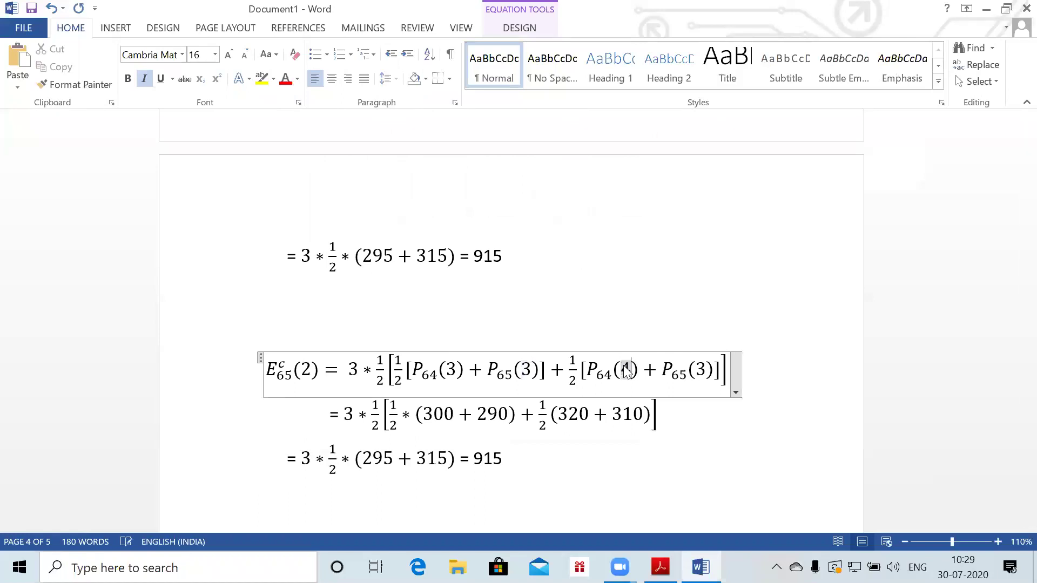
pyautogui.doubleClick(703, 370)
pyautogui.write('4')
# Drop the 3 multiplier and substitute the time-3 and time-4 census values in the copy
pyautogui.click(440, 414)
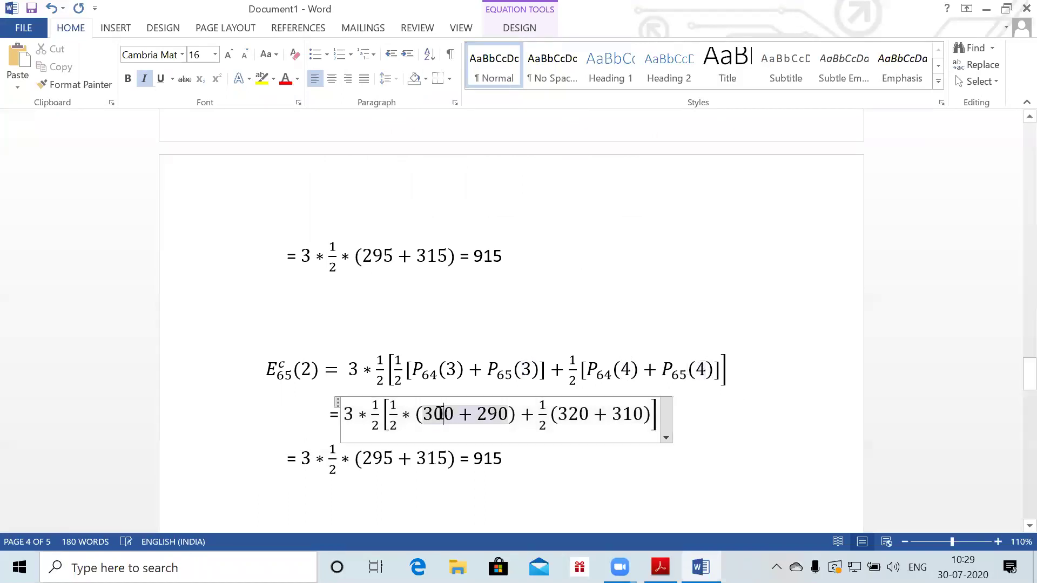
pyautogui.click(368, 373)
pyautogui.press('Left')
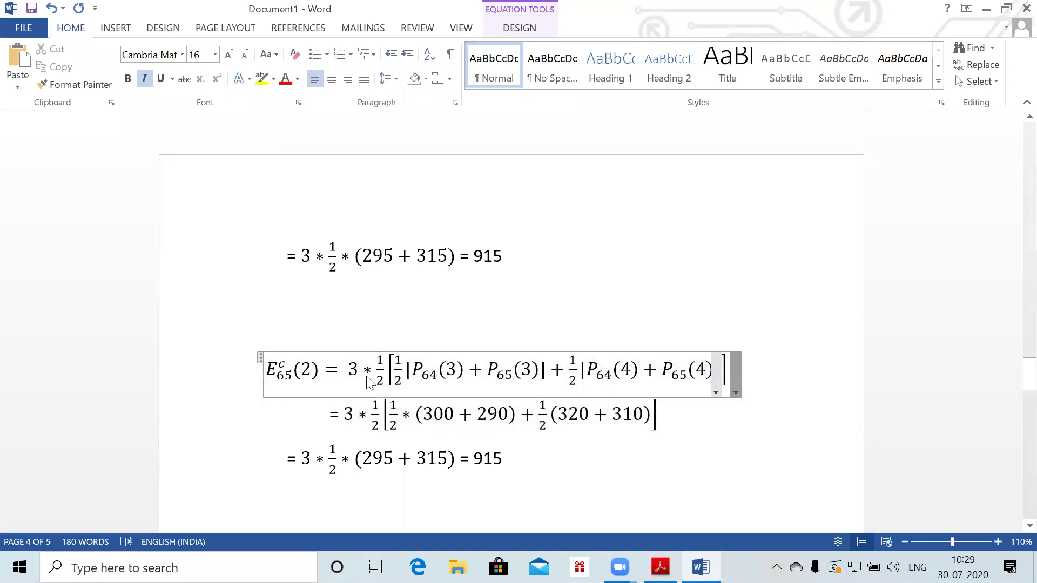
pyautogui.press('BackSpace')
pyautogui.press('Right')
pyautogui.press('BackSpace')
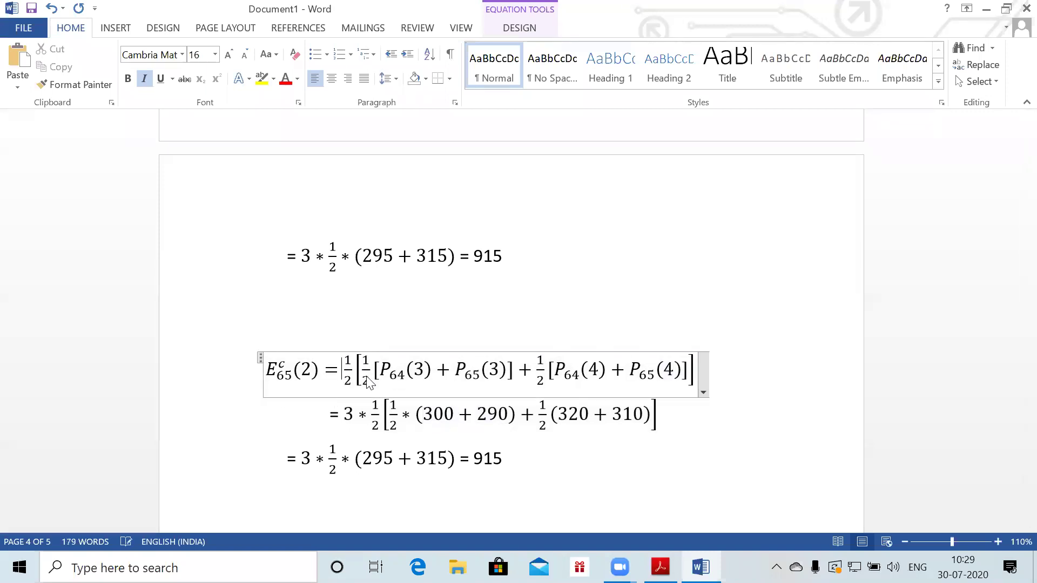
pyautogui.click(371, 409)
pyautogui.press('BackSpace')
pyautogui.press('BackSpace')
pyautogui.press('Right')
pyautogui.press('Right')
pyautogui.press('Right')
pyautogui.press('Right')
pyautogui.press('Right')
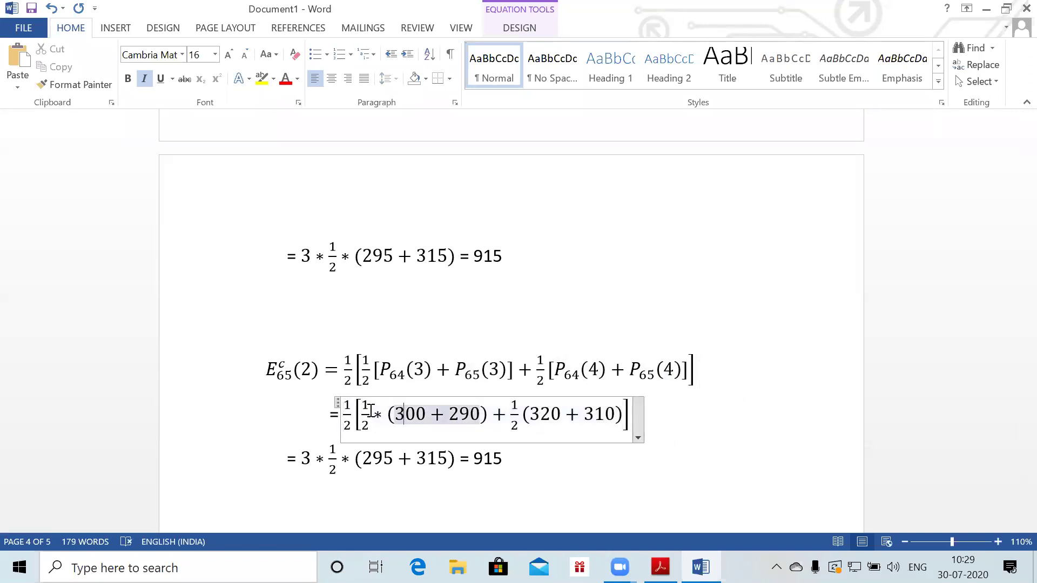
pyautogui.press('BackSpace')
pyautogui.press('BackSpace')
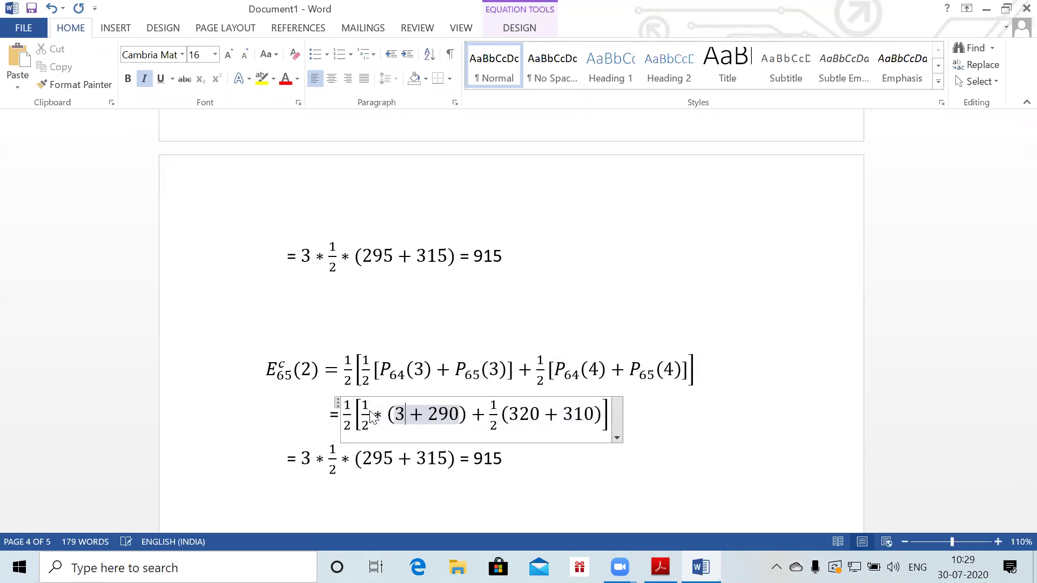
pyautogui.write('20')
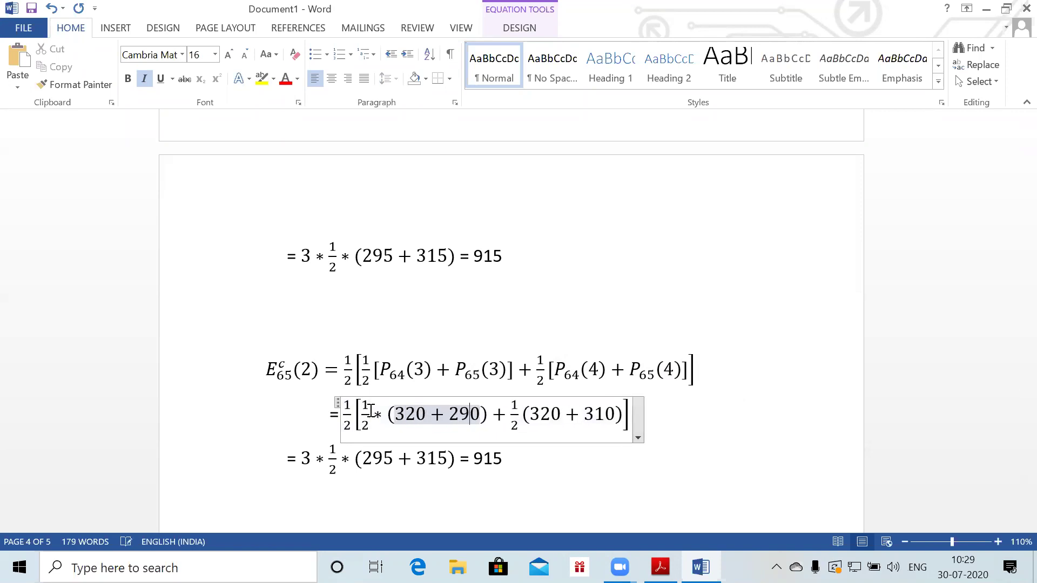
pyautogui.press('BackSpace')
pyautogui.press('BackSpace')
pyautogui.write('31')
pyautogui.click(550, 418)
pyautogui.press('BackSpace')
pyautogui.write('5')
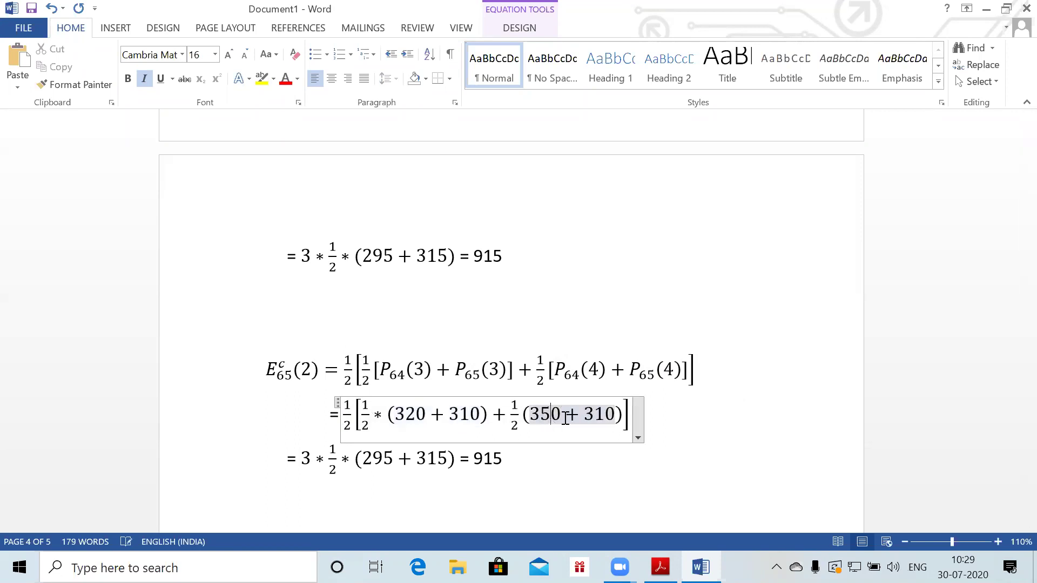
pyautogui.click(604, 413)
pyautogui.press('BackSpace')
pyautogui.write('3')
# Change the final line to 1/2 * (315 + 340) = 327.5
pyautogui.click(372, 458)
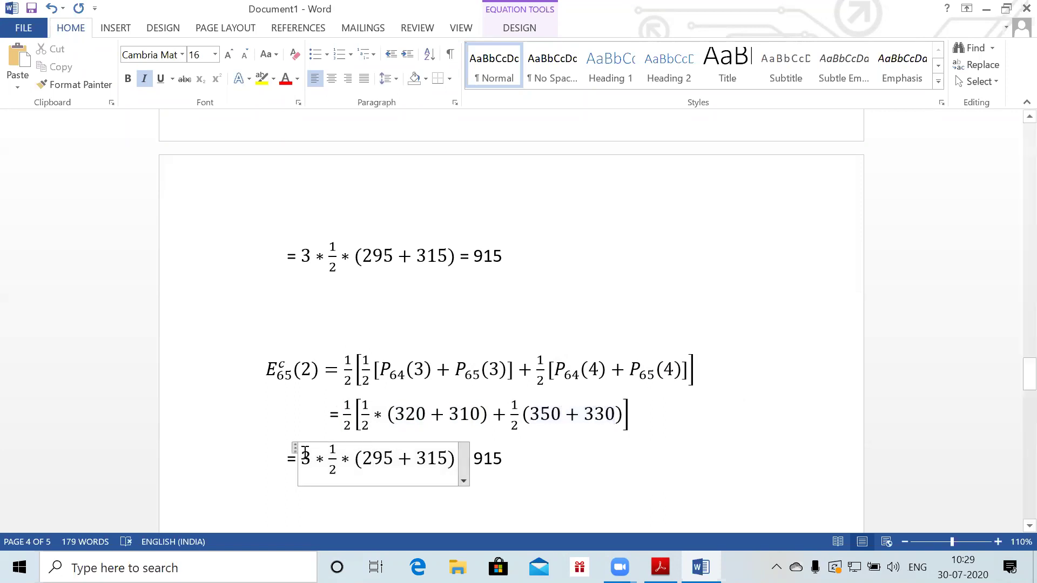
pyautogui.click(325, 459)
pyautogui.press('BackSpace')
pyautogui.press('BackSpace')
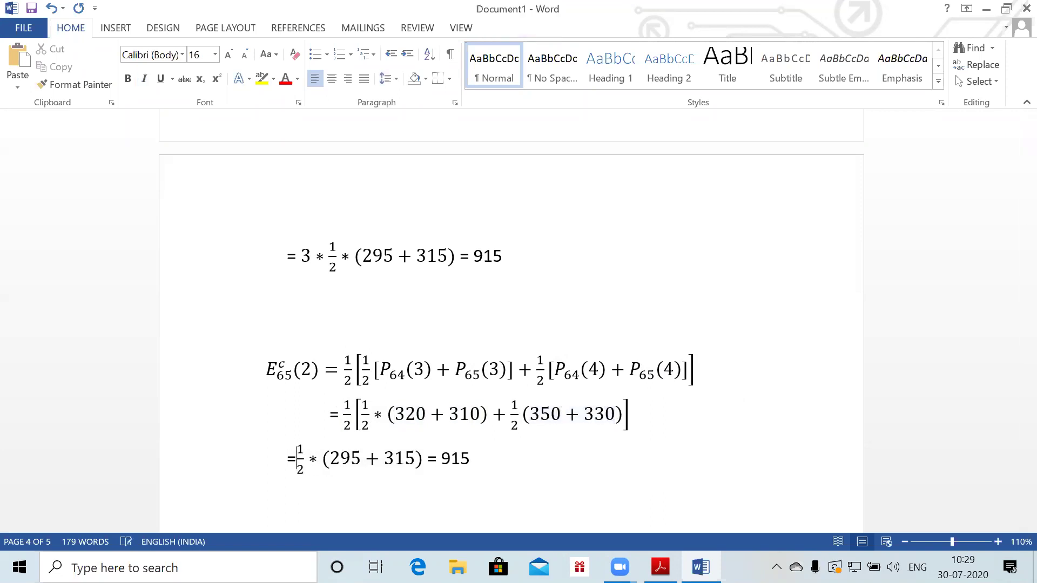
pyautogui.click(351, 461)
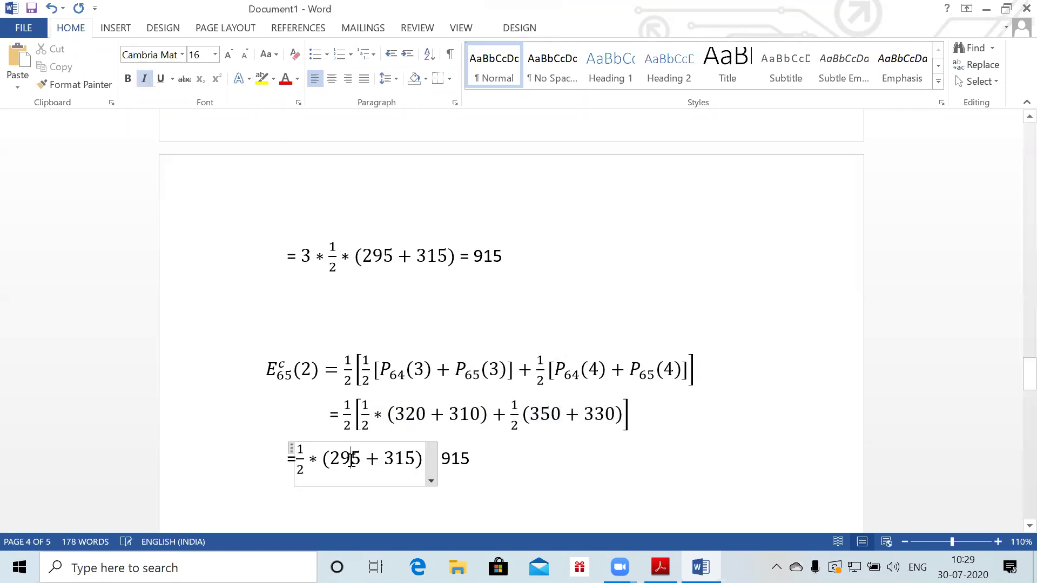
pyautogui.press('BackSpace')
pyautogui.press('BackSpace')
pyautogui.write('31')
pyautogui.press('Right')
pyautogui.press('Right')
pyautogui.press('Right')
pyautogui.press('Right')
pyautogui.press('BackSpace')
pyautogui.press('BackSpace')
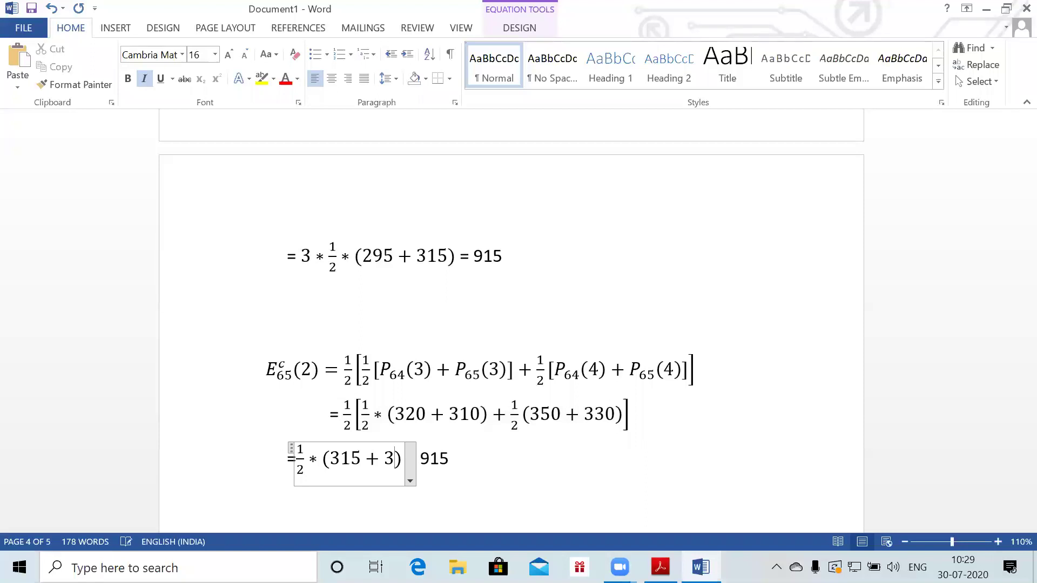
pyautogui.write('40')
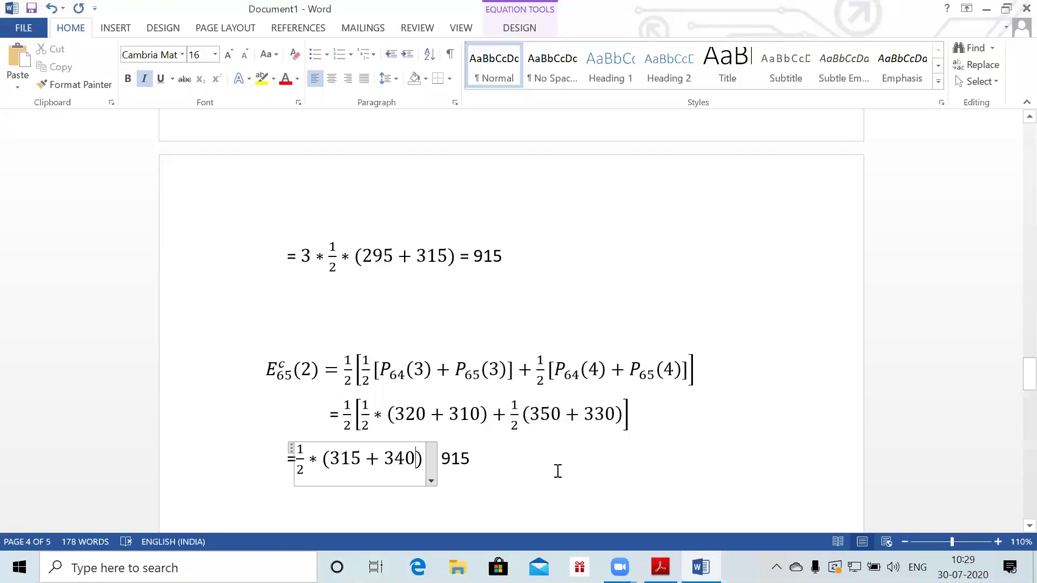
pyautogui.press('End')
pyautogui.press('BackSpace')
pyautogui.press('BackSpace')
pyautogui.press('BackSpace')
pyautogui.write('327.5')
pyautogui.press('Return')
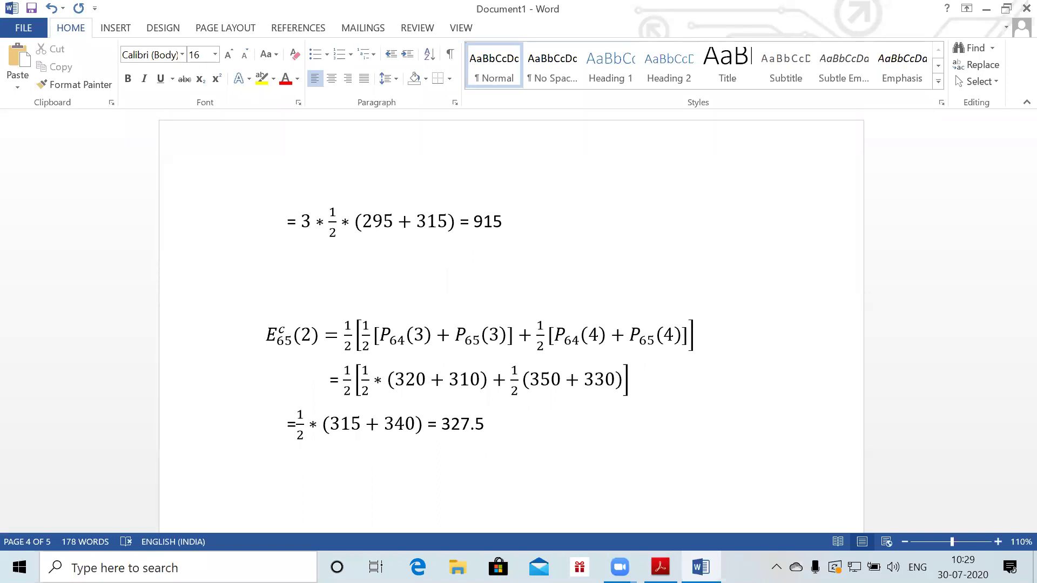
# Start a new line reading 'The force of mortality'
pyautogui.write('he')
pyautogui.press('BackSpace')
pyautogui.press('BackSpace')
pyautogui.write('Tje')
pyautogui.press('BackSpace')
pyautogui.press('BackSpace')
pyautogui.write('he')
pyautogui.press('BackSpace')
pyautogui.press('BackSpace')
pyautogui.write('he force of mortality')
# Copy the Q1 (ii) estimate μ̂_{x+t} = θ_x / E_x^c with its 'where' line over the force of mortality line
pyautogui.moveTo(1029, 375)
pyautogui.mouseDown()
pyautogui.moveTo(1014, 392)
pyautogui.moveTo(1014, 120)
pyautogui.mouseUp()
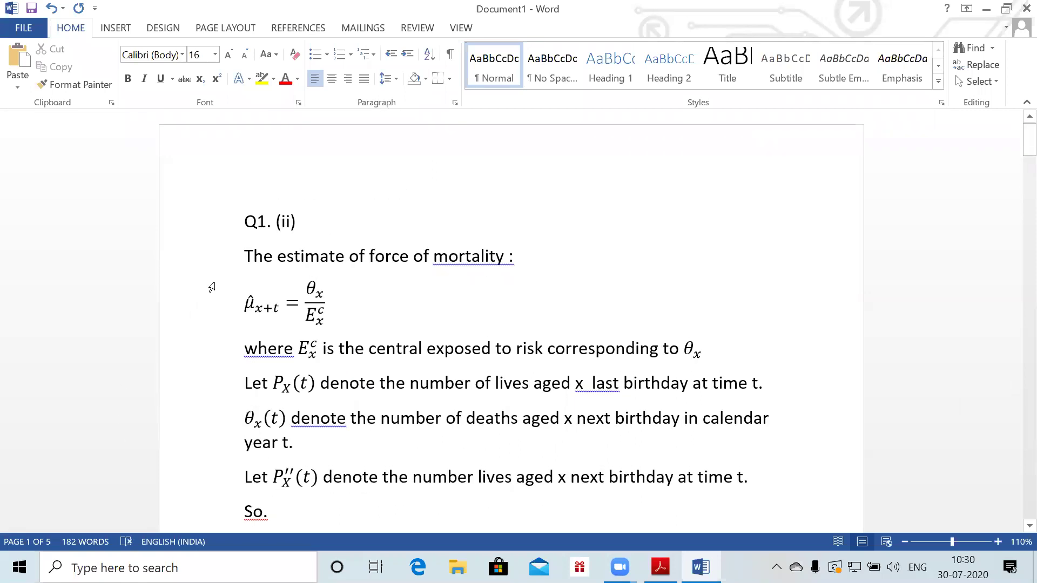
pyautogui.moveTo(246, 254); pyautogui.dragTo(313, 306)
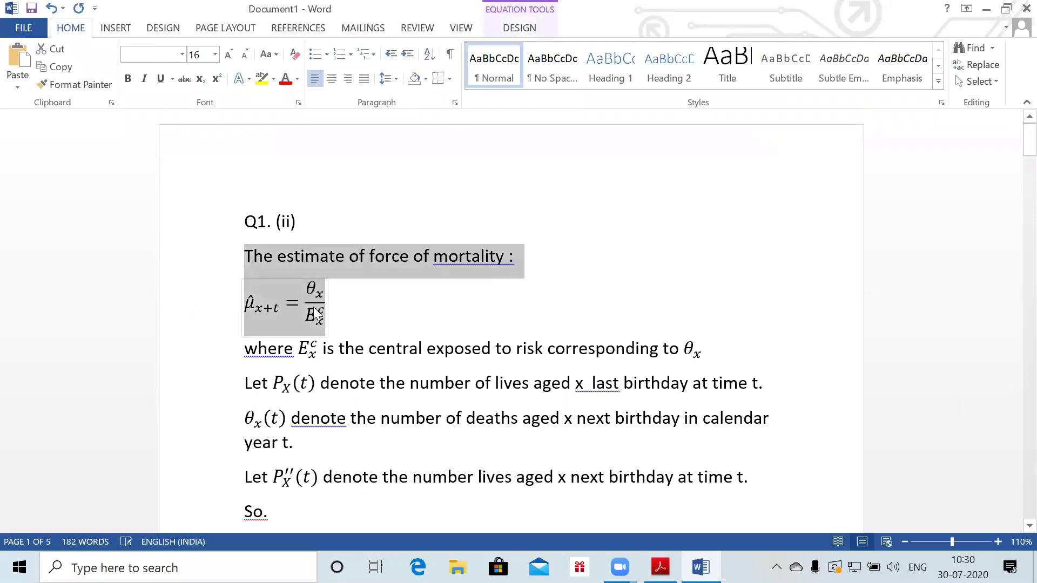
pyautogui.hotkey('shift', 'Down')
pyautogui.hotkey('shift', 'Right')
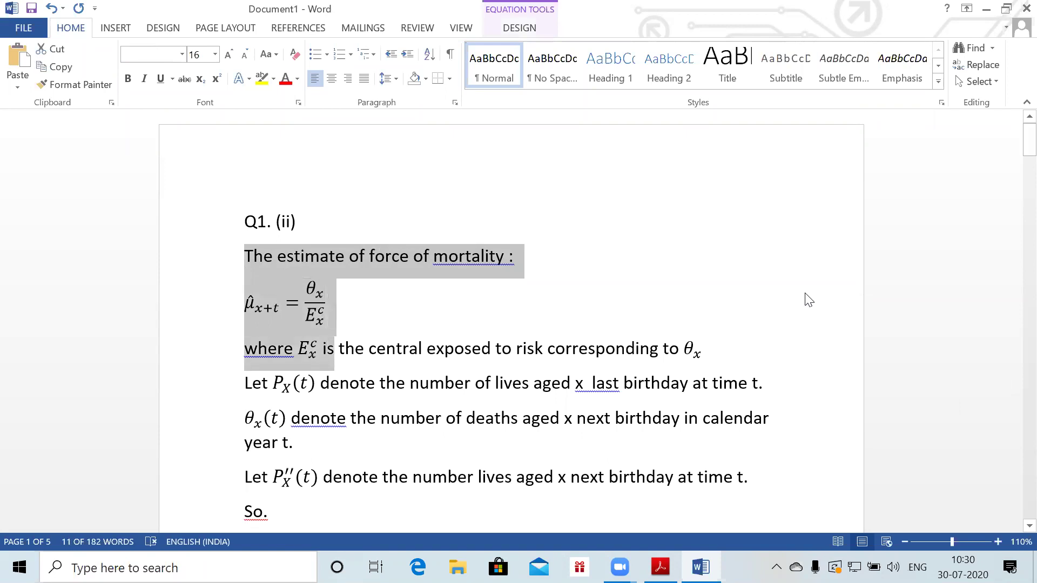
pyautogui.hotkey('shift', 'Right')
pyautogui.hotkey('shift', 'Right')
pyautogui.hotkey('shift', 'Right')
pyautogui.hotkey('shift', 'Right')
pyautogui.hotkey('shift', 'Right')
pyautogui.hotkey('shift', 'Right')
pyautogui.hotkey('shift', 'Right')
pyautogui.hotkey('shift', 'Right')
pyautogui.hotkey('shift', 'Right')
pyautogui.hotkey('shift', 'Right')
pyautogui.hotkey('shift', 'Right')
pyautogui.hotkey('shift', 'Right')
pyautogui.hotkey('shift', 'Right')
pyautogui.hotkey('shift', 'Right')
pyautogui.hotkey('shift', 'Left')
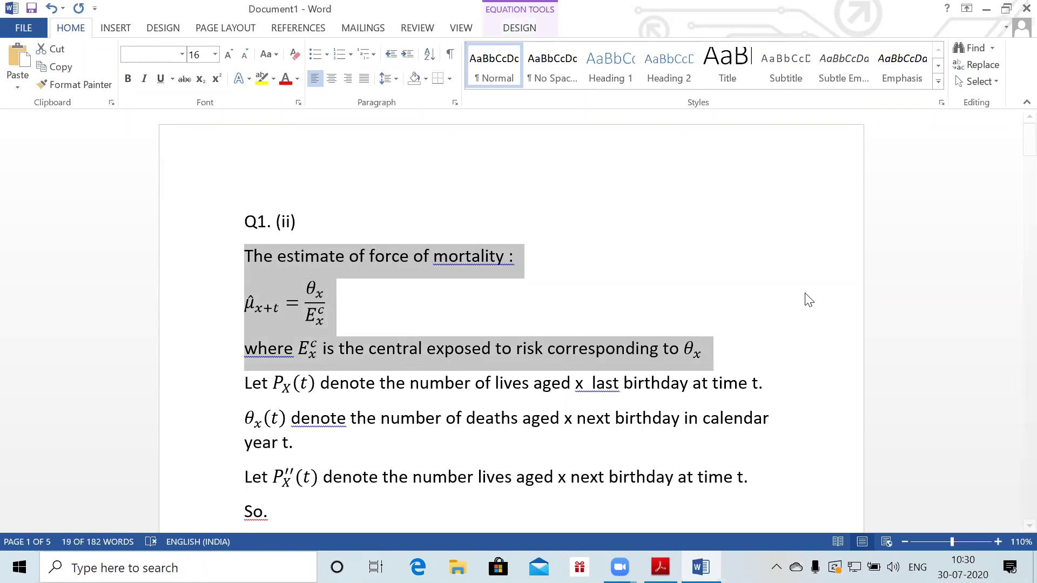
pyautogui.moveTo(1015, 152); pyautogui.dragTo(1015, 415)
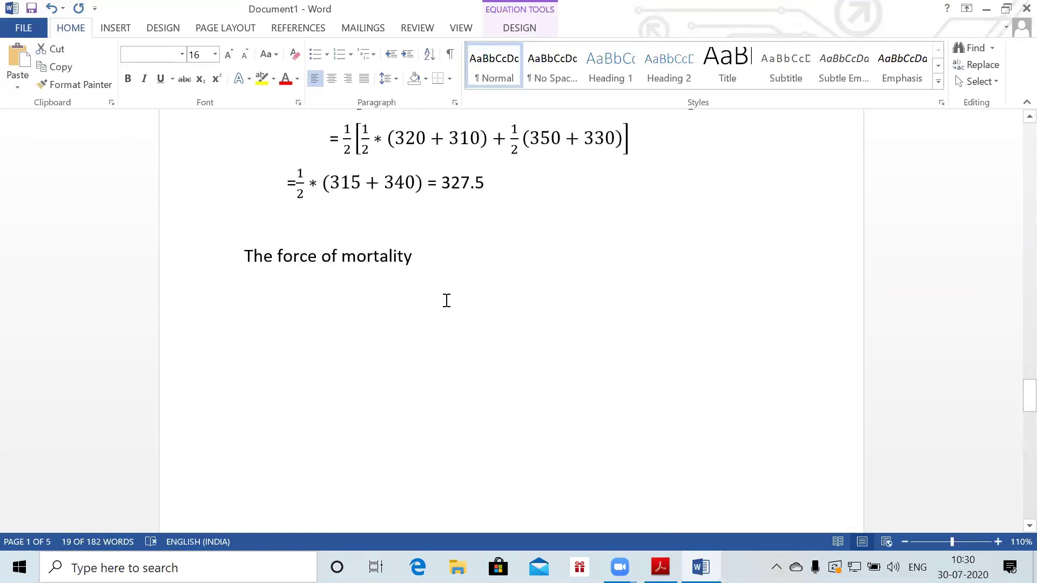
pyautogui.click(232, 234)
pyautogui.hotkey('ctrl', 'v')
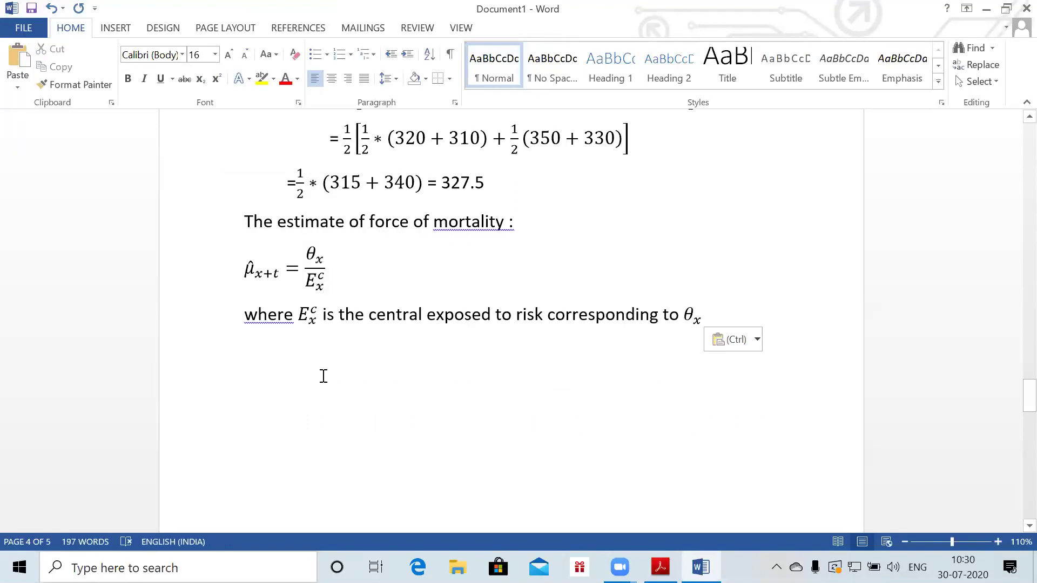
# Type 'Hence;' and enter the equation μ̂65(1) = θ65(1)/E_x^c(1) = 3/915 = 0.00325
pyautogui.write('Hence')
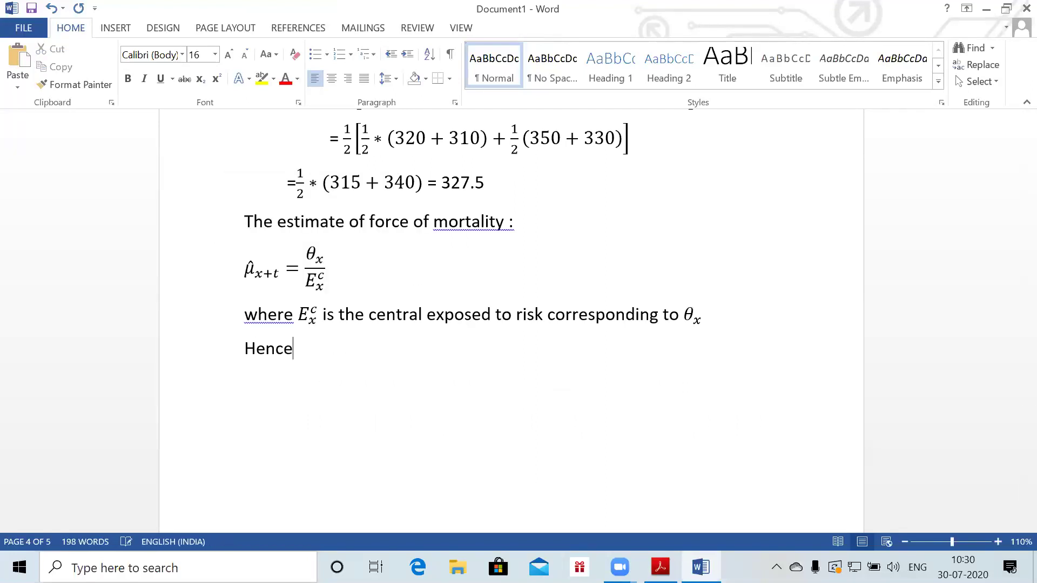
pyautogui.write(';')
pyautogui.press('Return')
pyautogui.hotkey('alt', '=')
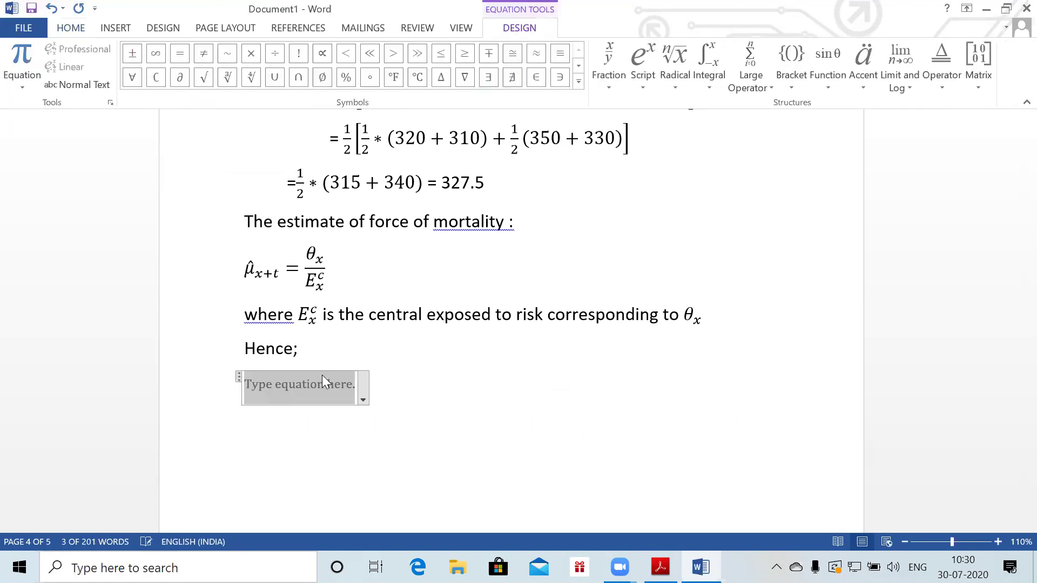
pyautogui.write('\\mu \\hat ')
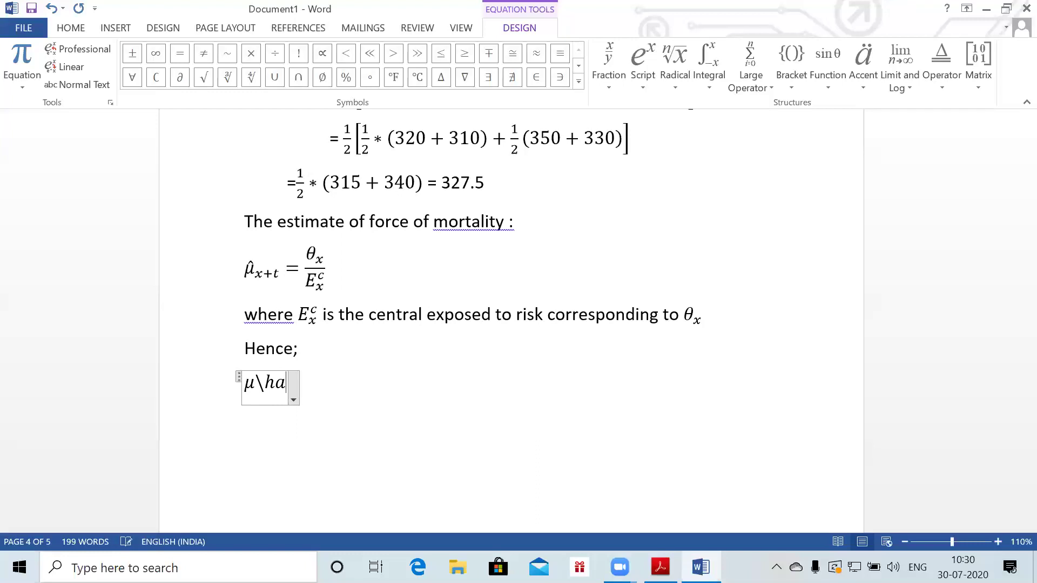
pyautogui.write('_65')
pyautogui.write(' (1)=')
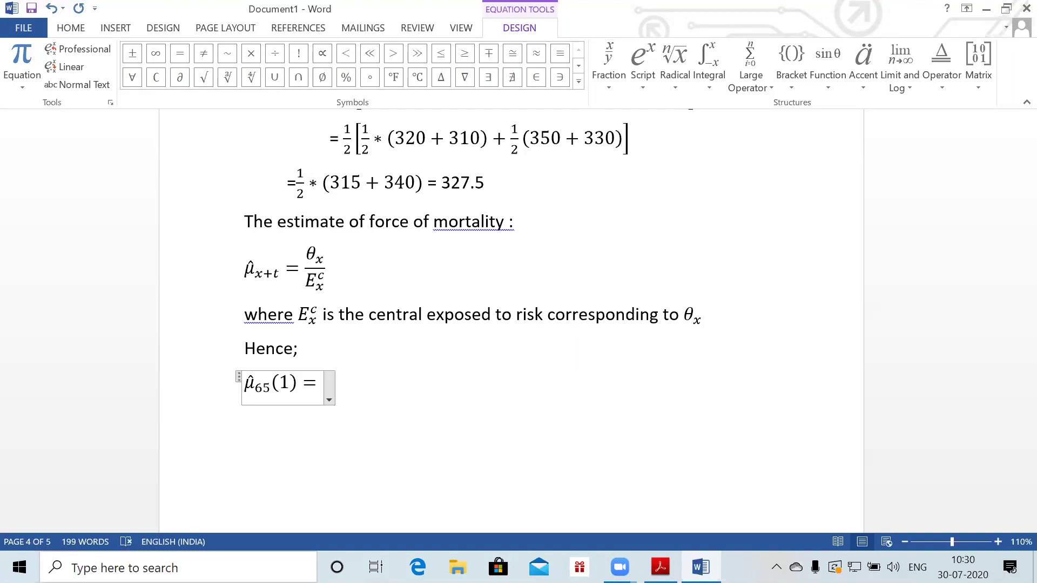
pyautogui.write('\\t')
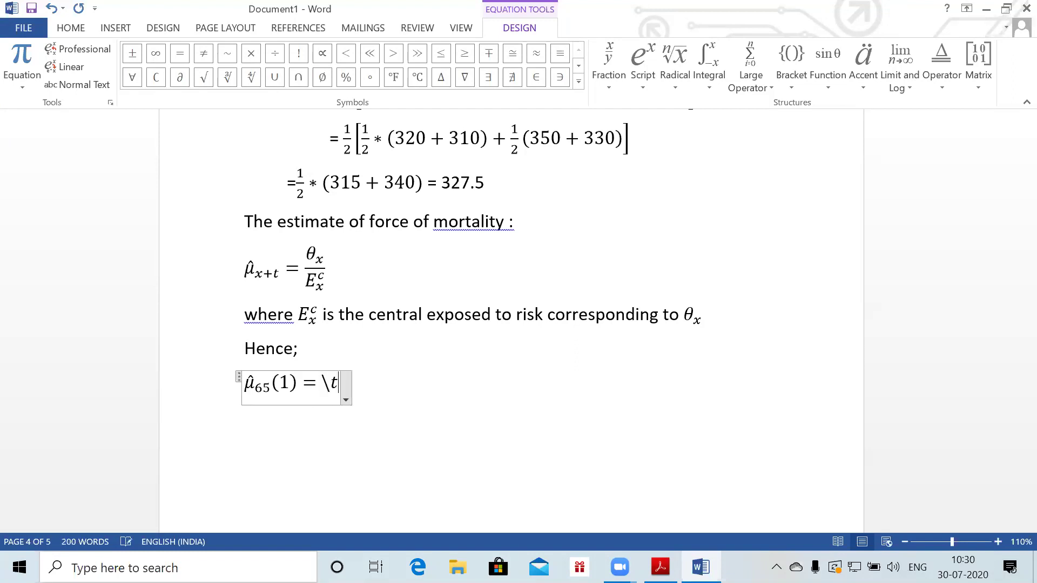
pyautogui.write('heta _65')
pyautogui.press('Right')
pyautogui.write('(')
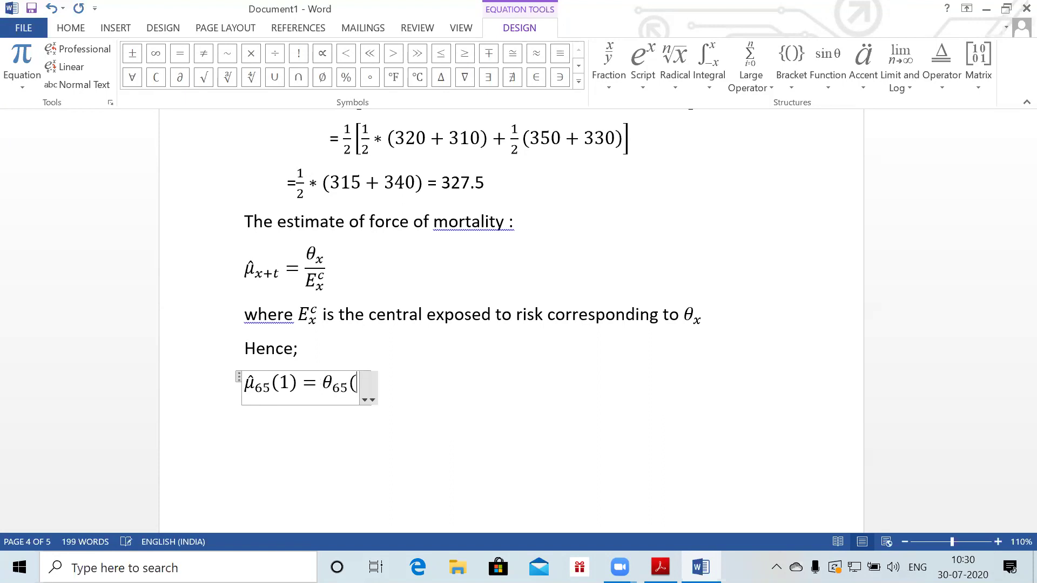
pyautogui.write('1)/')
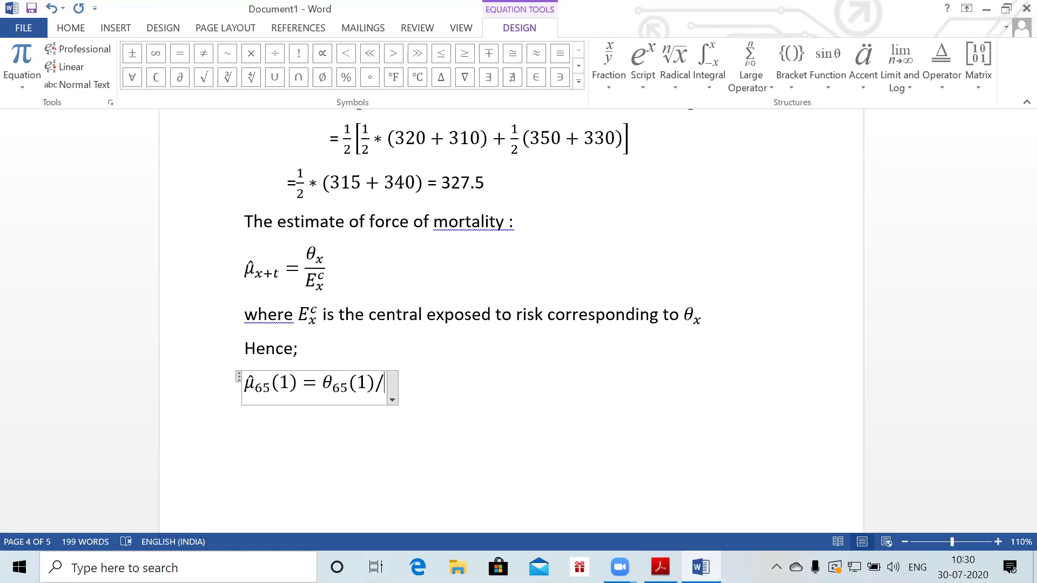
pyautogui.write('E_x^c (1)')
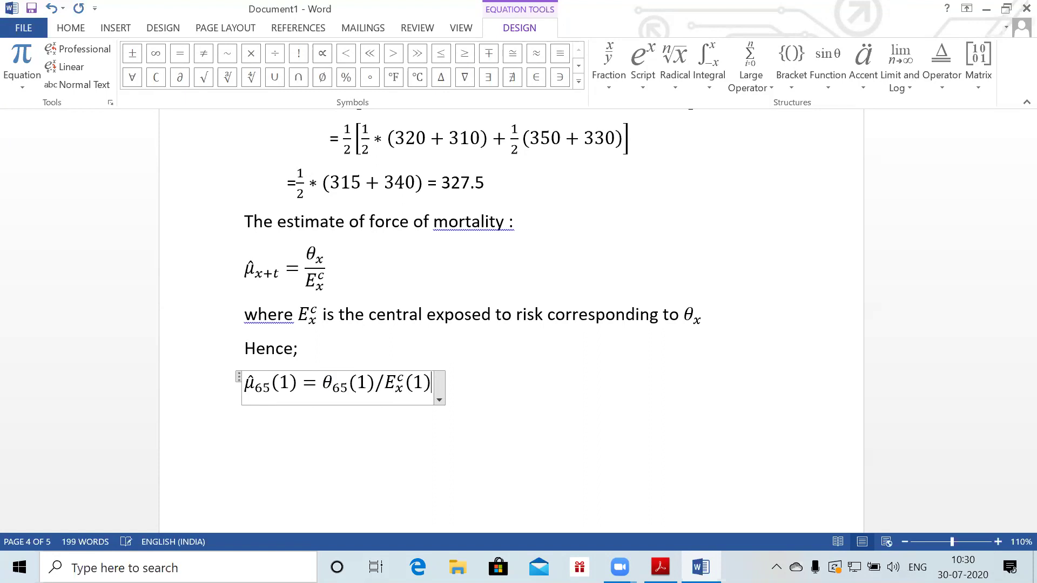
pyautogui.press('space')
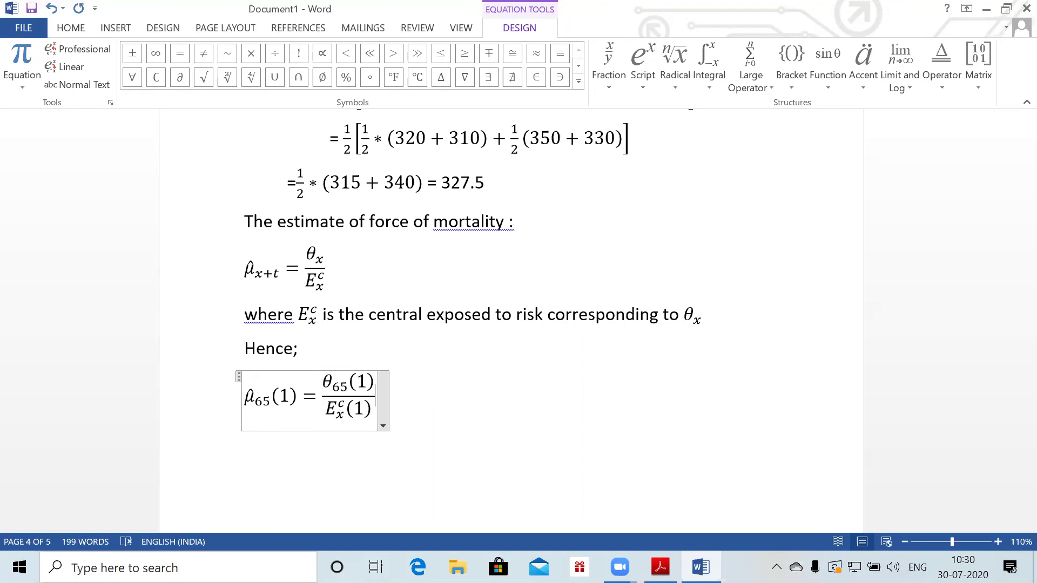
pyautogui.write('= ')
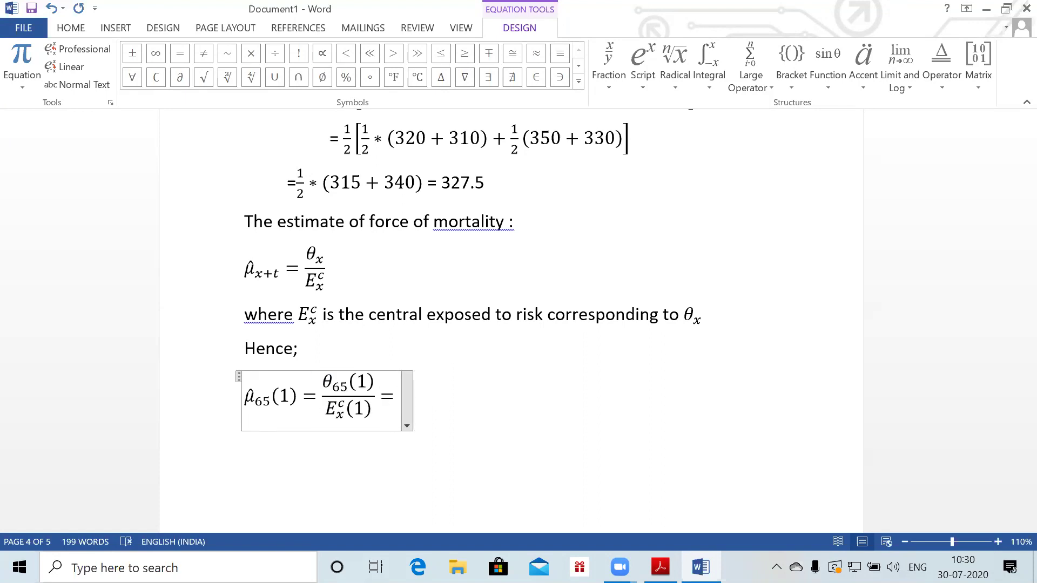
pyautogui.write('3/915 ')
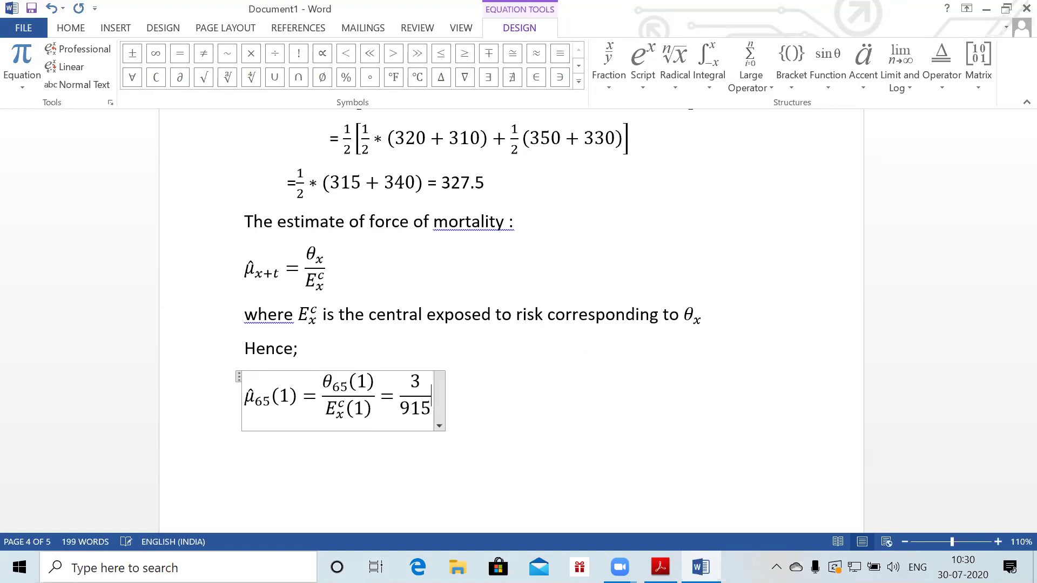
pyautogui.write('= ')
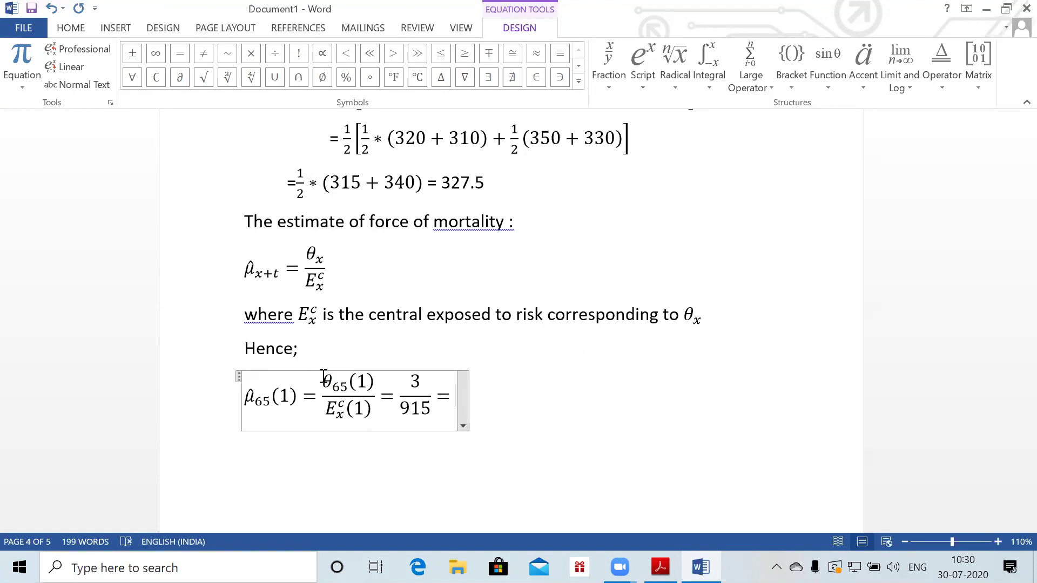
pyautogui.write('0.00325')
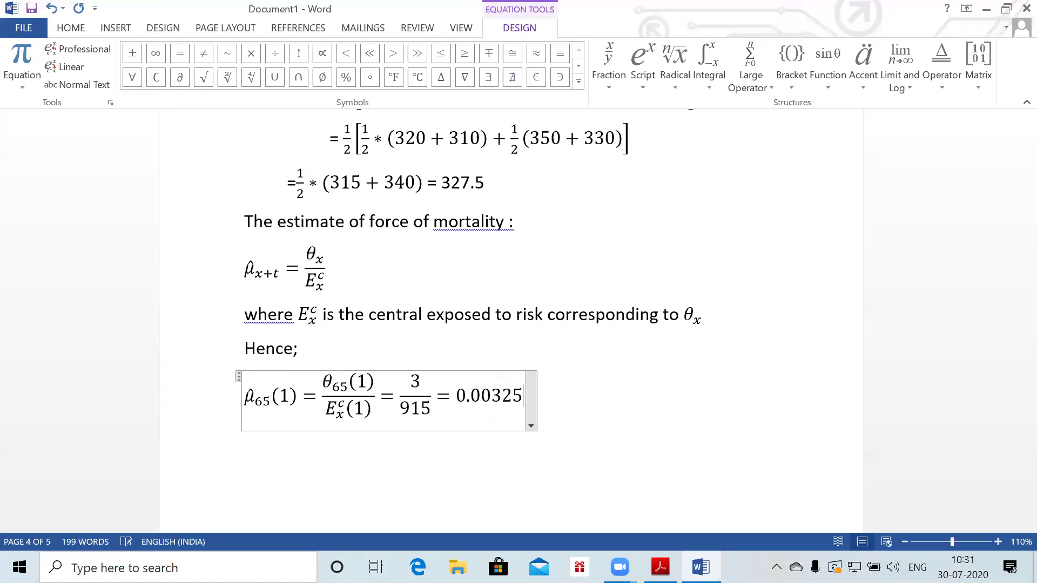
# Begin a second equation below it with μ̂65(2)=
pyautogui.press('Down')
pyautogui.hotkey('alt', '=')
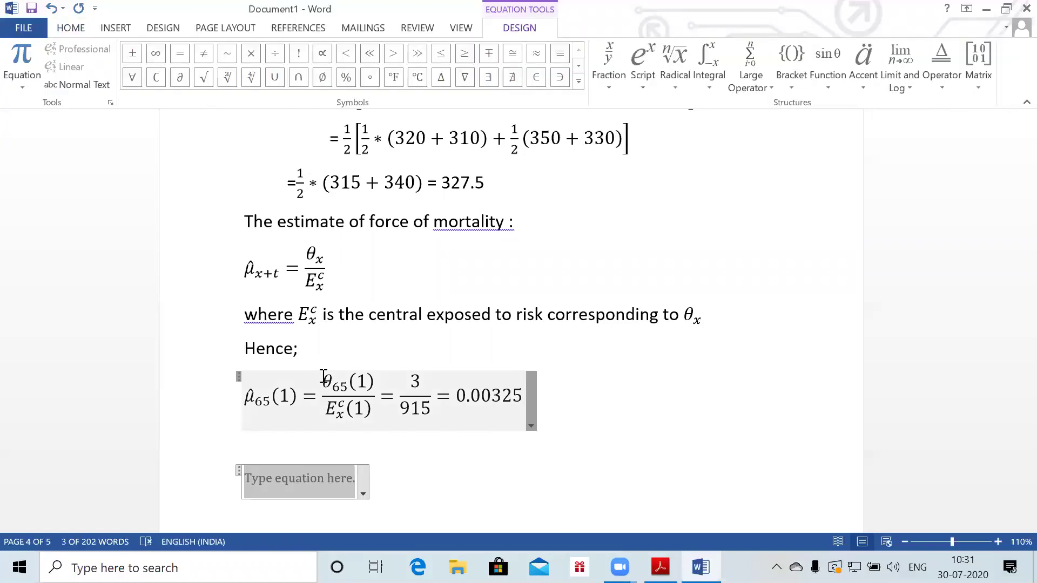
pyautogui.write('\\mu \\hat ')
pyautogui.write('(')
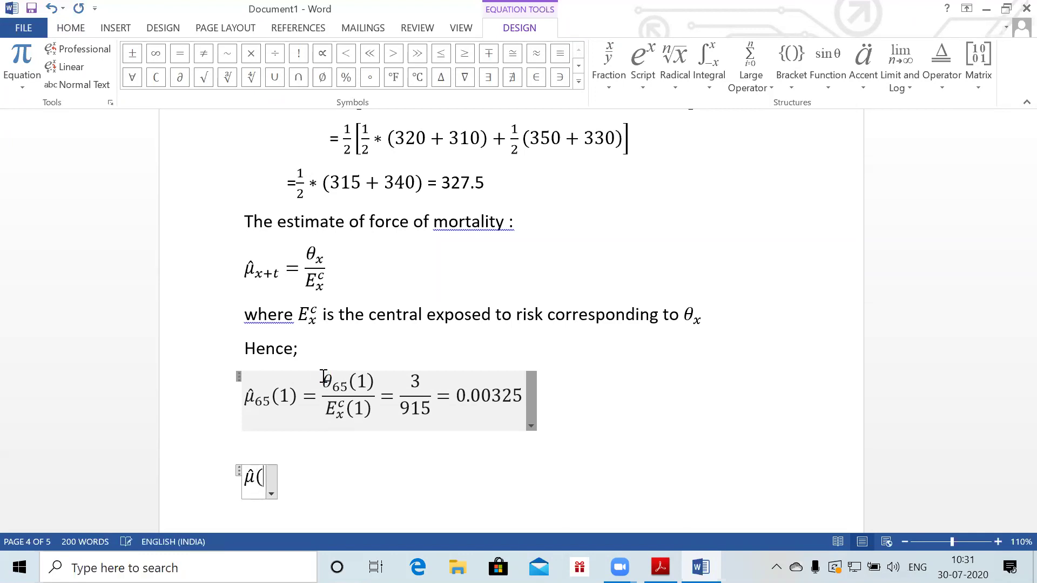
pyautogui.write('2)_65')
pyautogui.press('BackSpace')
pyautogui.press('BackSpace')
pyautogui.press('BackSpace')
pyautogui.press('BackSpace')
pyautogui.press('BackSpace')
pyautogui.press('BackSpace')
pyautogui.press('BackSpace')
pyautogui.write('_65')
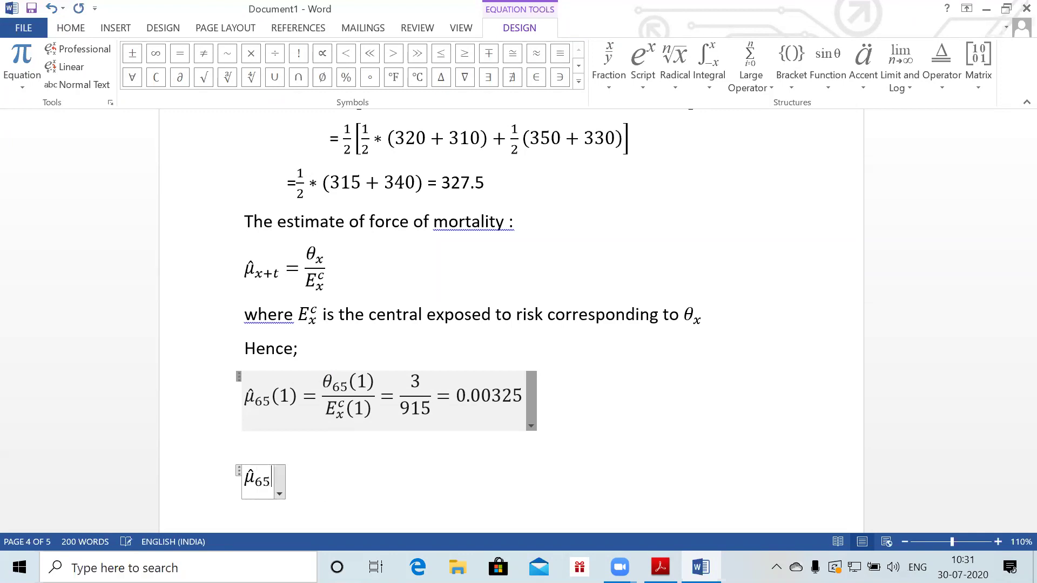
pyautogui.write('(2)')
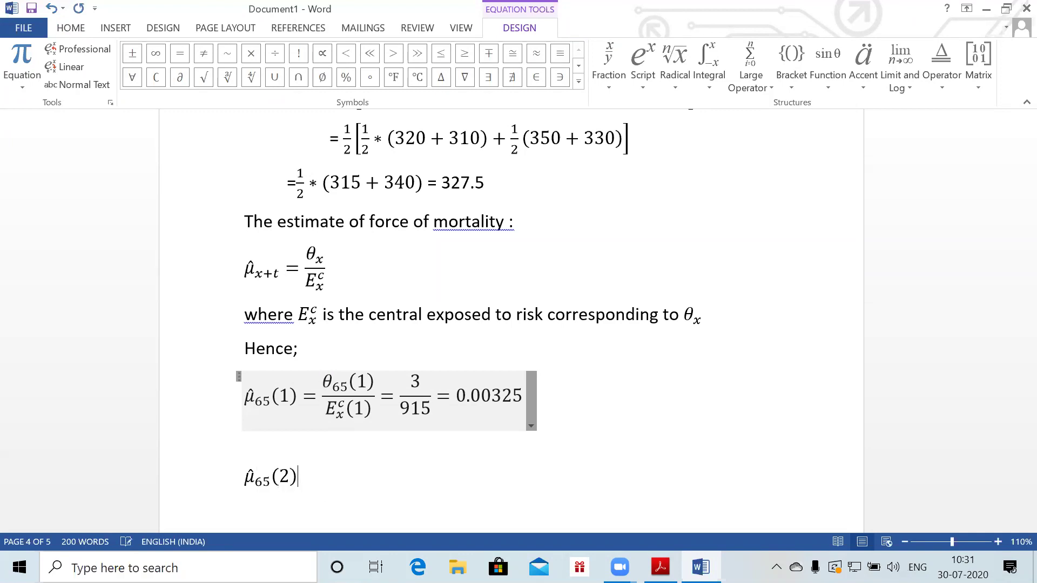
pyautogui.write('=\\')
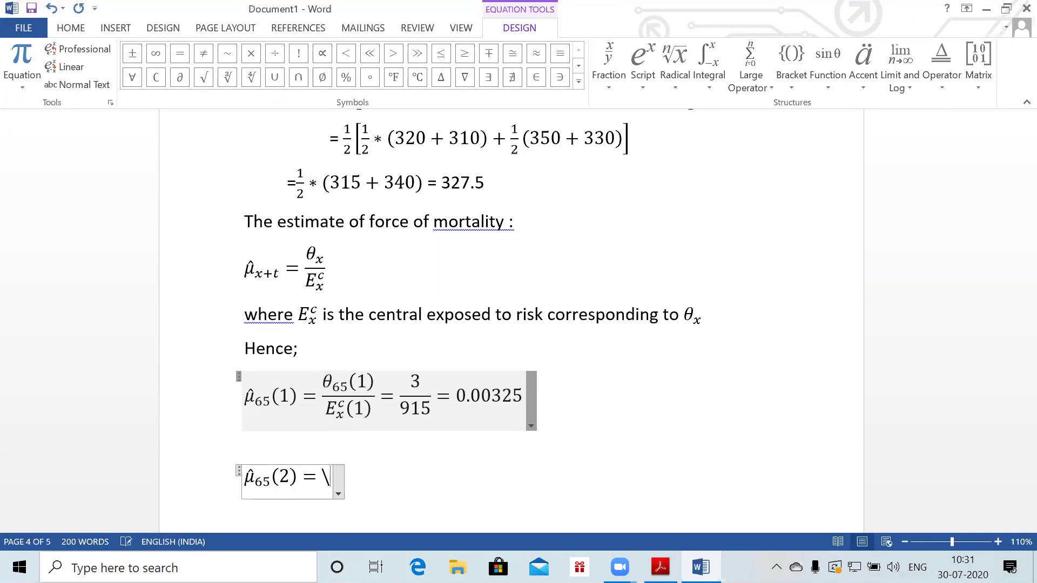
pyautogui.write('eth')
# Paste the first equation's fraction and 0.00325 result into the second equation
pyautogui.press('BackSpace')
pyautogui.press('BackSpace')
pyautogui.press('BackSpace')
pyautogui.doubleClick(323, 376)
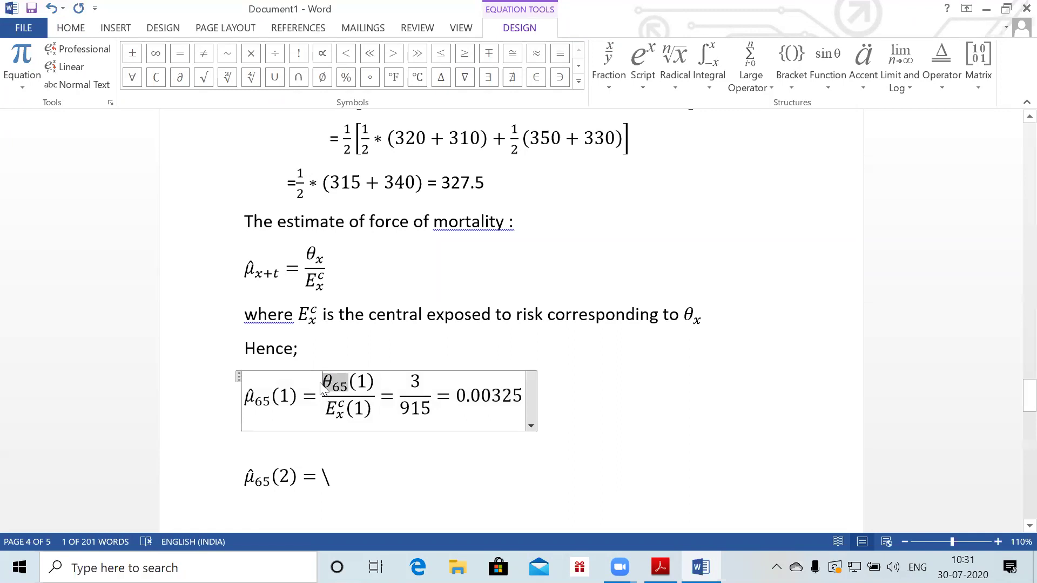
pyautogui.moveTo(317, 377); pyautogui.dragTo(525, 399)
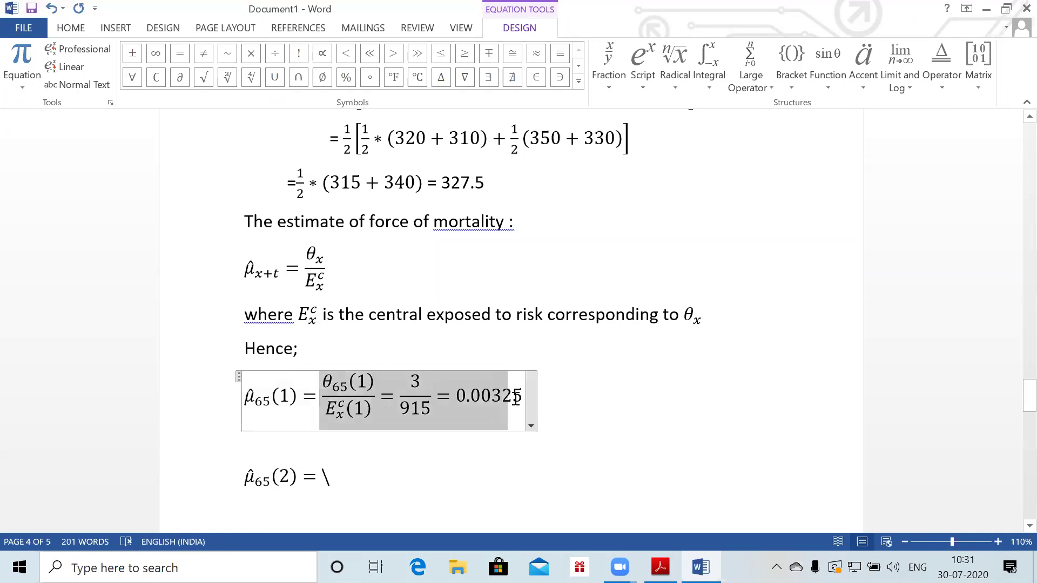
pyautogui.click(342, 469)
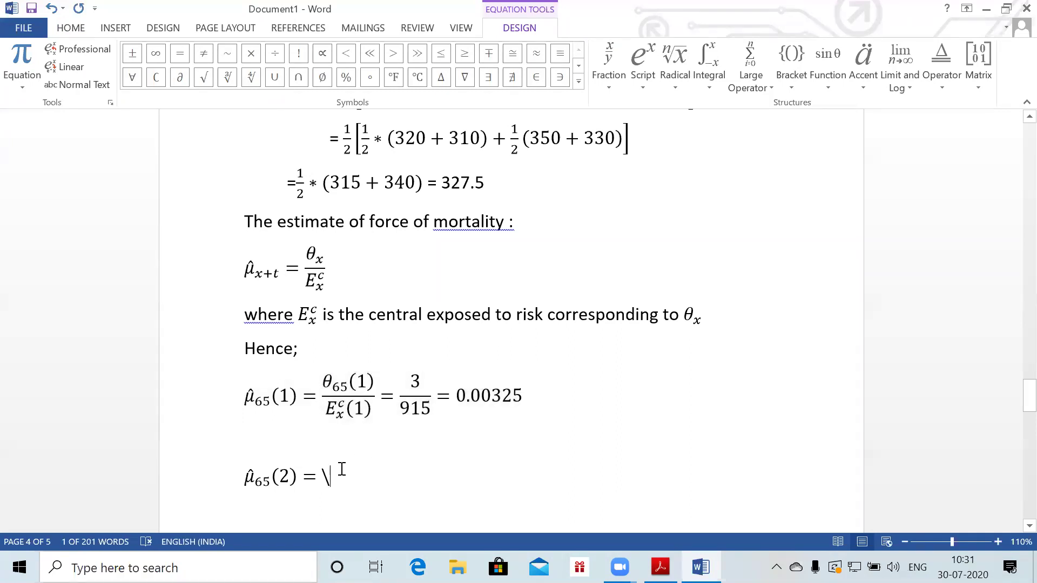
pyautogui.hotkey('ctrl', 'v')
# Change the pasted fraction's period numbers to (2) and its numerator to 1
pyautogui.doubleClick(372, 476)
pyautogui.write('2')
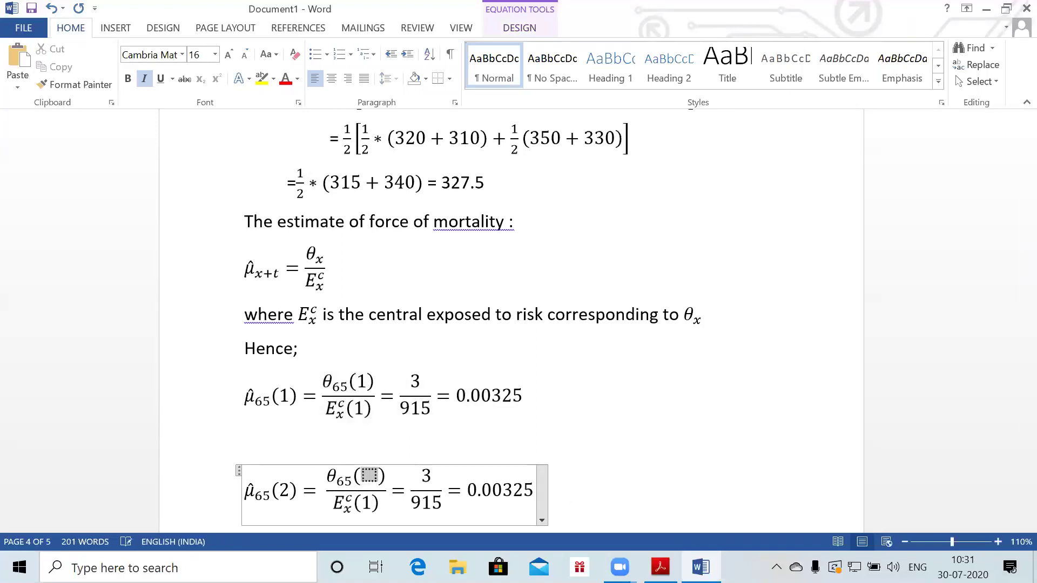
pyautogui.press('Down')
pyautogui.press('BackSpace')
pyautogui.write('2')
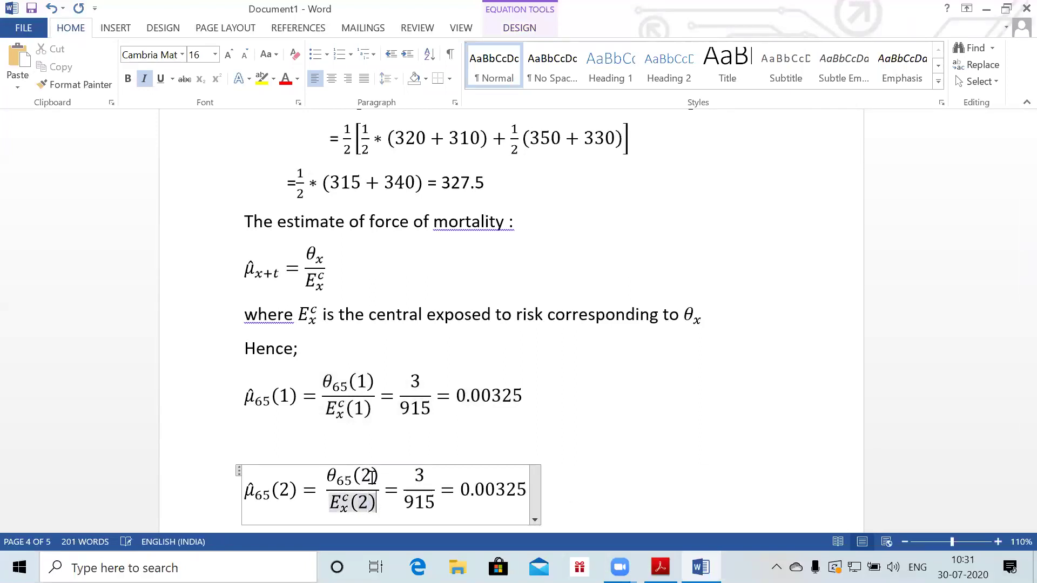
pyautogui.press('Right')
pyautogui.press('Right')
pyautogui.press('Right')
pyautogui.press('Up')
pyautogui.press('Right')
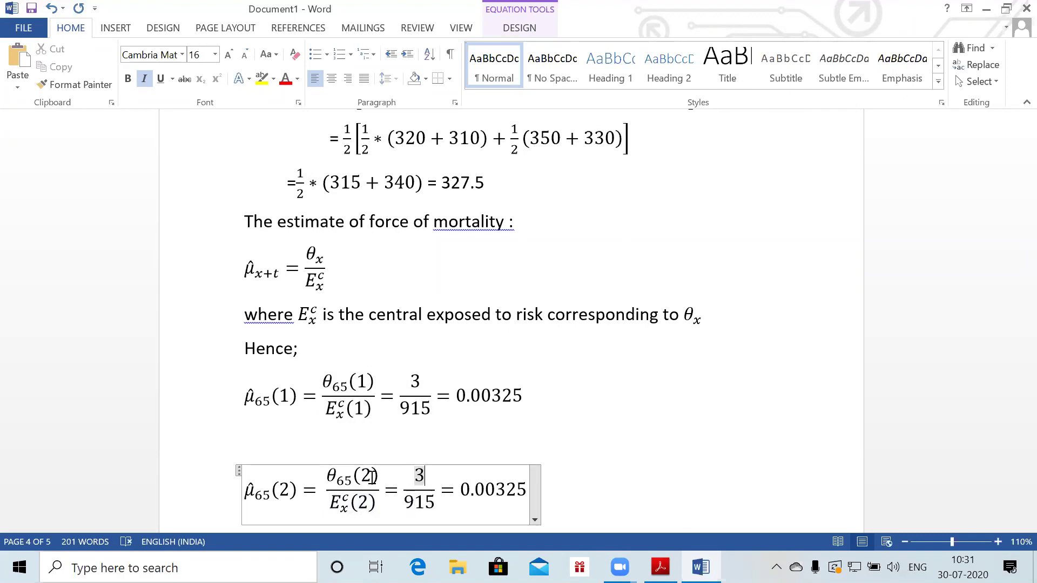
pyautogui.press('BackSpace')
pyautogui.write('1')
# Replace the denominator 915 with 927.5 and change the result to 0.00305
pyautogui.press('Down')
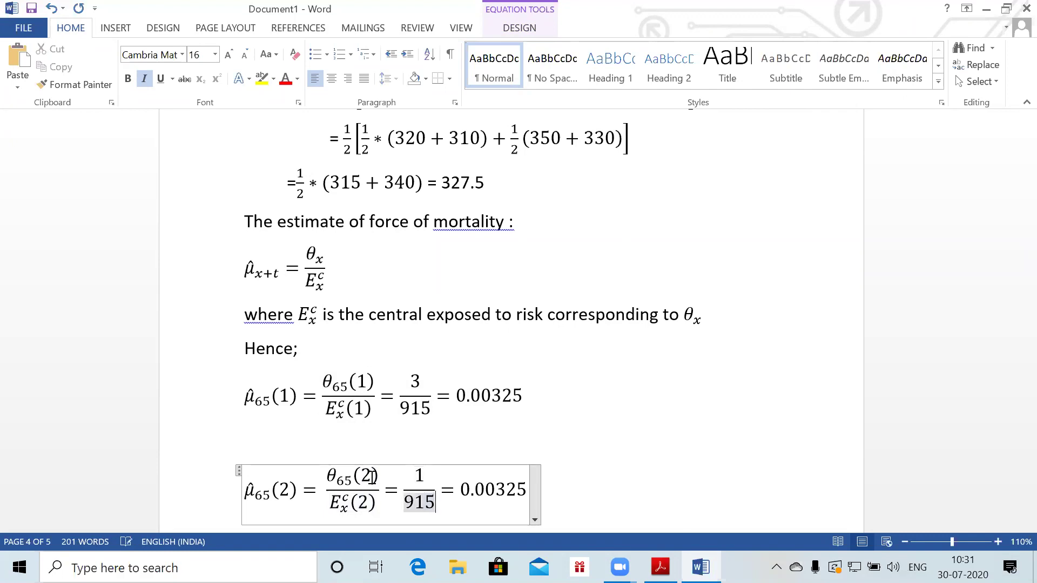
pyautogui.press('BackSpace')
pyautogui.press('BackSpace')
pyautogui.press('BackSpace')
pyautogui.write('92')
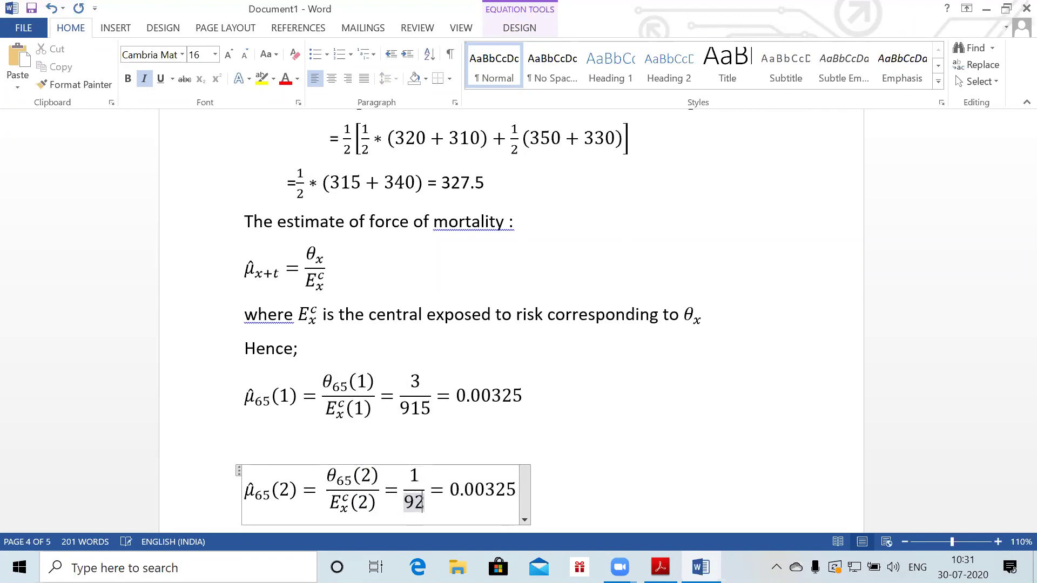
pyautogui.write('6')
pyautogui.press('BackSpace')
pyautogui.write('7.5')
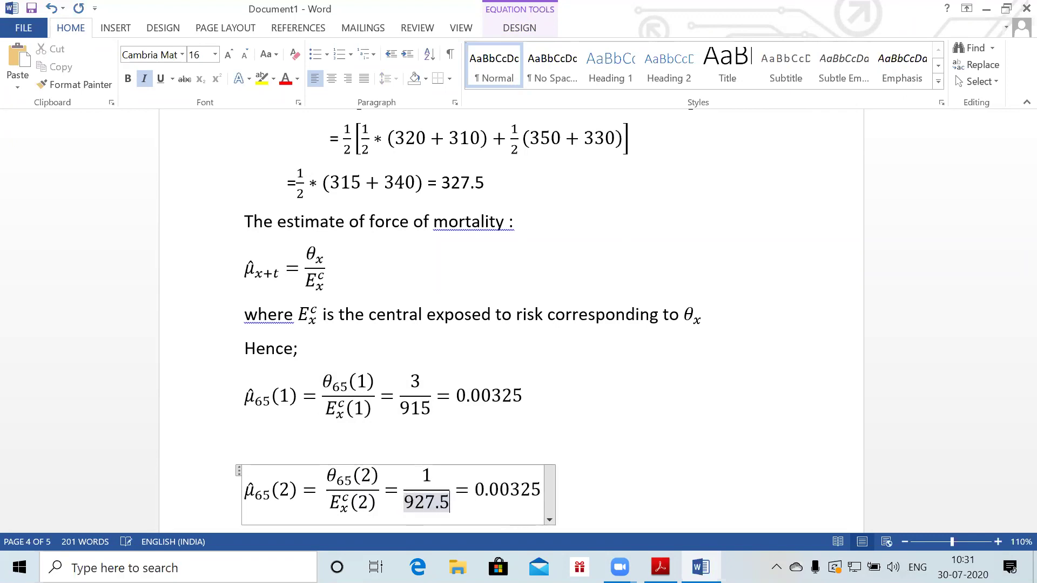
pyautogui.click(520, 489)
pyautogui.press('Delete')
pyautogui.write('0')
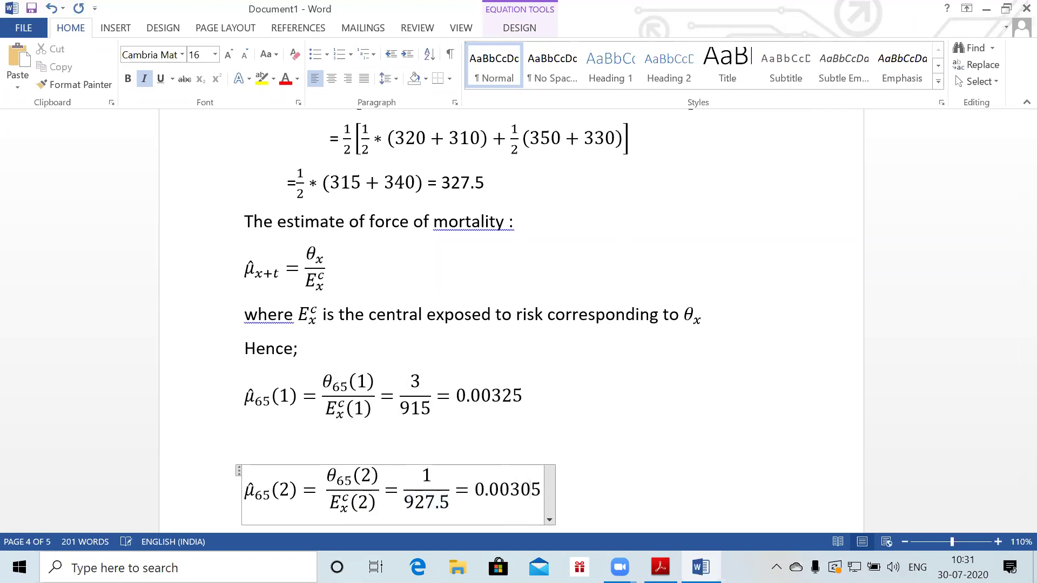
pyautogui.click(662, 503)
pyautogui.press('Return')
pyautogui.press('Return')
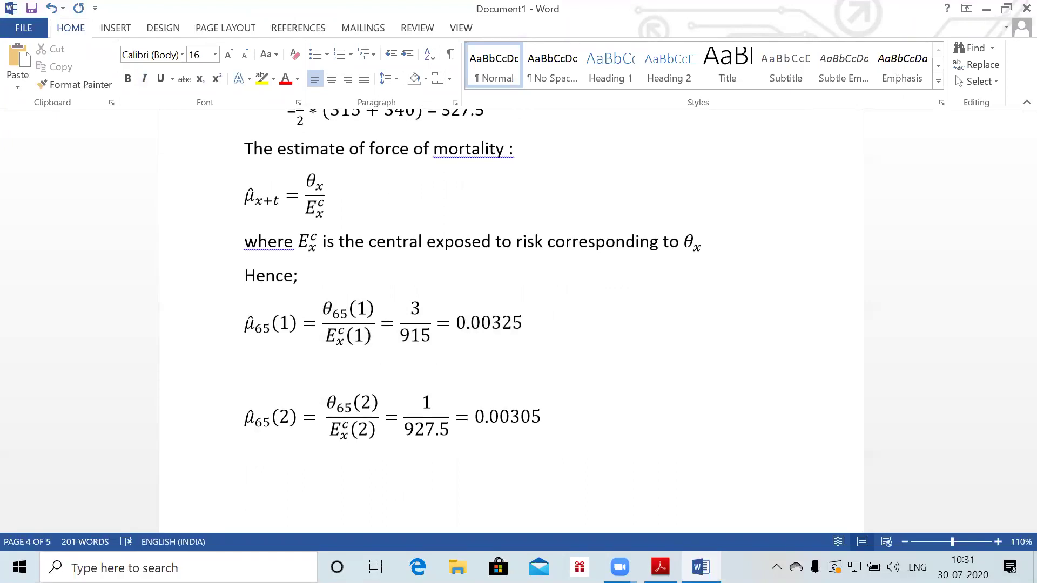
pyautogui.moveTo(1028, 401)
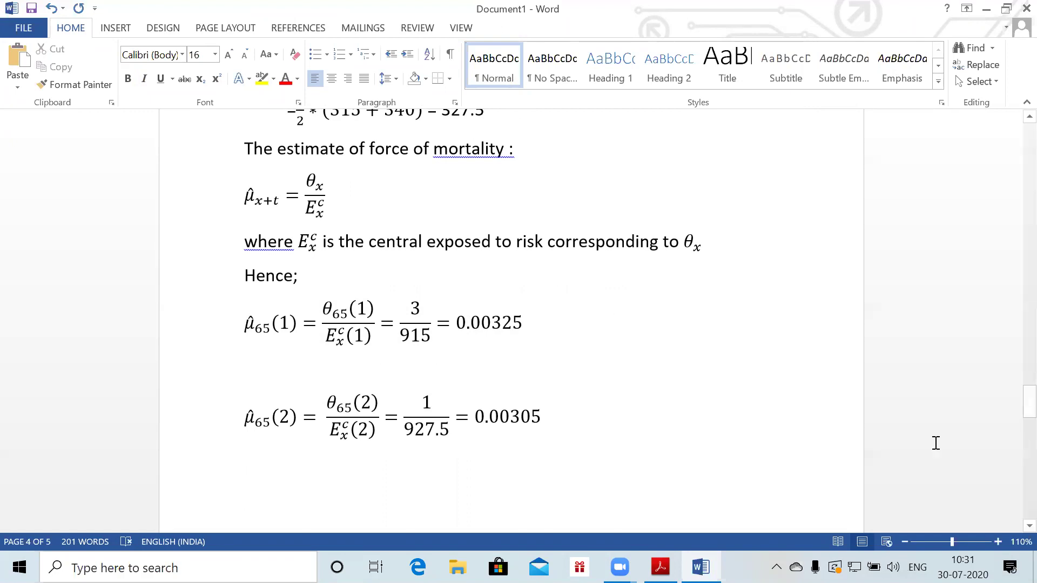
pyautogui.moveTo(1025, 406); pyautogui.dragTo(1024, 393)
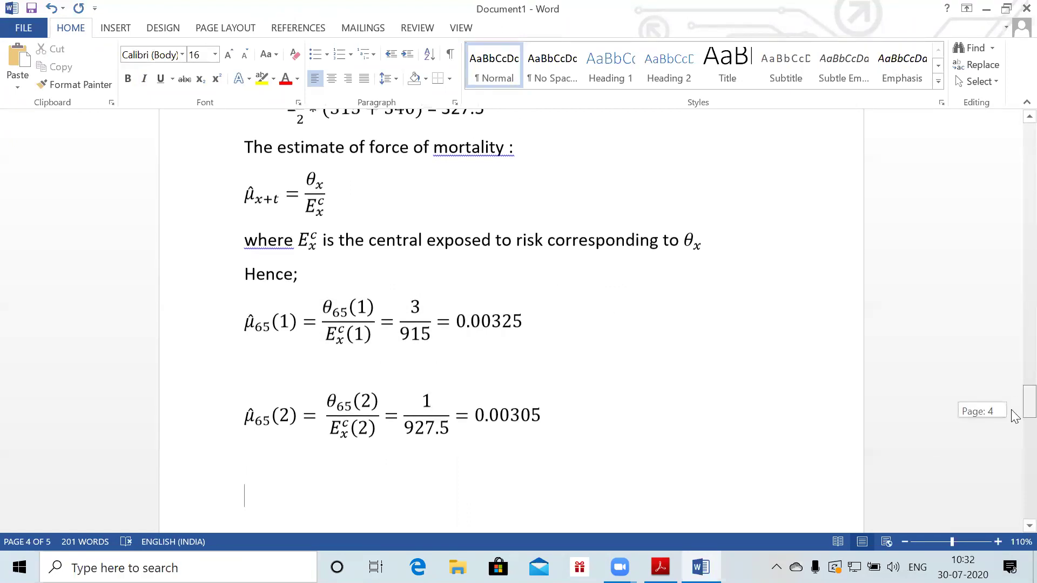
pyautogui.keyDown('ctrl'); pyautogui.scroll(-2, 1015, 405); pyautogui.keyUp('ctrl')
# Scroll through page 4 to review both force-of-mortality estimates, 0.00325 and 0.00305
pyautogui.keyDown('ctrl'); pyautogui.scroll(-1, 1016, 405); pyautogui.keyUp('ctrl')
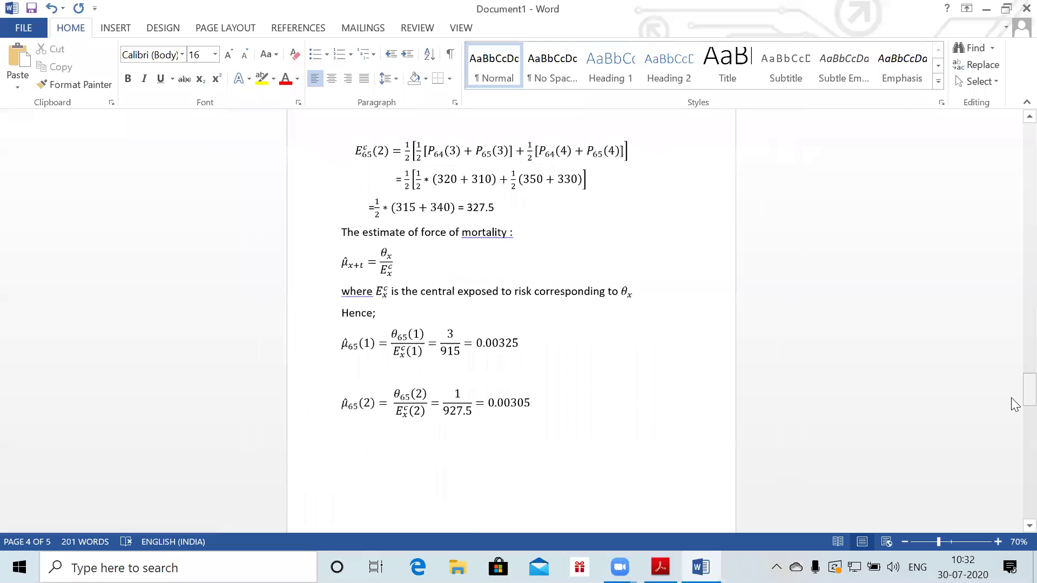
pyautogui.keyDown('ctrl'); pyautogui.scroll(-1, 1016, 405); pyautogui.keyUp('ctrl')
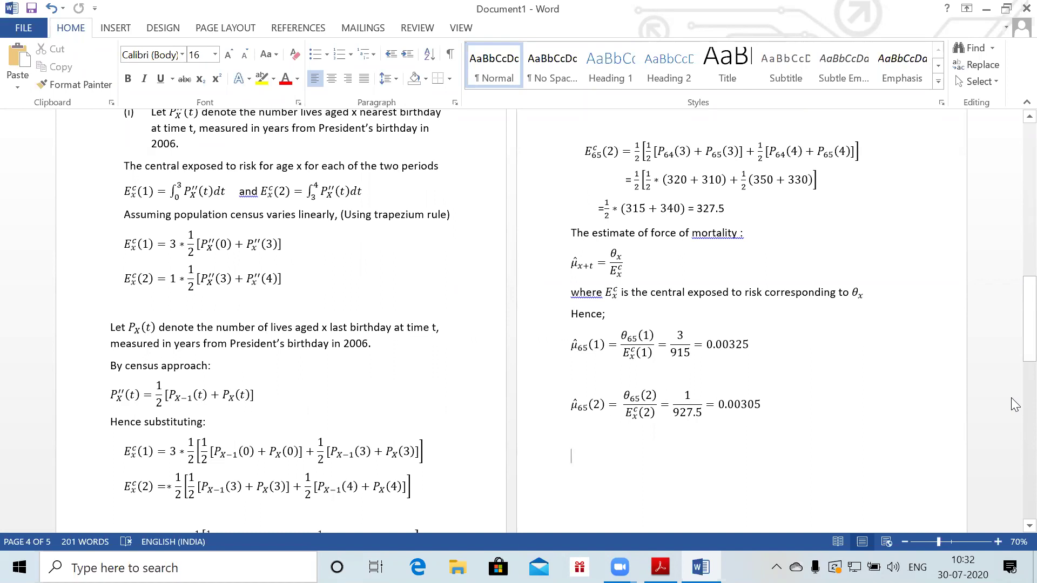
pyautogui.moveTo(1015, 308); pyautogui.dragTo(1013, 339)
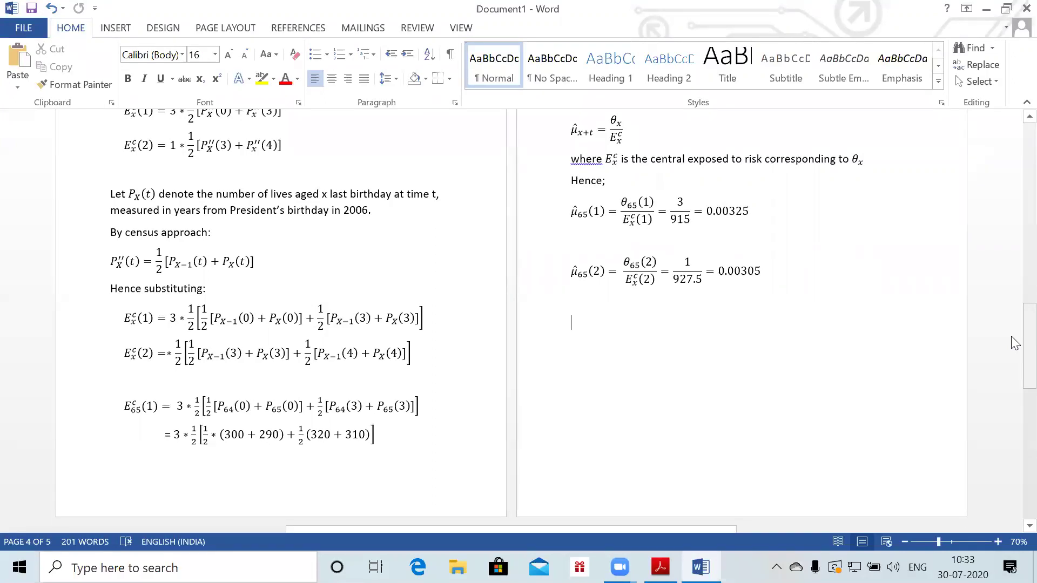
pyautogui.keyDown('ctrl'); pyautogui.scroll(-1, 750, 366); pyautogui.keyUp('ctrl')
pyautogui.keyDown('ctrl'); pyautogui.scroll(-4, 749, 367); pyautogui.keyUp('ctrl')
pyautogui.keyDown('ctrl'); pyautogui.scroll(4, 750, 366); pyautogui.keyUp('ctrl')
pyautogui.keyDown('ctrl'); pyautogui.scroll(1, 749, 366); pyautogui.keyUp('ctrl')
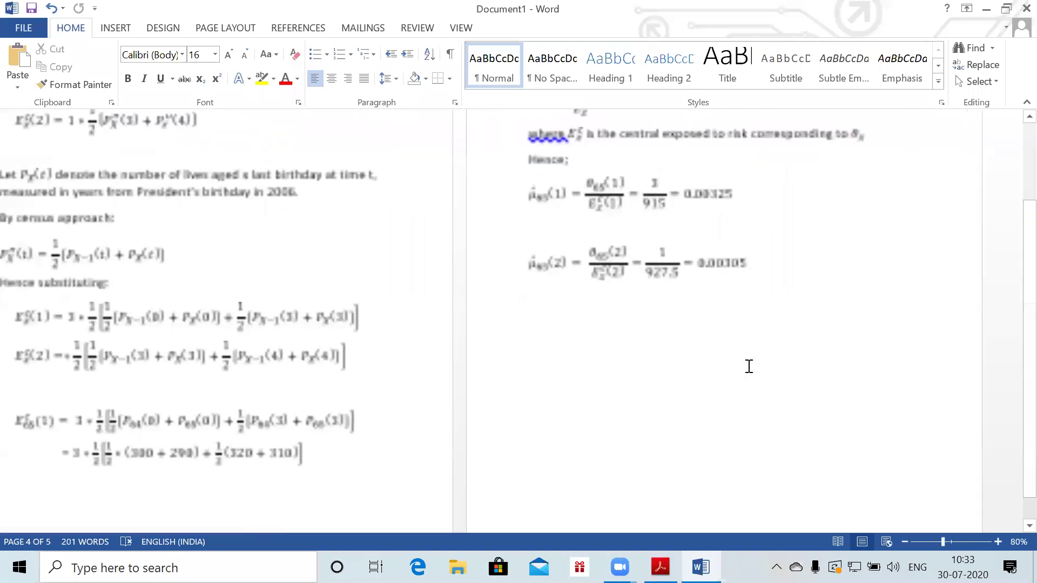
pyautogui.keyDown('ctrl'); pyautogui.scroll(1, 750, 367); pyautogui.keyUp('ctrl')
pyautogui.moveTo(1015, 401); pyautogui.dragTo(1015, 356)
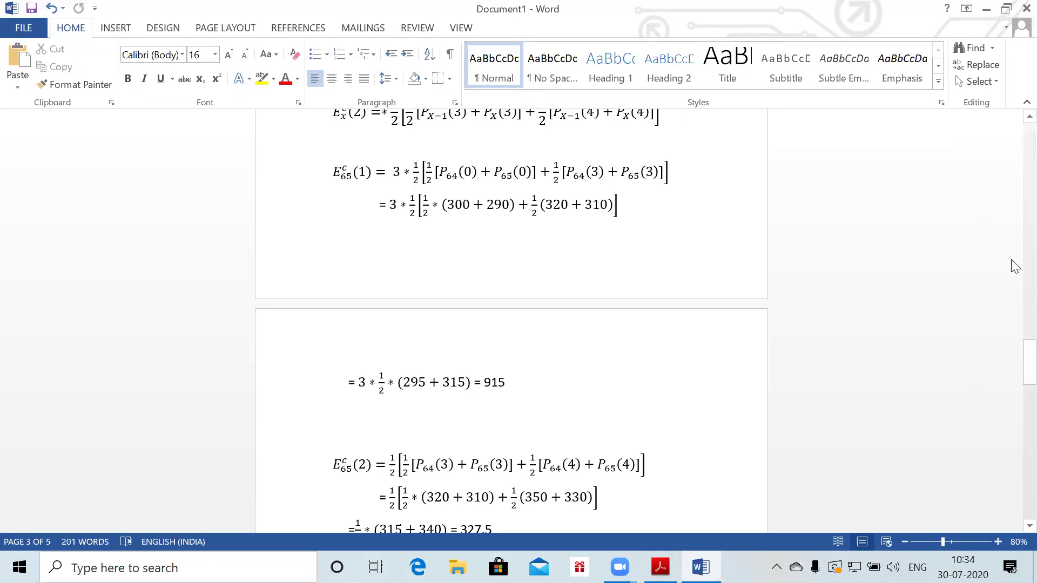
pyautogui.moveTo(1015, 357); pyautogui.dragTo(1015, 383)
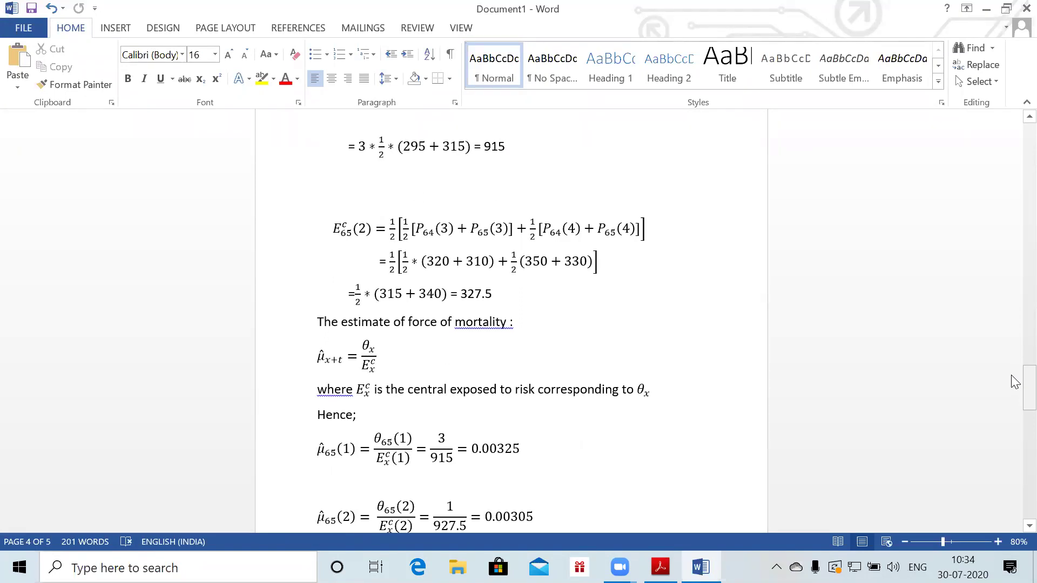
pyautogui.click(1013, 382)
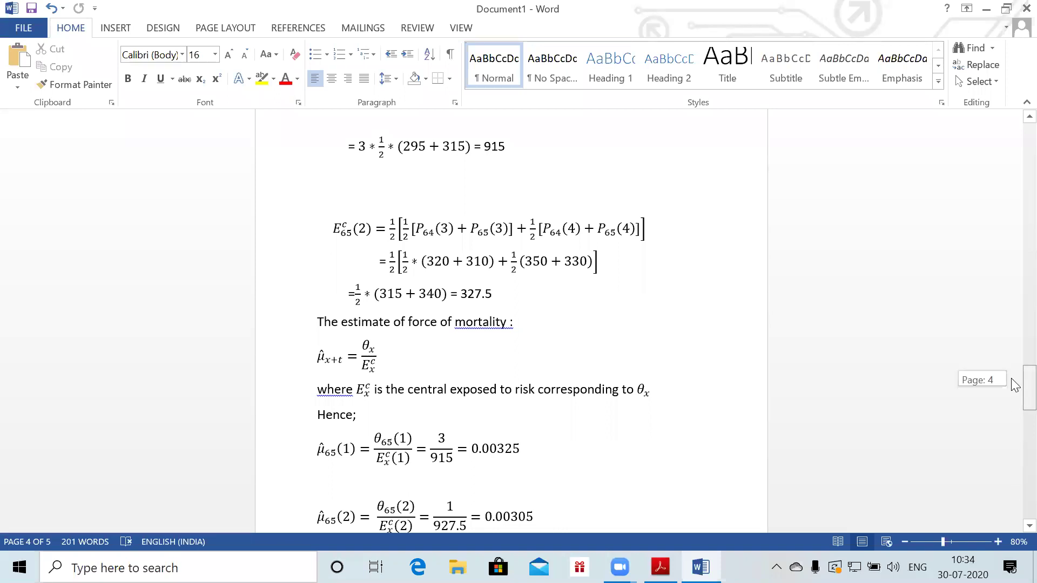
pyautogui.moveTo(1015, 385); pyautogui.dragTo(1014, 392)
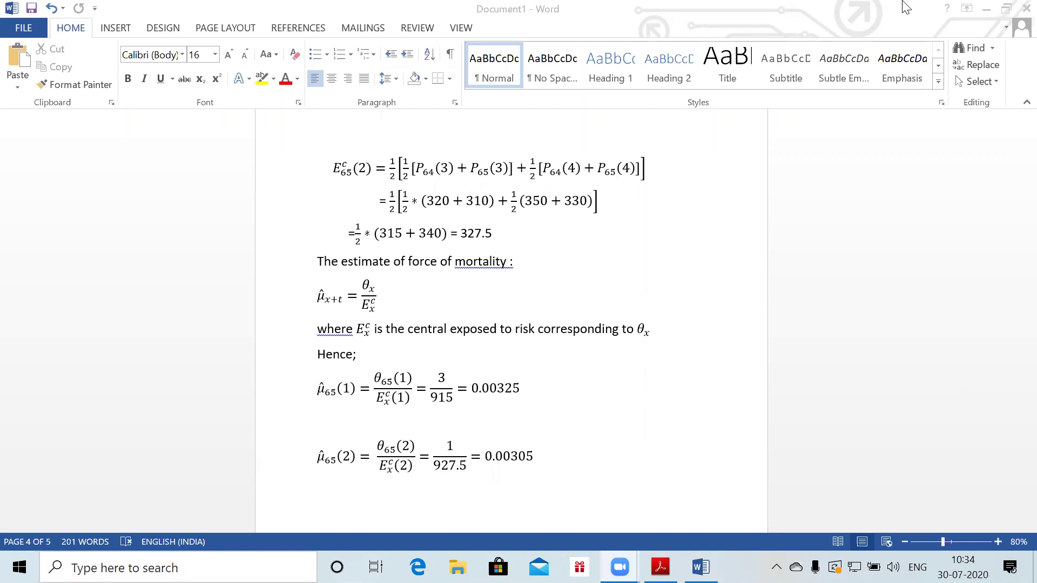
pyautogui.click(533, 456)
pyautogui.click(434, 520)
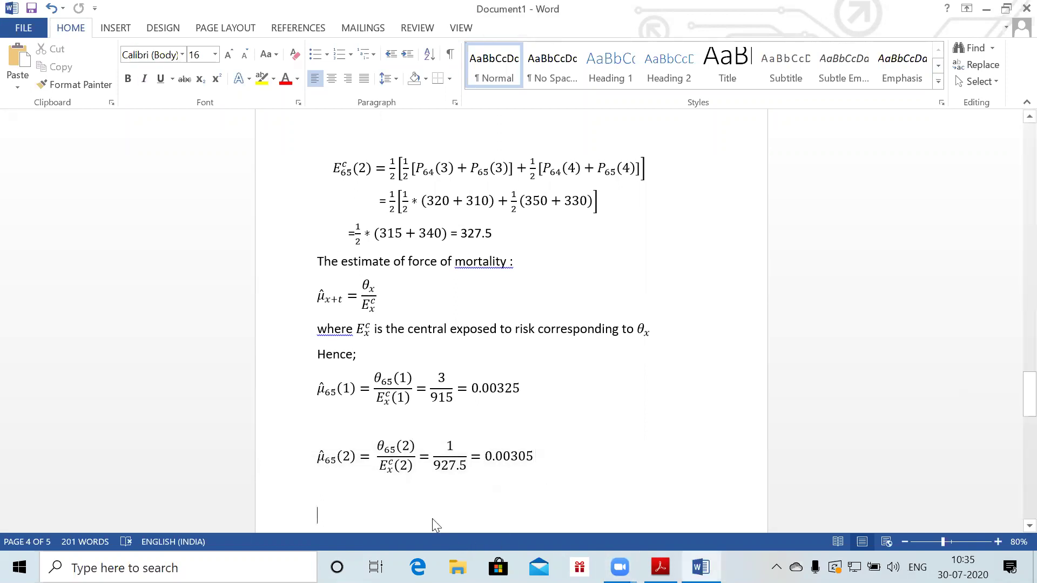
pyautogui.hotkey('alt', 'Tab')
pyautogui.scroll(-1, 431, 518)
pyautogui.scroll(-2, 431, 519)
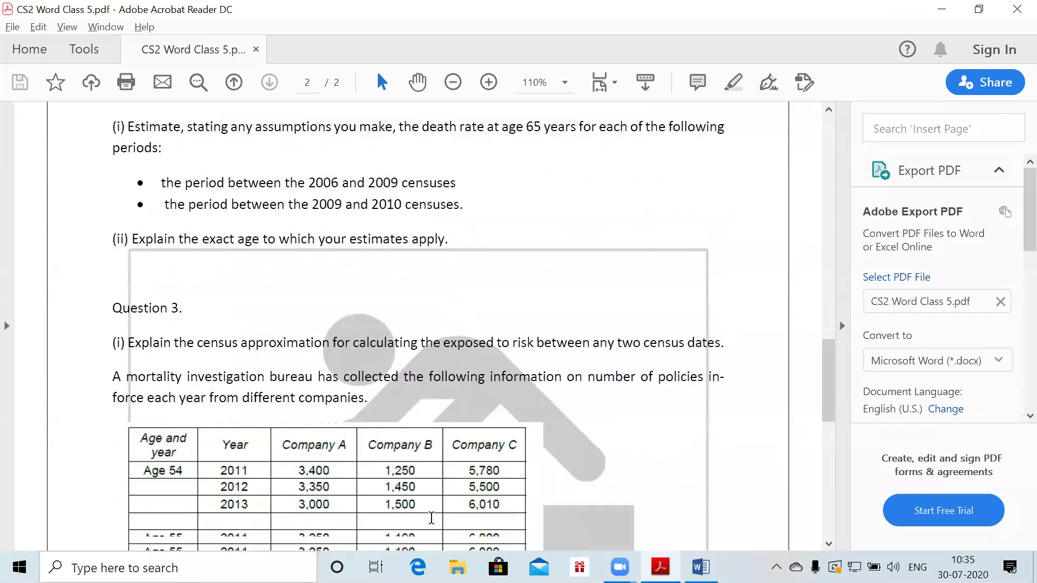
pyautogui.scroll(-3, 431, 519)
pyautogui.scroll(-1, 431, 518)
pyautogui.scroll(-1, 432, 518)
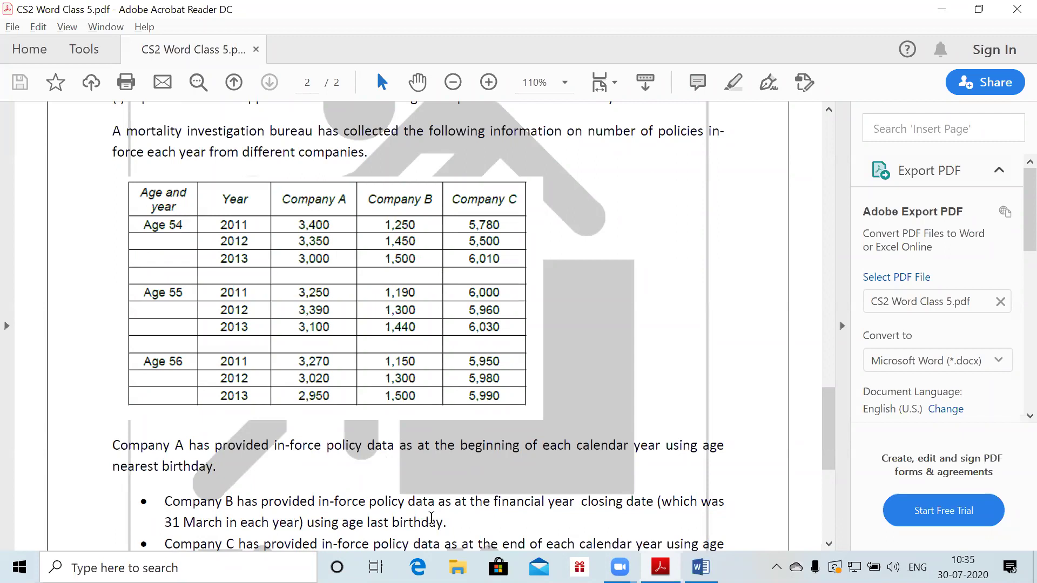
pyautogui.scroll(-1, 431, 518)
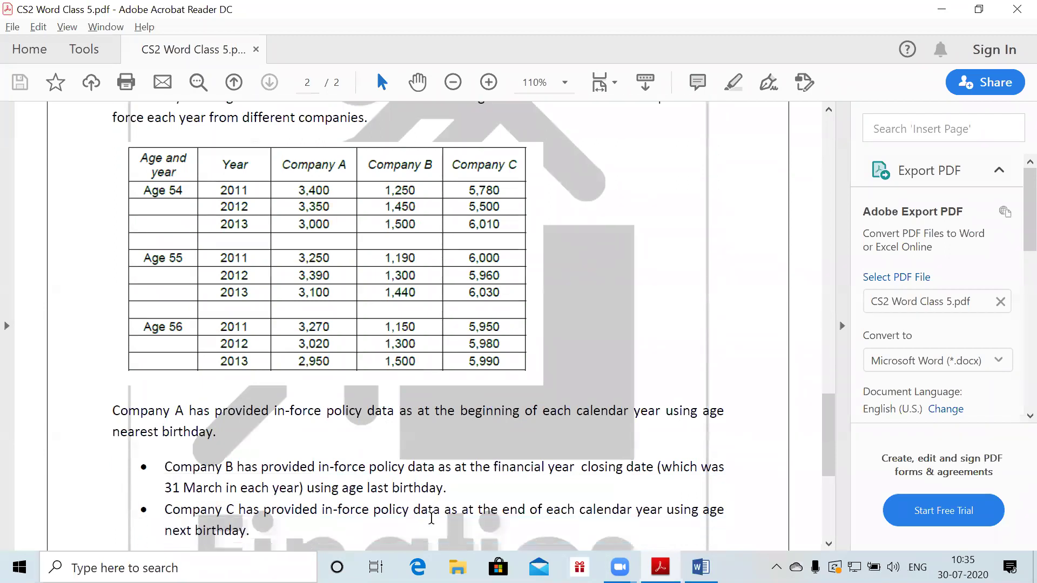
pyautogui.scroll(-1, 431, 518)
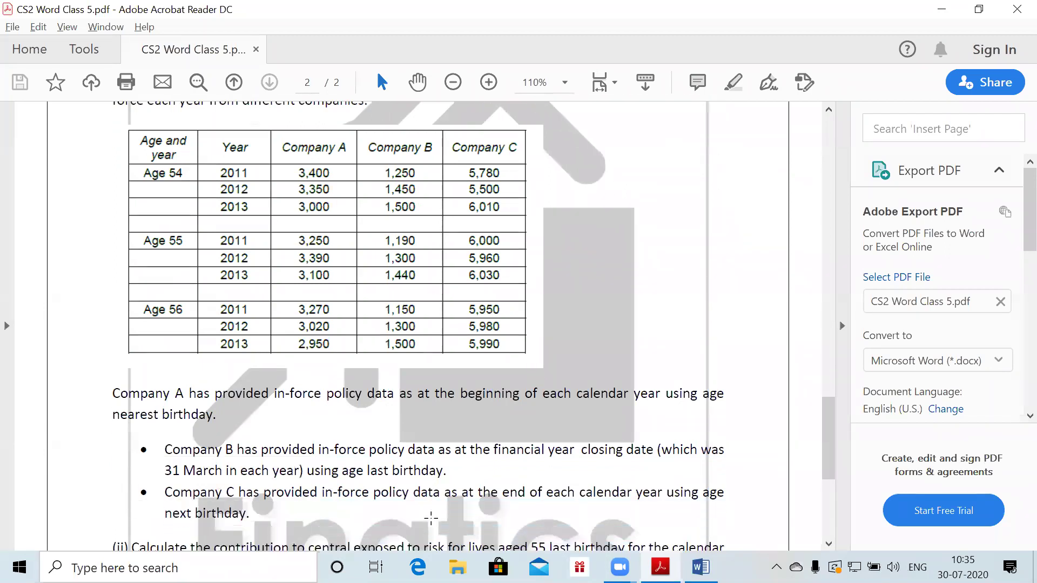
pyautogui.scroll(-2, 431, 518)
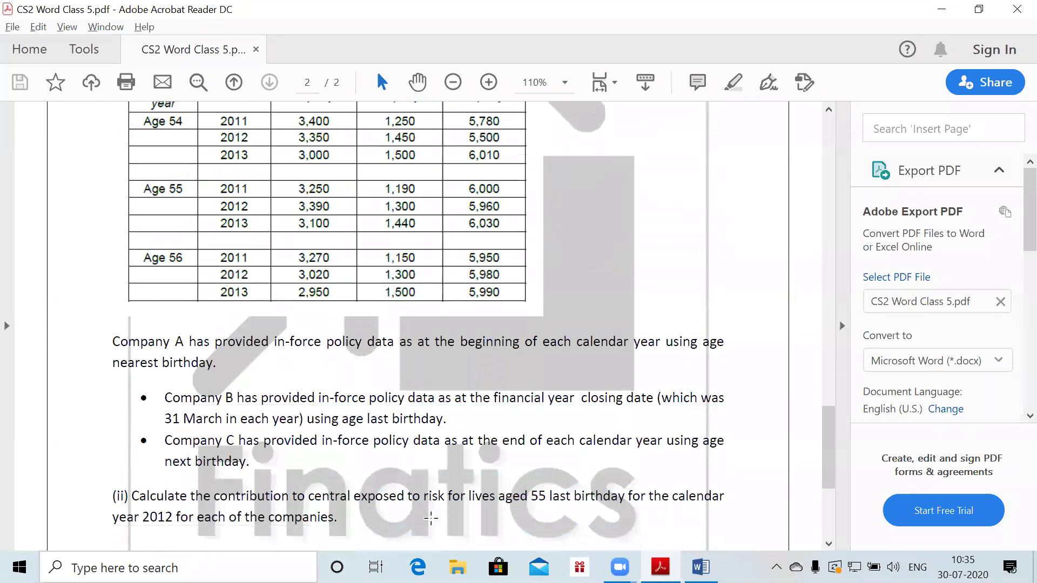
pyautogui.scroll(-2, 431, 518)
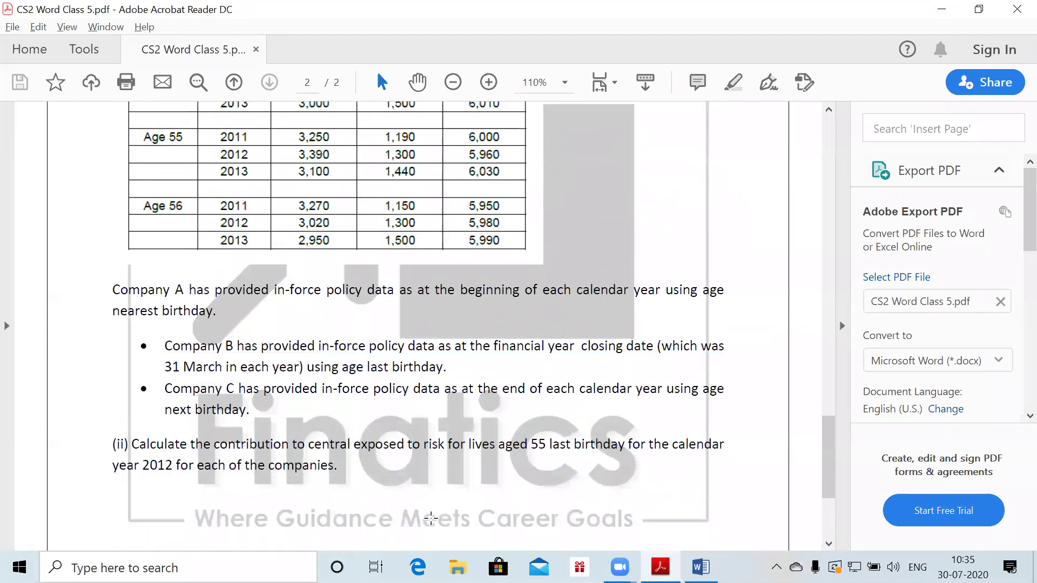
pyautogui.scroll(-1, 431, 518)
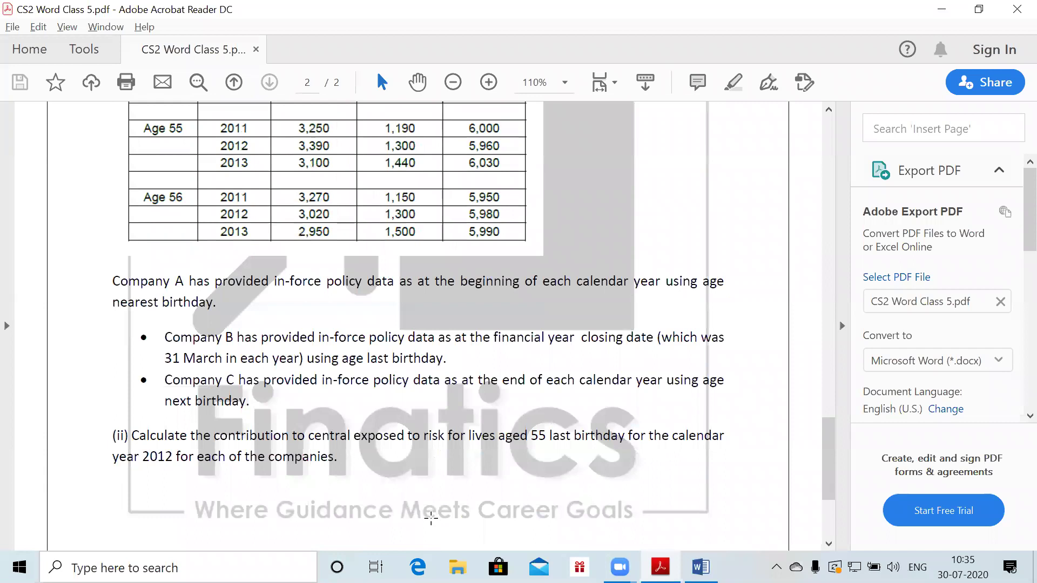
pyautogui.scroll(-1, 431, 518)
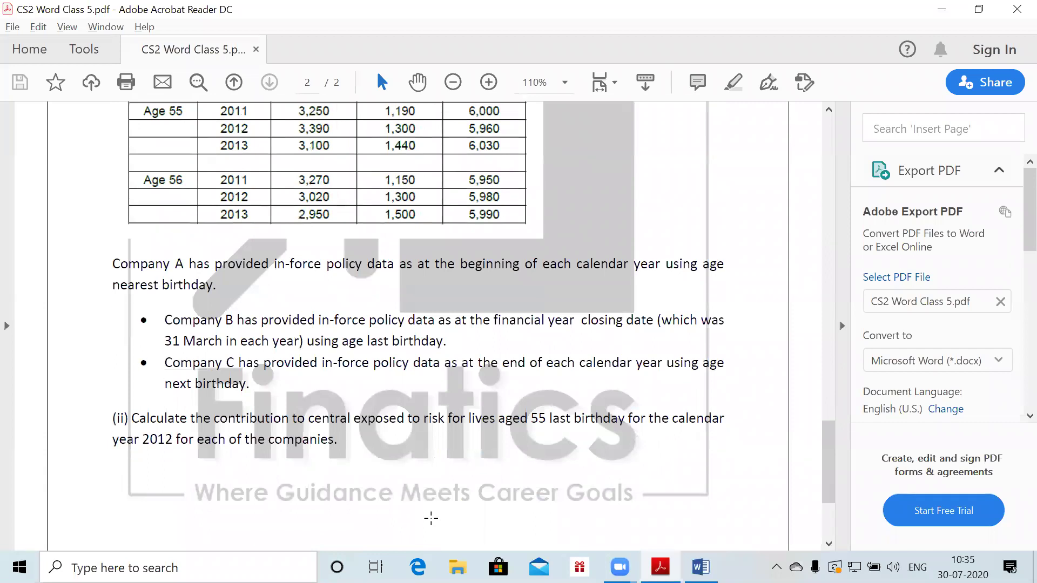
pyautogui.scroll(-2, 431, 518)
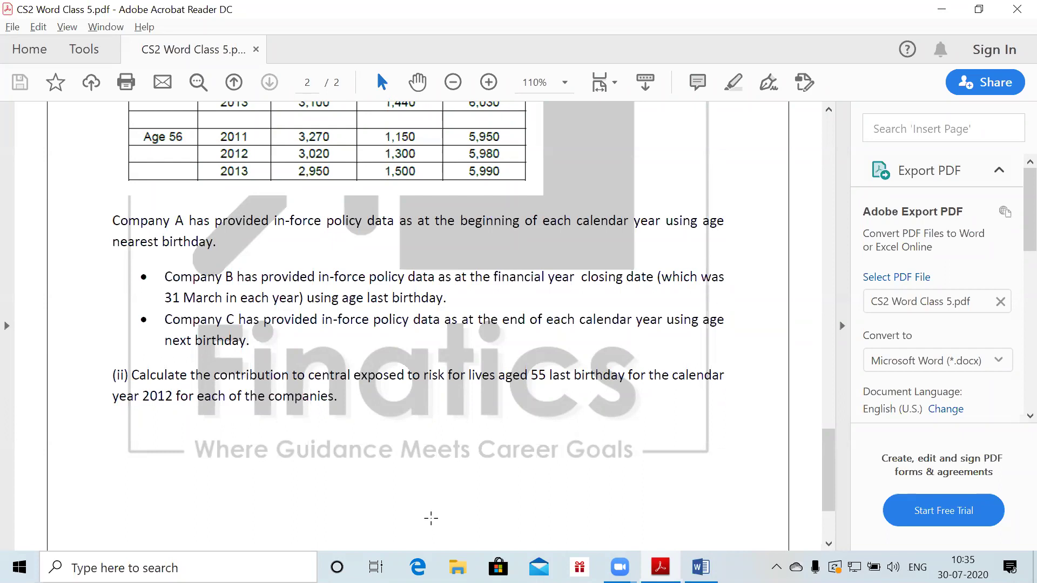
pyautogui.scroll(-2, 431, 518)
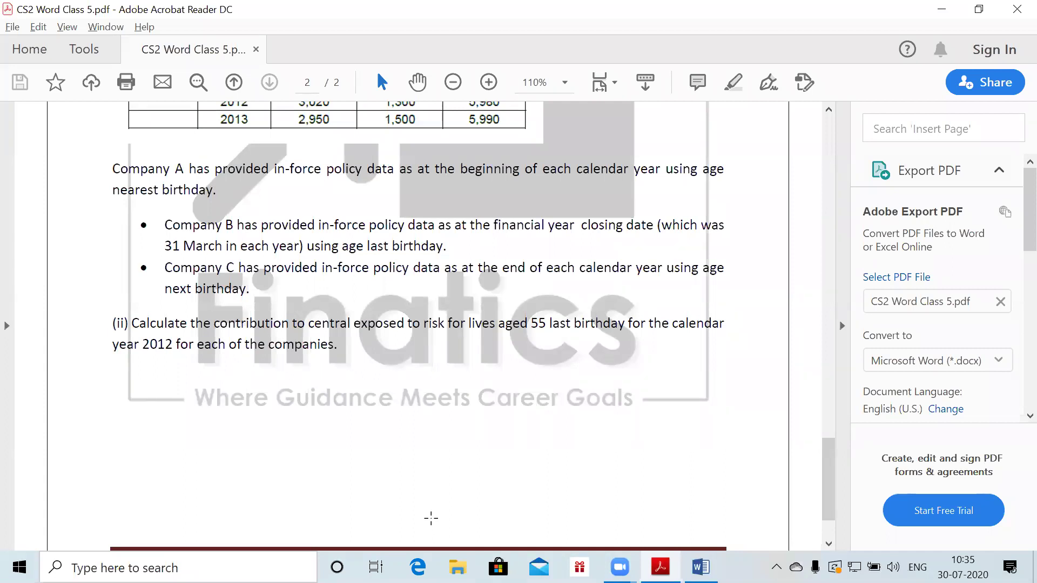
pyautogui.scroll(-3, 431, 518)
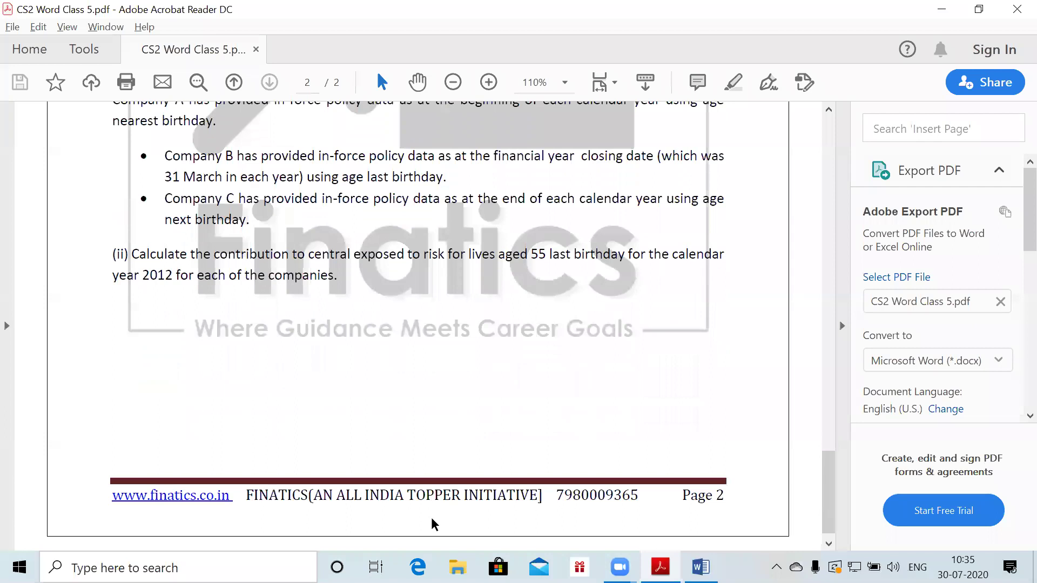
pyautogui.scroll(-1, 432, 524)
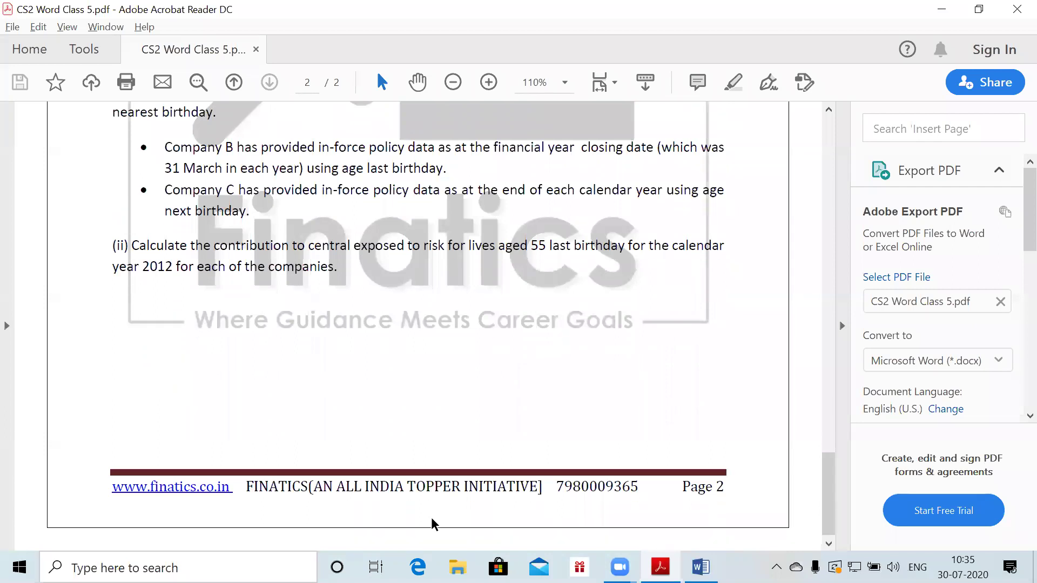
pyautogui.scroll(-1, 432, 524)
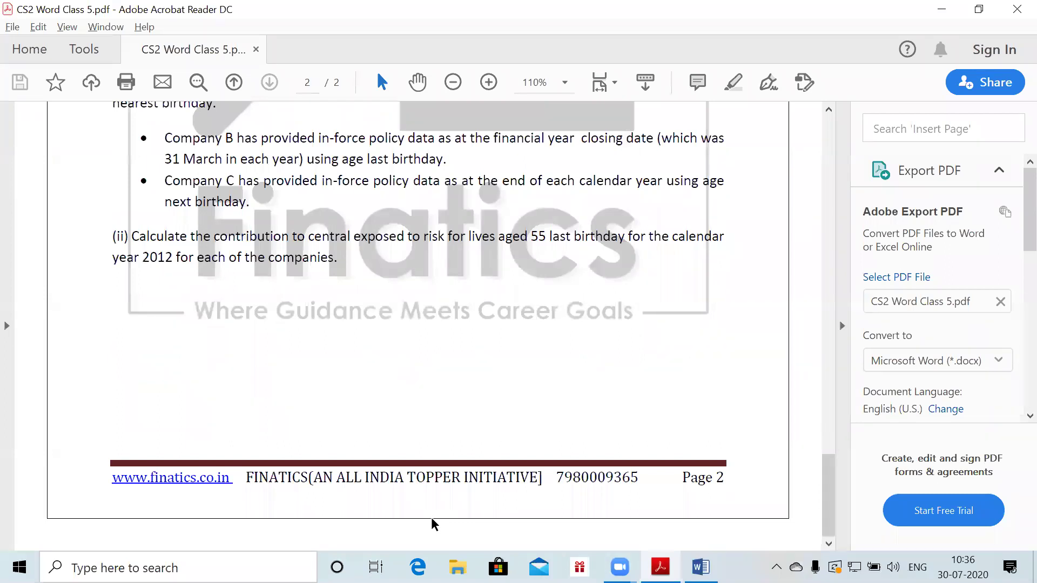
pyautogui.scroll(1, 433, 524)
pyautogui.scroll(3, 432, 517)
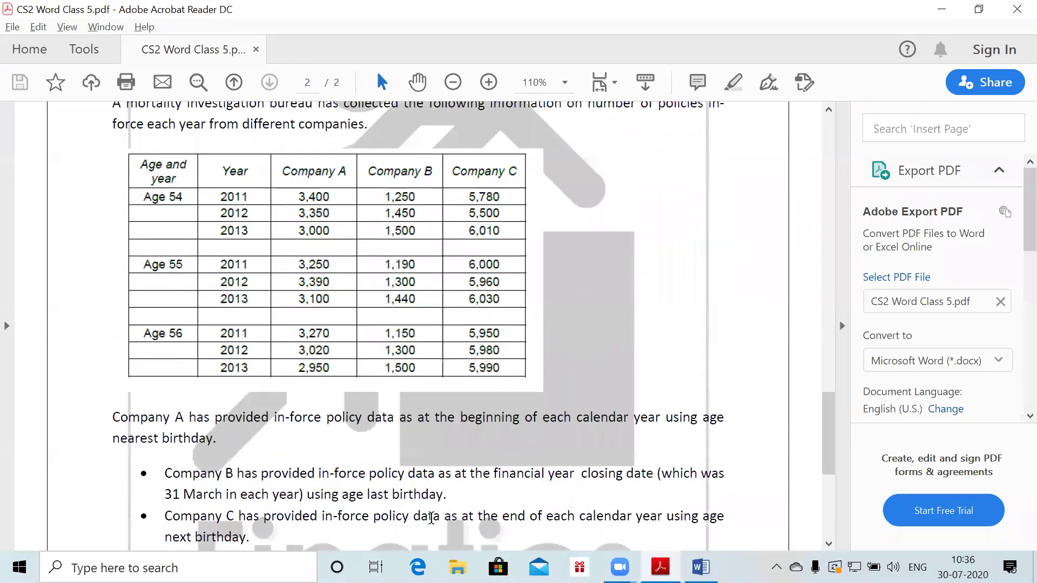
pyautogui.scroll(-3, 431, 517)
pyautogui.scroll(-2, 431, 517)
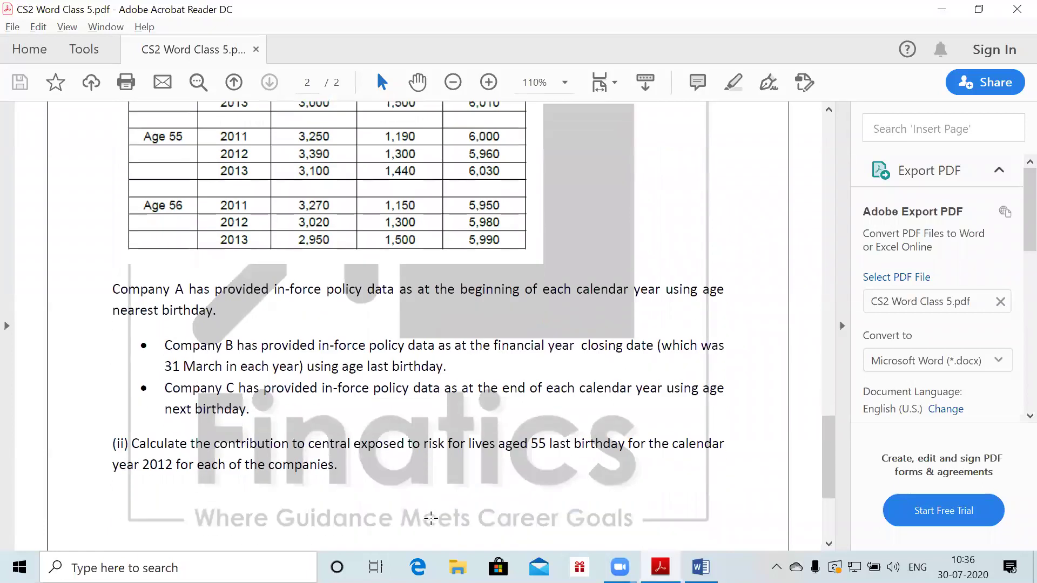
pyautogui.hotkey('alt', 'Tab')
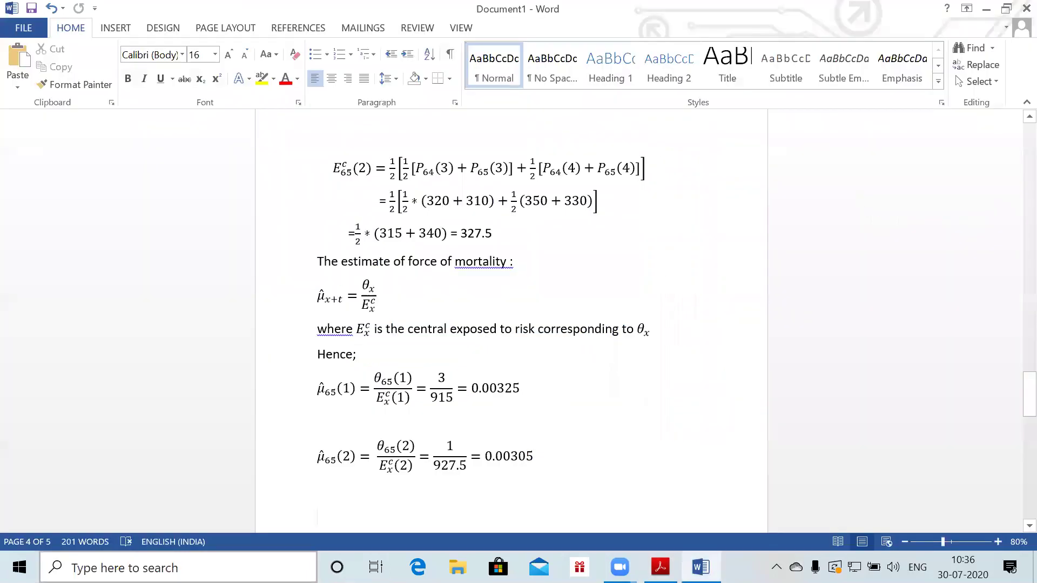
# Start a new page at the document's end headed 'Question 3.'
pyautogui.scroll(-5, 309, 520)
pyautogui.click(309, 517)
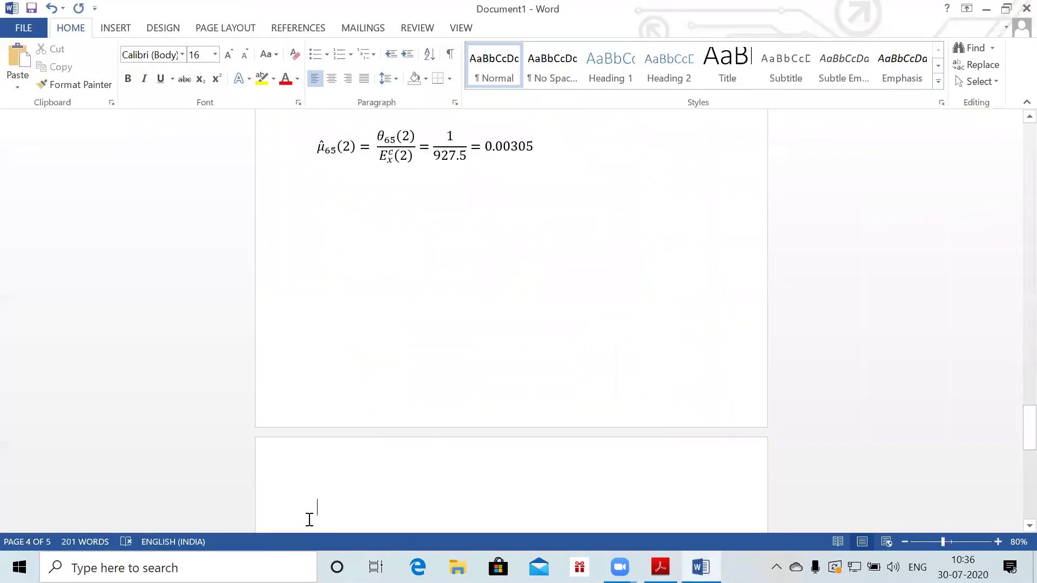
pyautogui.keyDown('ctrl'); pyautogui.scroll(4, 309, 520); pyautogui.keyUp('ctrl')
pyautogui.scroll(-4, 309, 519)
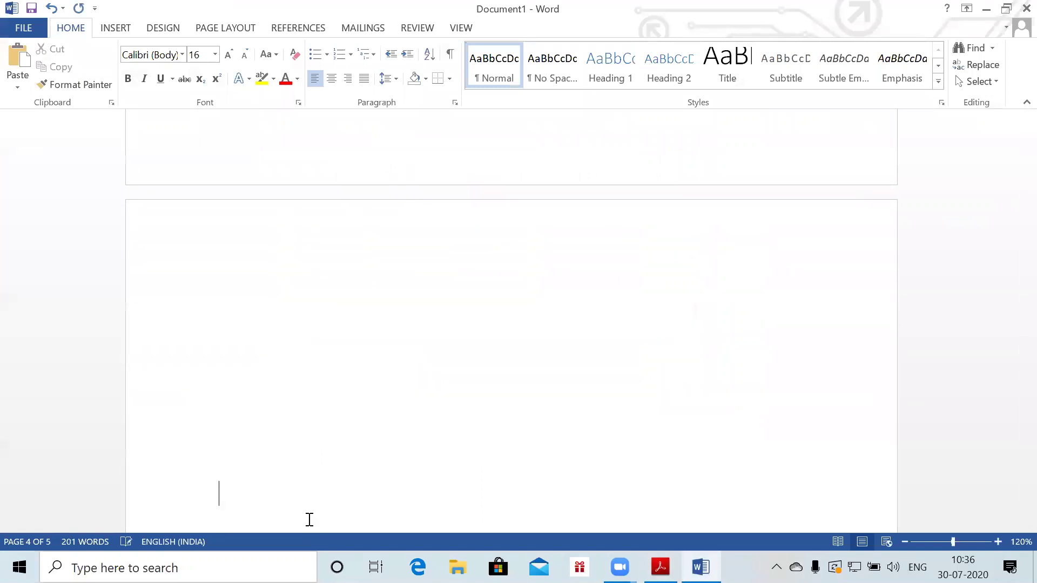
pyautogui.hotkey('ctrl', 'Return')
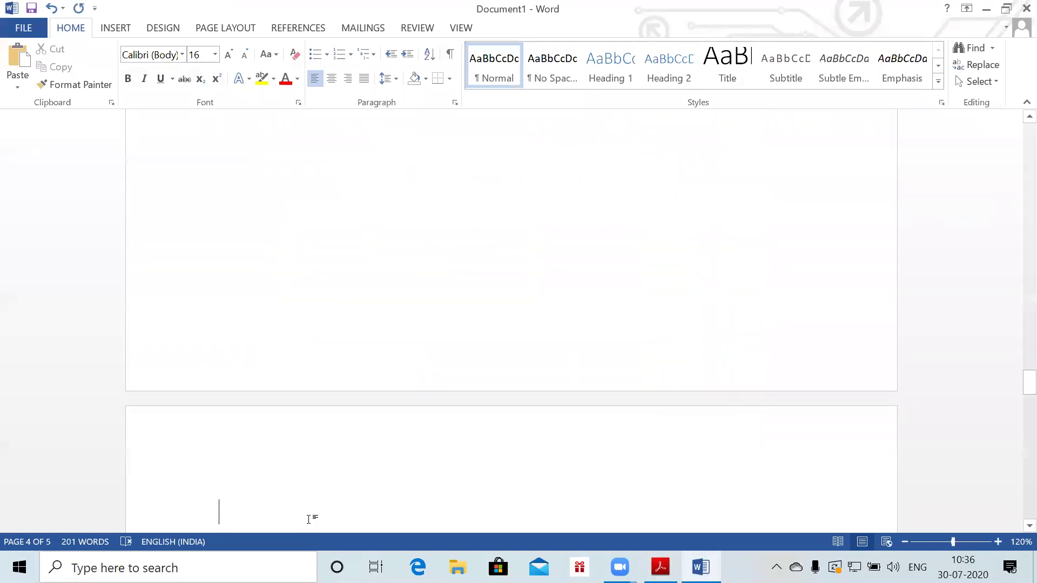
pyautogui.write('Question 3.')
pyautogui.press('Return')
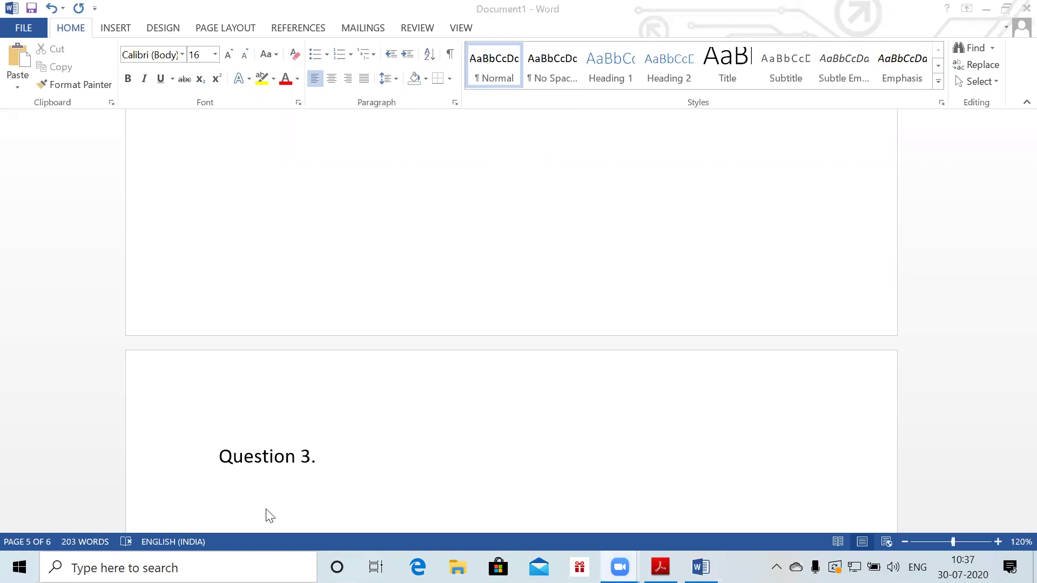
# Add a 'Company A.' line beneath the Question 3 heading
pyautogui.moveTo(1013, 397); pyautogui.dragTo(1014, 406)
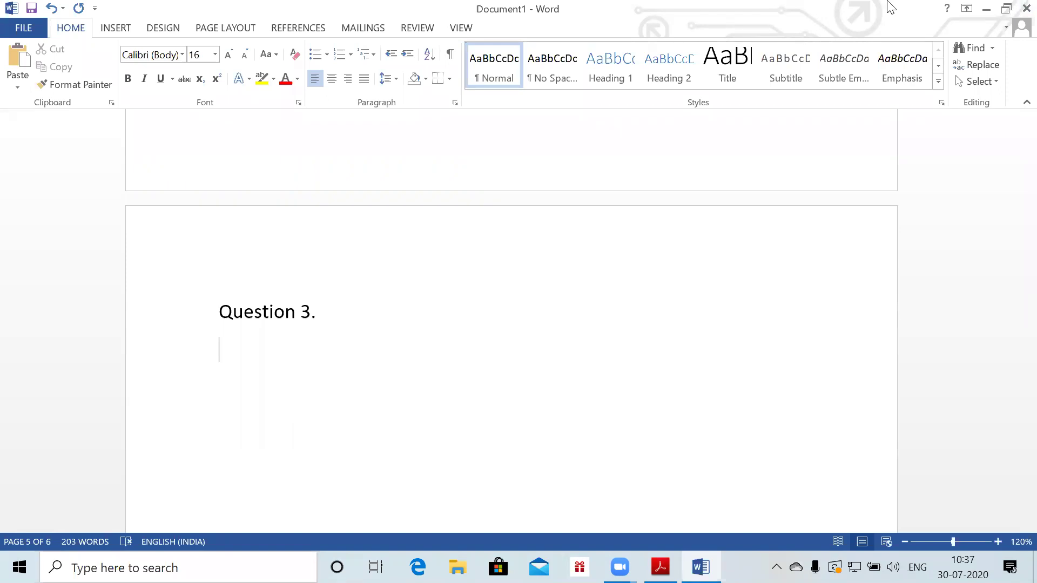
pyautogui.click(274, 366)
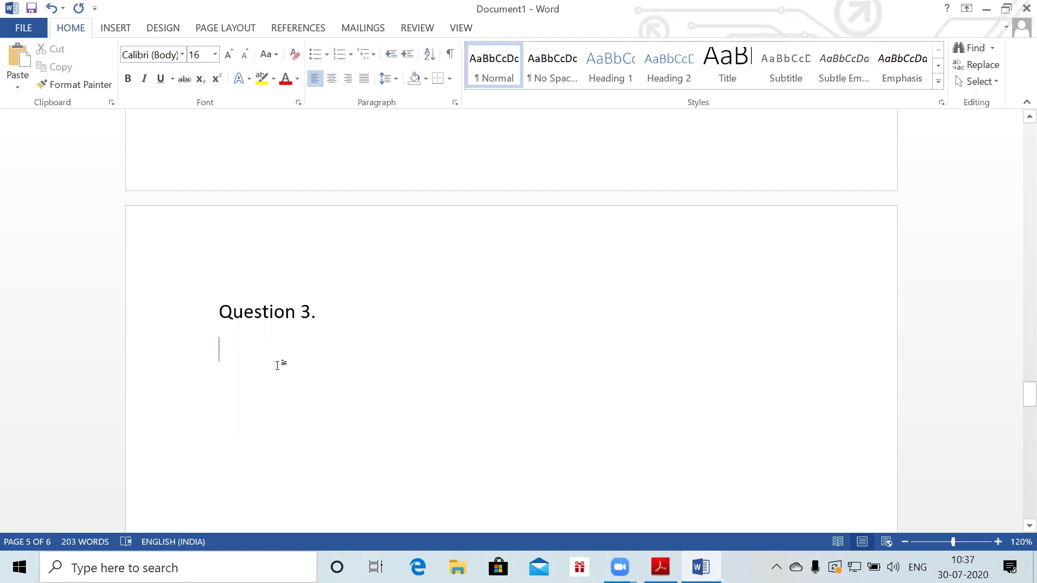
pyautogui.write('Company A.')
pyautogui.press('Return')
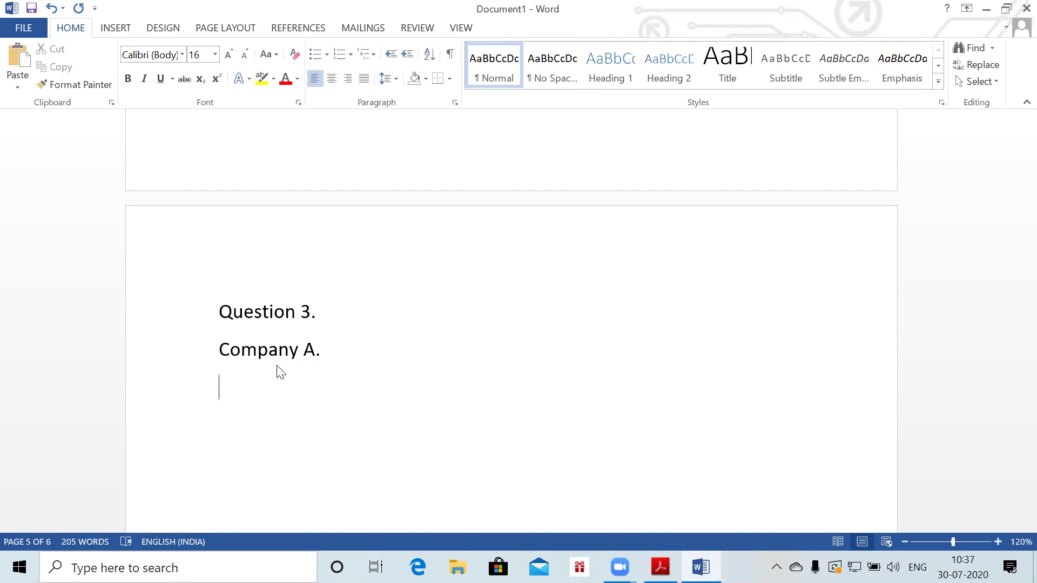
# Enter E_x^c = ∫ from t1 to t2 of P_X(t)dt = (t2 − t1)·½[P_X(t1) + P_X(t2)]
pyautogui.hotkey('alt', '=')
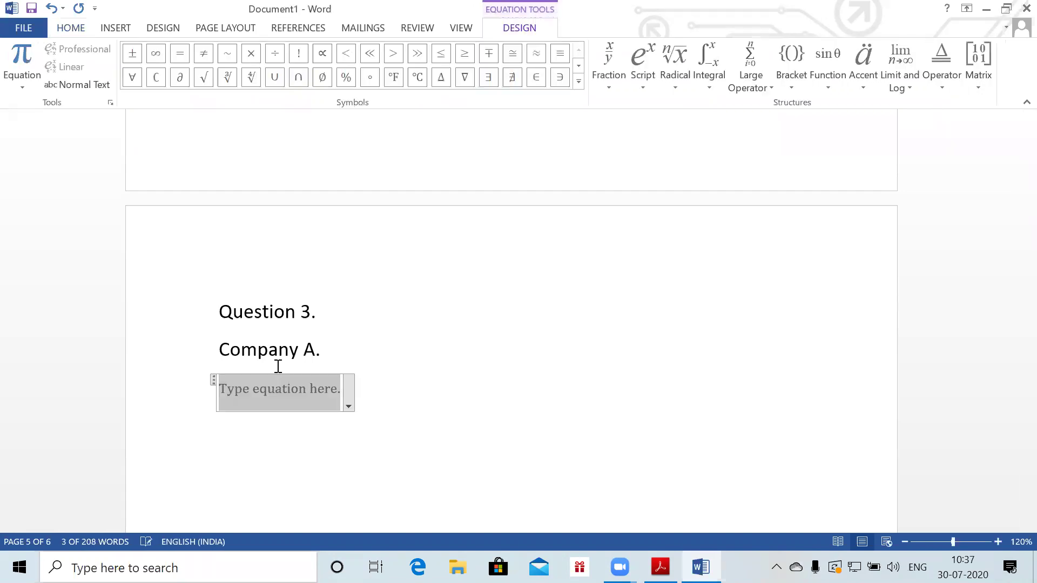
pyautogui.write('E_x^c =')
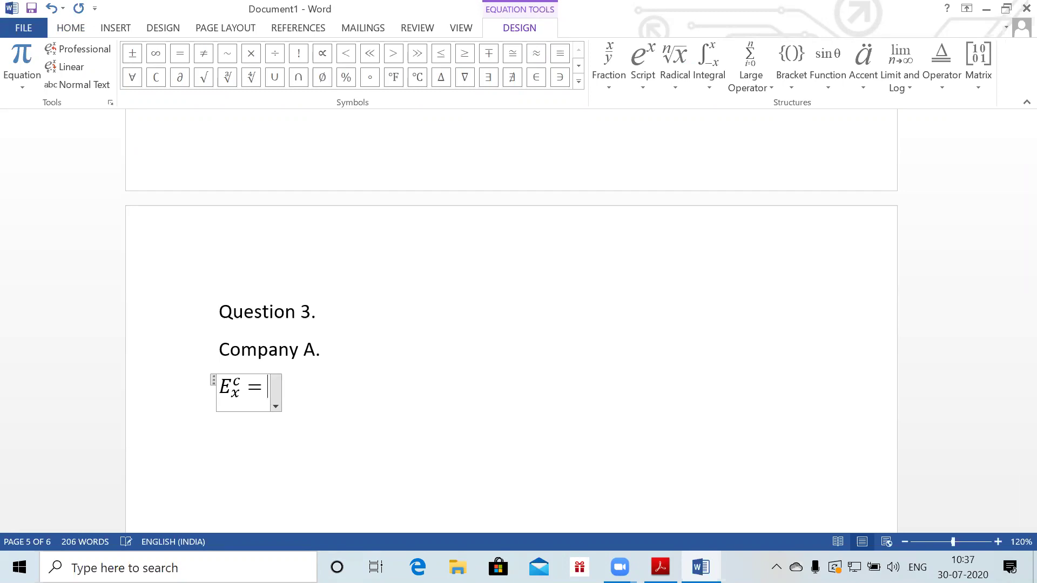
pyautogui.write('\\int ')
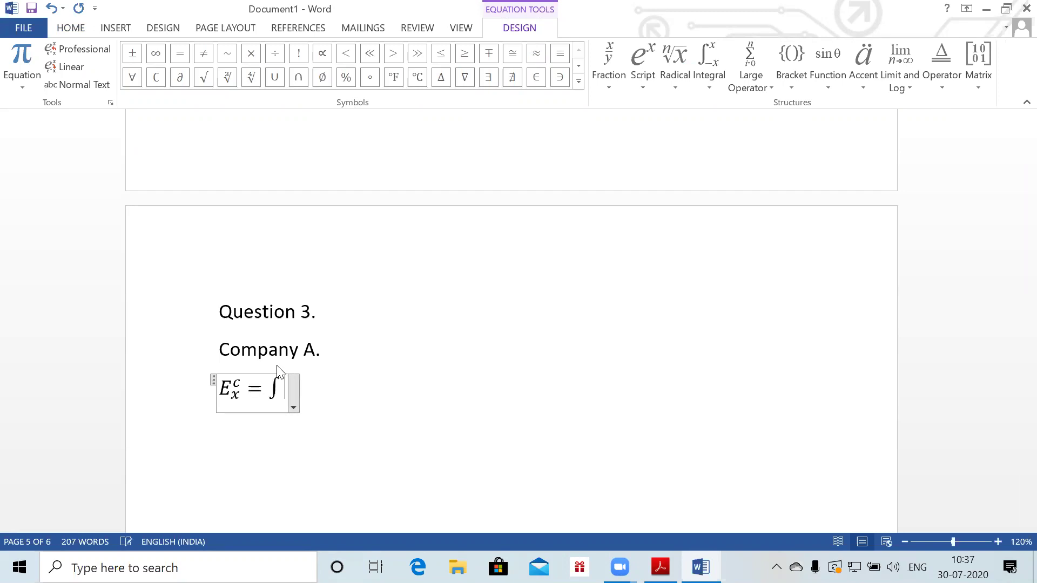
pyautogui.write('_(t')
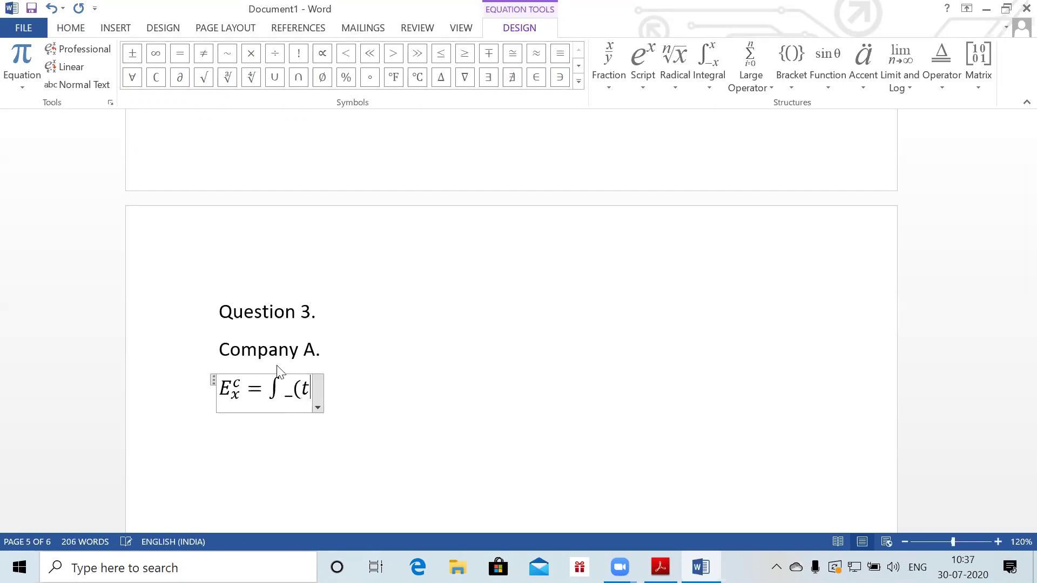
pyautogui.write('_1 ')
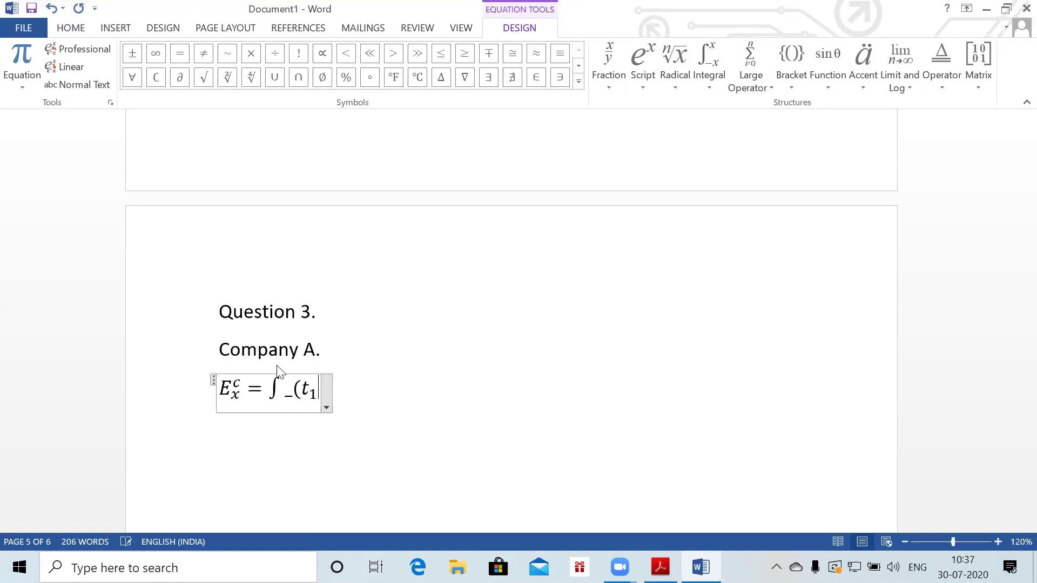
pyautogui.write(')^(t_2)')
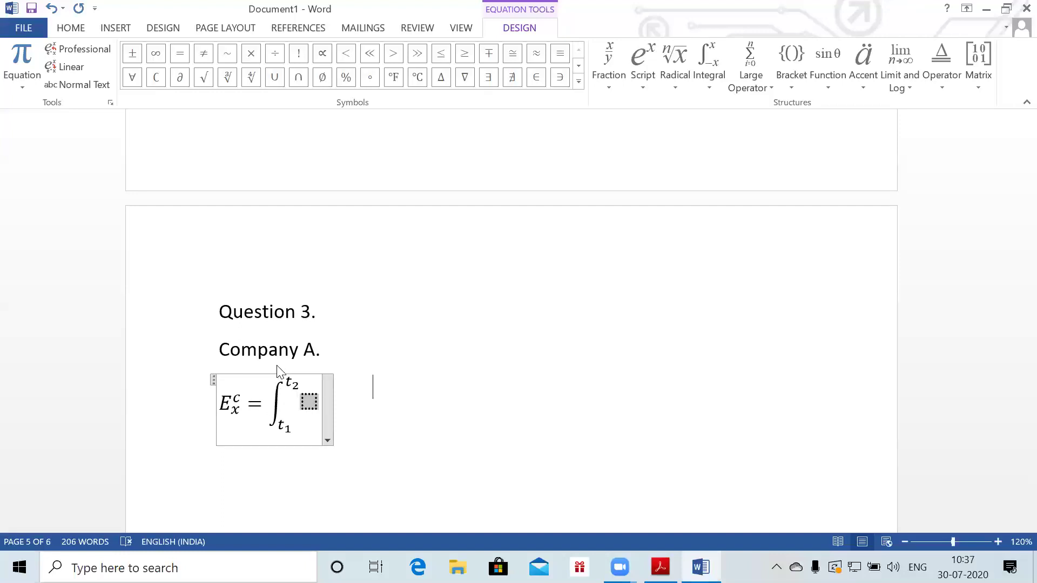
pyautogui.write(' P_X(t')
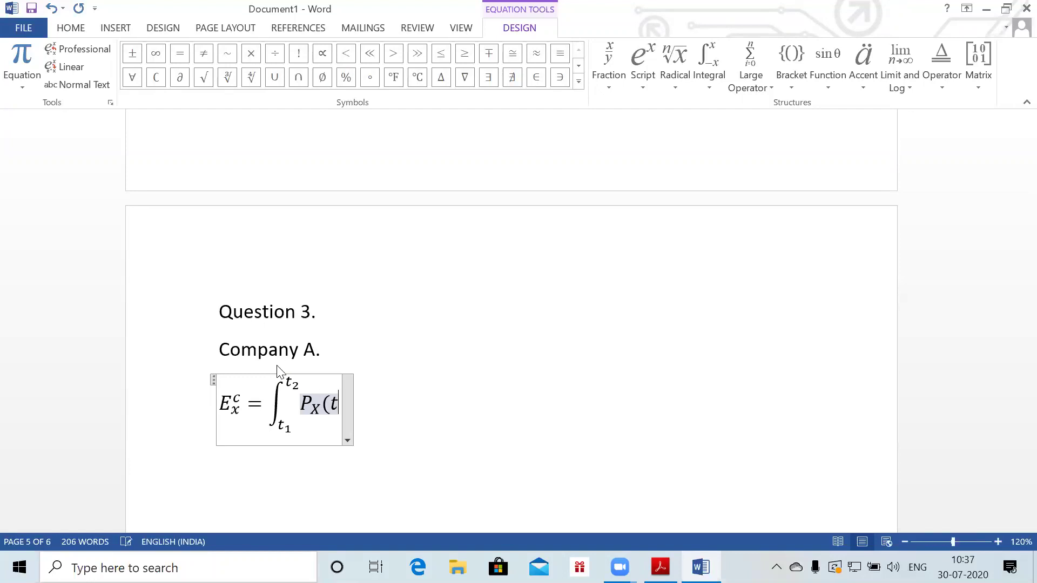
pyautogui.write(')')
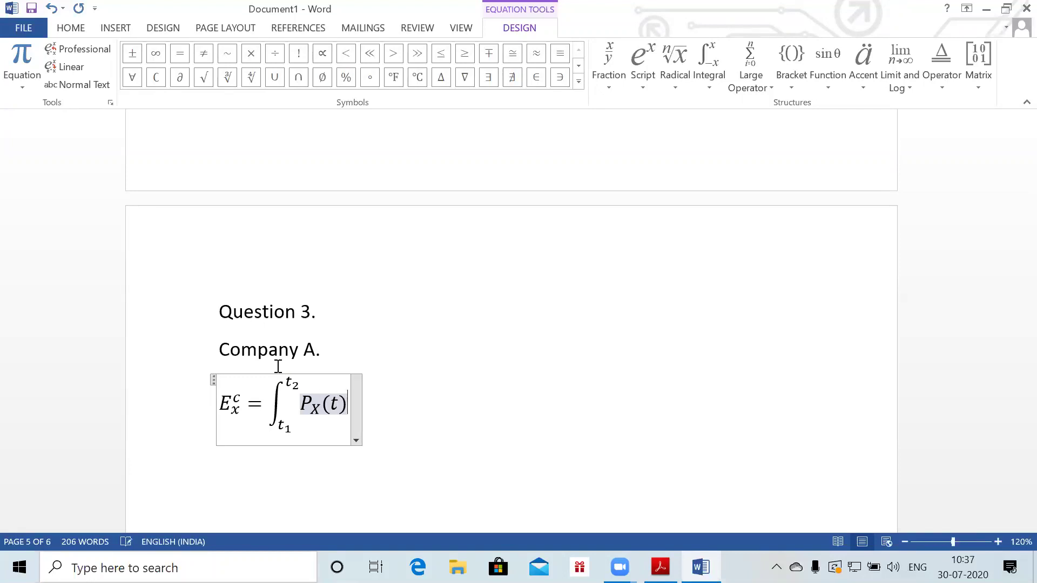
pyautogui.write('dt')
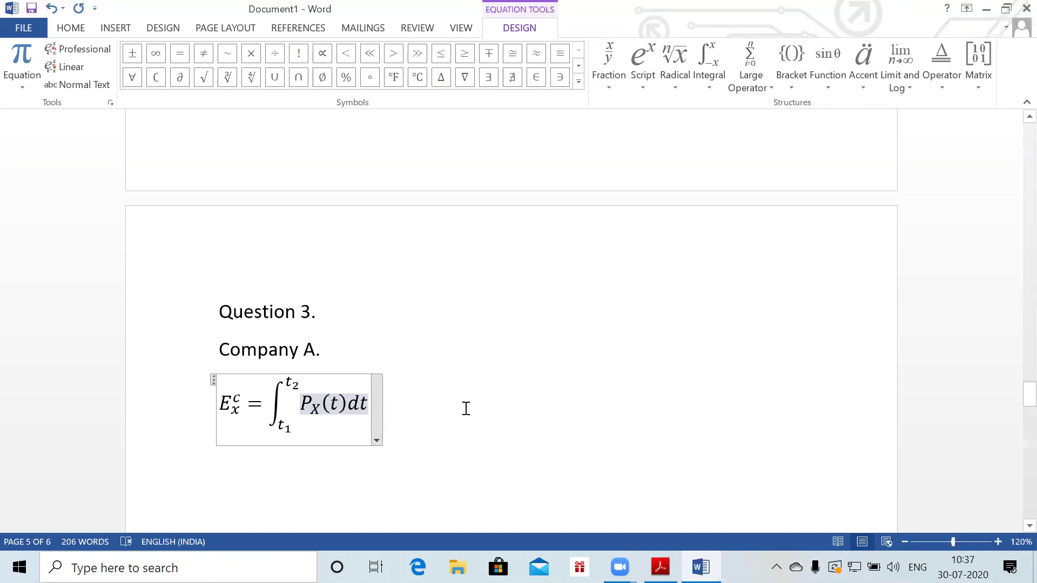
pyautogui.press('Right')
pyautogui.write('= ')
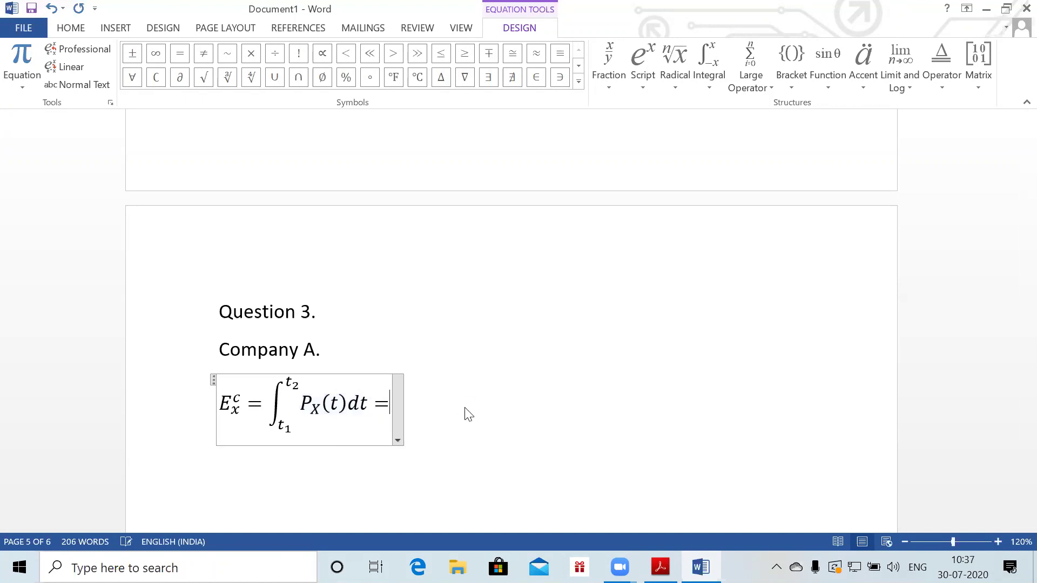
pyautogui.write('(t')
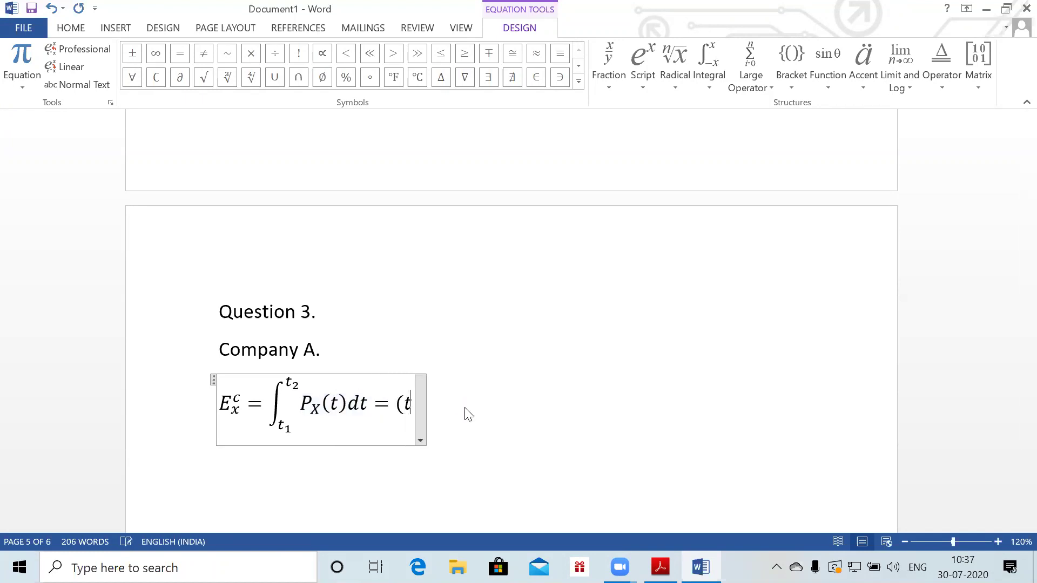
pyautogui.write('_2 -t_1')
pyautogui.write(')')
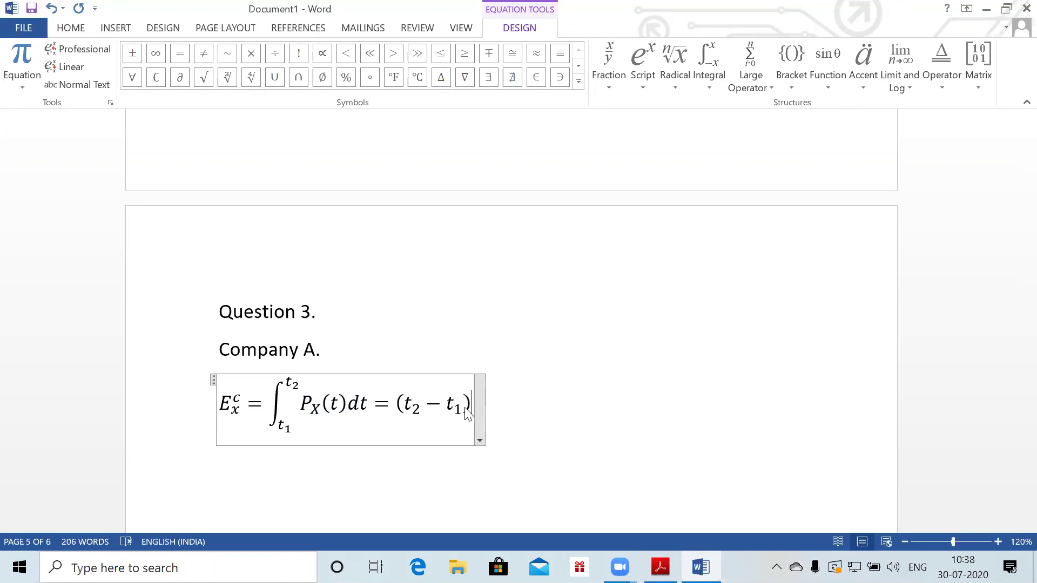
pyautogui.write('*1/2 ')
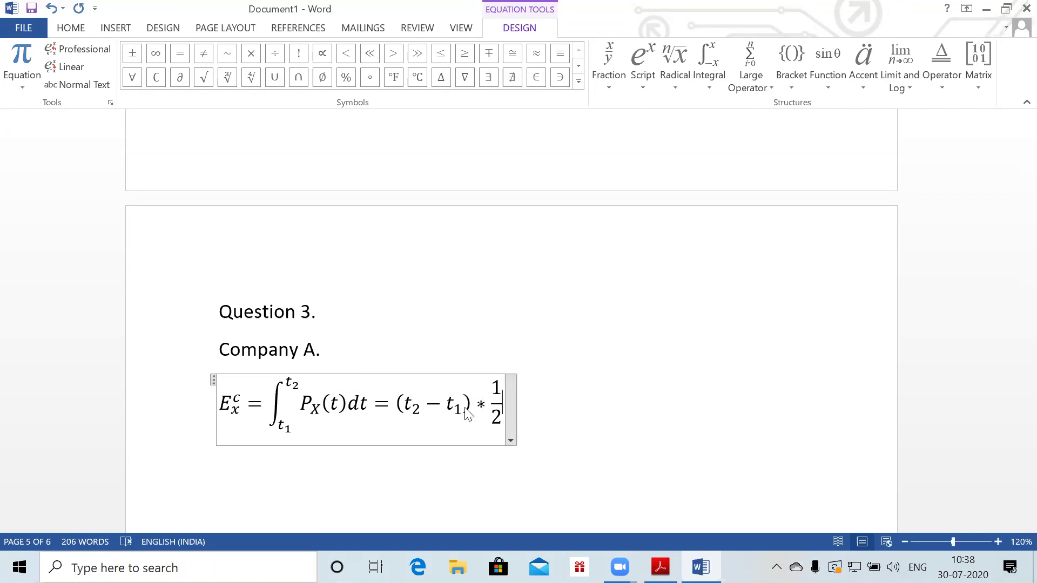
pyautogui.write('[P_')
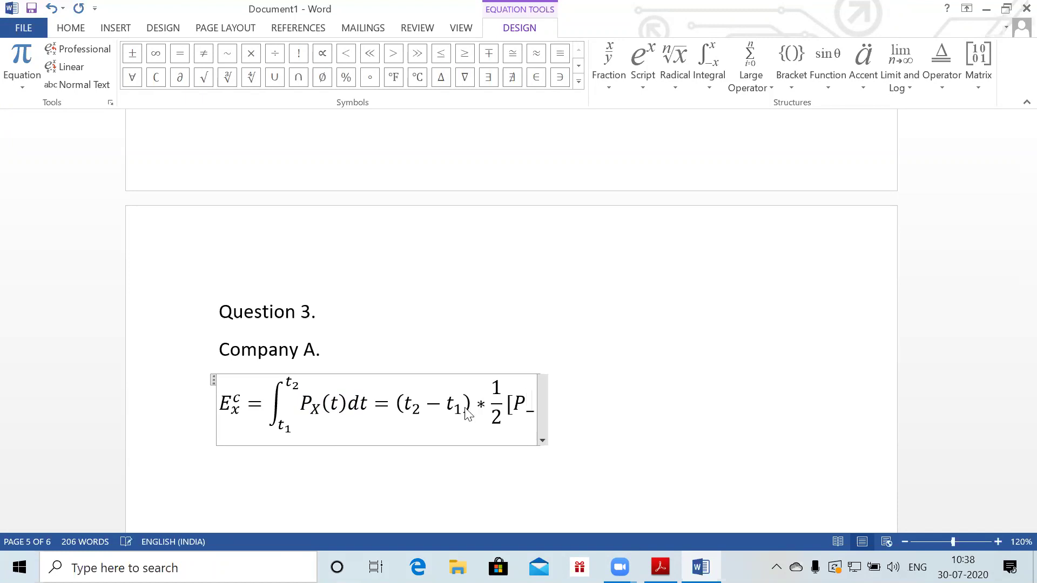
pyautogui.write('X (t_1 ')
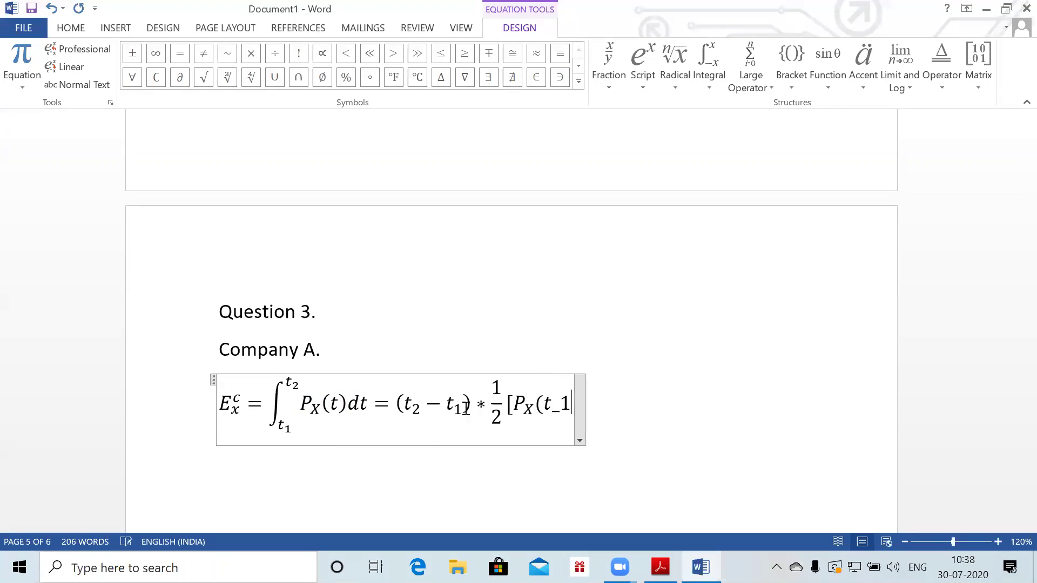
pyautogui.write(')')
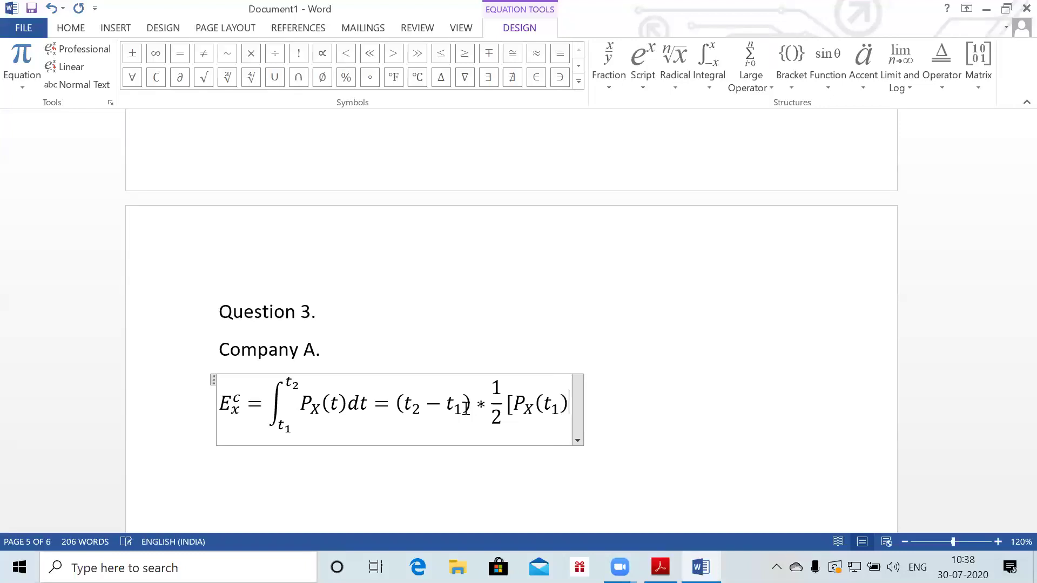
pyautogui.write('+P_XT_')
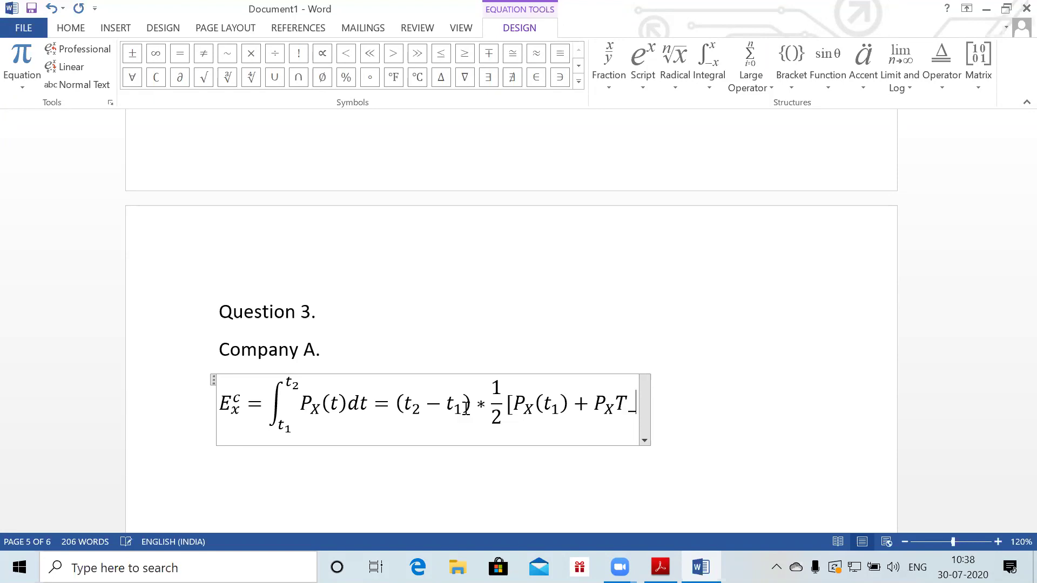
pyautogui.press('BackSpace')
pyautogui.write('(t_2')
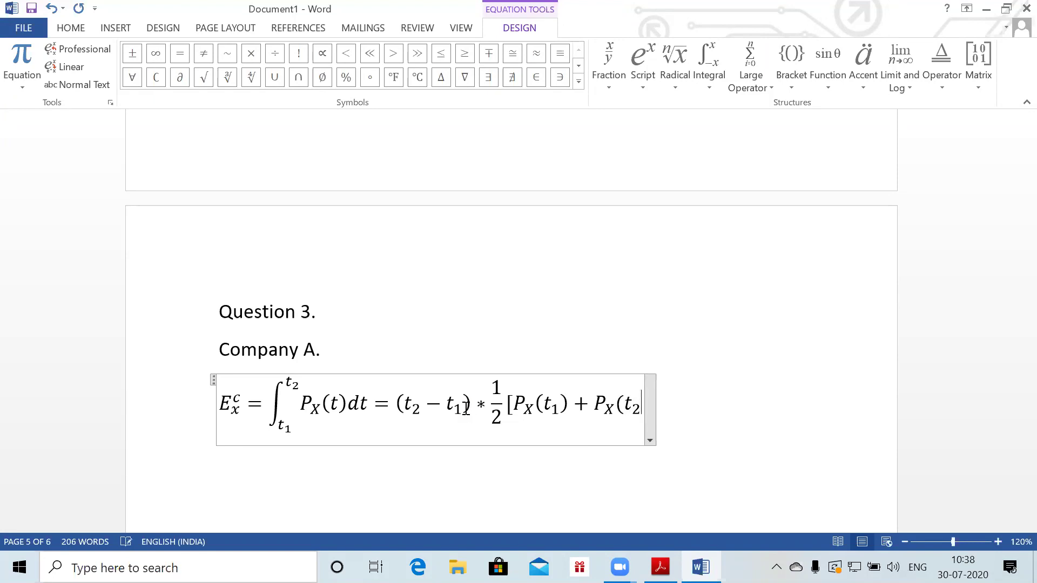
pyautogui.write(')]')
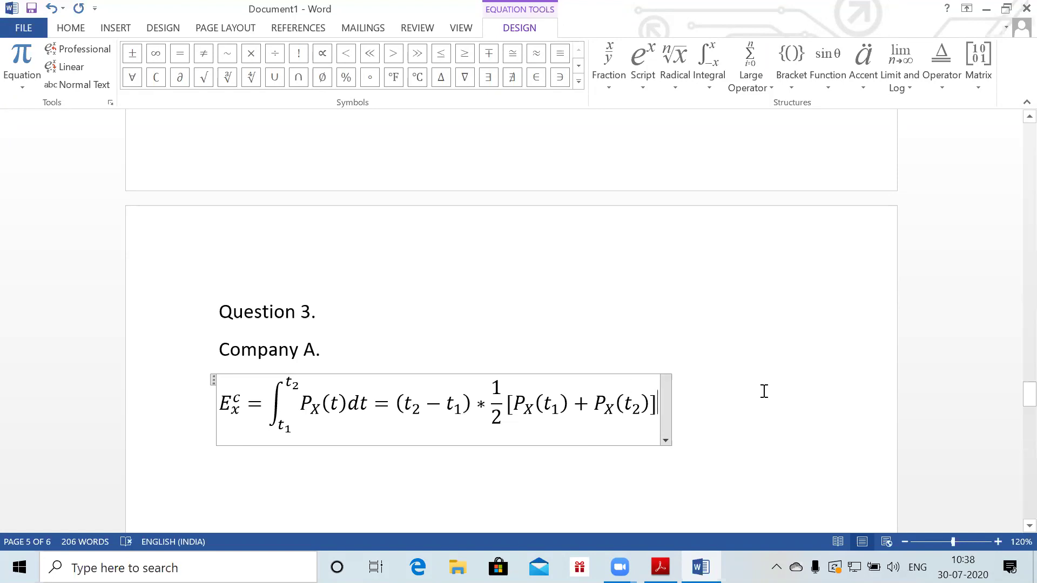
pyautogui.click(744, 410)
pyautogui.press('Return')
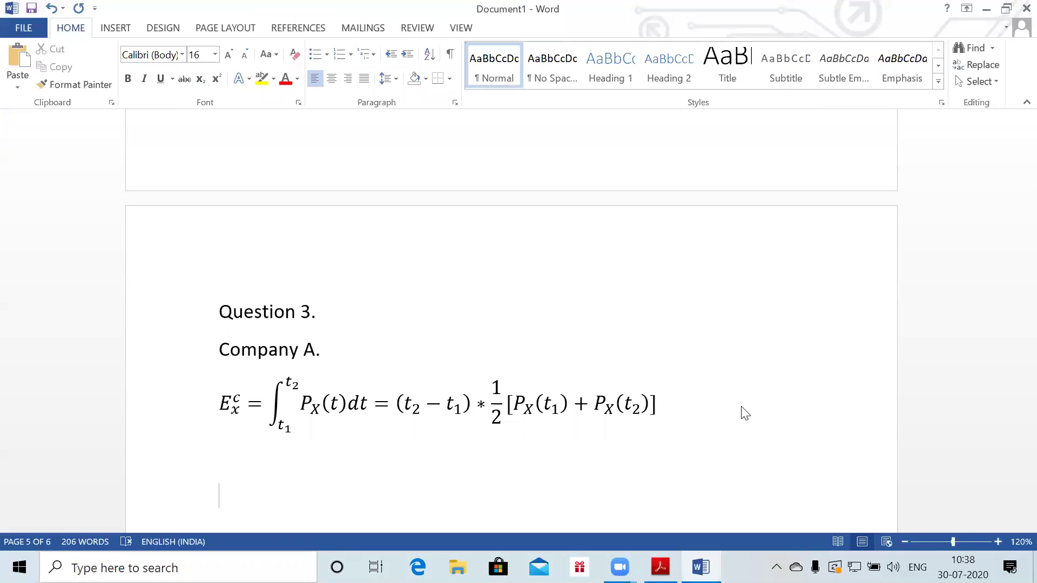
# Add the sentence on the number aged last 55 with the equation 1/2(3390 + 3020) = 3205
pyautogui.press('Return')
pyautogui.press('Return')
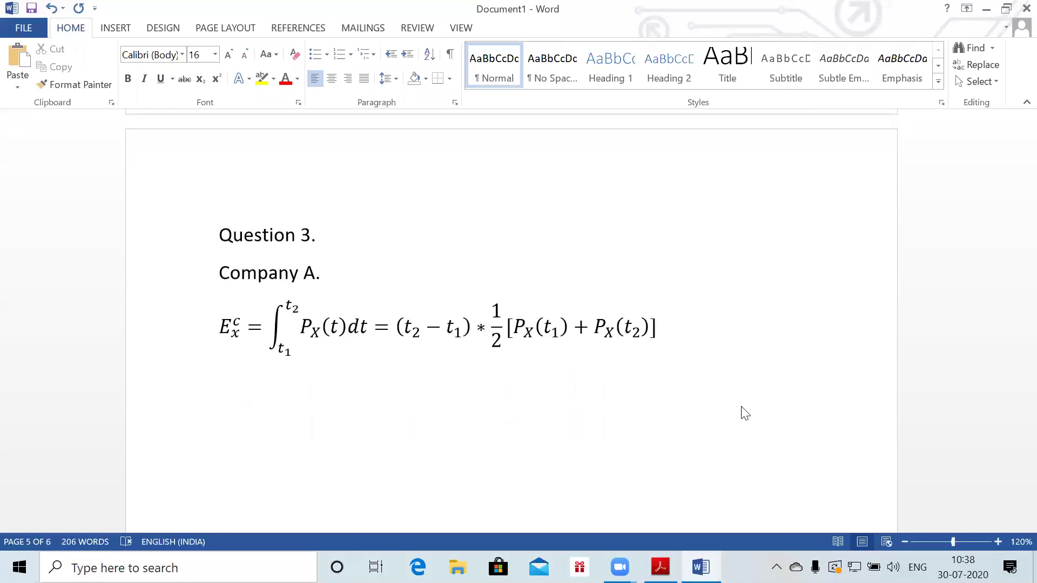
pyautogui.press('BackSpace')
pyautogui.press('BackSpace')
pyautogui.write('The number ')
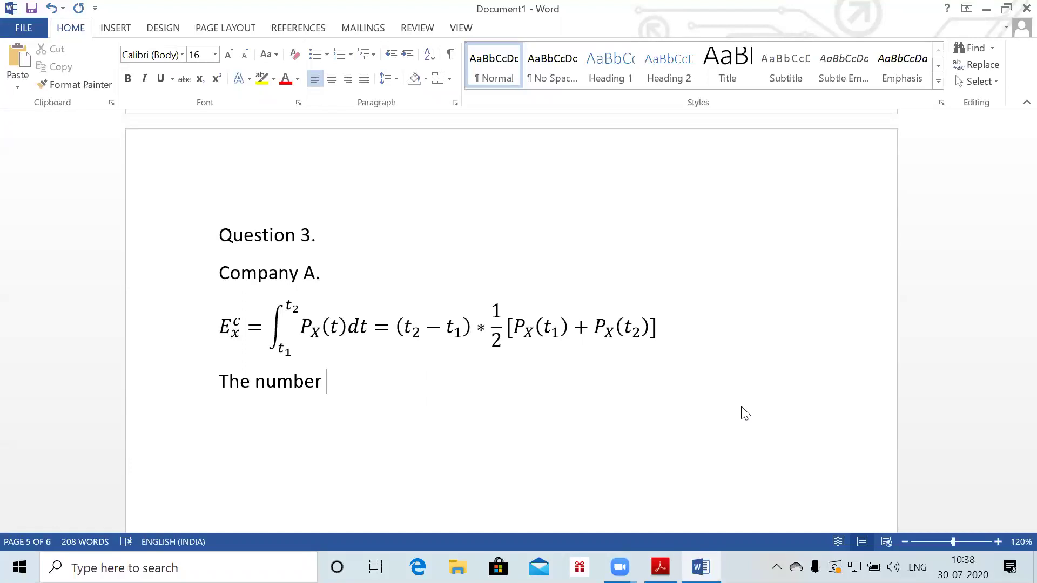
pyautogui.write('aged last ')
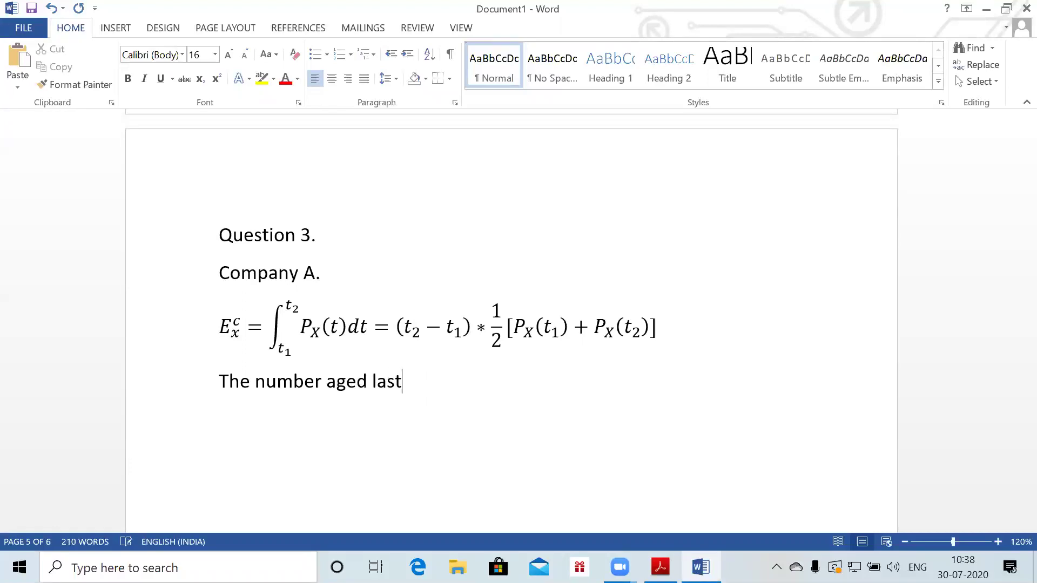
pyautogui.write('55 on 1 Jauary 2102:')
pyautogui.press('Return')
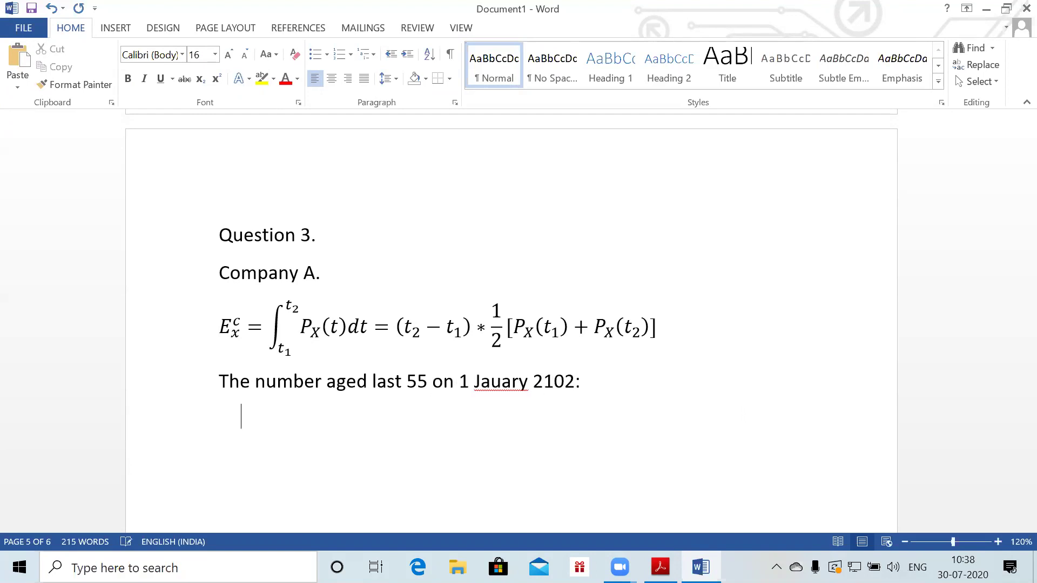
pyautogui.hotkey('alt', '=')
pyautogui.write('1/2 ')
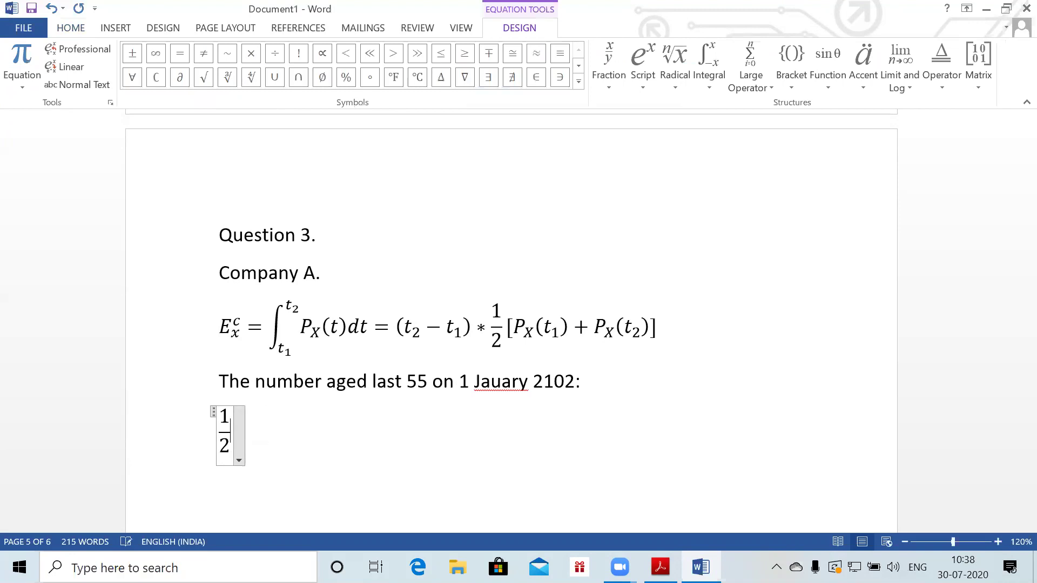
pyautogui.write('(3390+')
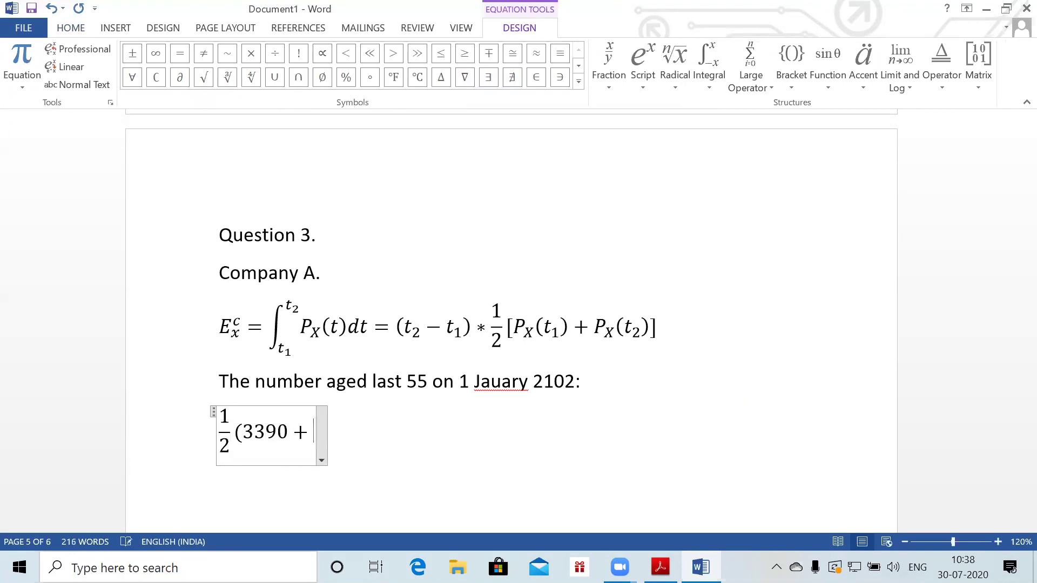
pyautogui.write('2')
pyautogui.press('BackSpace')
pyautogui.write('3020')
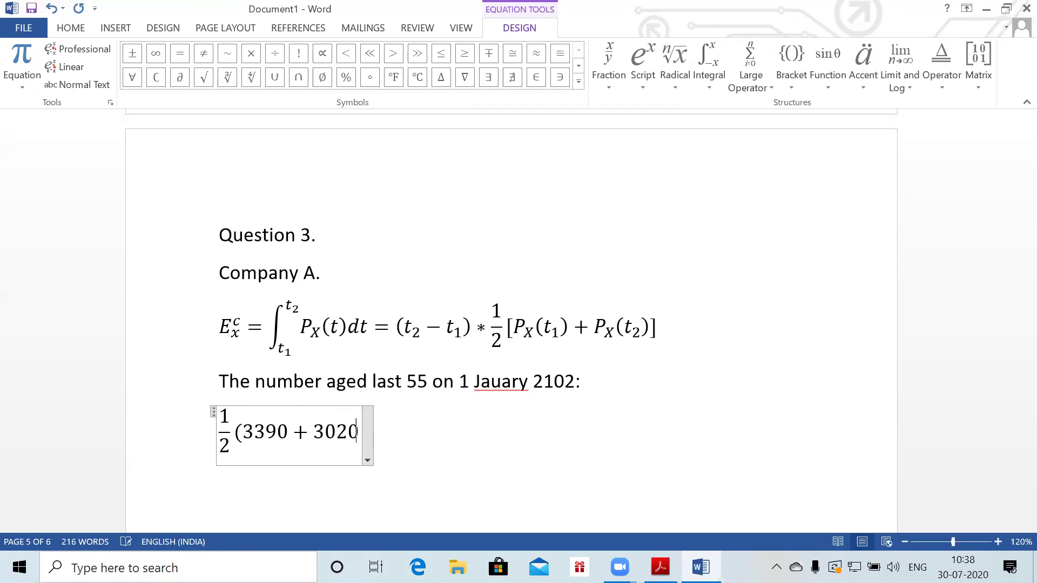
pyautogui.write(') = ')
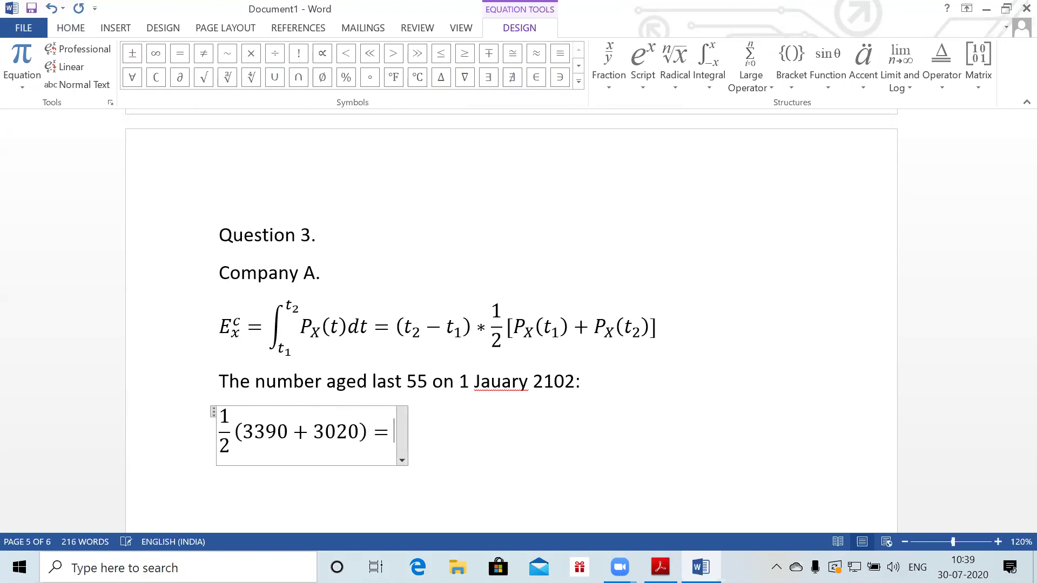
pyautogui.write('3205')
pyautogui.press('Return')
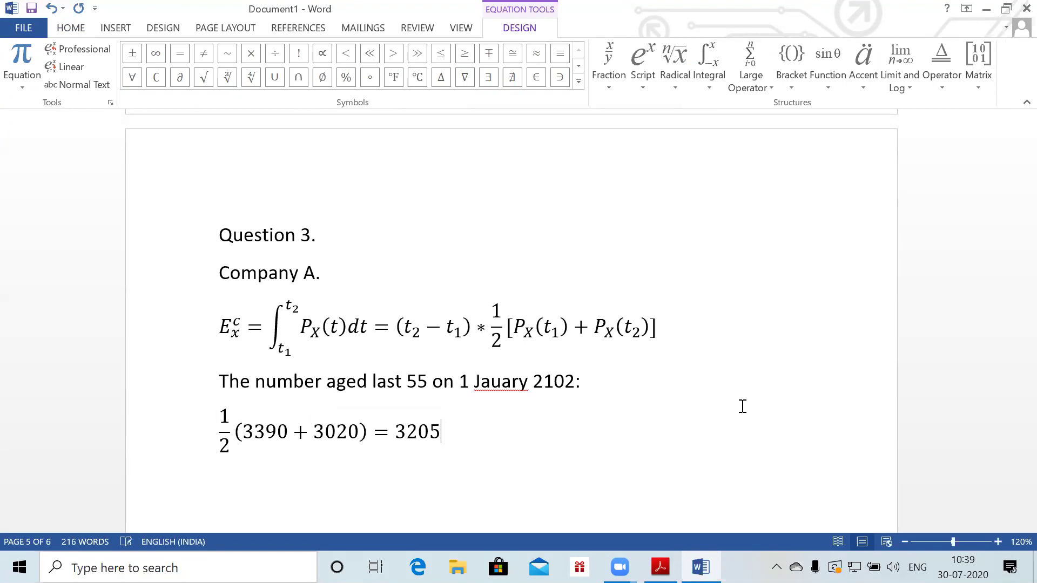
# Add a '1 January 2013.' line with the equation 1/2(3100 + 2950) = 3025
pyautogui.write('1 January 2013.')
pyautogui.press('Return')
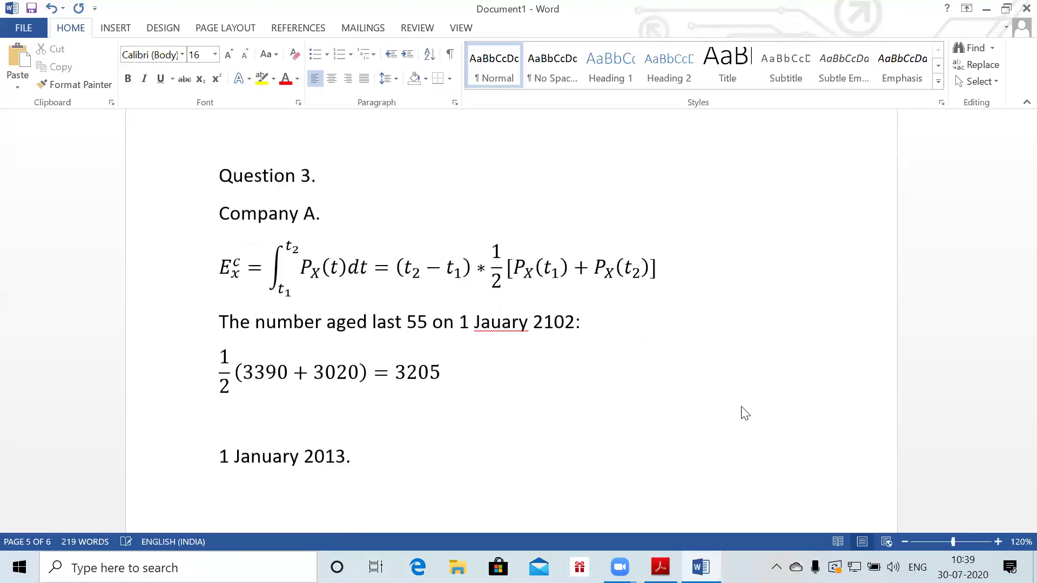
pyautogui.hotkey('alt', '=')
pyautogui.write('1/2 (3100 ')
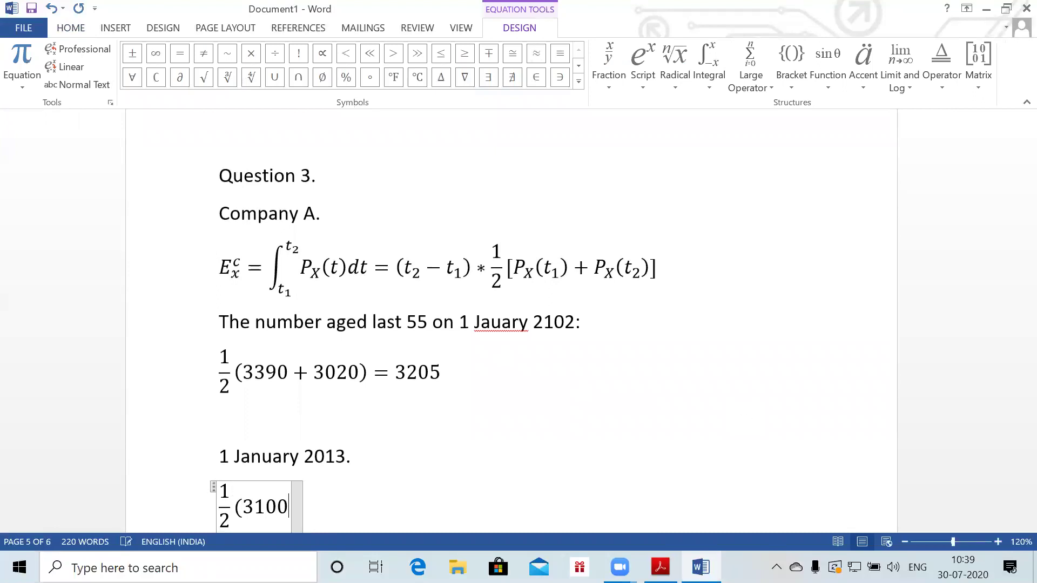
pyautogui.write('+ 2950) ')
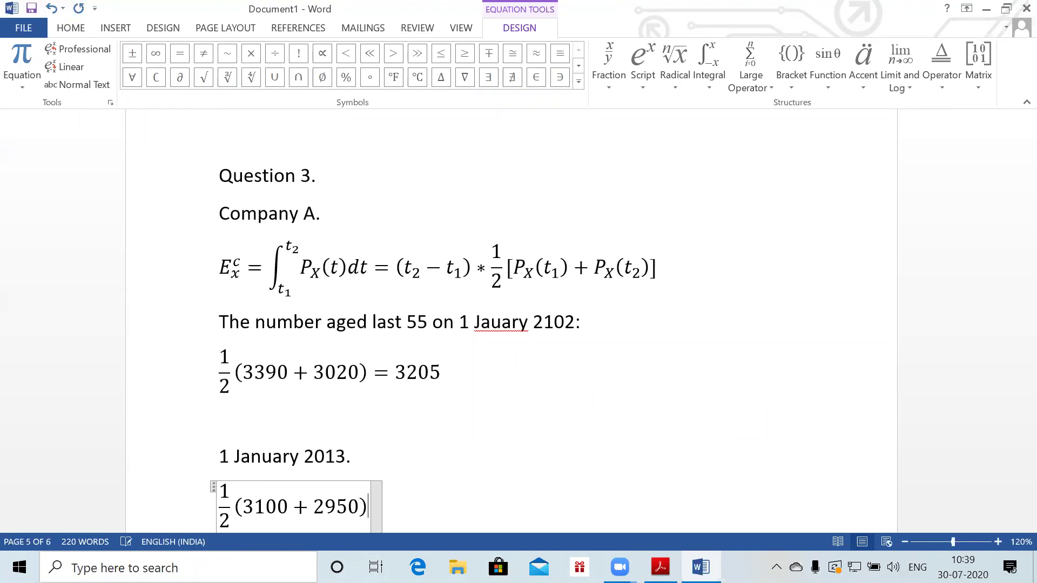
pyautogui.write('= 3025')
pyautogui.press('Return')
pyautogui.press('Return')
pyautogui.write('Henc')
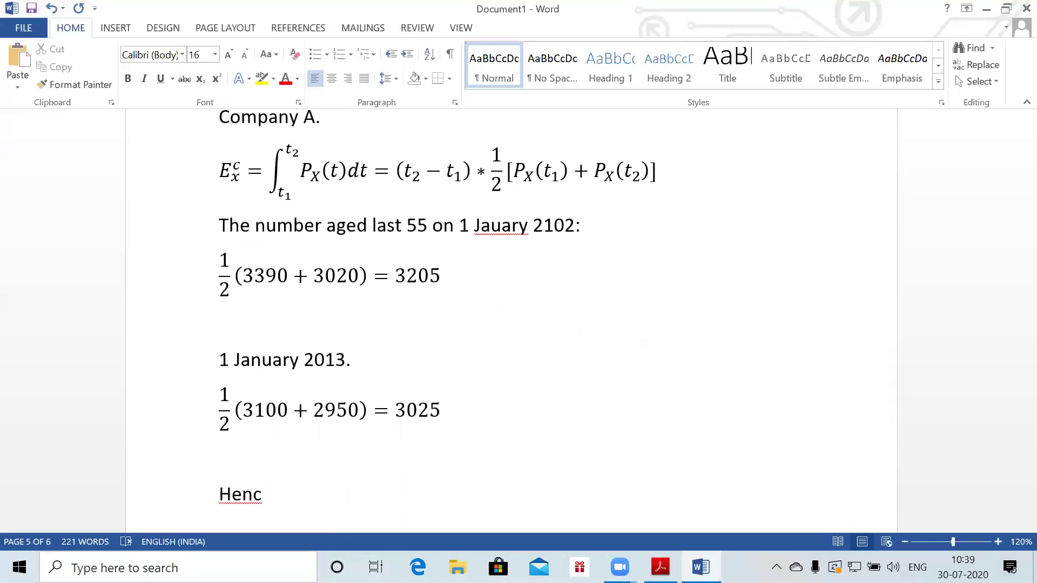
# Write 'Hence using trapezium rule:' and the equation E_55^c(A) = 1/2(3205 + 3025) = 3115
pyautogui.write('e usi')
pyautogui.write('ng trapezium rule:')
pyautogui.press('Return')
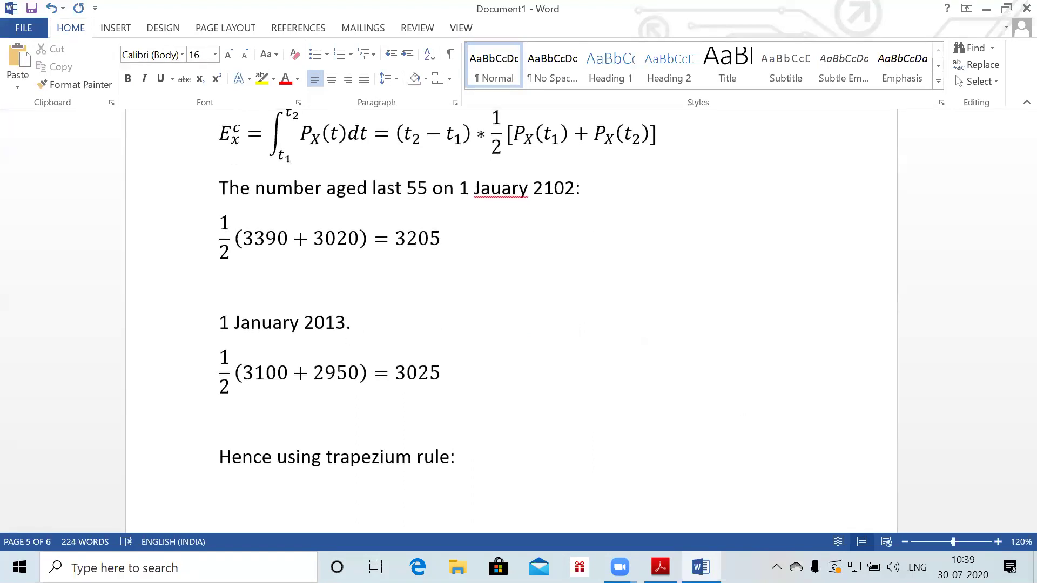
pyautogui.hotkey('alt', '=')
pyautogui.write('E_')
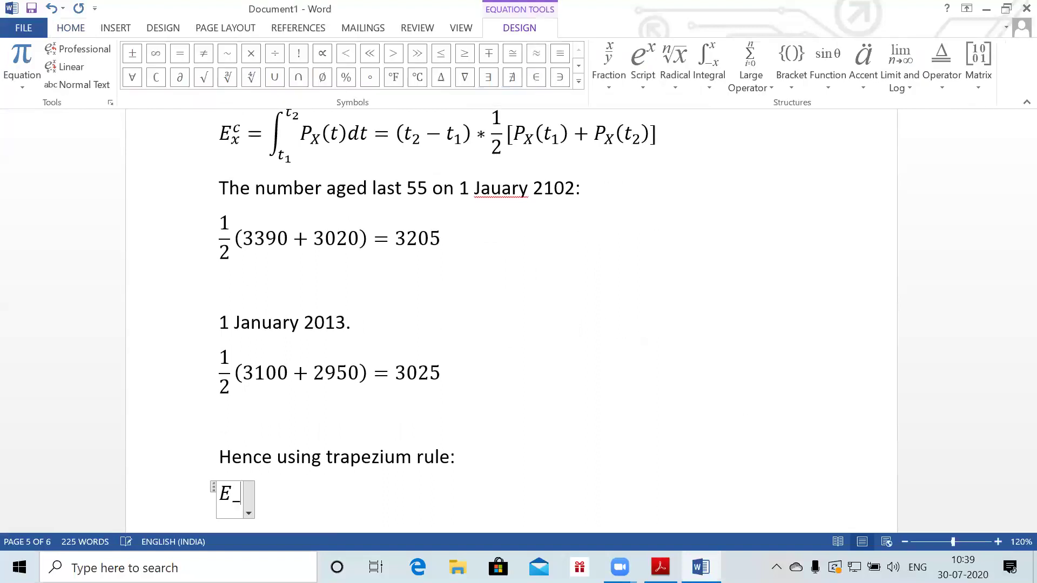
pyautogui.write('55^c ')
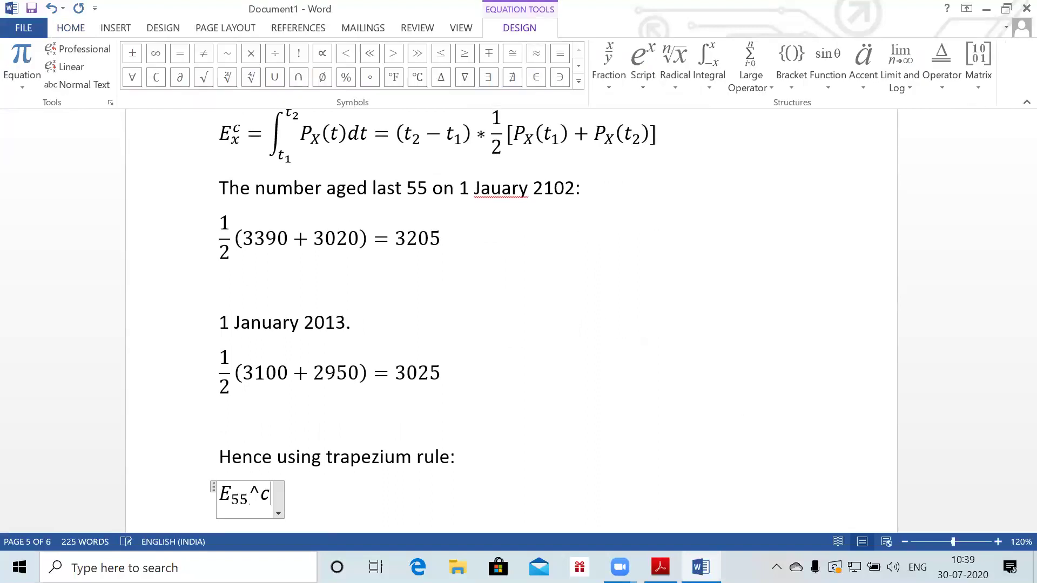
pyautogui.write('(A)')
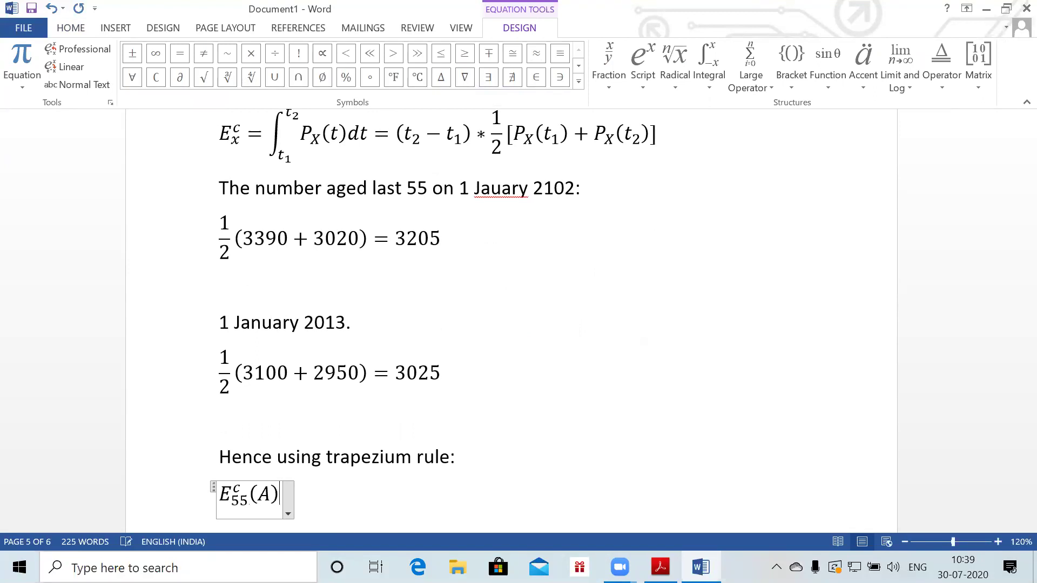
pyautogui.write('=1/2 ')
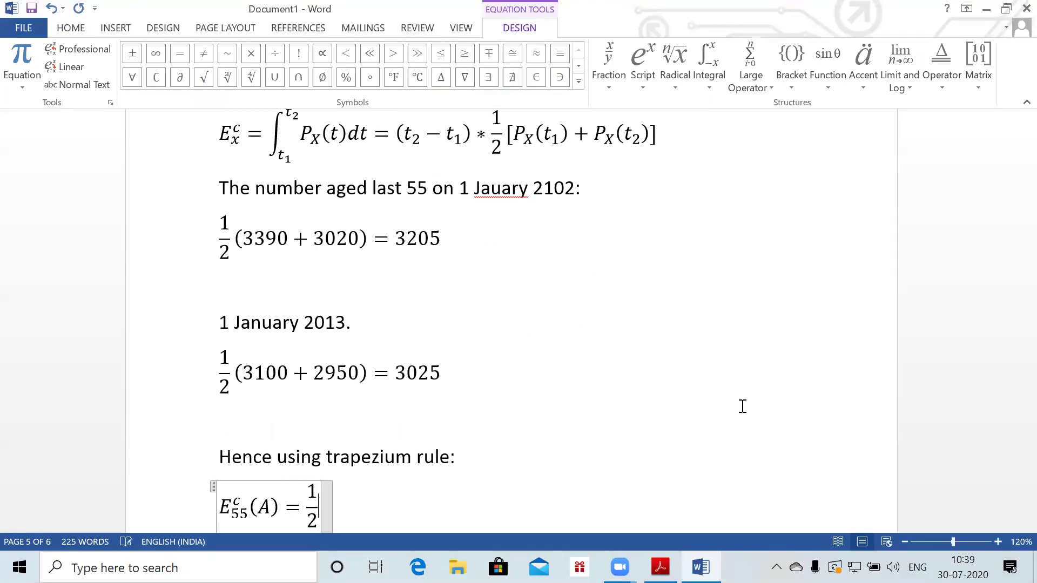
pyautogui.write('(3205 ')
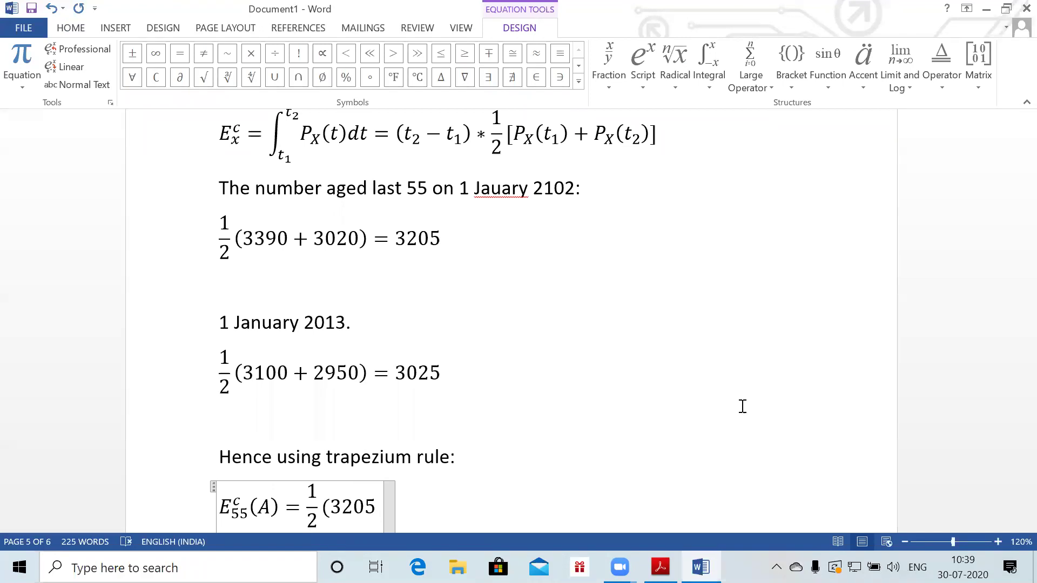
pyautogui.write('+')
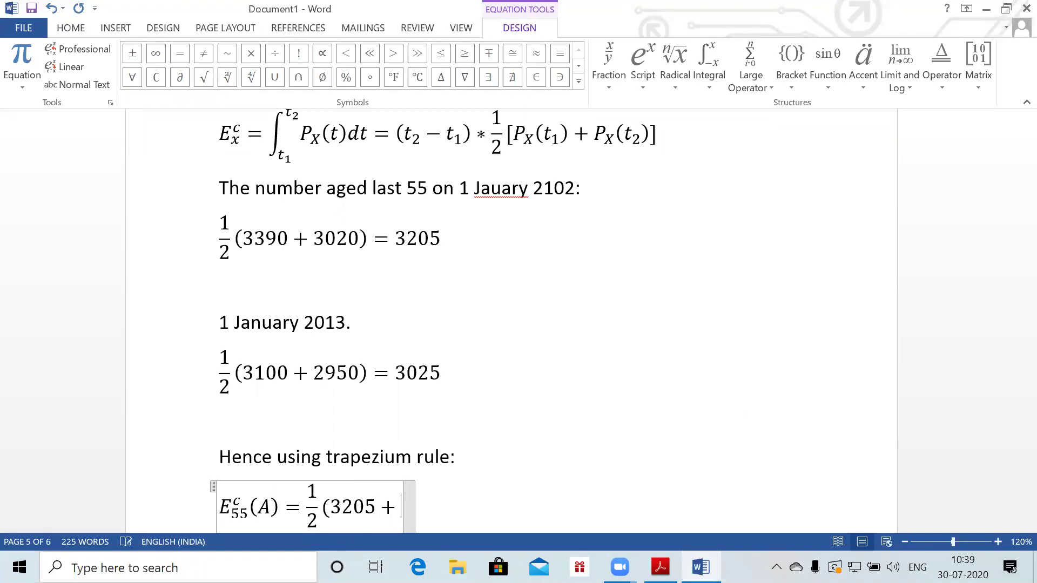
pyautogui.write('3025)')
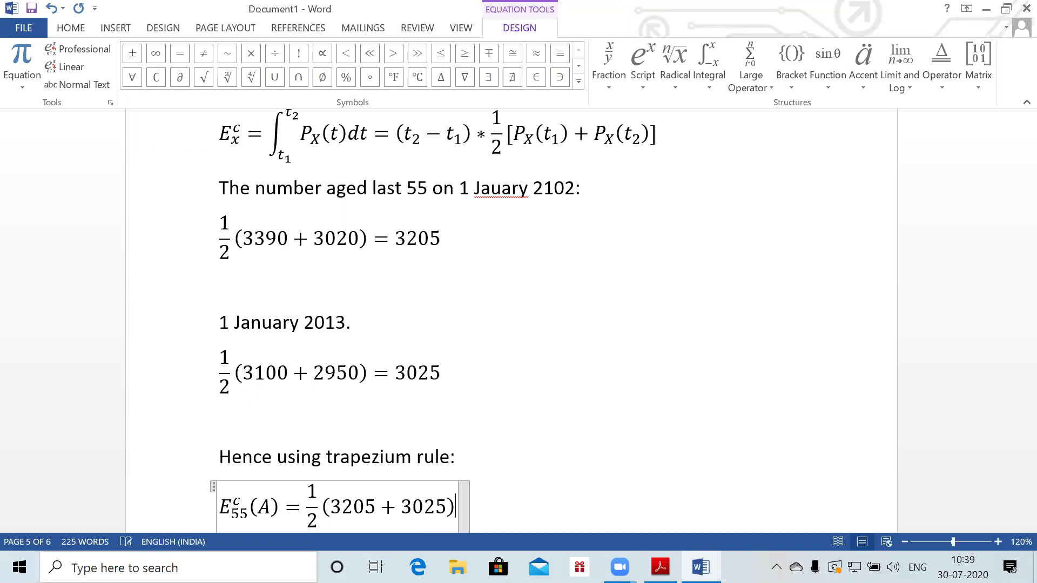
pyautogui.write('=311')
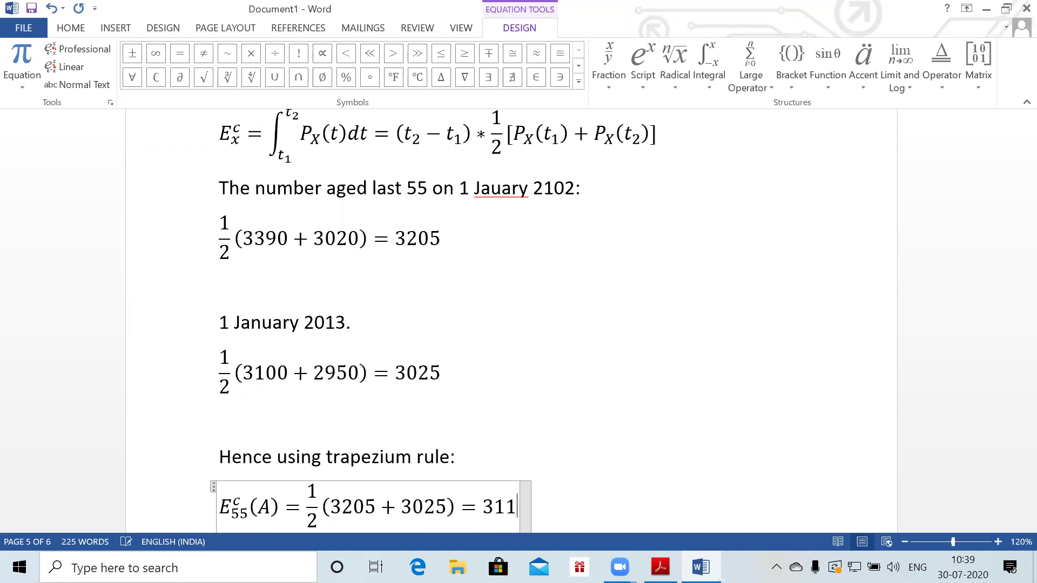
pyautogui.write('5')
pyautogui.press('Return')
pyautogui.press('Return')
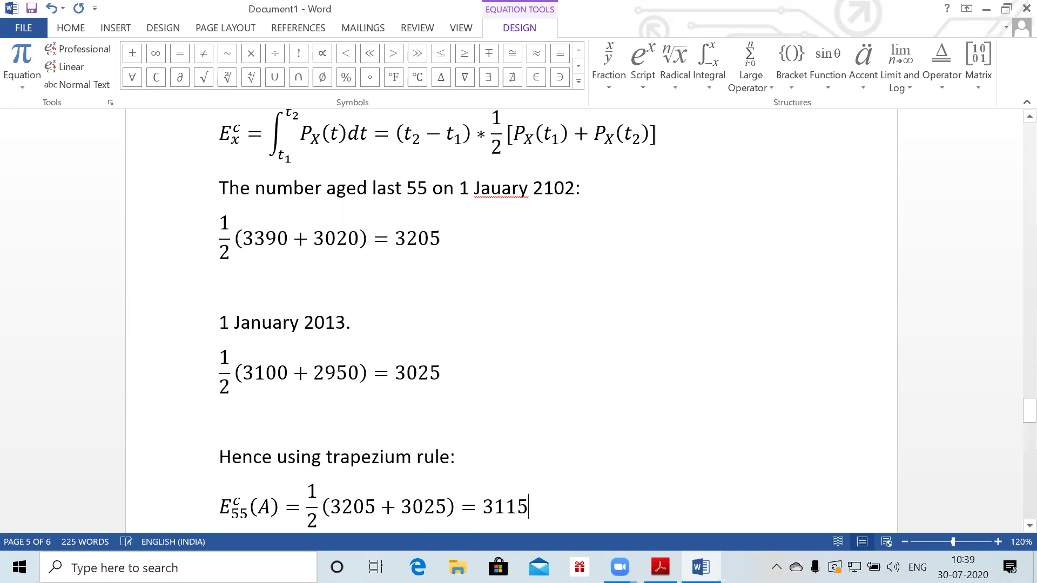
pyautogui.press('Return')
pyautogui.press('Return')
pyautogui.press('Return')
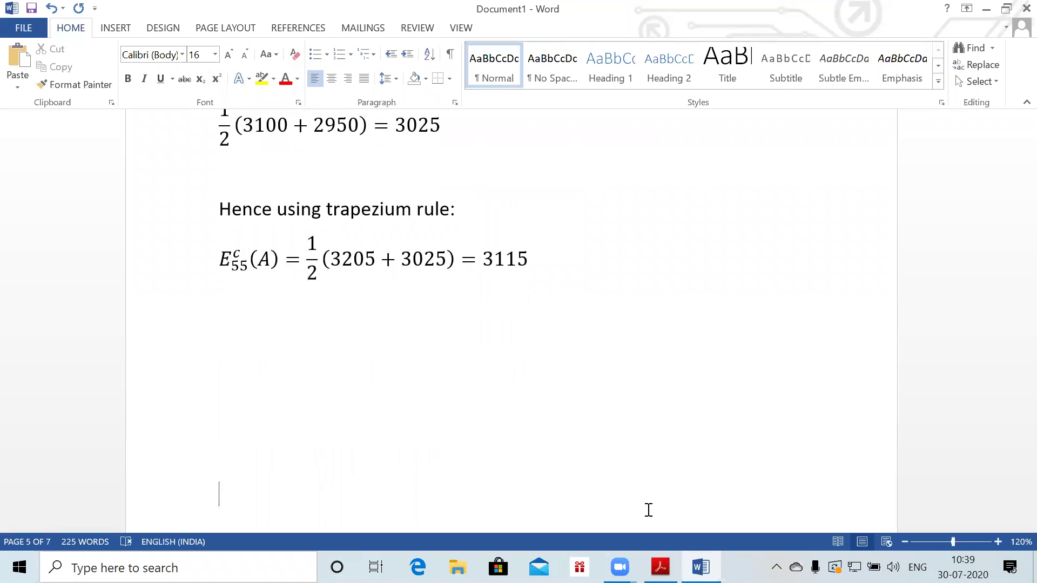
# Type 'Company B, The central exposed to risk at age 55', correcting 'rsik' to 'risk'
pyautogui.press('BackSpace')
pyautogui.write('Company B, ')
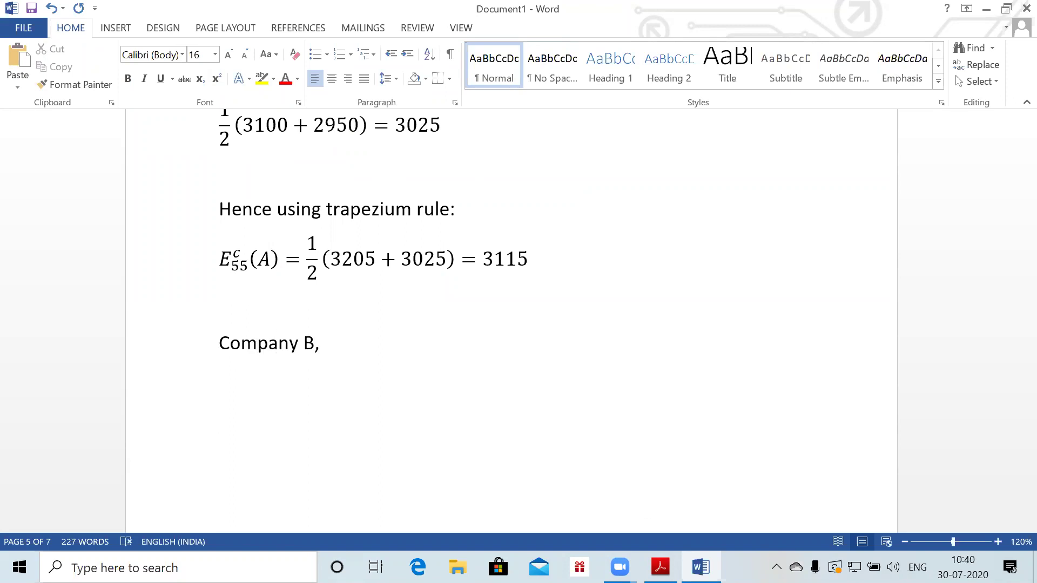
pyautogui.write('The central exposed to r')
pyautogui.press('BackSpace')
pyautogui.write('to rsik at age 55')
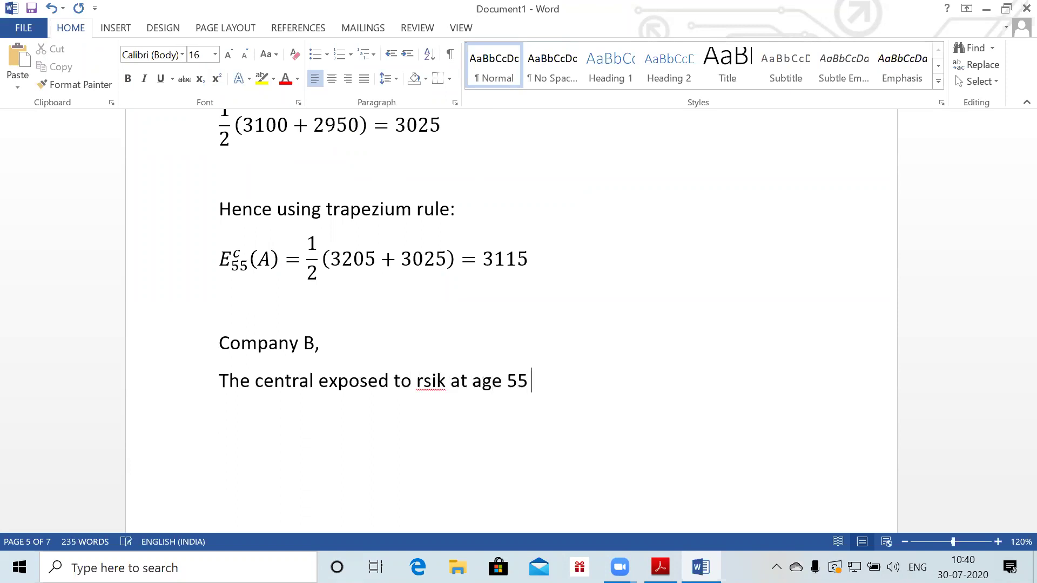
pyautogui.rightClick(432, 379)
pyautogui.click(510, 402)
pyautogui.click(553, 382)
# Finish the sentence with 'last birthday for company B for the calendar year 2012 is:'
pyautogui.write('last birthday for comapny B')
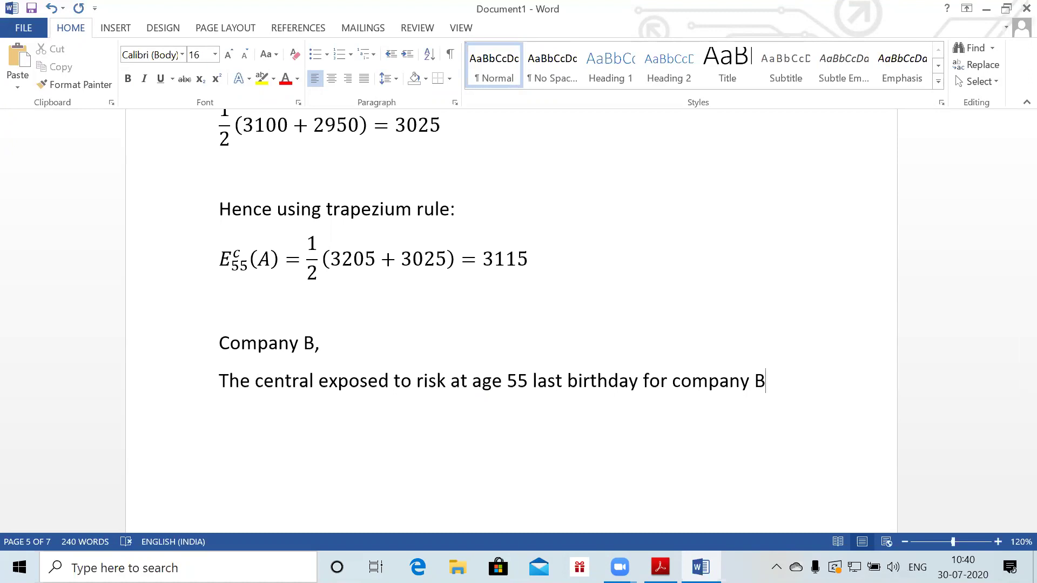
pyautogui.write(' for the ')
pyautogui.write('x')
pyautogui.press('BackSpace')
pyautogui.write('calendar year')
pyautogui.press('BackSpace')
pyautogui.press('BackSpace')
pyautogui.write('ar year 201')
pyautogui.press('BackSpace')
pyautogui.write('012 is:')
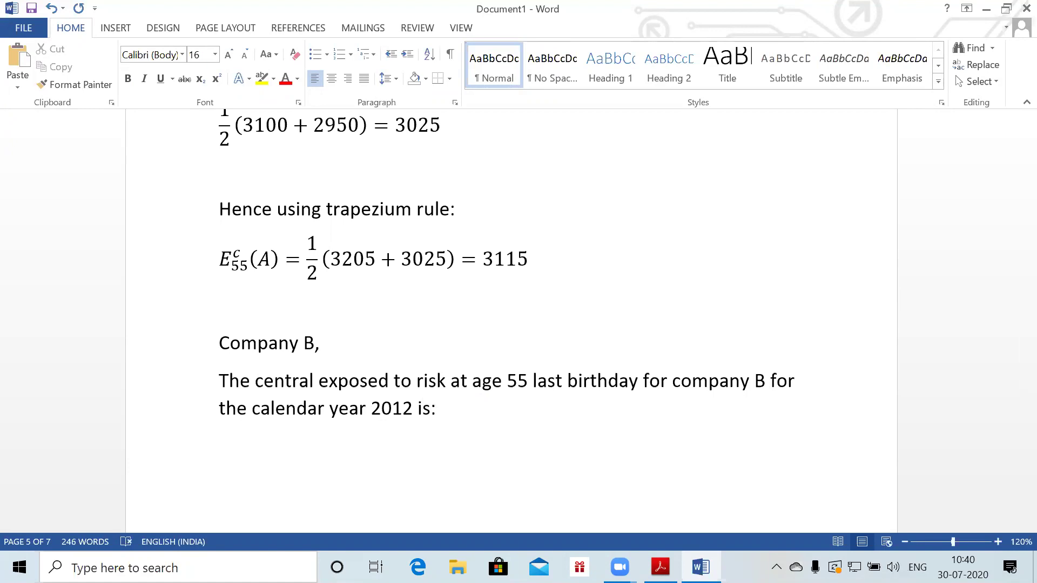
# Insert an equation and type E_55^c(B) = ∫ from 0 to 1
pyautogui.hotkey('alt', '=')
pyautogui.write('E')
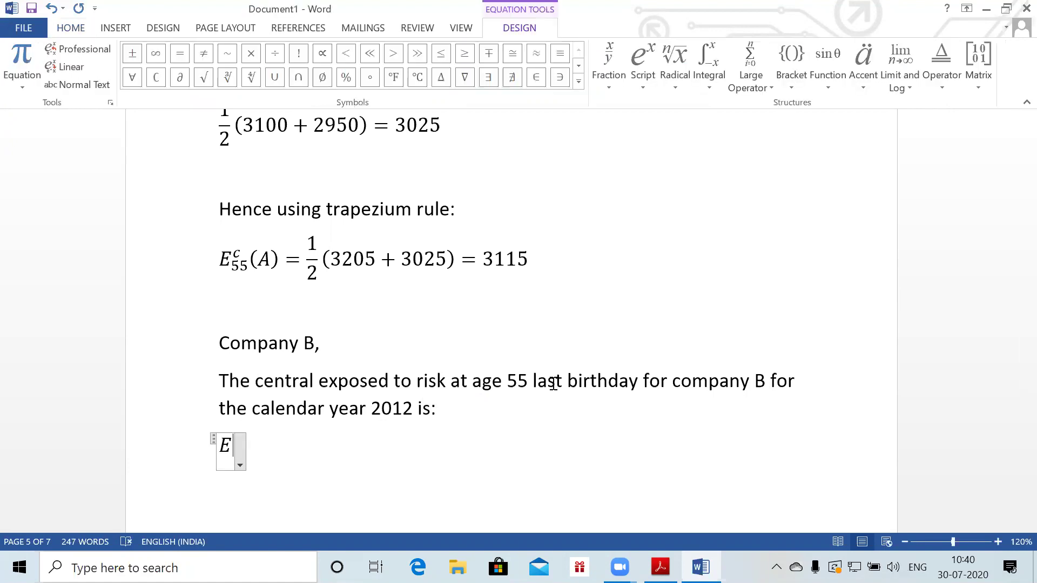
pyautogui.write('_55 ^x')
pyautogui.press('BackSpace')
pyautogui.write('c ')
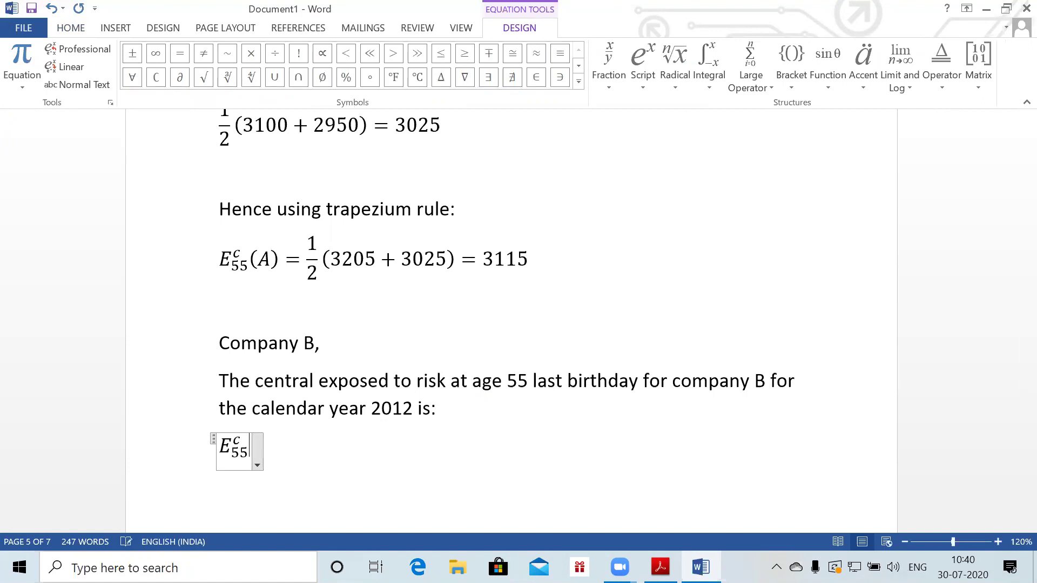
pyautogui.write('(B)= \\int')
pyautogui.write(' _0')
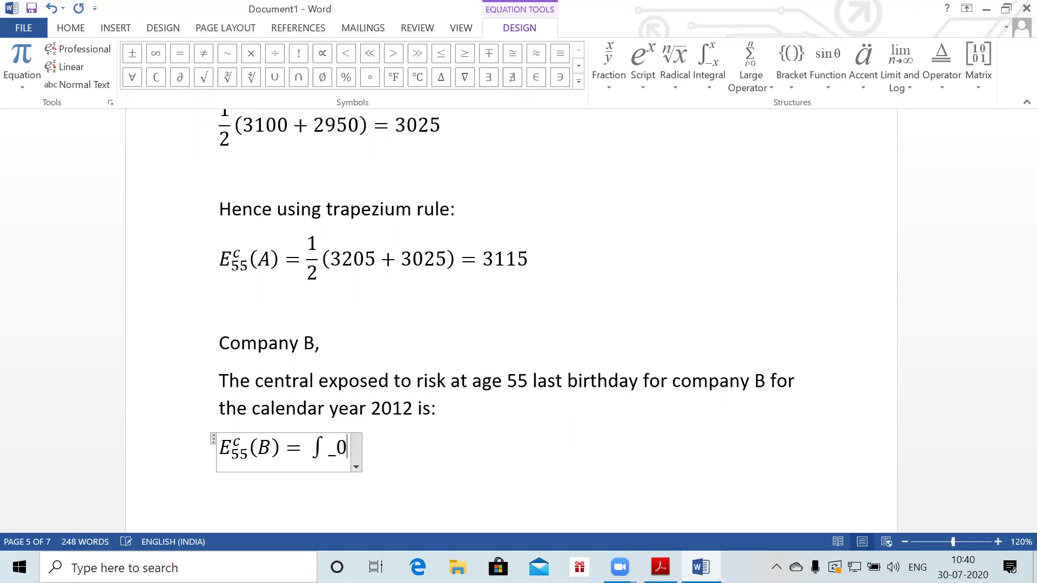
pyautogui.write('^')
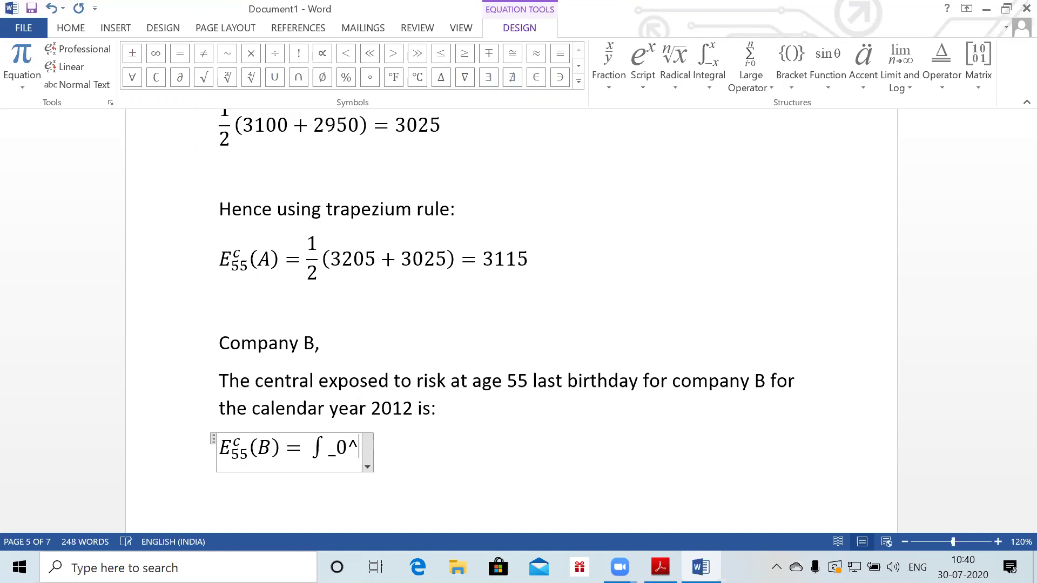
pyautogui.write('1')
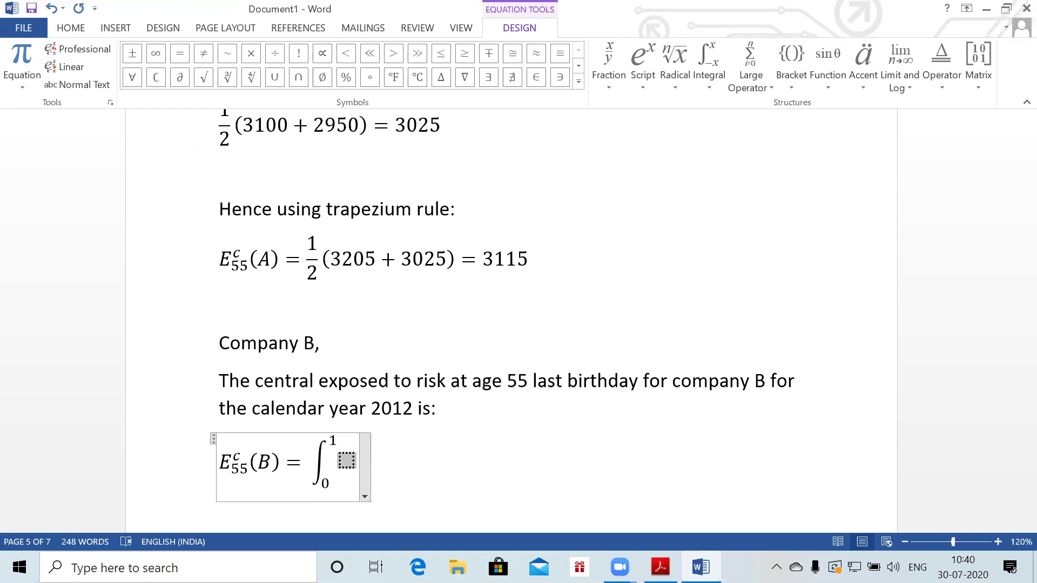
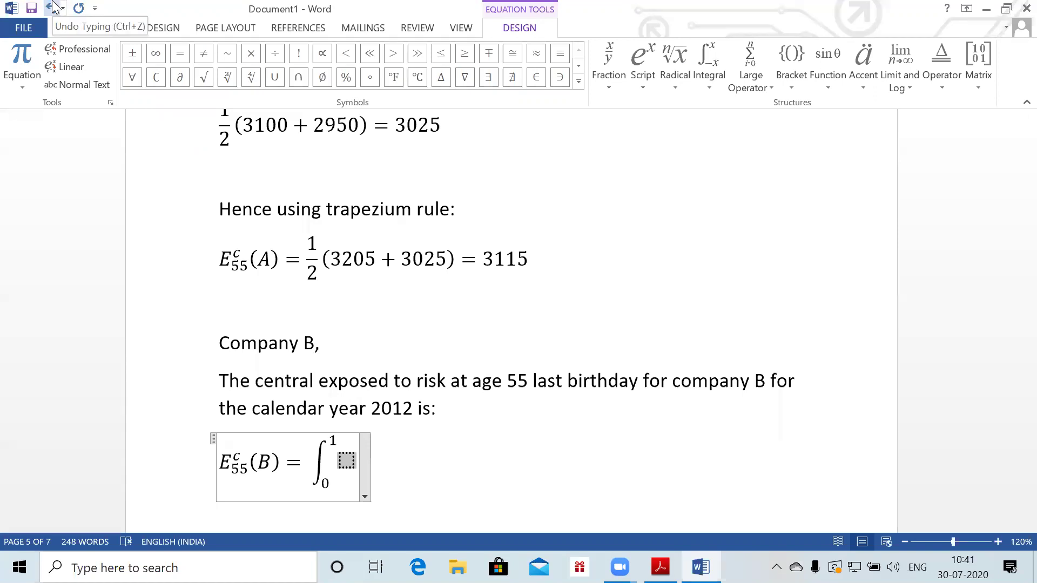
# Fill the integrand with P55B(t)dt so the equation reads E55c(B) = ∫0^1 P55B(t)dt
pyautogui.write(' P_%%')
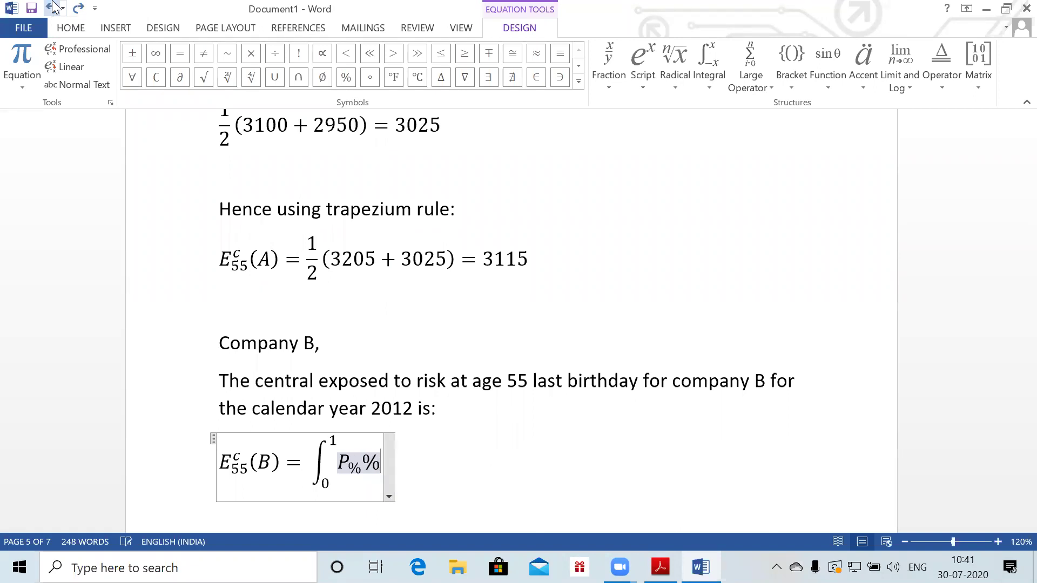
pyautogui.click(52, 5)
pyautogui.press('BackSpace')
pyautogui.press('BackSpace')
pyautogui.write('55 ')
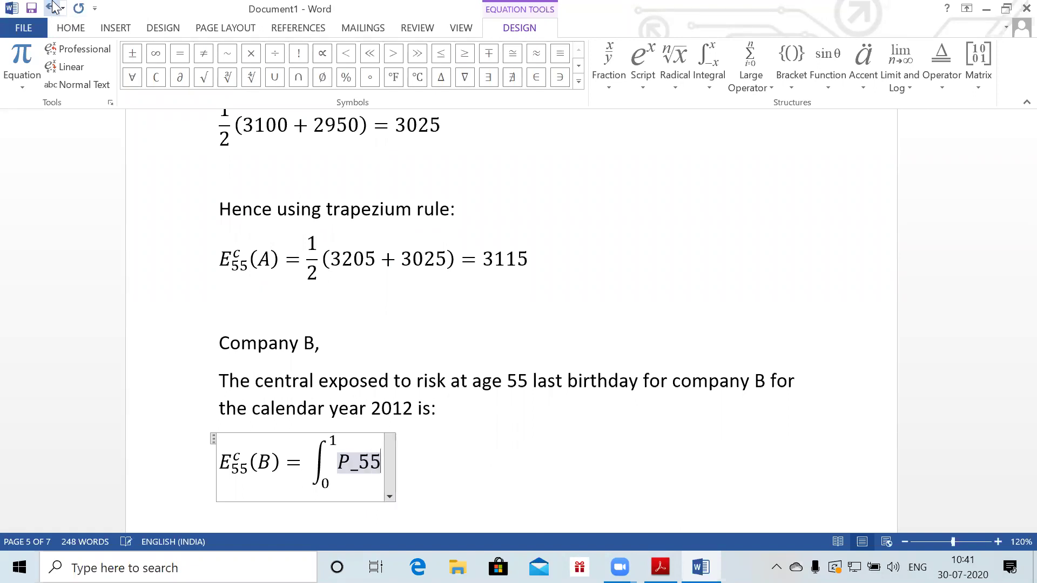
pyautogui.write(')')
pyautogui.press('BackSpace')
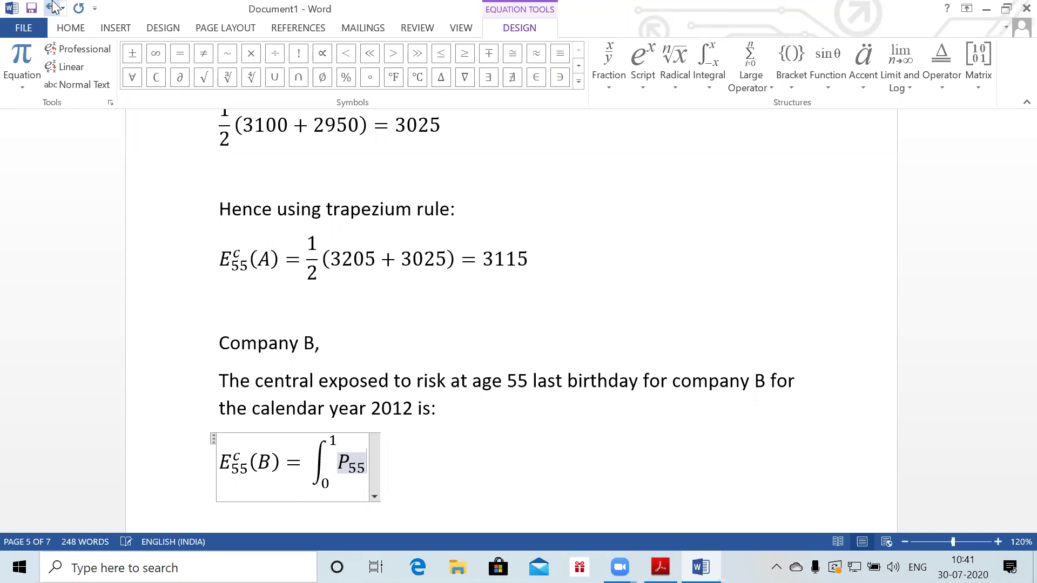
pyautogui.write('^B ')
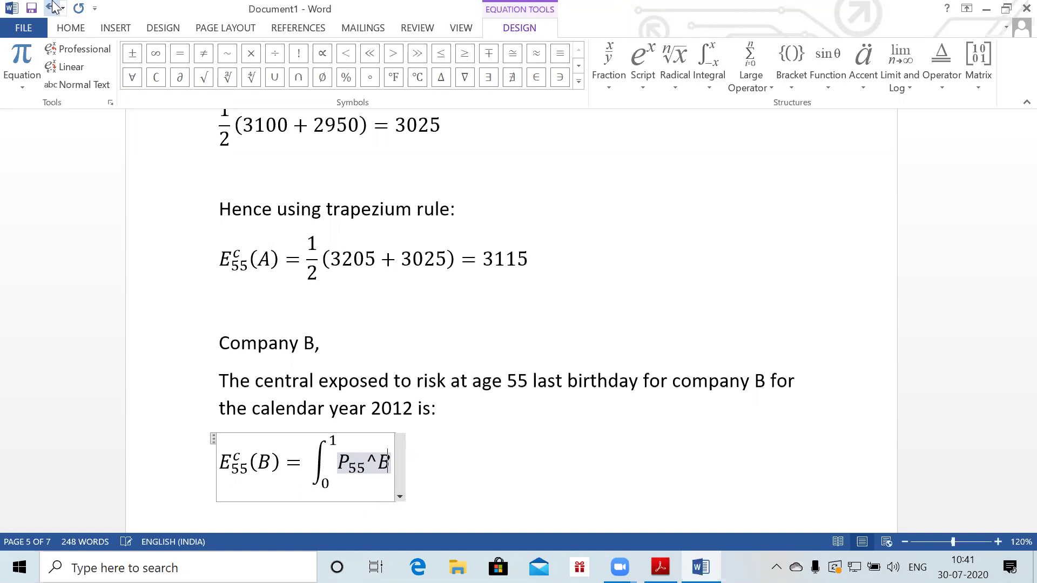
pyautogui.write('(')
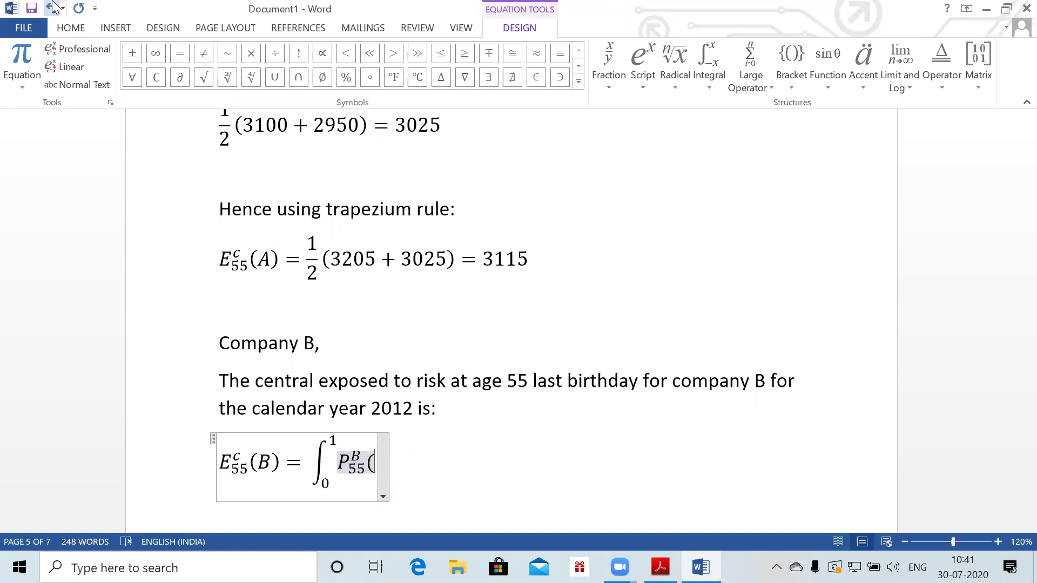
pyautogui.write('t(')
pyautogui.press('BackSpace')
pyautogui.write(')')
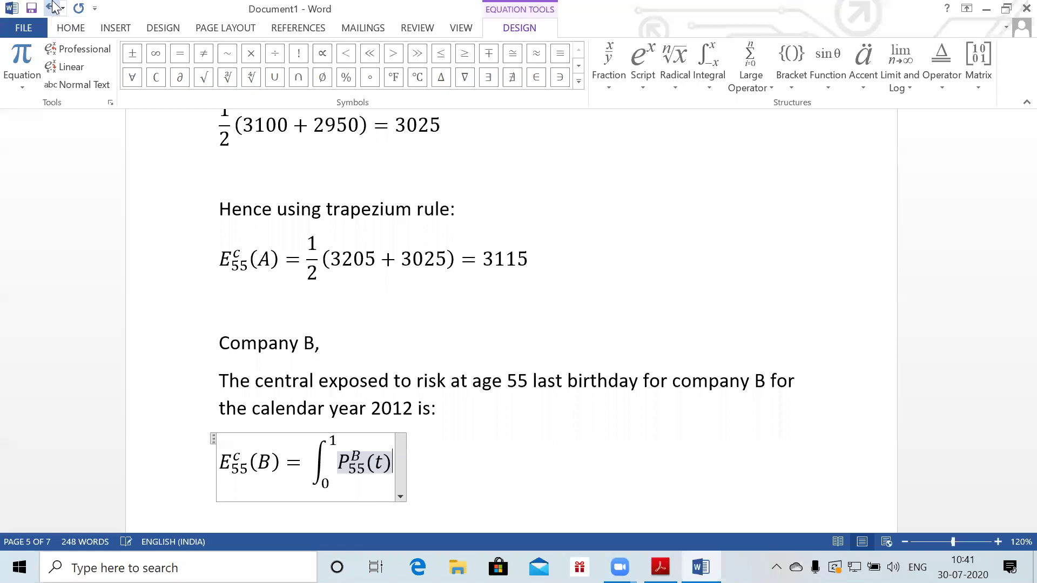
pyautogui.write('dt =')
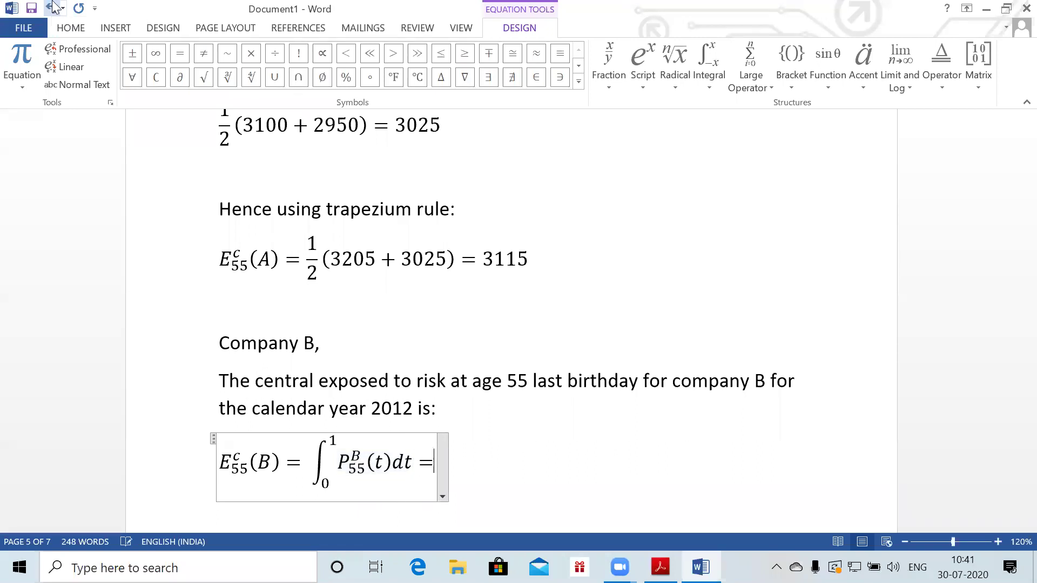
pyautogui.click(54, 6)
pyautogui.click(54, 6)
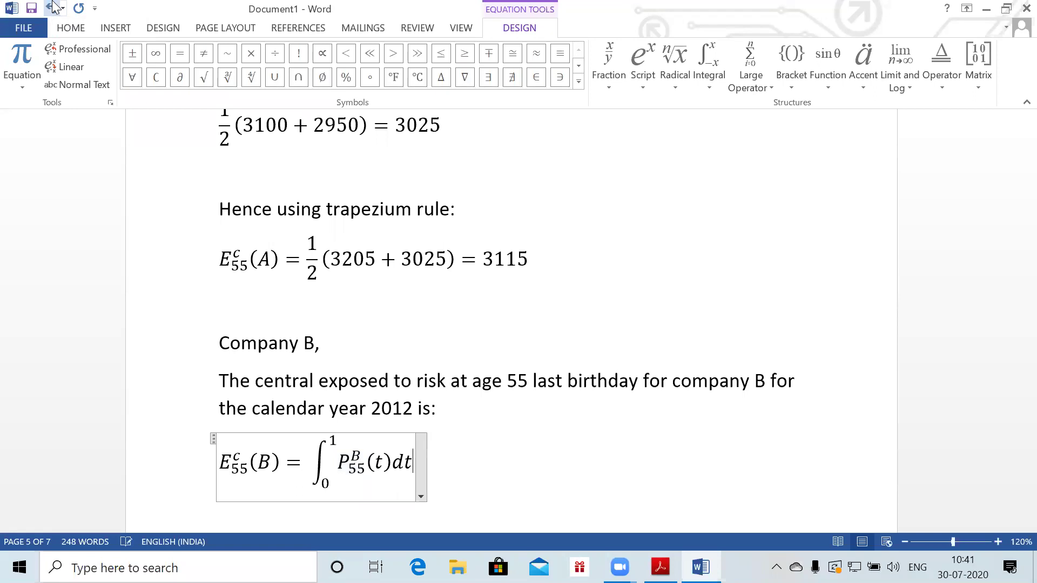
pyautogui.press('Down')
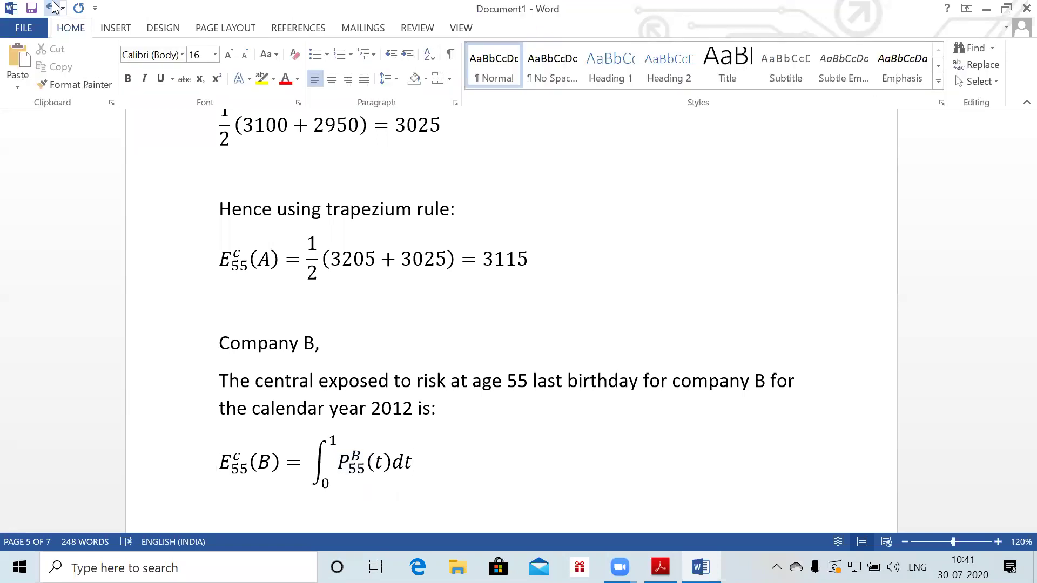
# Type 'where' followed by an inline equation P55B(t)
pyautogui.write('wwhre')
pyautogui.press('BackSpace')
pyautogui.press('BackSpace')
pyautogui.press('BackSpace')
pyautogui.press('BackSpace')
pyautogui.write('hwre')
pyautogui.click(54, 5)
pyautogui.write('ere')
pyautogui.hotkey('alt', '=')
pyautogui.write('P')
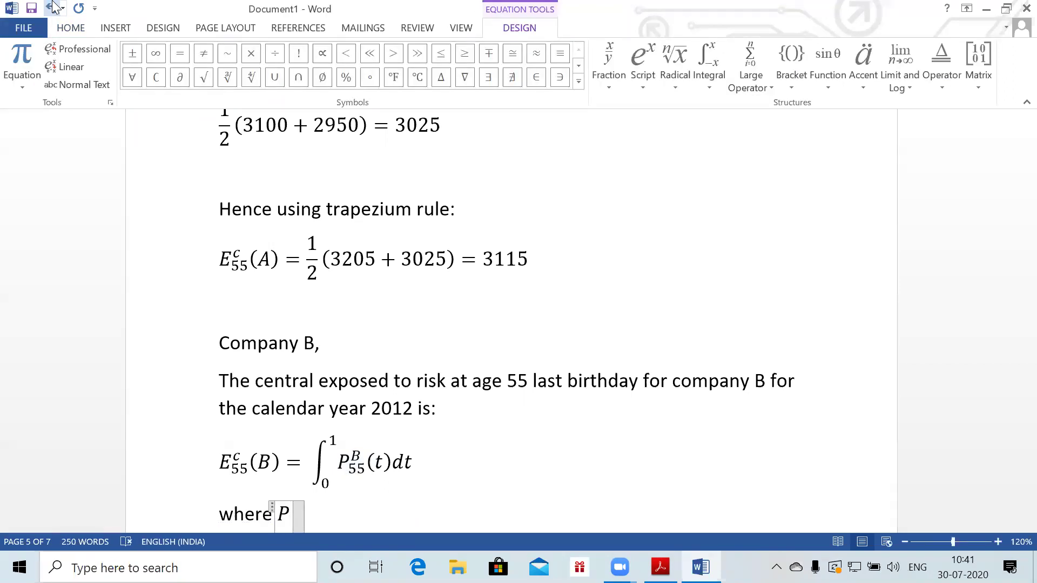
pyautogui.write('_55 ')
pyautogui.write('^b')
pyautogui.press('BackSpace')
pyautogui.write('B ')
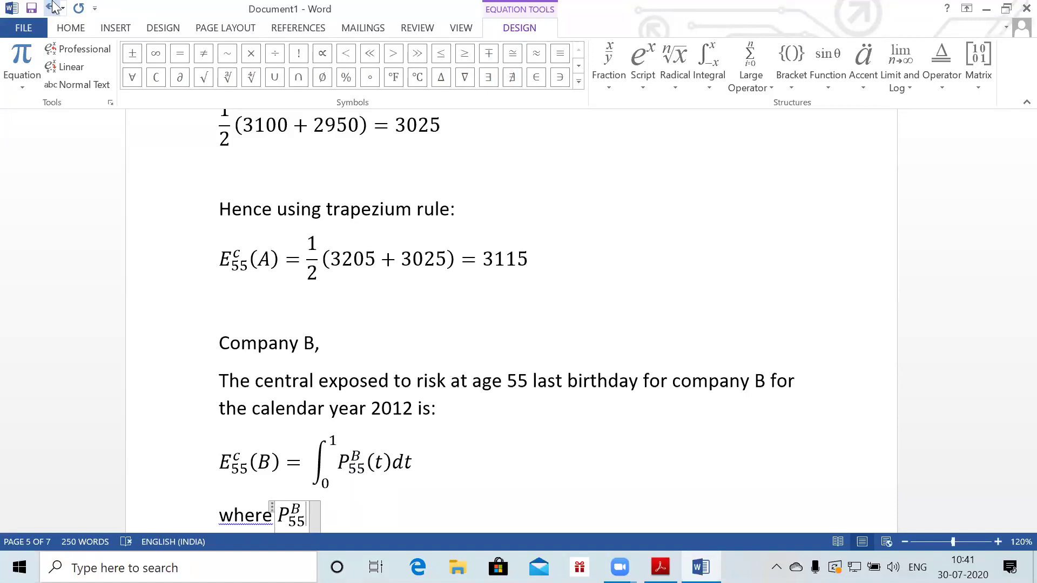
pyautogui.write('(t)')
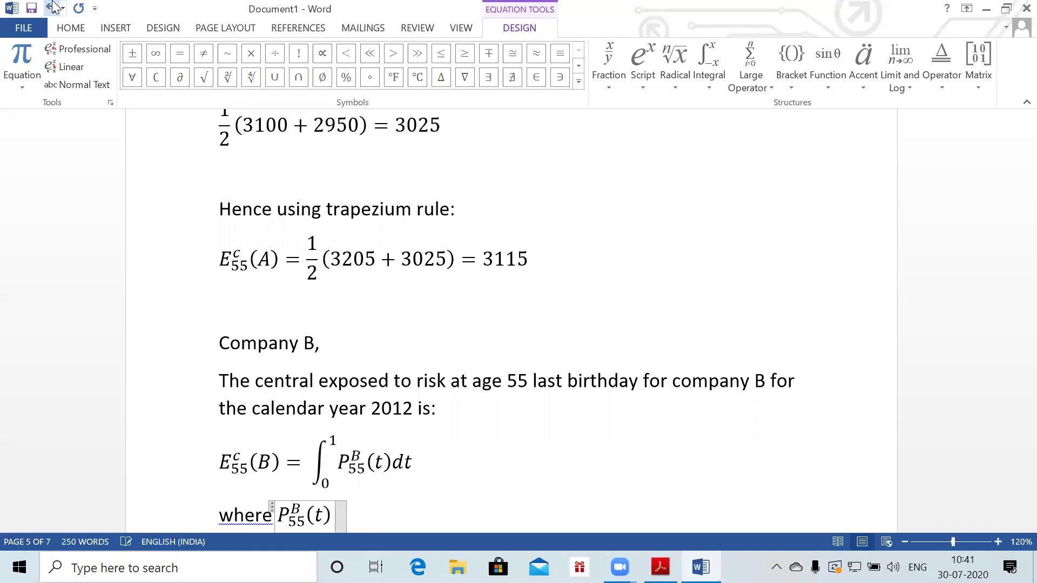
pyautogui.press('Right')
# Add 'denotes the number of lives in company B aged 55 last birthday t years after 1 January 2012.'
pyautogui.write('denotes ')
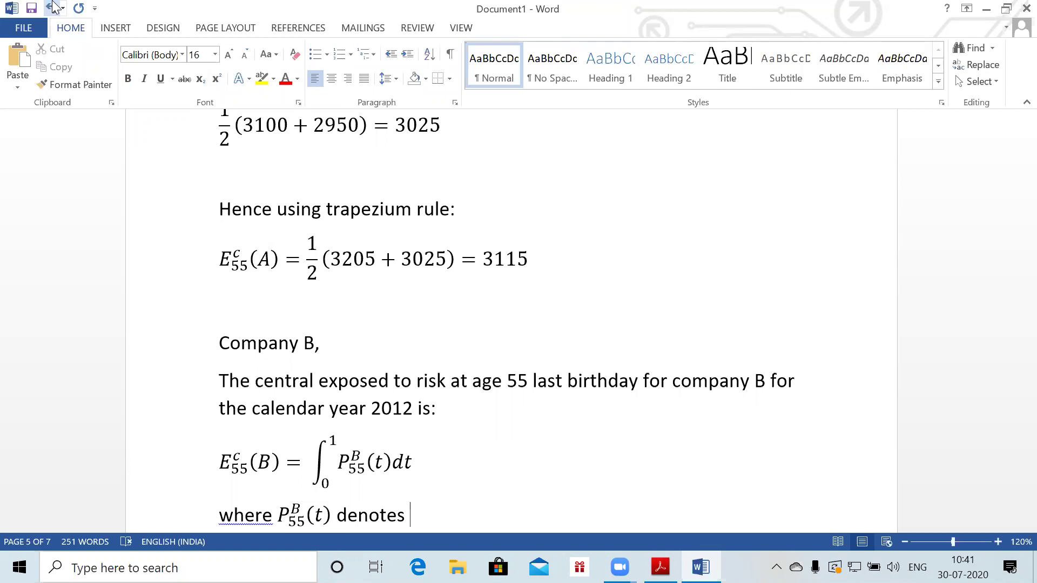
pyautogui.write(' the number of lives of')
pyautogui.press('BackSpace')
pyautogui.press('BackSpace')
pyautogui.write('l')
pyautogui.press('BackSpace')
pyautogui.write('in comapny B ')
pyautogui.write('aged 55 last b')
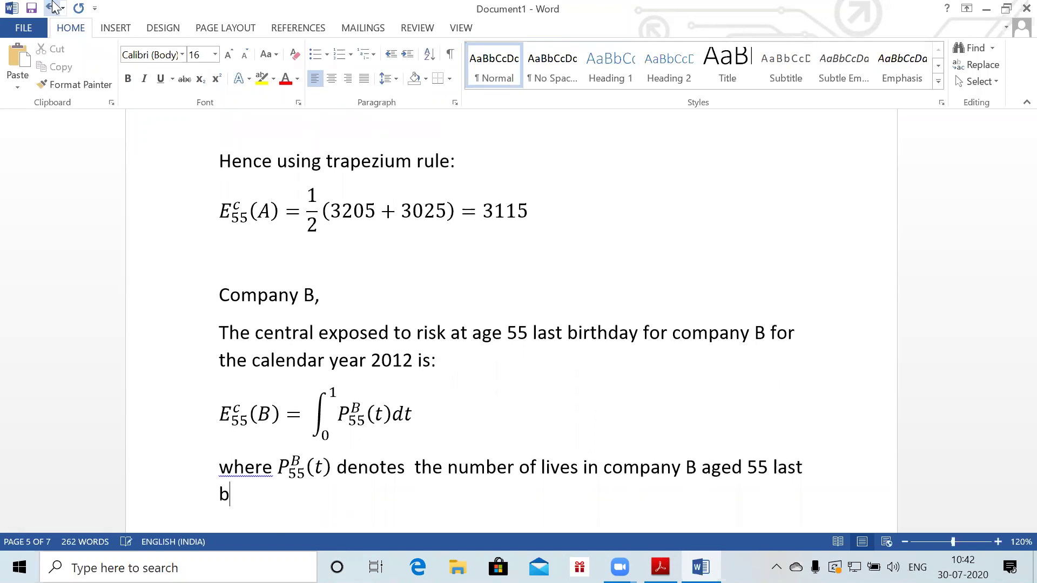
pyautogui.write('irthday ')
pyautogui.write('t years after 1 January 2012.')
pyautogui.press('Return')
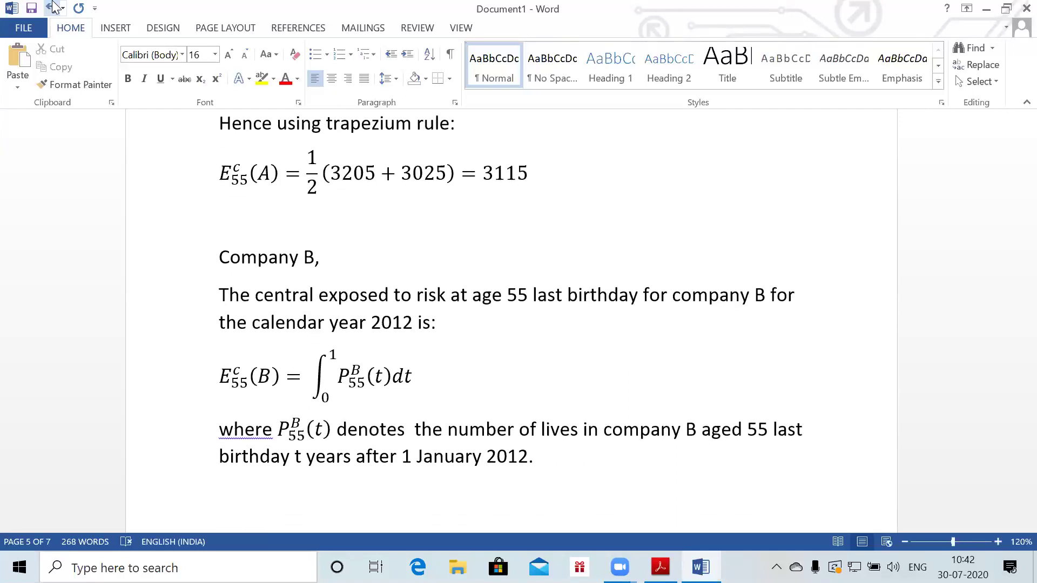
# Write 'So,' and begin the equation E55c(B) = ∫ from 0 to 1, leaving the integrand empty
pyautogui.press('Return')
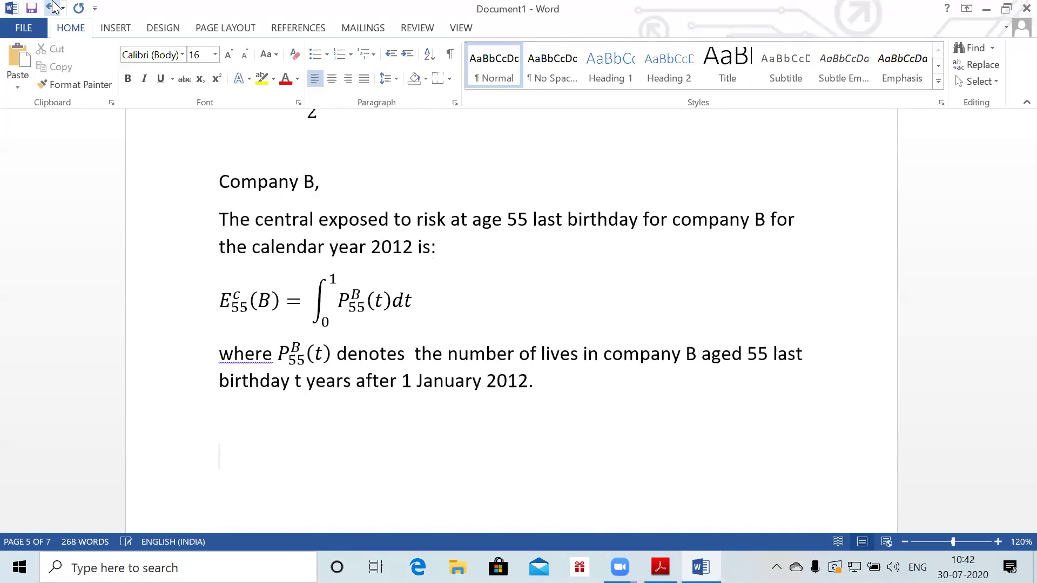
pyautogui.write('So,')
pyautogui.hotkey('alt', '=')
pyautogui.write('E_55^c')
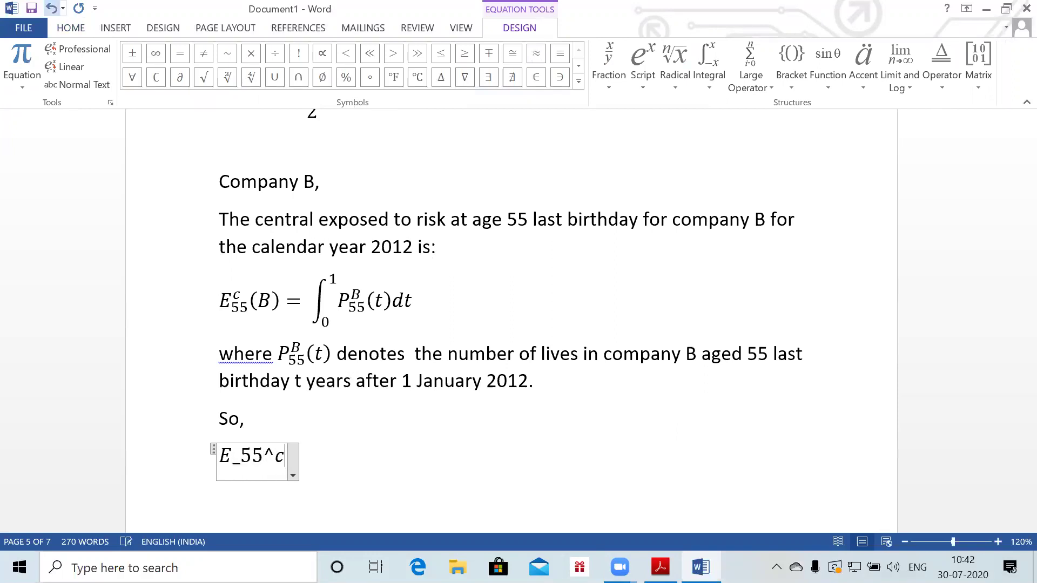
pyautogui.press('space')
pyautogui.write('(B)= ')
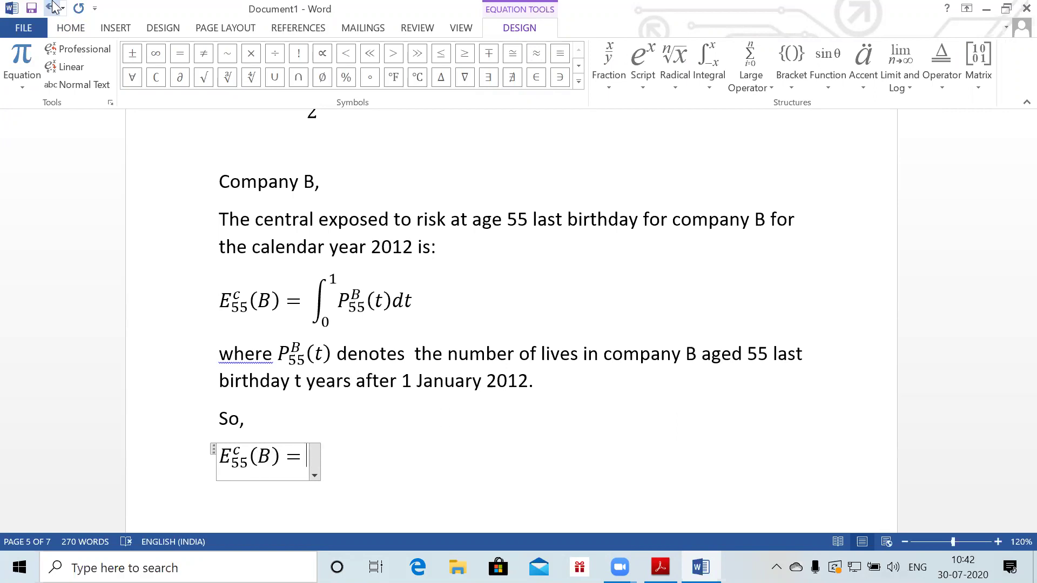
pyautogui.write('\\int ')
pyautogui.write('_0^')
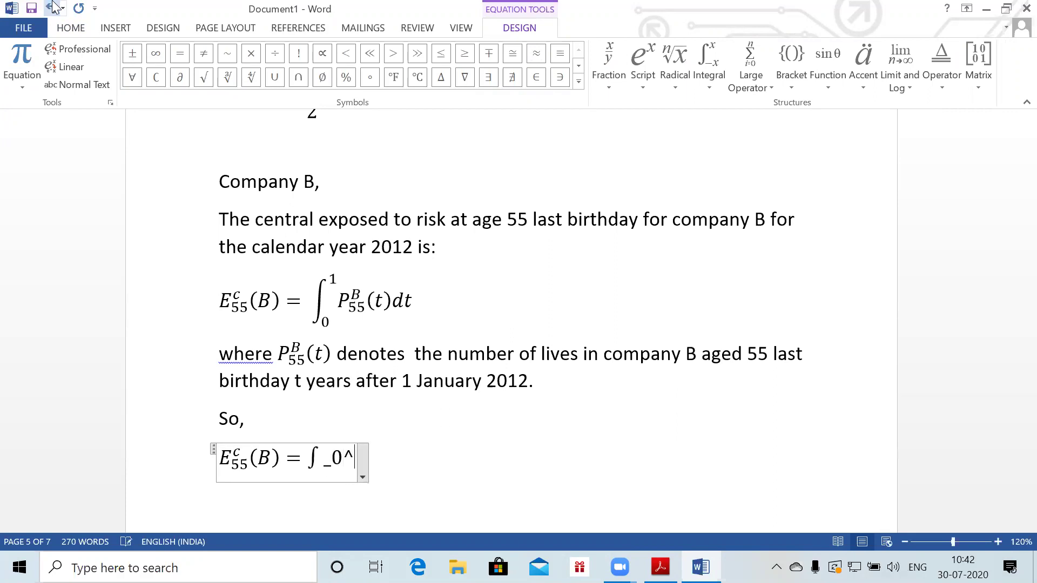
pyautogui.write('1 /')
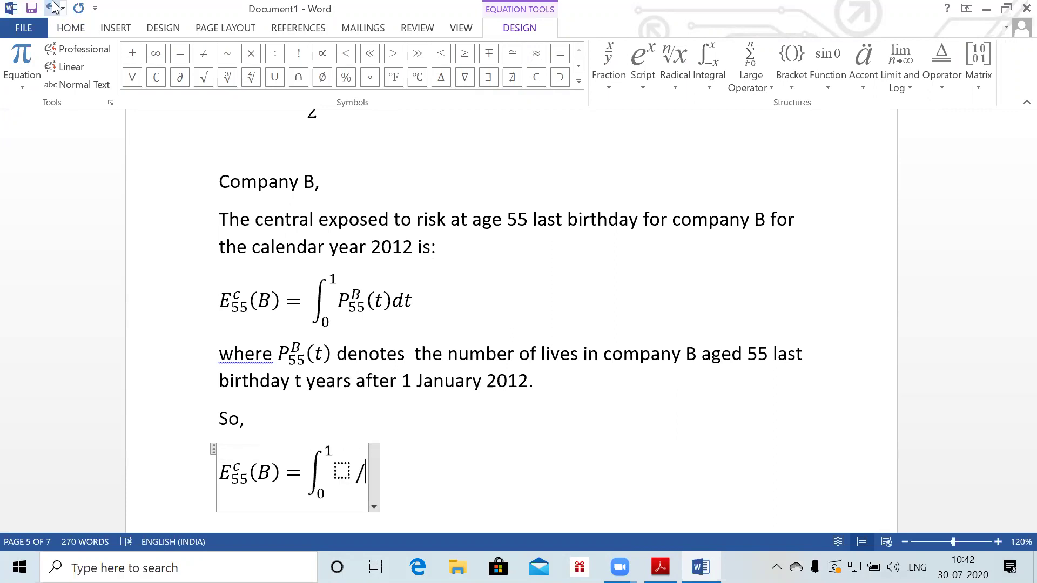
pyautogui.click(51, 8)
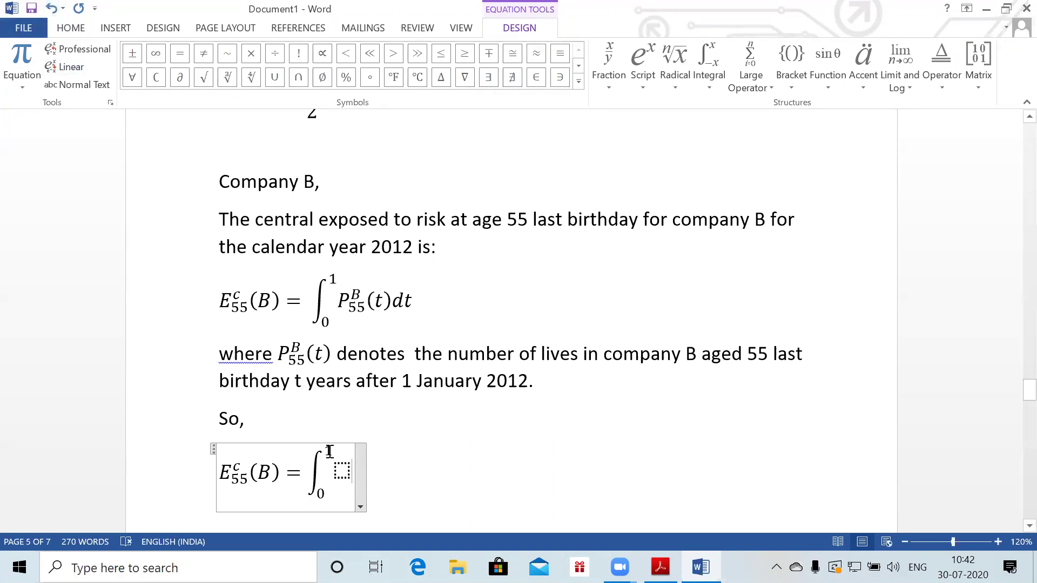
pyautogui.click(340, 472)
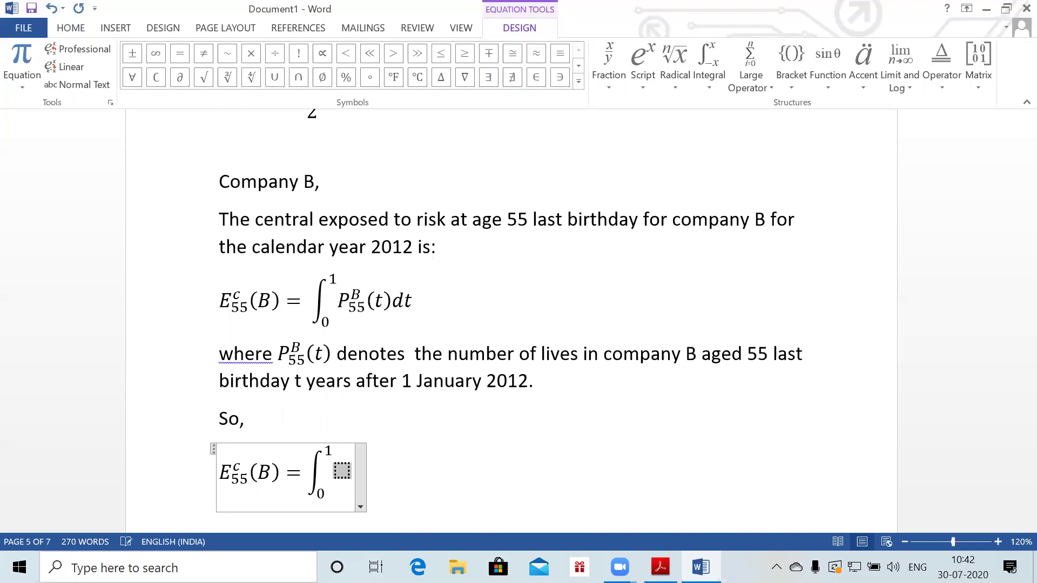
pyautogui.click(248, 473)
# Change the integral's upper limit from 1 to 3/12
pyautogui.write('/')
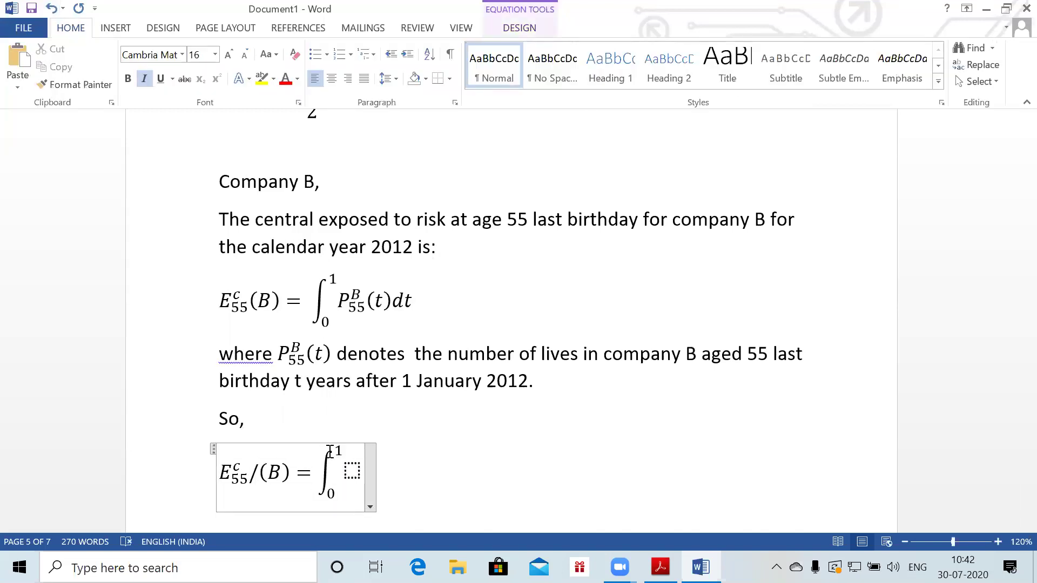
pyautogui.hotkey('ctrl', 'z')
pyautogui.press('End')
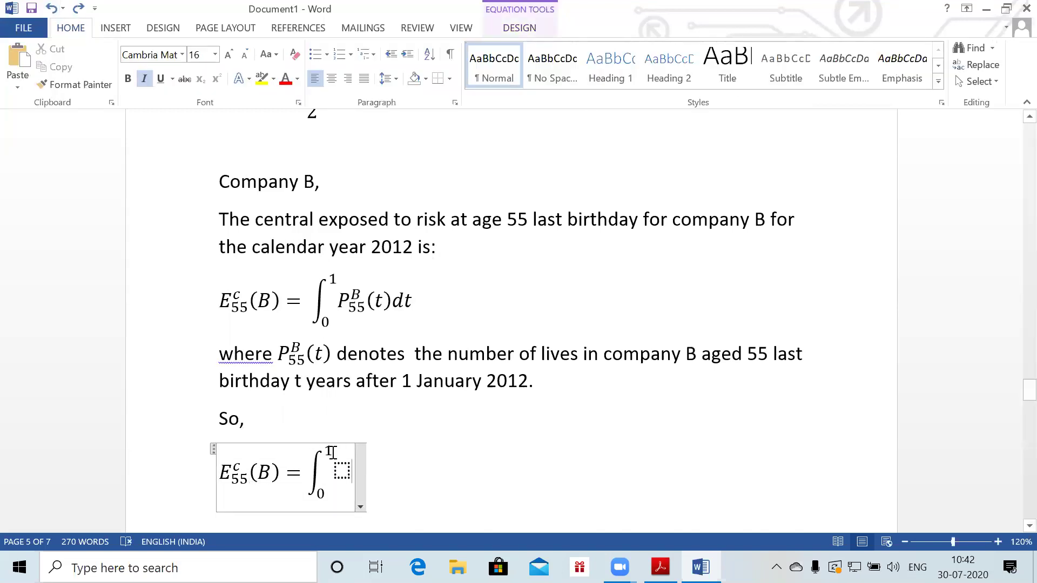
pyautogui.click(332, 452)
pyautogui.write('/12')
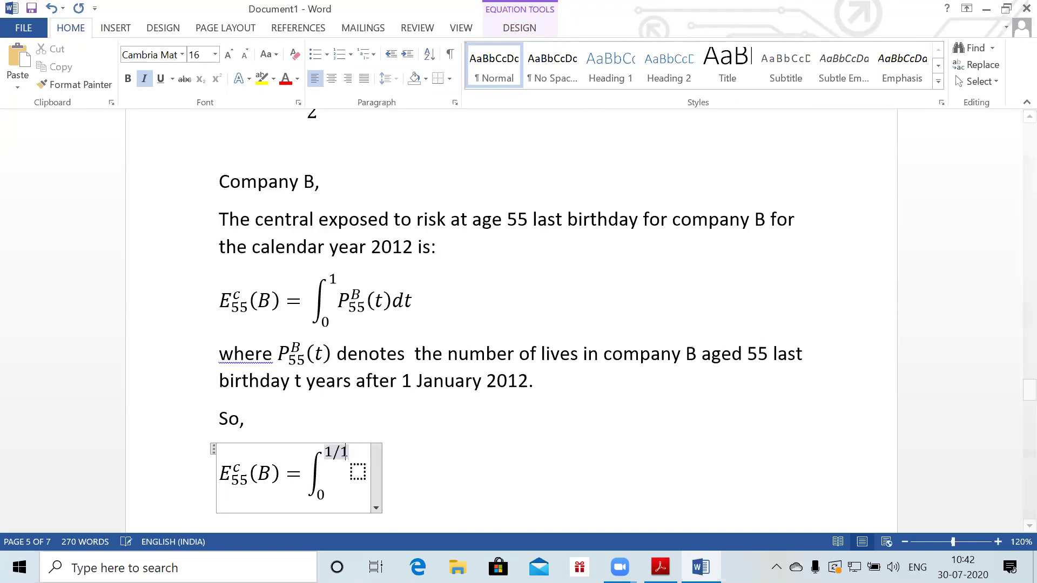
pyautogui.click(371, 472)
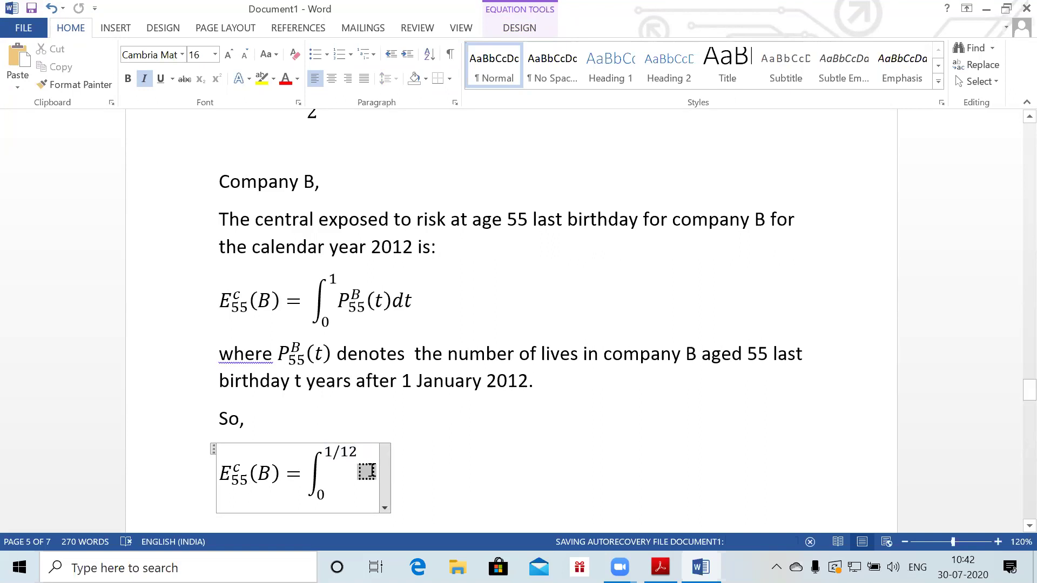
pyautogui.click(331, 453)
pyautogui.press('BackSpace')
pyautogui.write('3')
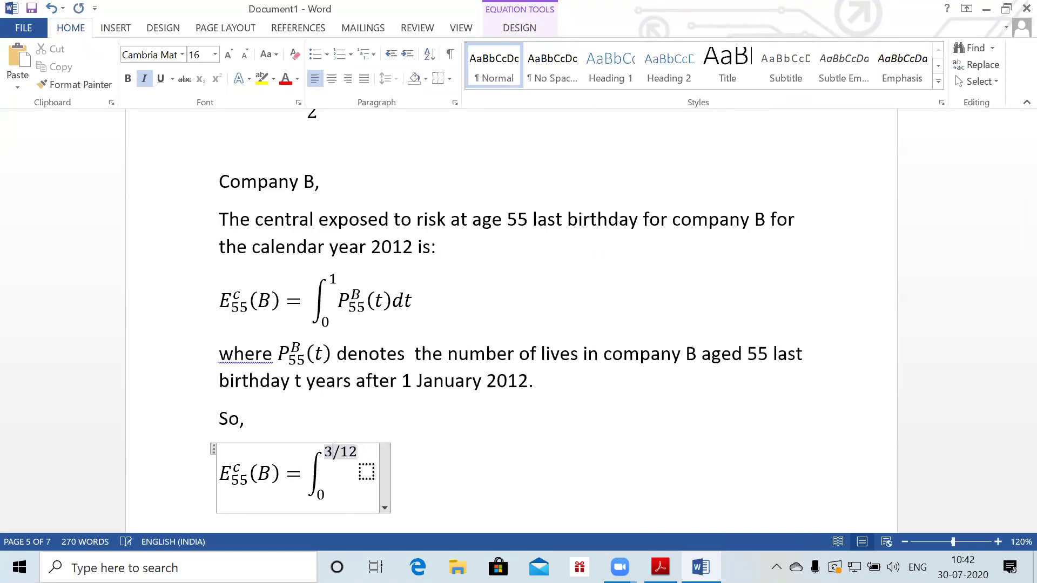
# Enter the integrand P55B(t)dt and add a second integral from 3/12 to 1
pyautogui.click(366, 472)
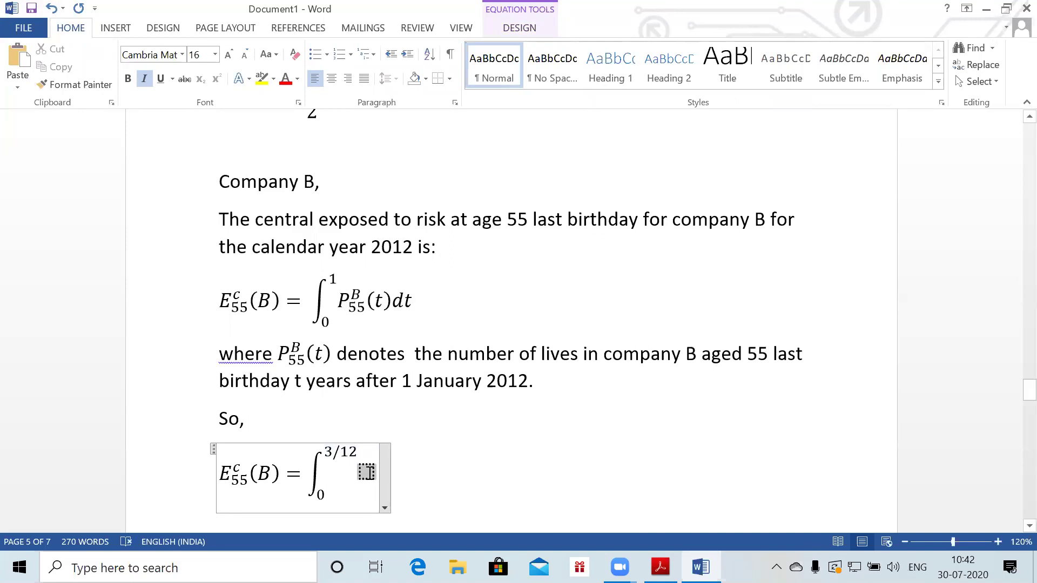
pyautogui.write('P_55')
pyautogui.press('space')
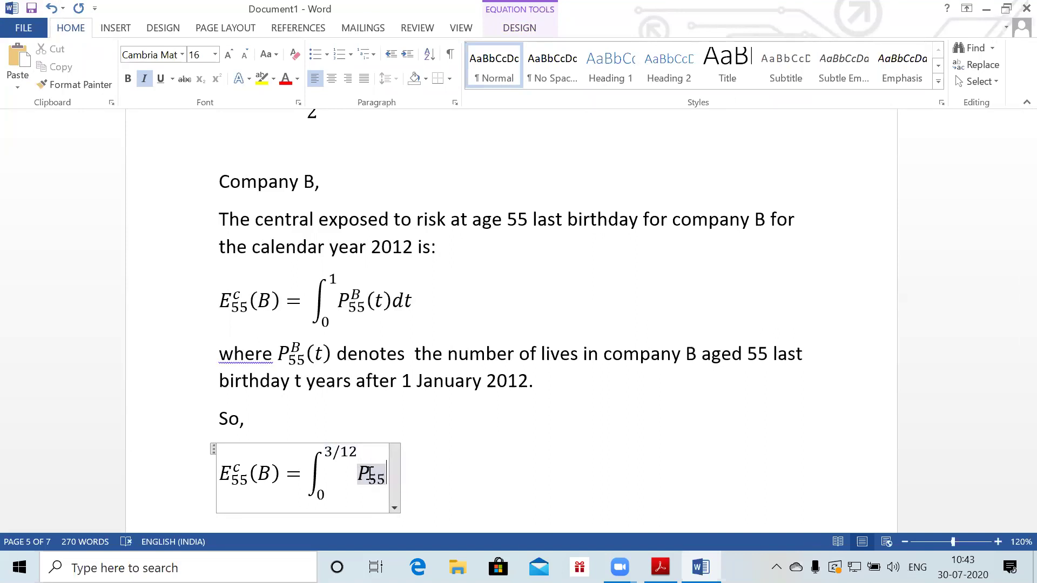
pyautogui.write('^B')
pyautogui.press('space')
pyautogui.write('(t')
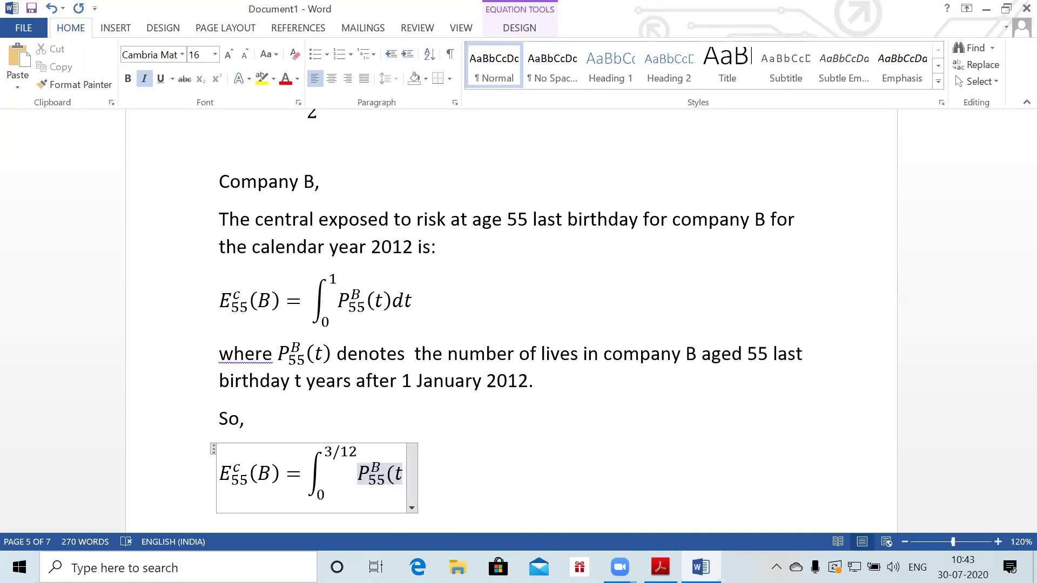
pyautogui.write(')dt')
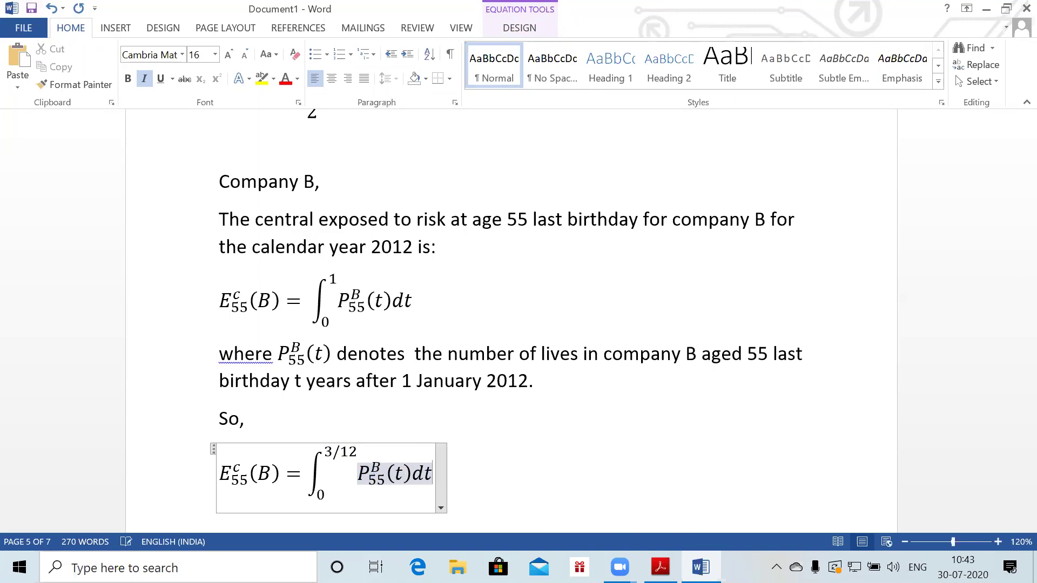
pyautogui.write(' + \\int ')
pyautogui.write('_')
pyautogui.write('(3/12)')
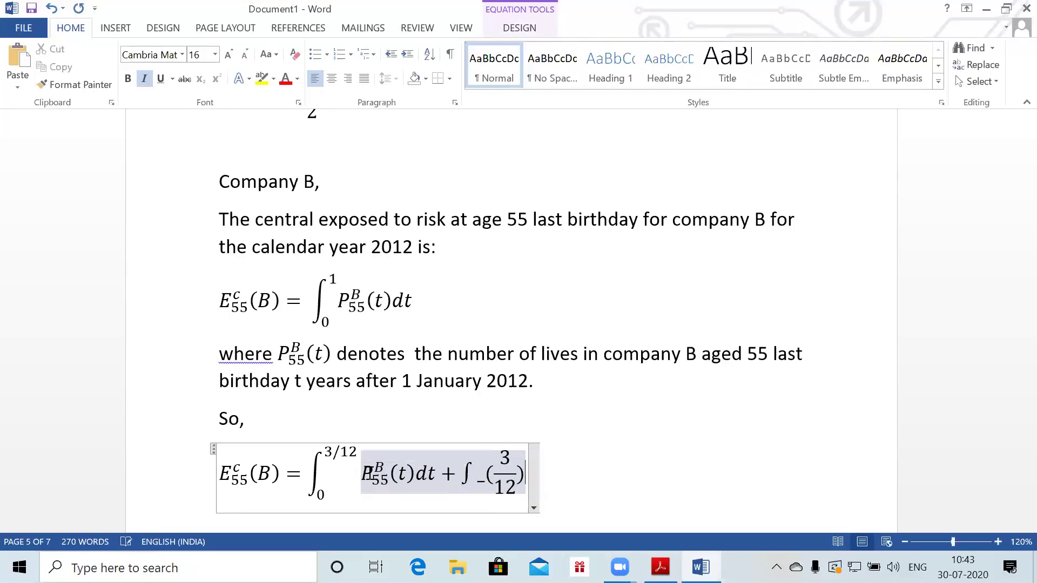
pyautogui.write('^')
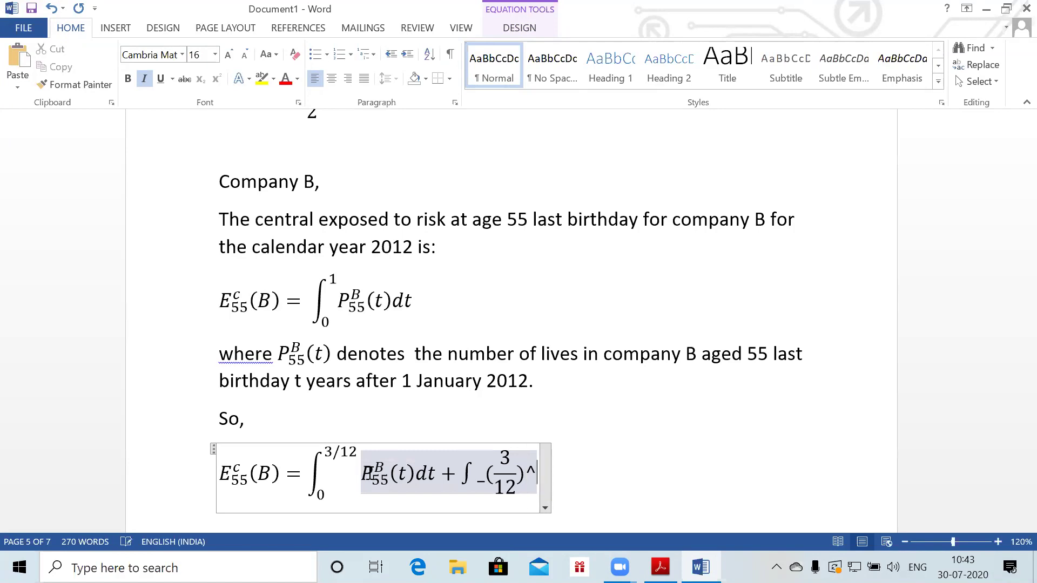
pyautogui.write('1')
# Give the second integral the integrand P55B(t)dt and add an empty line below
pyautogui.press('space')
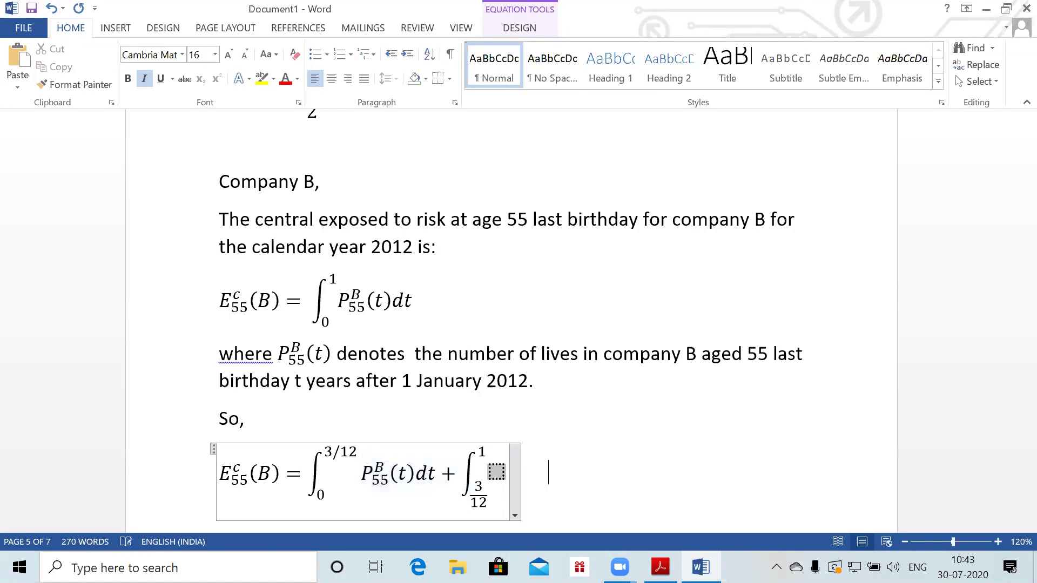
pyautogui.write('P')
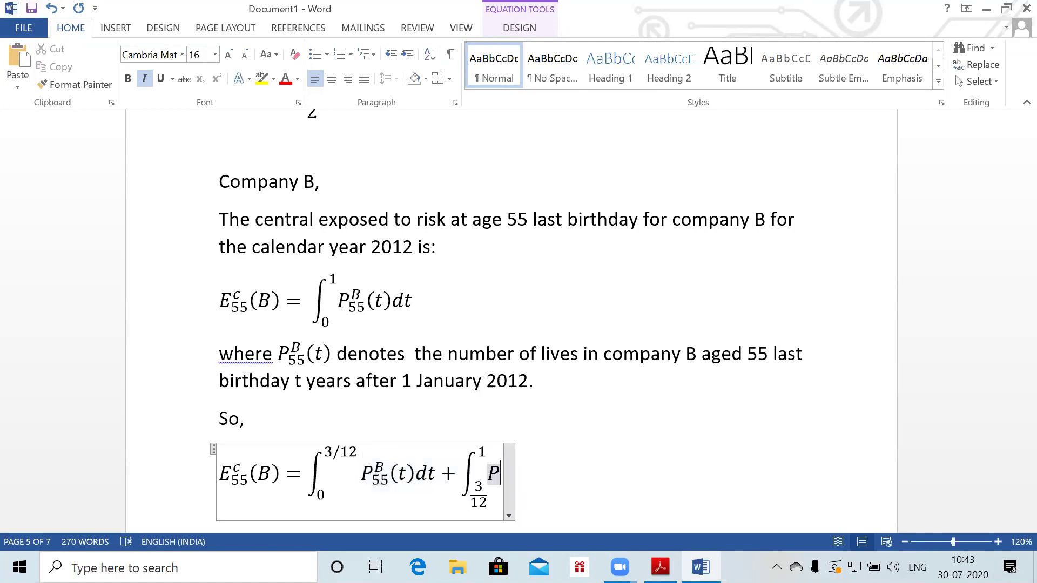
pyautogui.write('_55^(B')
pyautogui.press('BackSpace')
pyautogui.write('(B) ')
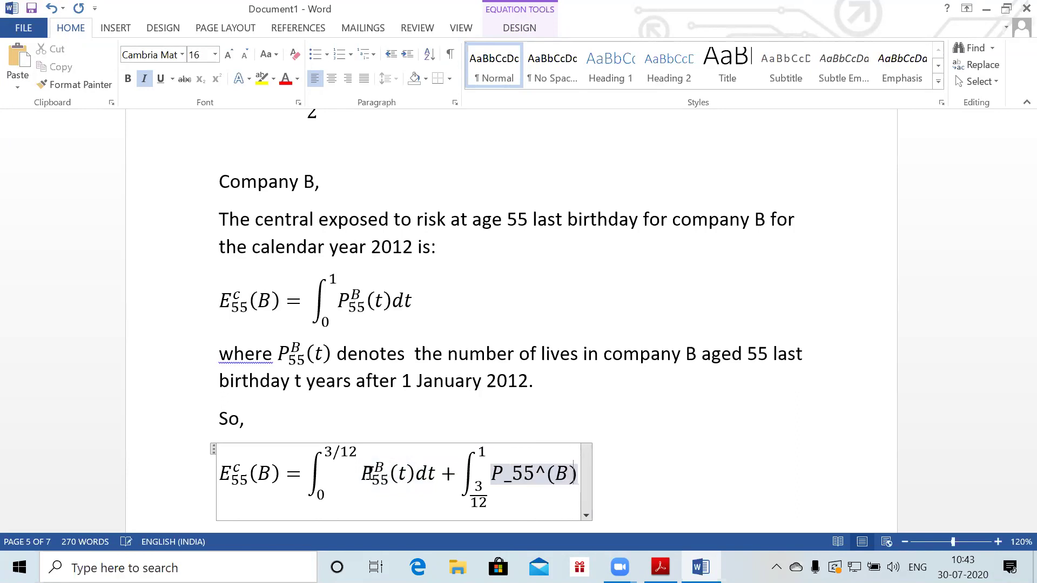
pyautogui.press('BackSpace')
pyautogui.press('BackSpace')
pyautogui.press('BackSpace')
pyautogui.press('BackSpace')
pyautogui.write('B dt')
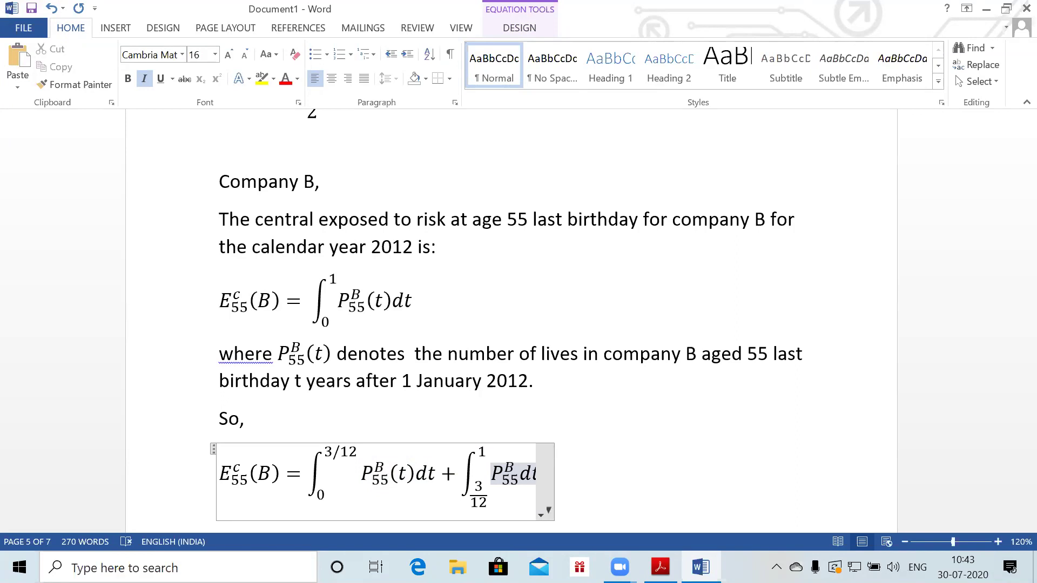
pyautogui.press('BackSpace')
pyautogui.press('BackSpace')
pyautogui.write('t(dt)')
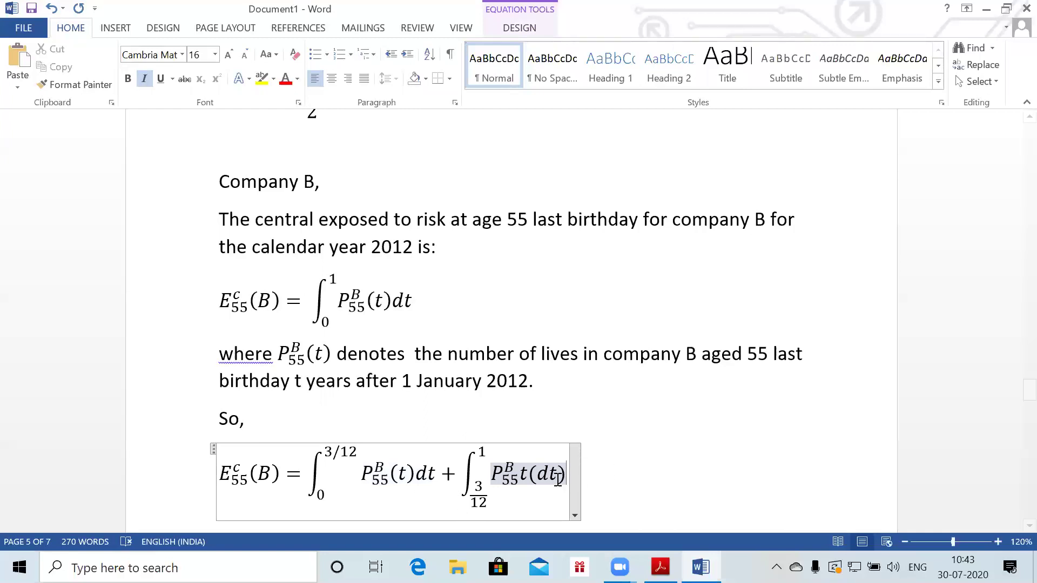
pyautogui.press('BackSpace')
pyautogui.press('BackSpace')
pyautogui.press('BackSpace')
pyautogui.press('BackSpace')
pyautogui.press('BackSpace')
pyautogui.write('(t)')
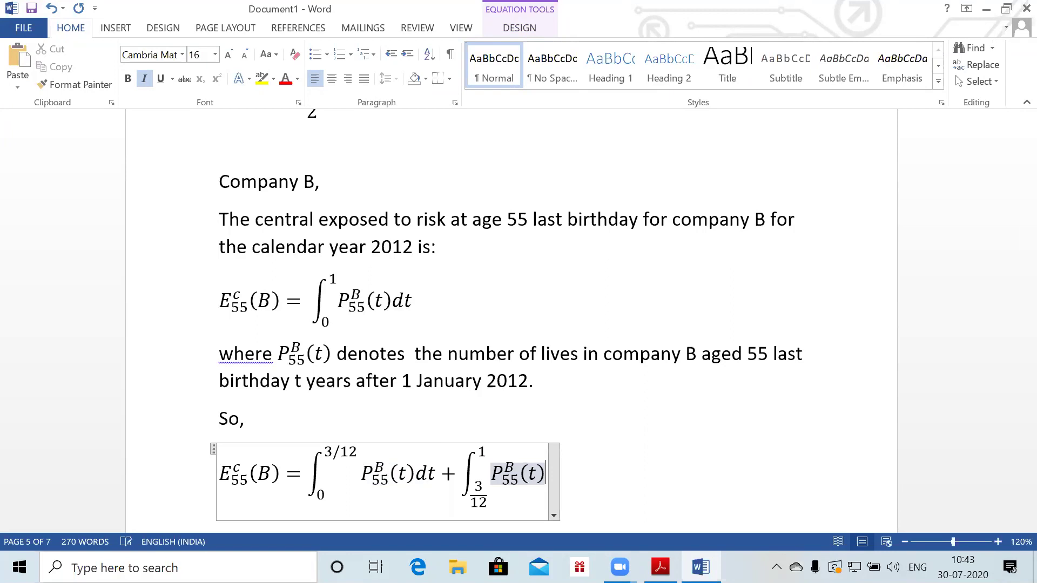
pyautogui.write('dt')
pyautogui.click(629, 474)
pyautogui.press('Return')
pyautogui.press('Return')
pyautogui.press('Return')
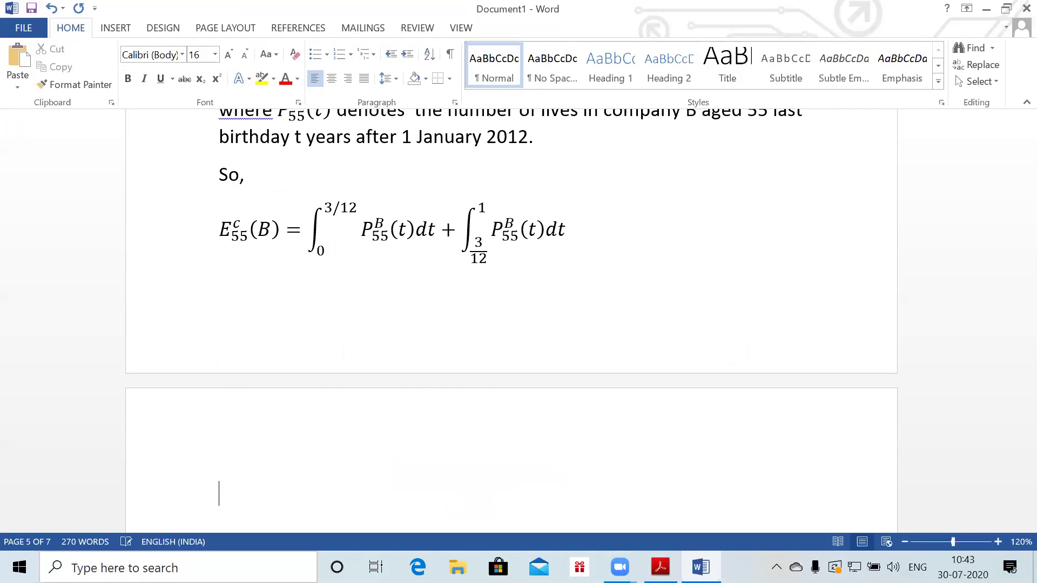
# Start the equation E55c(B) = 3/12 * 1/2 (P55B(0) + P55B(3/12)) + 9/12
pyautogui.hotkey('alt', '=')
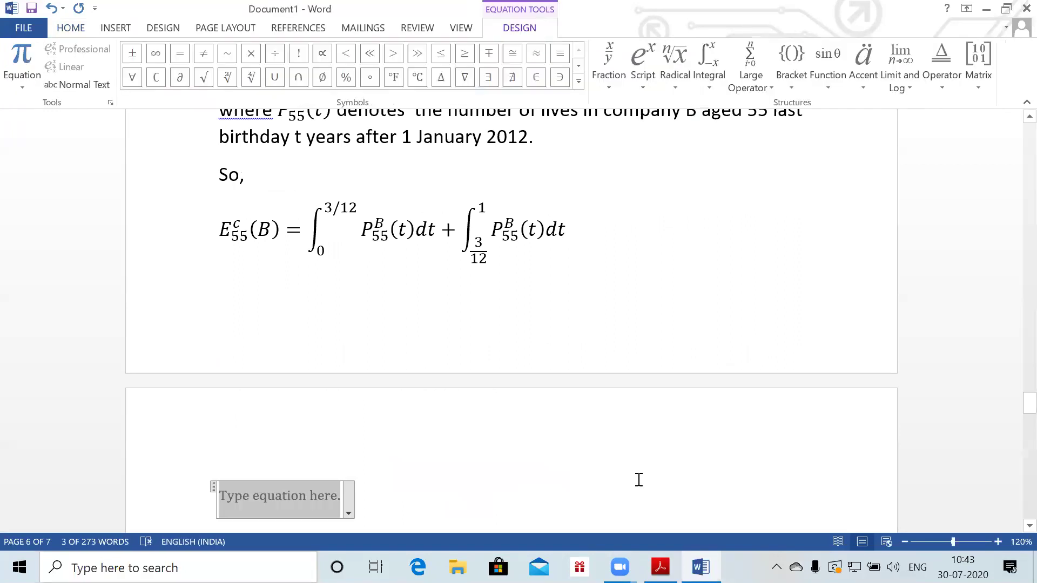
pyautogui.write('E_55 ')
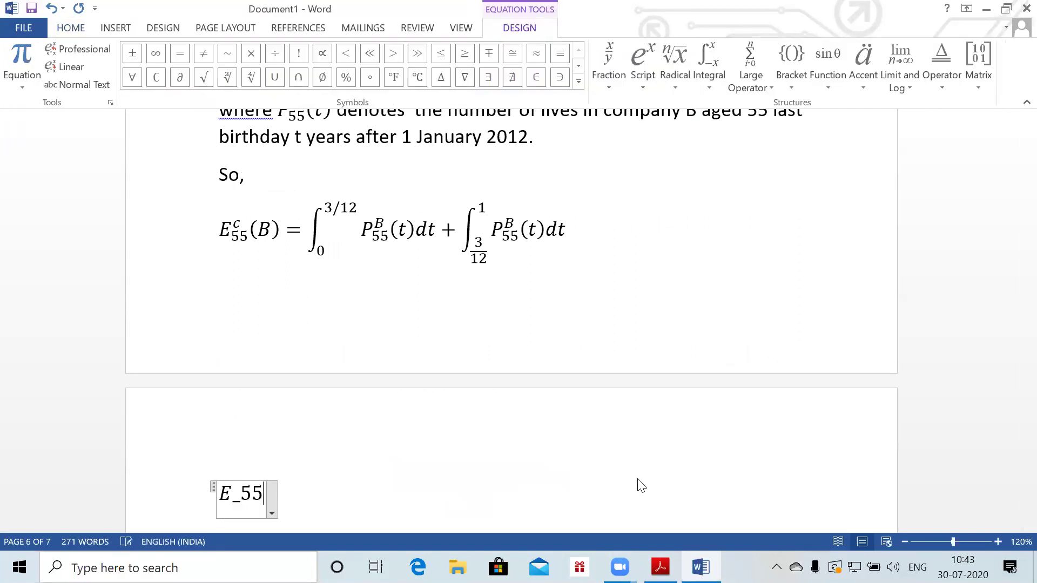
pyautogui.write('^c ')
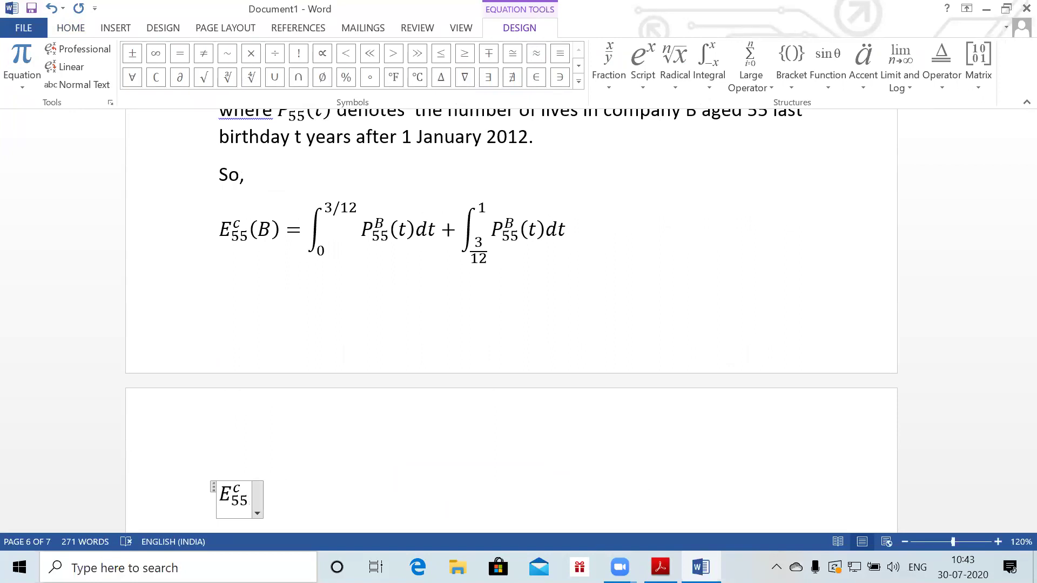
pyautogui.write('(B)=')
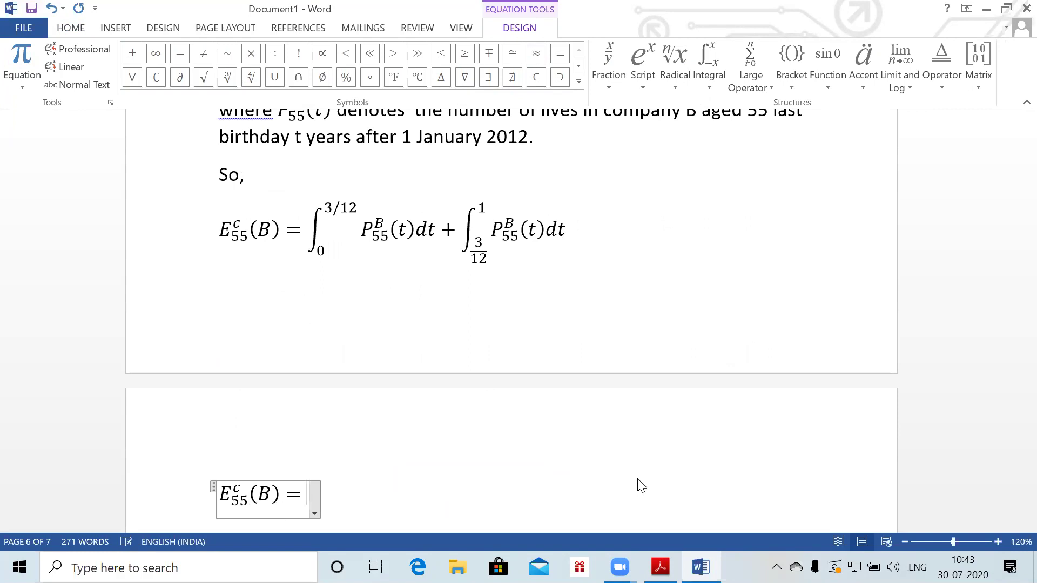
pyautogui.write('3/1')
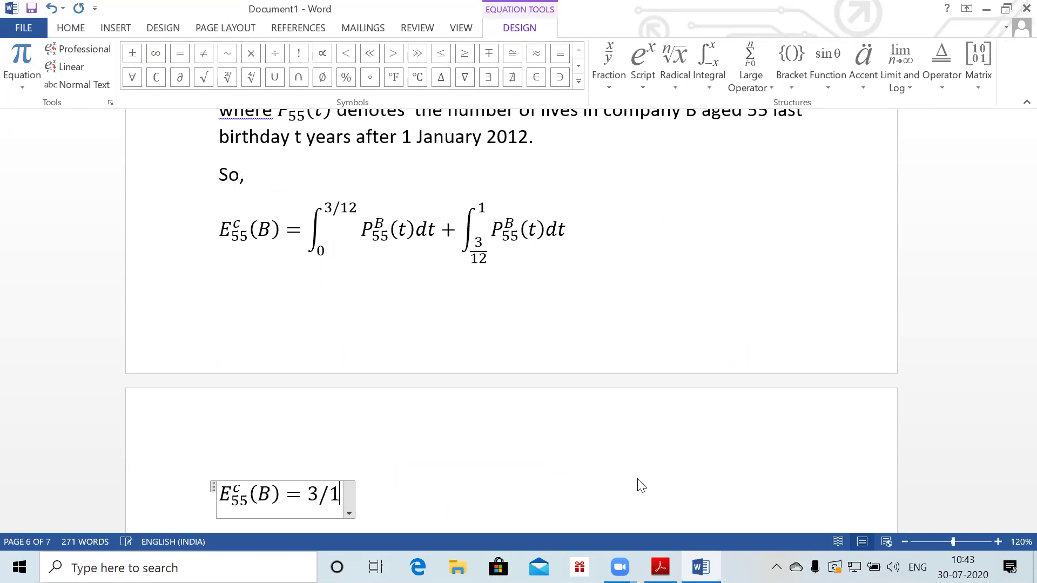
pyautogui.write('2 *1/2 ')
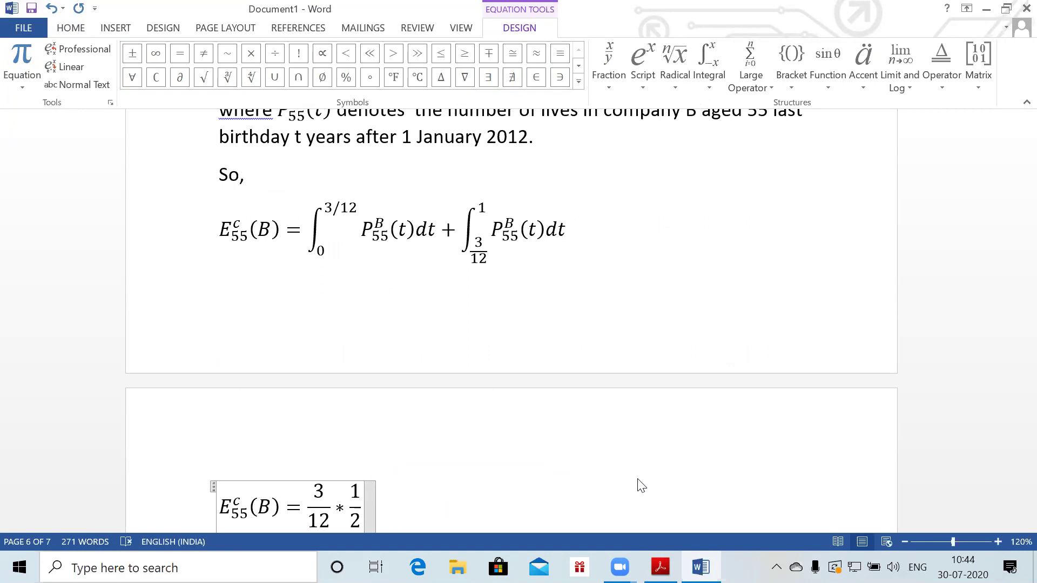
pyautogui.write('(P_')
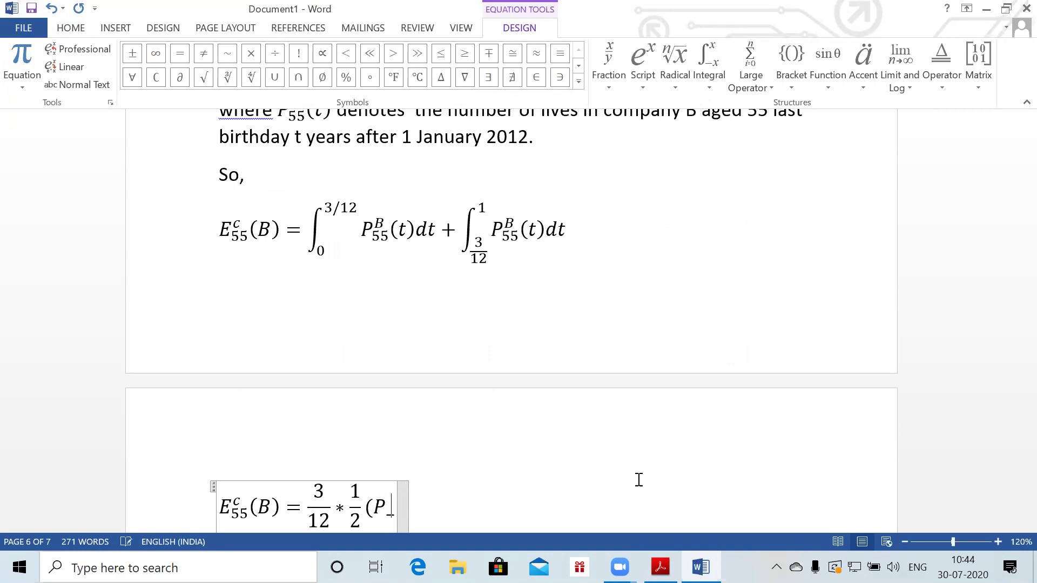
pyautogui.write('55')
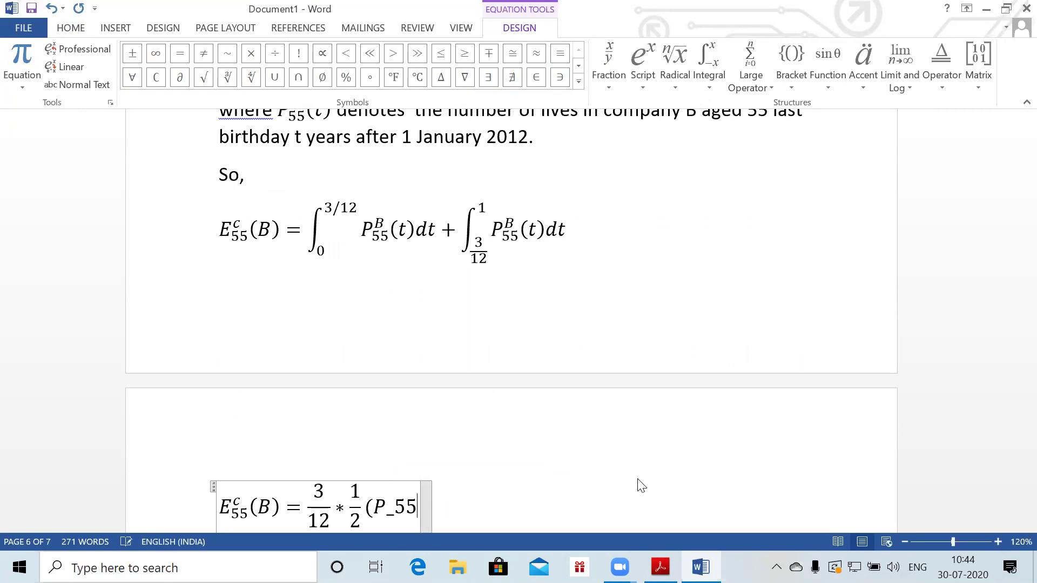
pyautogui.write('^B')
pyautogui.press('space')
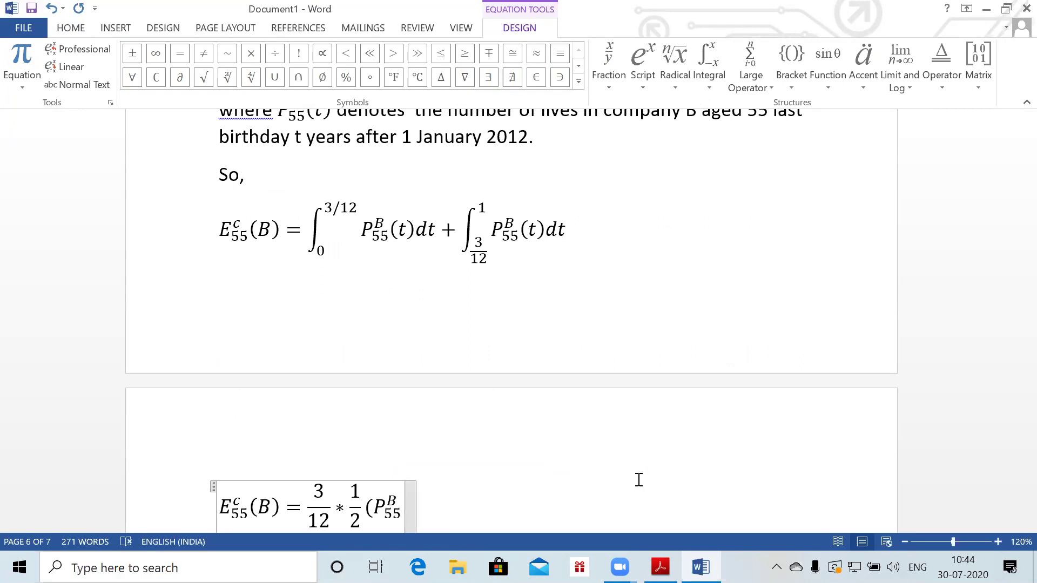
pyautogui.write('(0)')
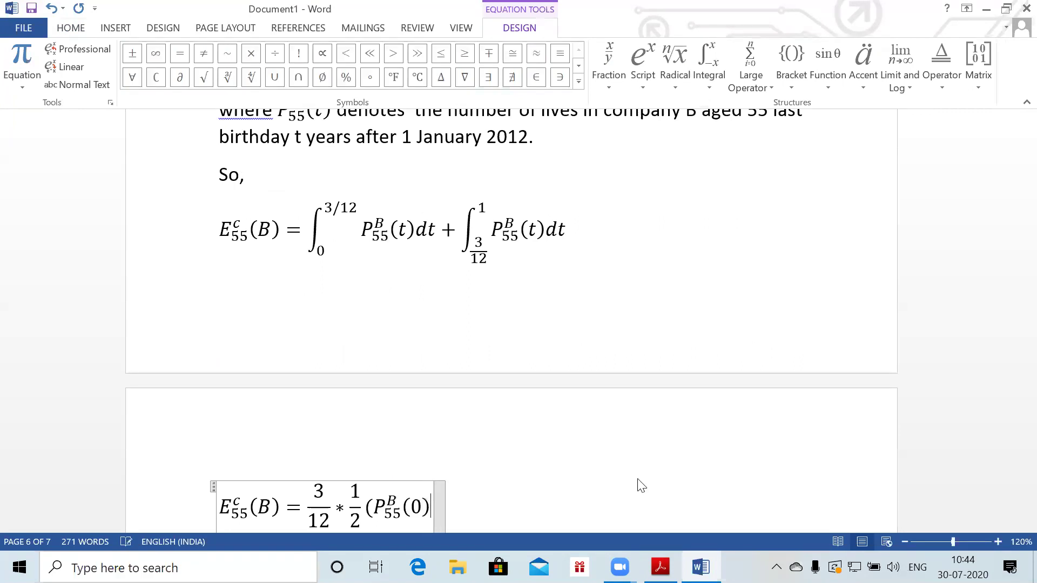
pyautogui.write(' + ')
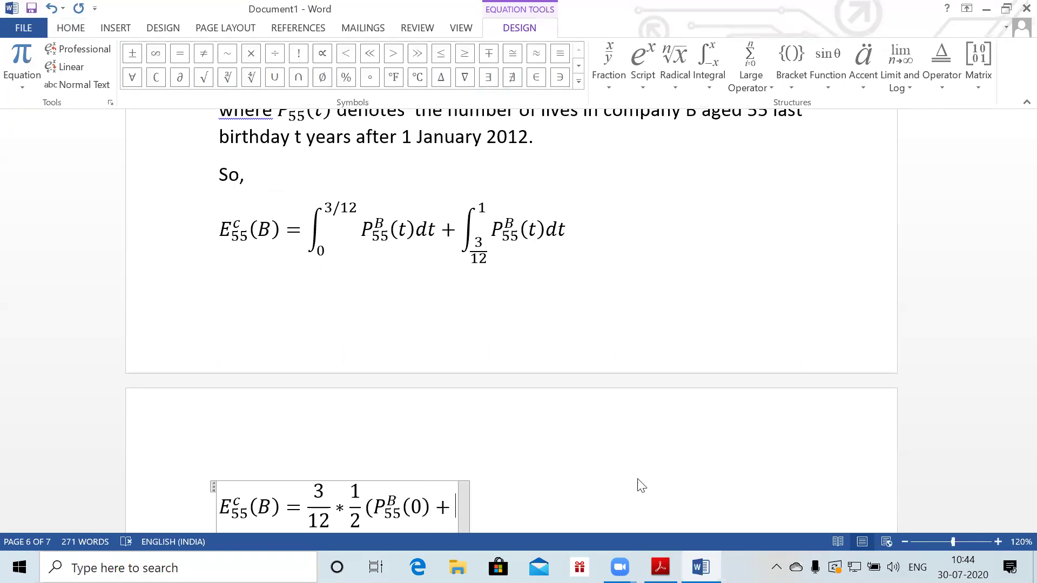
pyautogui.write('P_')
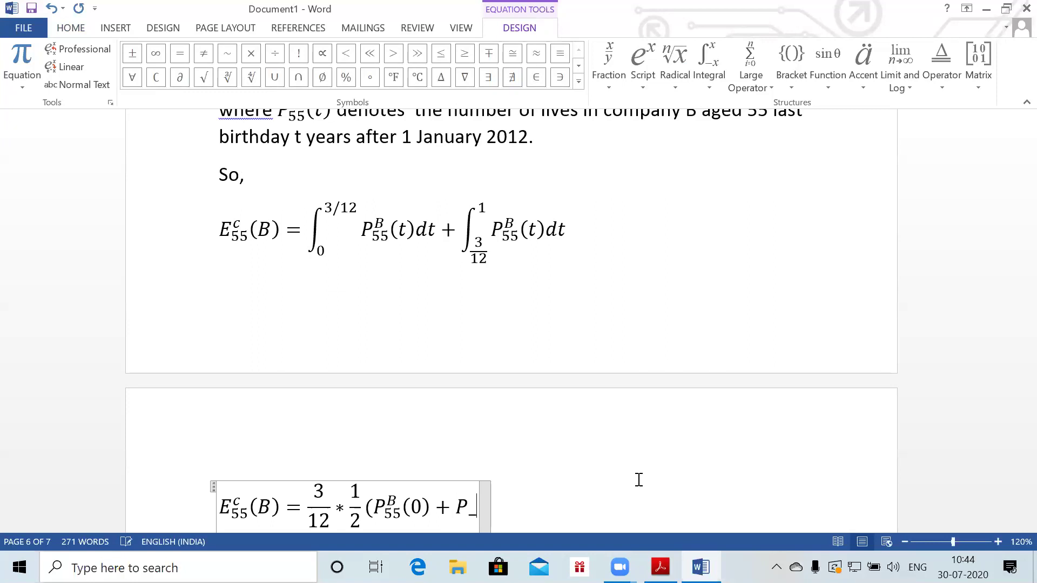
pyautogui.write('55^B ')
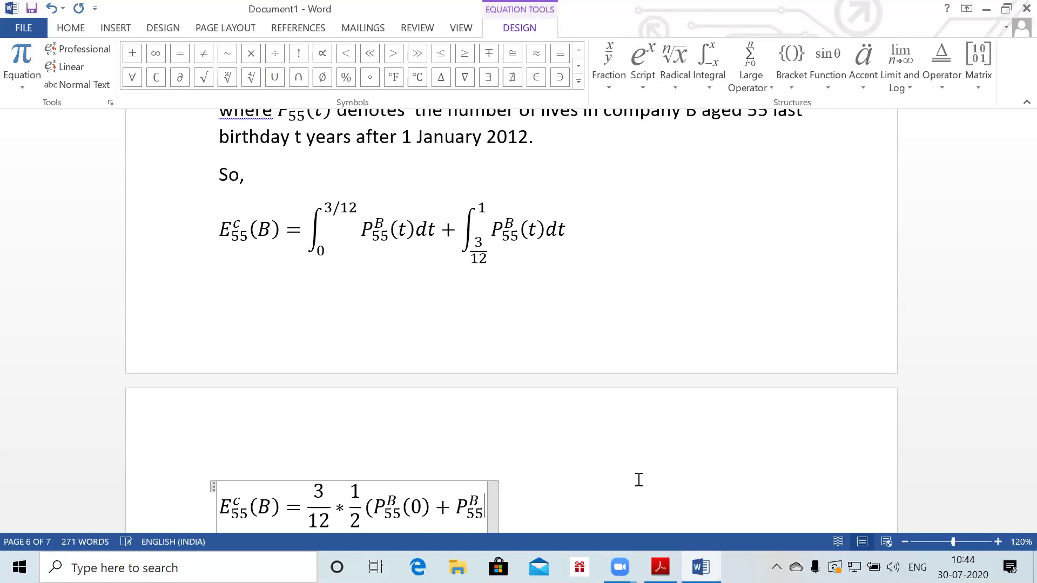
pyautogui.write('(')
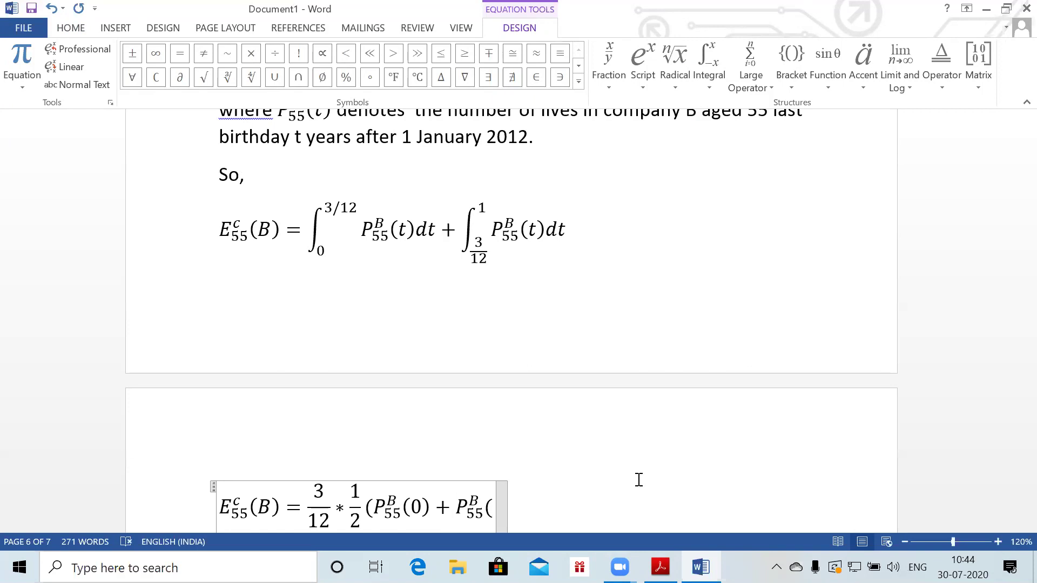
pyautogui.write('3/12')
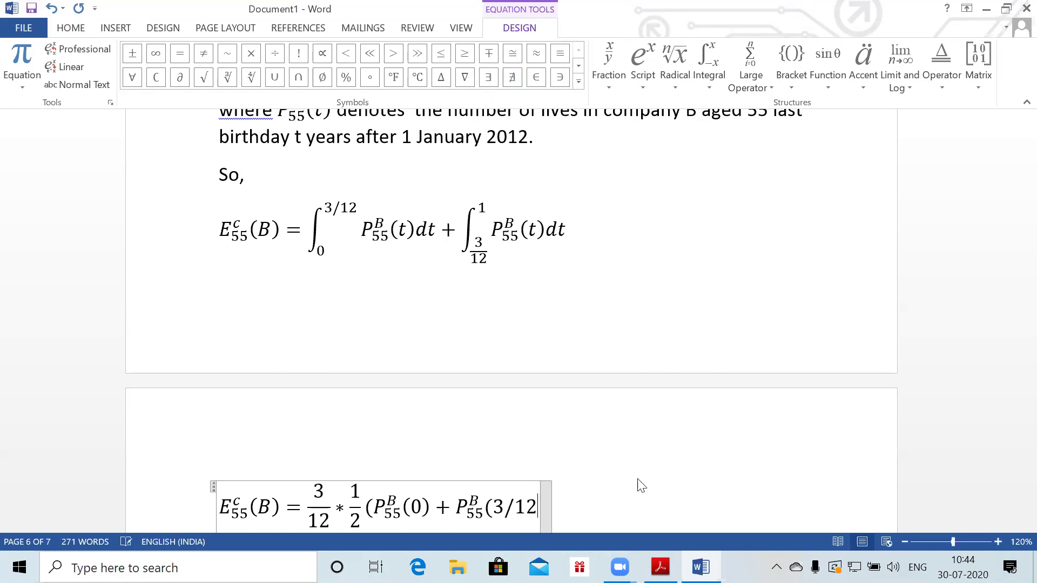
pyautogui.write(' )')
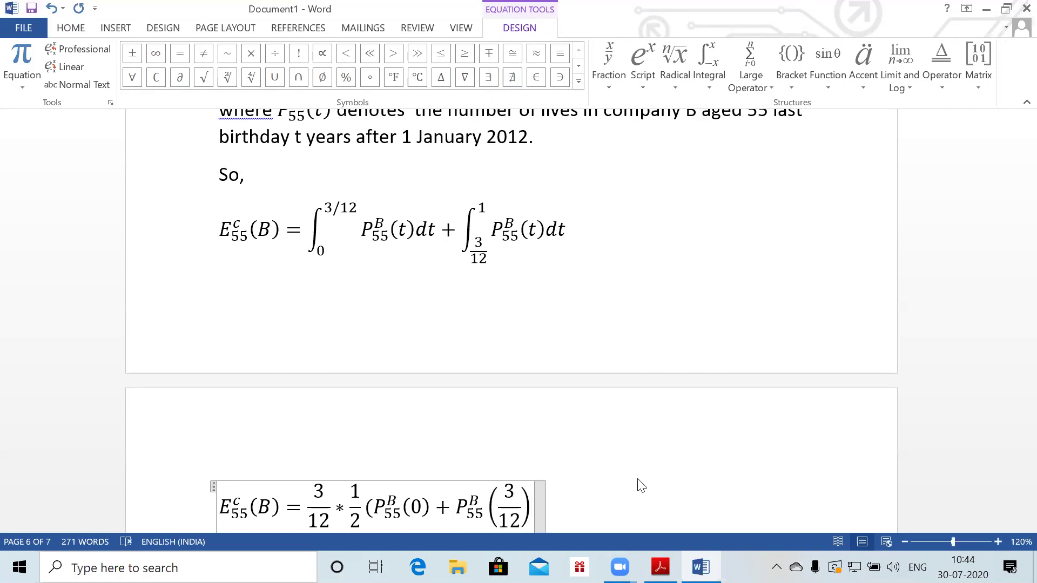
pyautogui.write(')+')
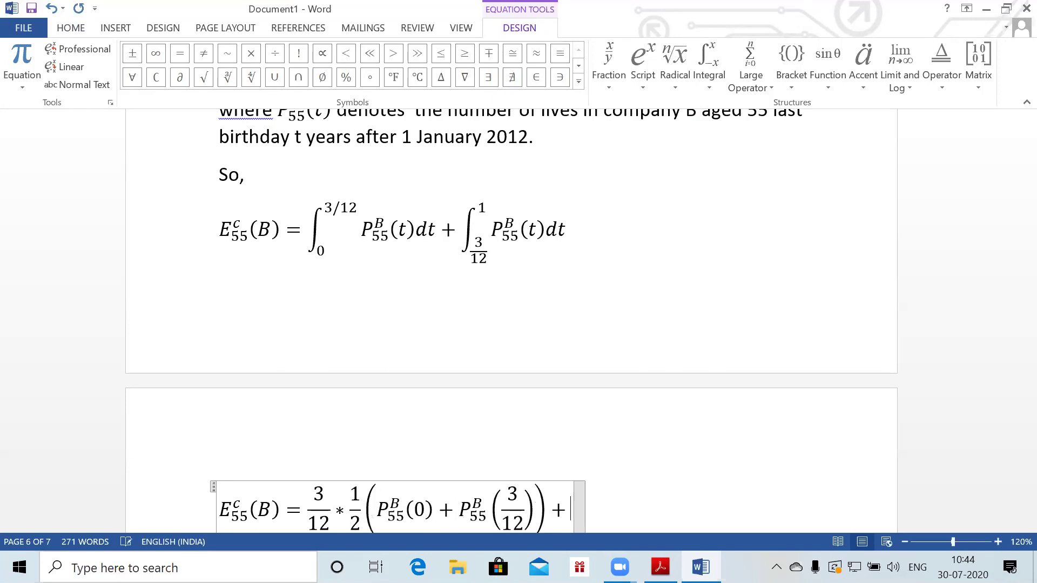
pyautogui.write('9/12')
# Extend the second term to 9/12 * 1/2 (P55B with stacked fractions
pyautogui.press('space')
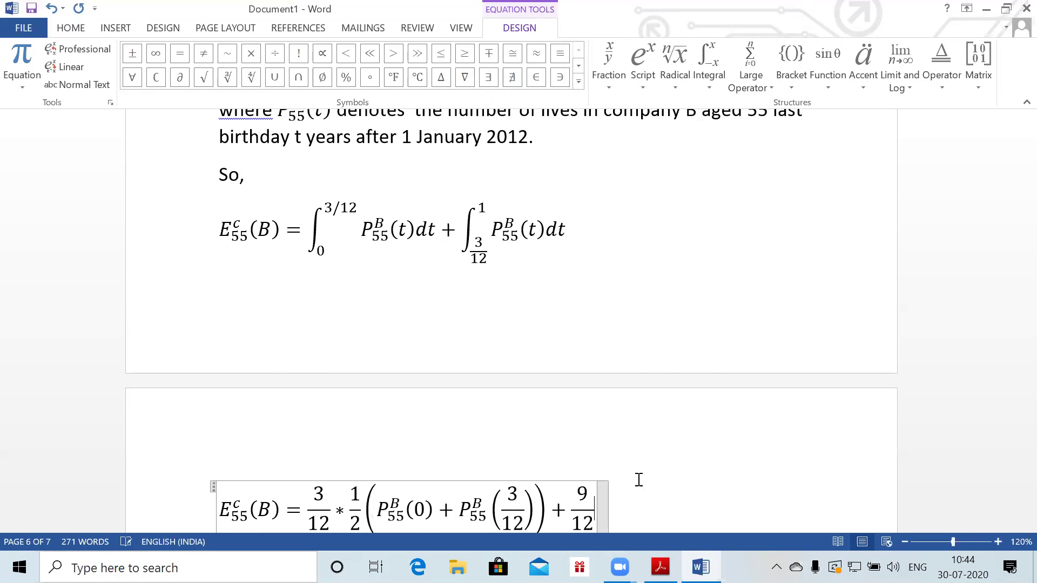
pyautogui.write('* 1/2')
pyautogui.press('space')
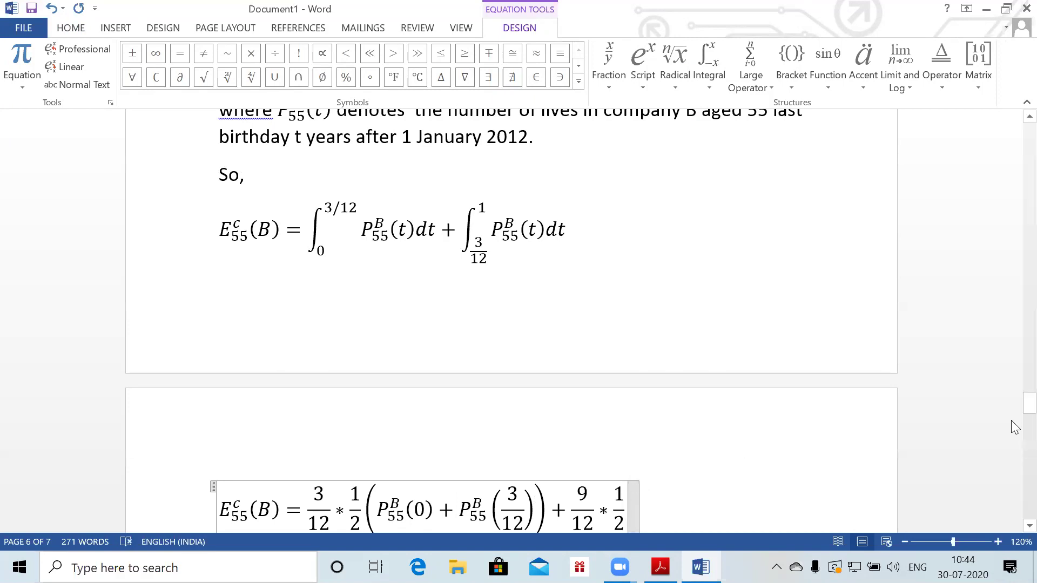
pyautogui.moveTo(1014, 403); pyautogui.dragTo(1013, 408)
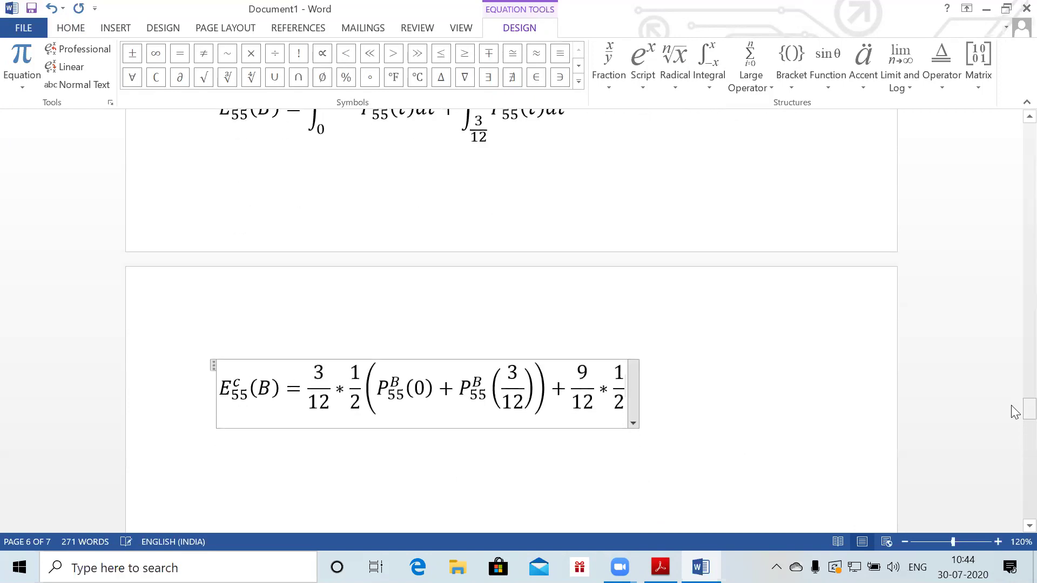
pyautogui.write('(P_%%')
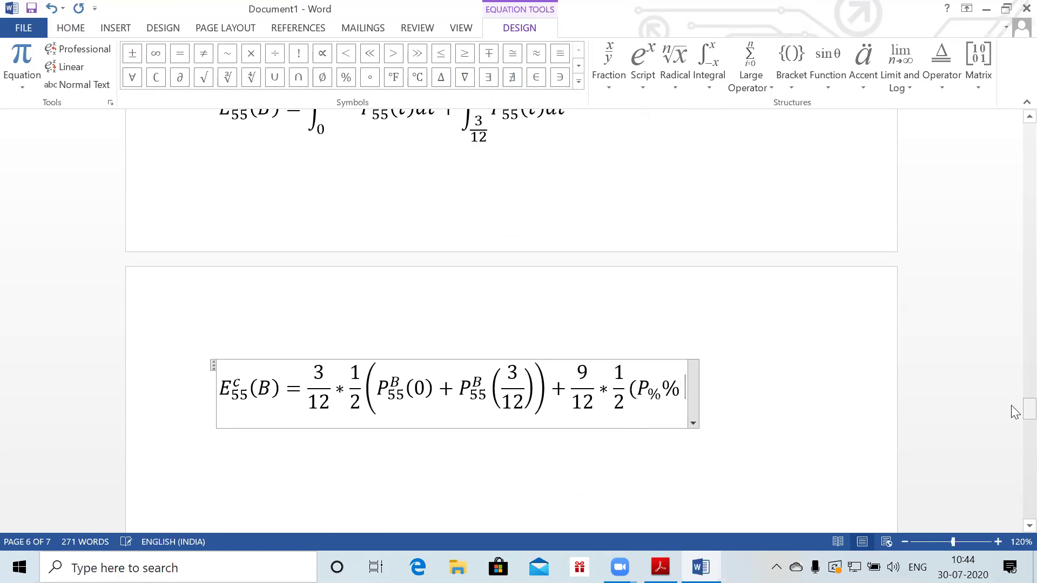
pyautogui.press('BackSpace')
pyautogui.press('BackSpace')
pyautogui.press('BackSpace')
pyautogui.write('%5')
pyautogui.press('BackSpace')
pyautogui.press('BackSpace')
pyautogui.write('55')
pyautogui.press('space')
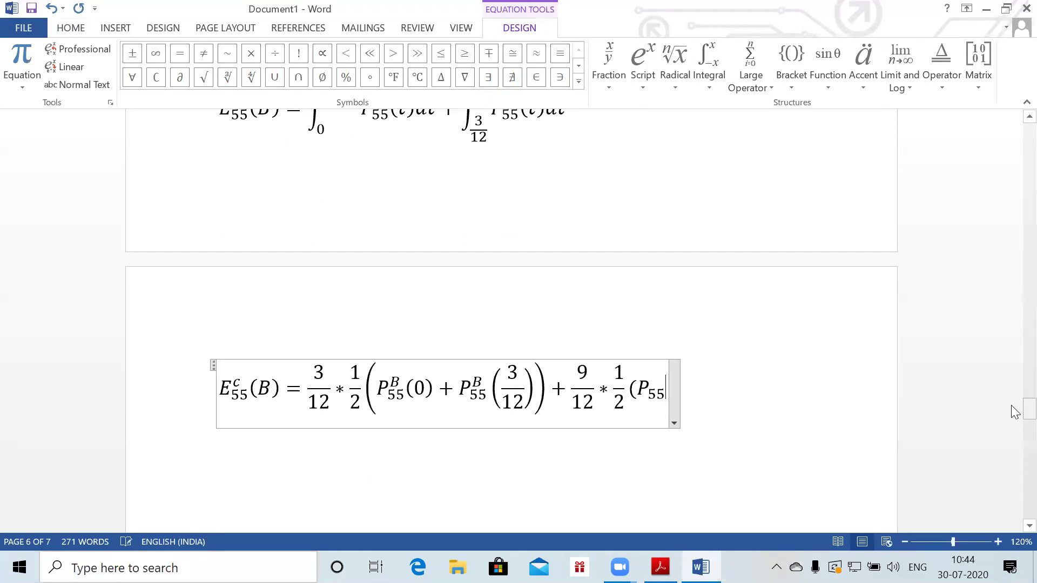
pyautogui.write('^B')
pyautogui.press('space')
# Complete the bracket with P55B(3/12) + P55B(3/12) + P55B(1)
pyautogui.write('(3')
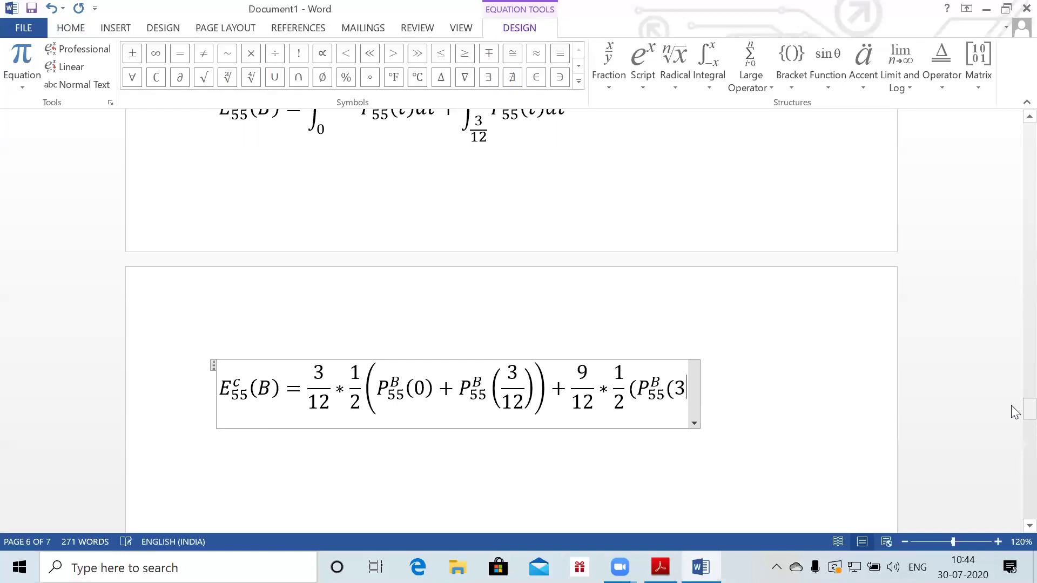
pyautogui.write('/2')
pyautogui.press('BackSpace')
pyautogui.write('12)')
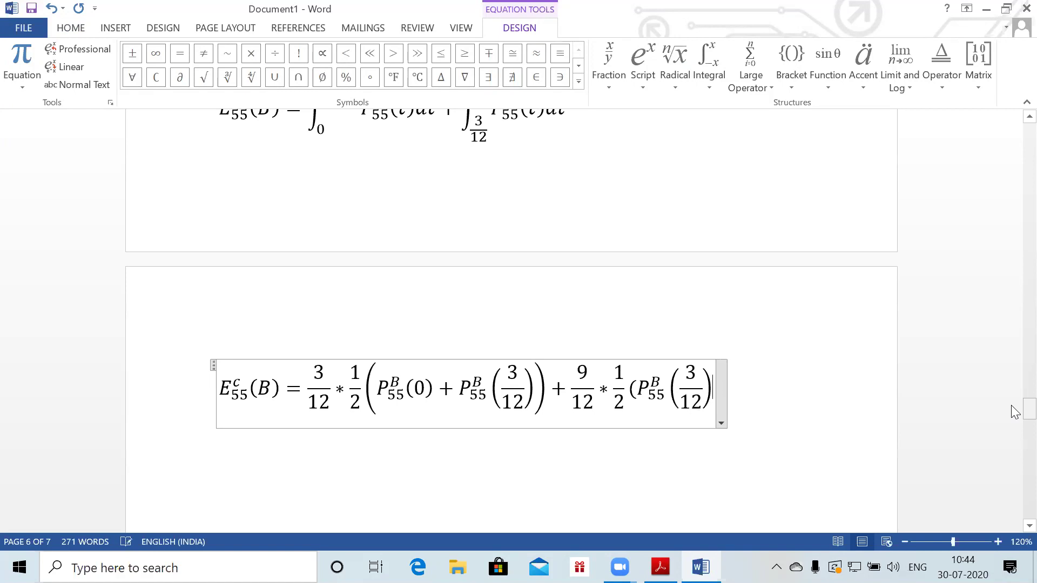
pyautogui.write('+P_%%')
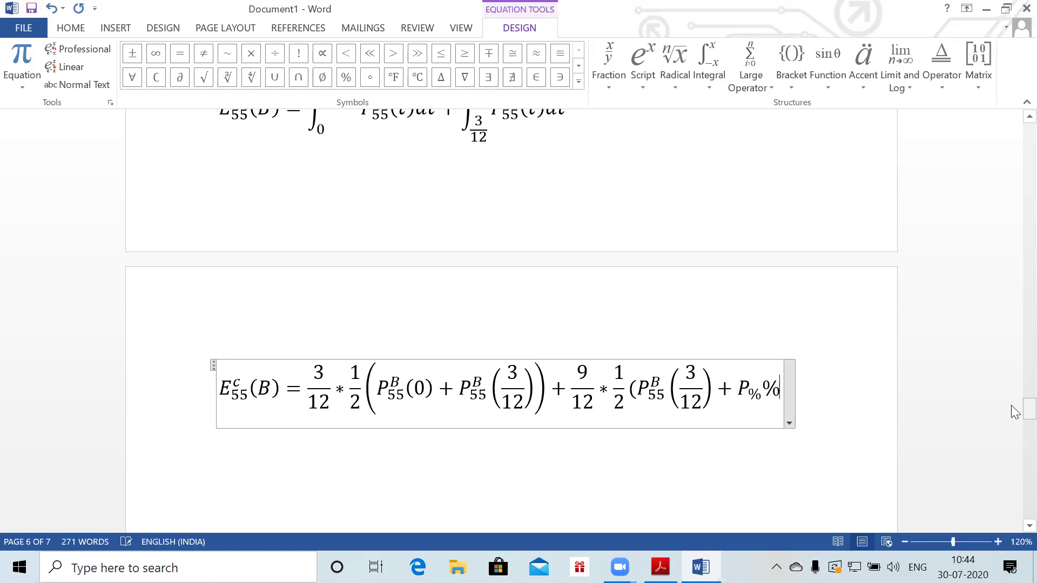
pyautogui.press('BackSpace')
pyautogui.press('BackSpace')
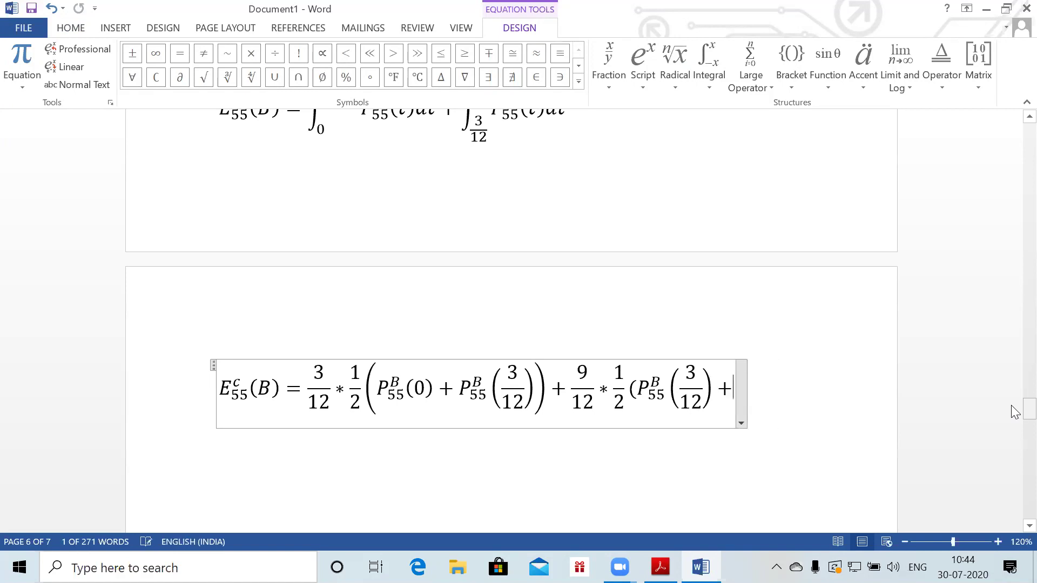
pyautogui.write('P_%%')
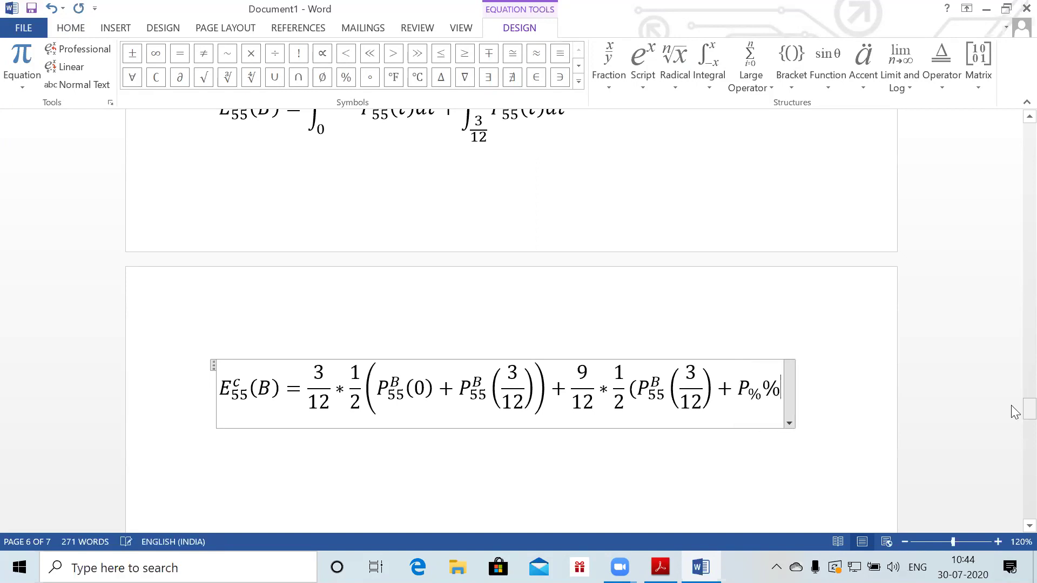
pyautogui.press('BackSpace')
pyautogui.press('BackSpace')
pyautogui.press('BackSpace')
pyautogui.write('P_55^')
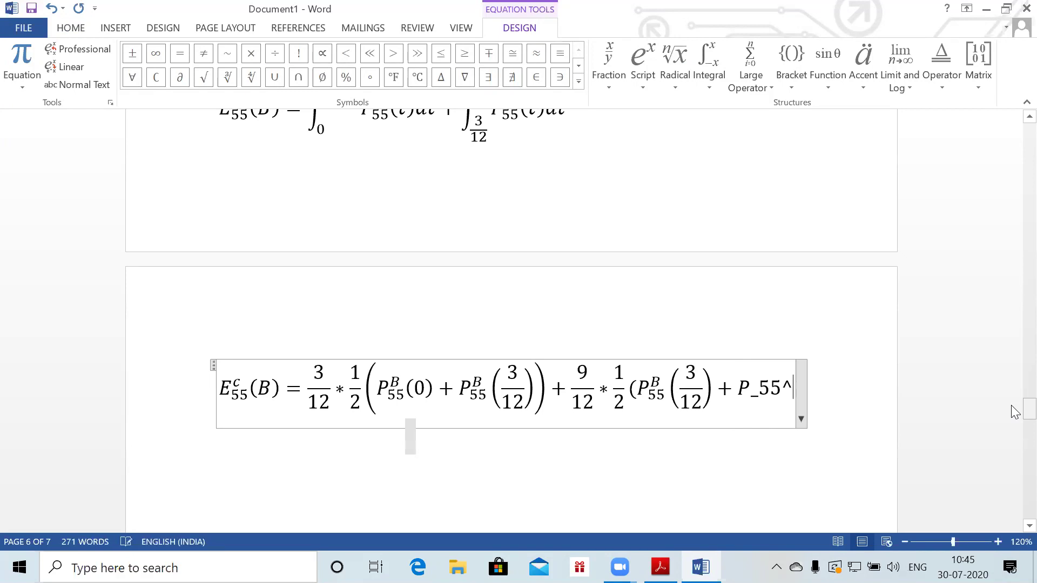
pyautogui.write('B (3/12')
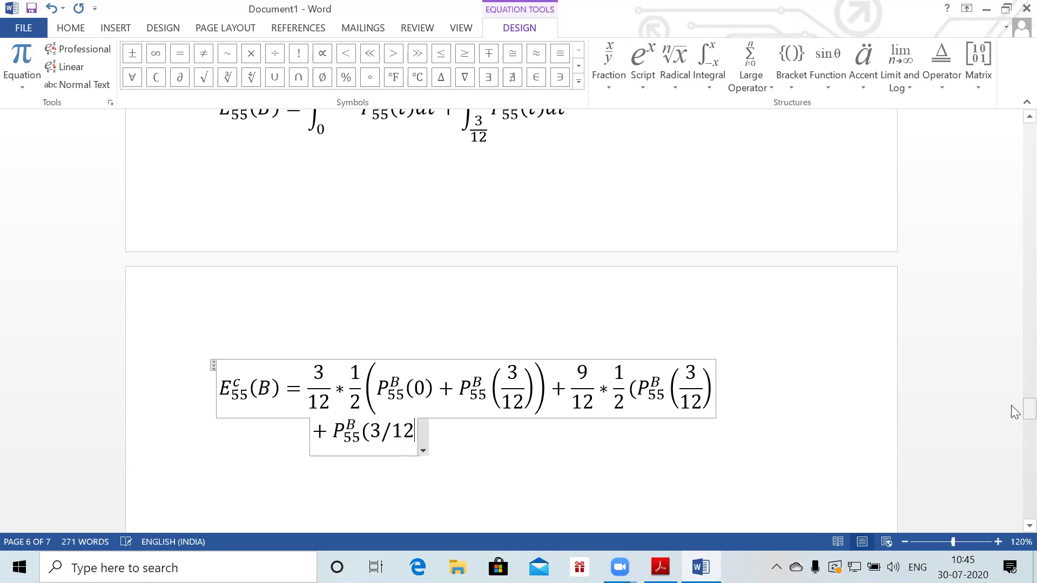
pyautogui.write(')')
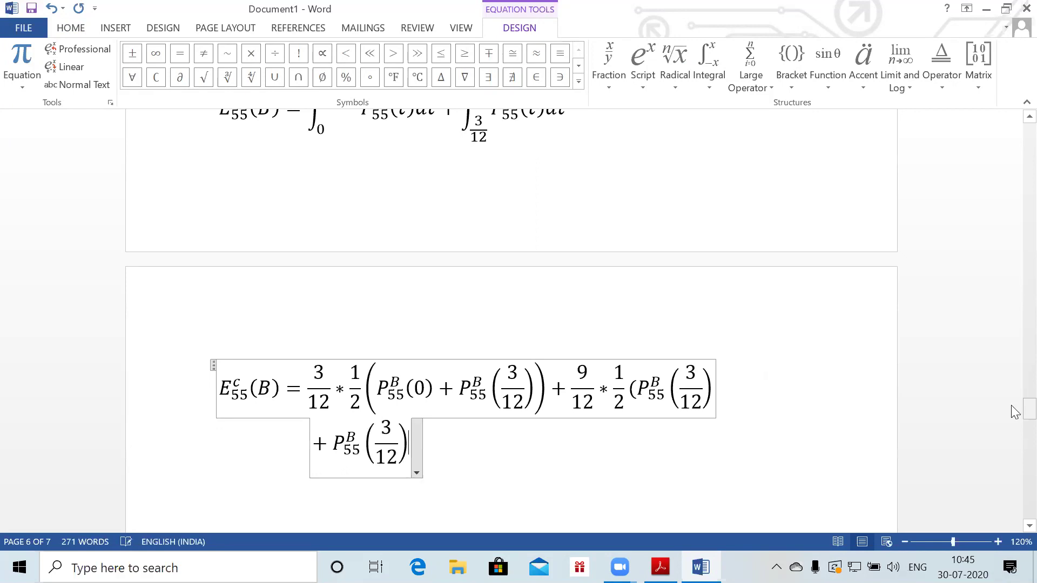
pyautogui.write(' +P_55 ')
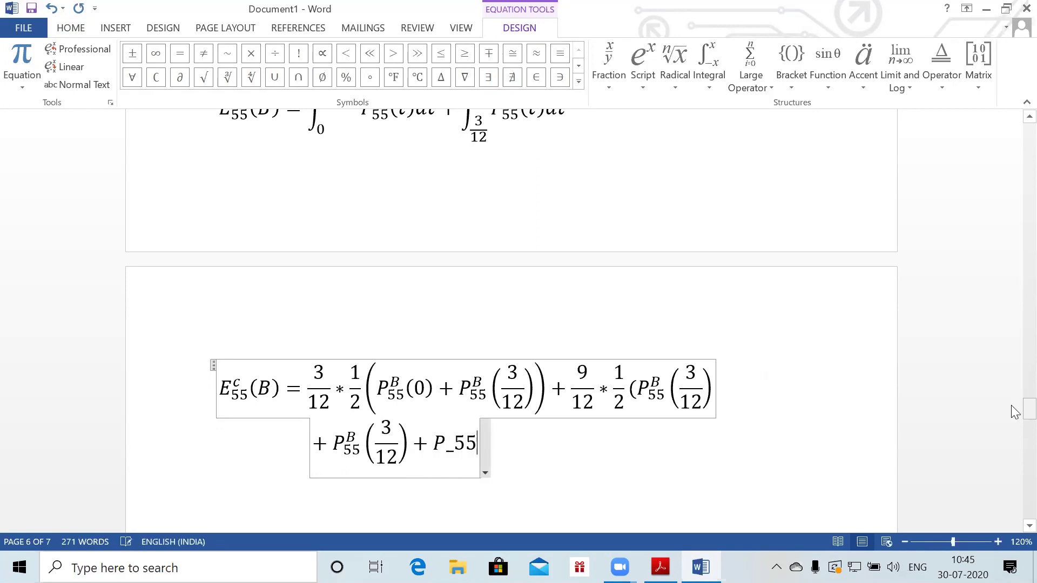
pyautogui.write('^B')
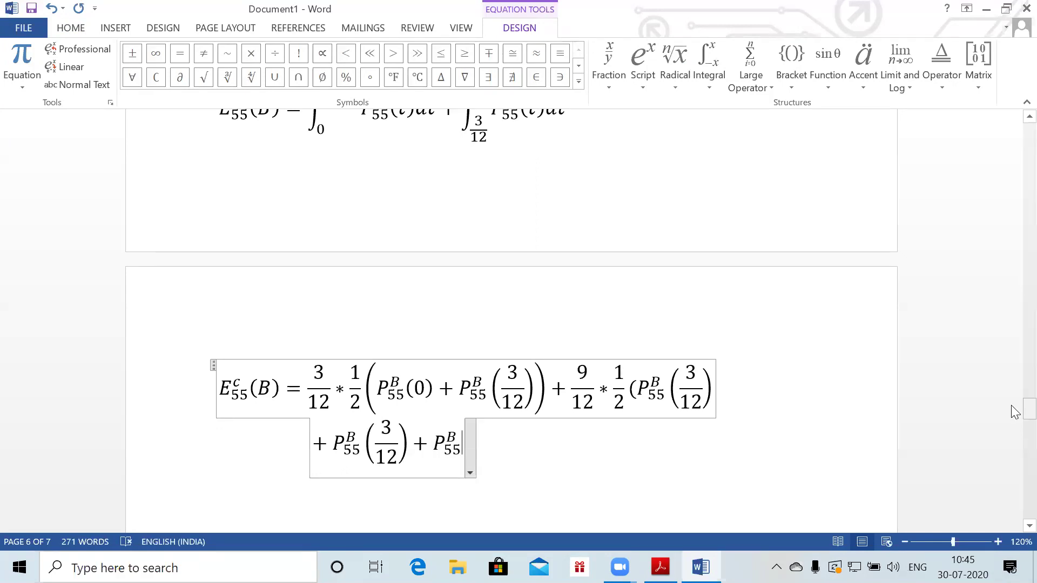
pyautogui.write('(1')
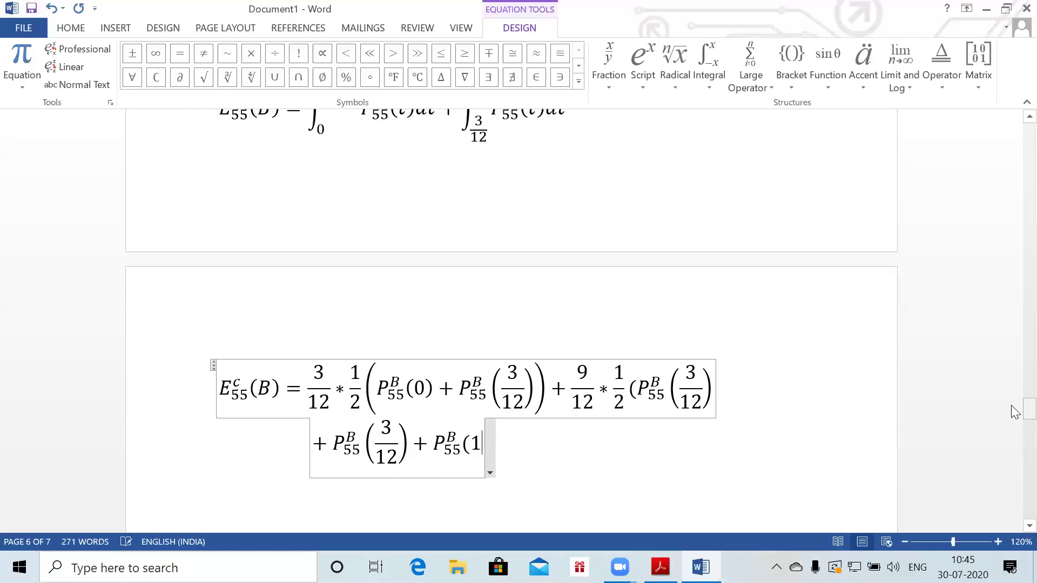
pyautogui.write('))')
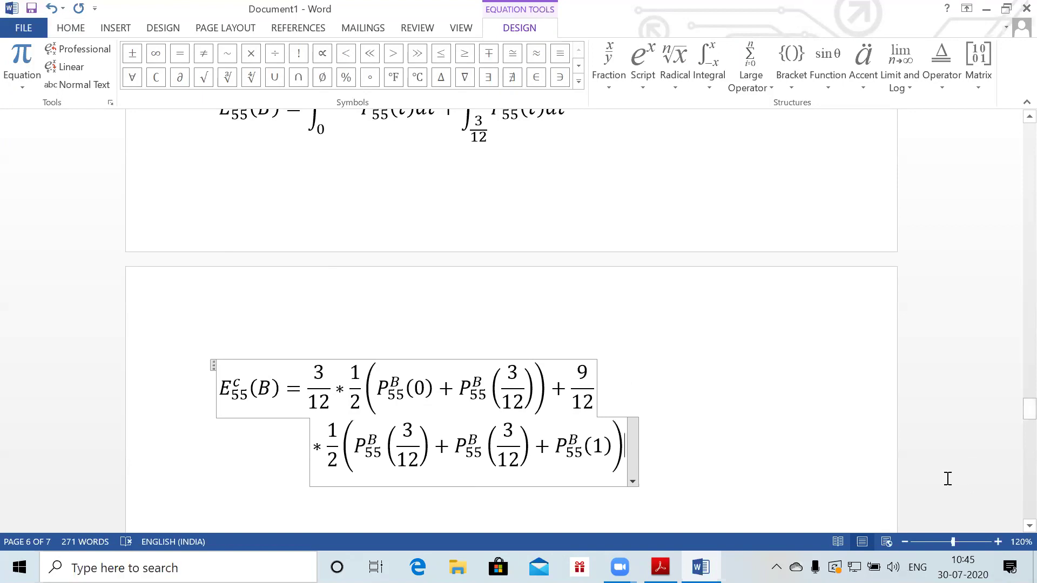
# Add the equation P55B(3/12) = 1300 on a new line below
pyautogui.press('Return')
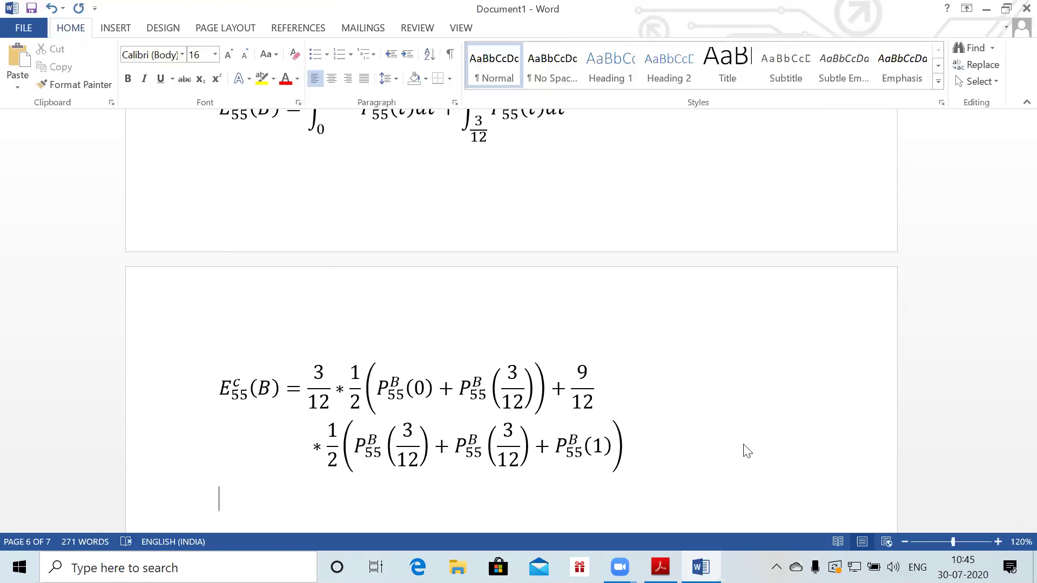
pyautogui.hotkey('alt', '=')
pyautogui.scroll(-3, 1014, 431)
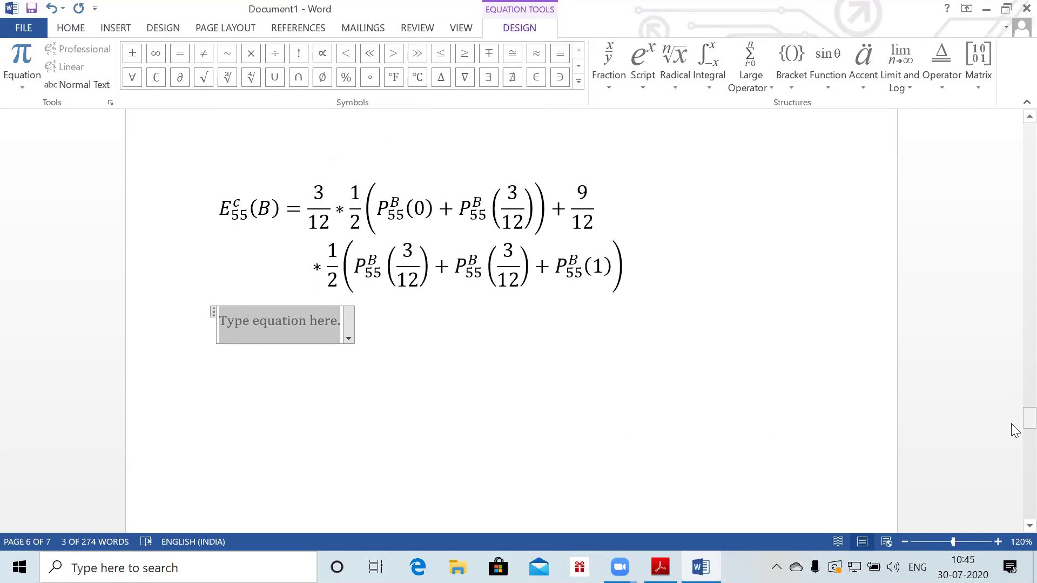
pyautogui.write('P_55')
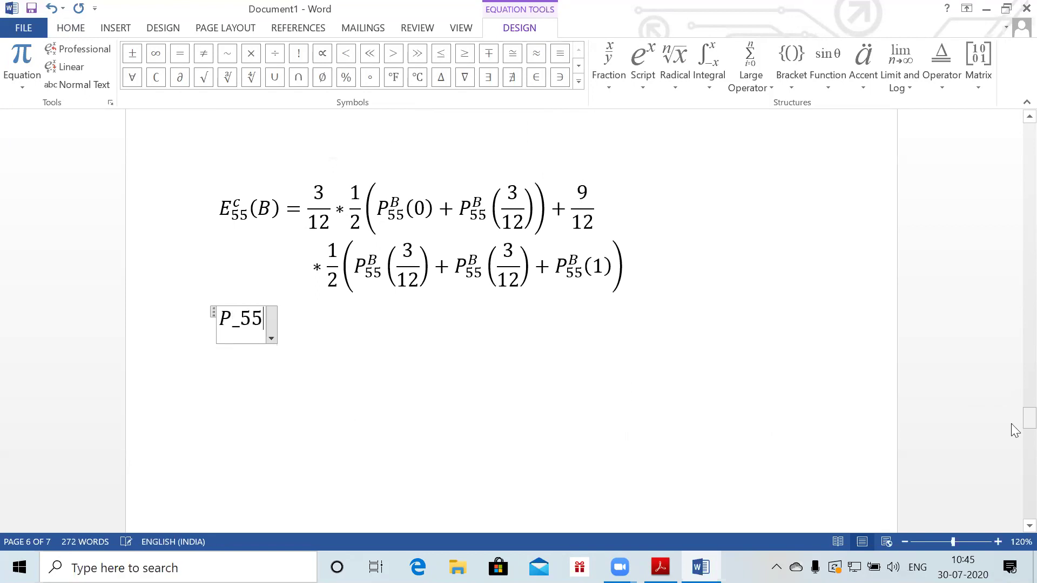
pyautogui.write('^B ')
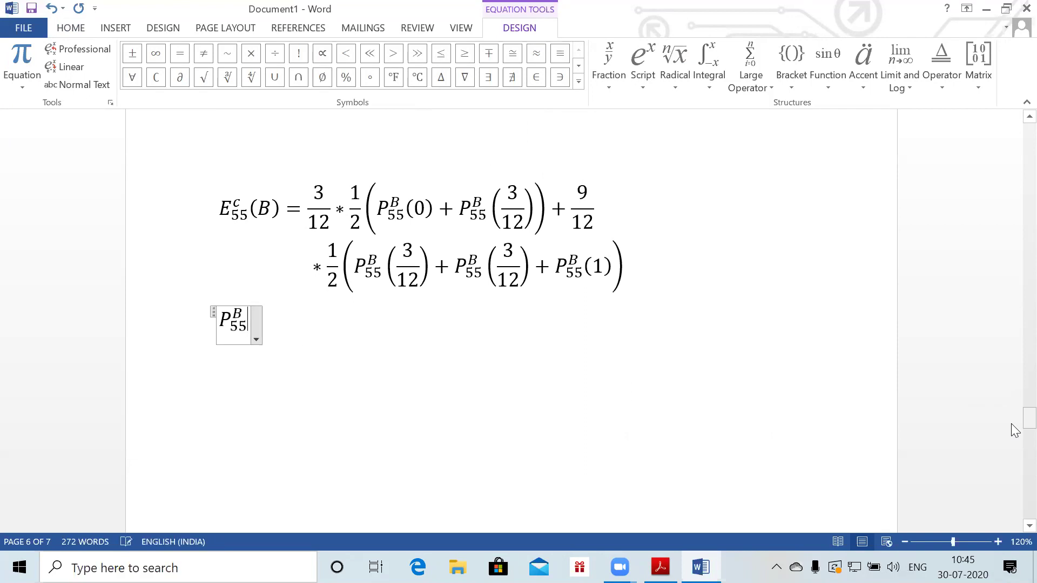
pyautogui.write('(3/12')
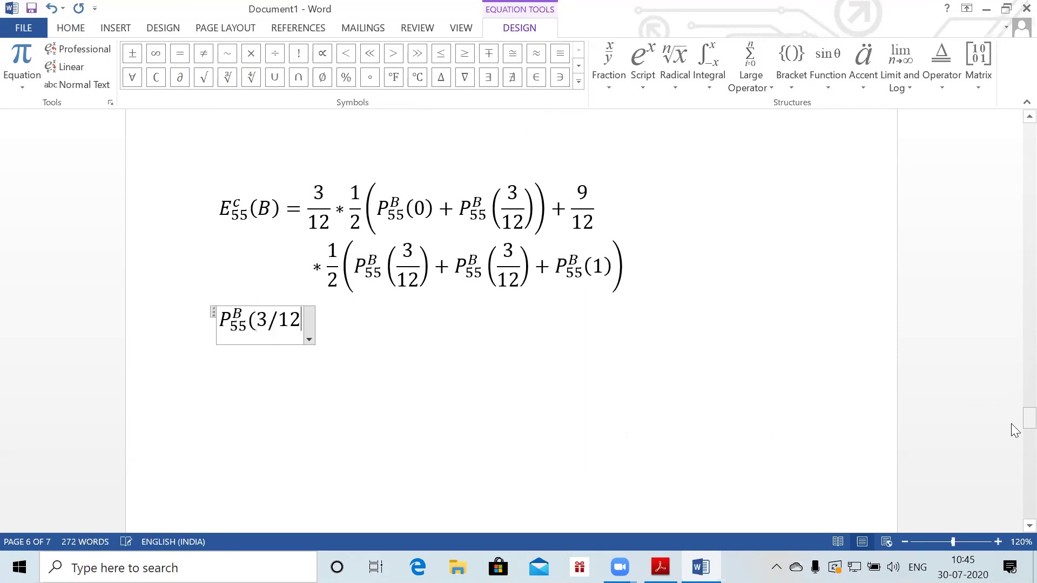
pyautogui.write(') = ')
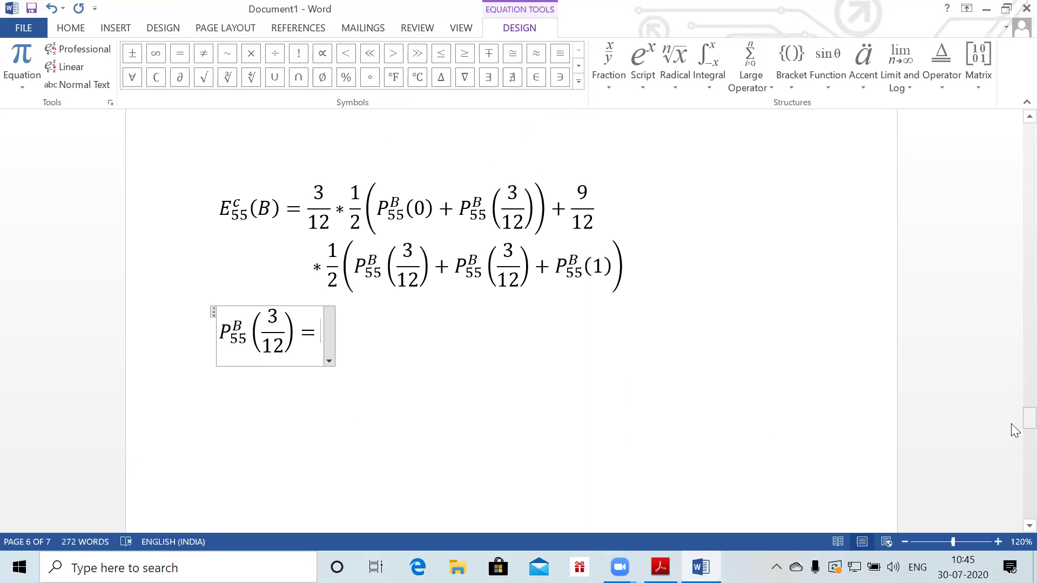
pyautogui.write('1300')
pyautogui.press('Right')
pyautogui.press('Return')
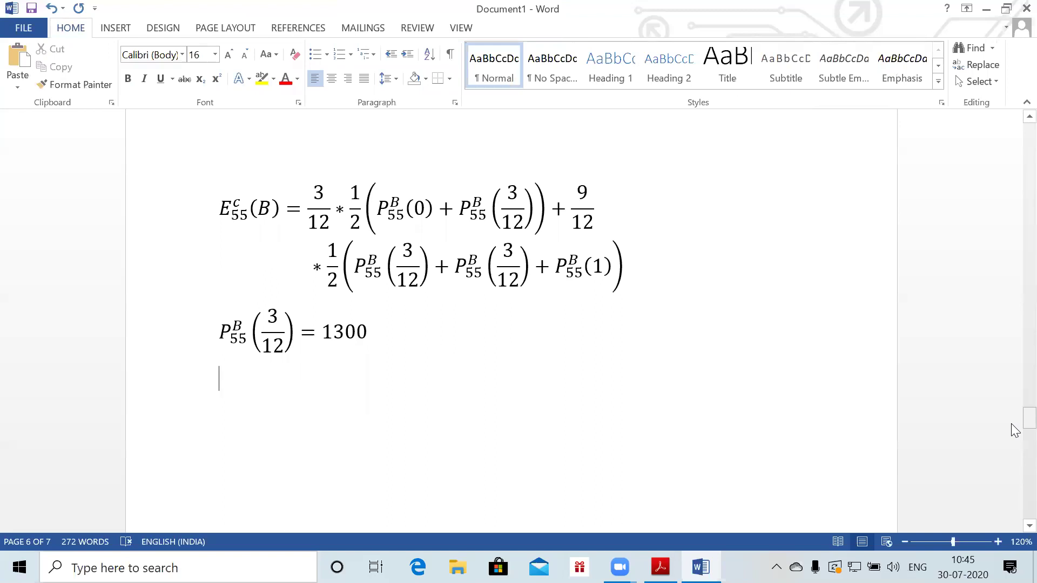
pyautogui.hotkey('alt', '=')
# Enter P55B(0) = 1/4 * 1190 + 3/4 * 1300 = 1272.5 and add an empty line
pyautogui.write('P_55')
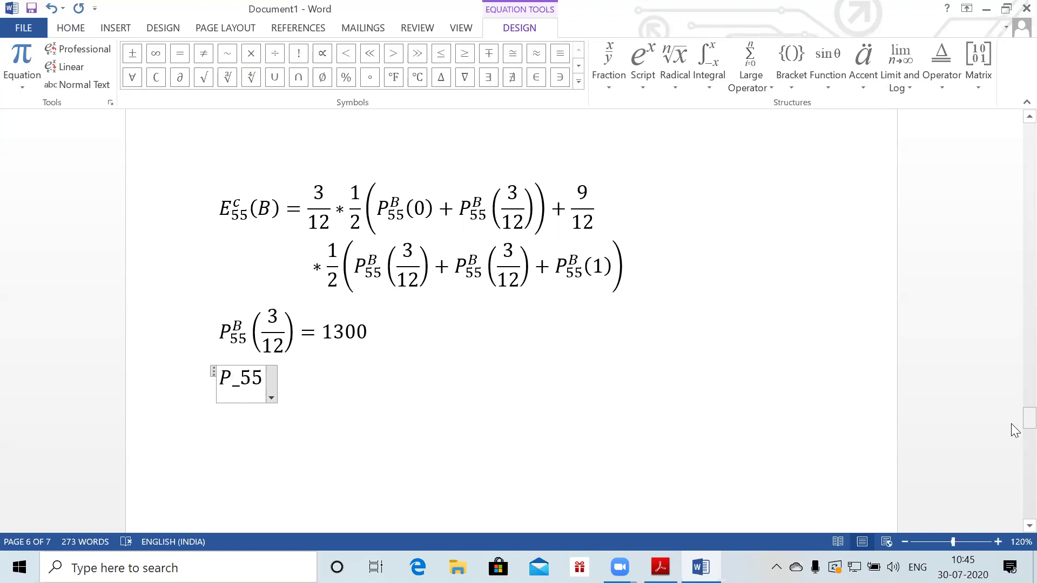
pyautogui.write('^B (')
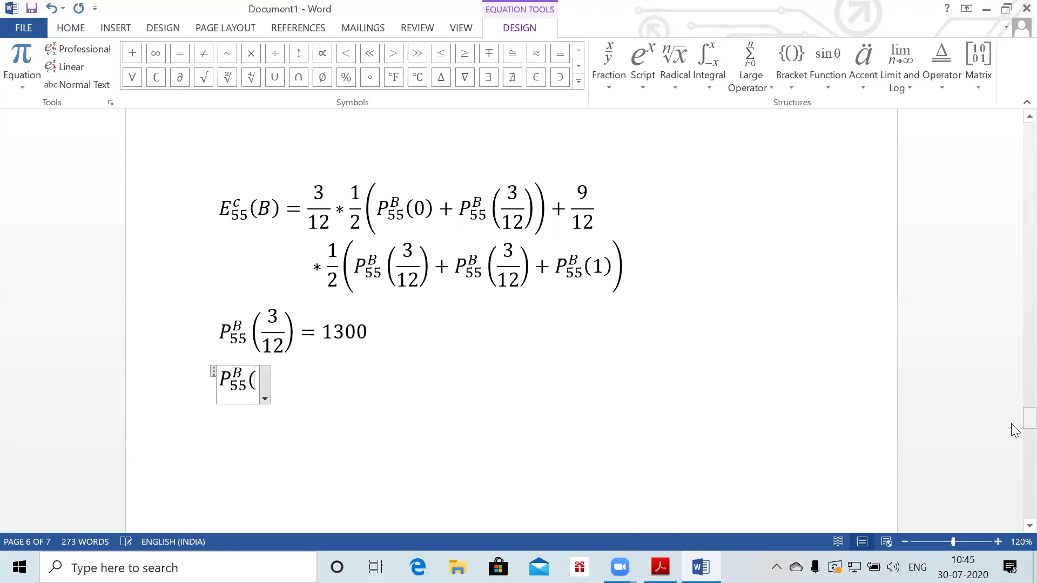
pyautogui.write('0)=1/4 ')
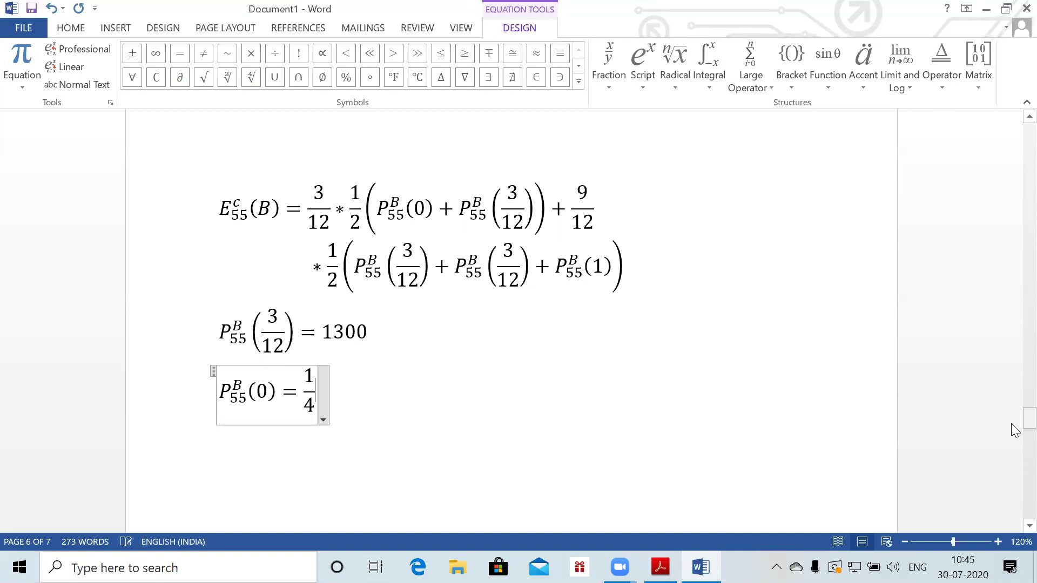
pyautogui.write('*119')
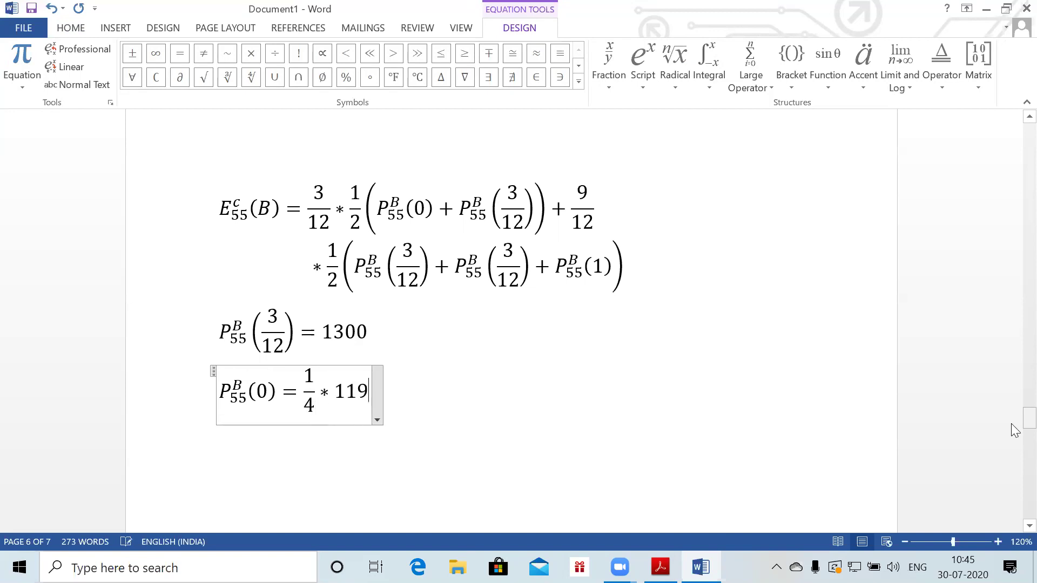
pyautogui.write('0+3/4 ')
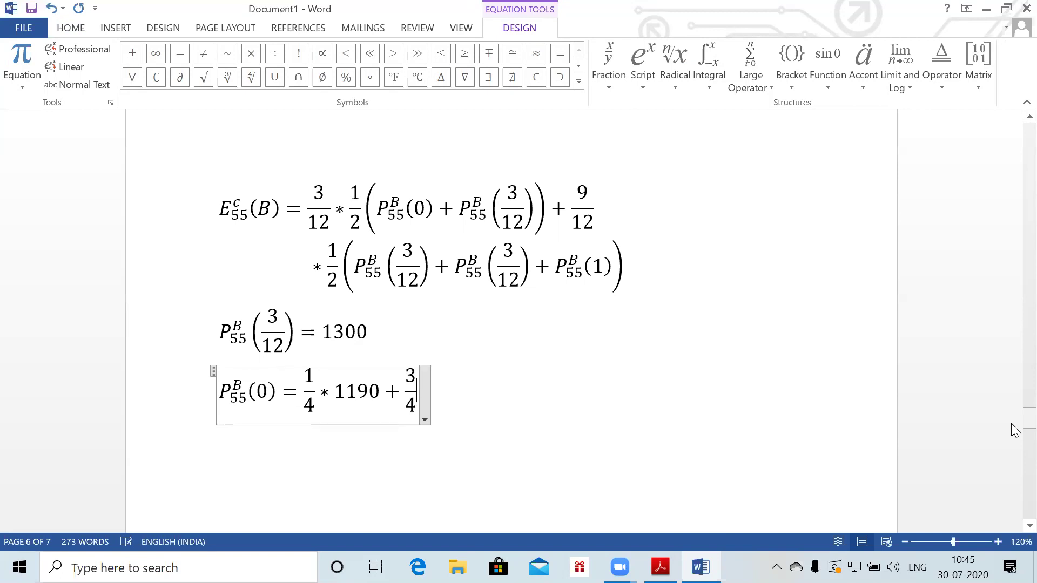
pyautogui.write('*1300=')
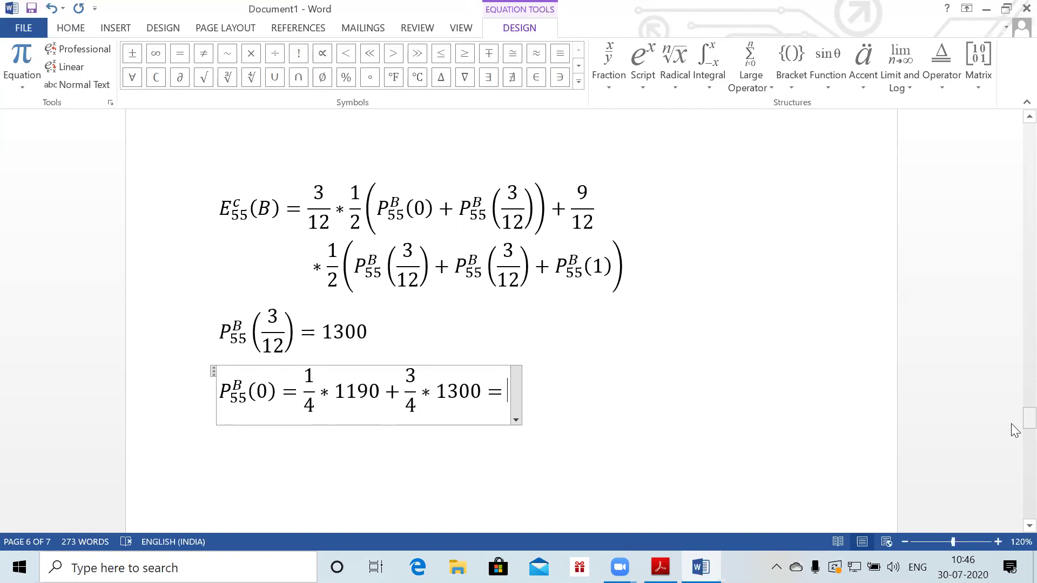
pyautogui.write('1272.')
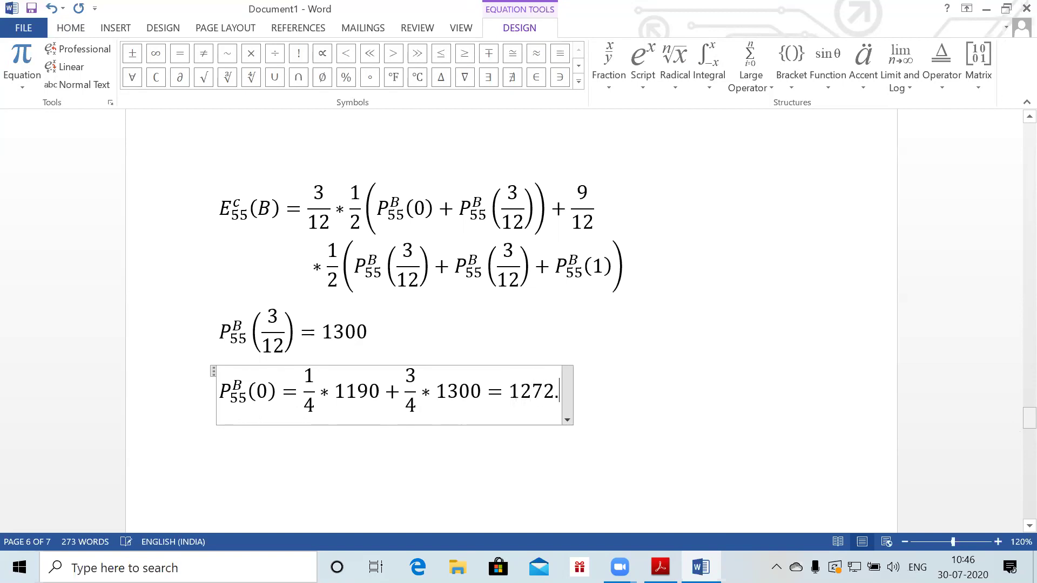
pyautogui.write('5')
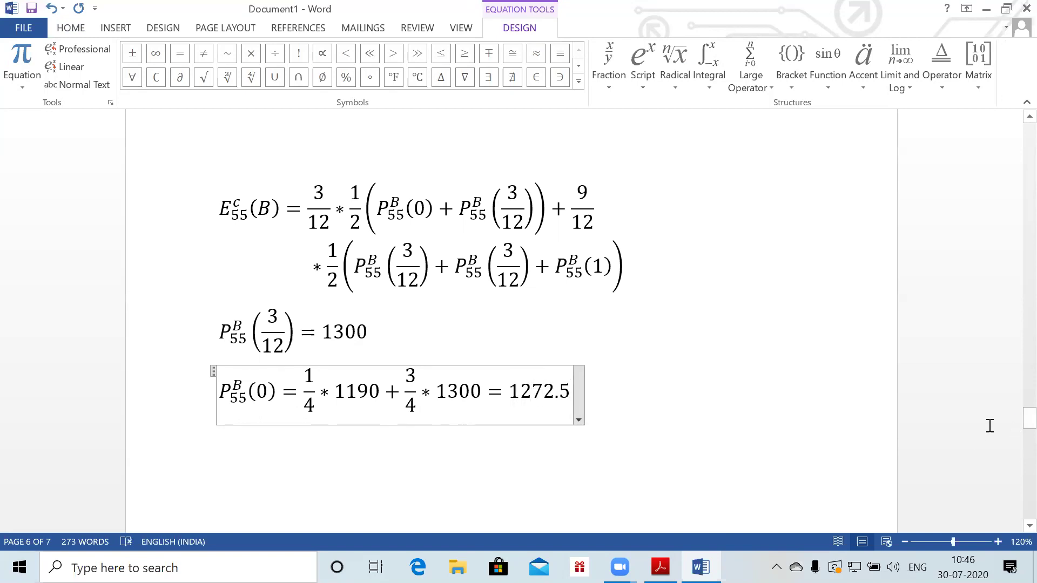
pyautogui.click(726, 399)
pyautogui.press('Return')
pyautogui.press('Return')
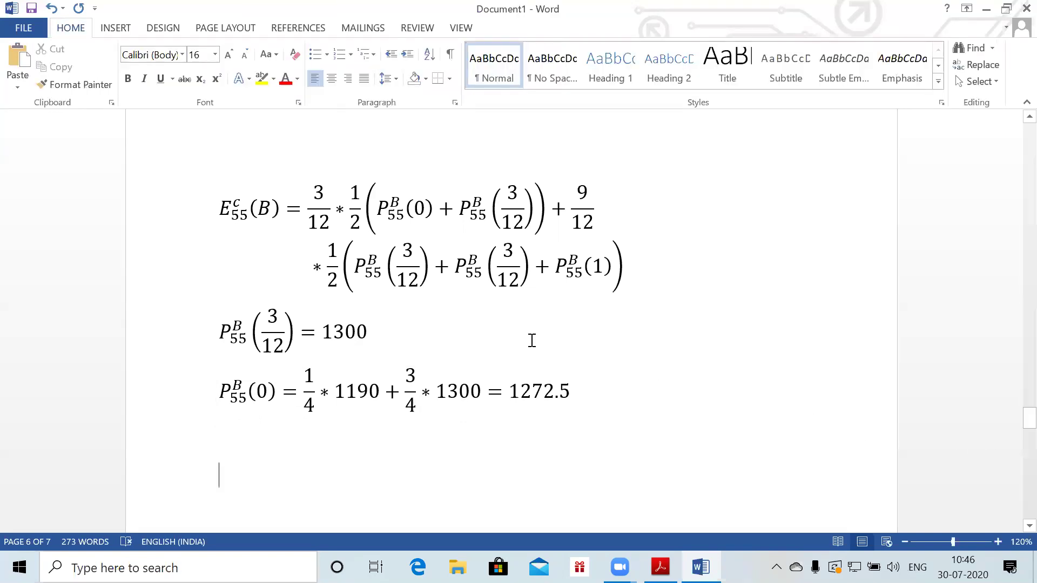
# Delete the duplicate 'P55B(3/12) +', leaving 9/12 * 1/2(P55B(3/12) + P55B(1))
pyautogui.moveTo(425, 258)
pyautogui.mouseDown()
pyautogui.moveTo(454, 270)
pyautogui.moveTo(354, 267)
pyautogui.mouseUp()
pyautogui.click(454, 270)
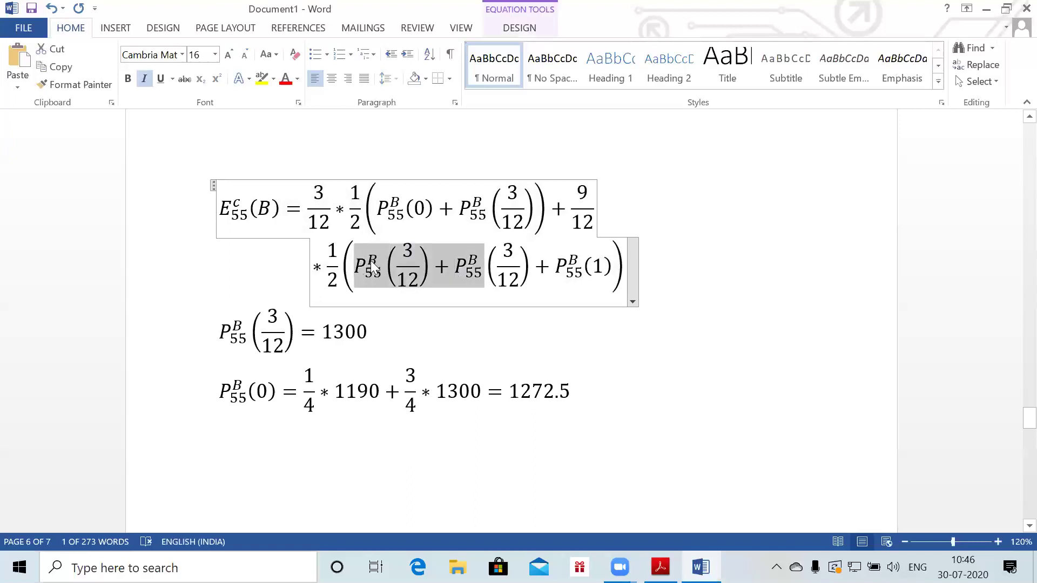
pyautogui.press('Delete')
pyautogui.click(612, 265)
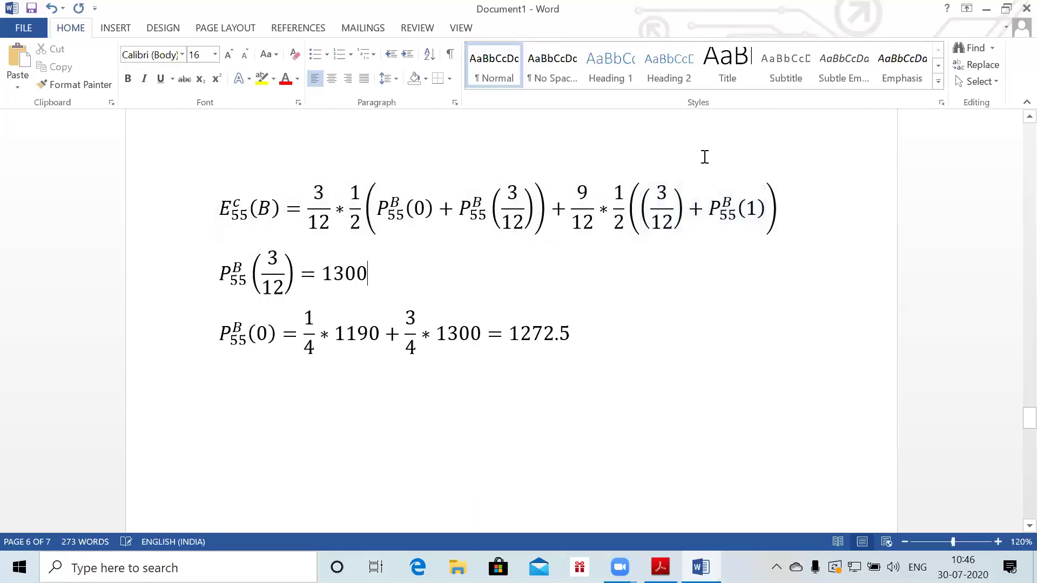
pyautogui.hotkey('ctrl', 'z')
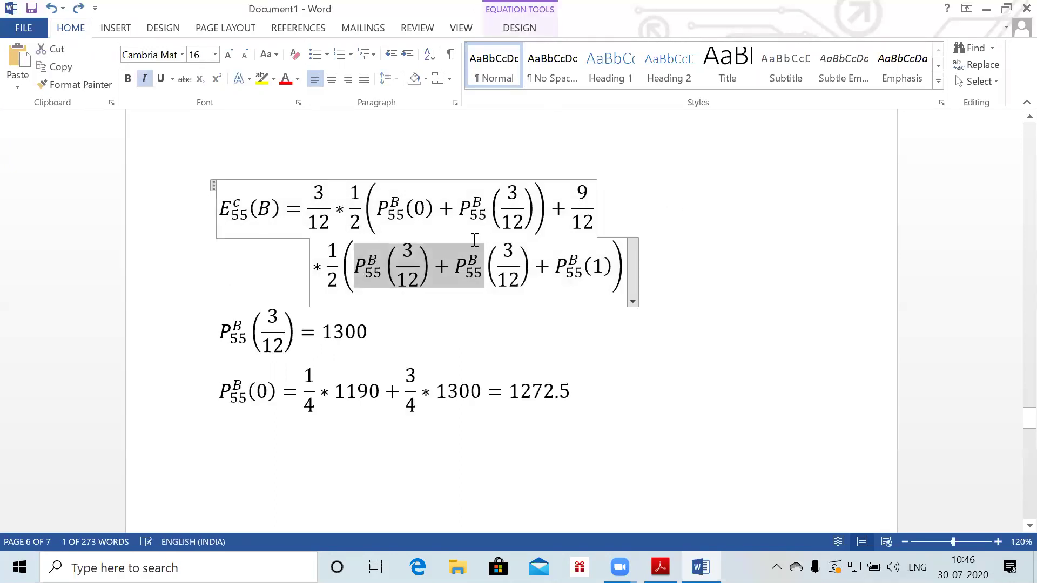
pyautogui.click(431, 265)
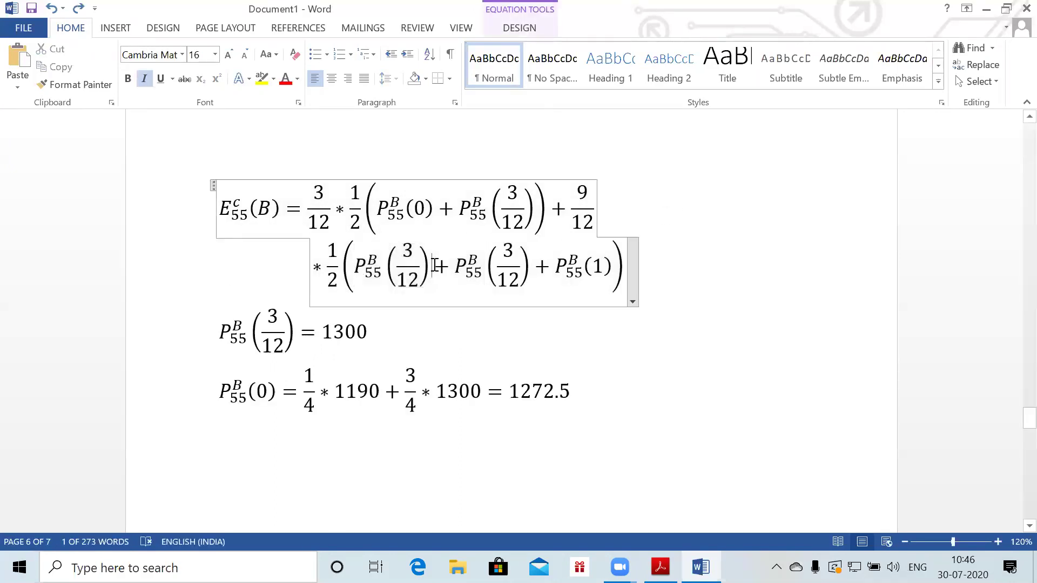
pyautogui.moveTo(450, 265); pyautogui.dragTo(365, 267)
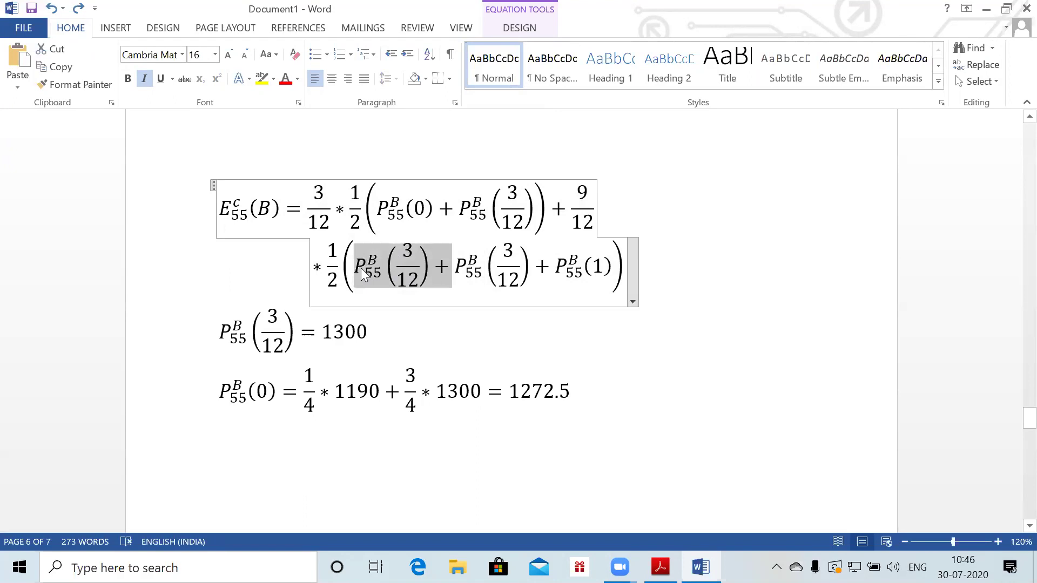
pyautogui.press('Delete')
pyautogui.click(370, 274)
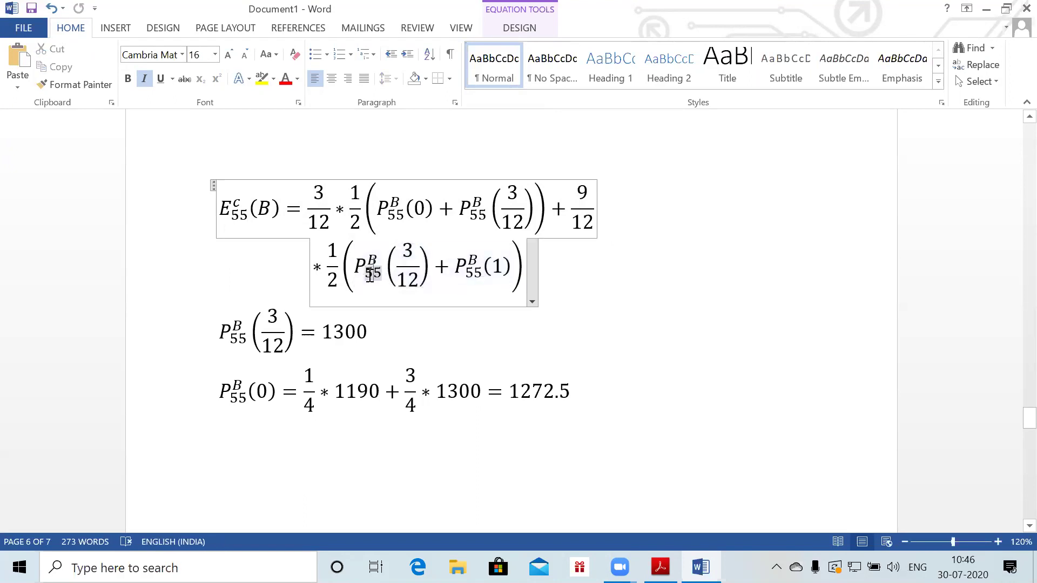
pyautogui.click(597, 278)
pyautogui.click(623, 428)
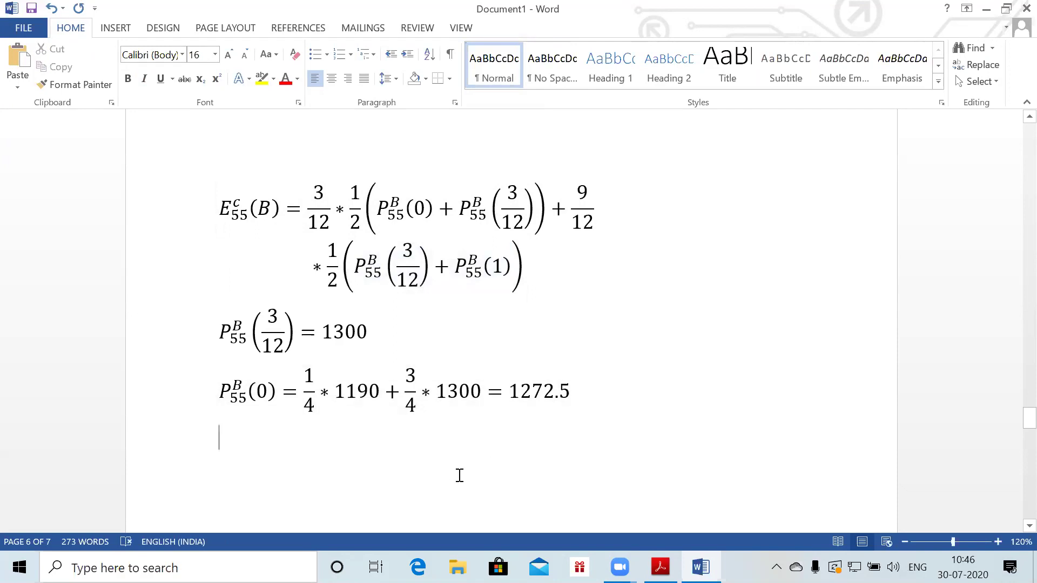
# Insert the equation P55B(1) = 1/4*1300 + 3/4*1440 = 1405, leaving an empty line below
pyautogui.hotkey('alt', '=')
pyautogui.write('P_')
pyautogui.write('55 ')
pyautogui.write('^b')
pyautogui.press('BackSpace')
pyautogui.write('B (1)')
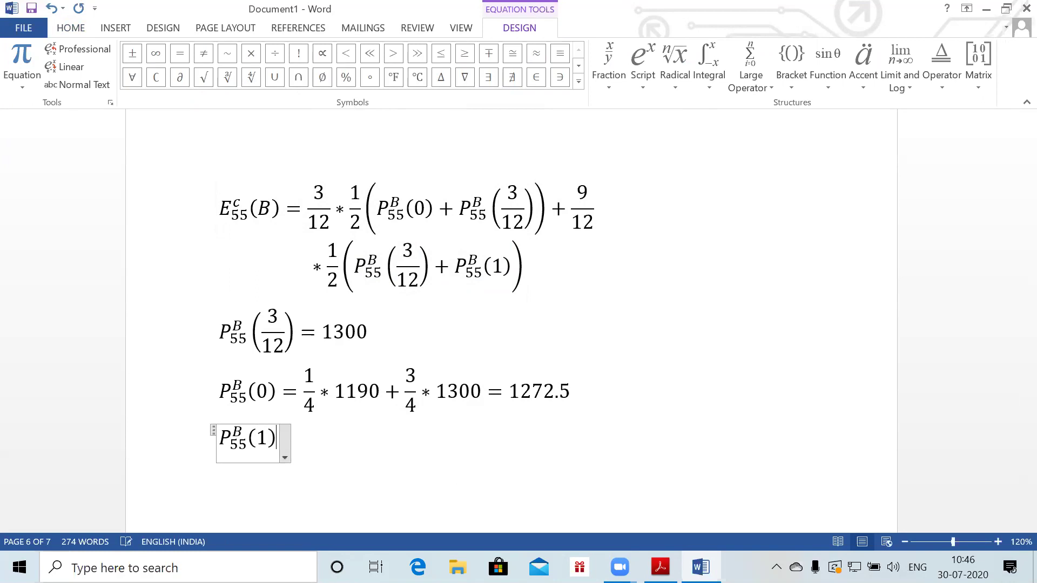
pyautogui.write('=')
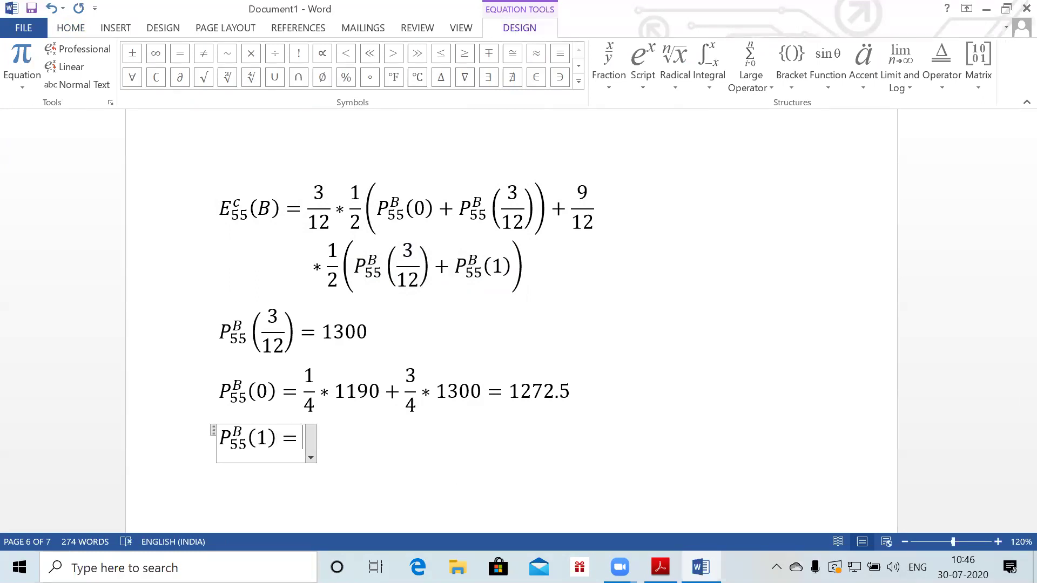
pyautogui.write('1/4')
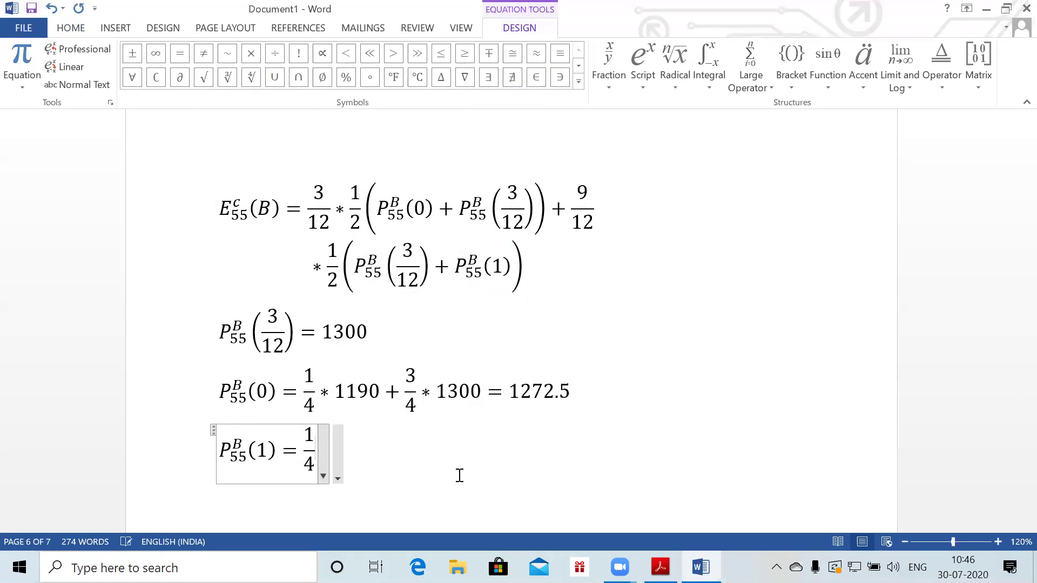
pyautogui.write(' *1300 ')
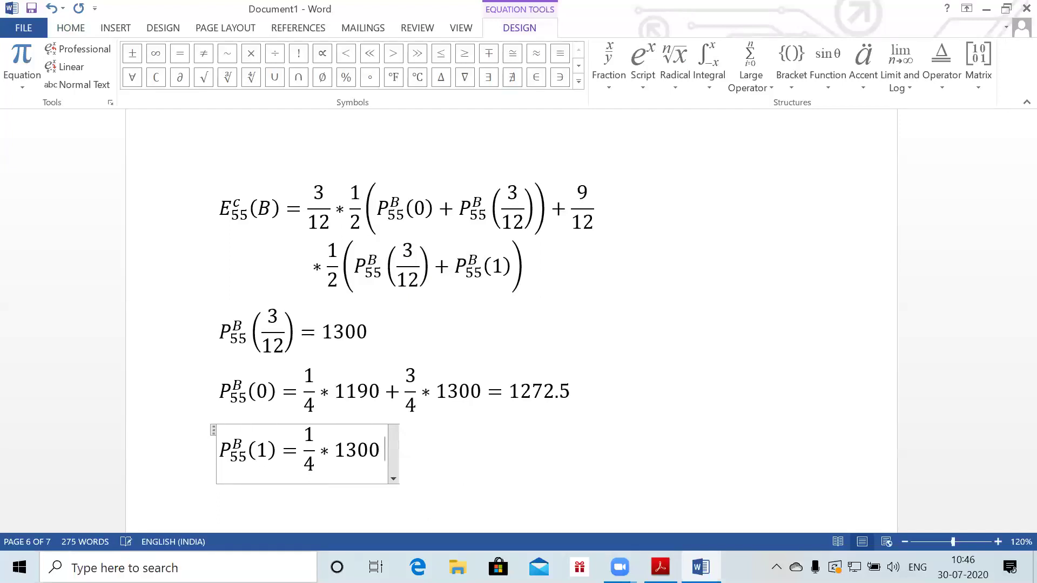
pyautogui.write('+3/4 ')
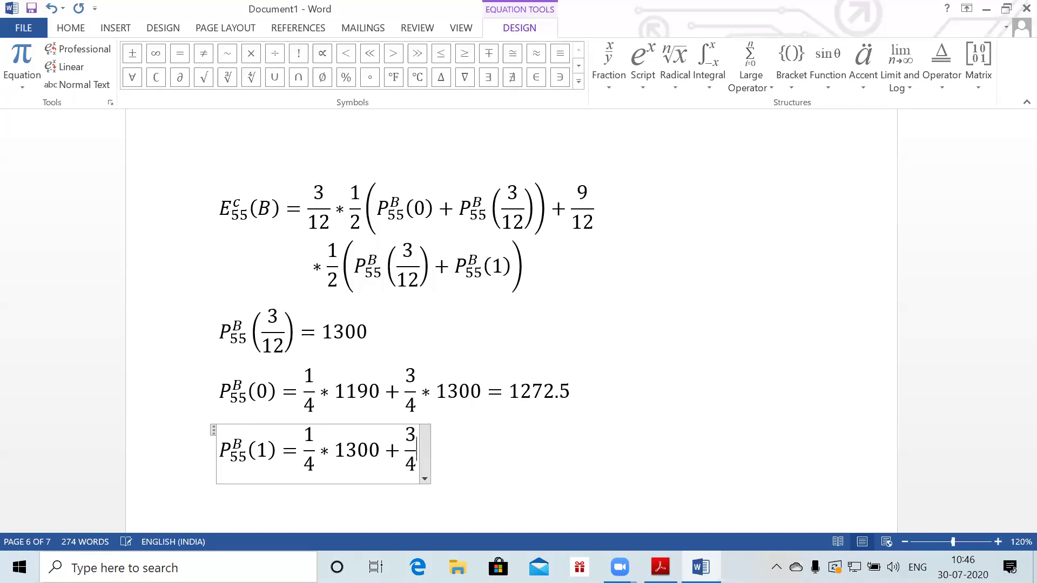
pyautogui.write('*1440 =')
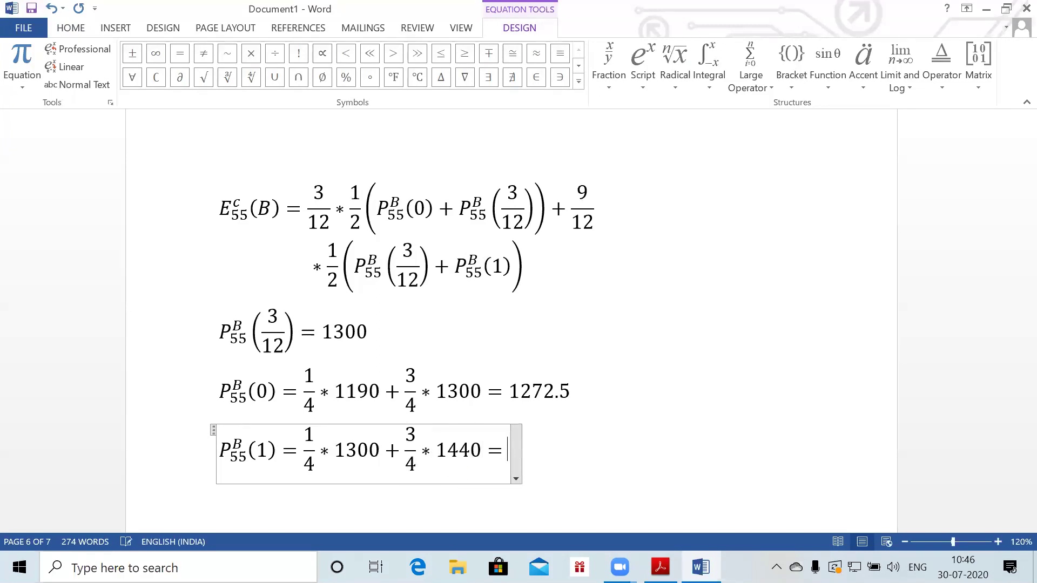
pyautogui.write('1405')
pyautogui.press('Return')
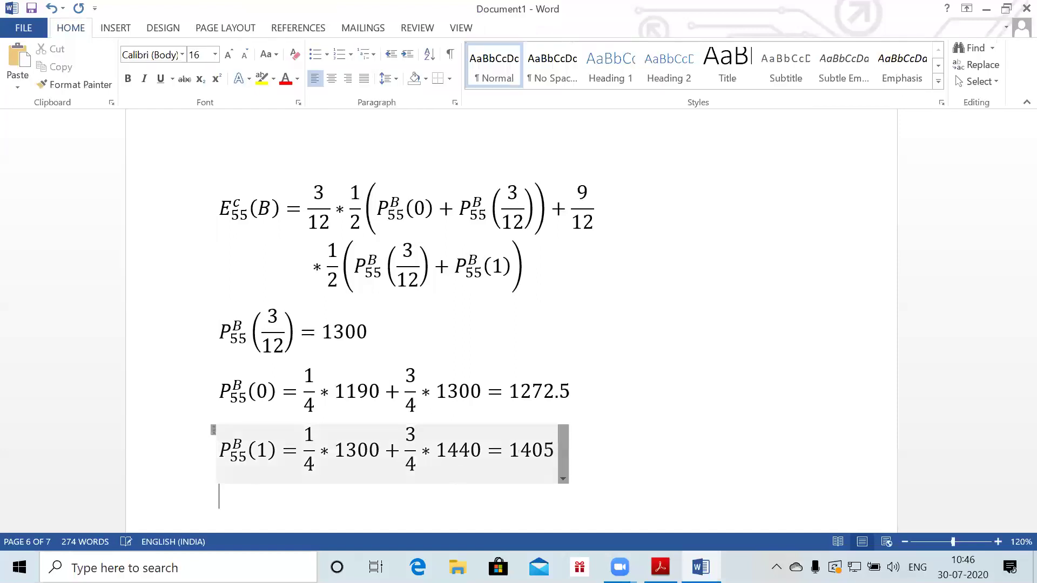
pyautogui.press('Return')
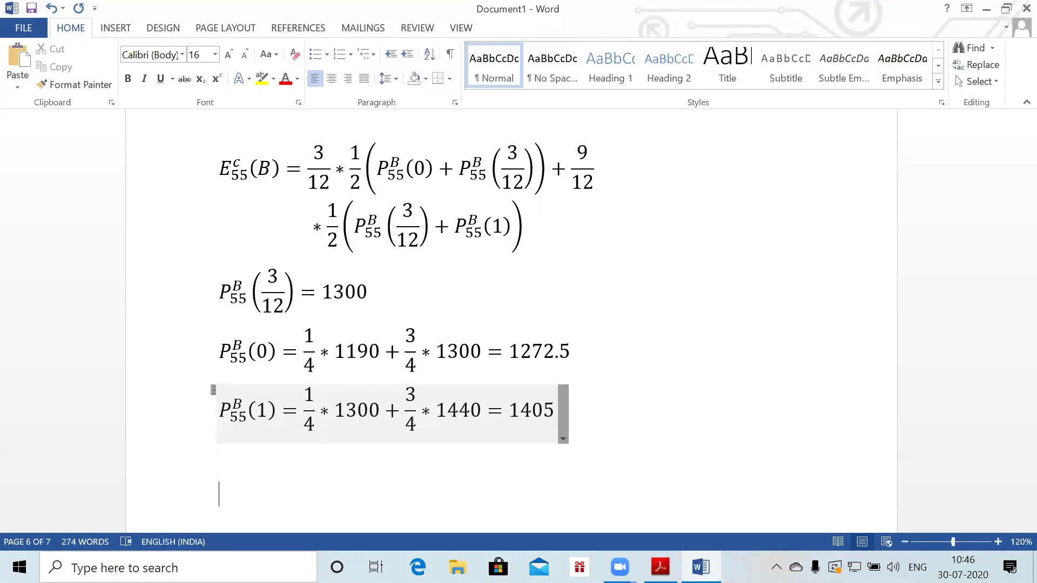
# Begin a new equation E55c(B) = 3/12 * 1/2 with stacked fractions
pyautogui.hotkey('alt', '=')
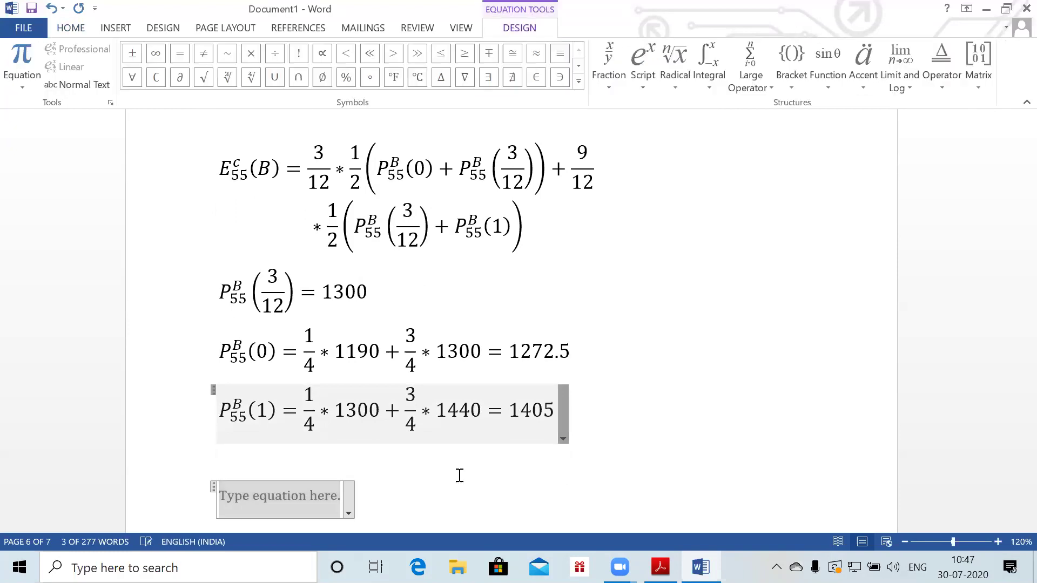
pyautogui.write('E_55')
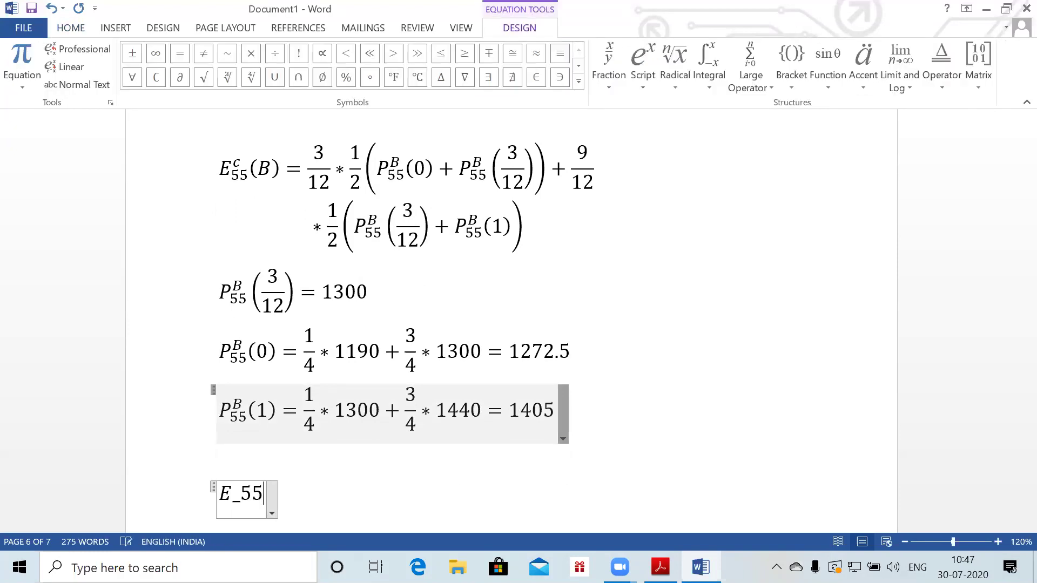
pyautogui.write('^c')
pyautogui.press('space')
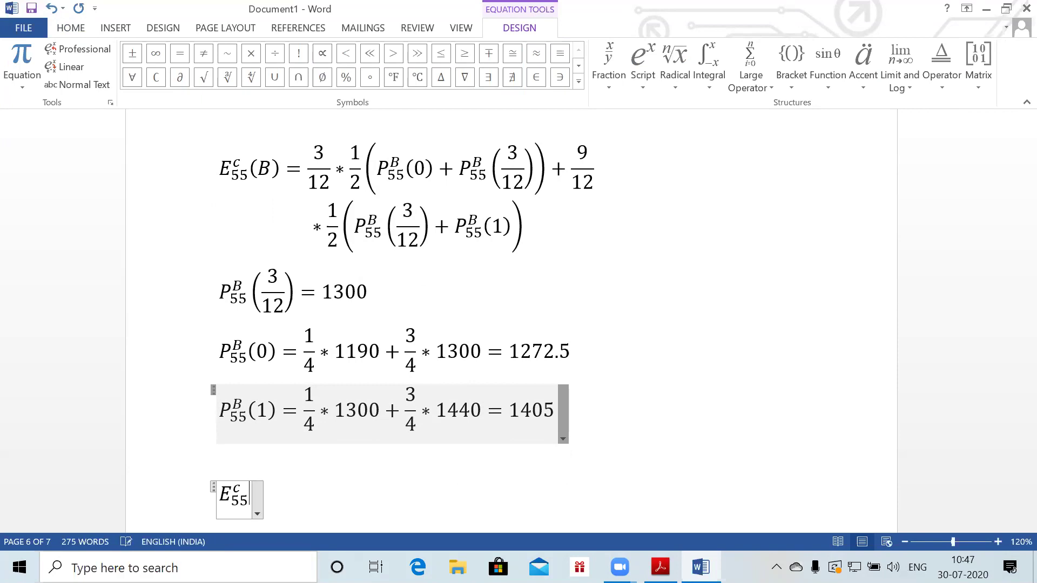
pyautogui.write('(B')
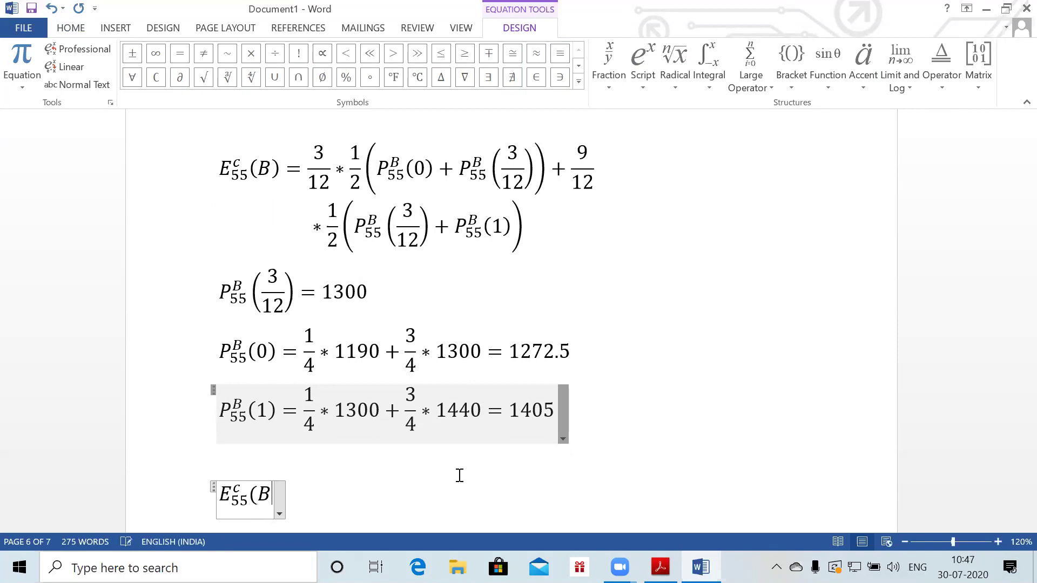
pyautogui.write(')/⬚=')
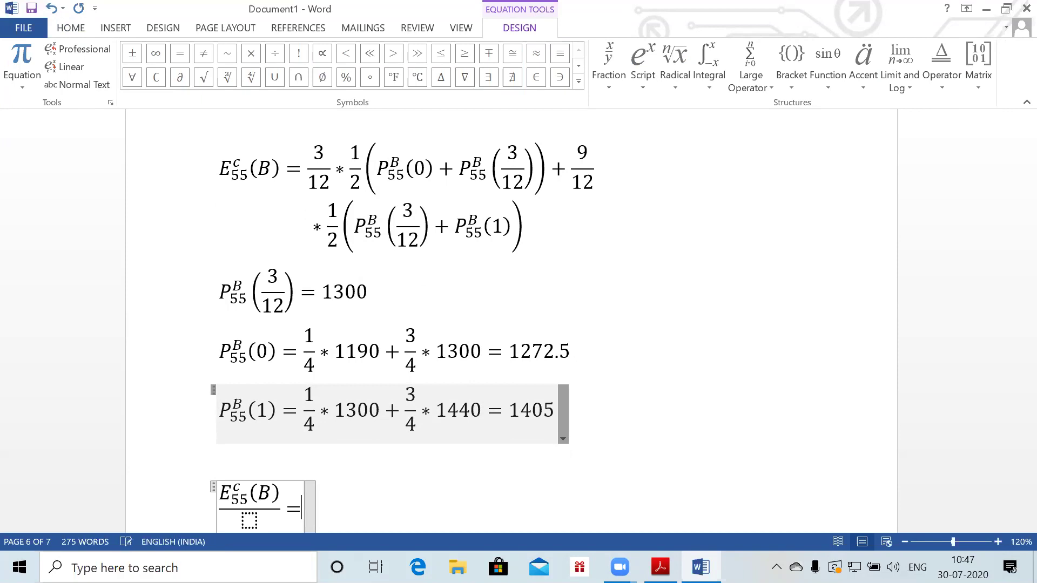
pyautogui.write('3/12')
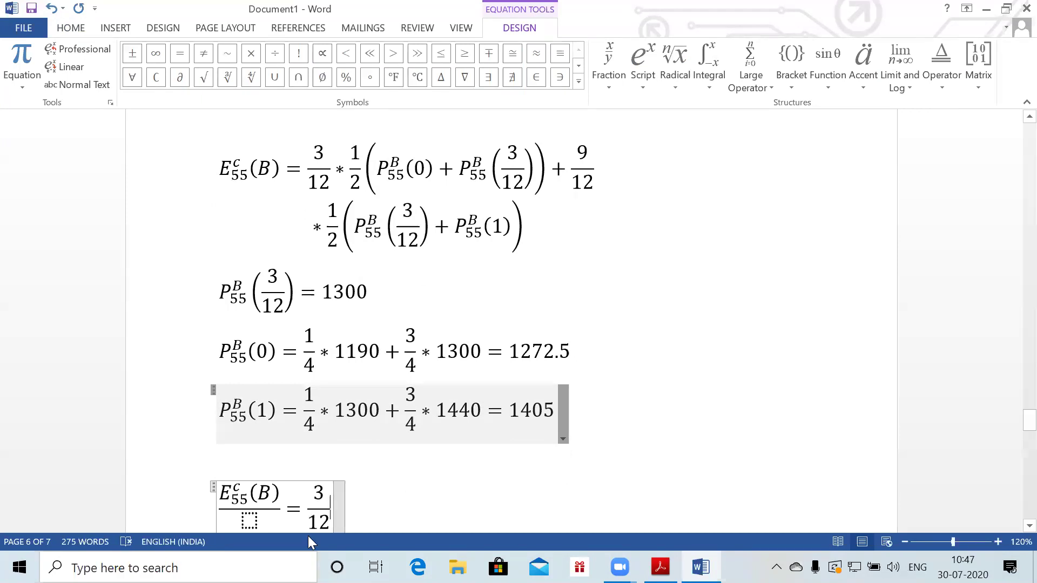
pyautogui.press('BackSpace')
pyautogui.press('BackSpace')
pyautogui.press('BackSpace')
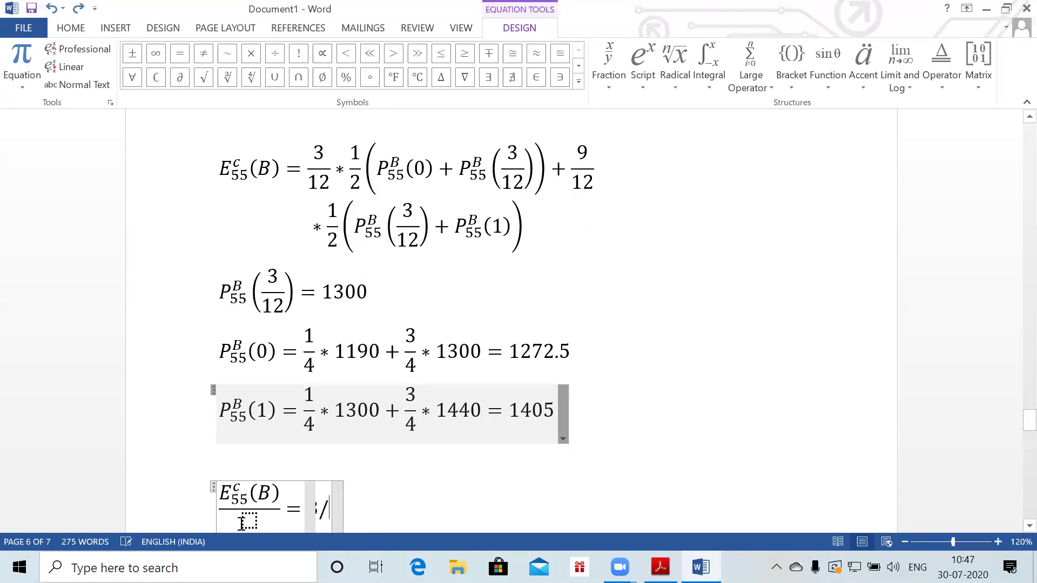
pyautogui.press('BackSpace')
pyautogui.press('BackSpace')
pyautogui.press('BackSpace')
pyautogui.press('BackSpace')
pyautogui.press('BackSpace')
pyautogui.write('=')
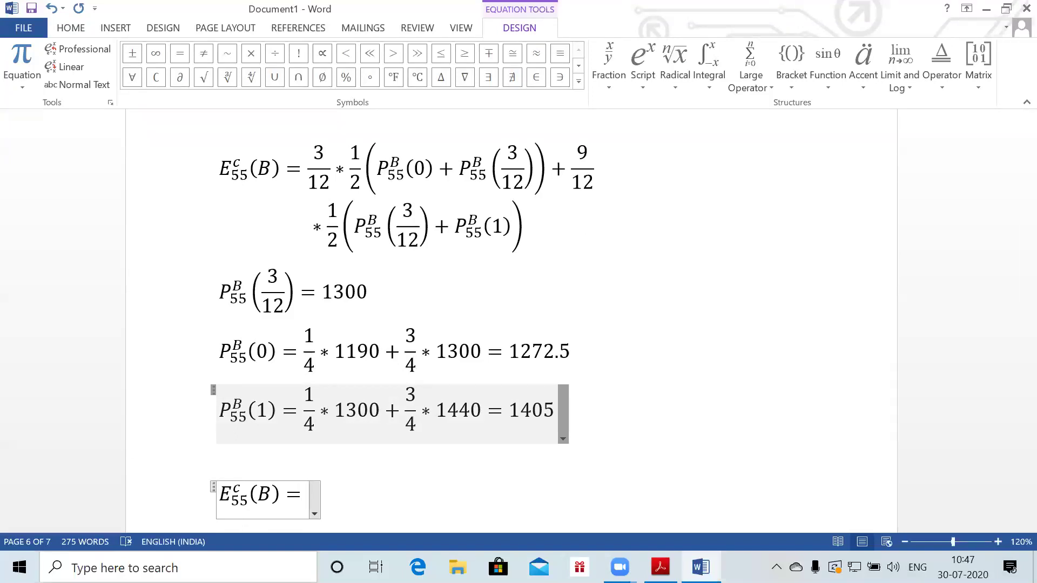
pyautogui.write('3/12')
pyautogui.press('space')
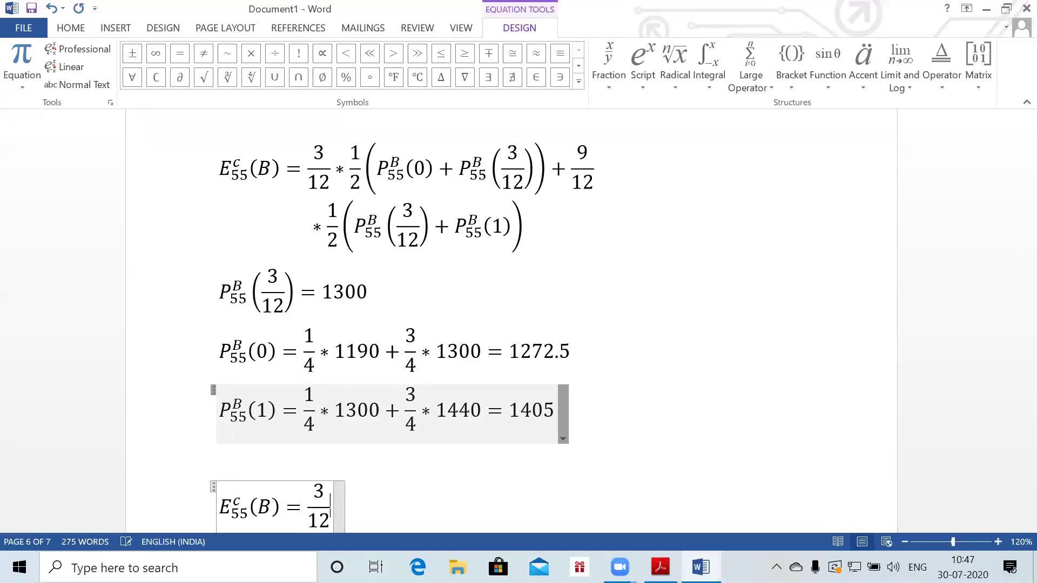
pyautogui.write('* 1/2')
pyautogui.press('space')
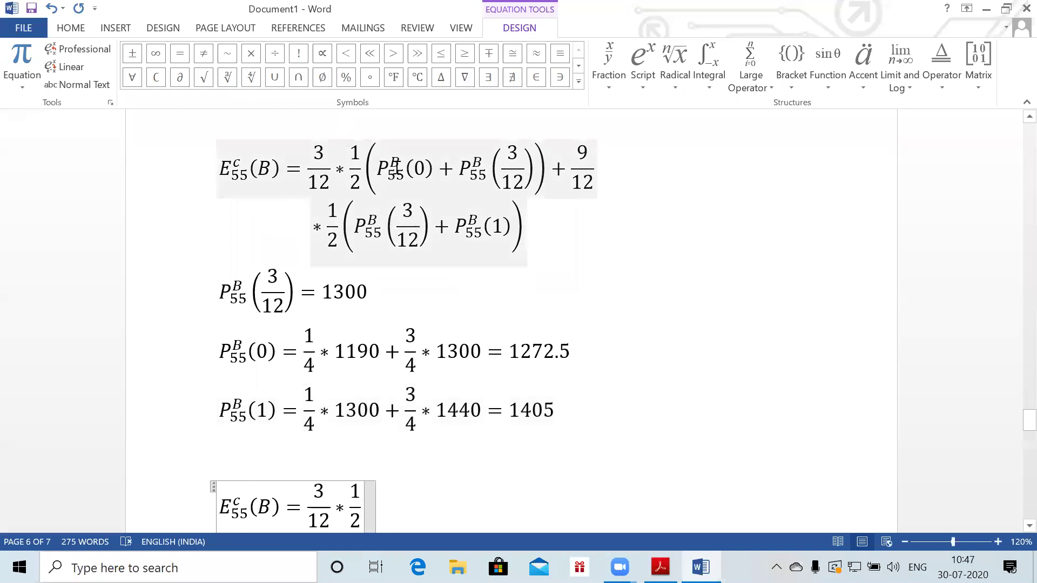
# Paste in the bracketed terms and fill the first bracket with 1300 and 1272.5
pyautogui.moveTo(363, 160); pyautogui.dragTo(504, 251)
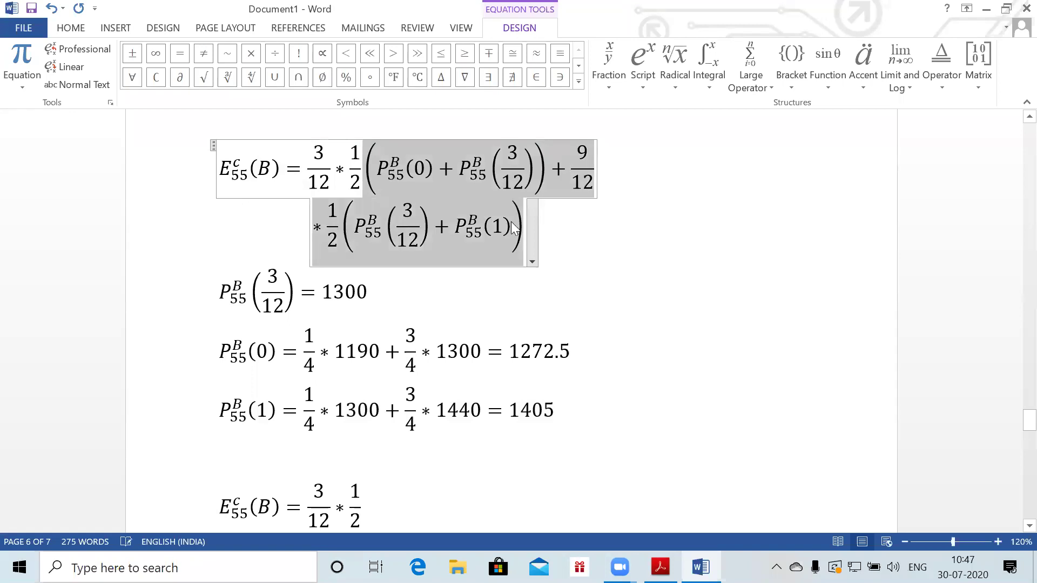
pyautogui.click(369, 493)
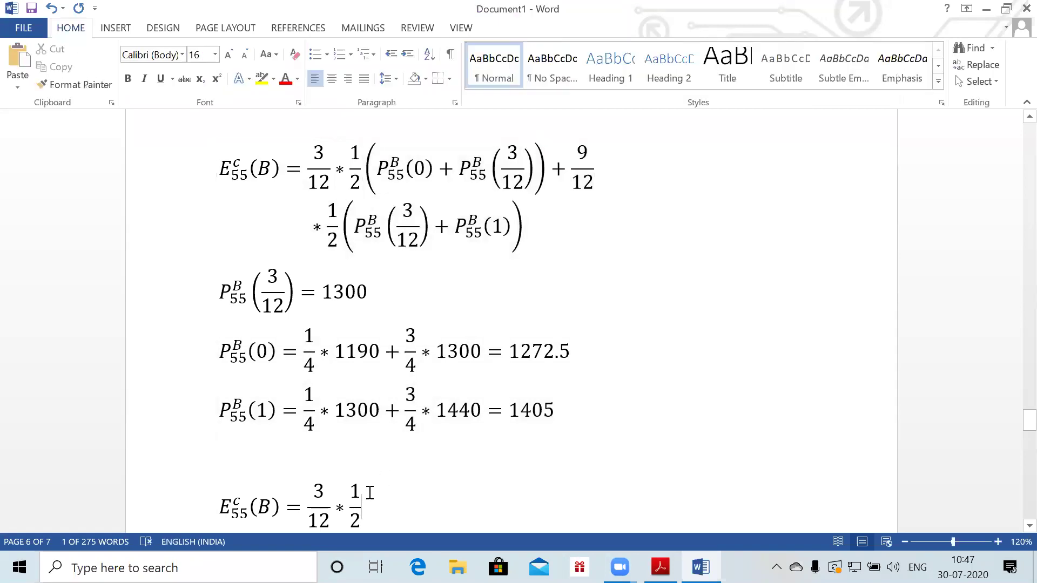
pyautogui.hotkey('ctrl', 'v')
pyautogui.click(430, 438)
pyautogui.press('BackSpace')
pyautogui.press('BackSpace')
pyautogui.press('BackSpace')
pyautogui.press('BackSpace')
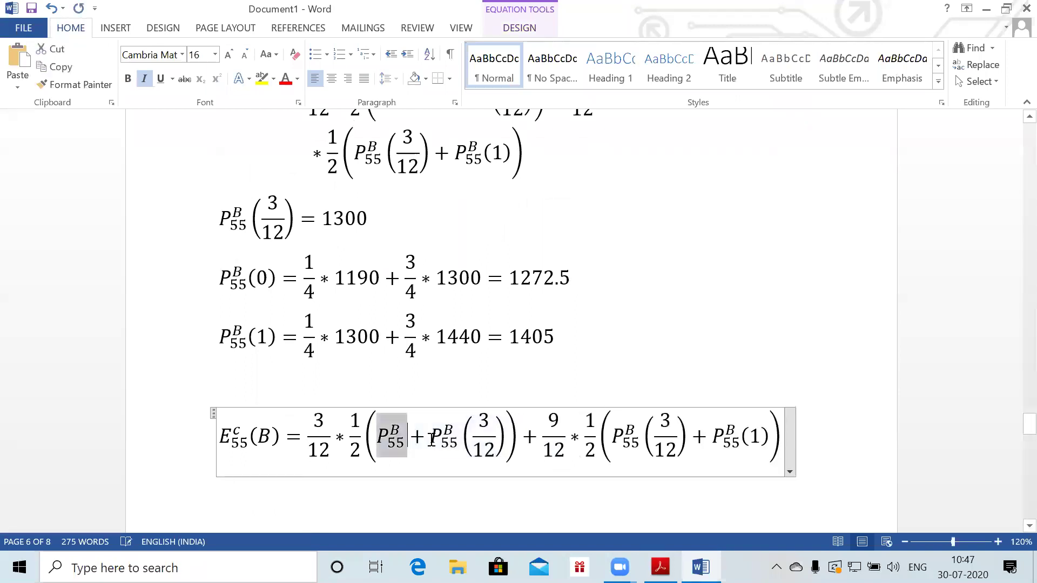
pyautogui.press('BackSpace')
pyautogui.press('BackSpace')
pyautogui.write('1')
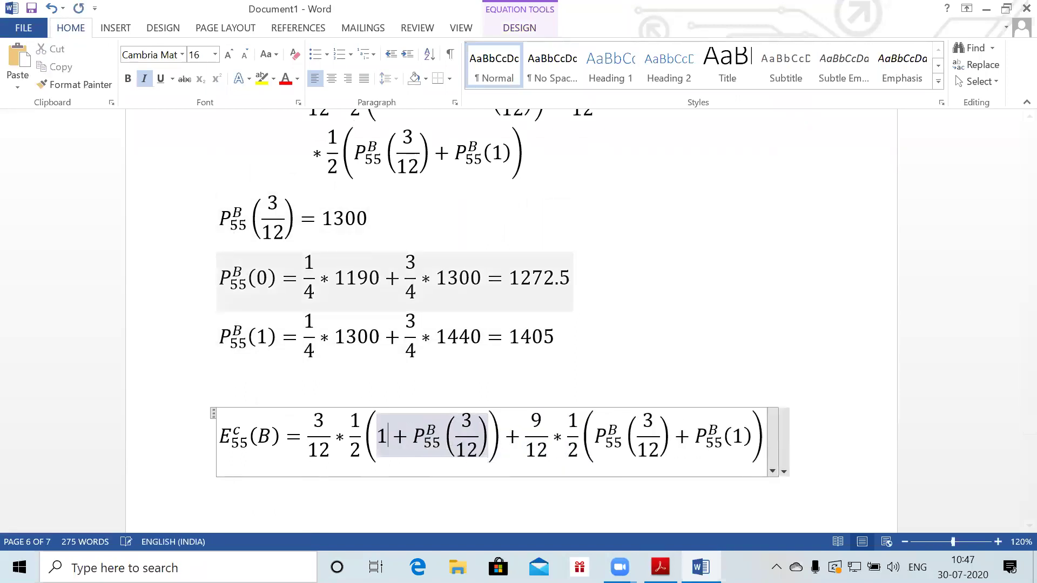
pyautogui.write('300')
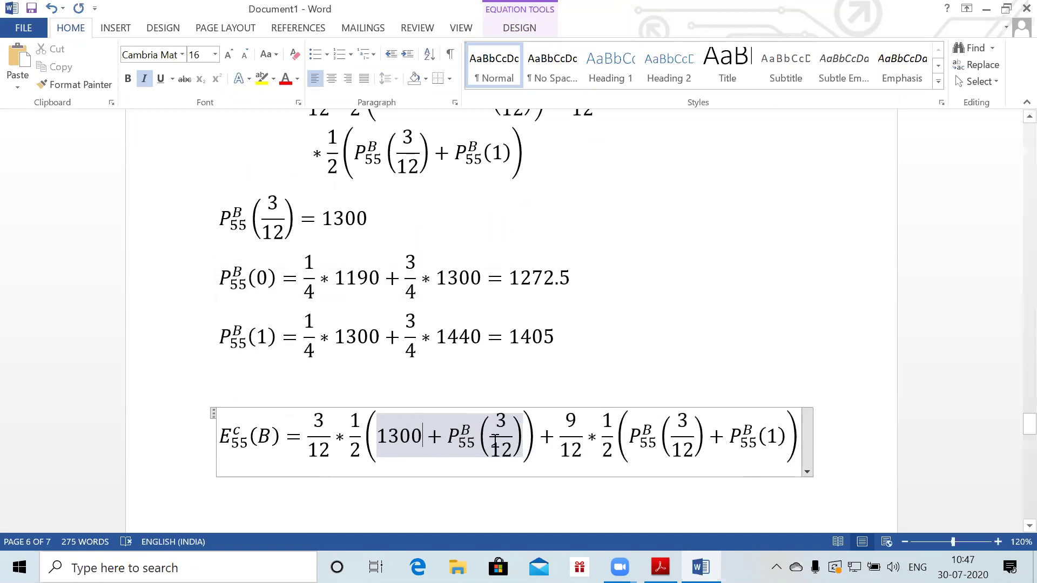
pyautogui.press('BackSpace')
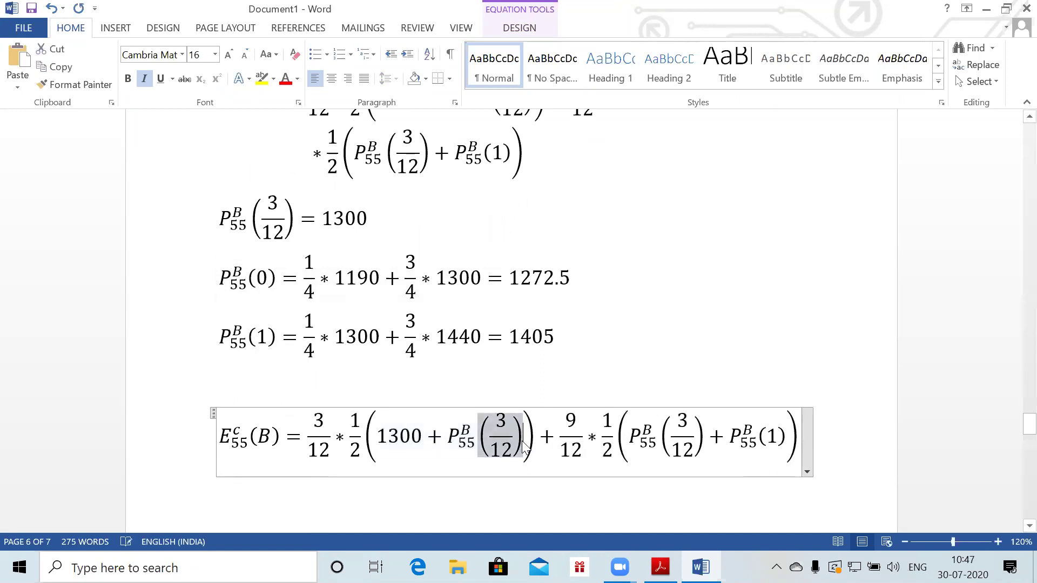
pyautogui.press('BackSpace')
pyautogui.press('BackSpace')
pyautogui.press('BackSpace')
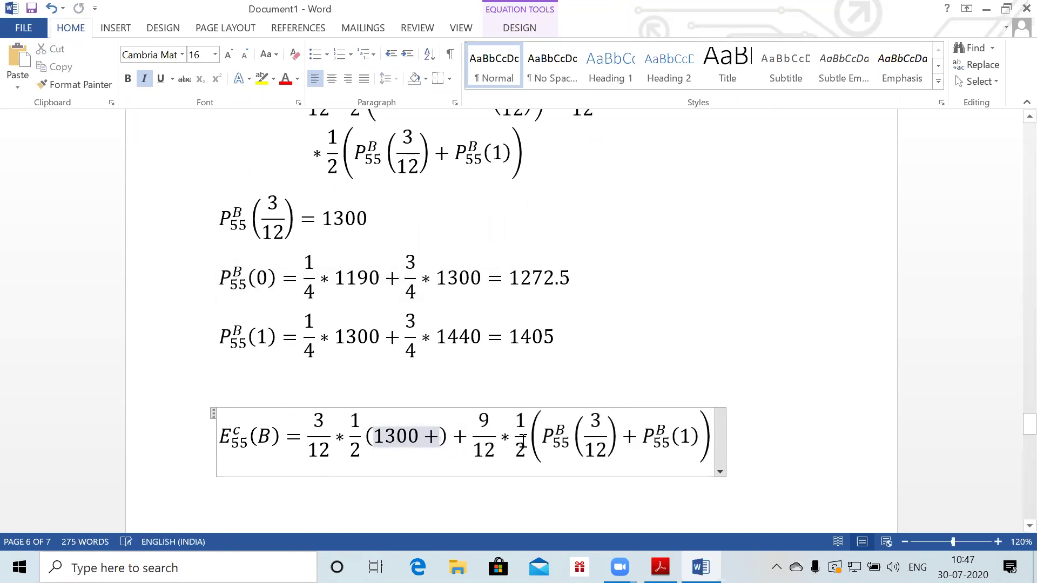
pyautogui.write('1272.')
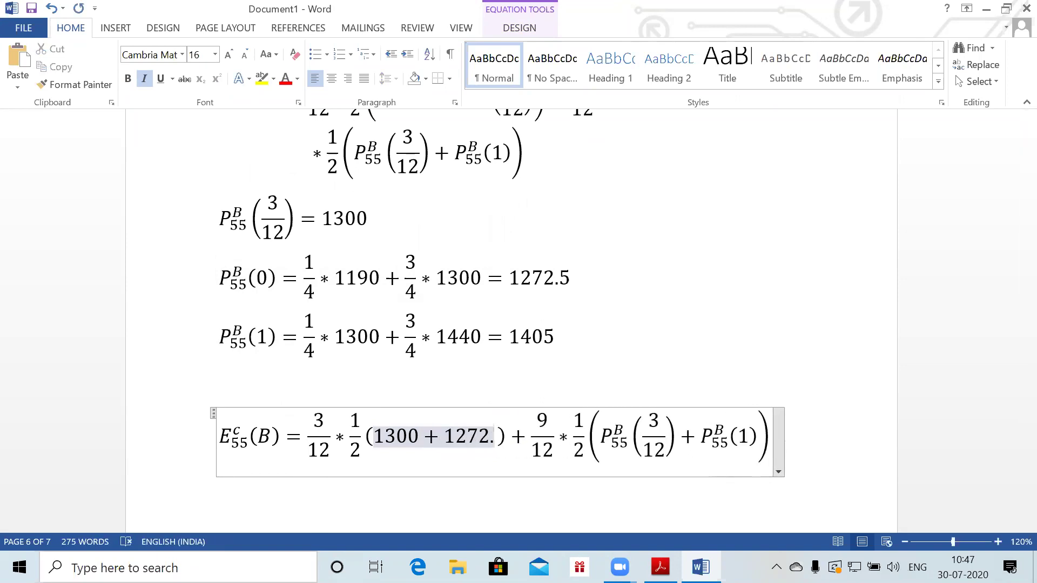
pyautogui.write('6')
pyautogui.press('BackSpace')
pyautogui.write('5')
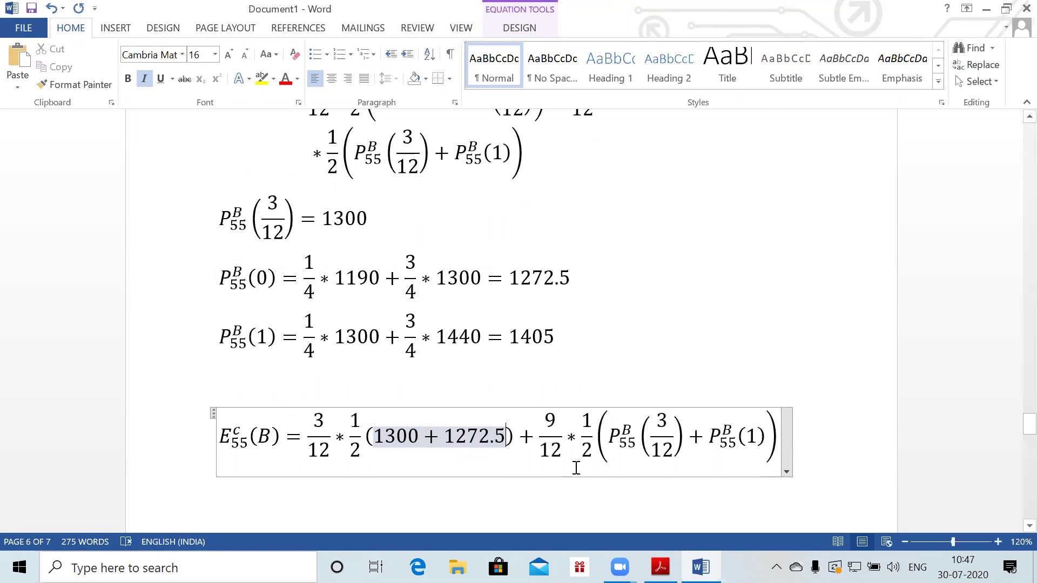
# Fill the second bracket with 1272.5 and 1405, then start a new equation below
pyautogui.click(684, 437)
pyautogui.press('BackSpace')
pyautogui.press('BackSpace')
pyautogui.press('BackSpace')
pyautogui.press('BackSpace')
pyautogui.write('1272.5')
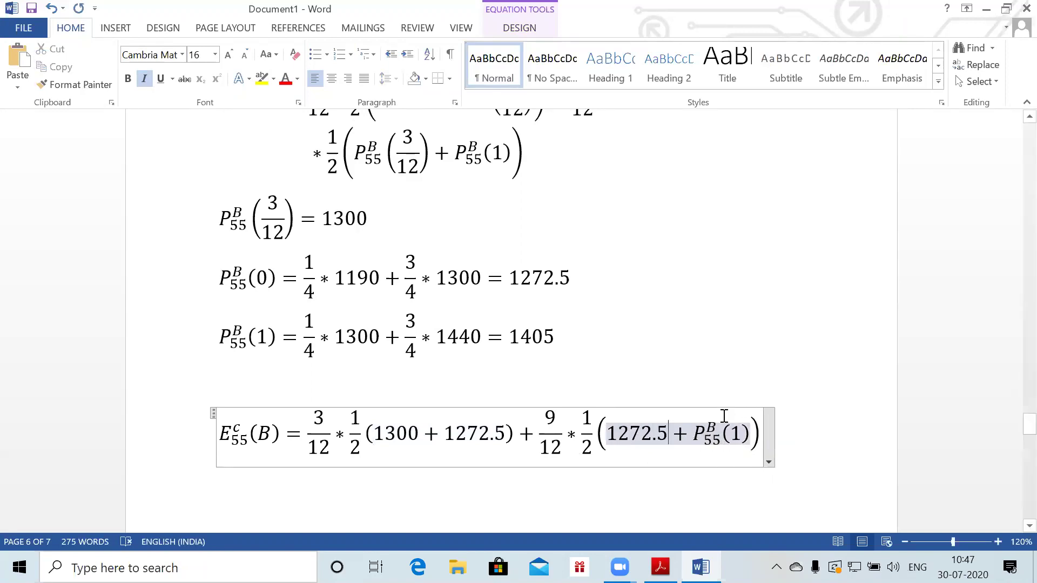
pyautogui.doubleClick(744, 432)
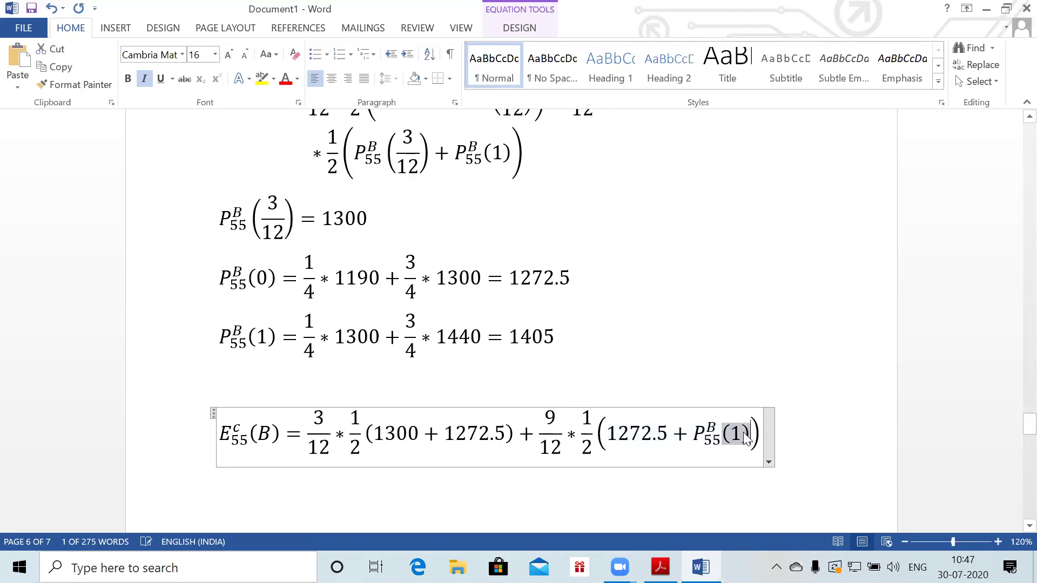
pyautogui.press('BackSpace')
pyautogui.press('BackSpace')
pyautogui.write('14')
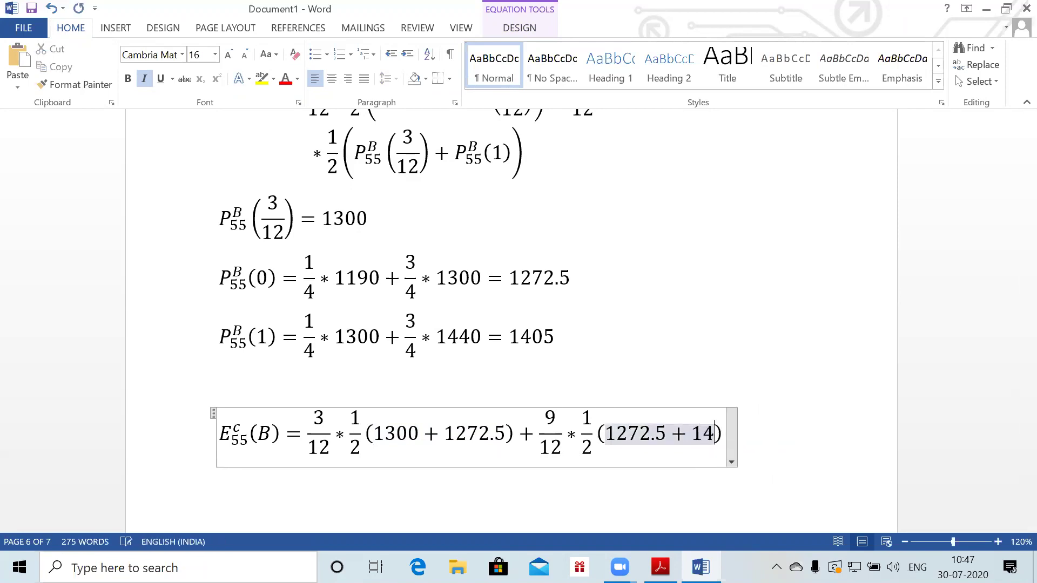
pyautogui.write('05')
pyautogui.click(793, 438)
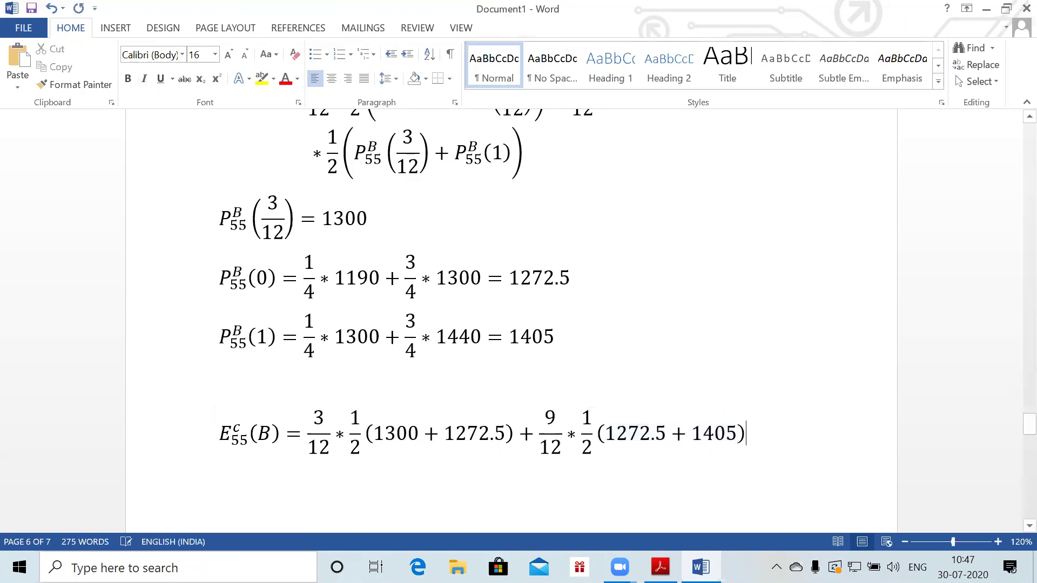
pyautogui.press('Return')
pyautogui.hotkey('alt', '=')
# Enter the result line = 1335.94 under company B's equation, followed by blank lines
pyautogui.write('= ')
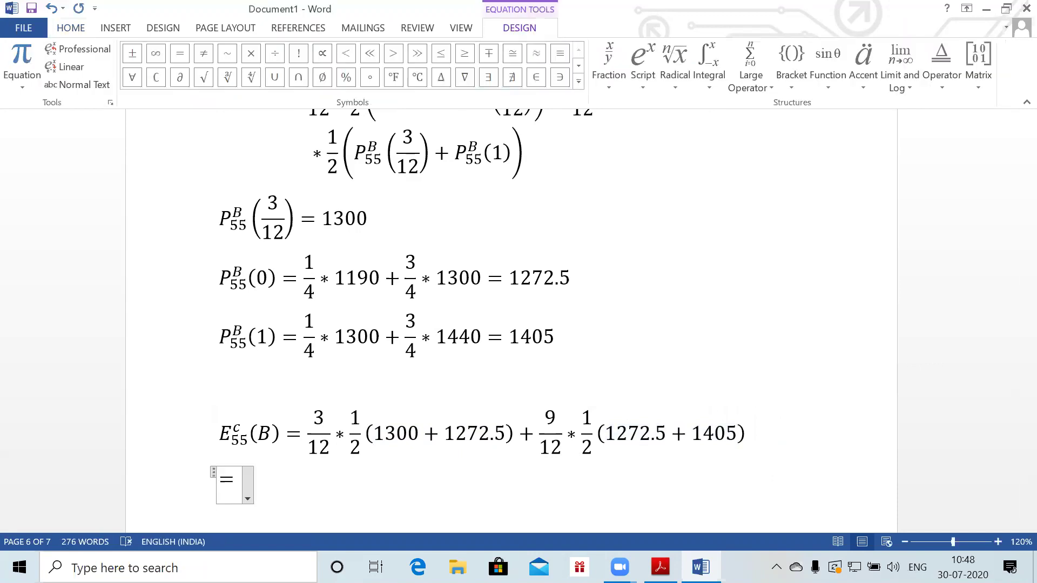
pyautogui.write('1335.94')
pyautogui.press('Return')
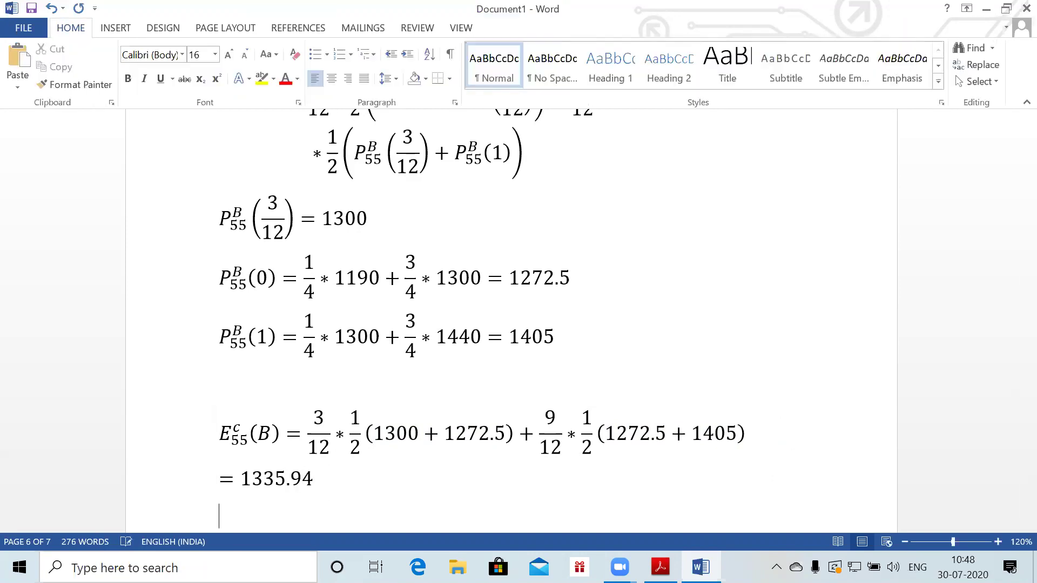
pyautogui.press('Return')
pyautogui.press('Return')
pyautogui.press('Return')
pyautogui.press('Return')
pyautogui.press('Return')
pyautogui.press('Return')
pyautogui.press('Return')
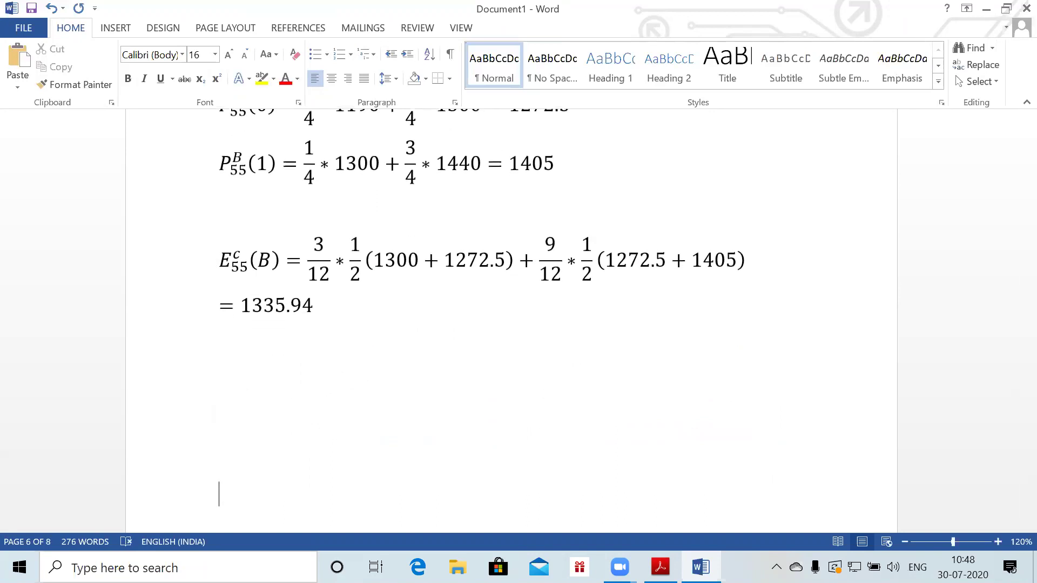
pyautogui.keyDown('ctrl'); pyautogui.scroll(-1, 789, 440); pyautogui.keyUp('ctrl')
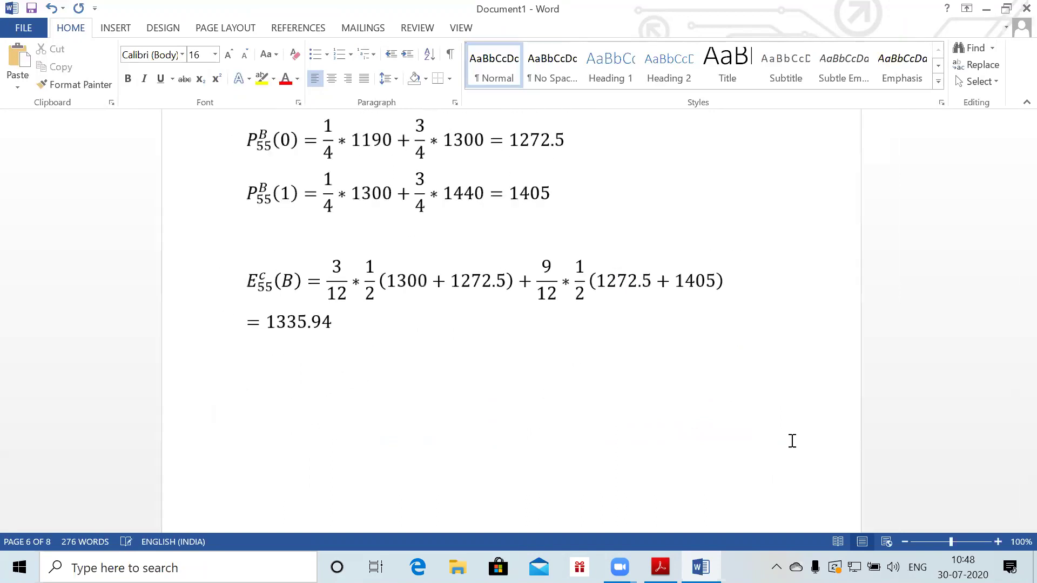
pyautogui.keyDown('ctrl'); pyautogui.scroll(-1, 789, 440); pyautogui.keyUp('ctrl')
pyautogui.keyDown('ctrl'); pyautogui.scroll(-1, 789, 440); pyautogui.keyUp('ctrl')
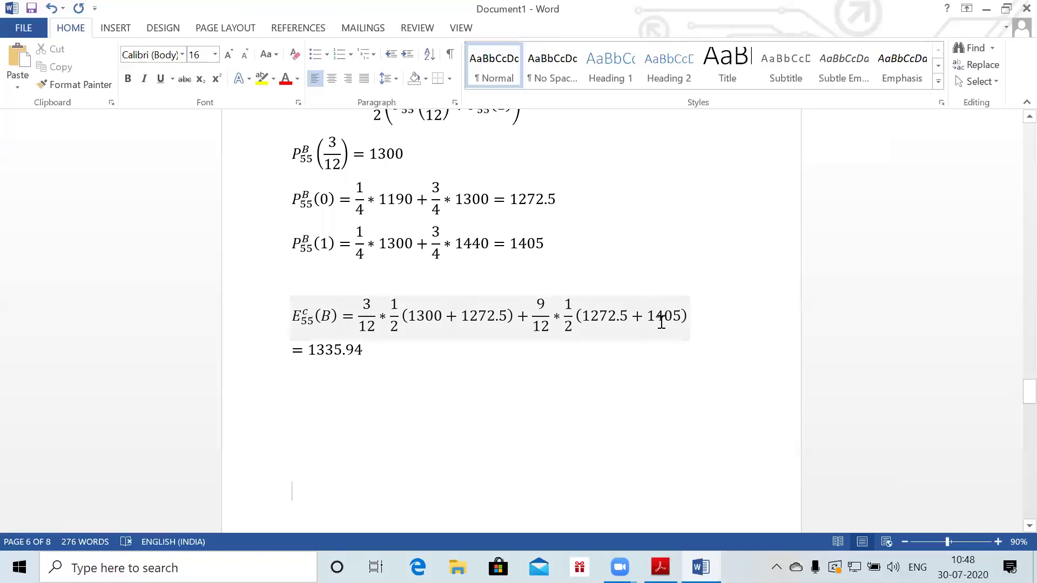
# Replace 1272.5 with 1300 in the equation's second bracket, giving (1300 + 1405)
pyautogui.doubleClick(605, 314)
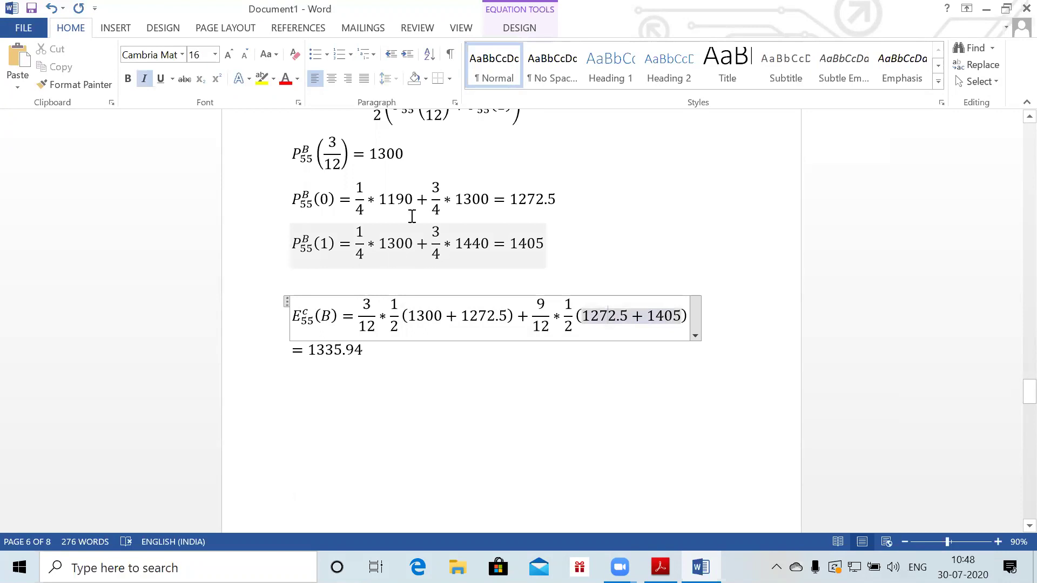
pyautogui.click(621, 316)
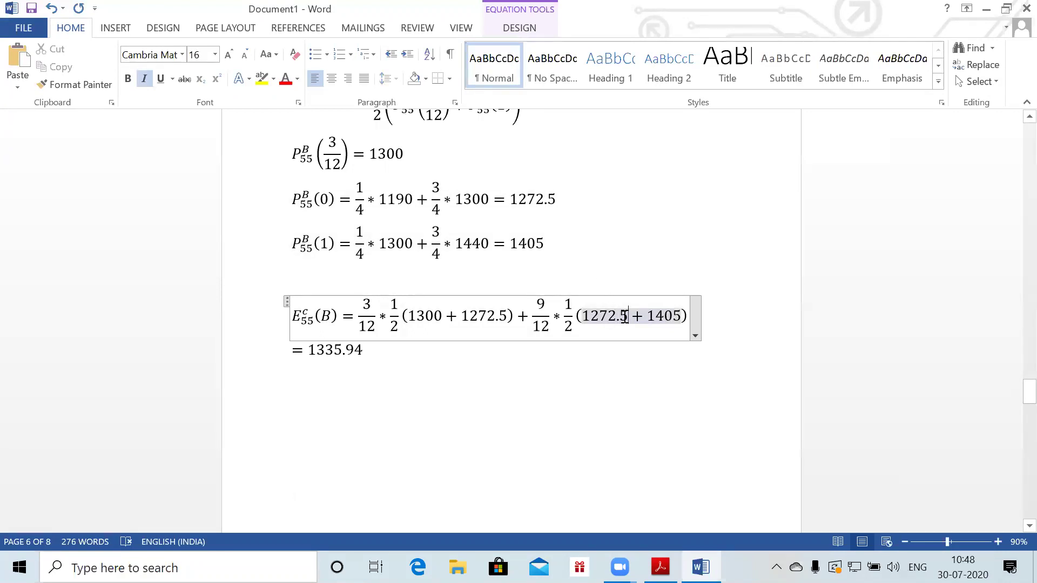
pyautogui.press('BackSpace')
pyautogui.press('BackSpace')
pyautogui.press('BackSpace')
pyautogui.press('BackSpace')
pyautogui.press('BackSpace')
pyautogui.write('3')
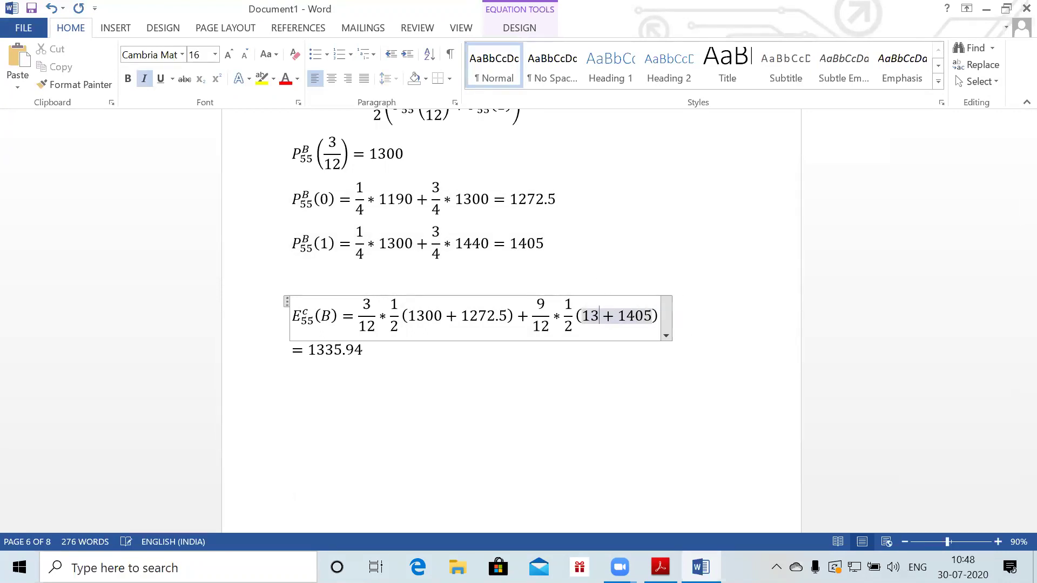
pyautogui.write('00')
pyautogui.click(392, 385)
pyautogui.press('Return')
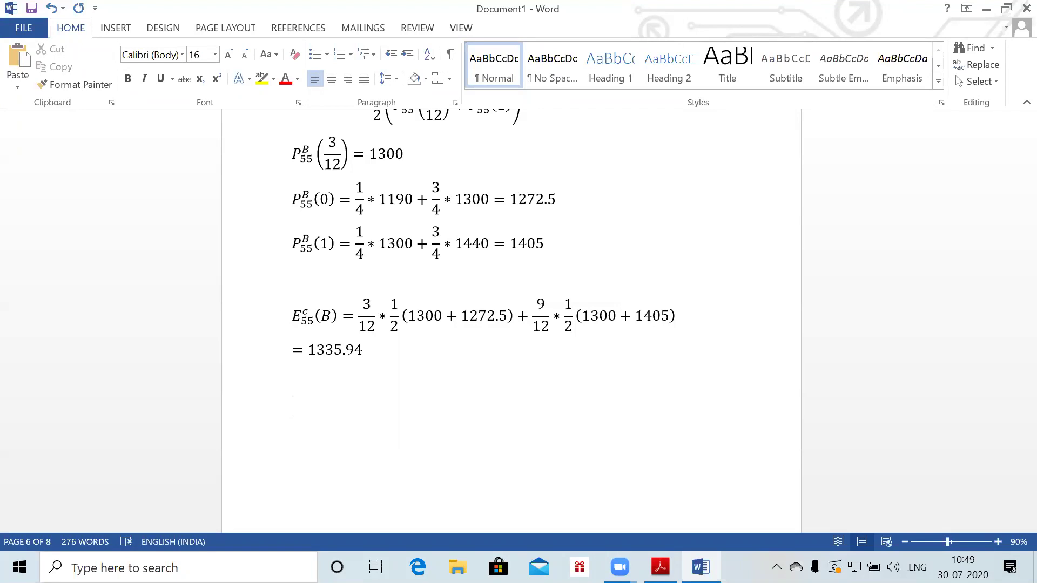
# Type the heading 'Company C' on its own line
pyautogui.write('Comap')
pyautogui.press('BackSpace')
pyautogui.press('BackSpace')
pyautogui.write('pant')
pyautogui.press('BackSpace')
pyautogui.press('BackSpace')
pyautogui.write('y C')
pyautogui.press('Return')
# Insert the equation E55c = 1/2(5950 + 5980) = 5965
pyautogui.hotkey('alt', '=')
pyautogui.write('E_55')
pyautogui.press('space')
pyautogui.write('^c')
pyautogui.press('space')
pyautogui.write('= ')
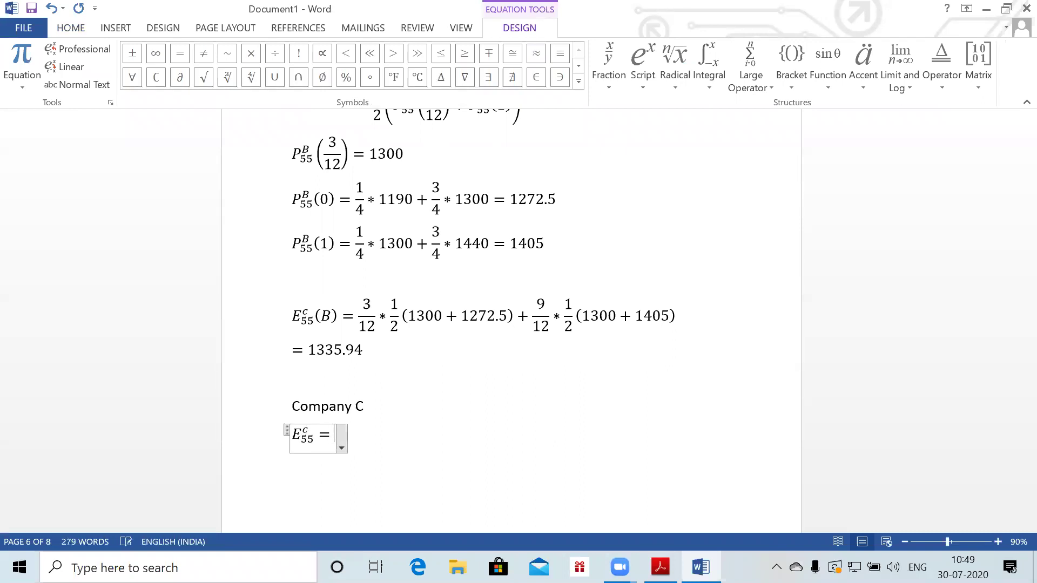
pyautogui.write('1/3')
pyautogui.write('2 ')
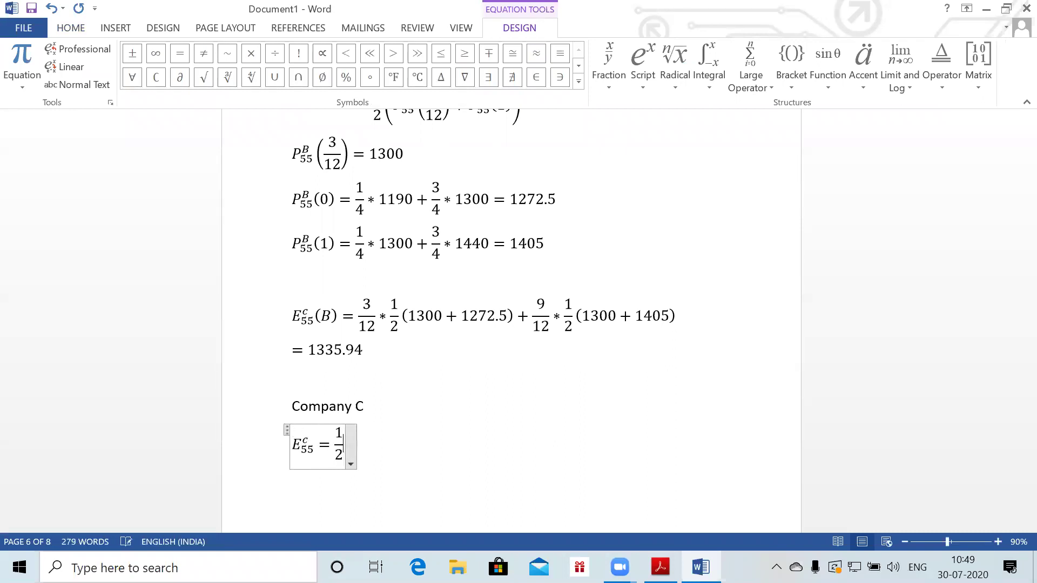
pyautogui.write('(55')
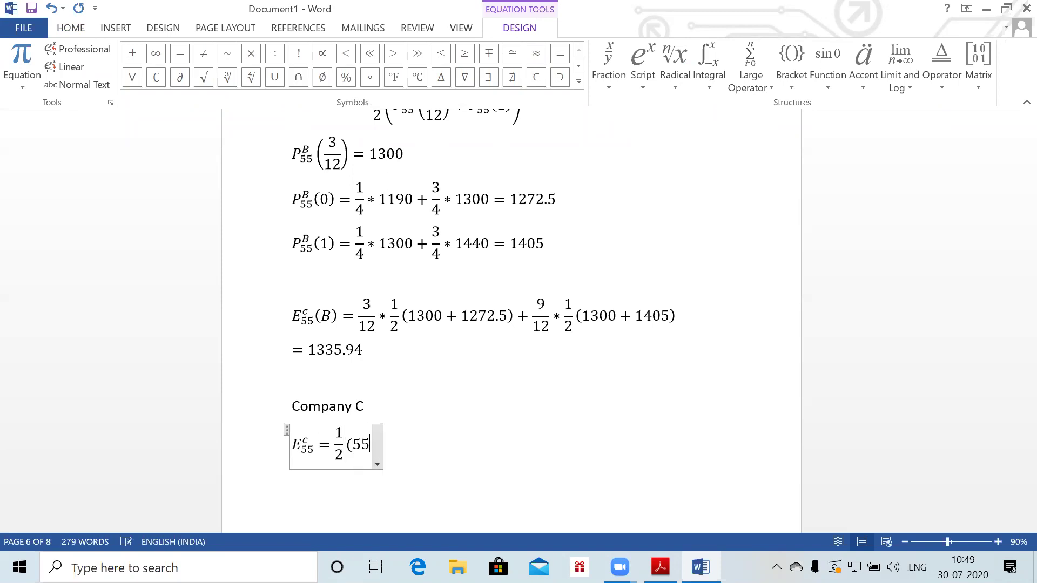
pyautogui.write('90')
pyautogui.press('BackSpace')
pyautogui.press('BackSpace')
pyautogui.press('BackSpace')
pyautogui.write('950+')
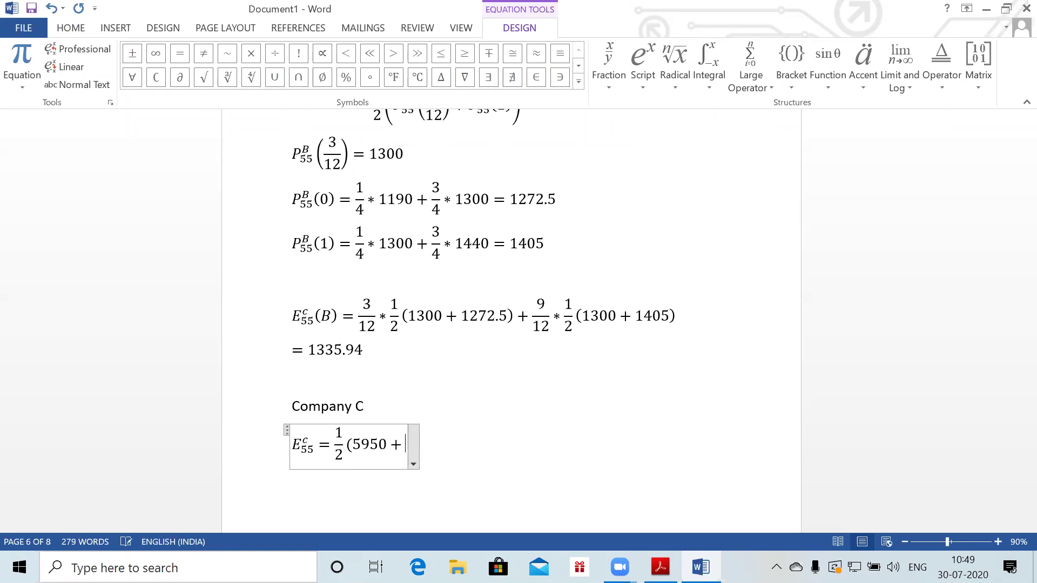
pyautogui.write('59809')
pyautogui.press('BackSpace')
pyautogui.write(') = ')
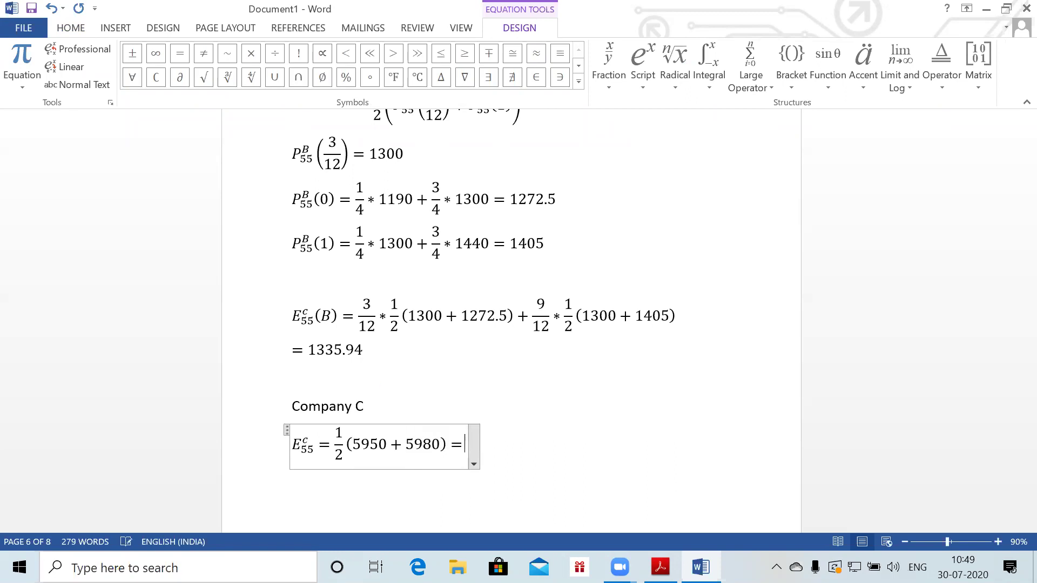
pyautogui.write('5965')
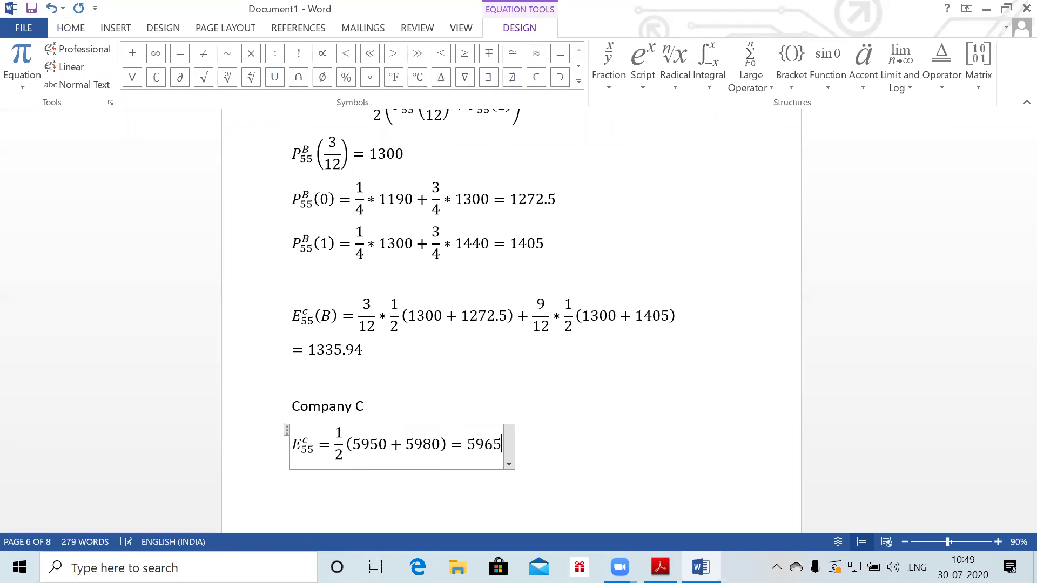
# Start an explanation line below reading 'where 5950 is the number age'
pyautogui.click(556, 444)
pyautogui.press('Return')
pyautogui.write('where ')
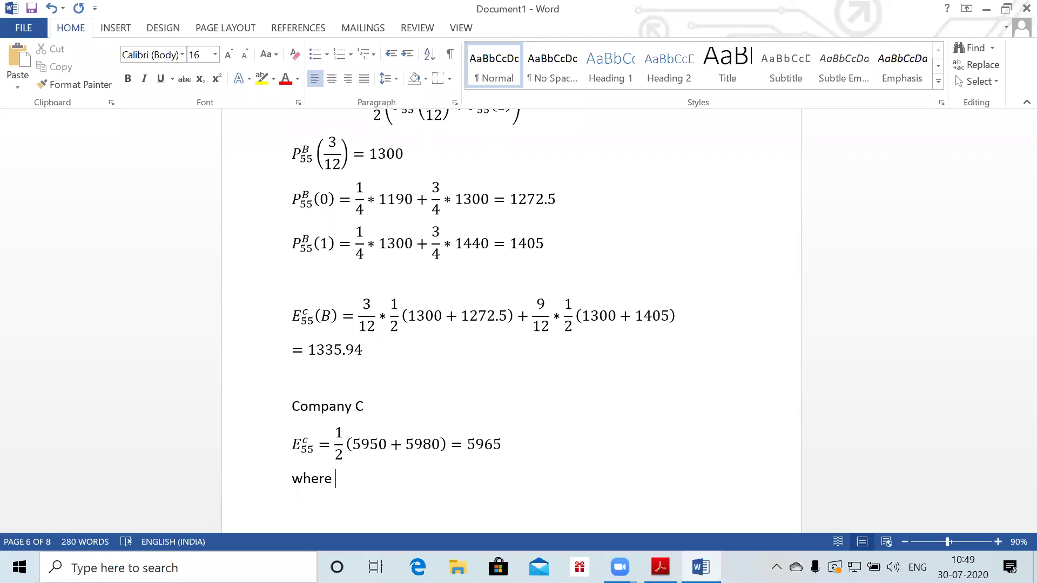
pyautogui.write('5950 is the number age')
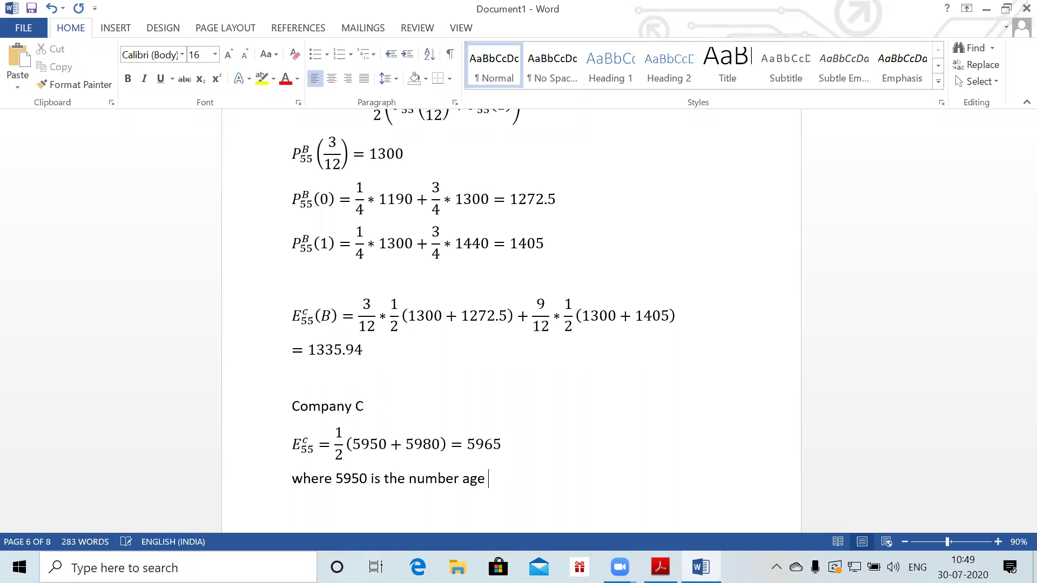
# Finish the line: 5950 is the number aged 55 last birthday on 1 January 2012
pyautogui.press('BackSpace')
pyautogui.write('d ')
pyautogui.write('55 last birthday ')
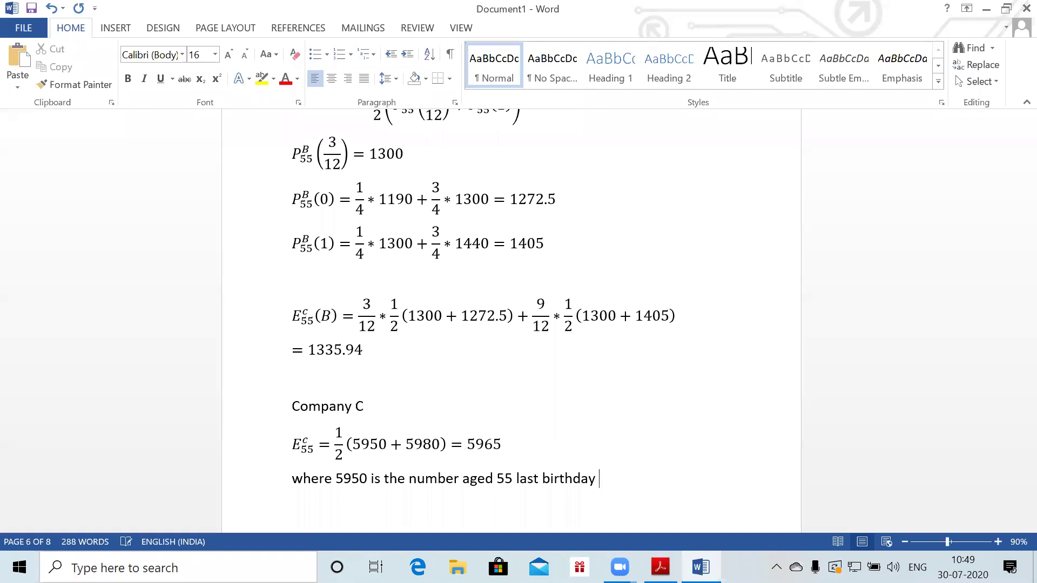
pyautogui.write('on 1 January 2012')
pyautogui.press('Return')
# Add that 5980 is the number aged 55 last birthday on 1 January 2013
pyautogui.write('and the ')
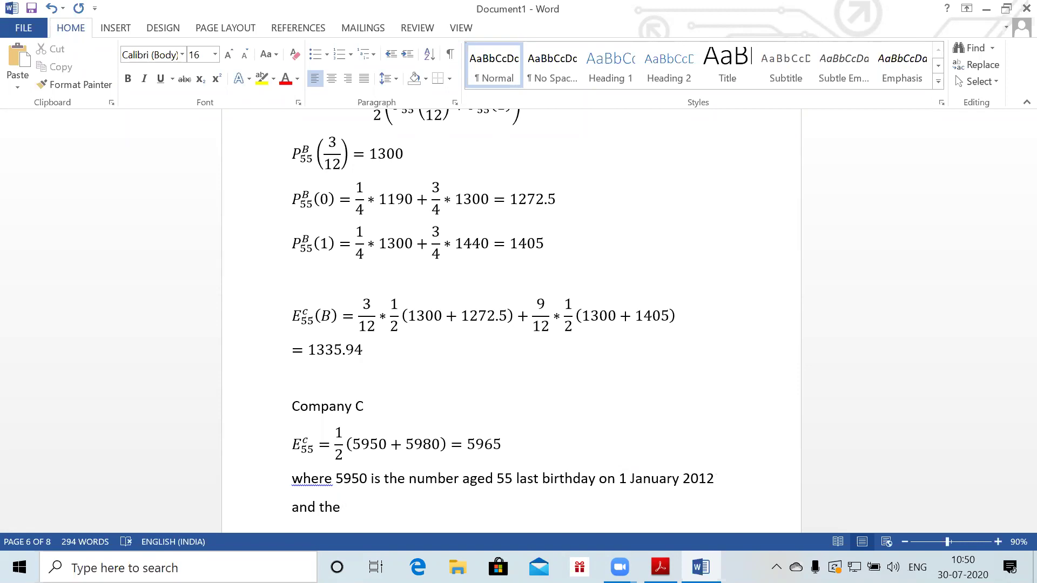
pyautogui.write('58')
pyautogui.press('BackSpace')
pyautogui.write('90')
pyautogui.press('BackSpace')
pyautogui.write('80 is the rumber aged last')
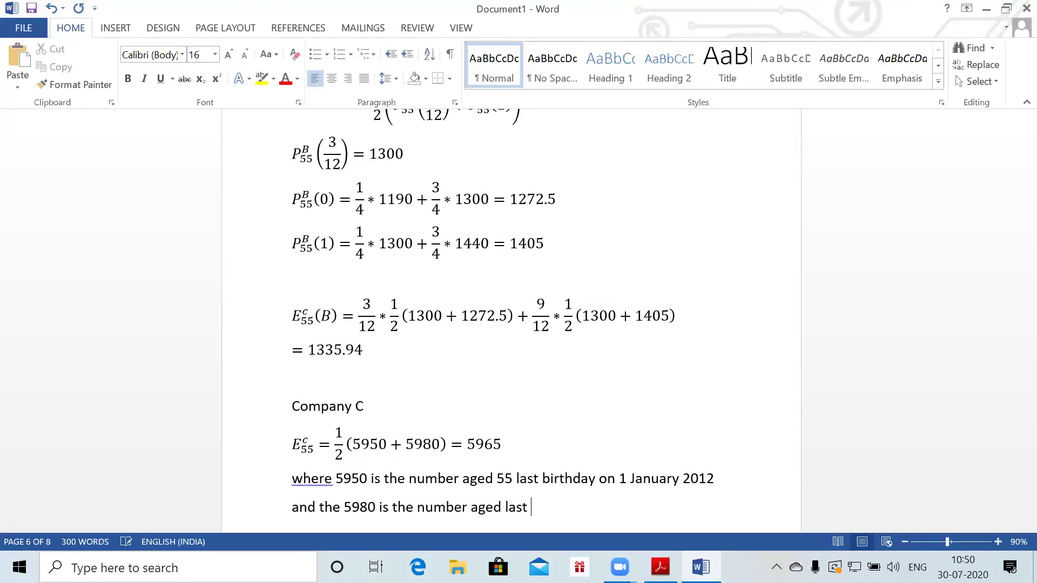
pyautogui.press('BackSpace')
pyautogui.press('BackSpace')
pyautogui.press('BackSpace')
pyautogui.press('BackSpace')
pyautogui.press('BackSpace')
pyautogui.write('55 last birthday on 1 January 2013.')
pyautogui.press('Return')
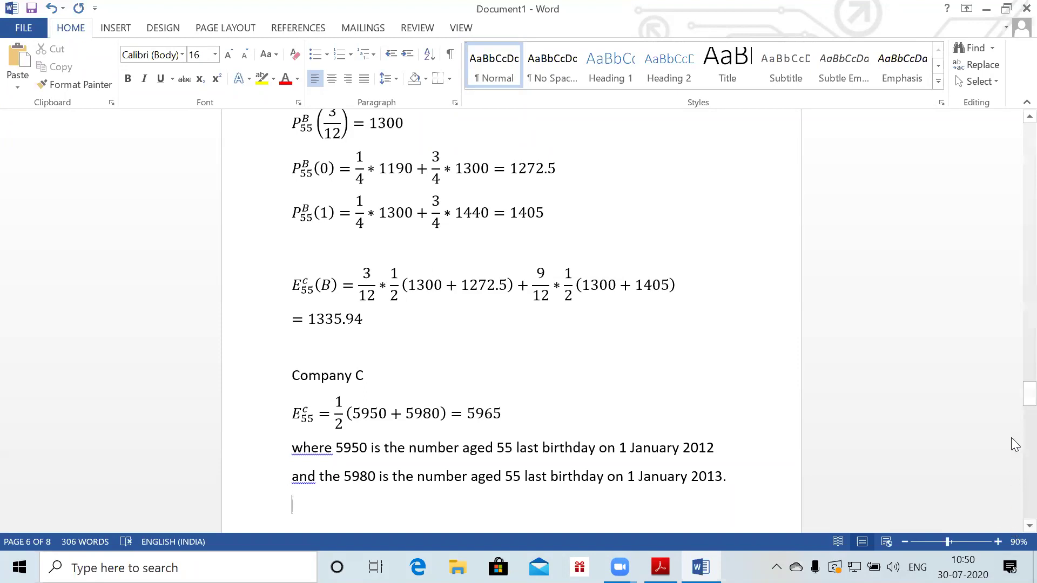
# Scroll through the finished document to review it, then minimize Word with Windows+D
pyautogui.moveTo(1012, 403); pyautogui.dragTo(1012, 409)
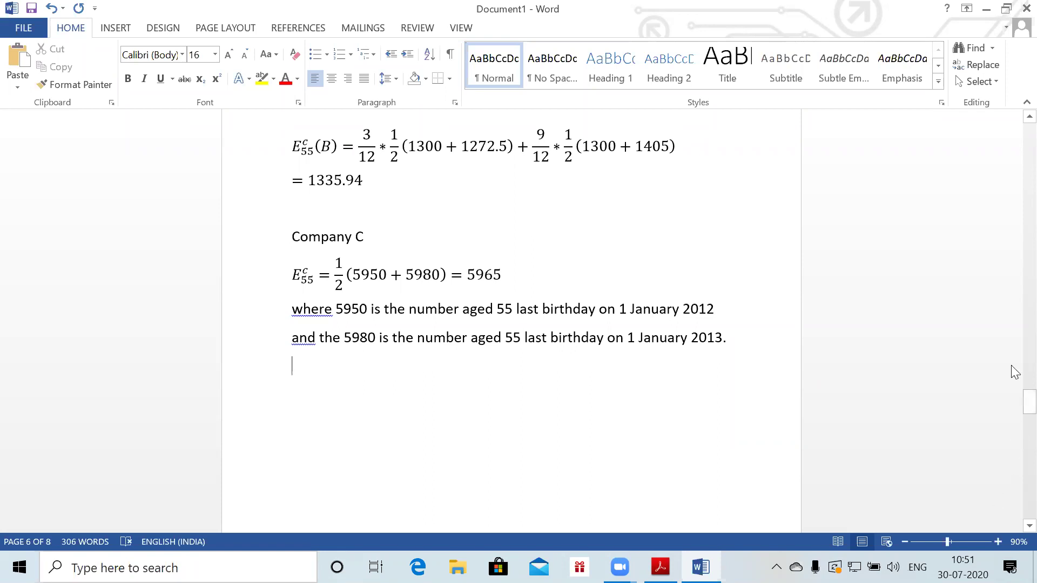
pyautogui.moveTo(1013, 398)
pyautogui.mouseDown()
pyautogui.moveTo(1012, 24)
pyautogui.moveTo(1015, 394)
pyautogui.mouseUp()
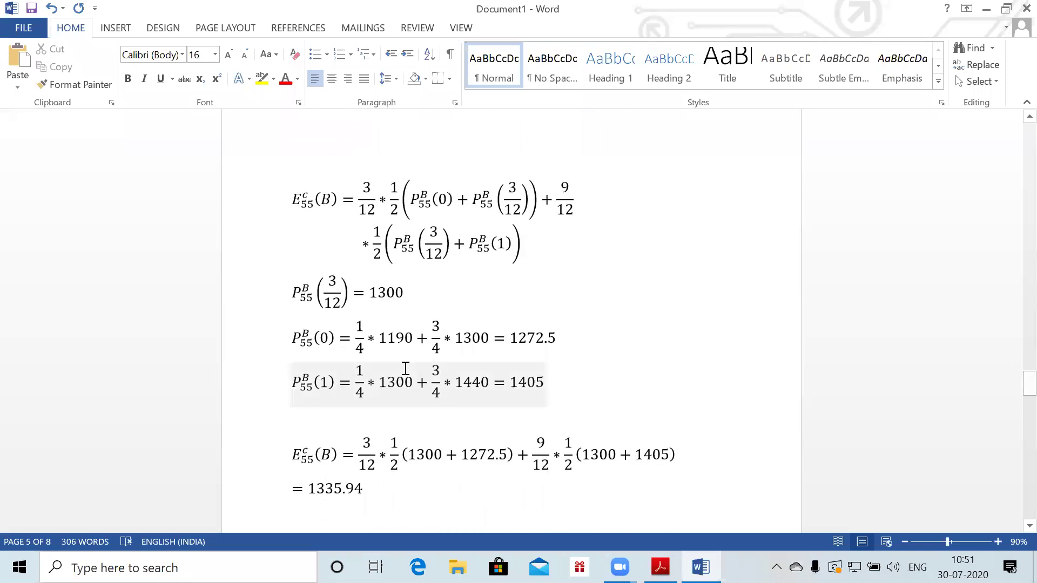
pyautogui.scroll(-5, 1011, 408)
pyautogui.scroll(-1, 1011, 413)
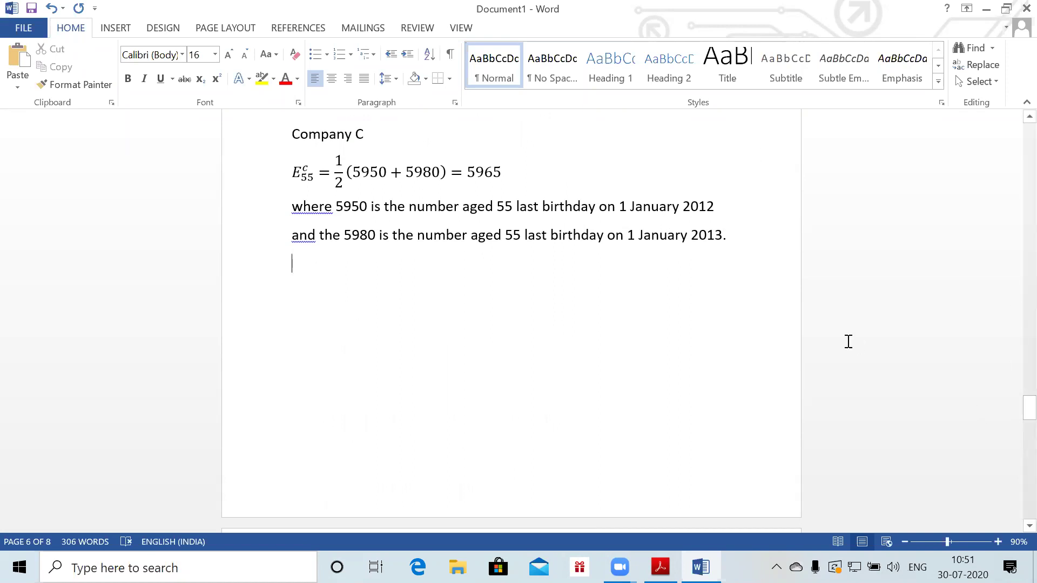
pyautogui.click(312, 208)
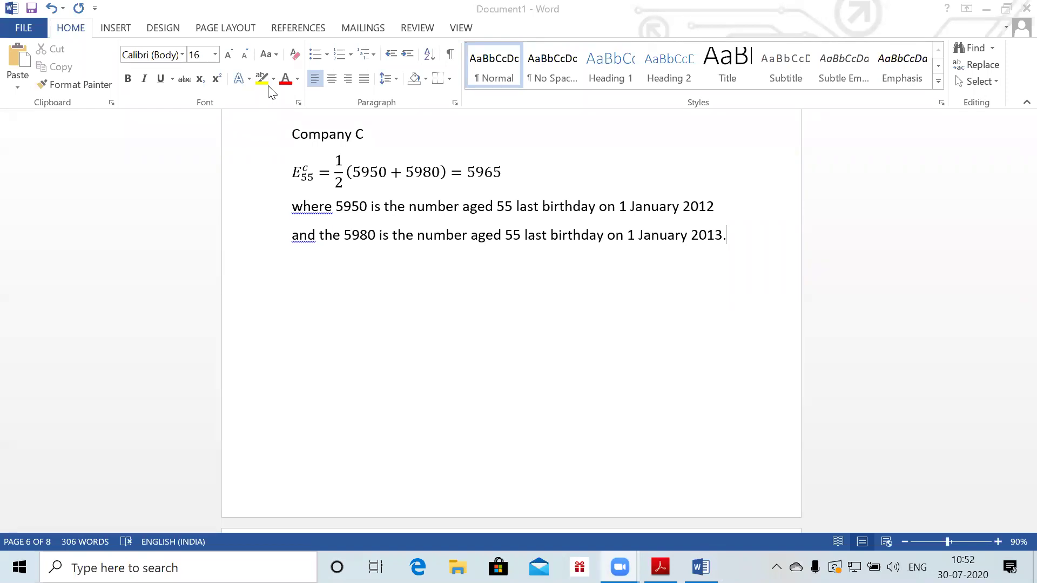
pyautogui.press('super+d')
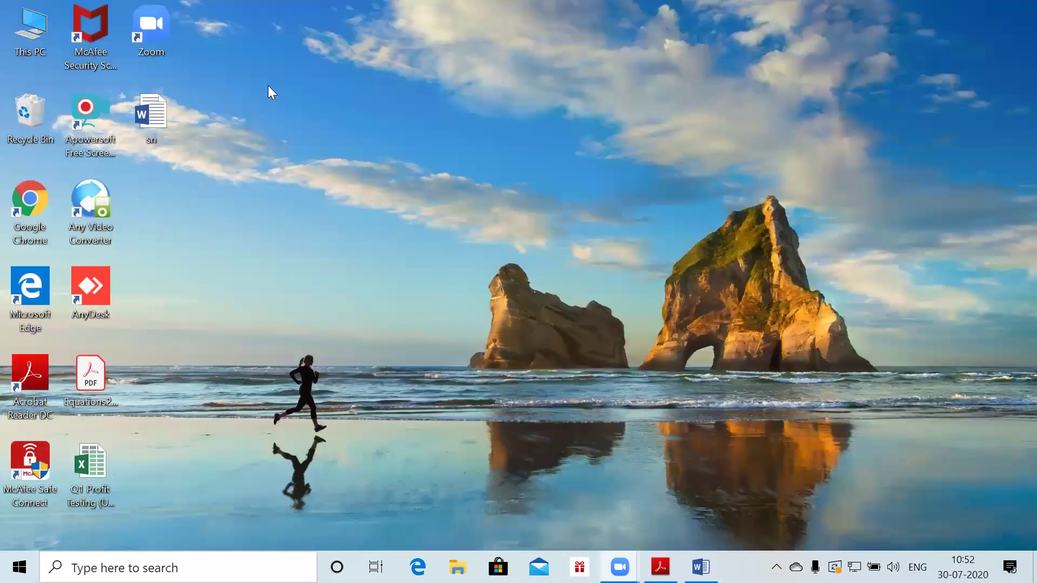